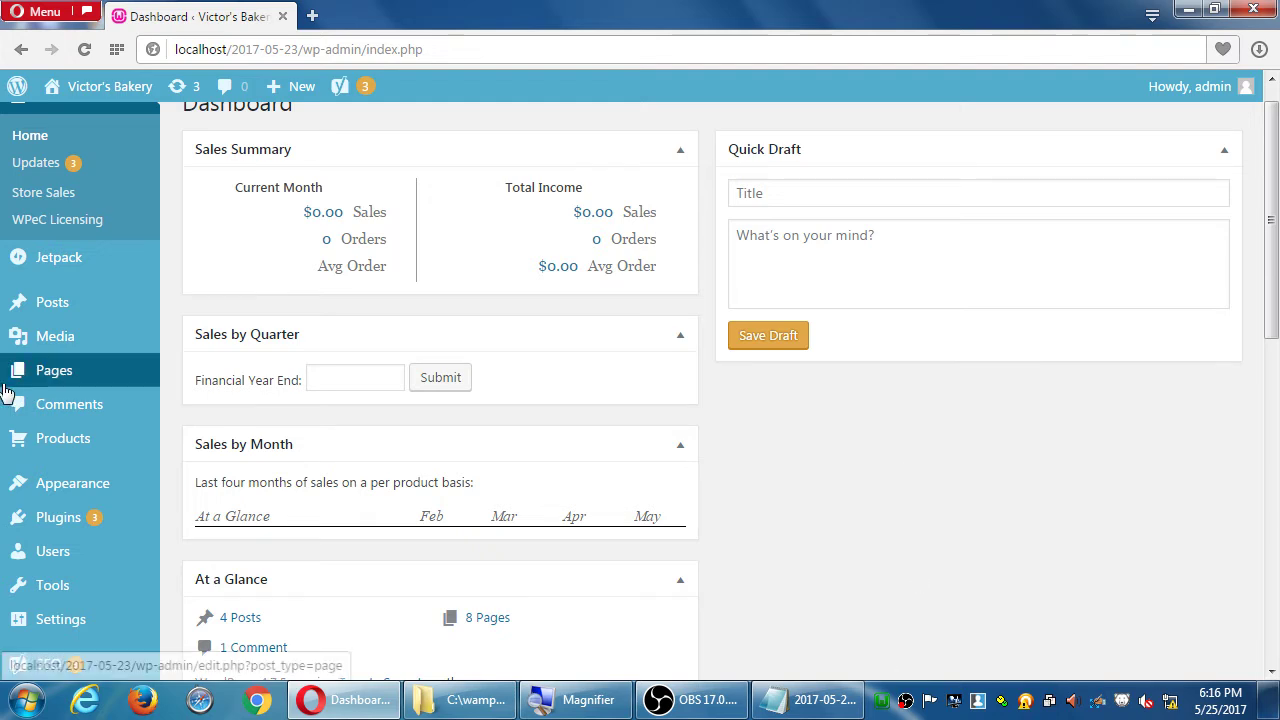
Open the product Variations management page and bring up the Add New Variation form.
mouse_move(35, 440)
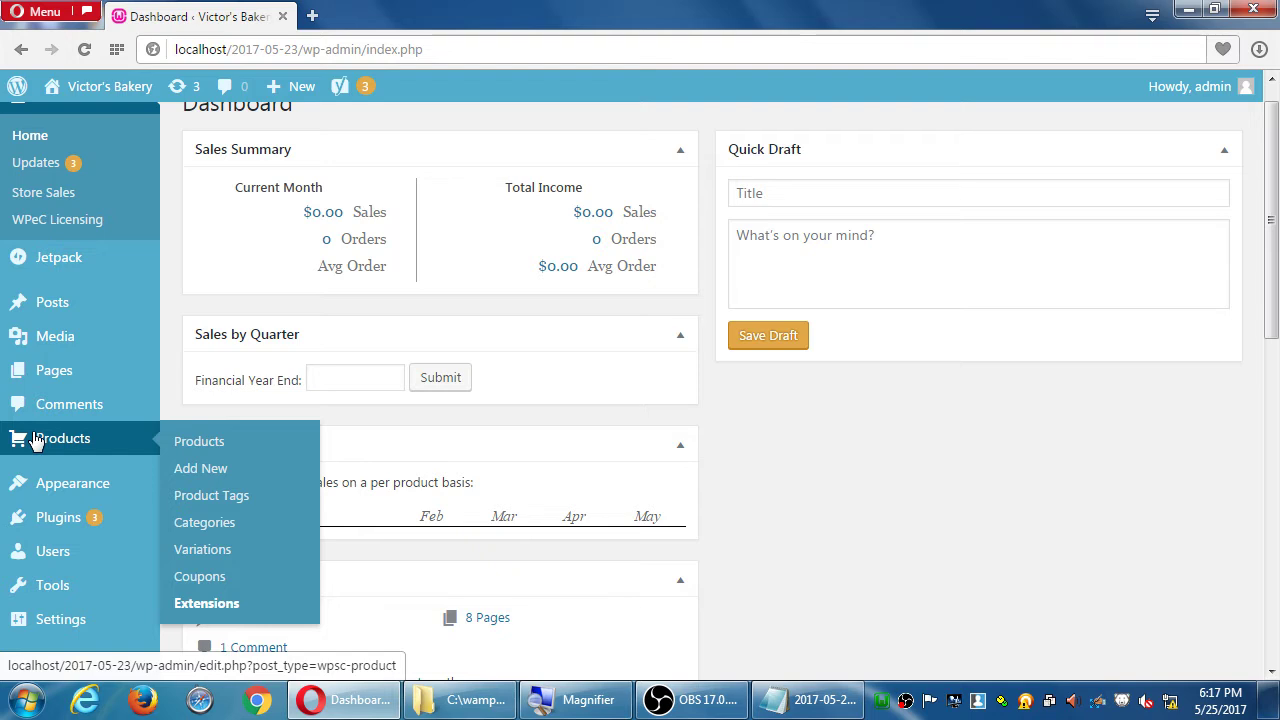
click(218, 553)
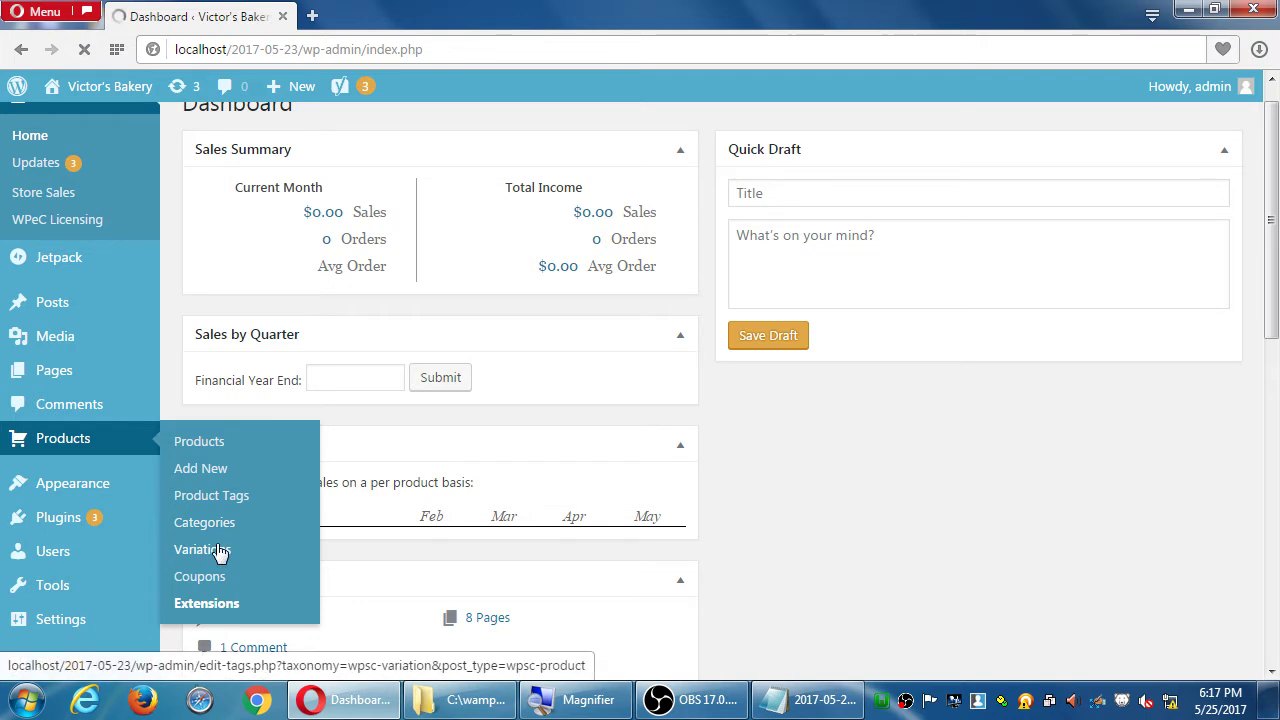
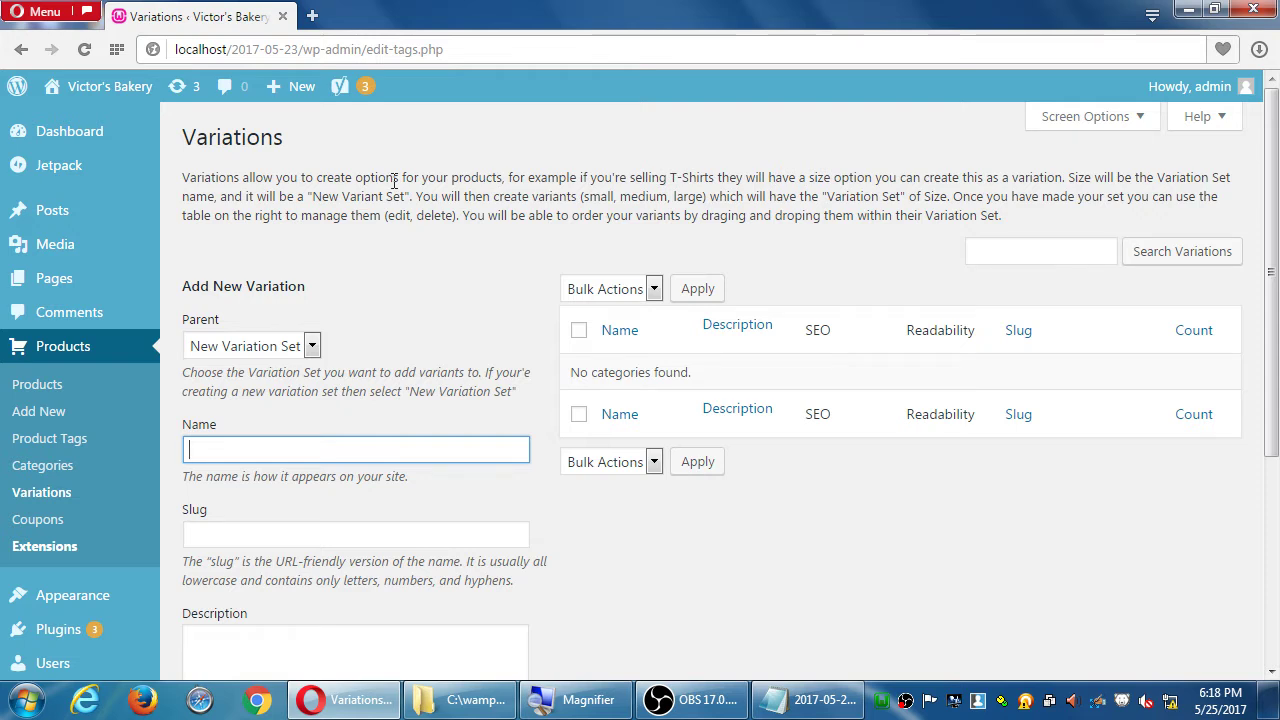
scroll(424, 251, down, 1)
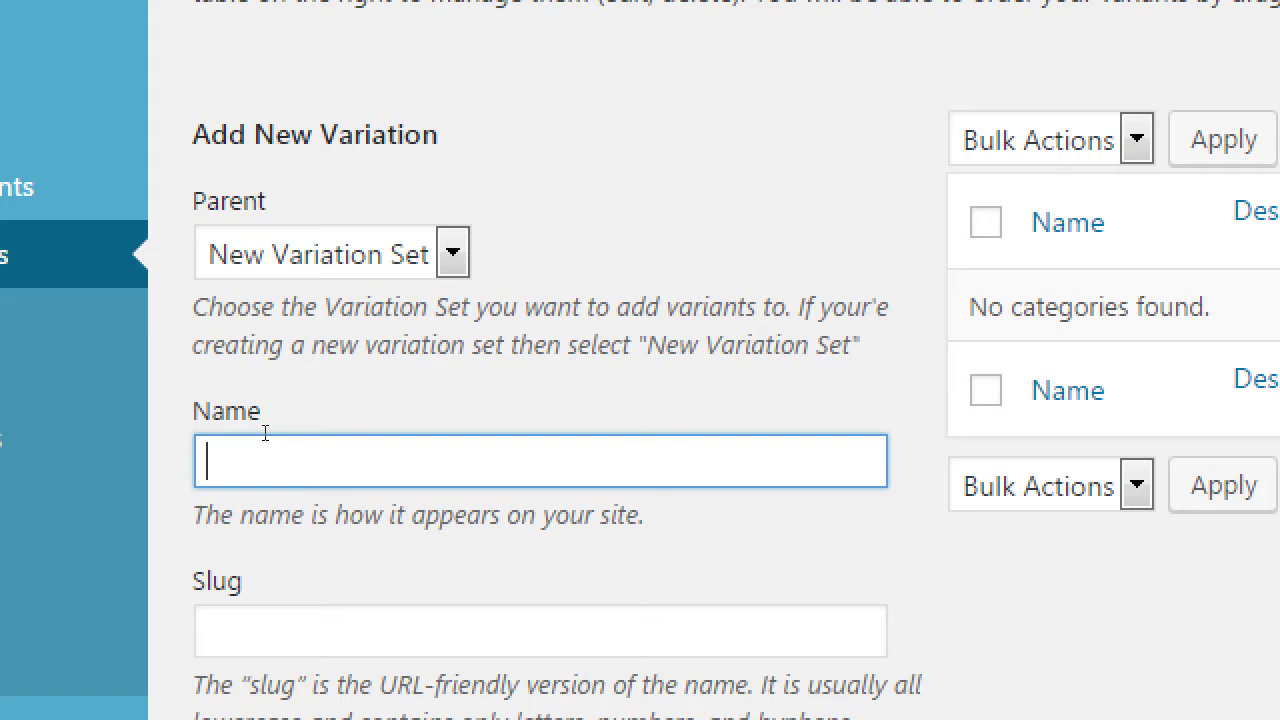
text(Pre-pack)
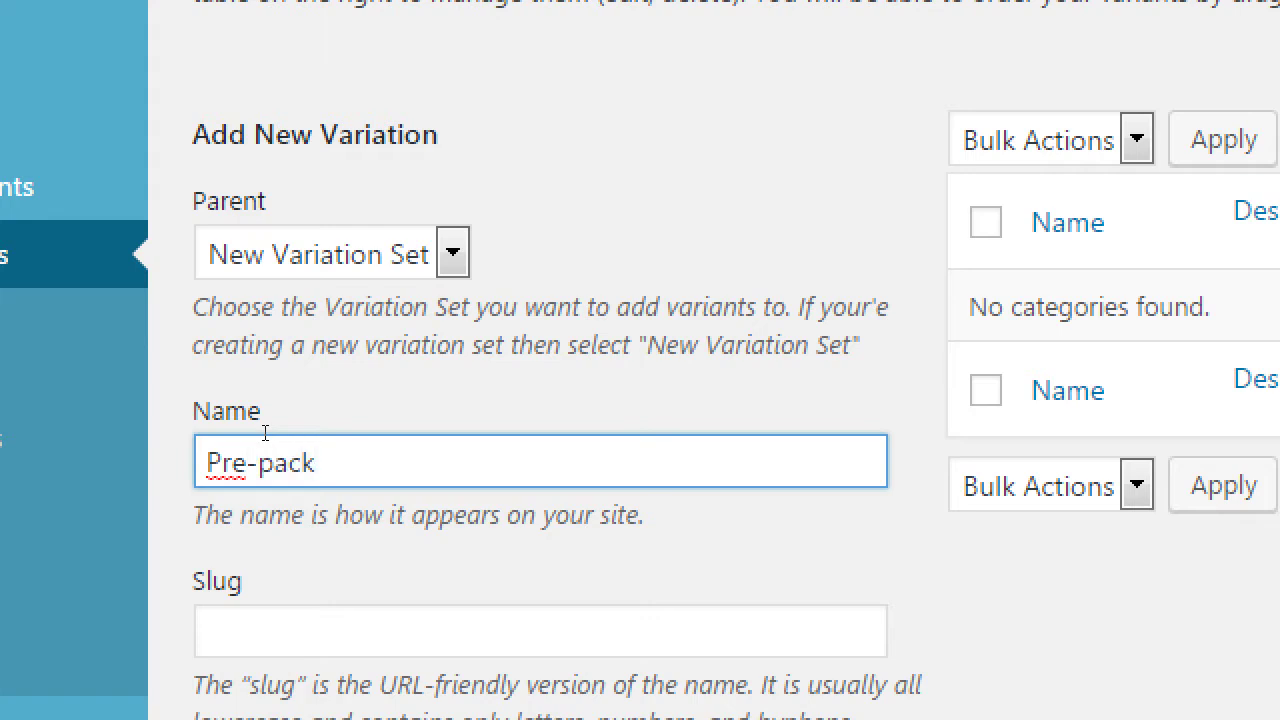
key(BackSpace)
key(BackSpace)
key(BackSpace)
key(BackSpace)
key(BackSpace)
key(BackSpace)
key(BackSpace)
key(BackSpace)
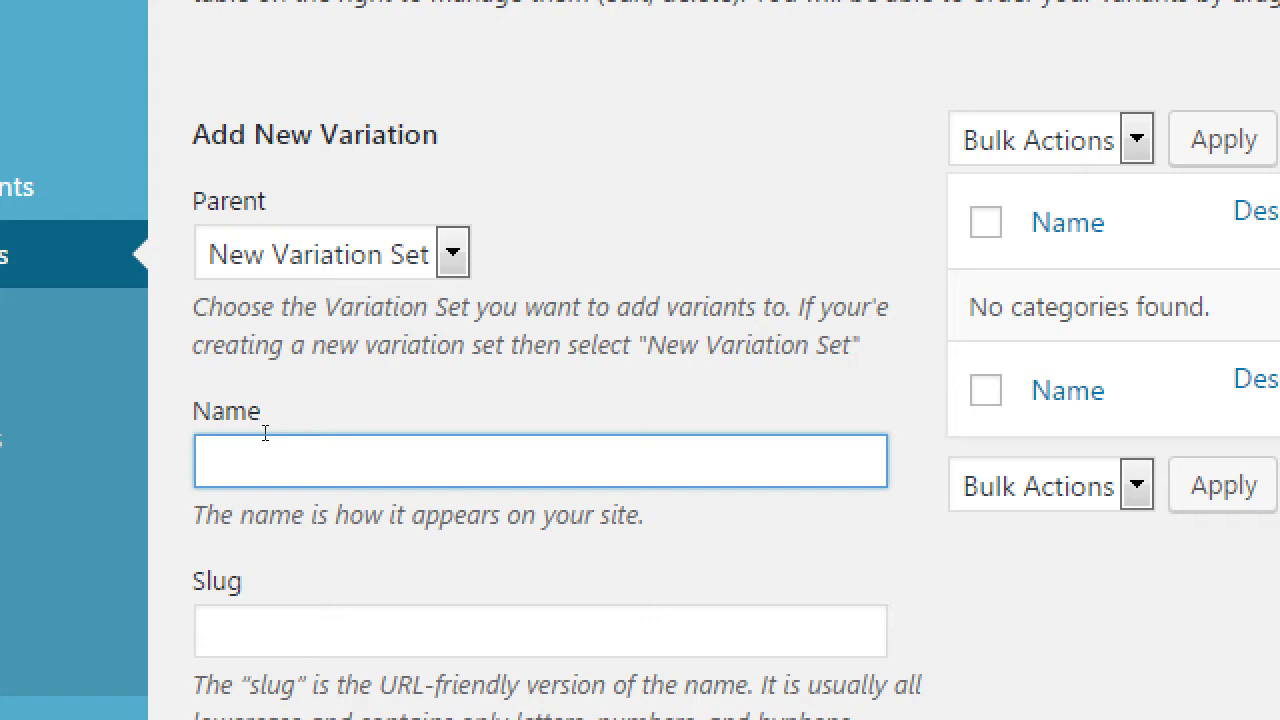
Enter "Cookie Batch" as the new variation set's name and shorten it to "Batch".
text(Cookie Batch)
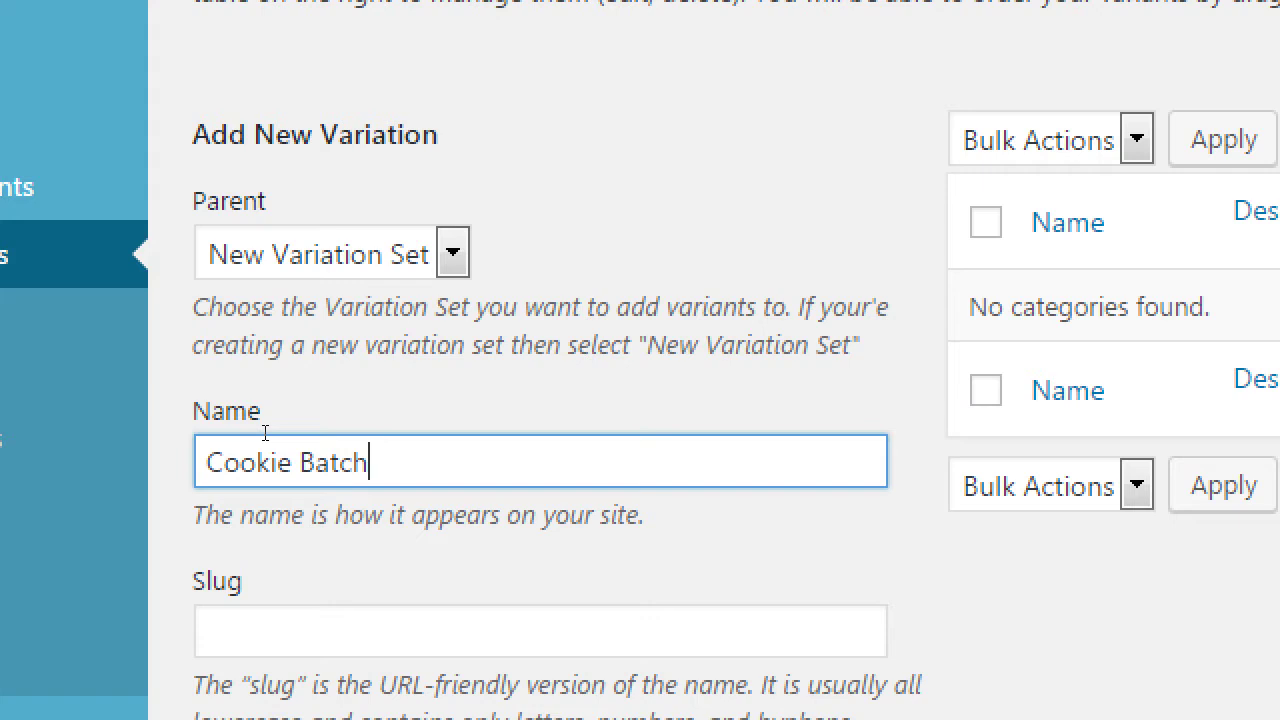
key(Left)
key(Left)
key(Left)
key(Left)
key(Left)
key(BackSpace)
key(BackSpace)
key(BackSpace)
key(BackSpace)
key(BackSpace)
key(BackSpace)
key(BackSpace)
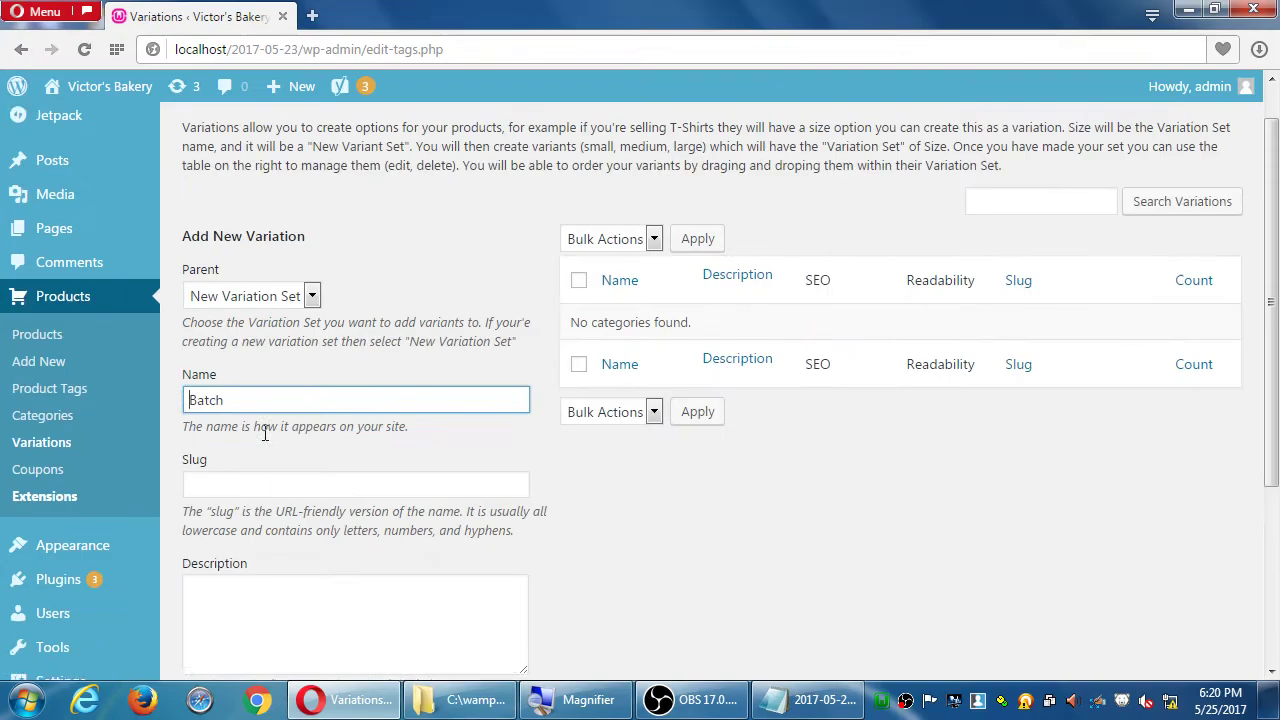
scroll(265, 433, down, 3)
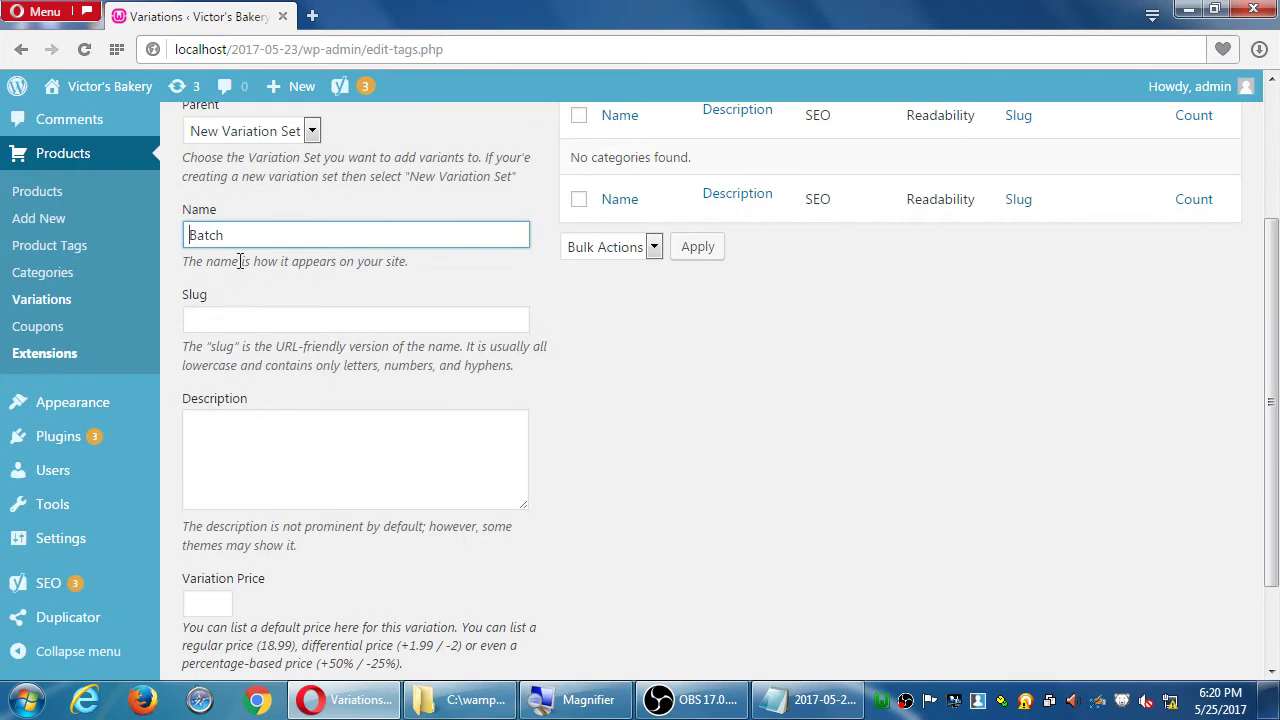
double_click(198, 235)
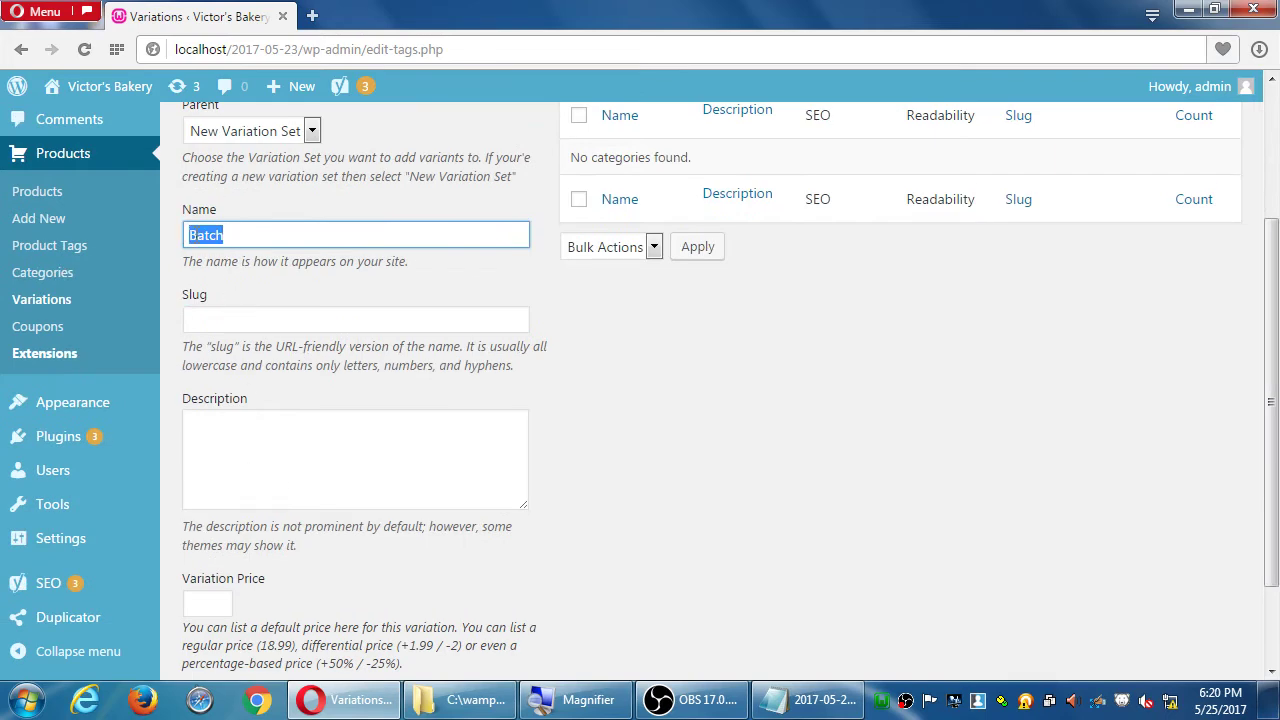
Leave the slug empty and enter the description "Choose 6, 12, or 24 at a time." for the Batch variation set.
click(236, 321)
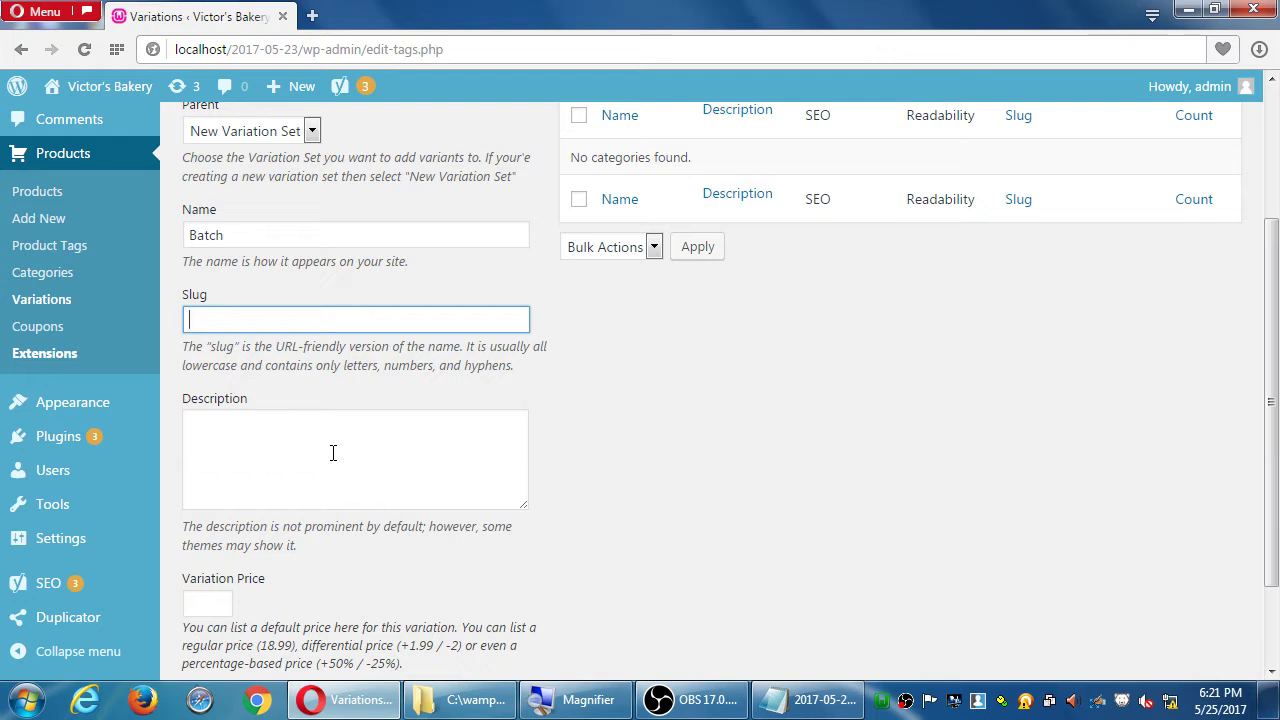
click(333, 453)
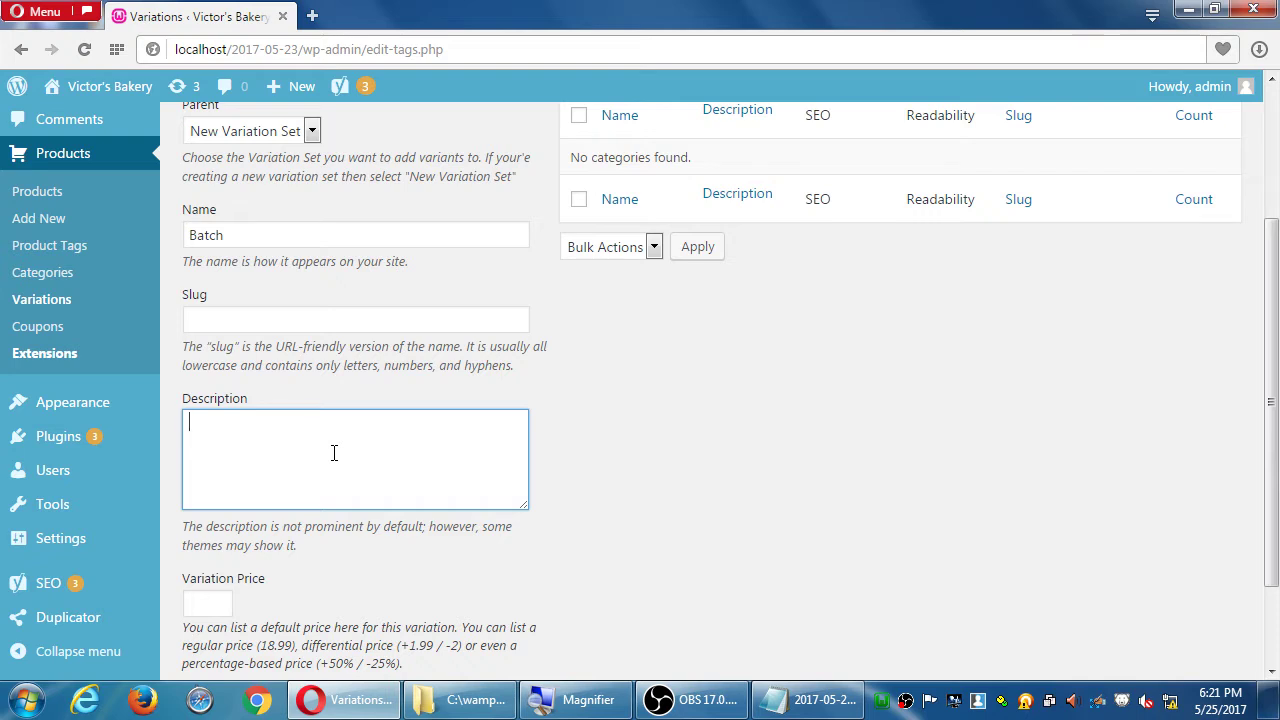
text(Choose 6, 12, or 24)
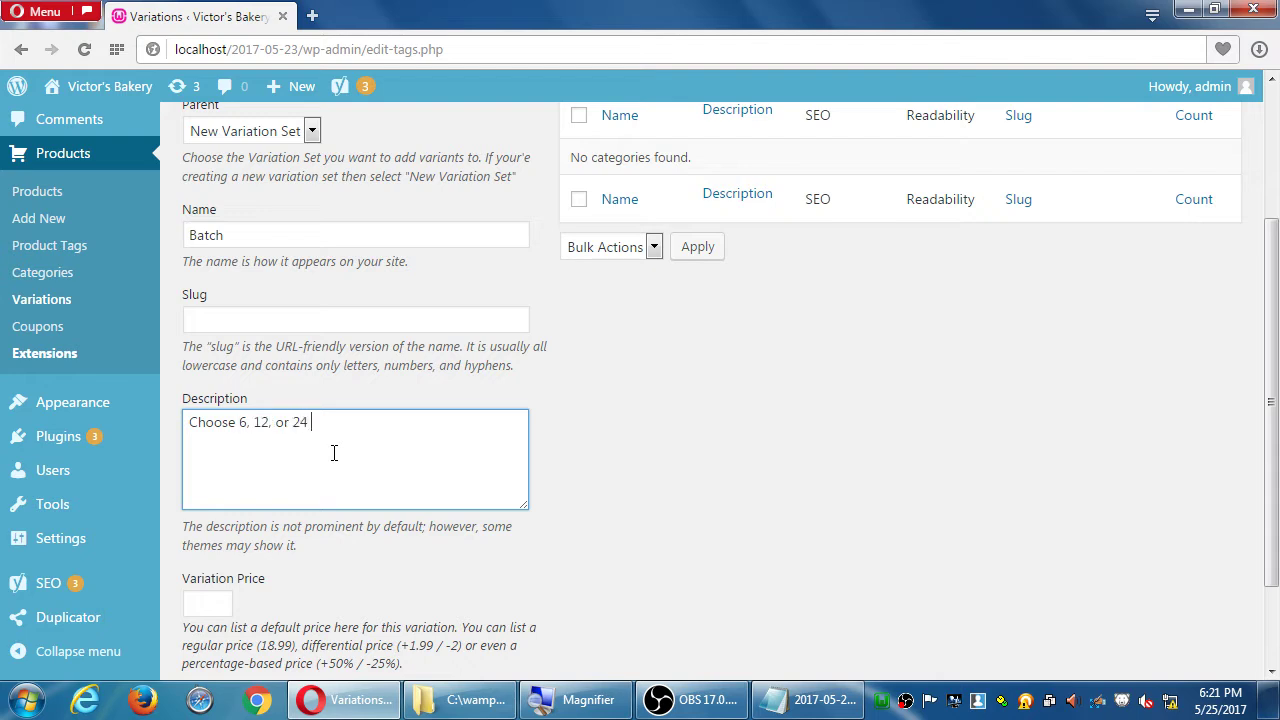
text( at a time.)
scroll(738, 433, down, 3)
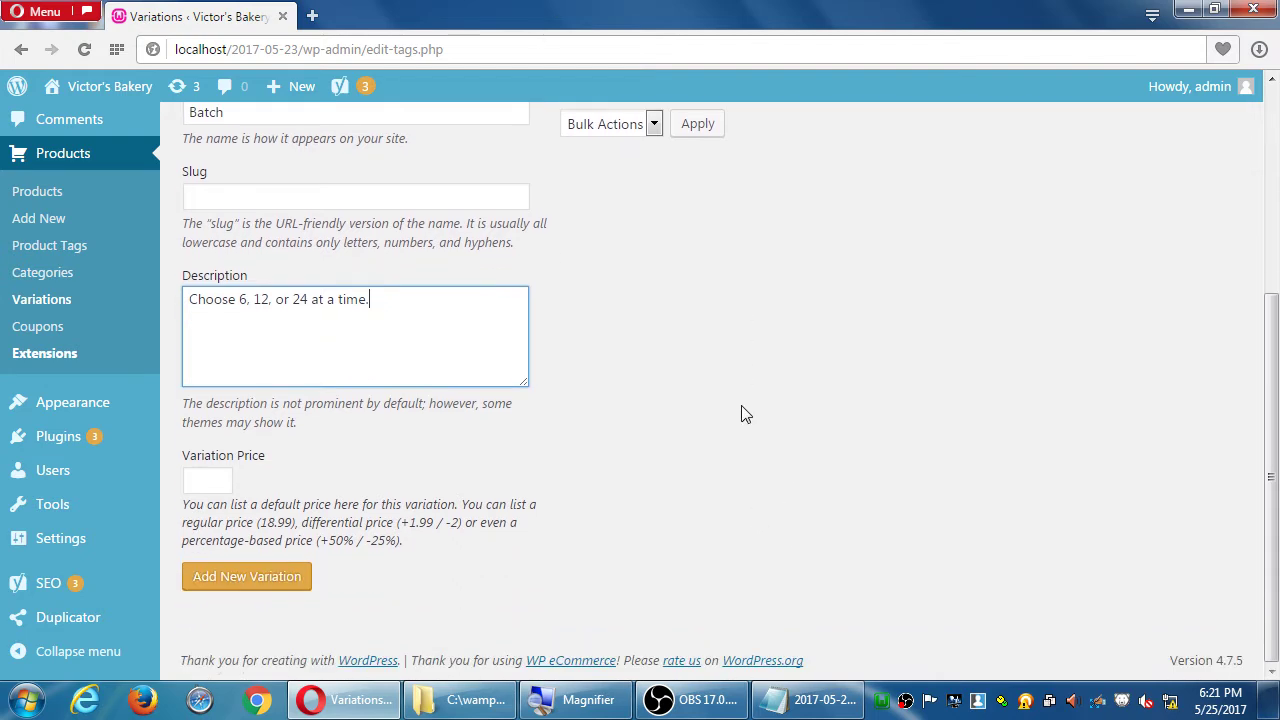
mouse_move(253, 493)
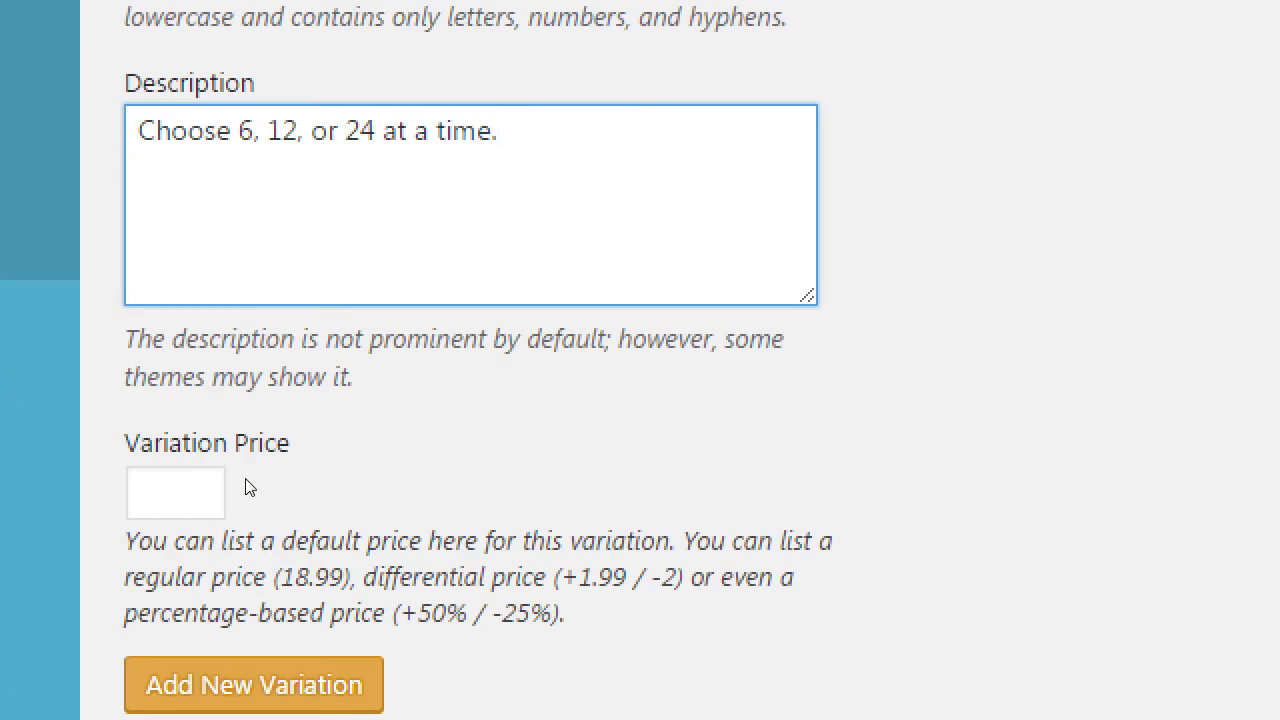
click(228, 476)
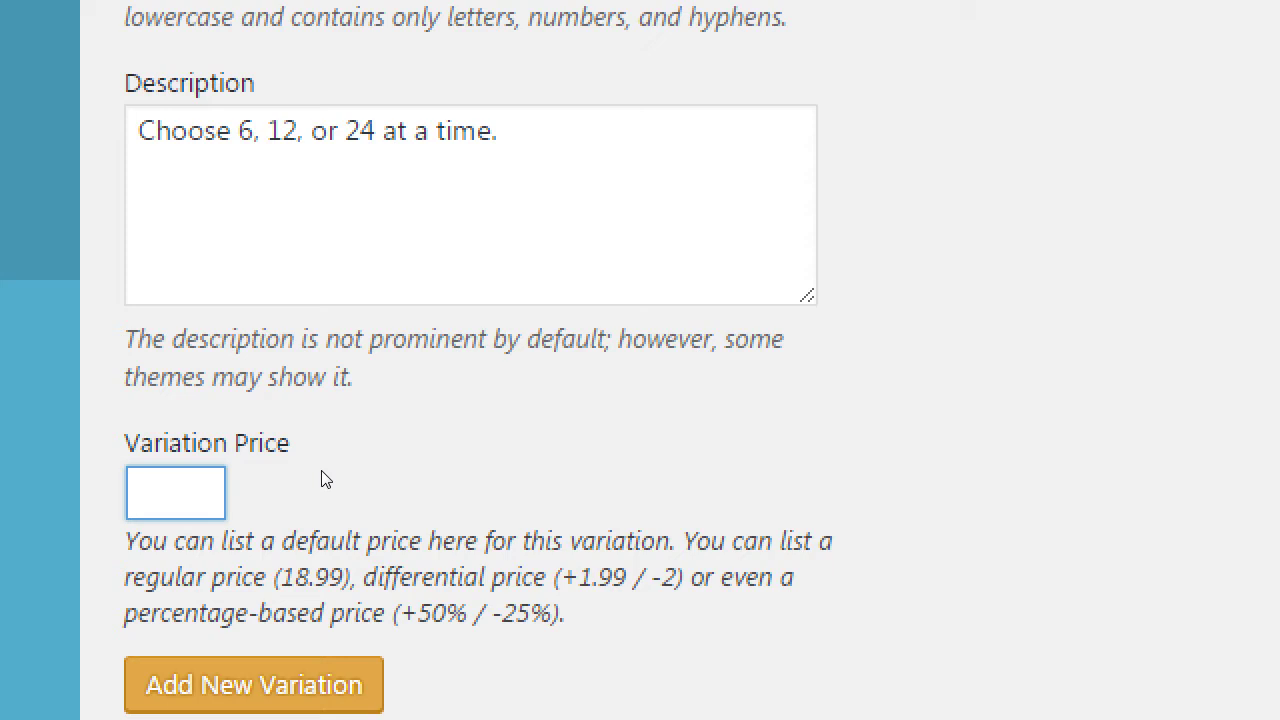
text(5.00)
key(BackSpace)
key(BackSpace)
key(BackSpace)
key(BackSpace)
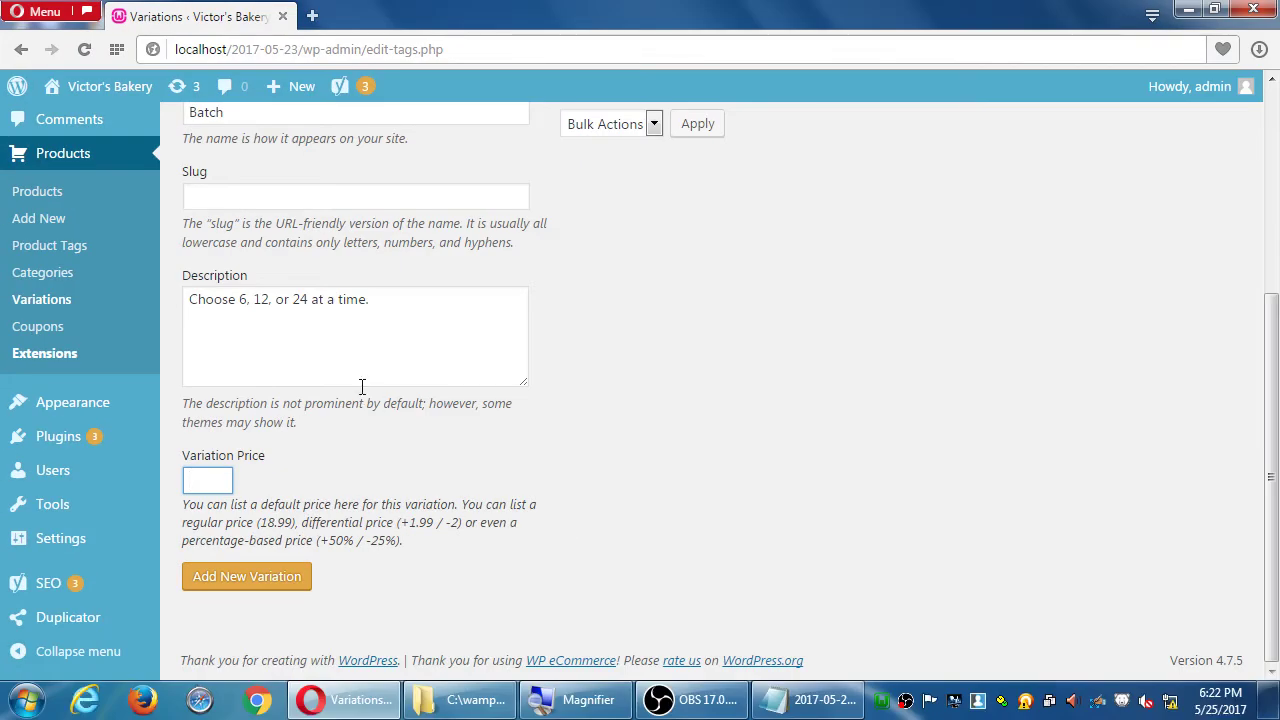
Add the Batch variation set with its variation price left blank.
click(277, 586)
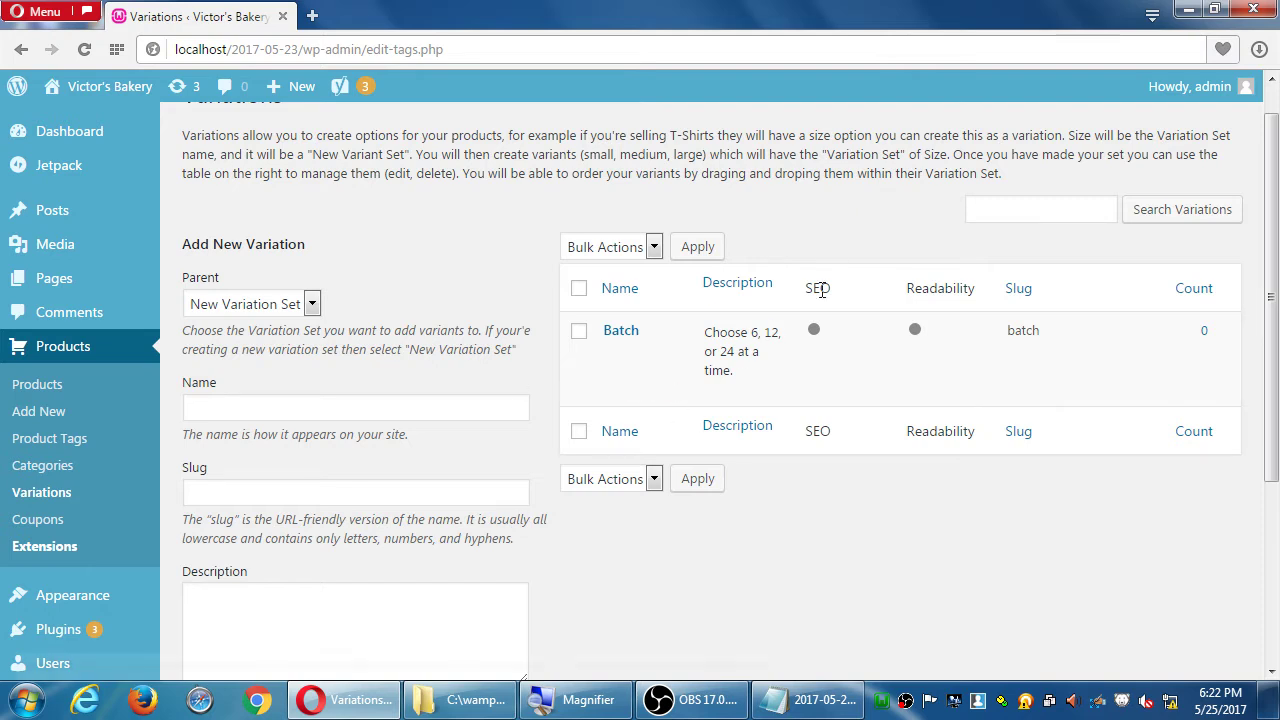
Switch to the 2017-05-25.txt file in Notepad and write the heading "How to set up Variations".
click(793, 703)
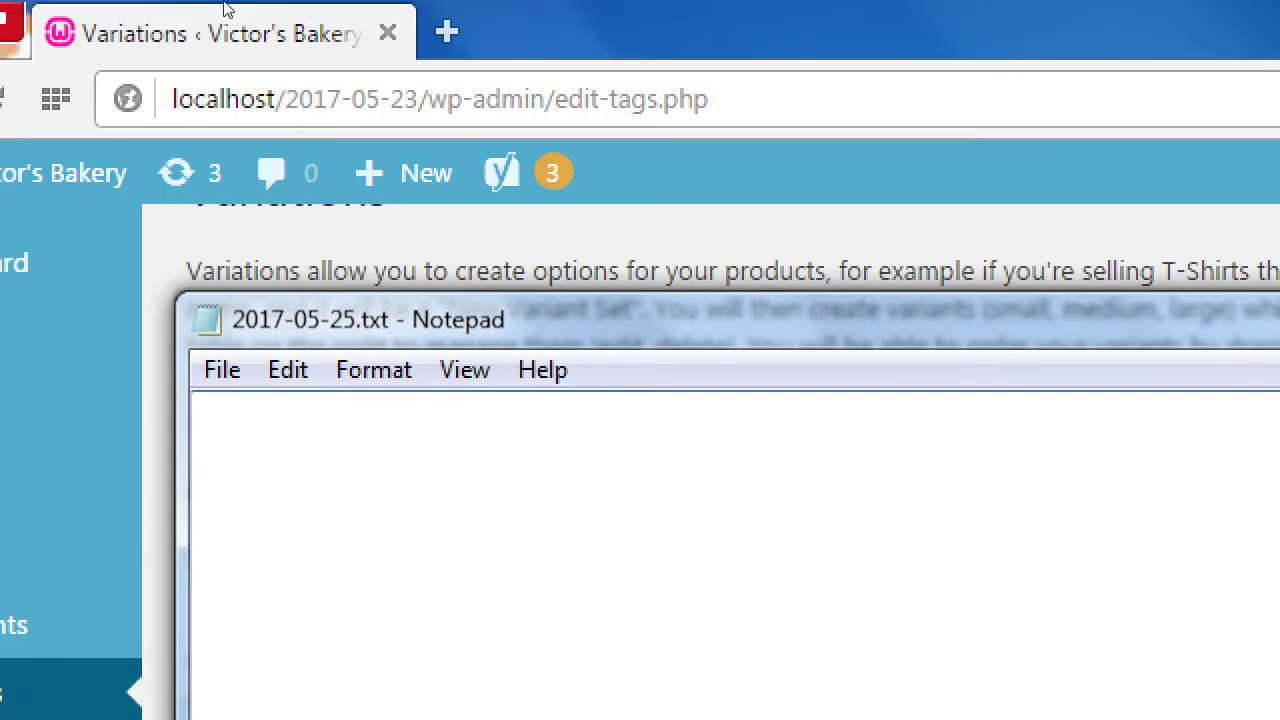
text(How to )
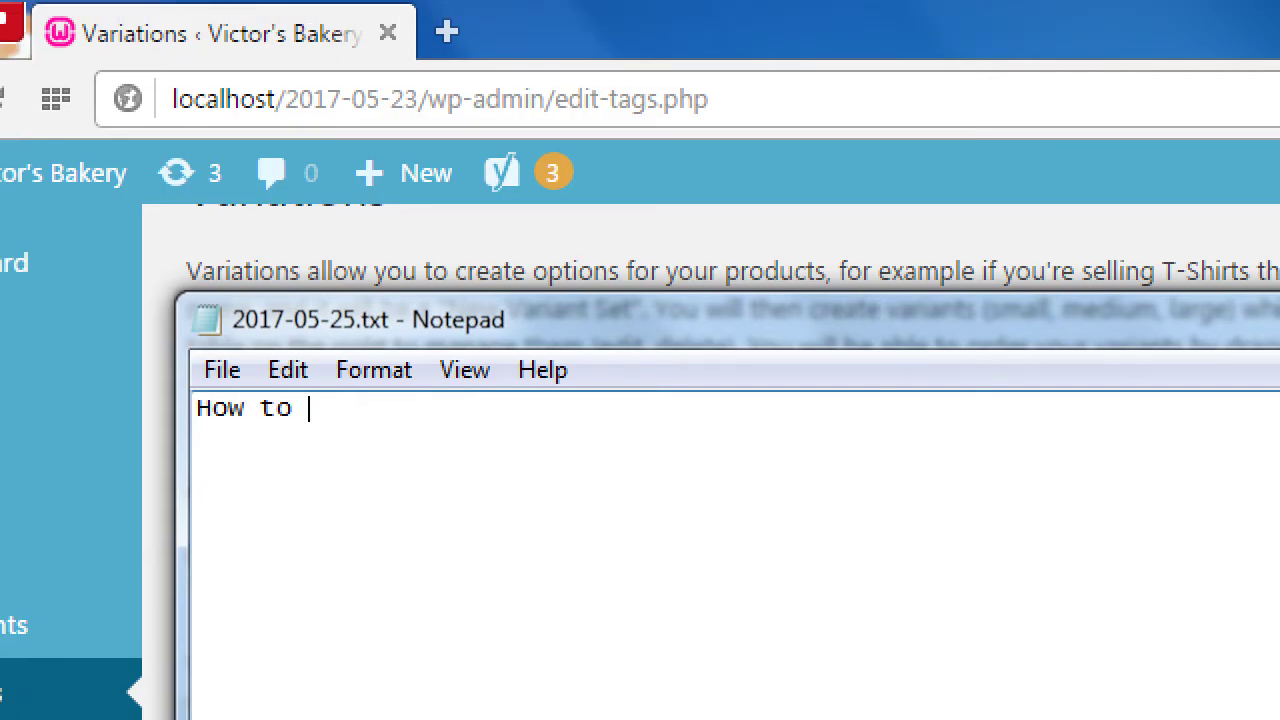
text(set up Vari)
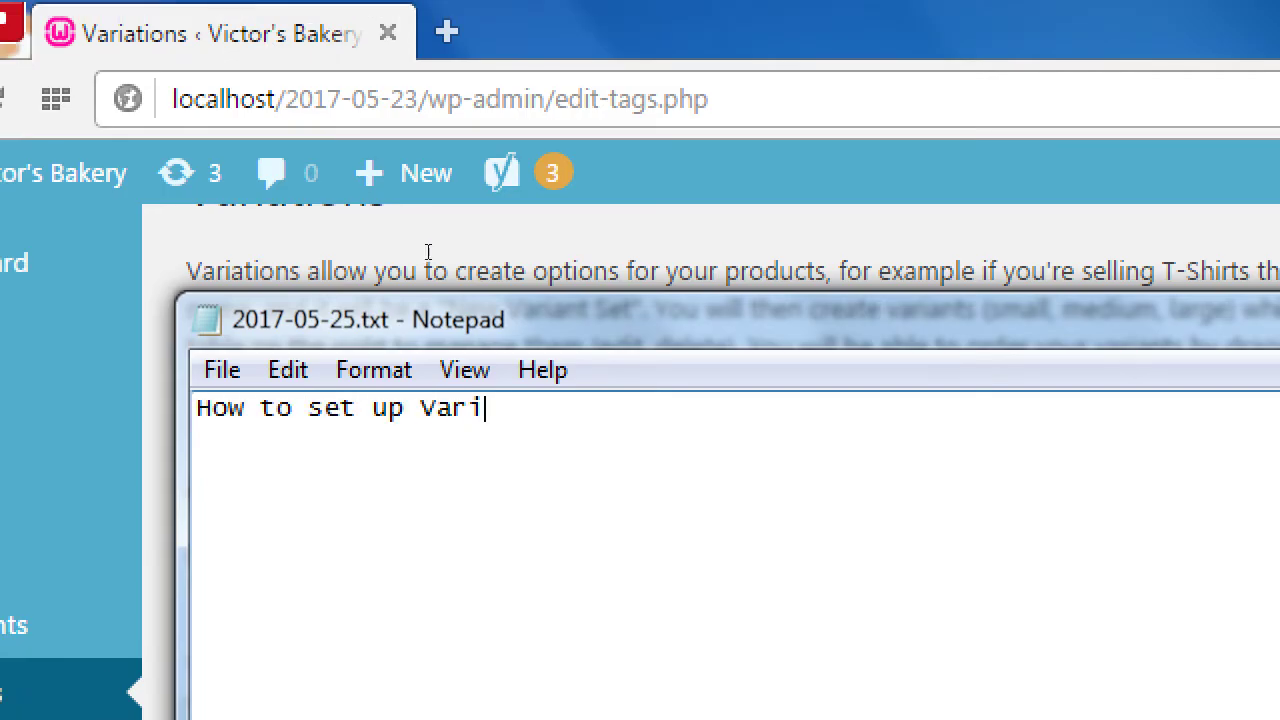
text(ations)
Write two indented questions under the heading: What's the "parent" group? and What are the "child" groups?
key(Return)
key(Tab)
text(What's )
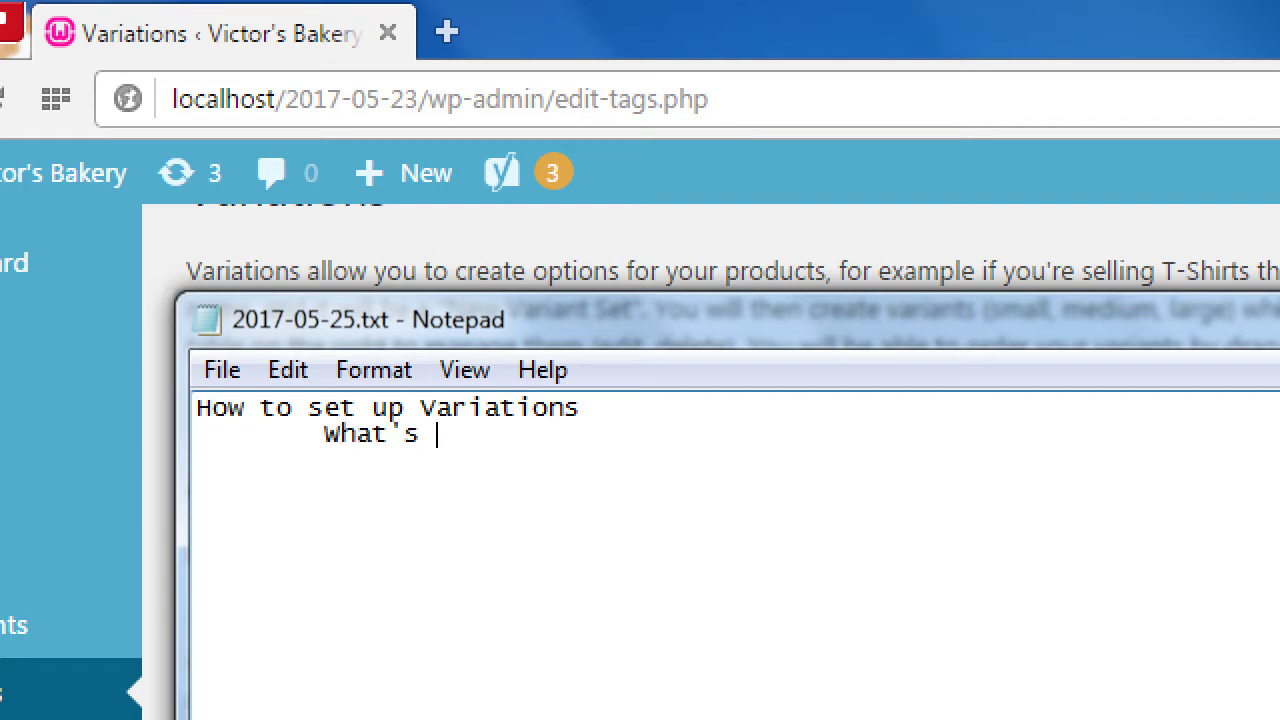
text(the "parent)
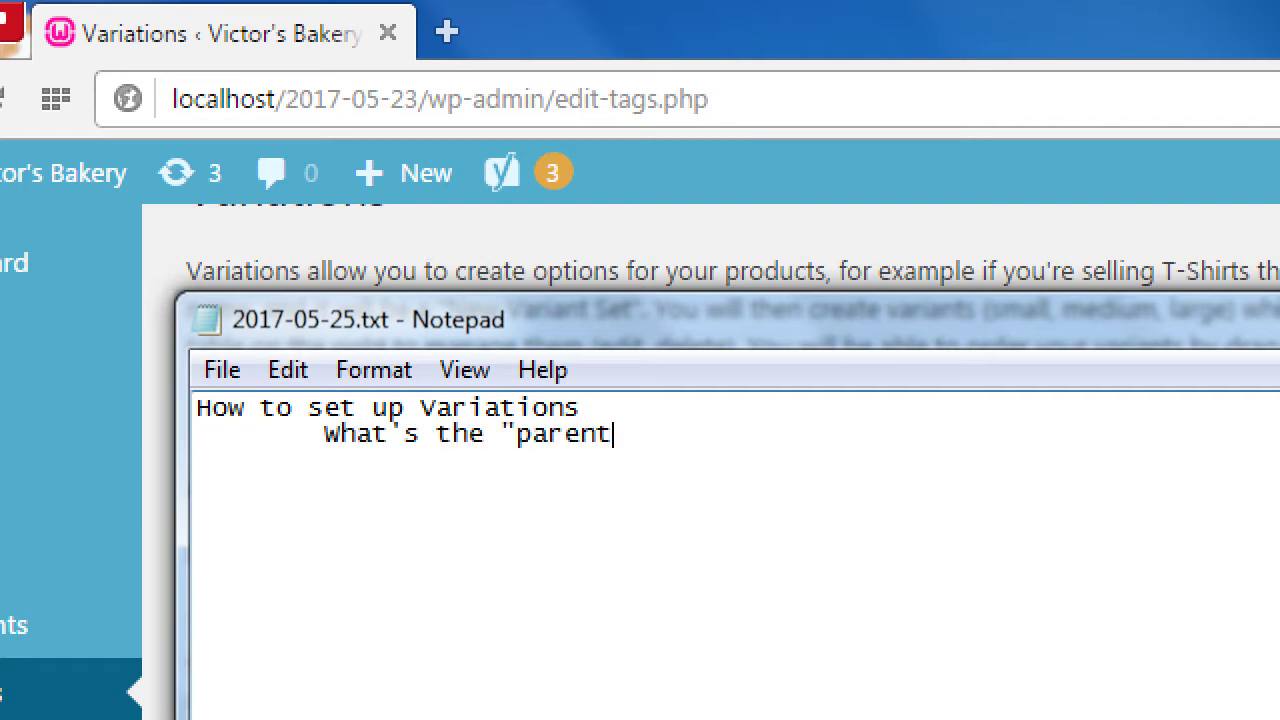
text(" group?)
key(Return)
key(Tab)
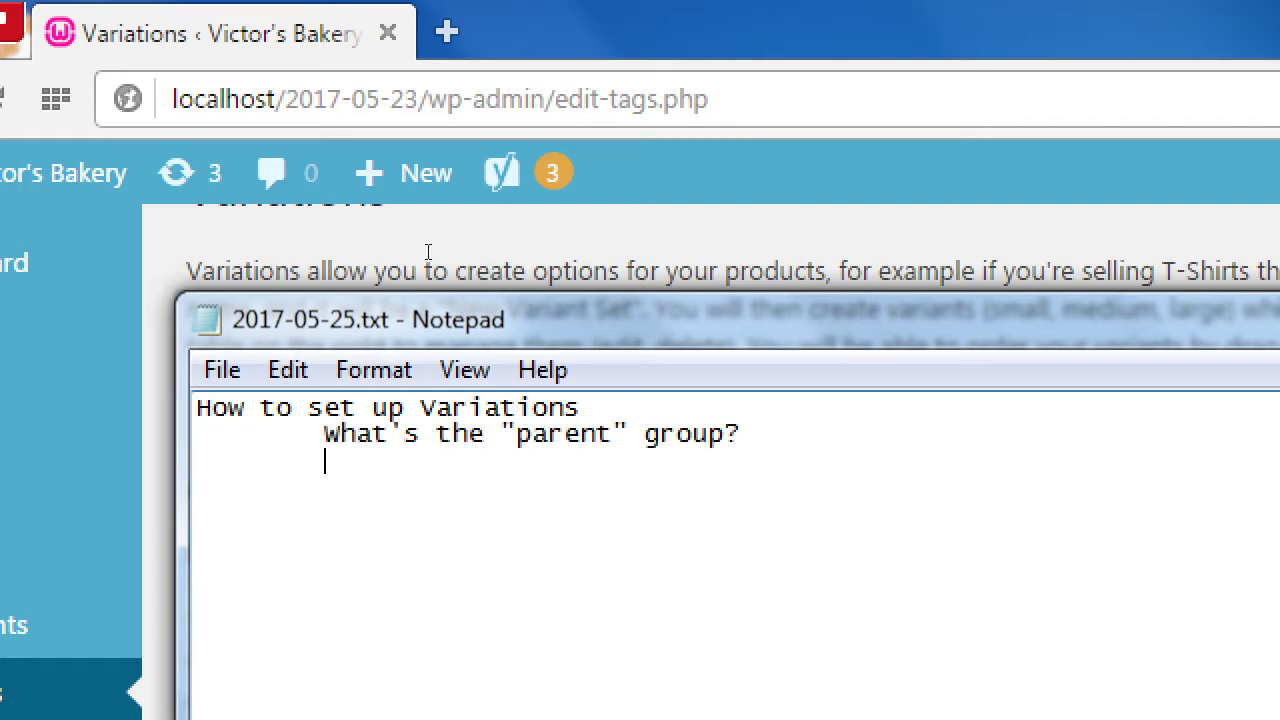
text(What are the "chi)
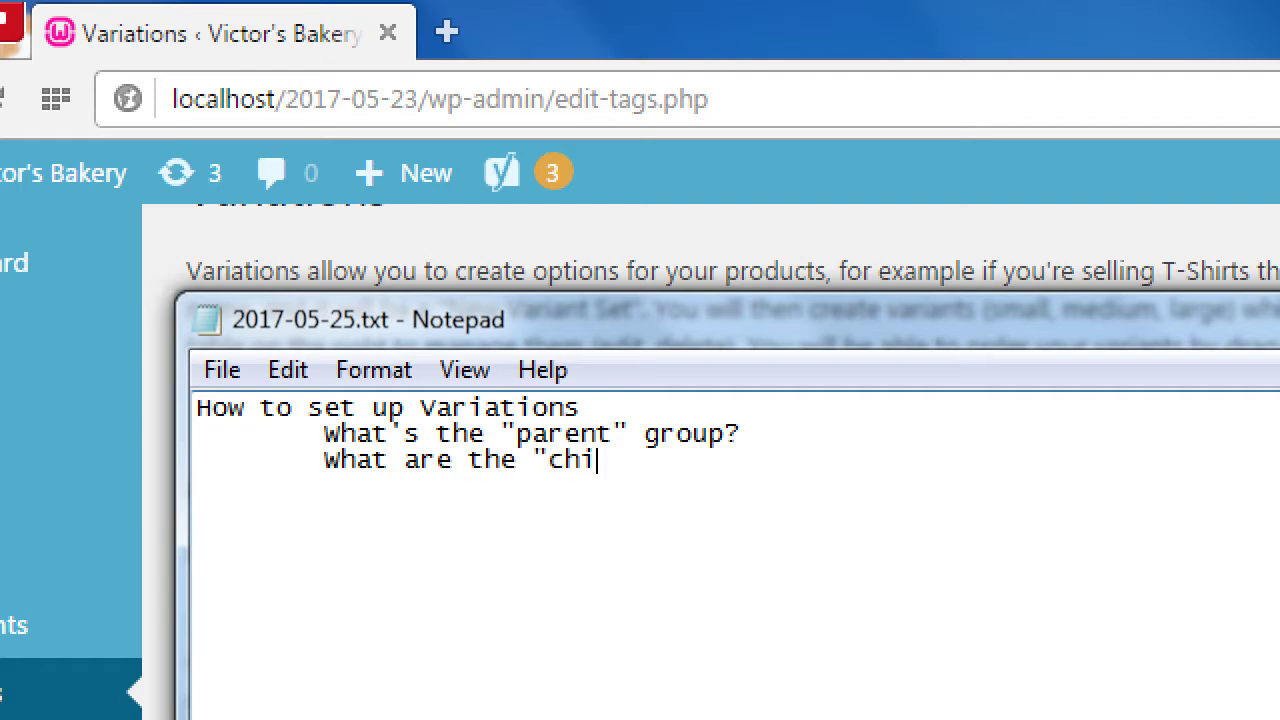
text(ld" groups?)
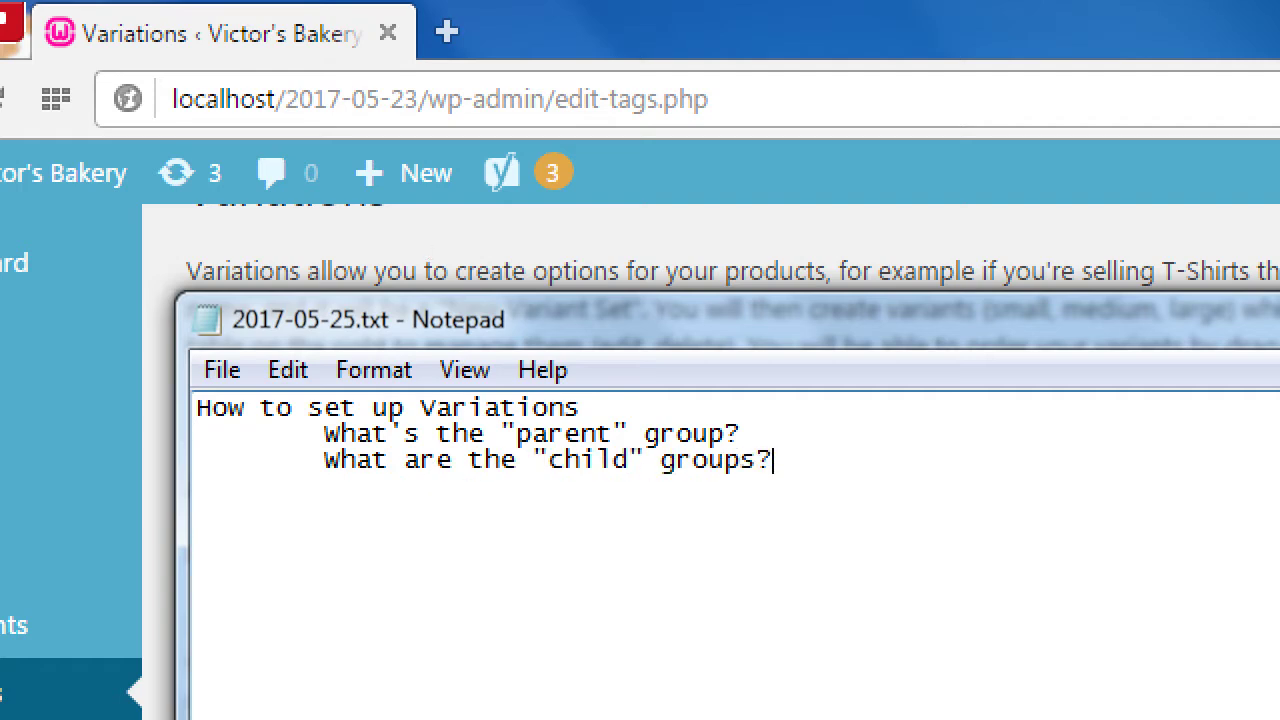
Answer the parent group question with "Batch" and the child groups question with a group of 6, 12, or 24.
key(Tab)
text(Batch)
key(Tab)
text(6)
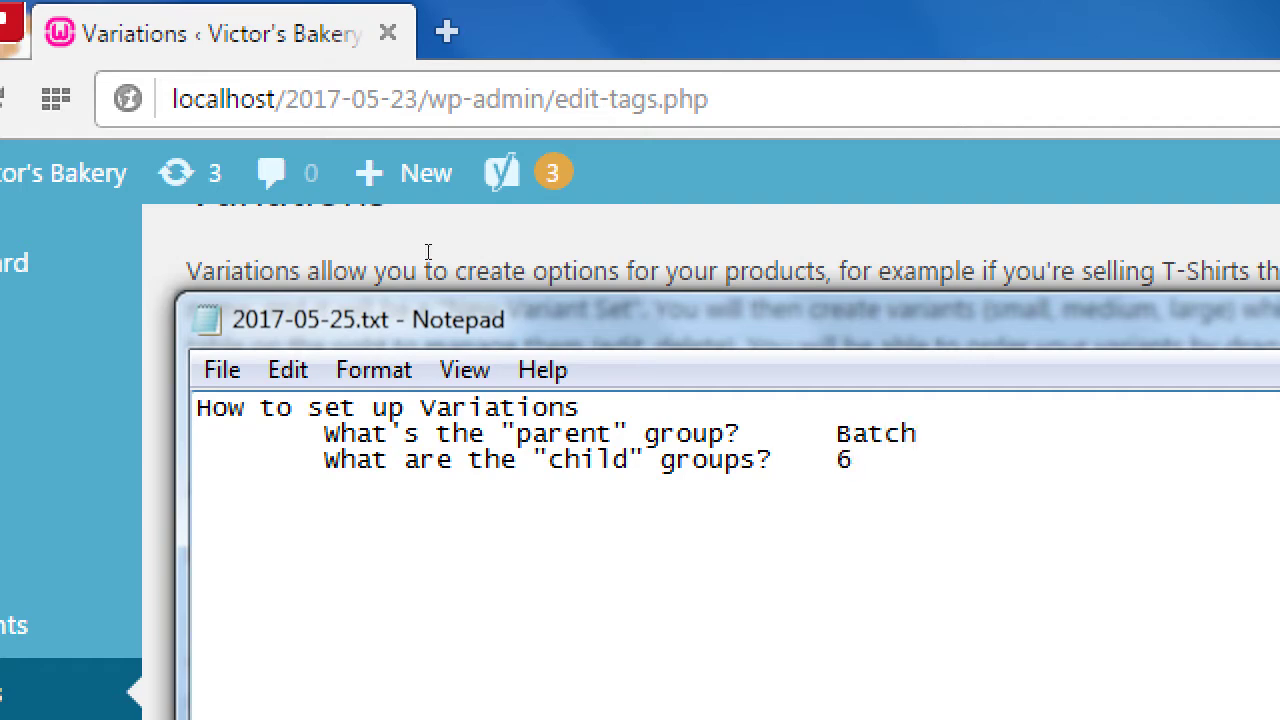
key(BackSpace)
text(A group of 6, or 12, )
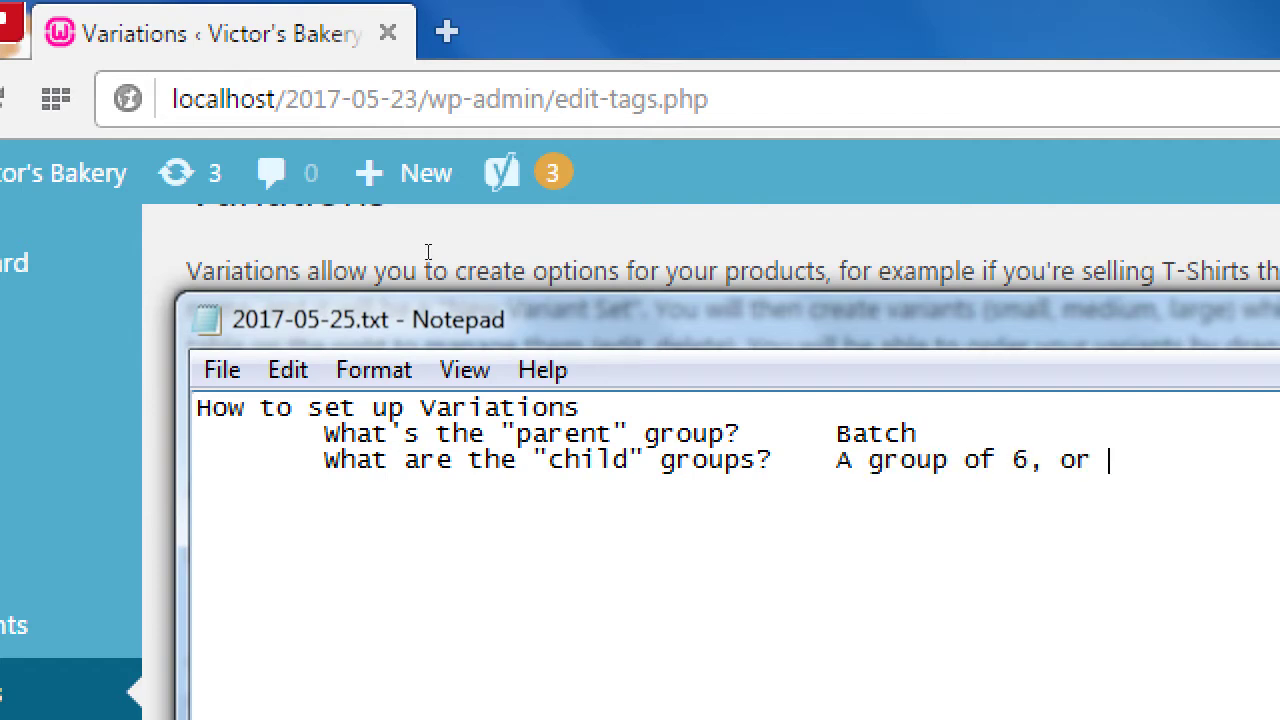
text(24)
Switch back to the Variations page in Opera and set the new variation's parent to Batch.
click(427, 252)
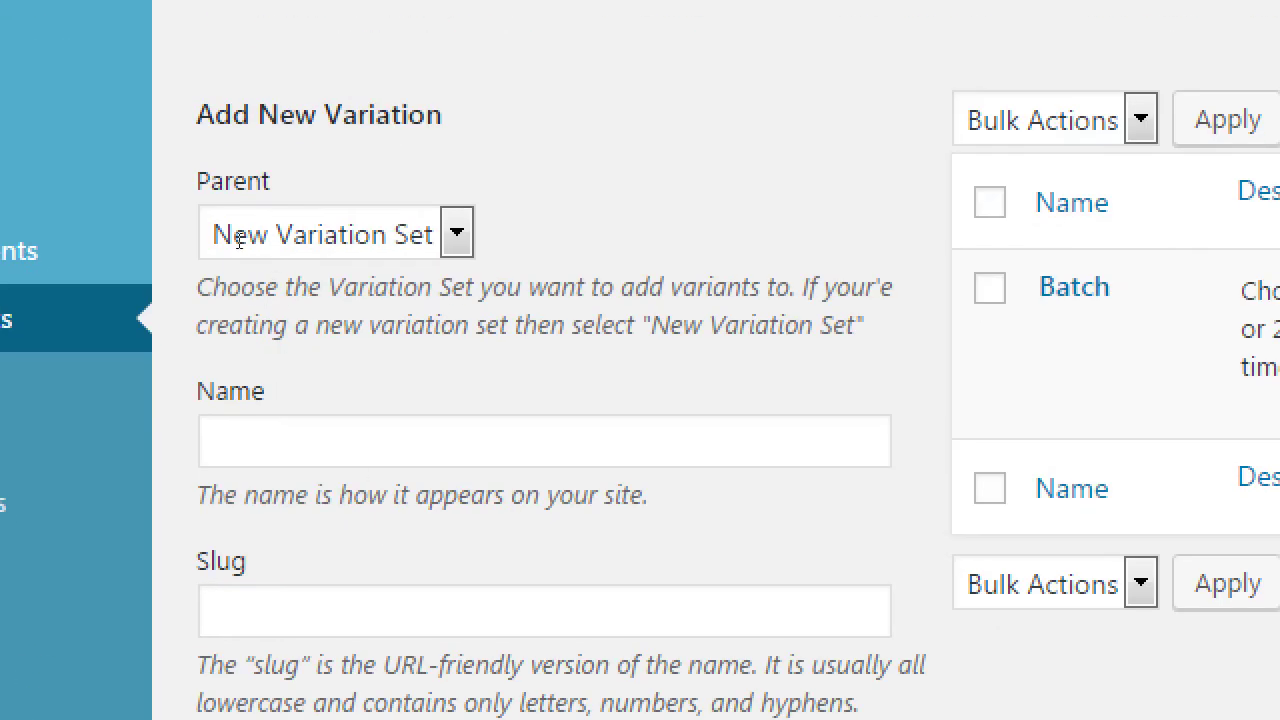
drag(280, 114, 400, 114)
key(alt+Down)
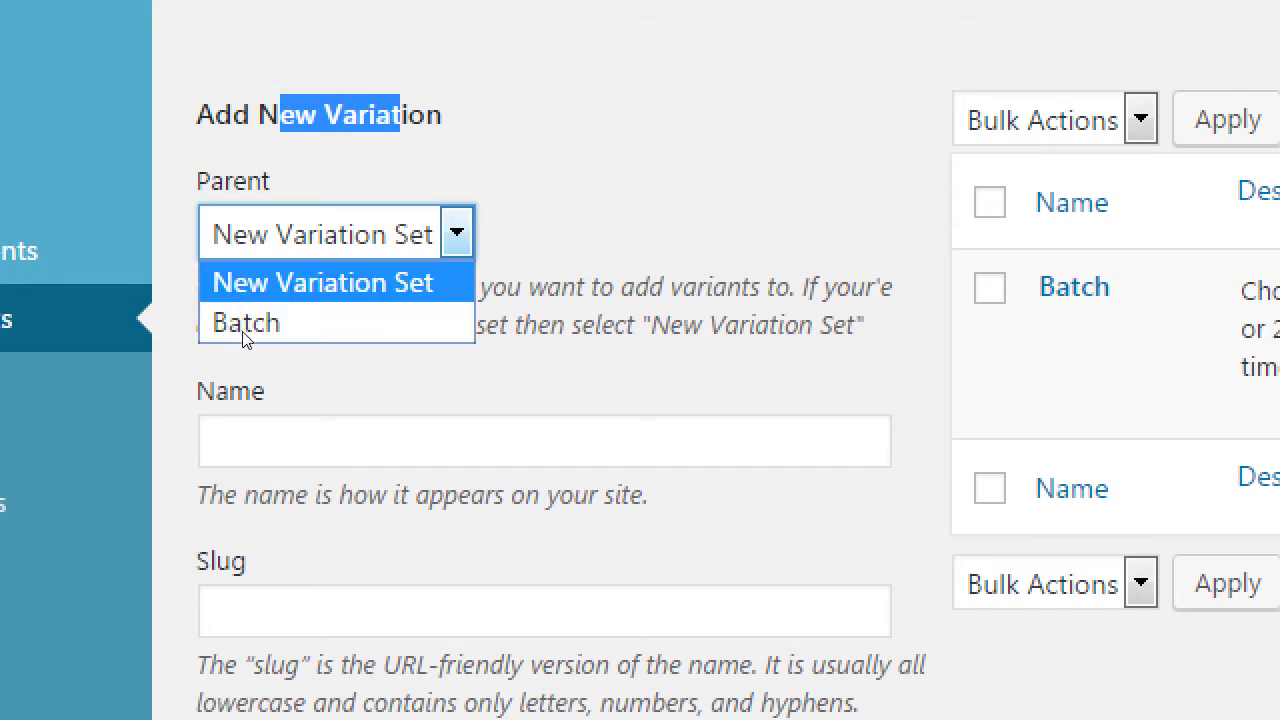
click(234, 344)
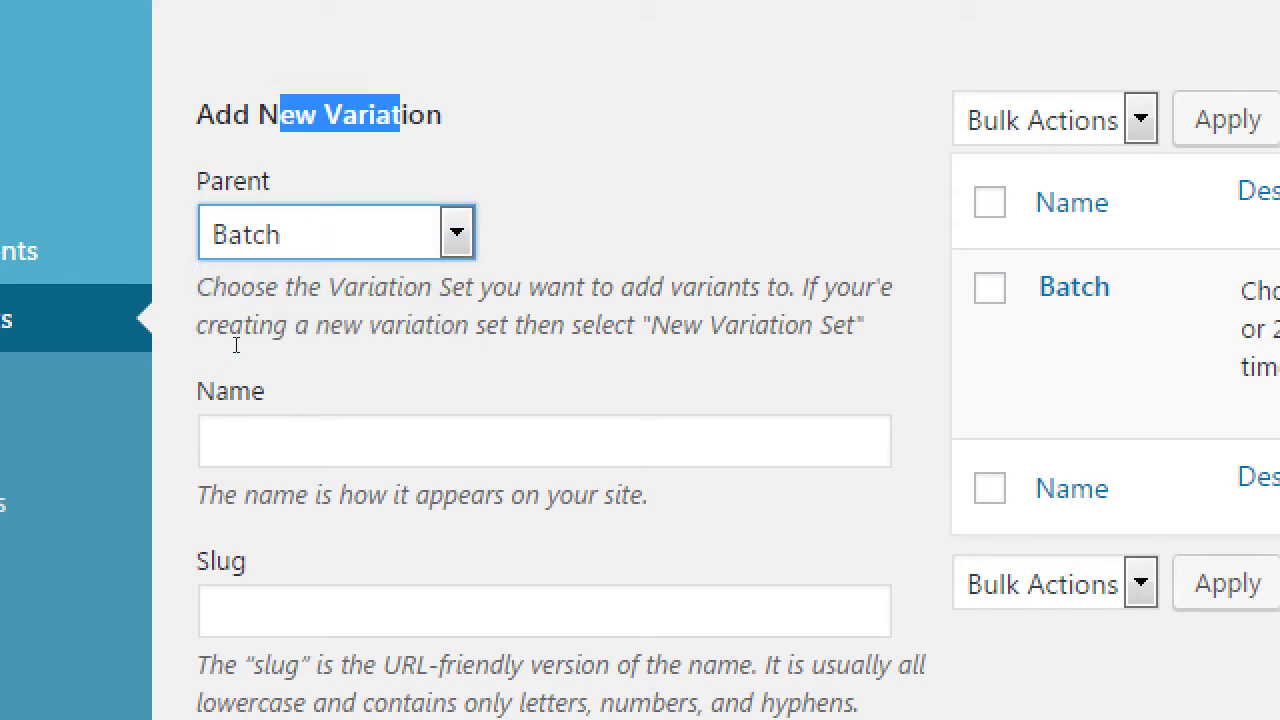
click(346, 306)
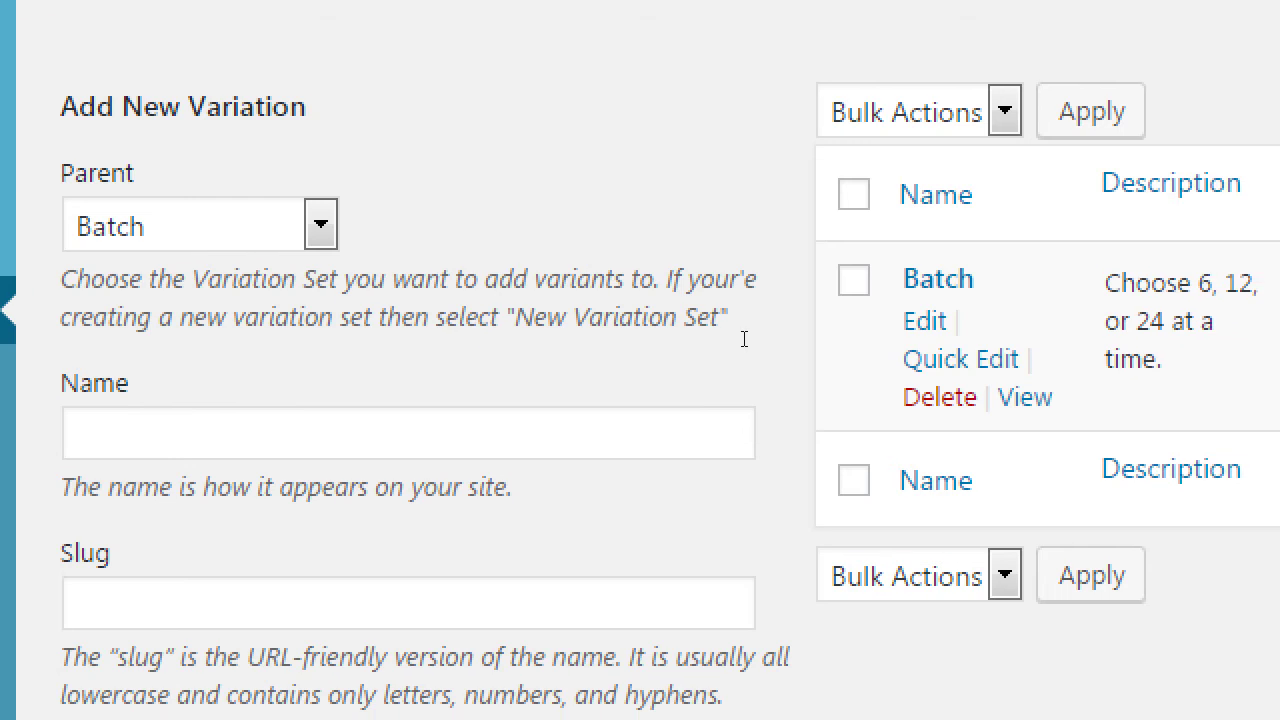
key(alt+Down)
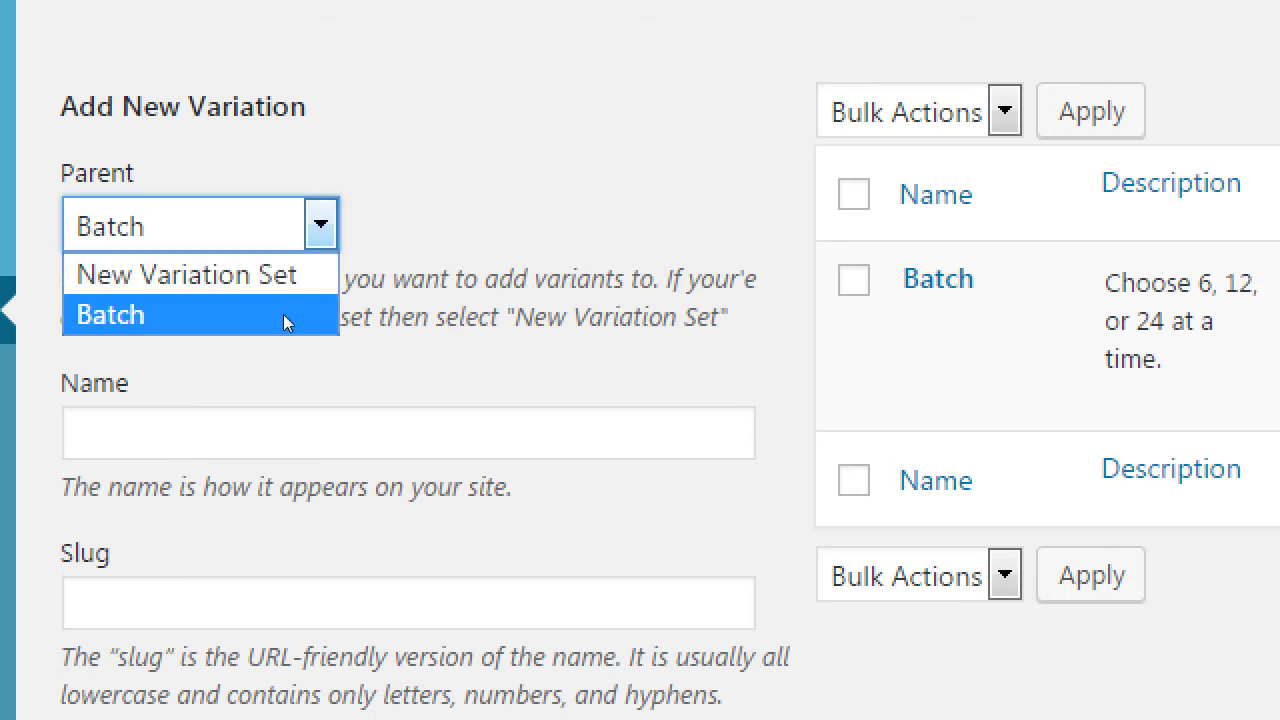
click(404, 244)
Name the new variation "1 Dozen" and add it under the Batch parent.
click(317, 415)
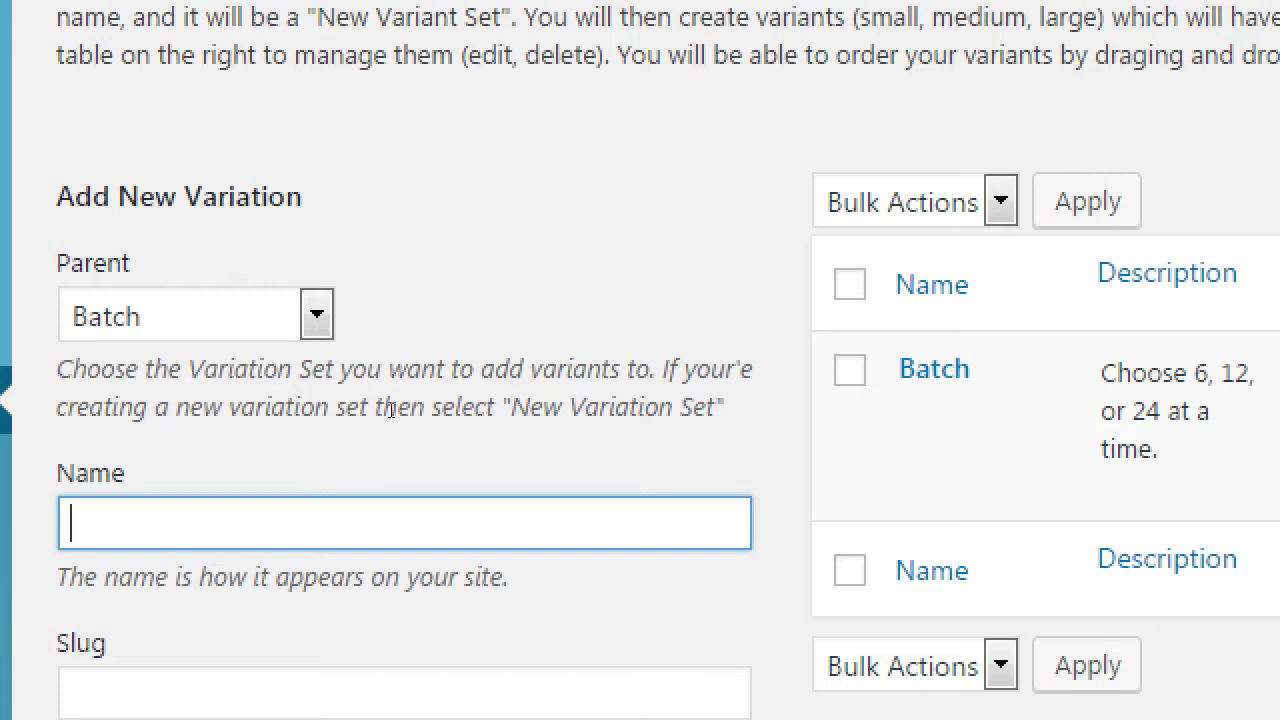
text(1 Doze3n)
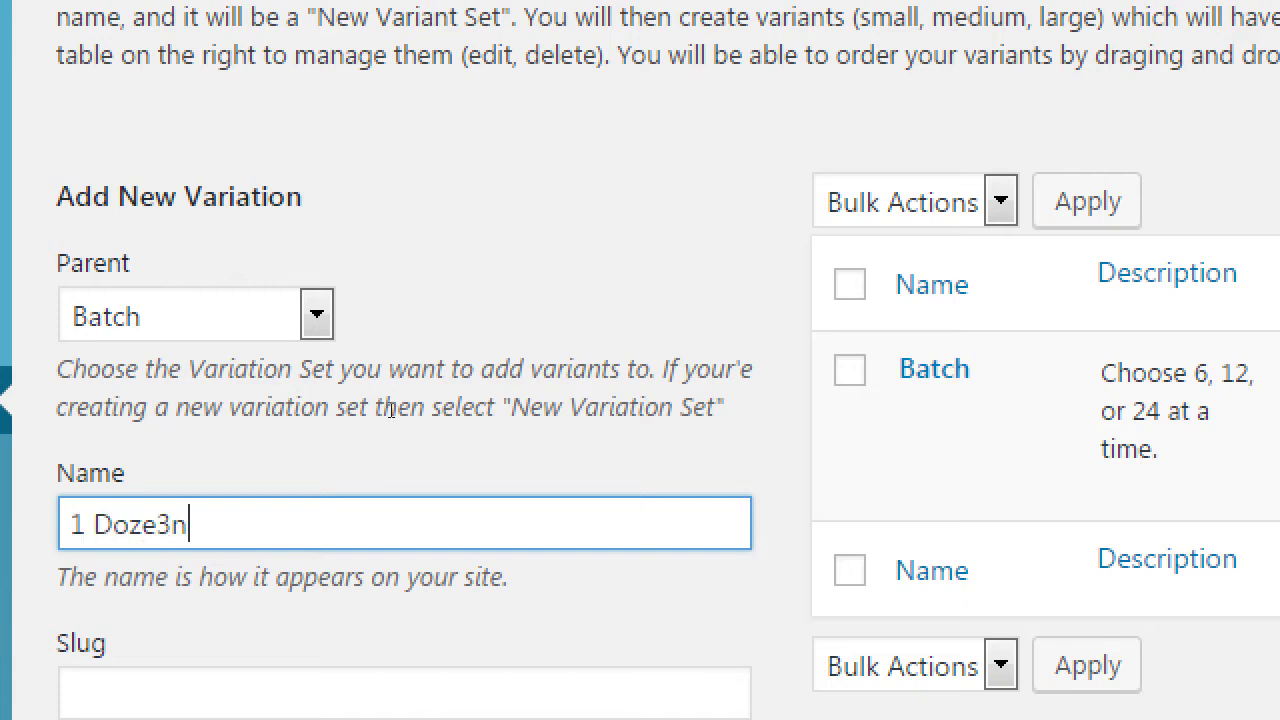
key(BackSpace)
key(BackSpace)
text(n)
scroll(420, 400, down, 3)
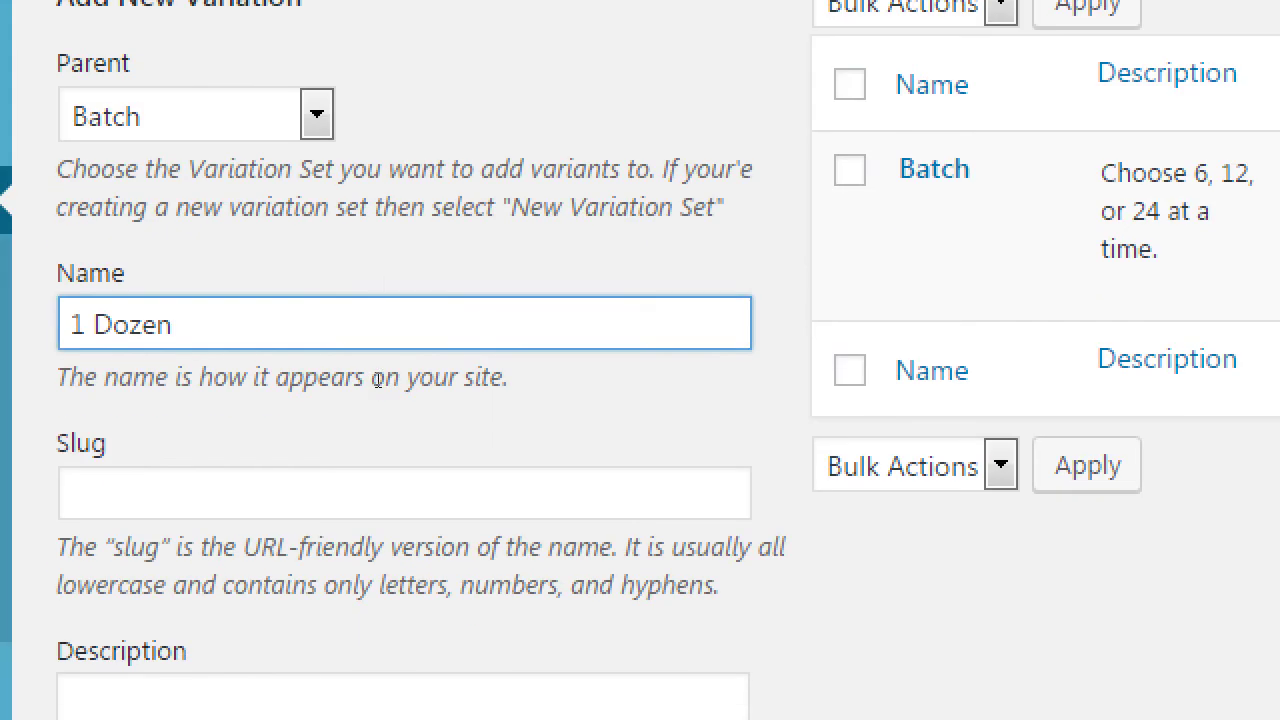
scroll(377, 378, down, 5)
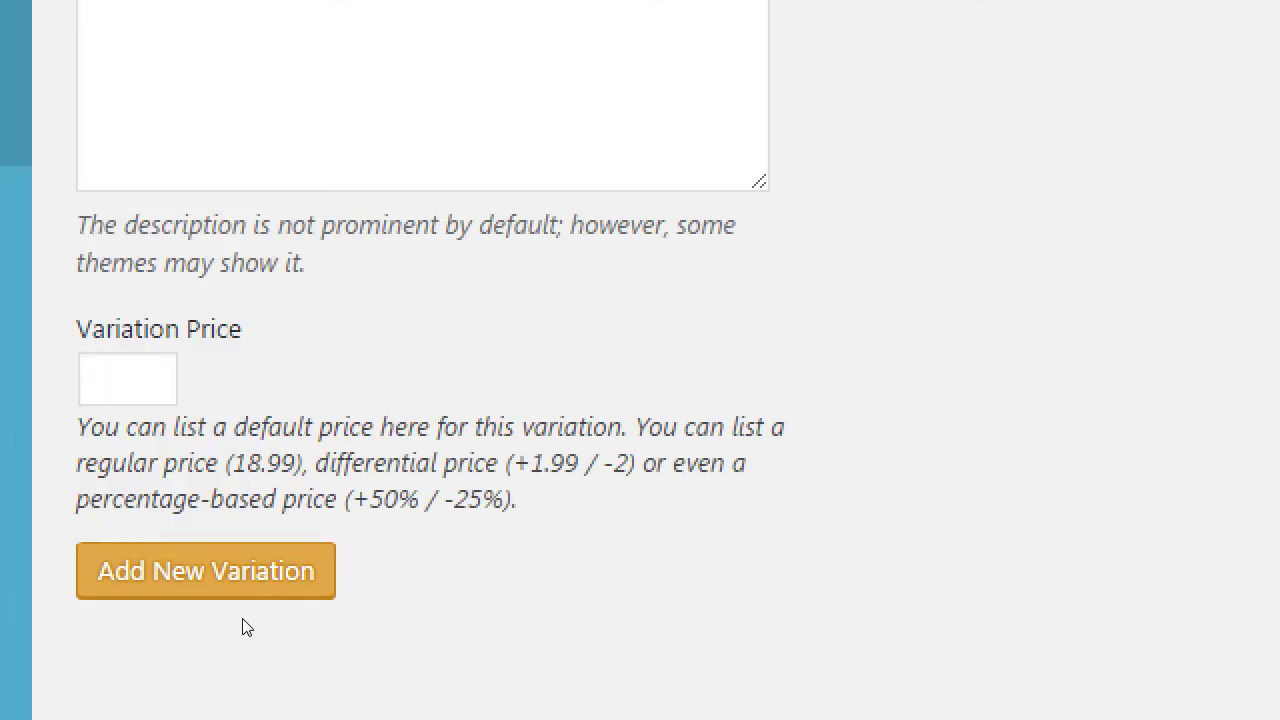
click(245, 588)
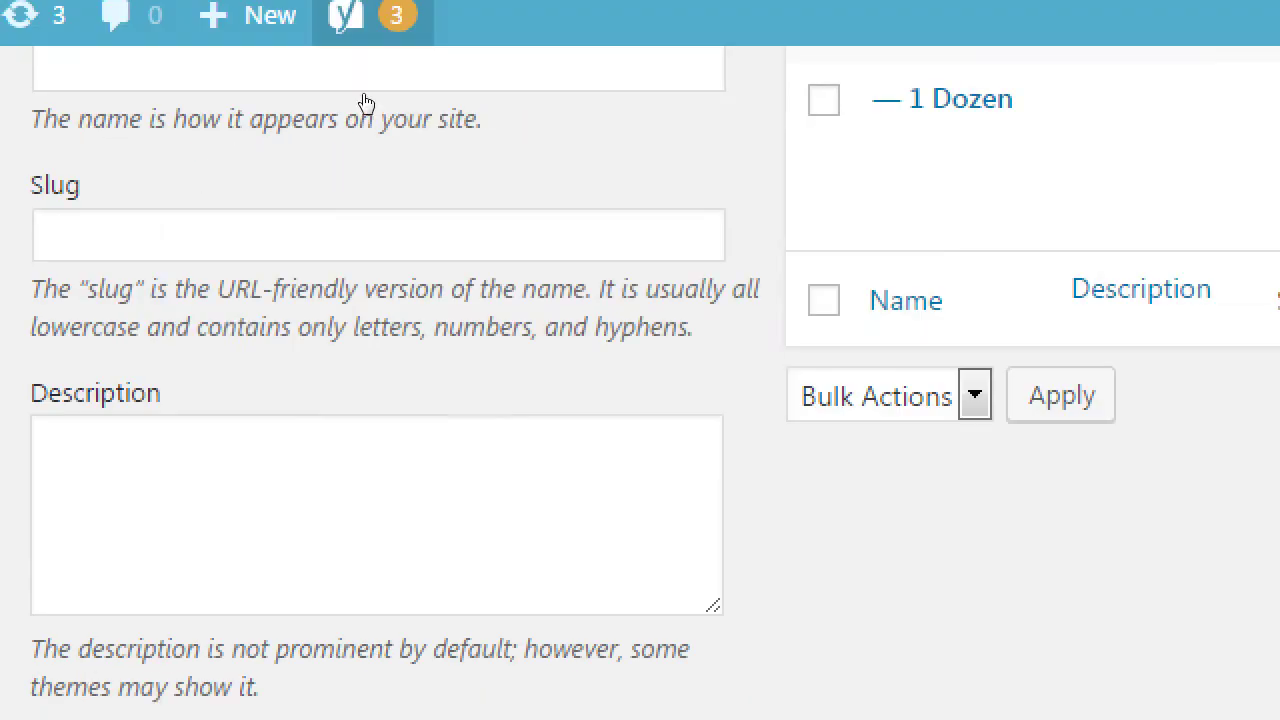
Add another variation named "2 Dozen" under the Batch parent.
scroll(466, 215, up, 2)
scroll(302, 232, up, 1)
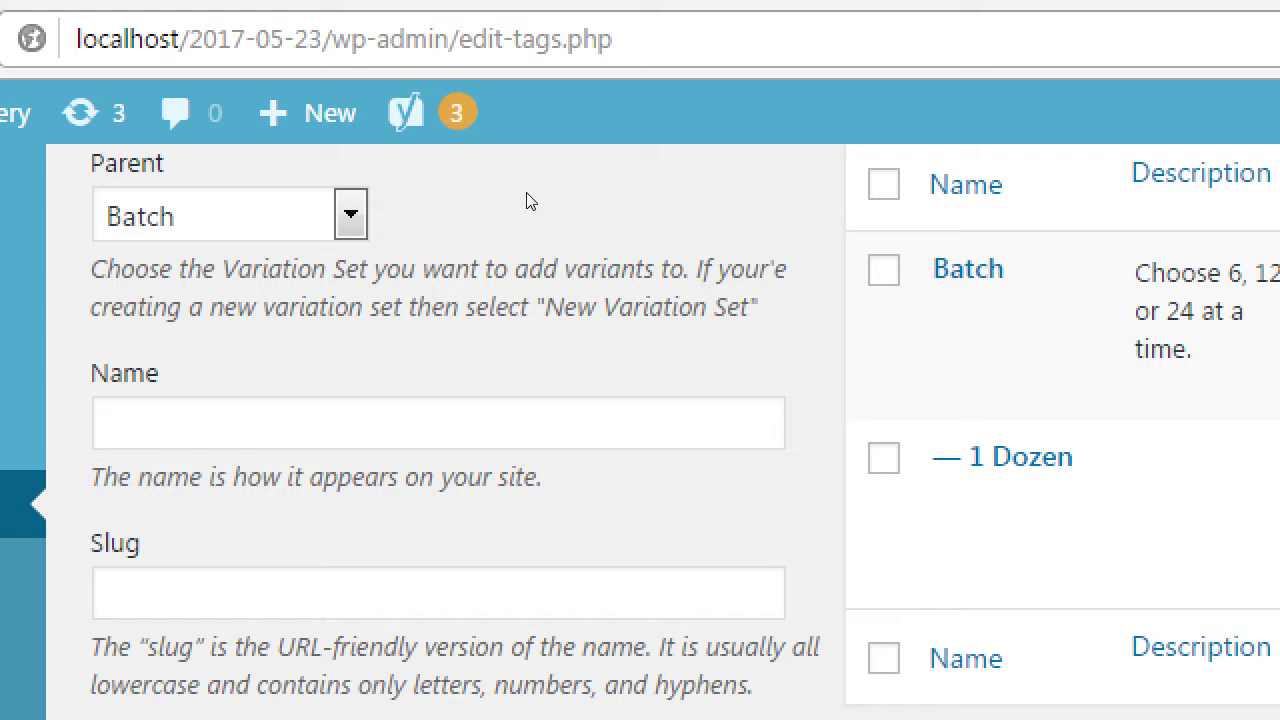
key(Tab)
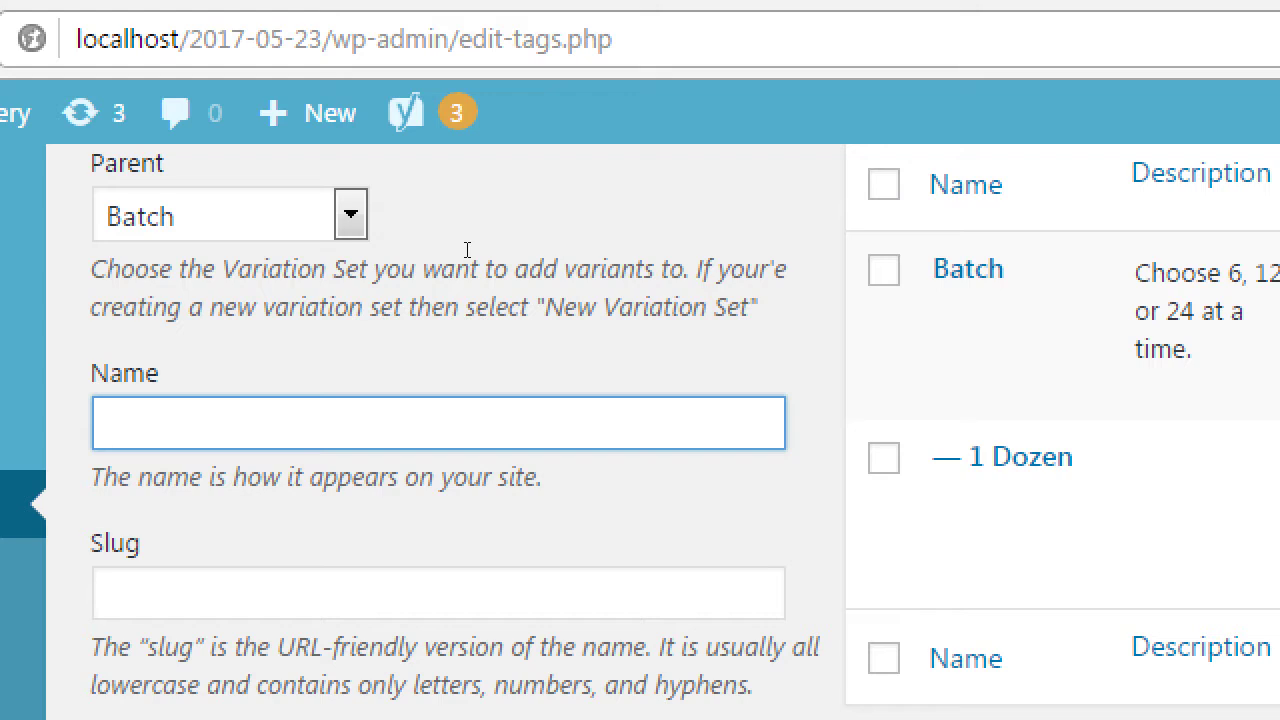
text(2 Dozen)
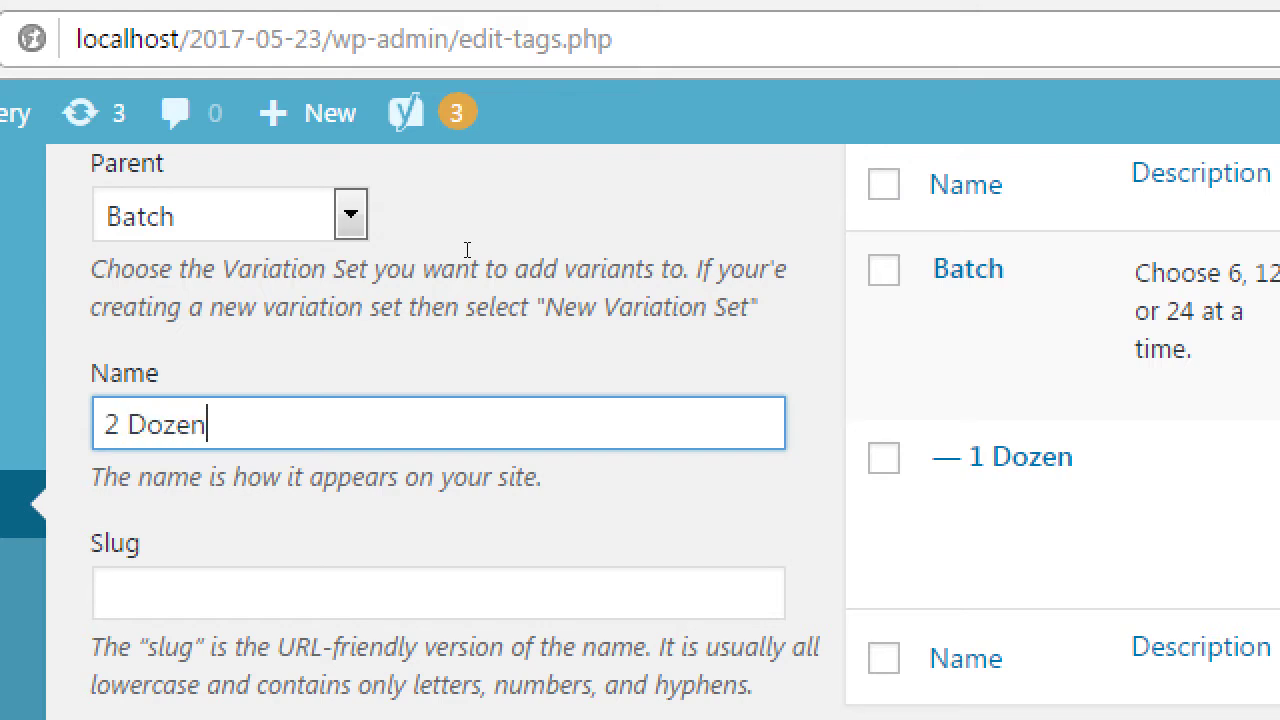
scroll(467, 249, down, 3)
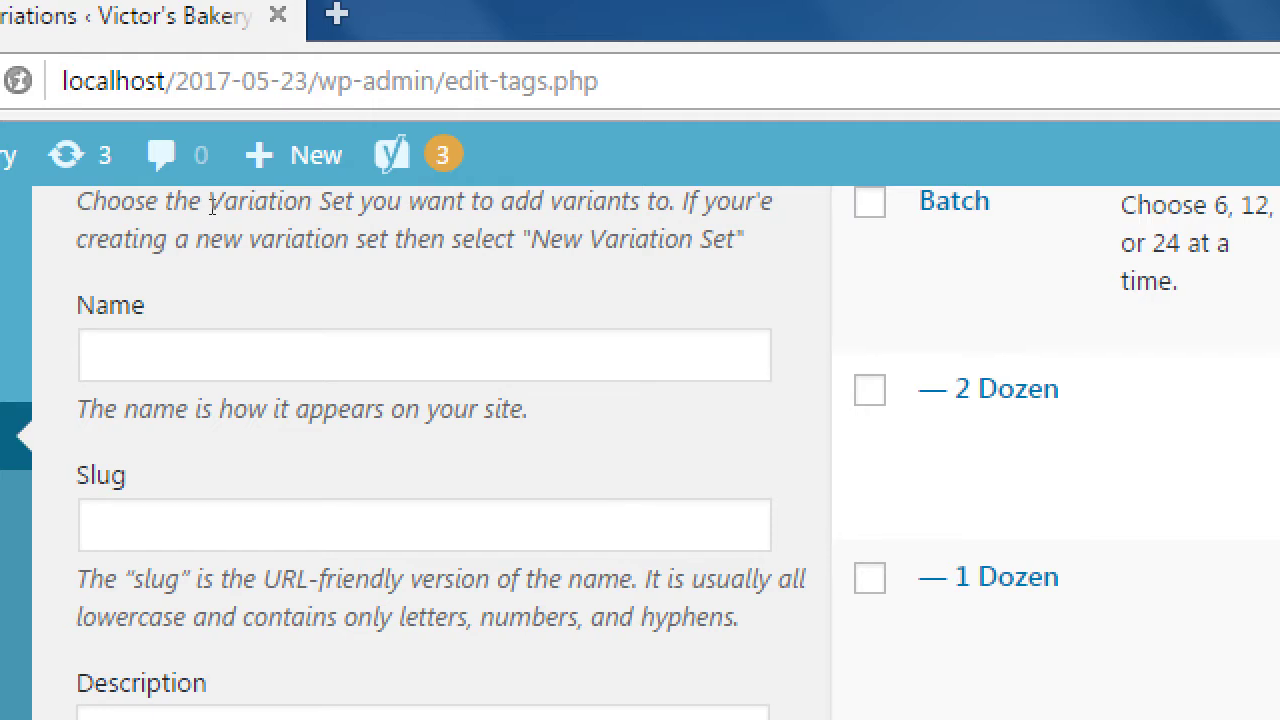
Add a third variation named "Half-dozen" under the Batch parent.
key(Tab)
text(Half-dozen)
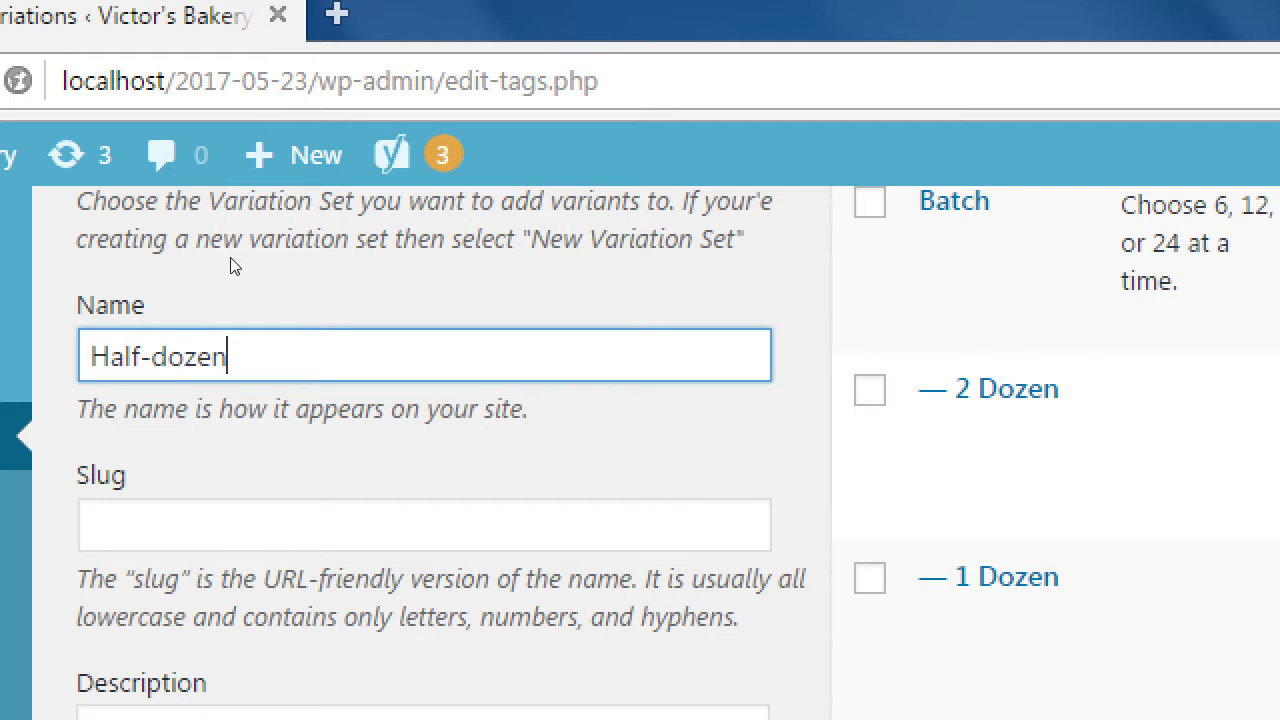
scroll(277, 263, down, 2)
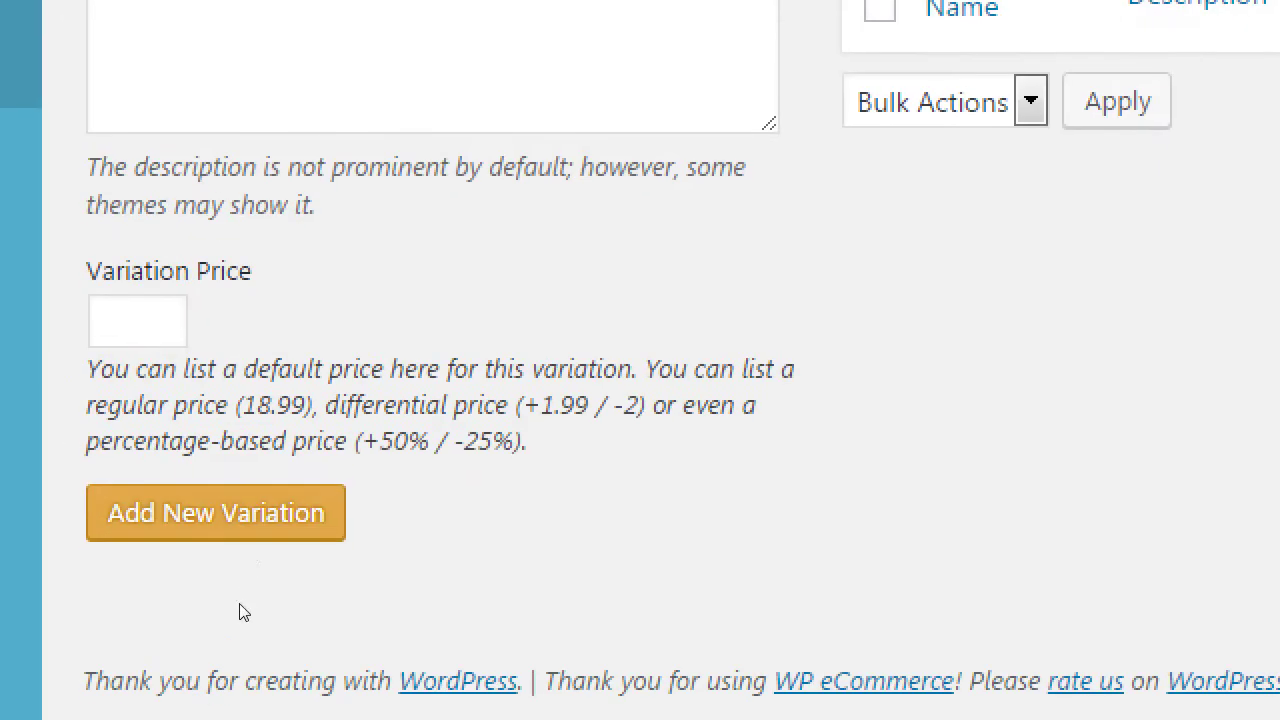
click(265, 512)
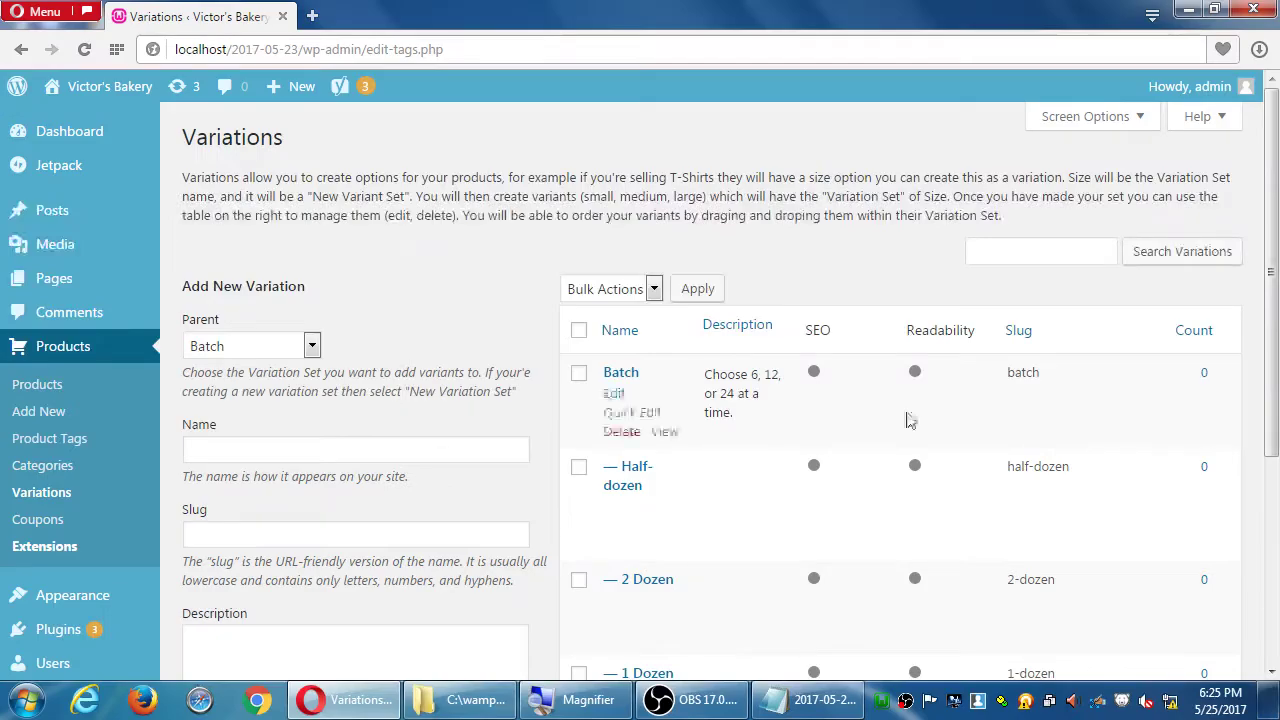
Review the variations table, examining the Batch set and the child variations nested under it.
scroll(1279, 261, down, 2)
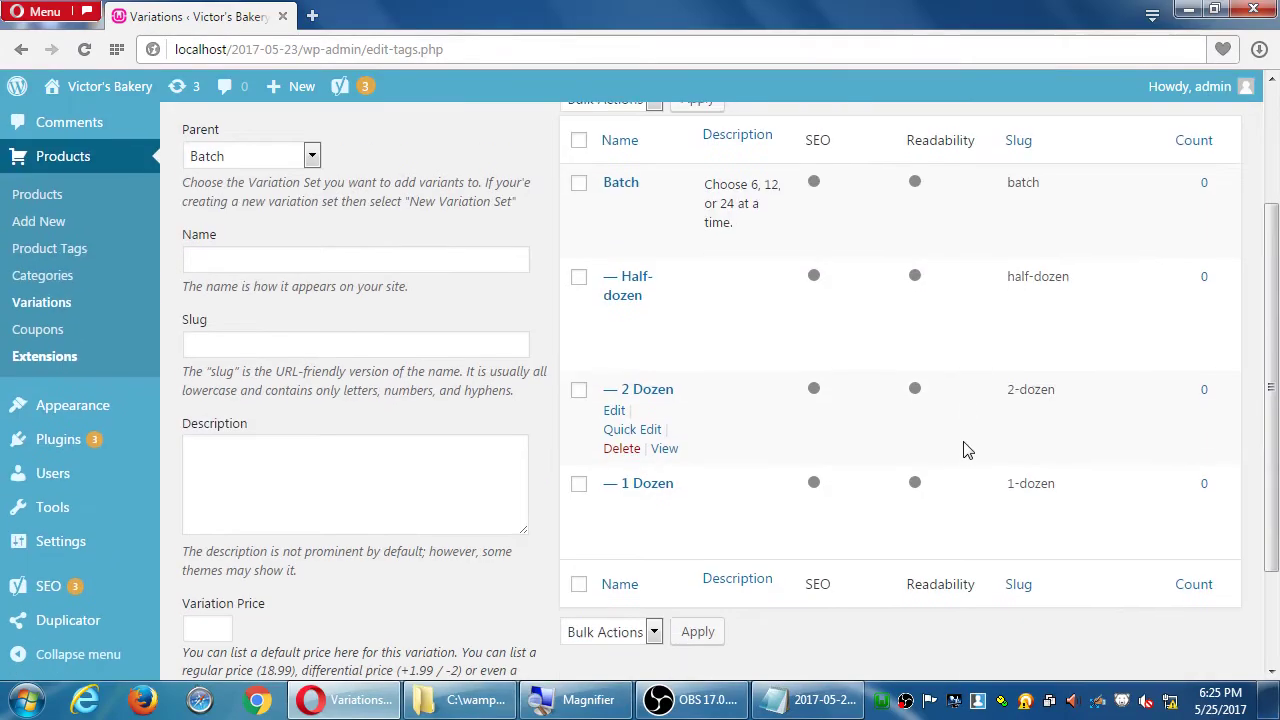
drag(968, 438, 970, 310)
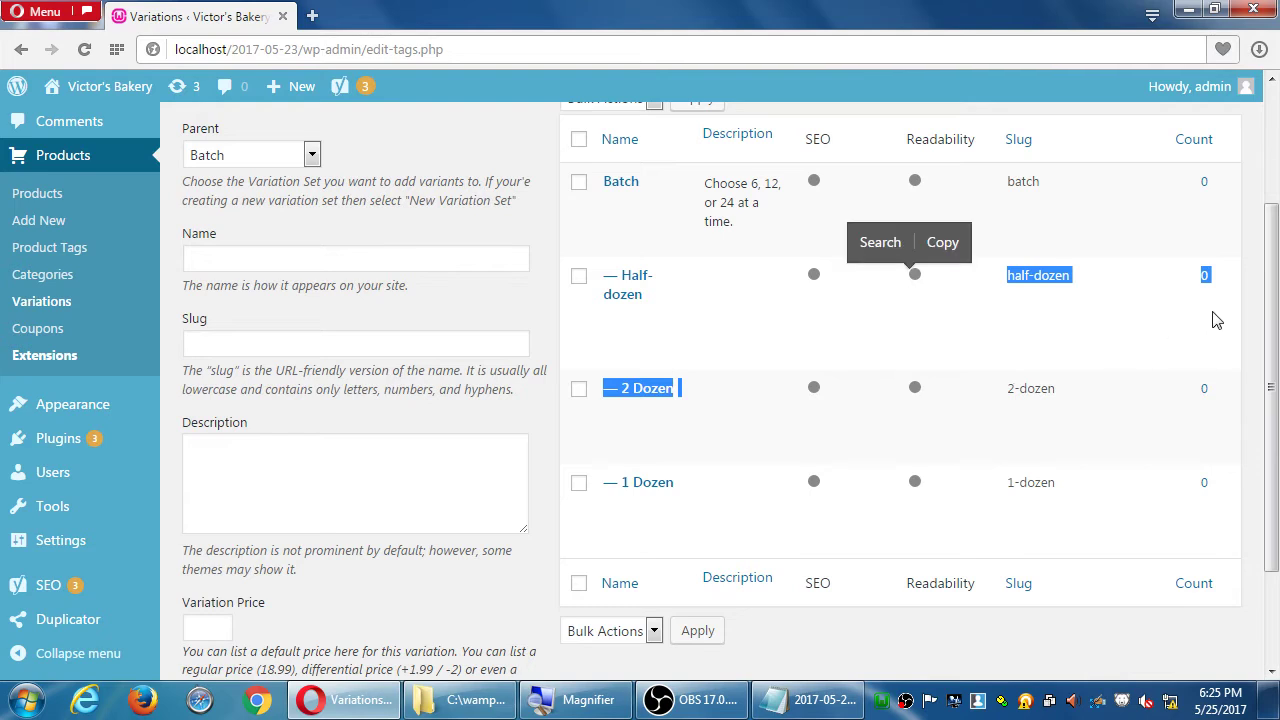
click(1250, 308)
mouse_move(906, 337)
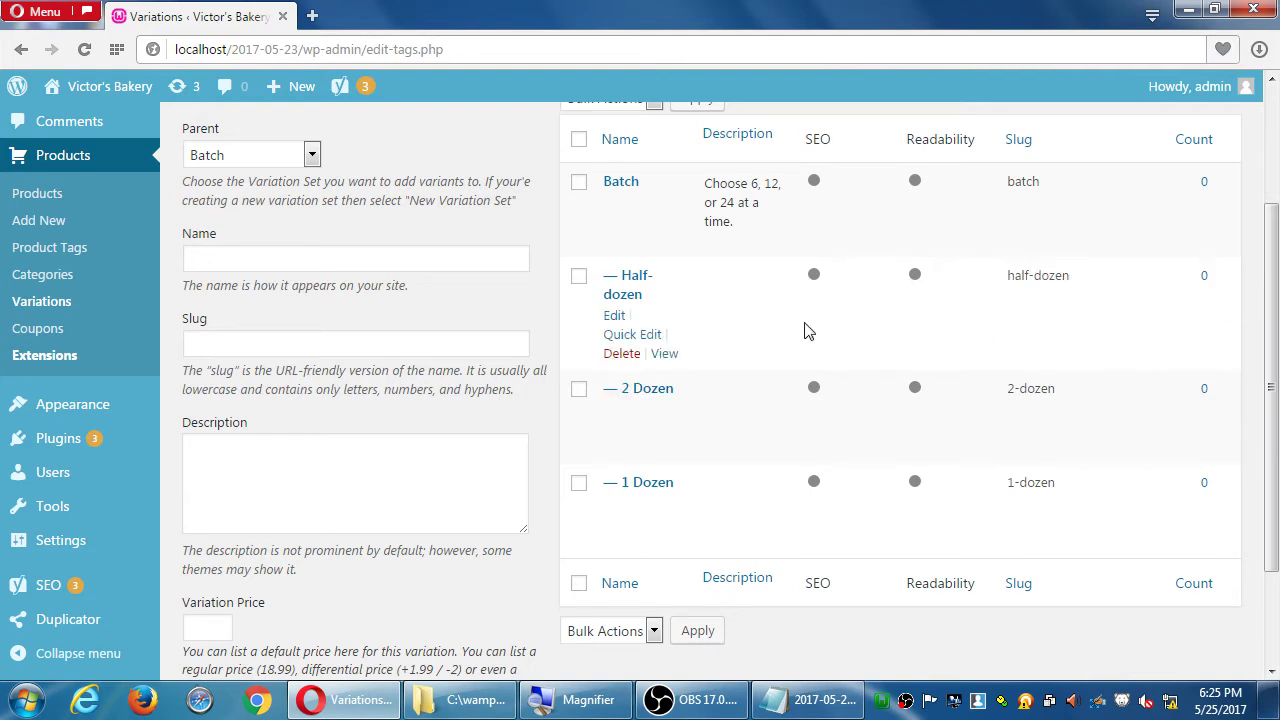
scroll(815, 330, up, 2)
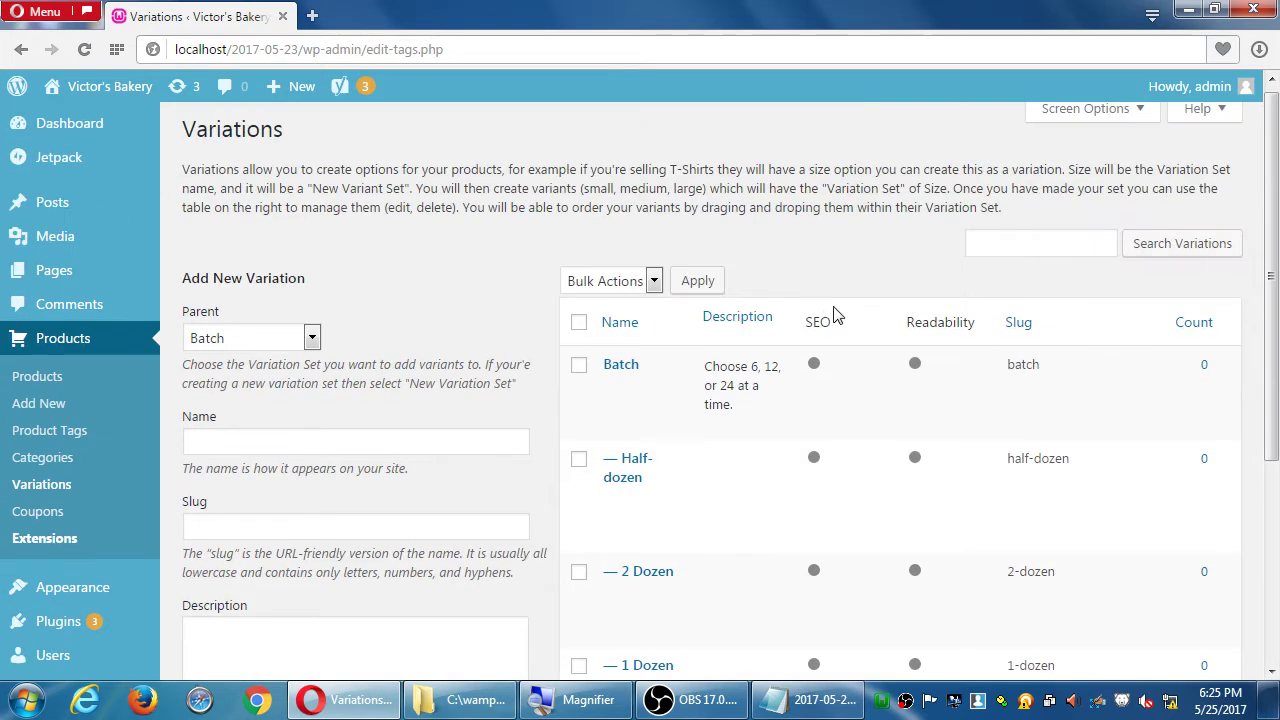
click(648, 283)
click(849, 251)
scroll(855, 300, down, 1)
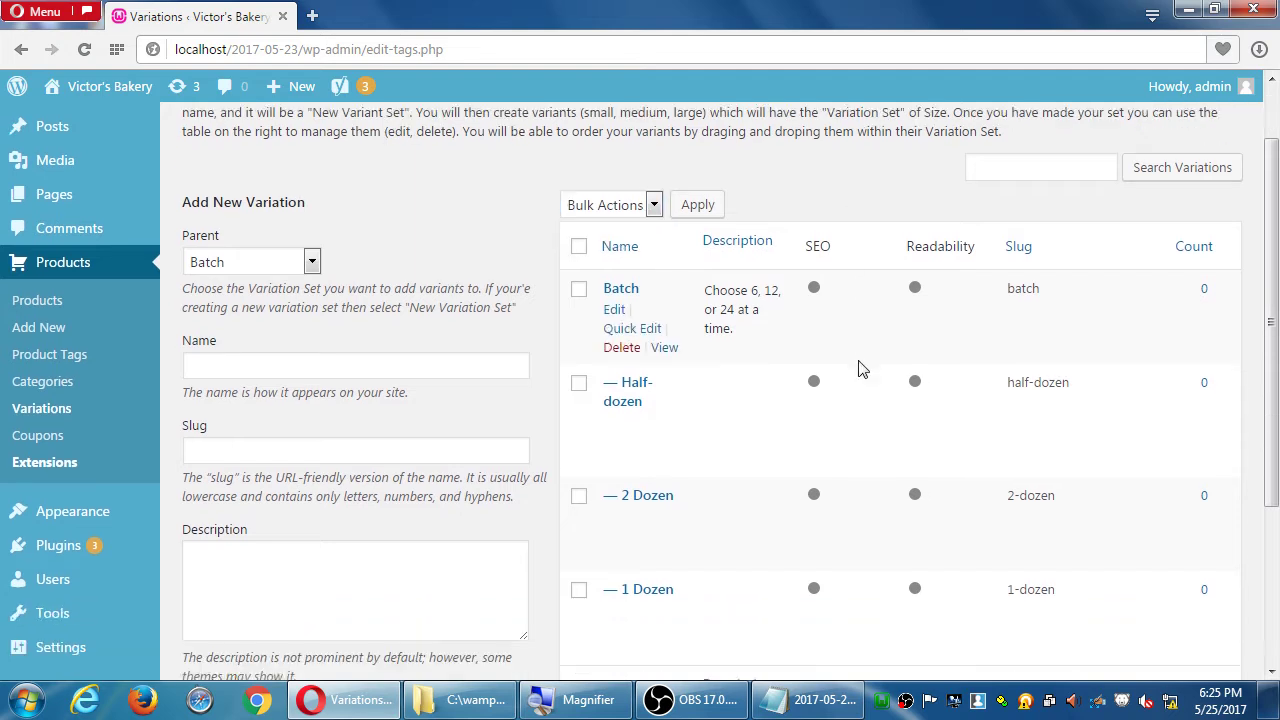
mouse_move(613, 428)
click(579, 470)
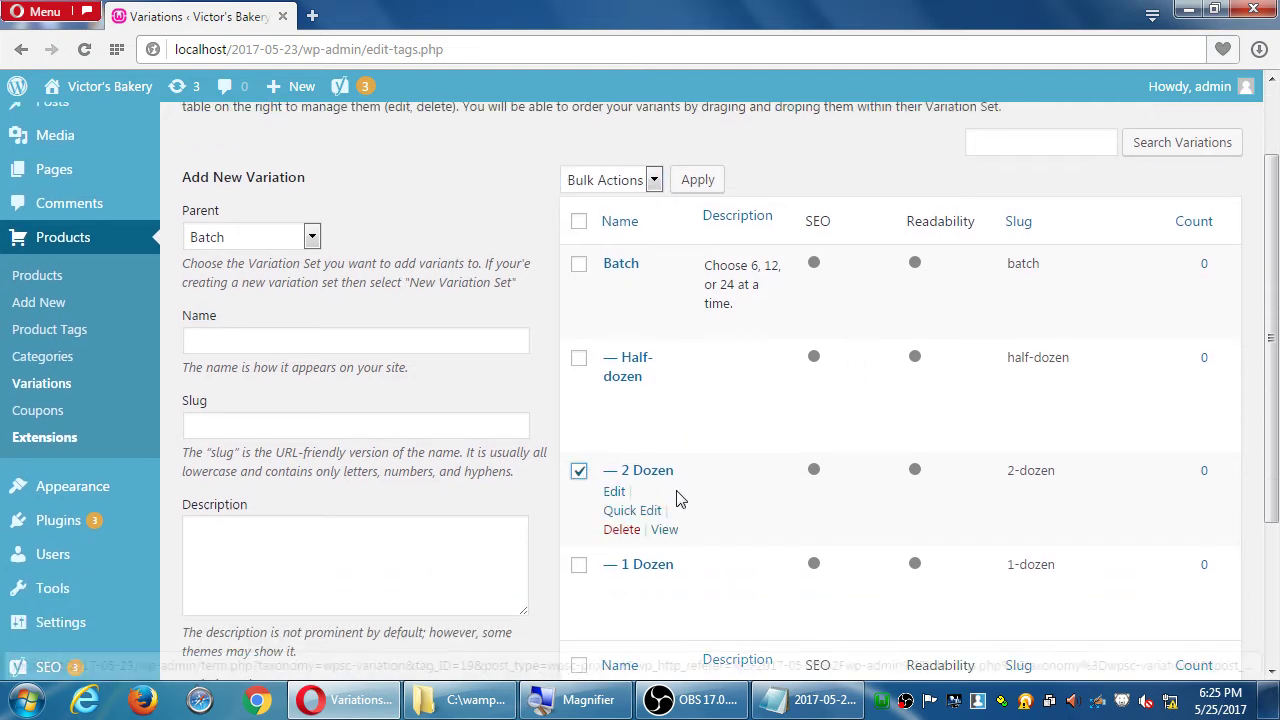
double_click(750, 454)
click(750, 455)
click(579, 470)
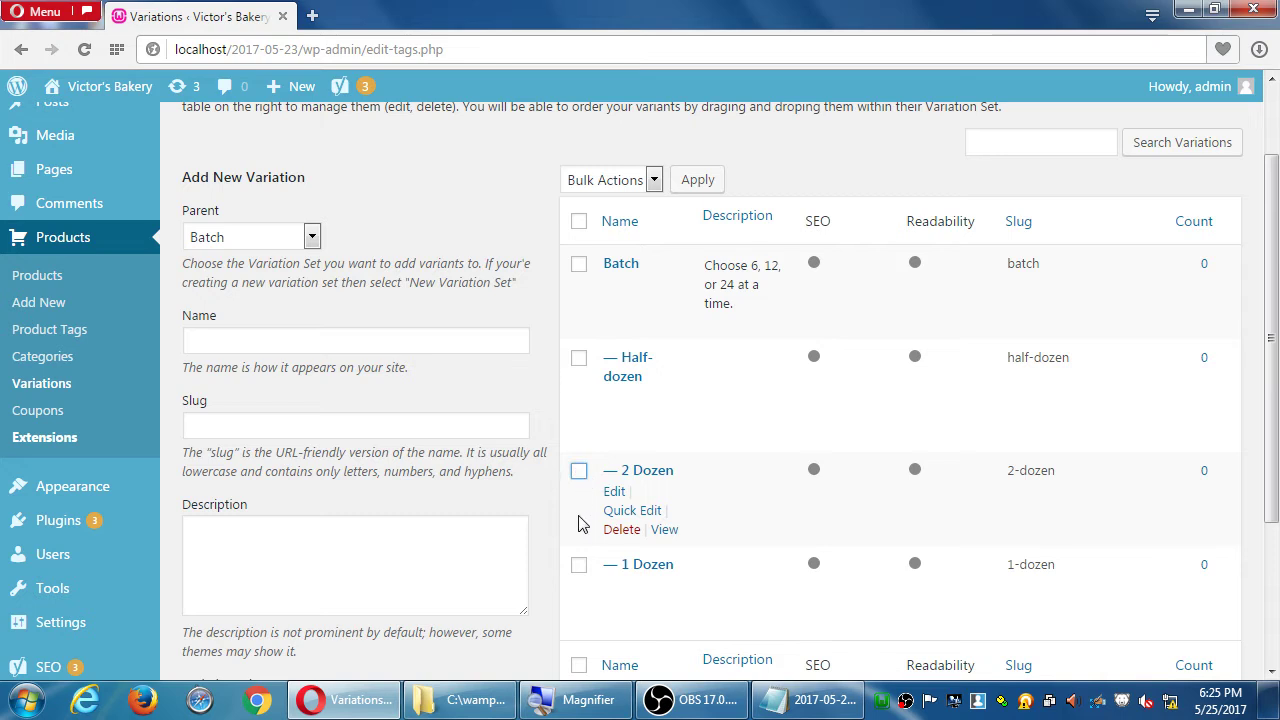
double_click(596, 352)
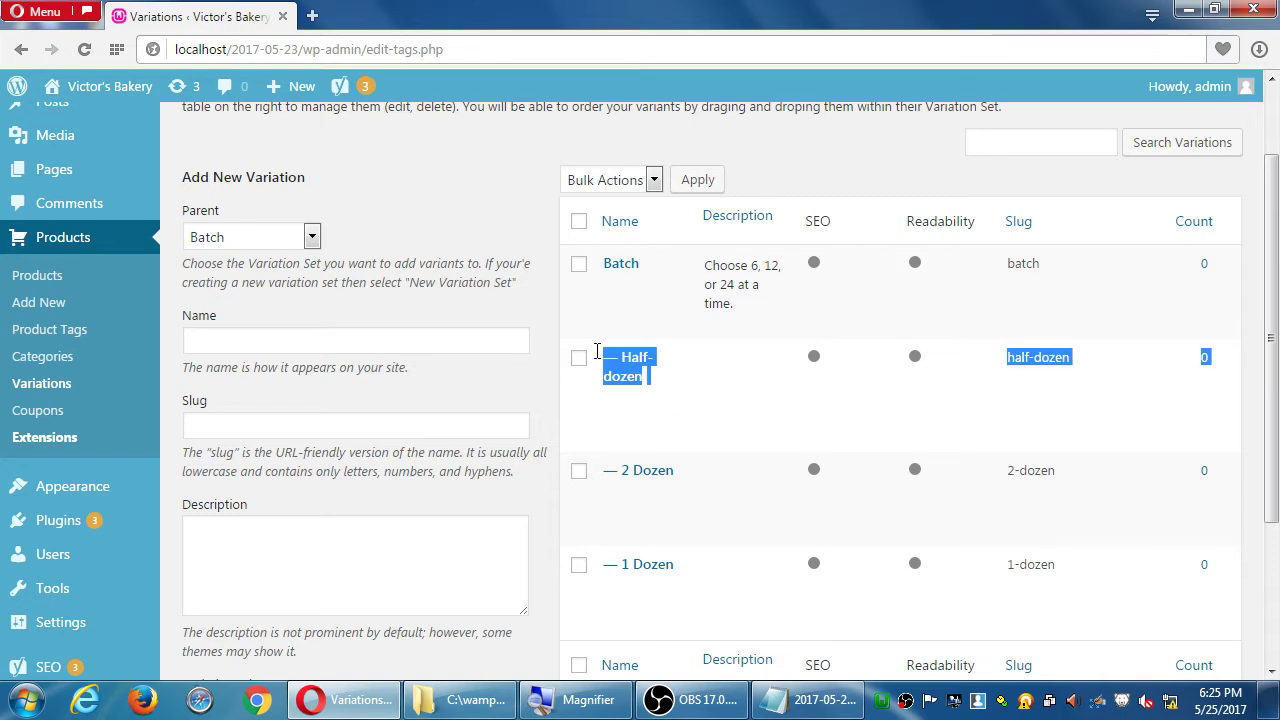
click(1254, 387)
scroll(1146, 423, down, 1)
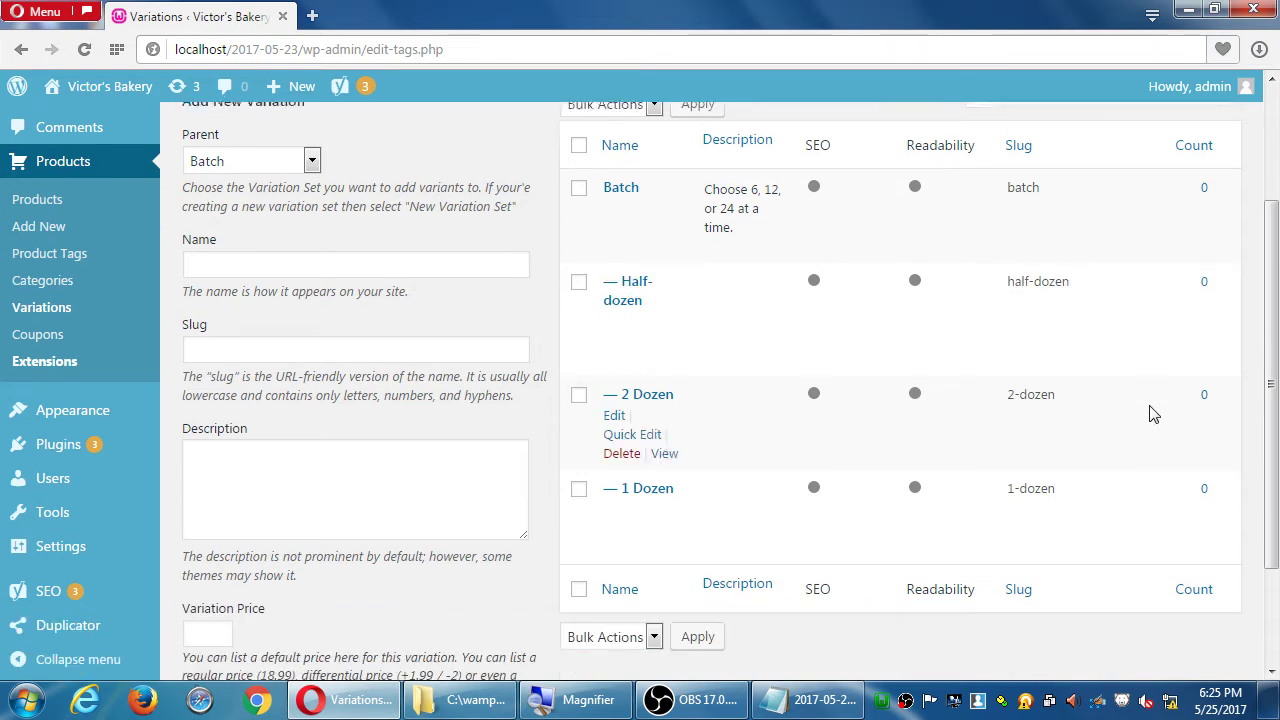
drag(737, 531, 908, 360)
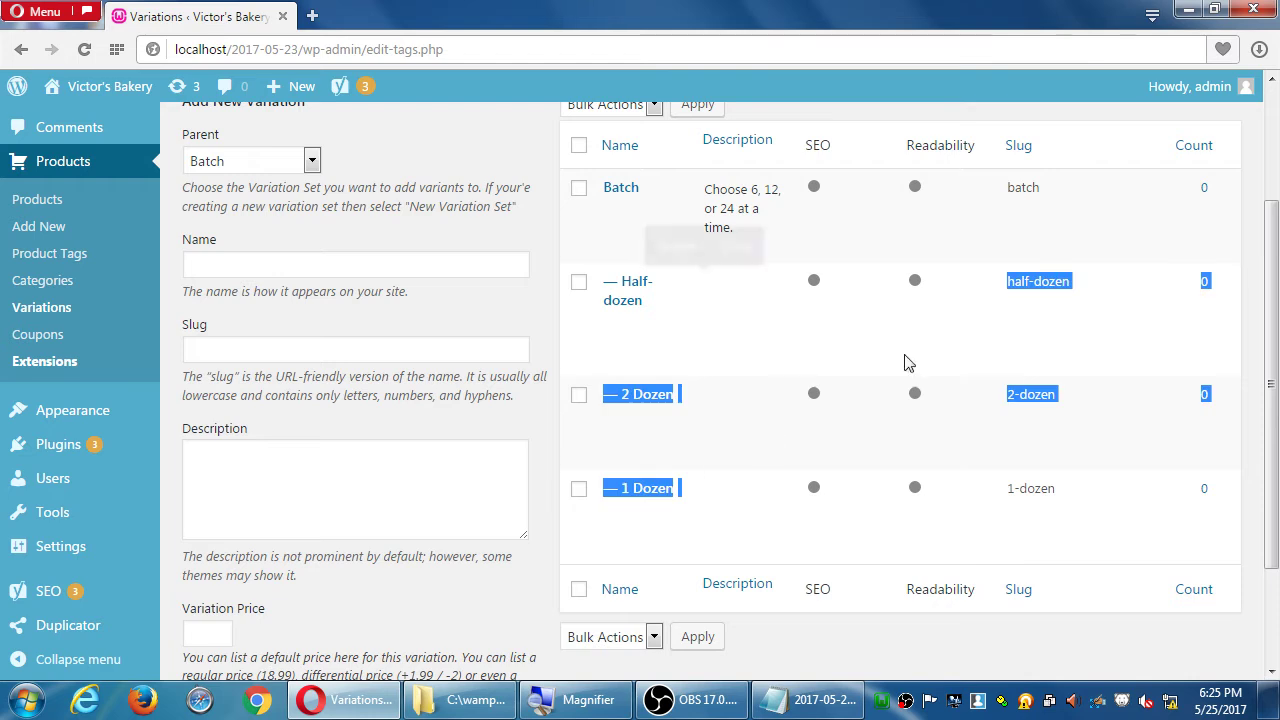
click(1255, 335)
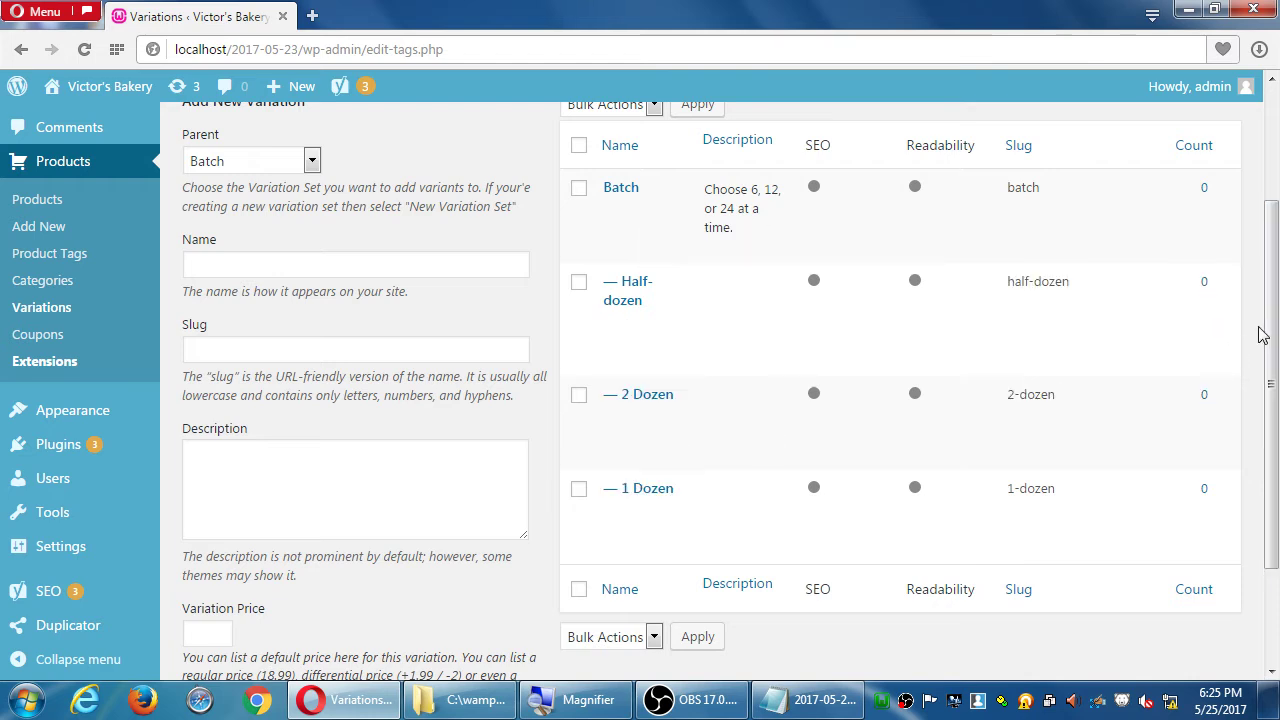
drag(906, 326, 880, 417)
click(902, 440)
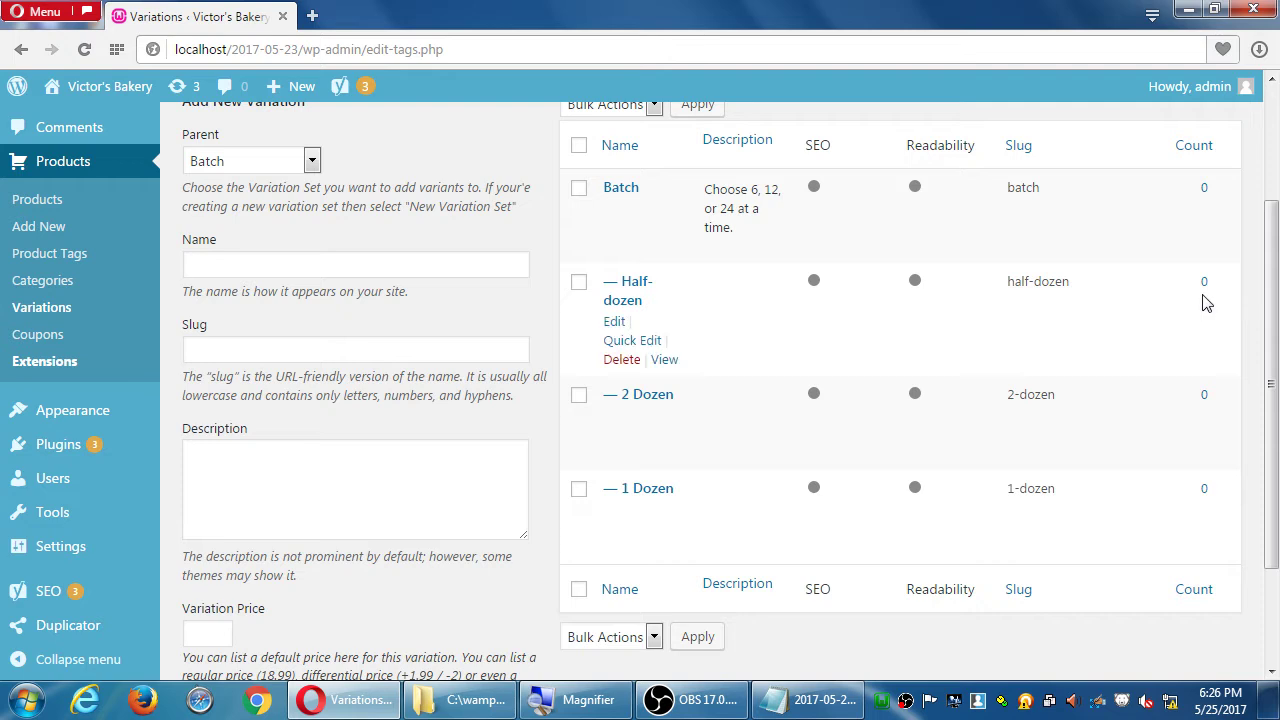
Switch to the 2017-05-25.txt file in Notepad and add the line "Variant Set (Parent)" below the two questions, after a blank line.
click(850, 690)
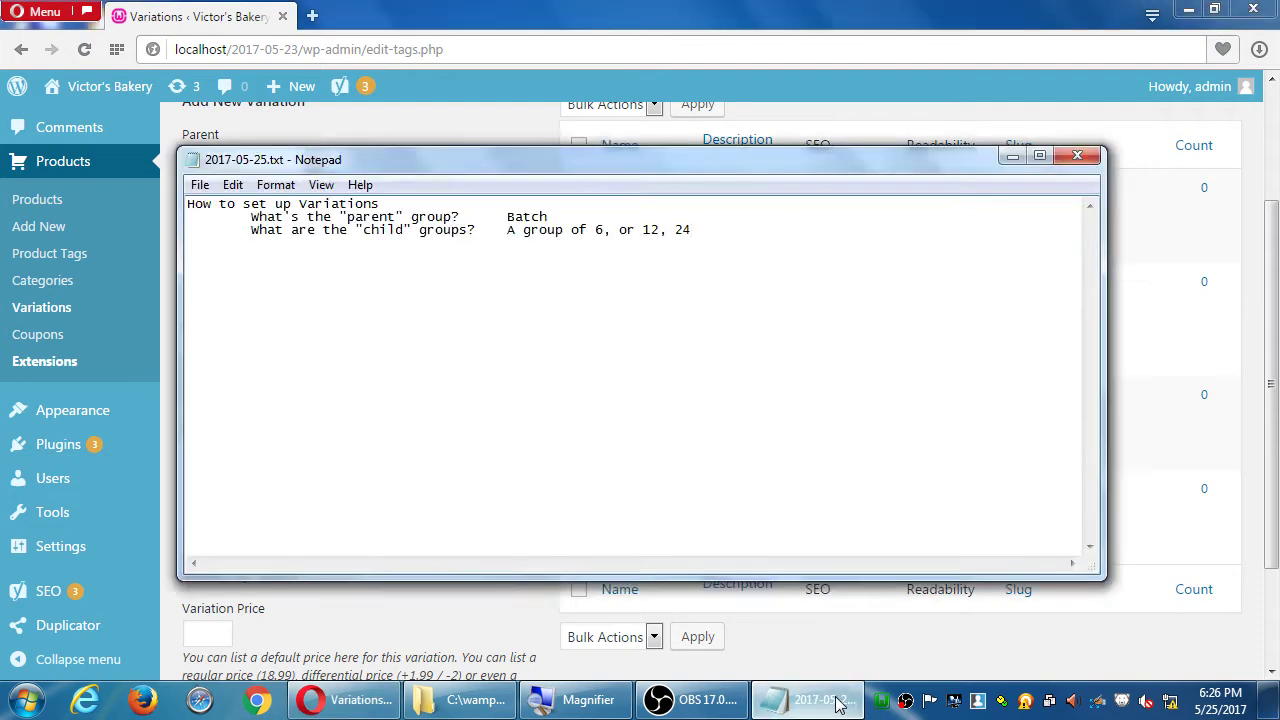
key(super+plus)
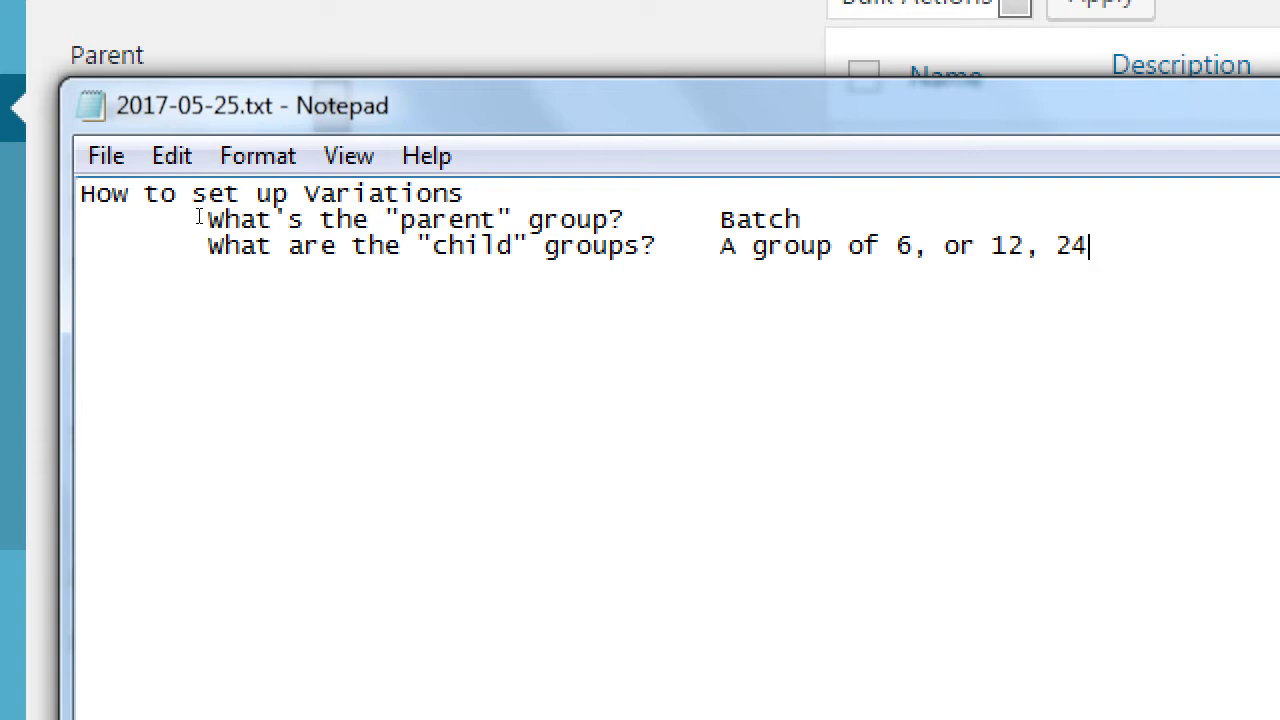
key(Return)
key(Return)
text(Variant Set)
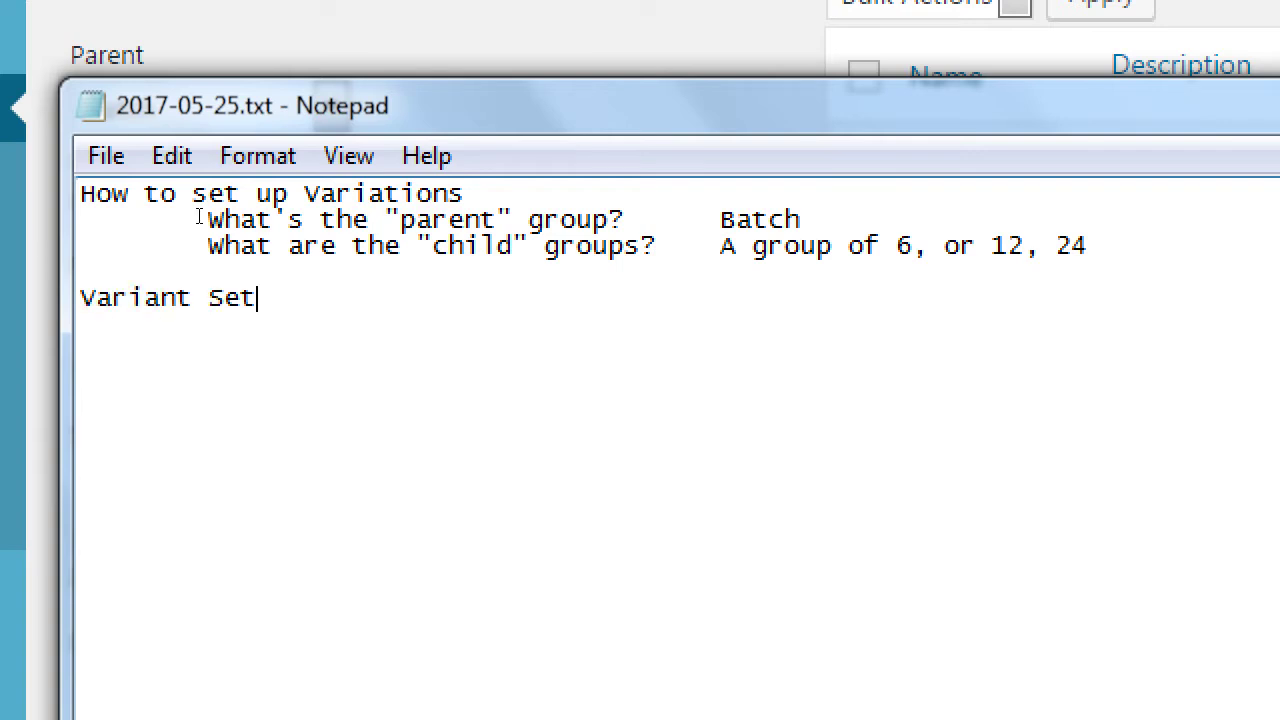
text( (Parent))
Add the line "Variation (Child)" under the Variant Set line, with its bracket aligned to the one above.
key(Return)
text(Vari)
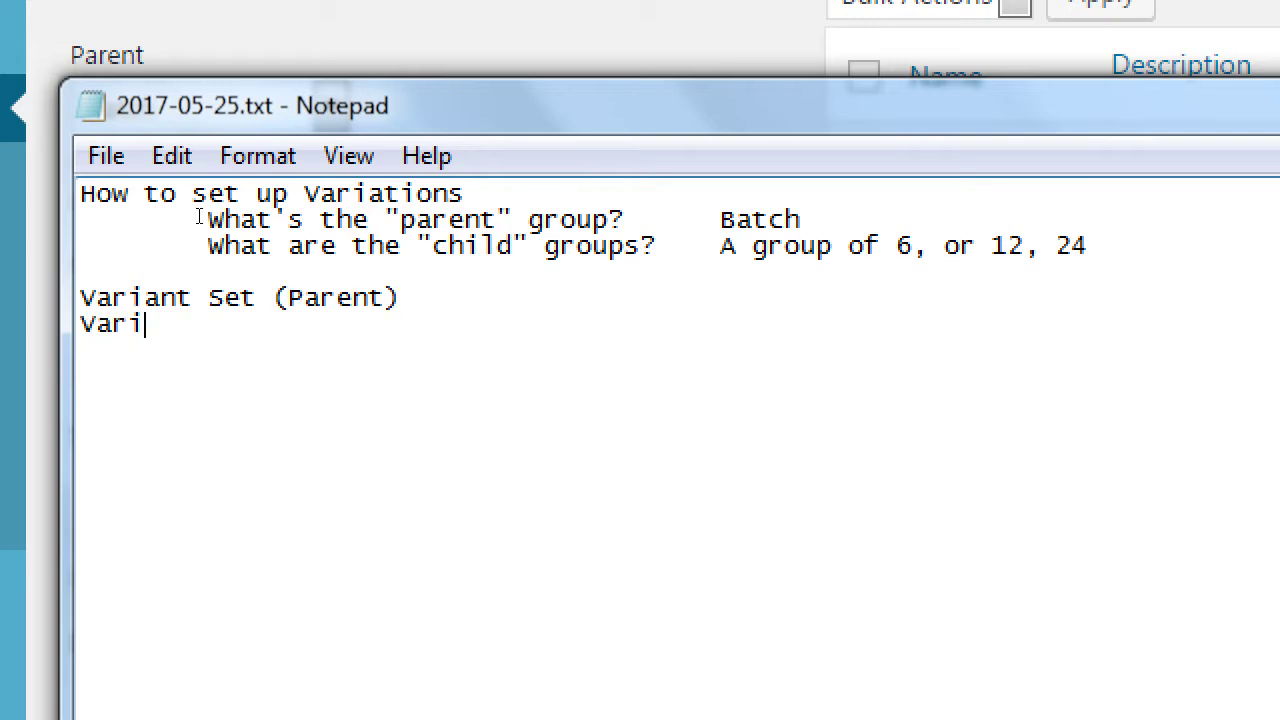
text(at)
key(BackSpace)
text(ation   (C)
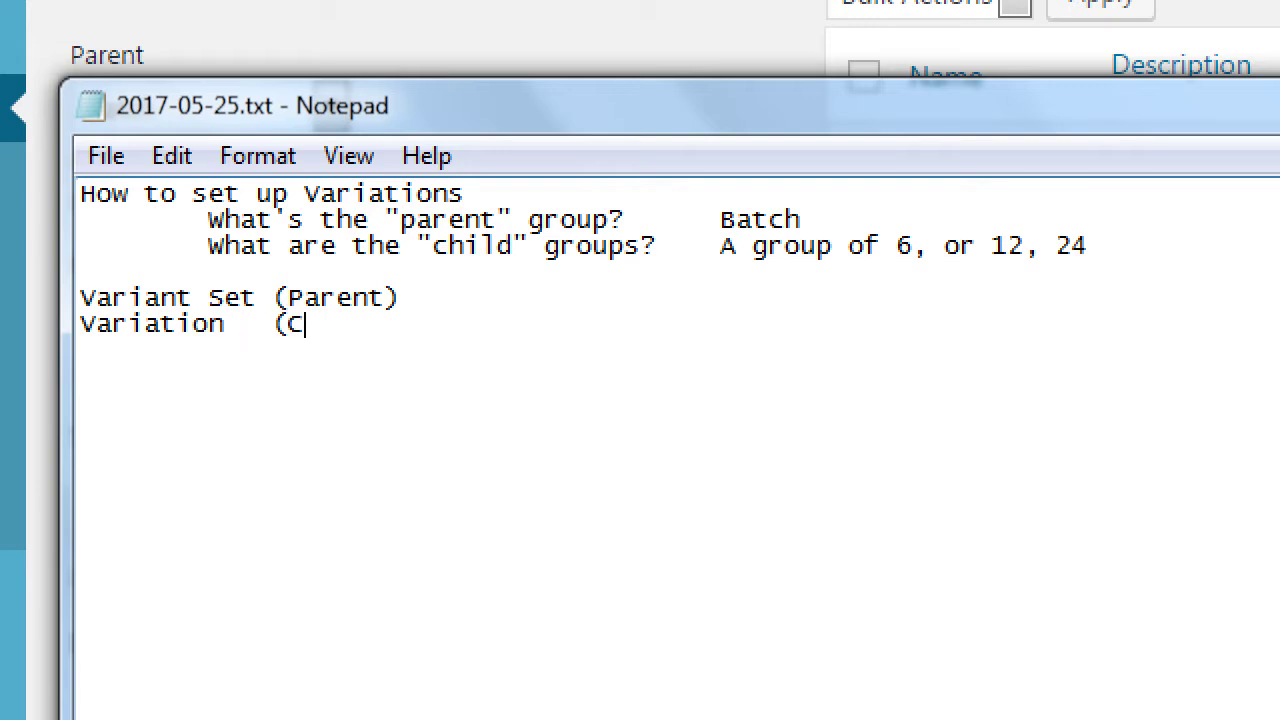
text(hild))
Append "Batch" to the end of the Variant Set (Parent) line.
key(Up)
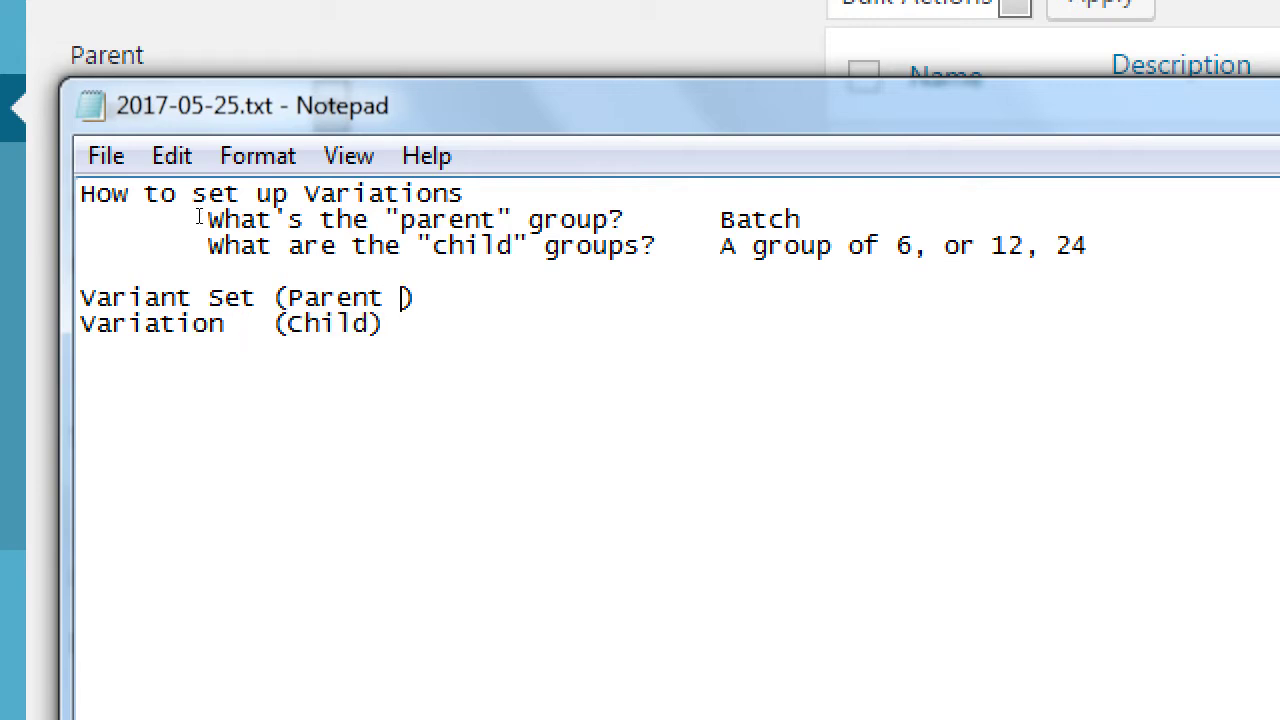
key(End)
text(Batch)
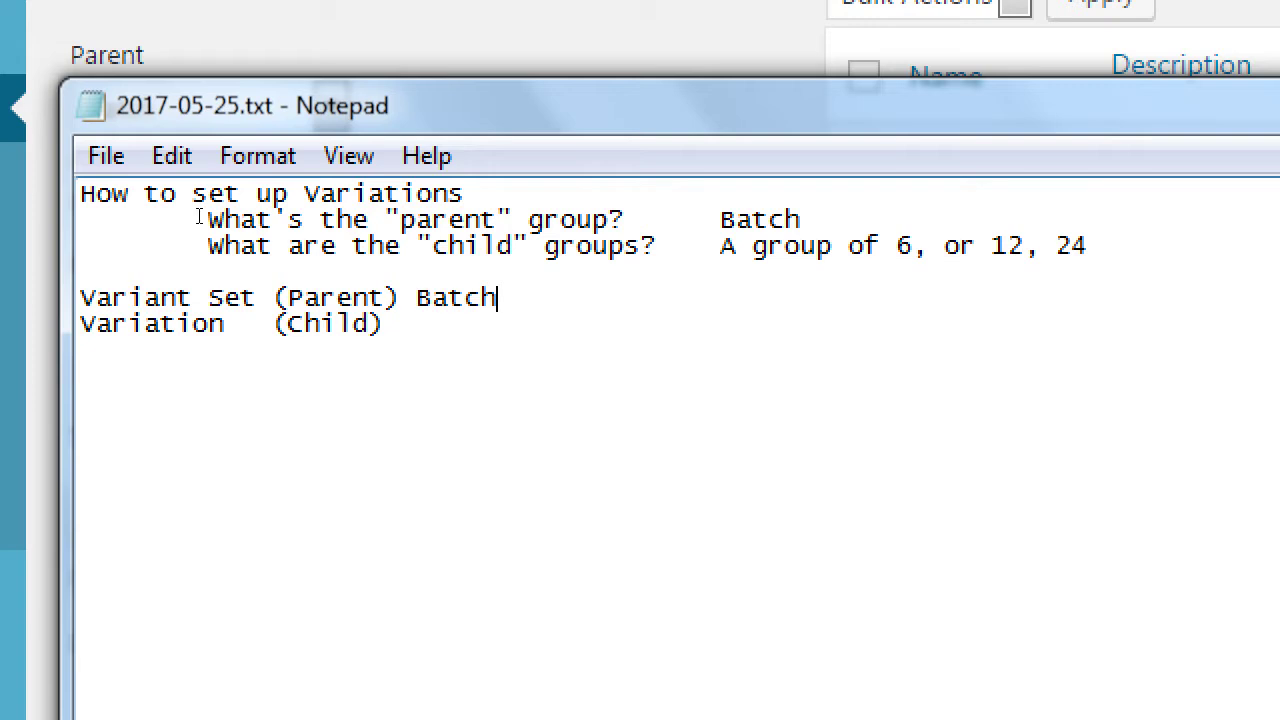
Copy the answer "A group of 6, or 12, 24" from the child groups question to the end of the Variation (Child) line.
key(Up)
key(Up)
key(End)
key(shift+Left)
key(shift+Left)
key(shift+Left)
key(shift+Left)
key(shift+Left)
key(shift+Left)
key(shift+Left)
key(shift+Left)
key(shift+Left)
key(shift+Left)
key(shift+Left)
key(shift+Left)
key(shift+Left)
key(shift+Left)
key(shift+Left)
key(shift+Left)
key(shift+Left)
key(shift+Left)
key(shift+Left)
key(shift+Left)
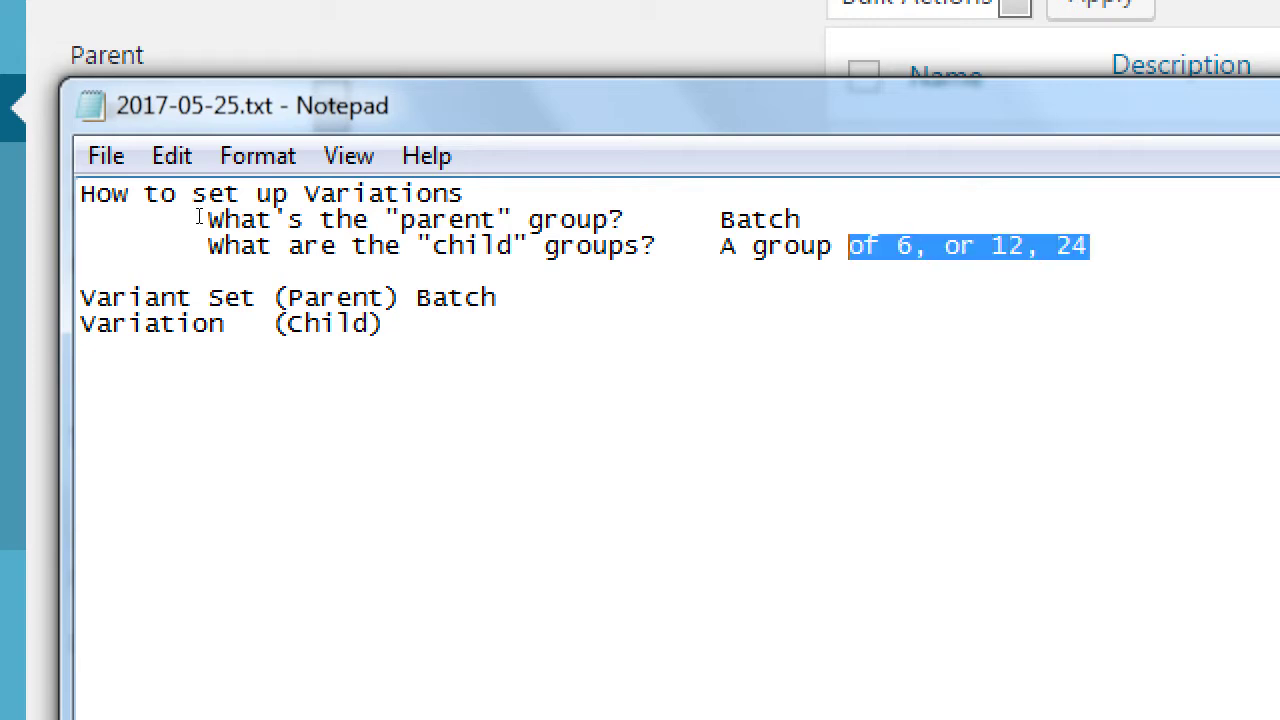
key(ctrl+c)
key(ctrl+End)
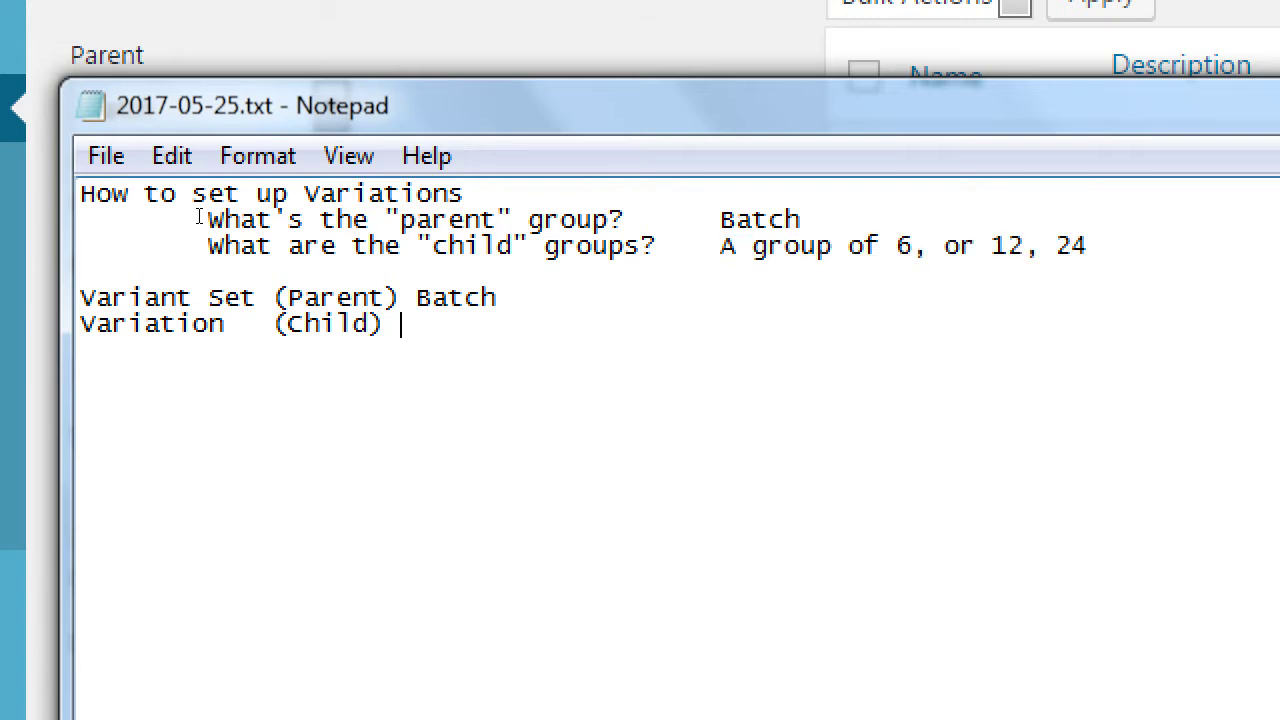
key(ctrl+v)
Add the indented line "Create the Variant/Variation first" below the Variation (Child) line, after two blank lines.
key(Return)
key(Return)
key(Return)
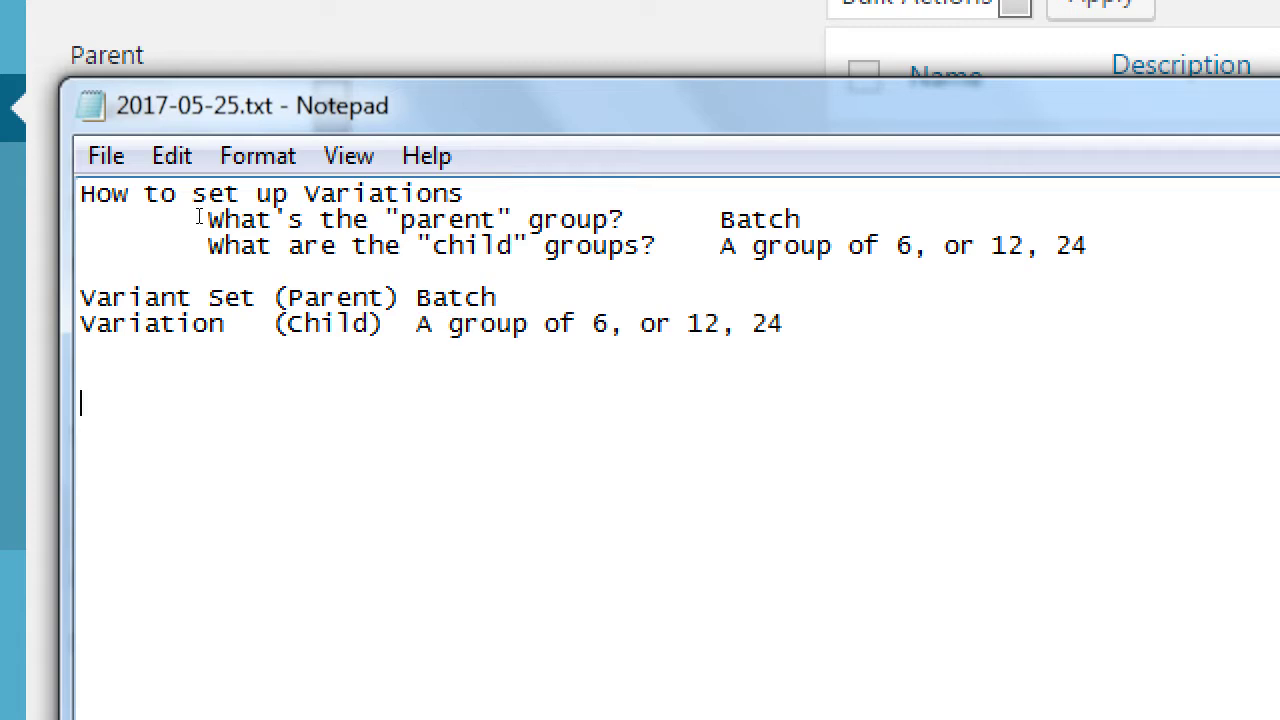
key(Up)
key(Up)
key(Up)
key(Down)
key(Down)
key(Down)
text(Create the V)
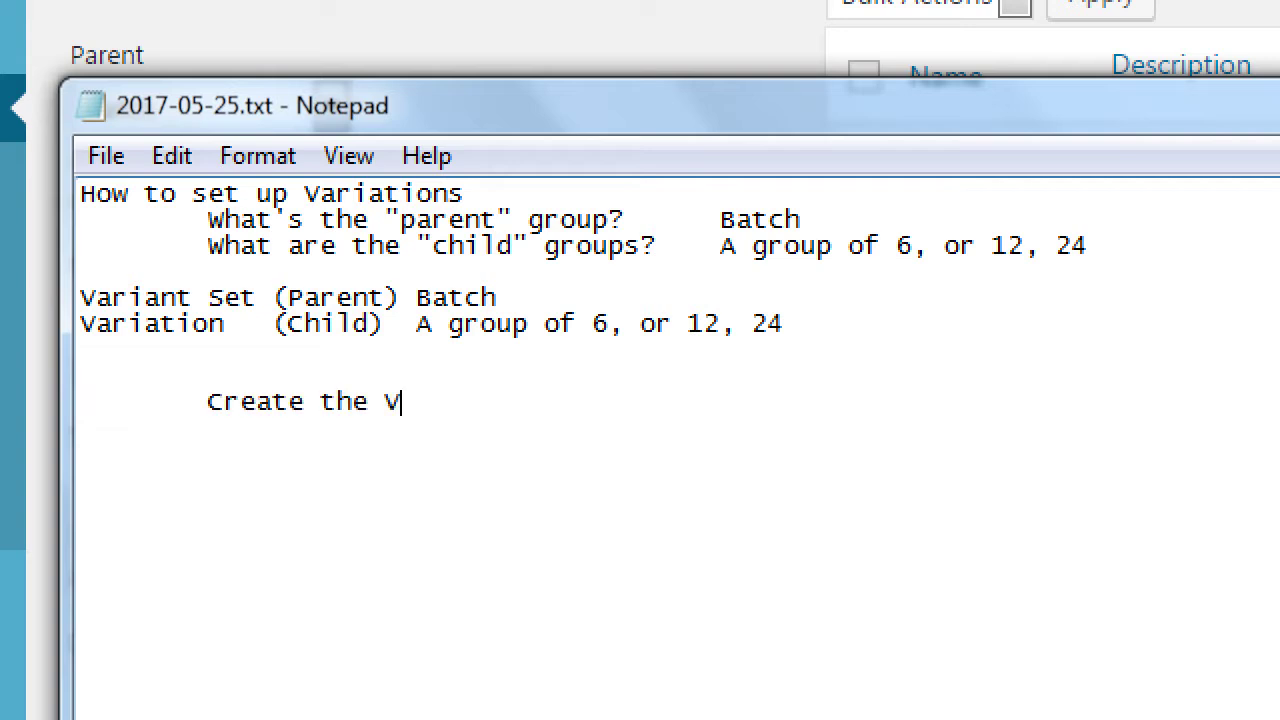
text(ariant/)
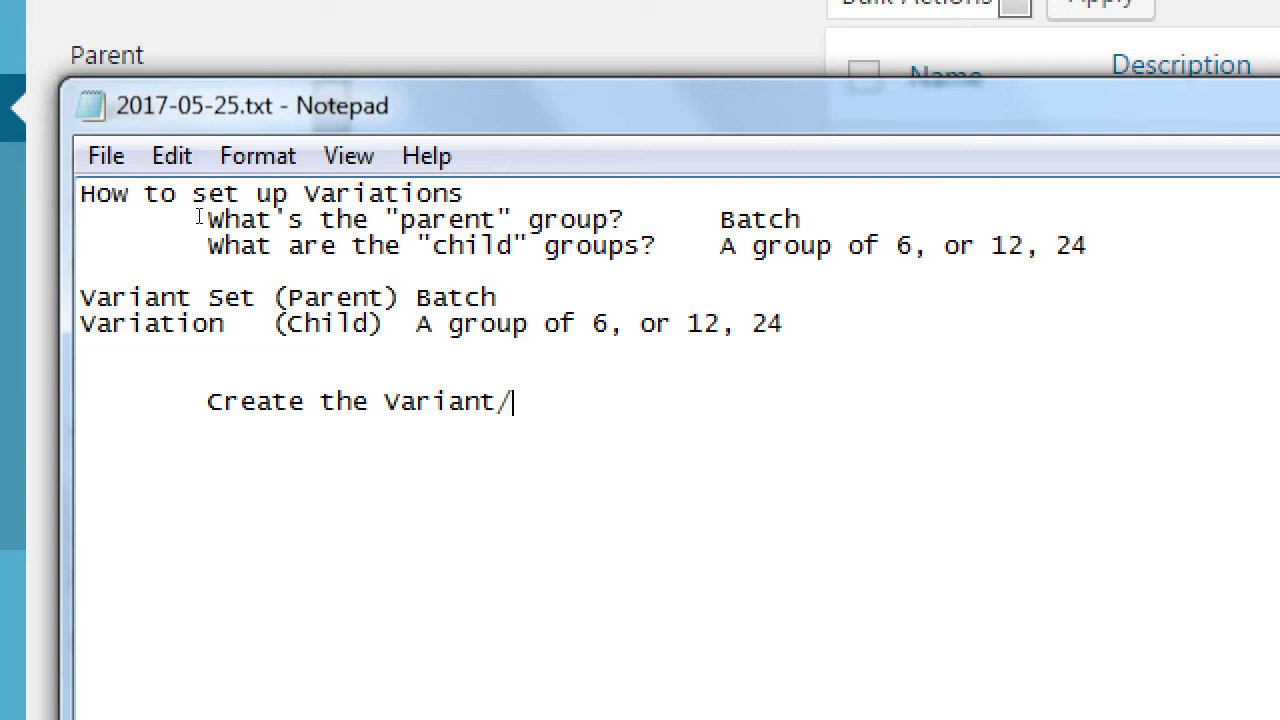
text(Variation first)
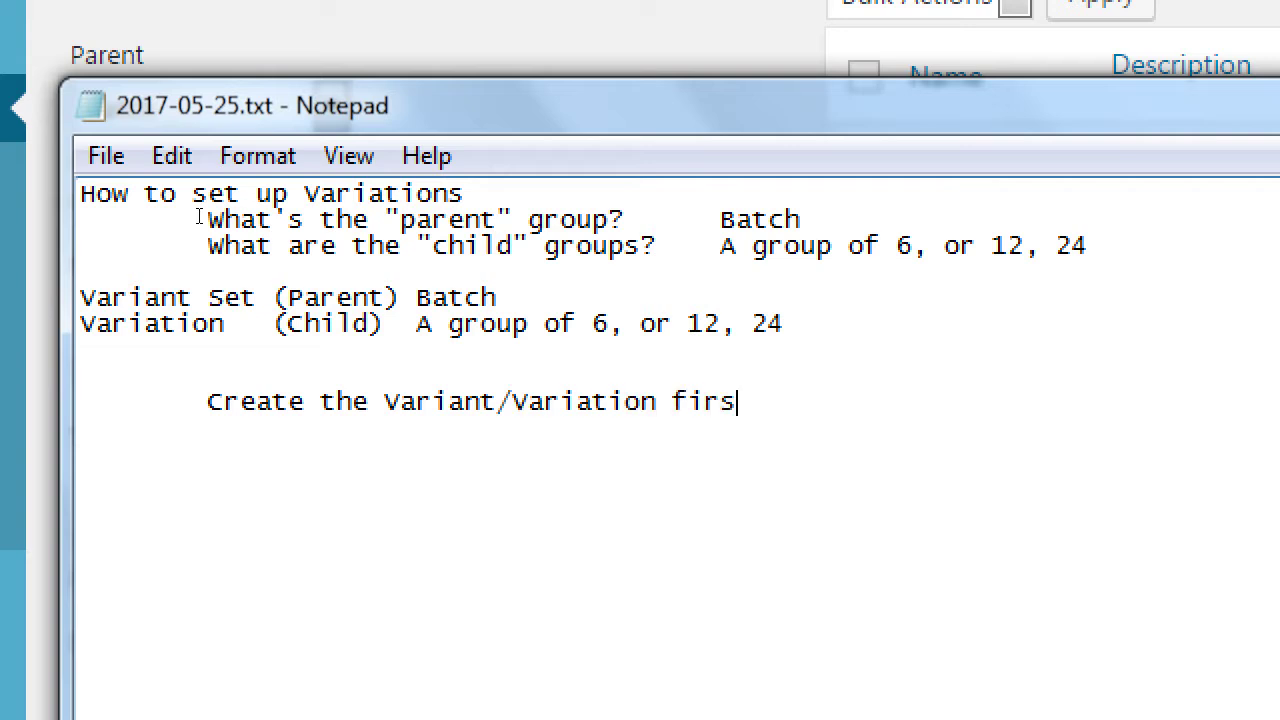
Add the indented line "Then attach to a product" under the Create the Variant/Variation line.
key(Return)
key(Tab)
text(Then attach to a pro)
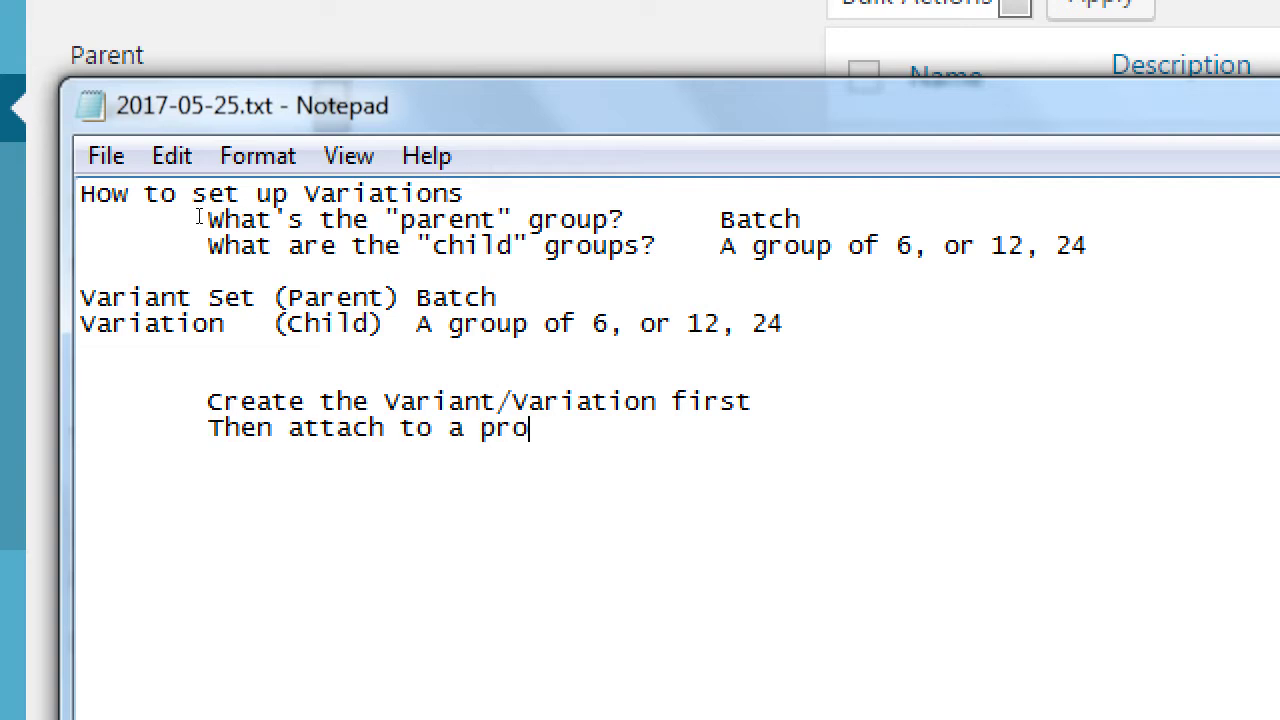
text(duct)
Add a third indented line reading "Then set prices" to the list of setup steps.
key(Return)
key(Tab)
text(Then Set)
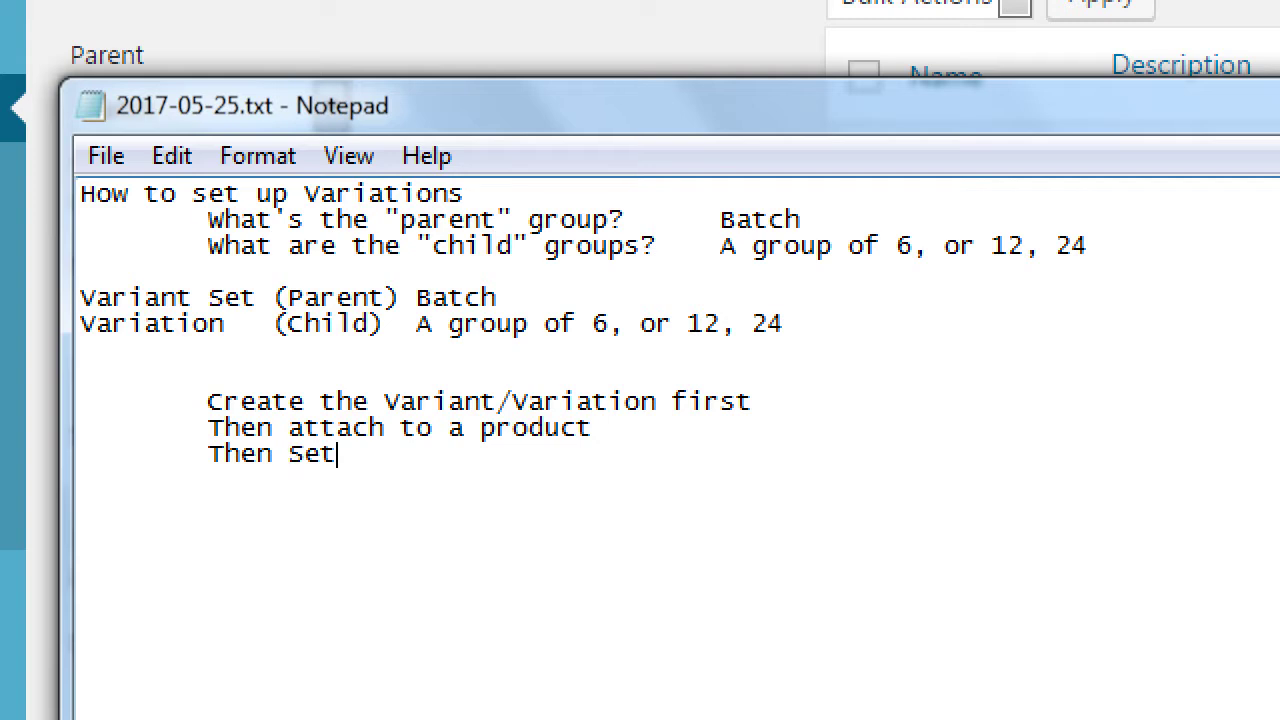
key(BackSpace)
key(BackSpace)
key(BackSpace)
key(BackSpace)
text(set prices)
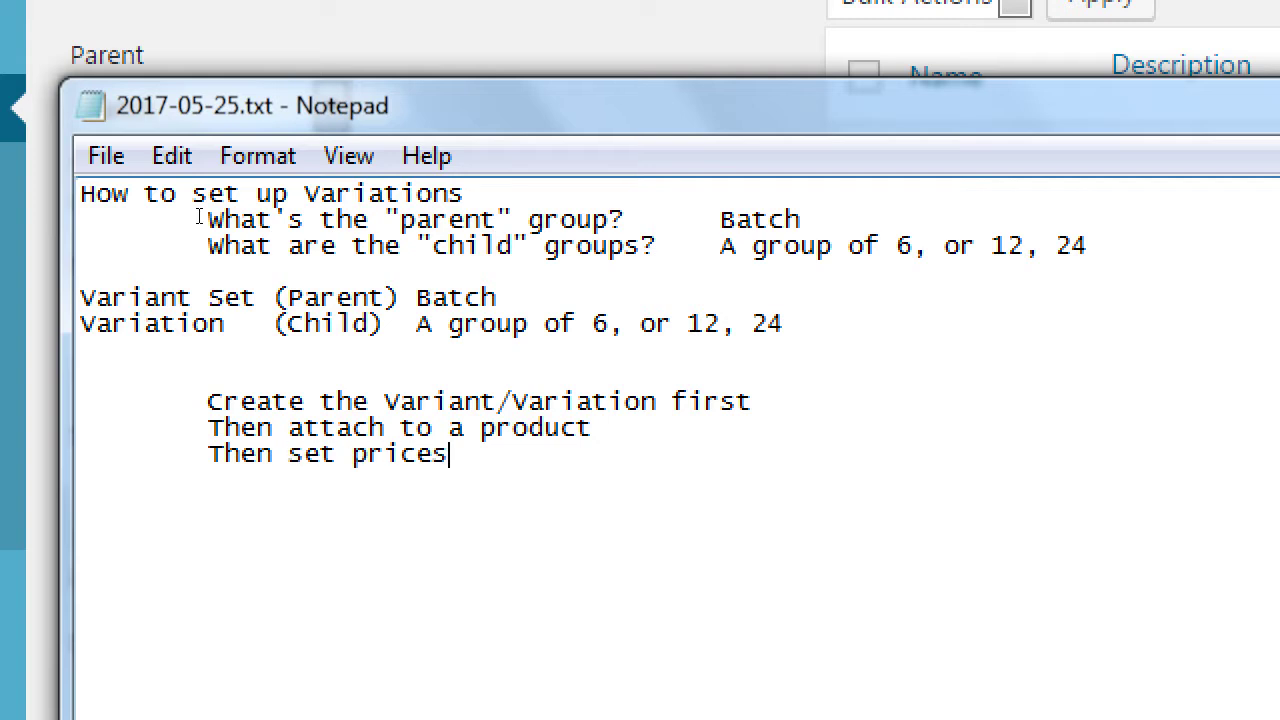
Insert the indented line "Create a product" directly above "Create the Variant/Variation first".
key(Return)
key(Return)
key(Return)
key(Up)
key(Up)
key(Up)
key(Up)
key(Tab)
text(Create a product)
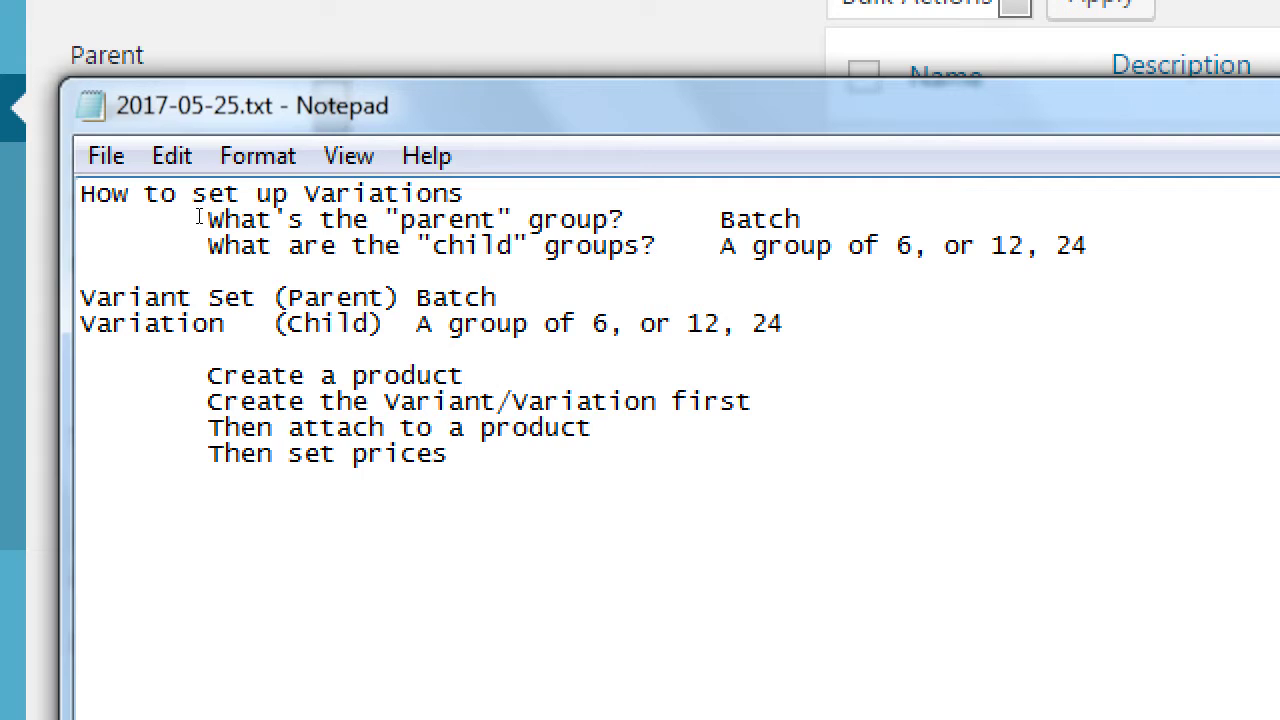
Switch to the WordPress admin in Opera and start a new product titled "Lolipop".
key(super+minus)
key(alt+Tab)
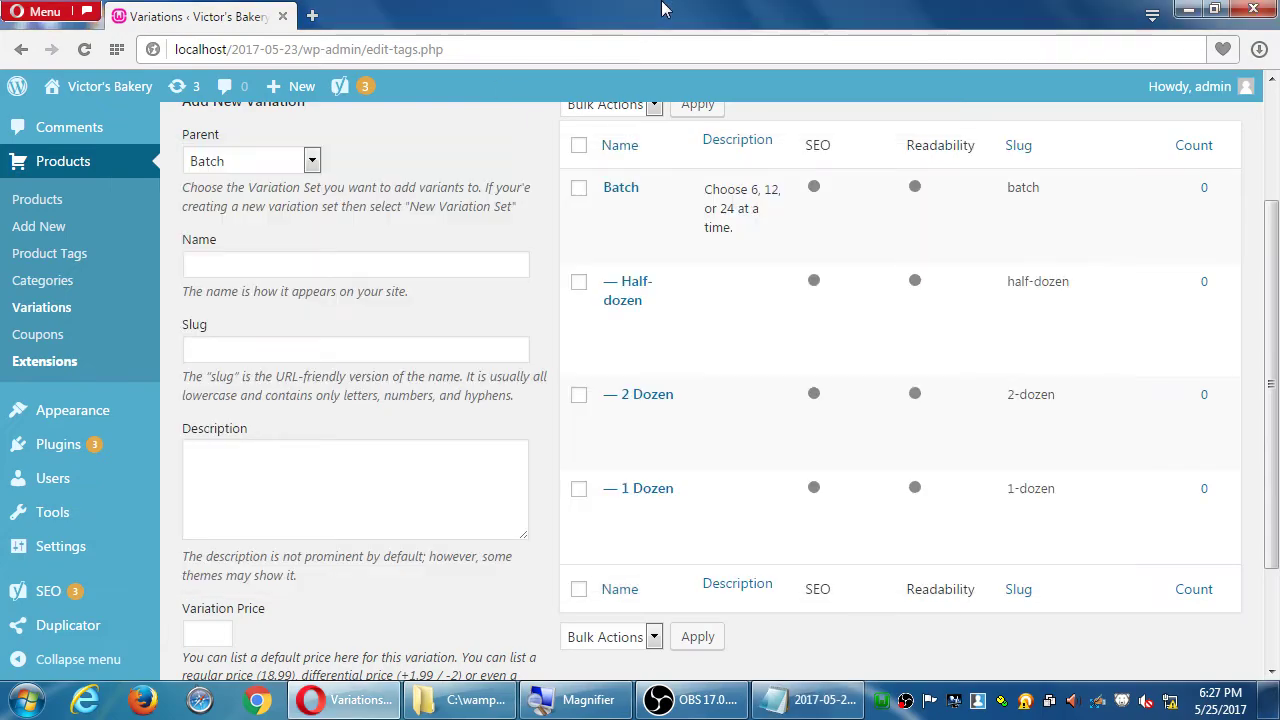
click(37, 200)
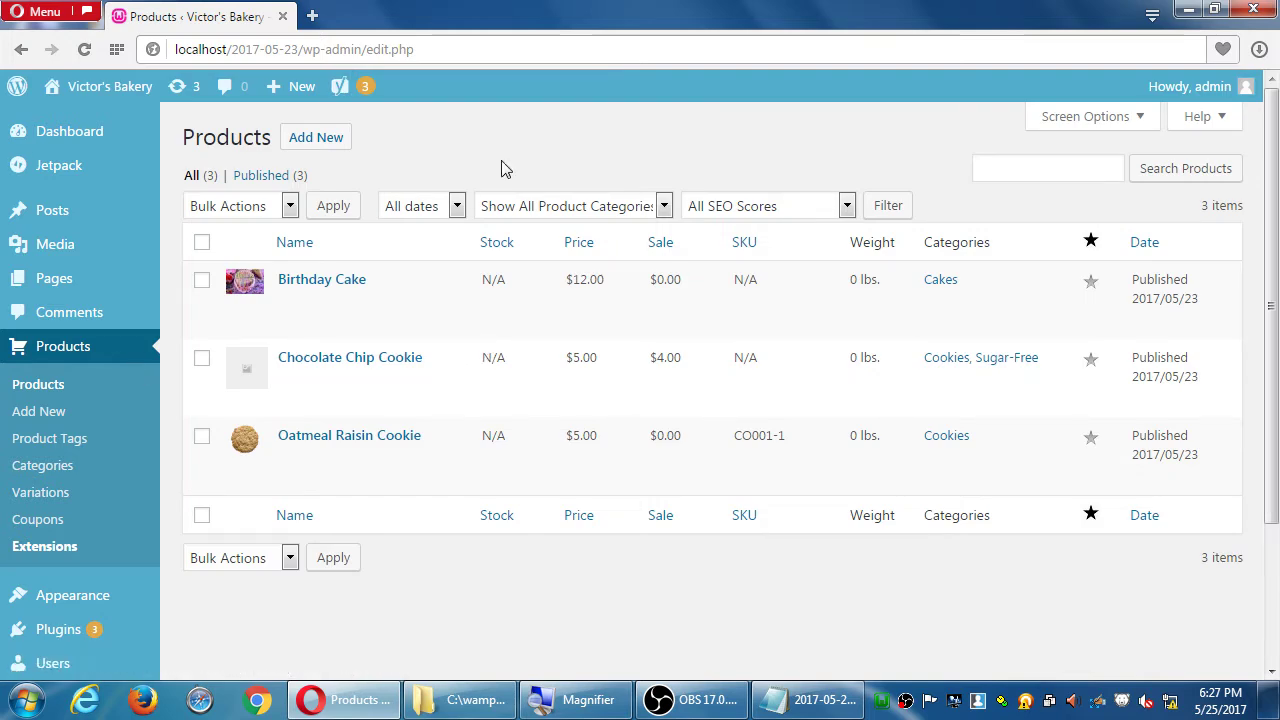
click(322, 142)
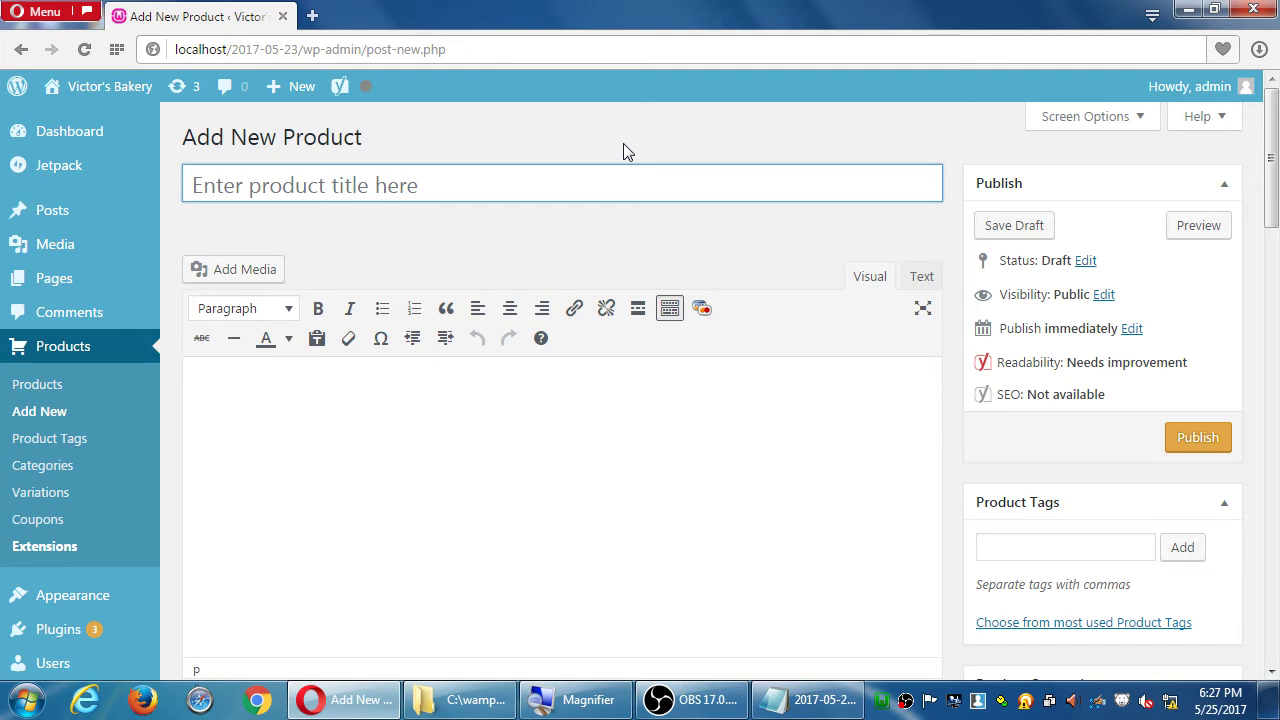
text(Loli)
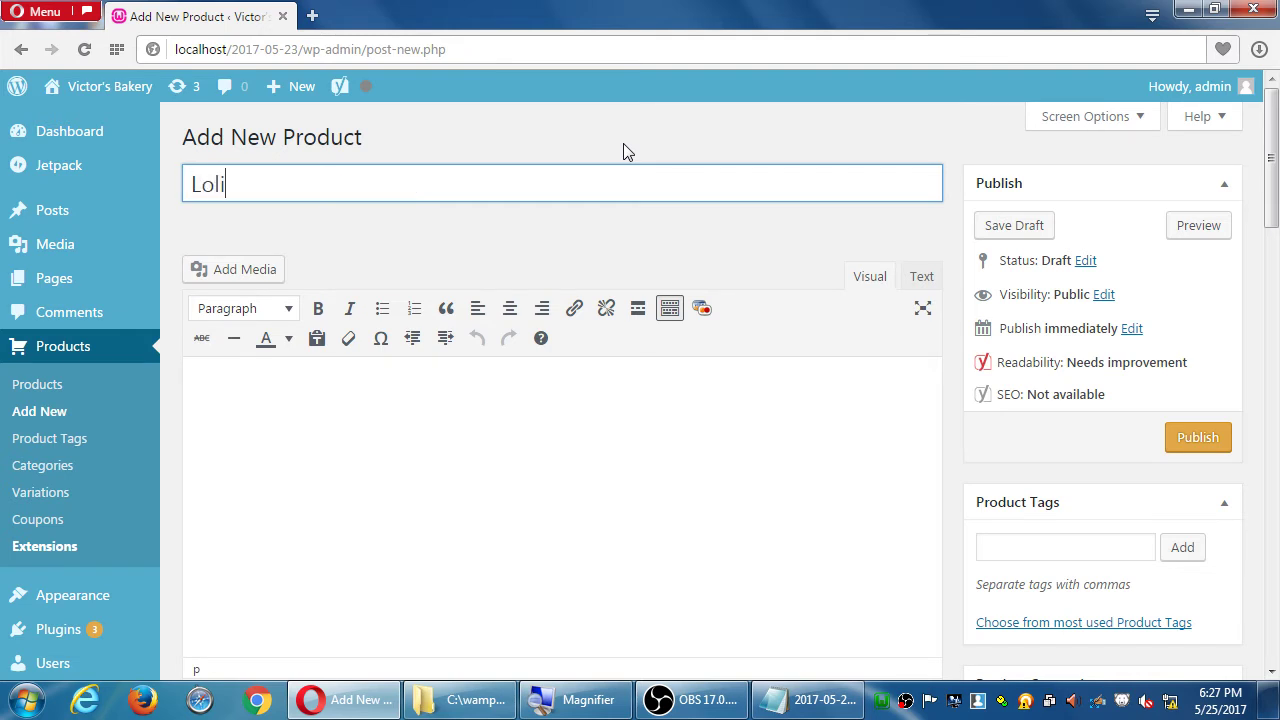
text(pop)
key(Tab)
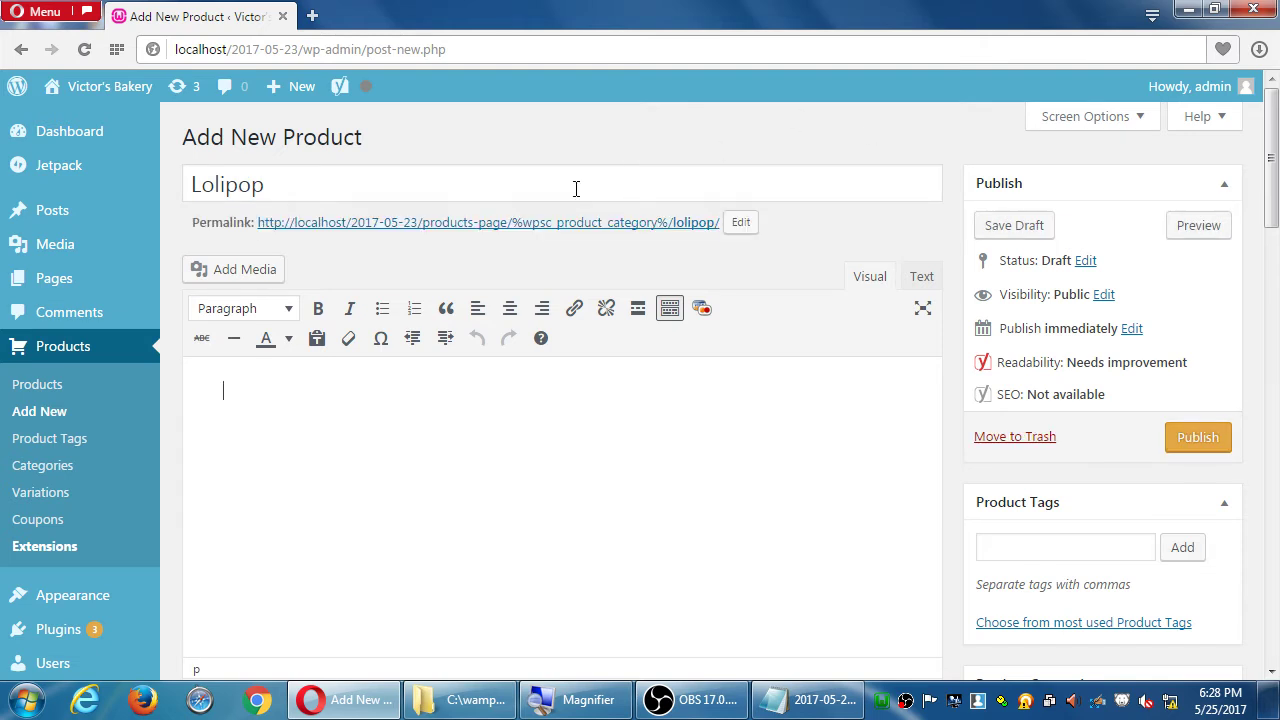
Put "Strawberry" in front of the product title so it reads "Strawberry Lolipop".
right_click(230, 192)
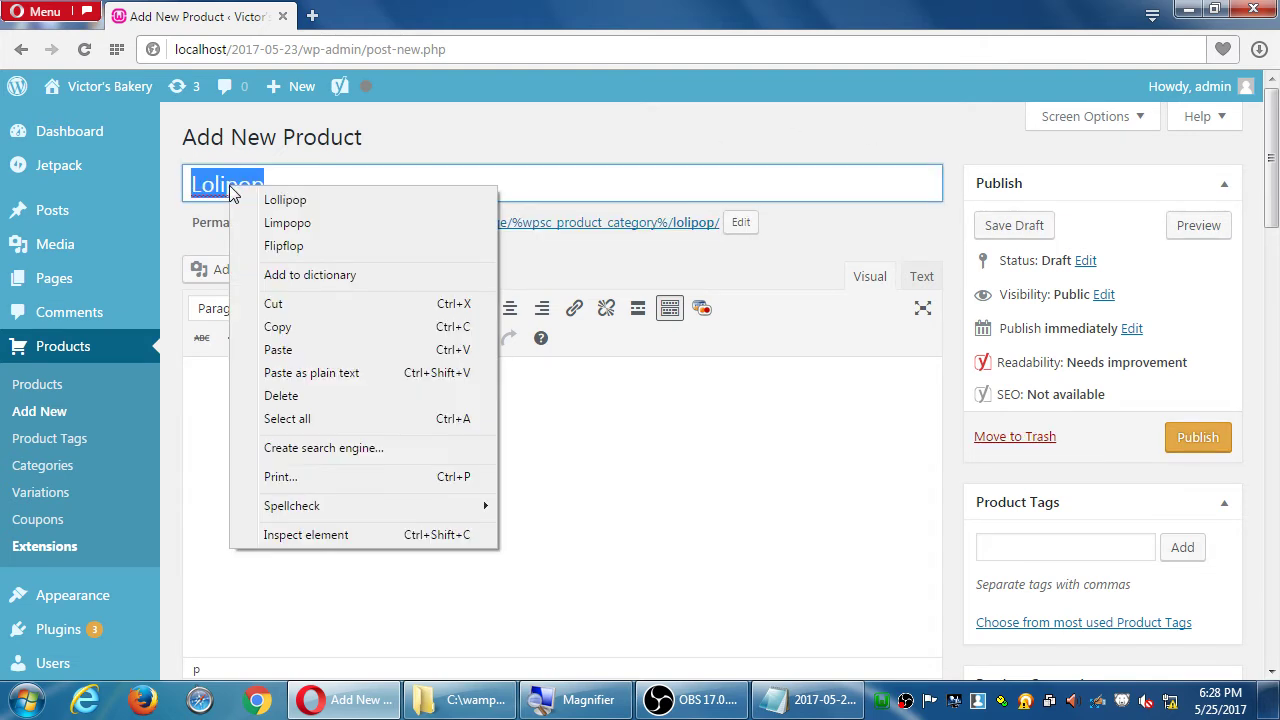
click(560, 125)
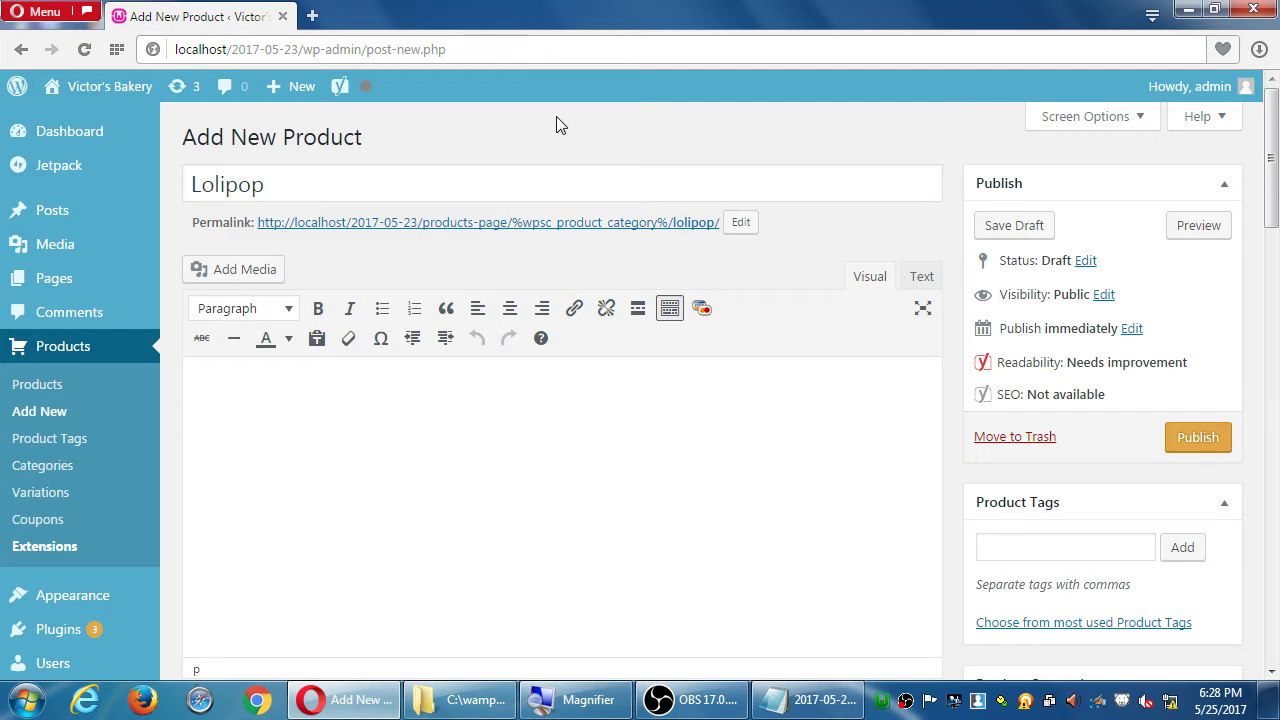
click(591, 181)
key(Home)
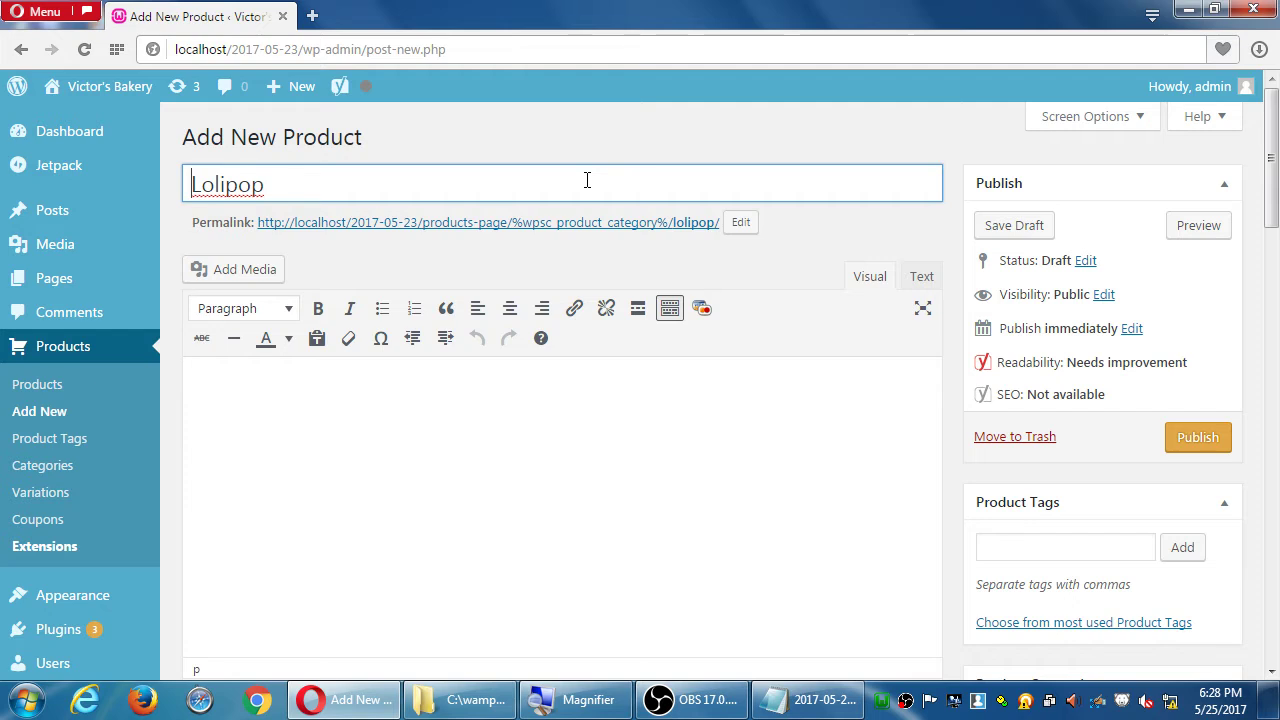
text(St)
text(rawberryt)
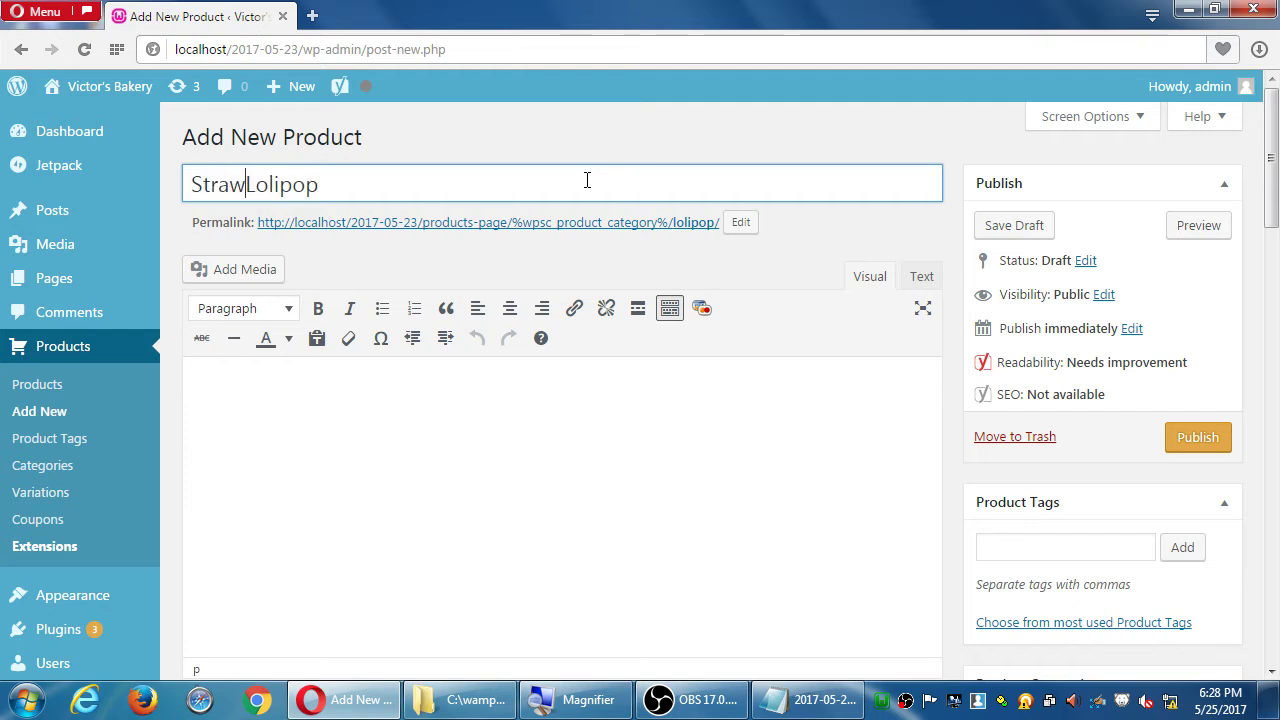
key(BackSpace)
key(BackSpace)
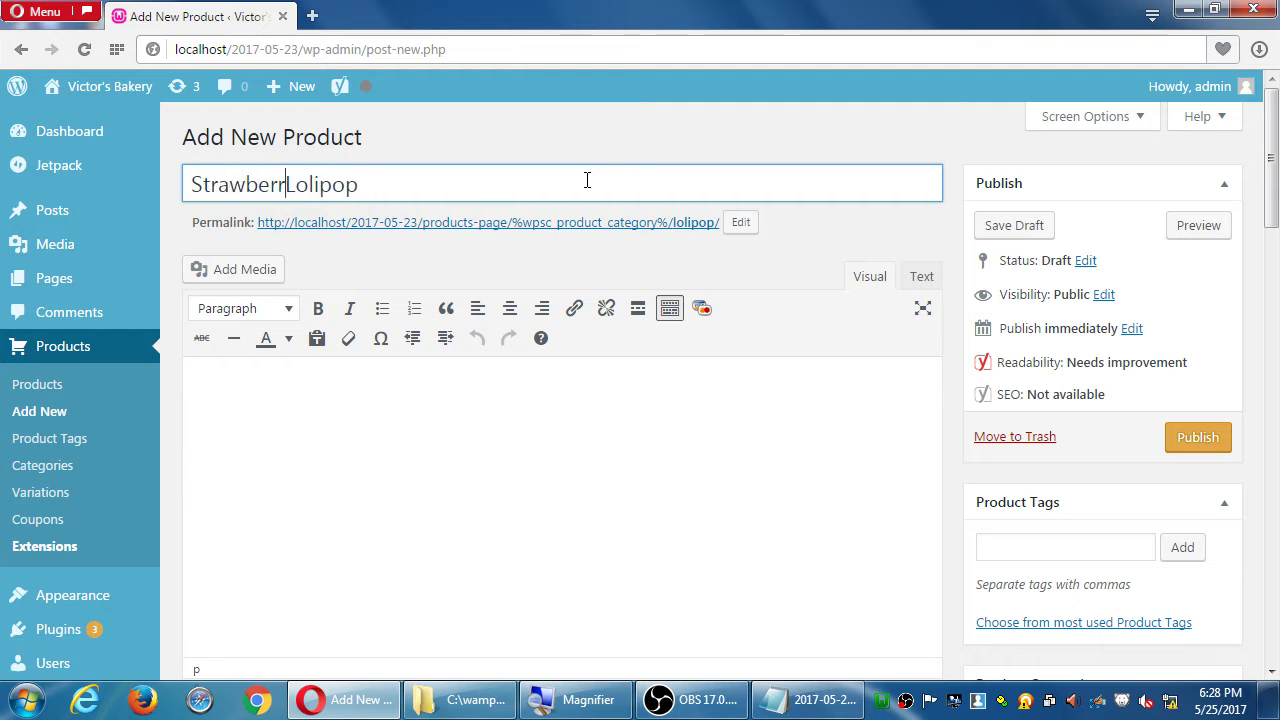
text(y)
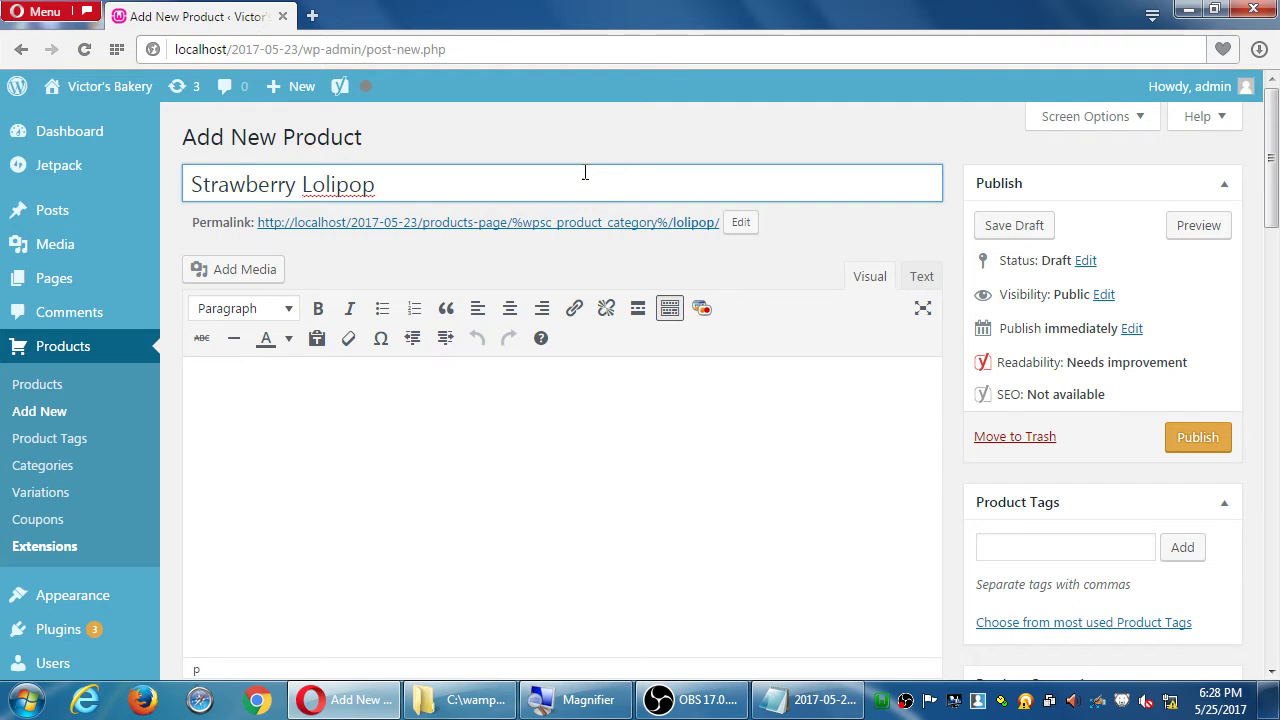
Write the product description "Our signature, classic Strawberry Lolipop!", copying the product name from the title.
click(546, 490)
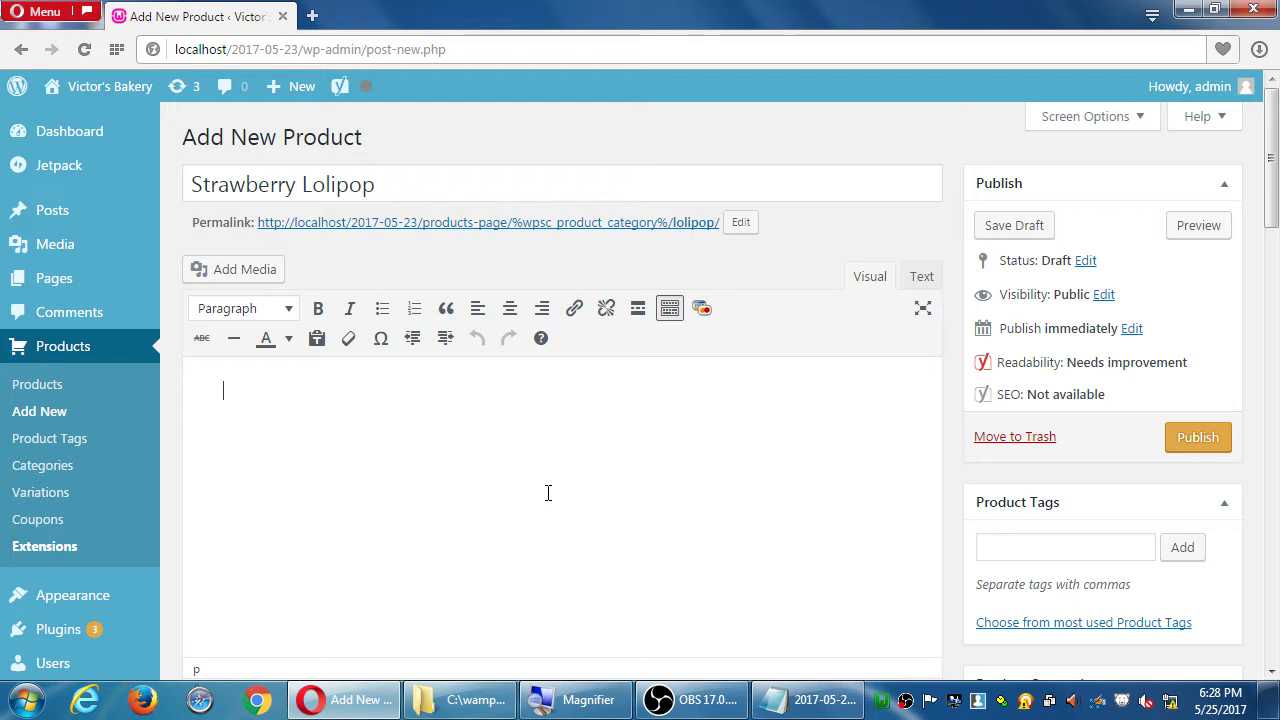
text(Our signatur)
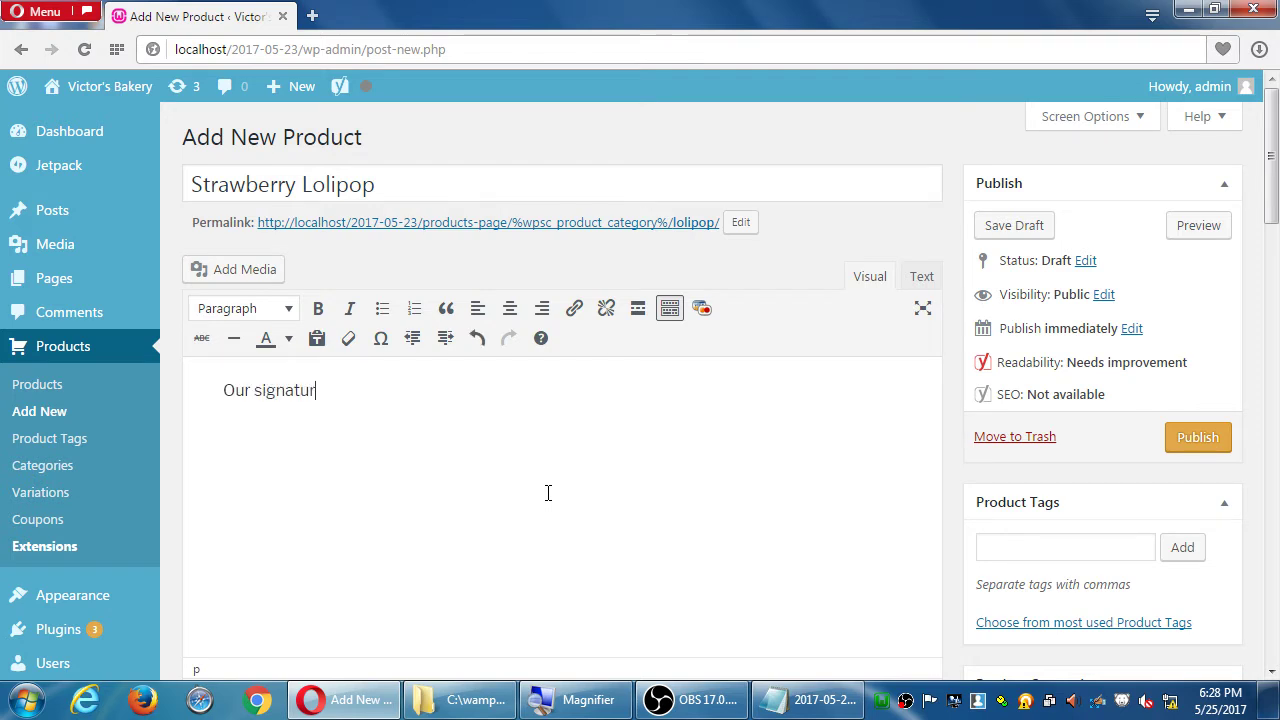
text(e, classic)
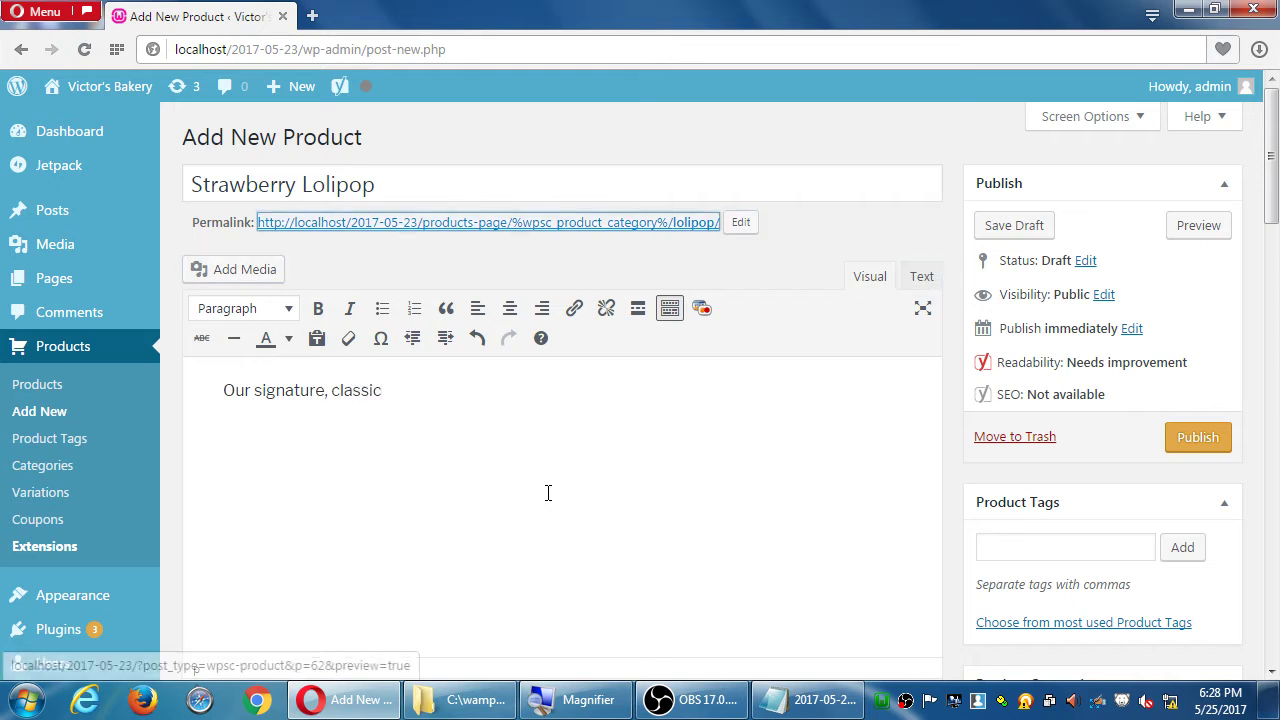
drag(378, 184, 188, 184)
key(ctrl+c)
key(Tab)
key(Tab)
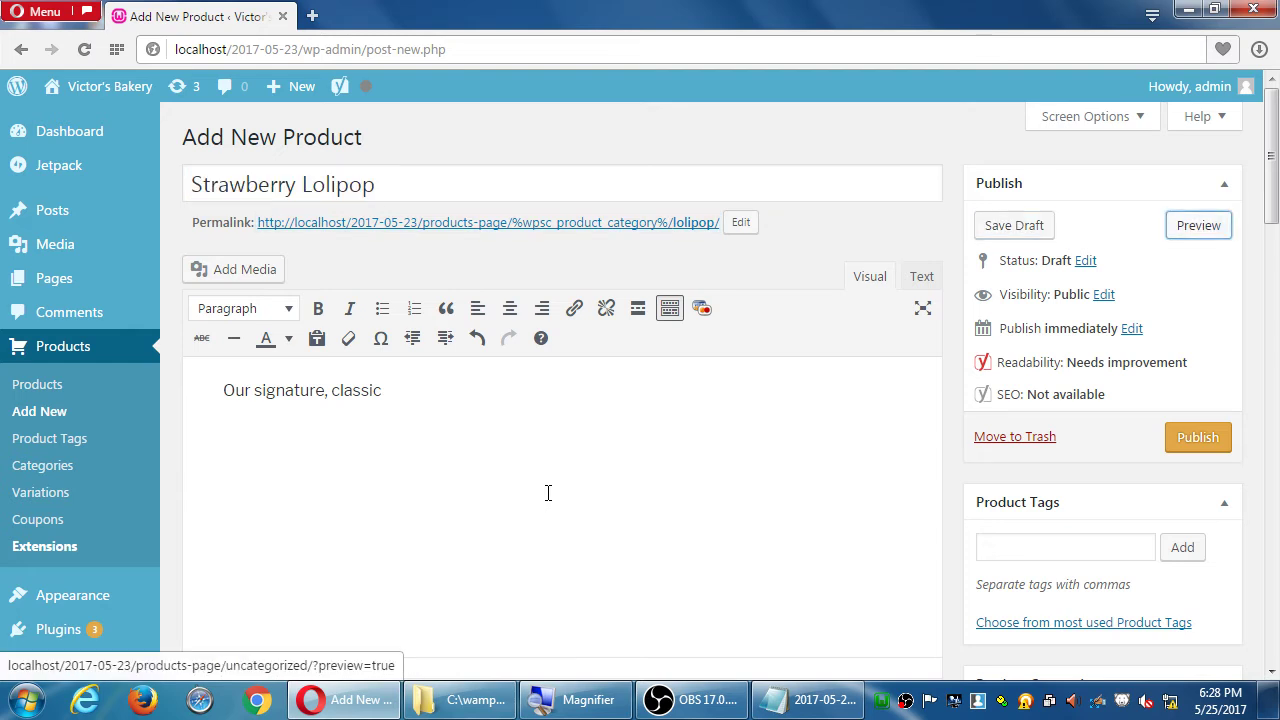
click(548, 492)
key(ctrl+v)
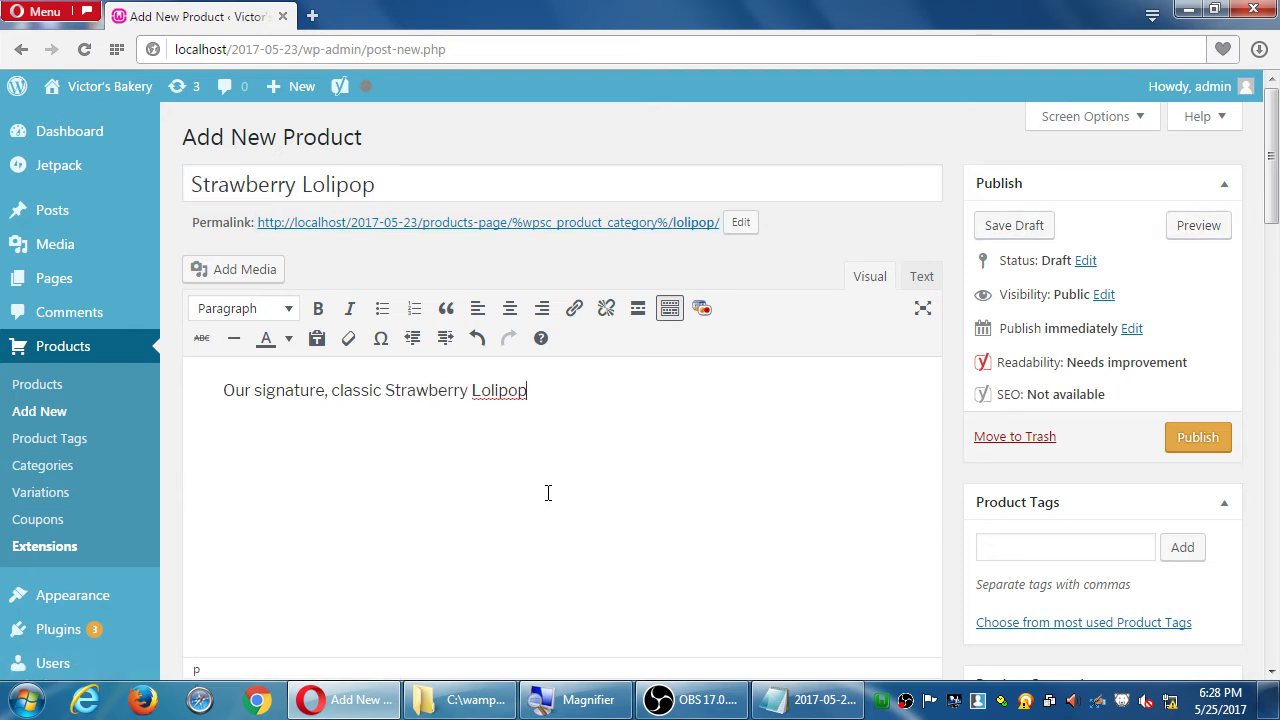
text(!)
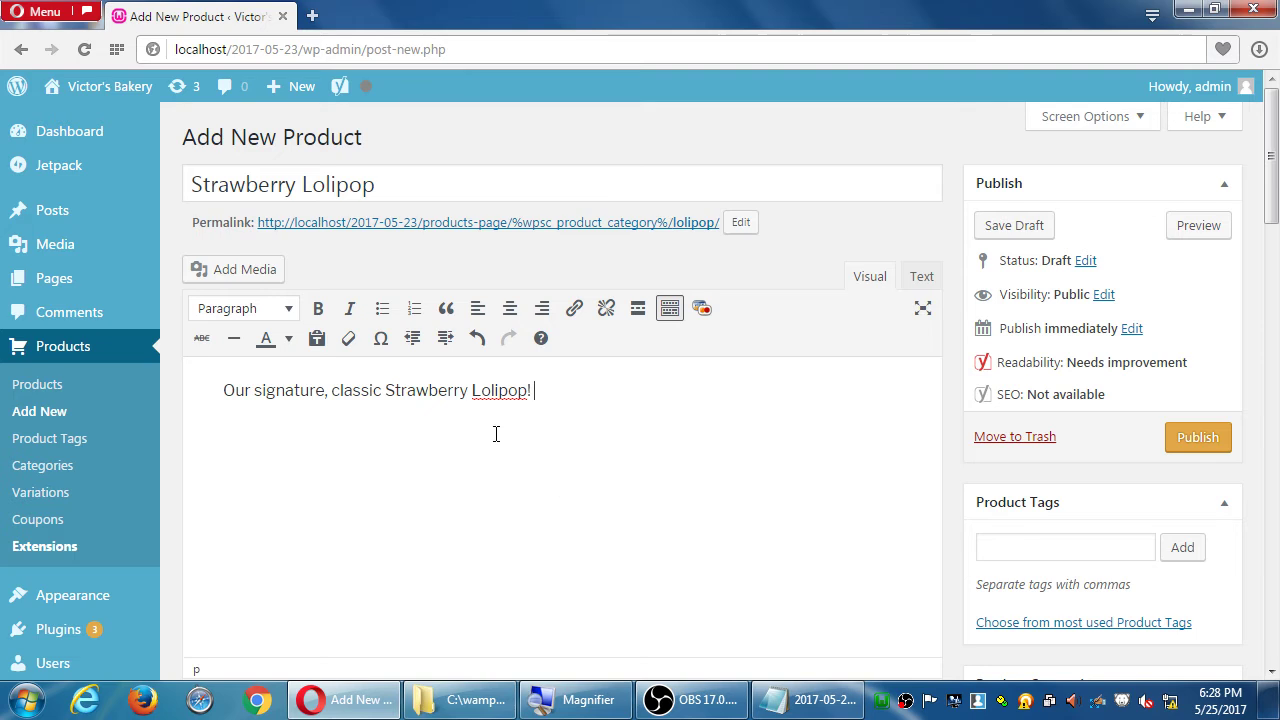
Correct the spelling of "Lolipop" to "Lollipop" in both the product description and the title.
right_click(499, 389)
click(562, 68)
click(335, 192)
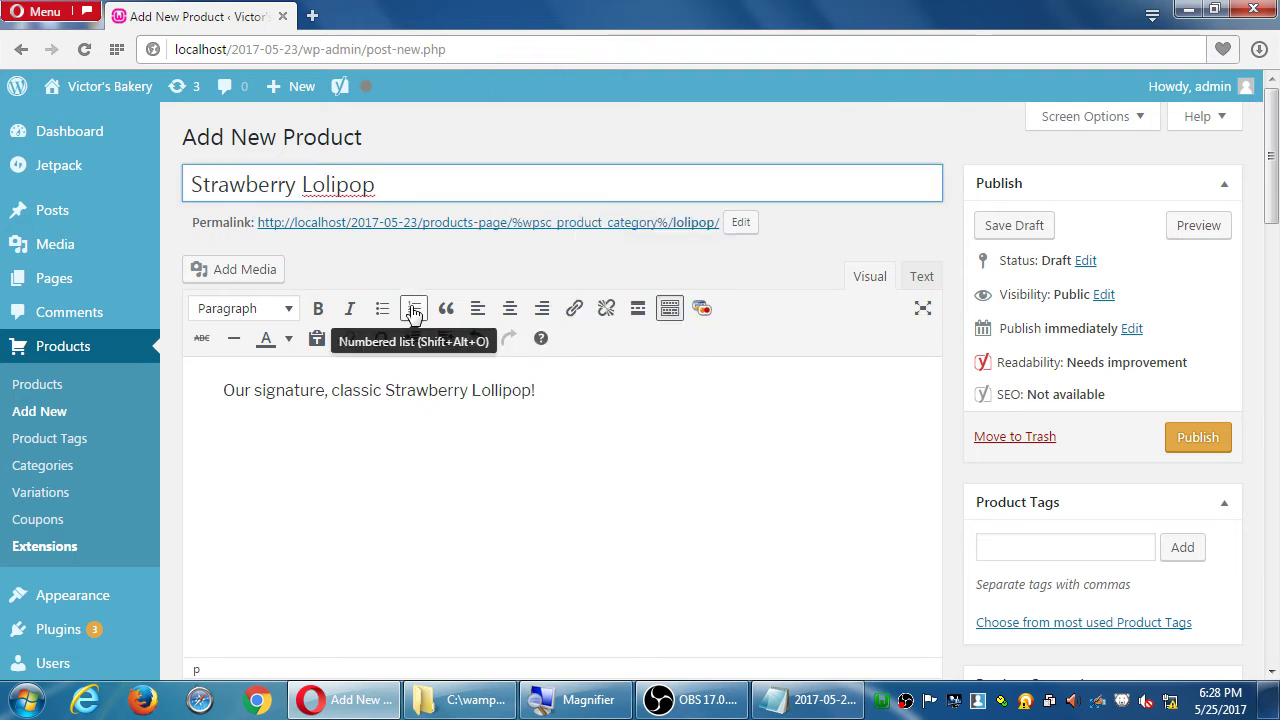
text(l)
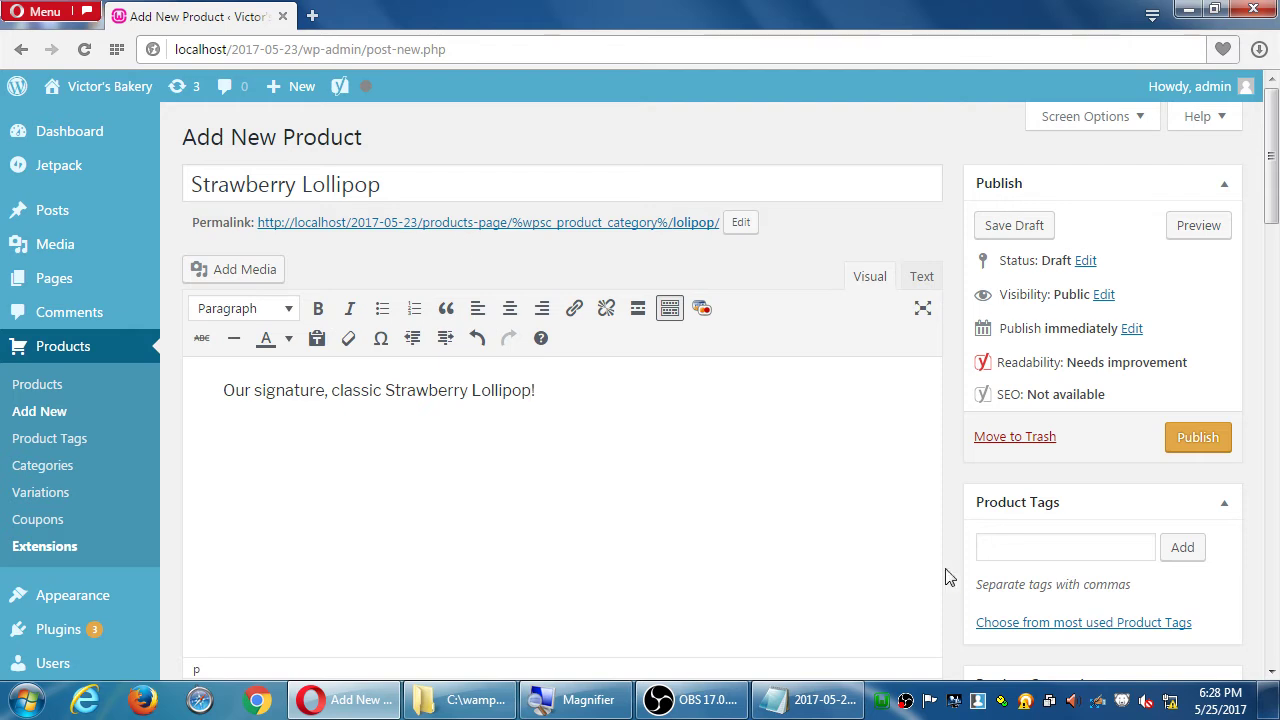
Create a new product category named Lollipops for this product and also assign the product to the Sugar-Free category.
scroll(963, 509, down, 2)
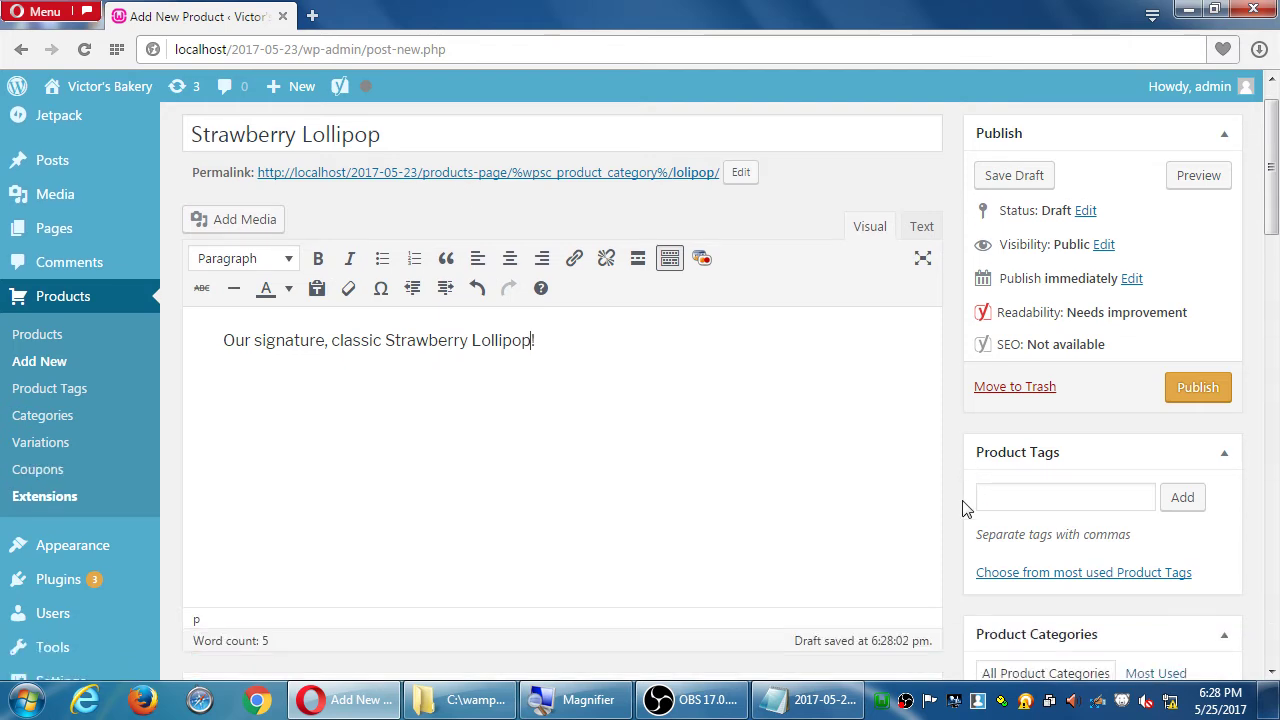
scroll(963, 509, down, 2)
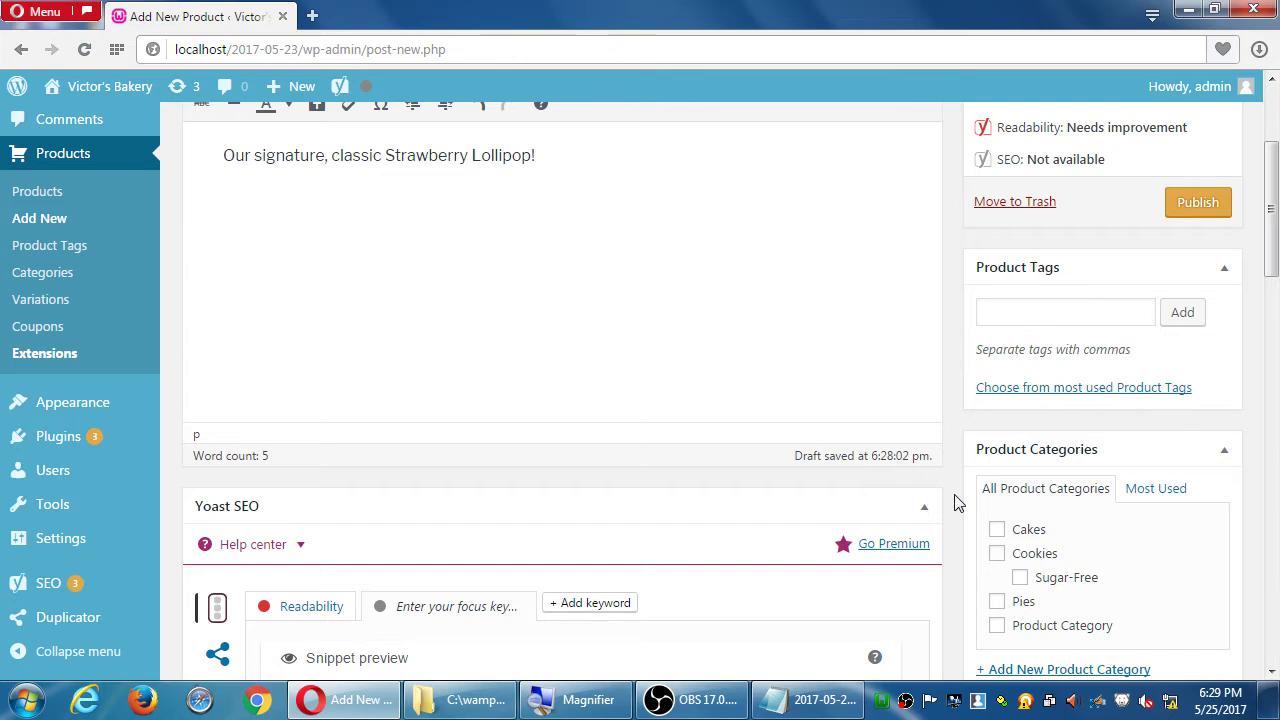
scroll(1062, 458, down, 2)
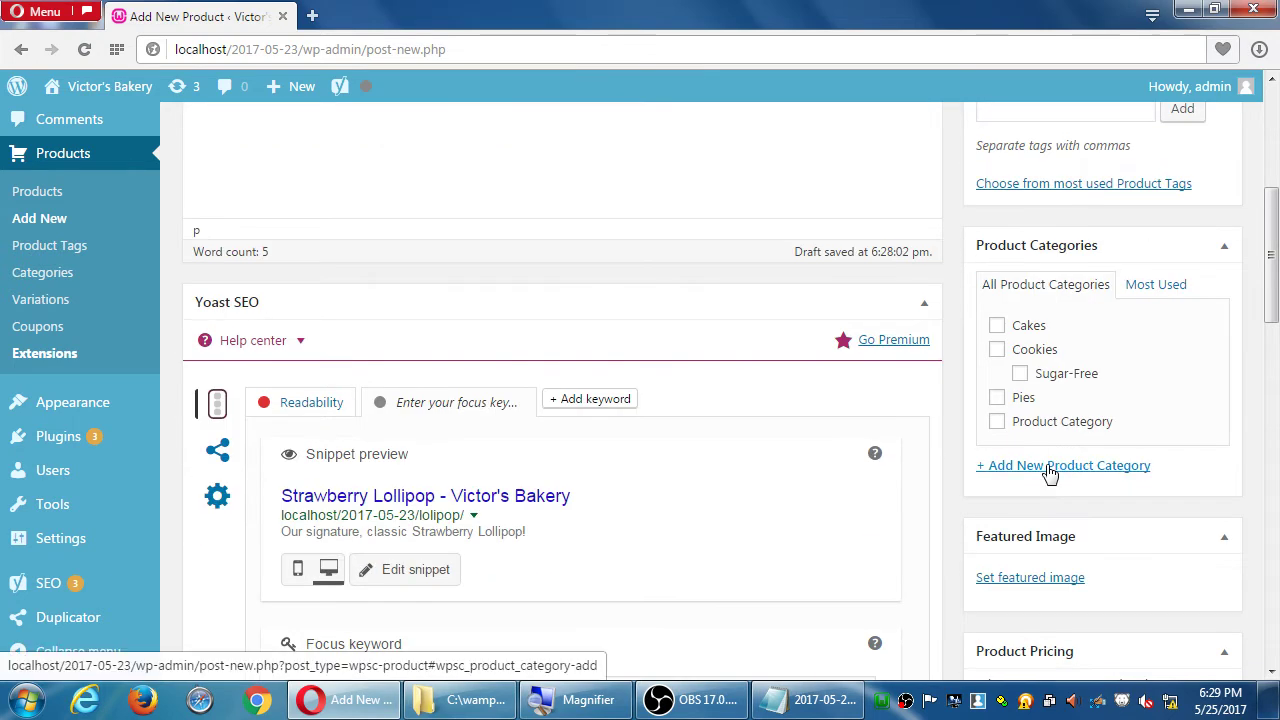
click(1050, 468)
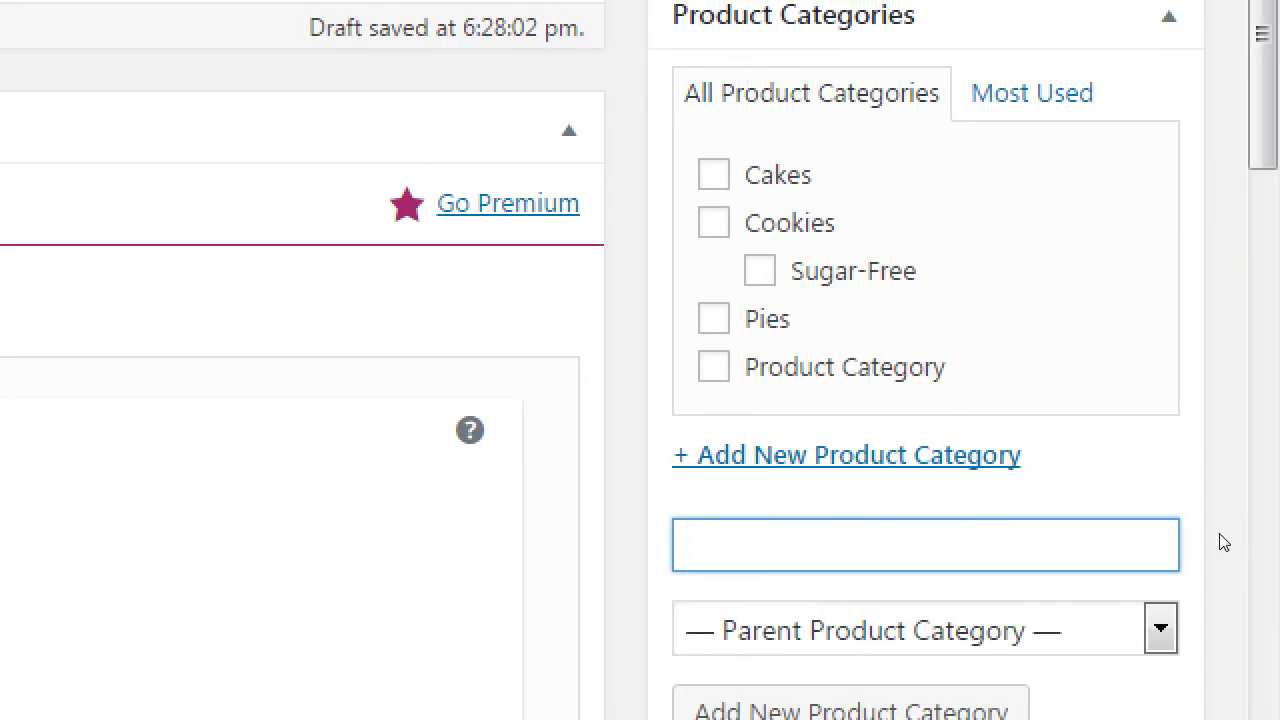
text(Lollipops)
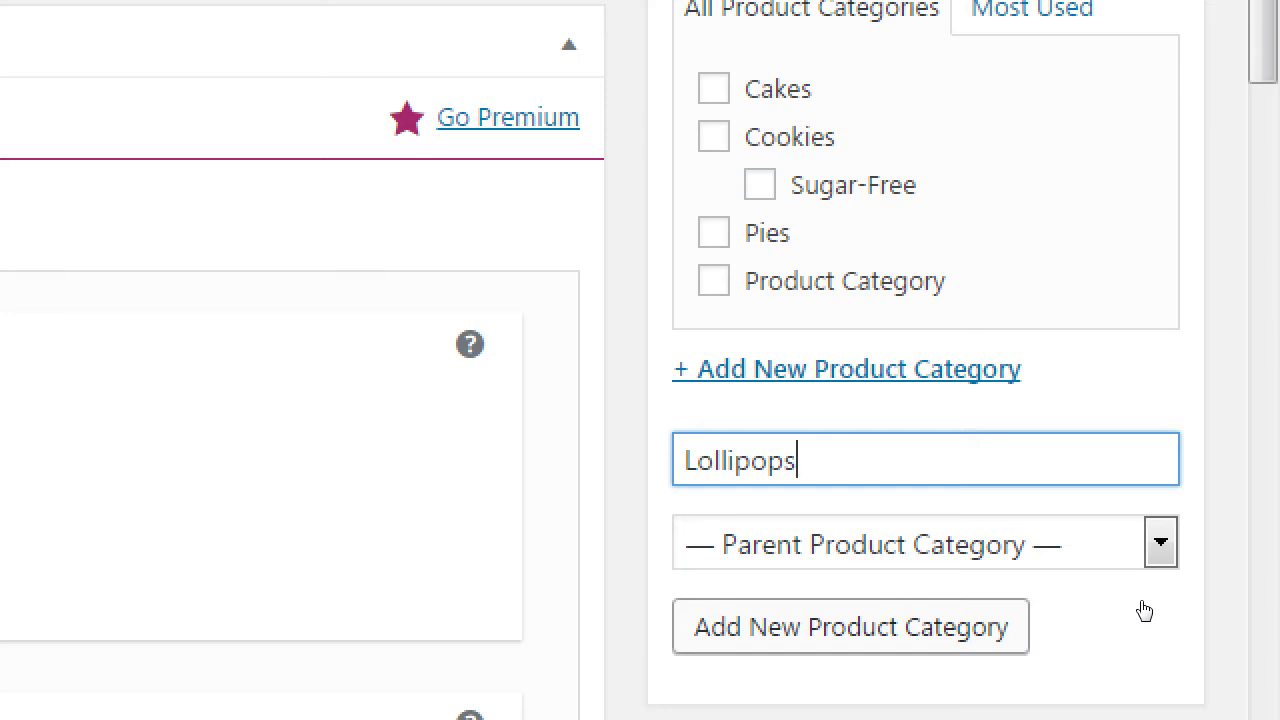
key(Return)
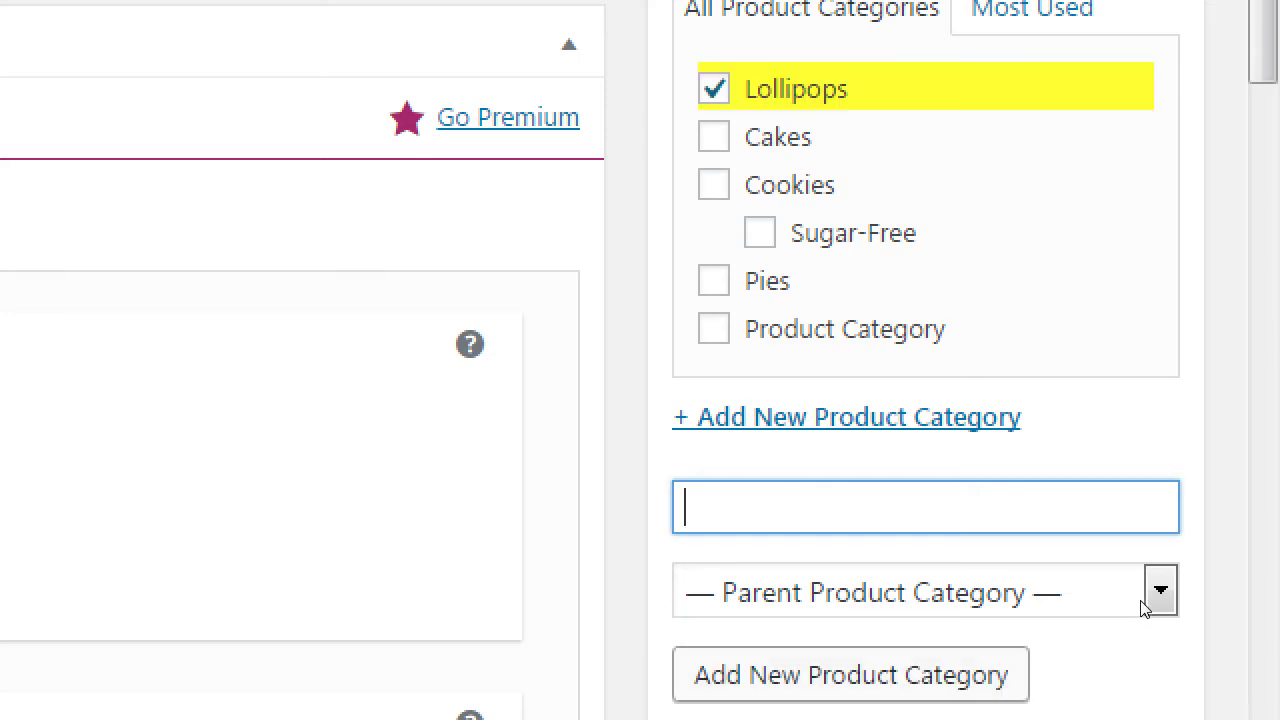
scroll(1259, 380, up, 2)
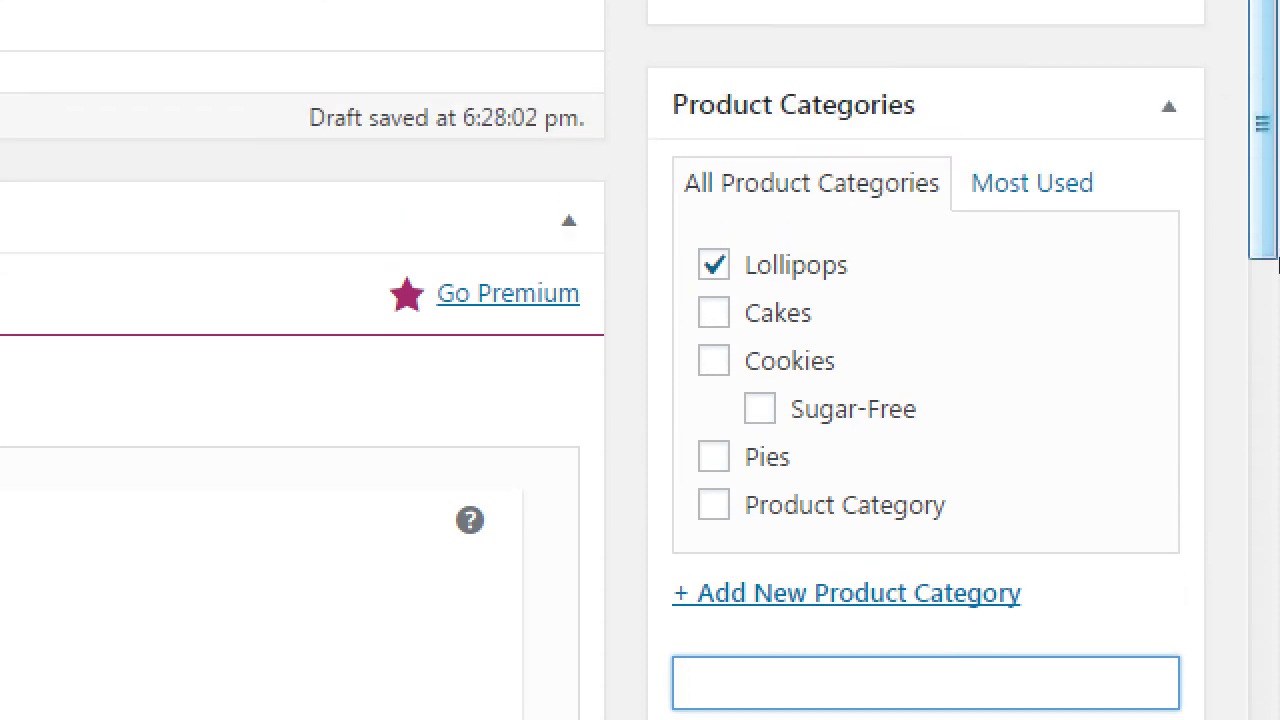
click(1017, 406)
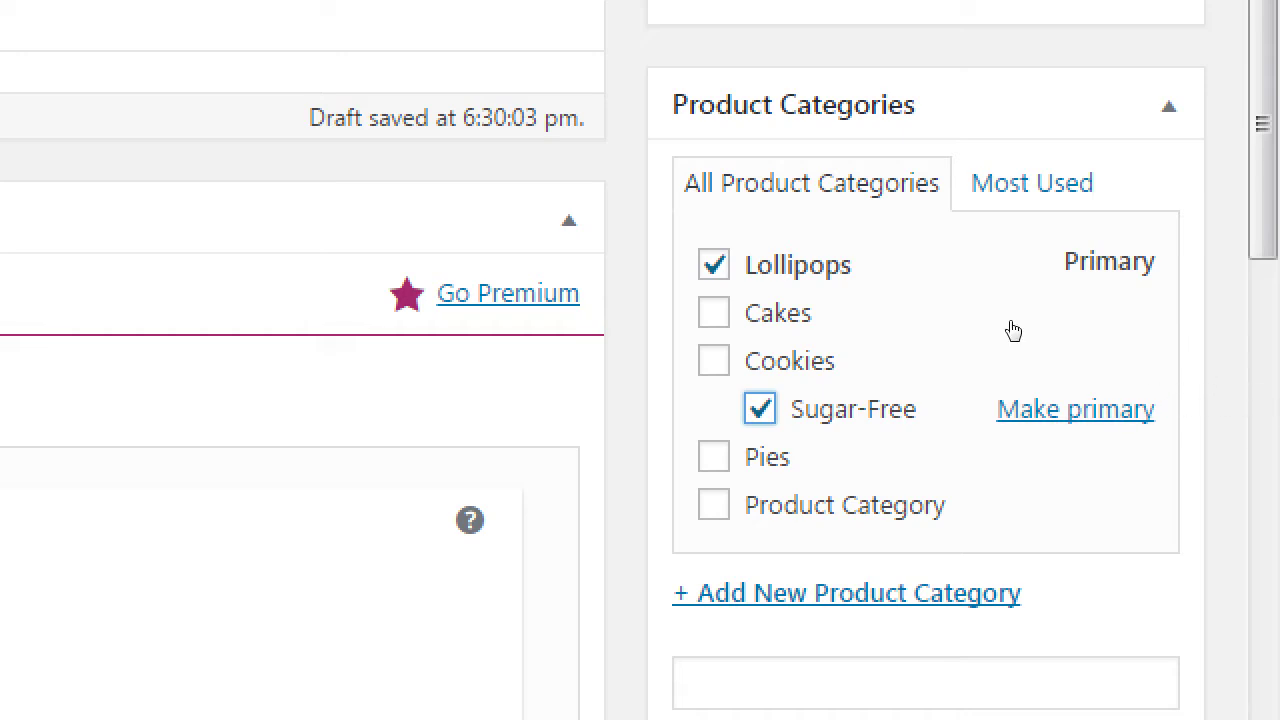
Remove the product from the Sugar-Free category and leave it assigned to Lollipops.
key(Tab)
key(Return)
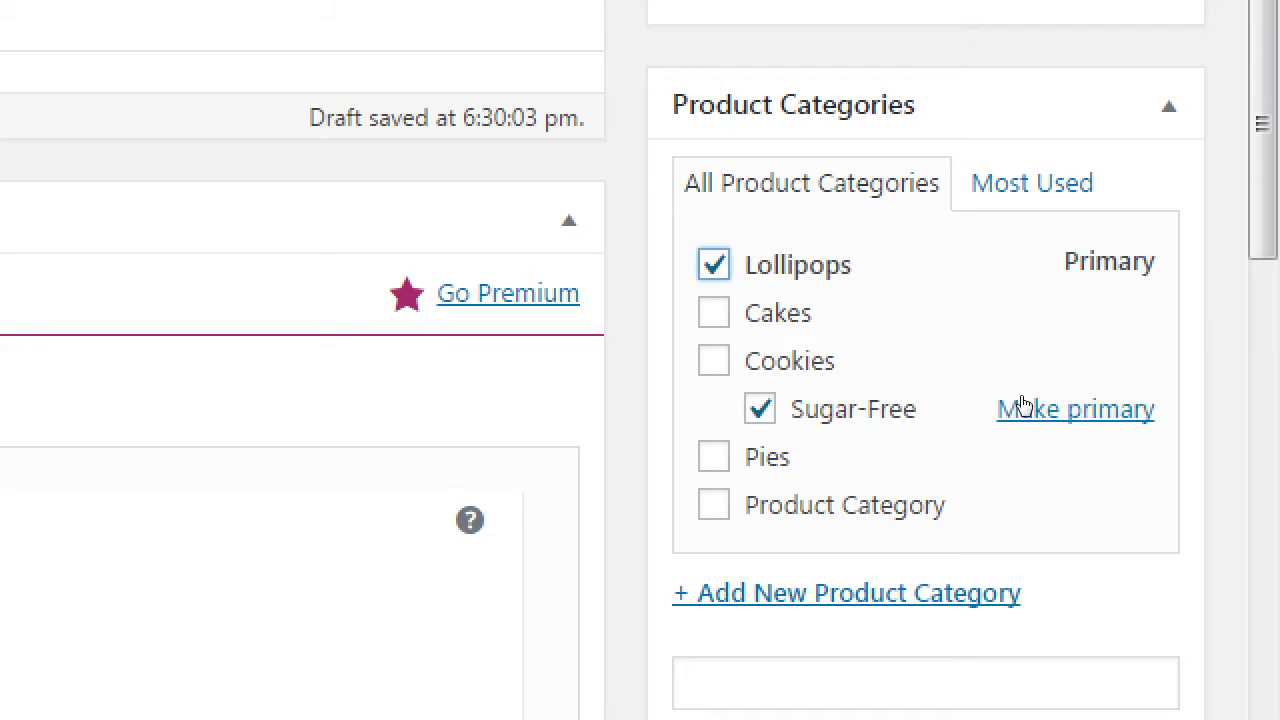
key(space)
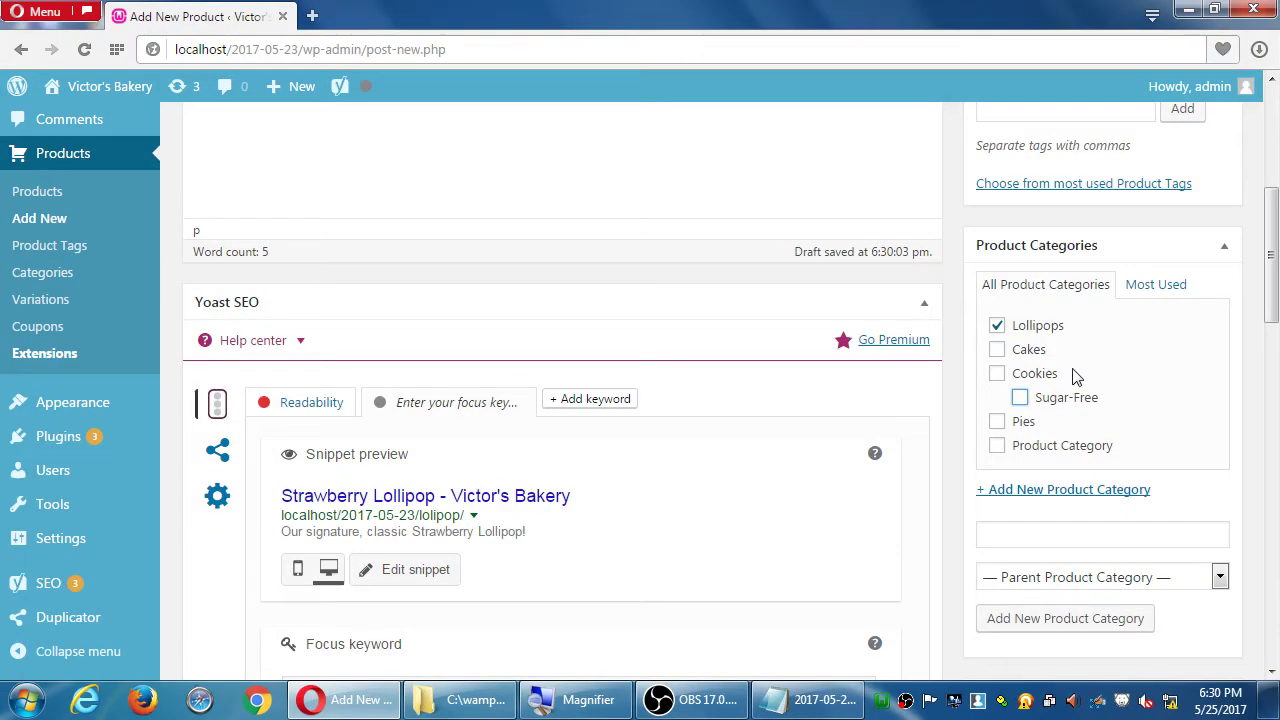
Set the product's regular price to $2 in the product pricing settings.
scroll(874, 362, down, 3)
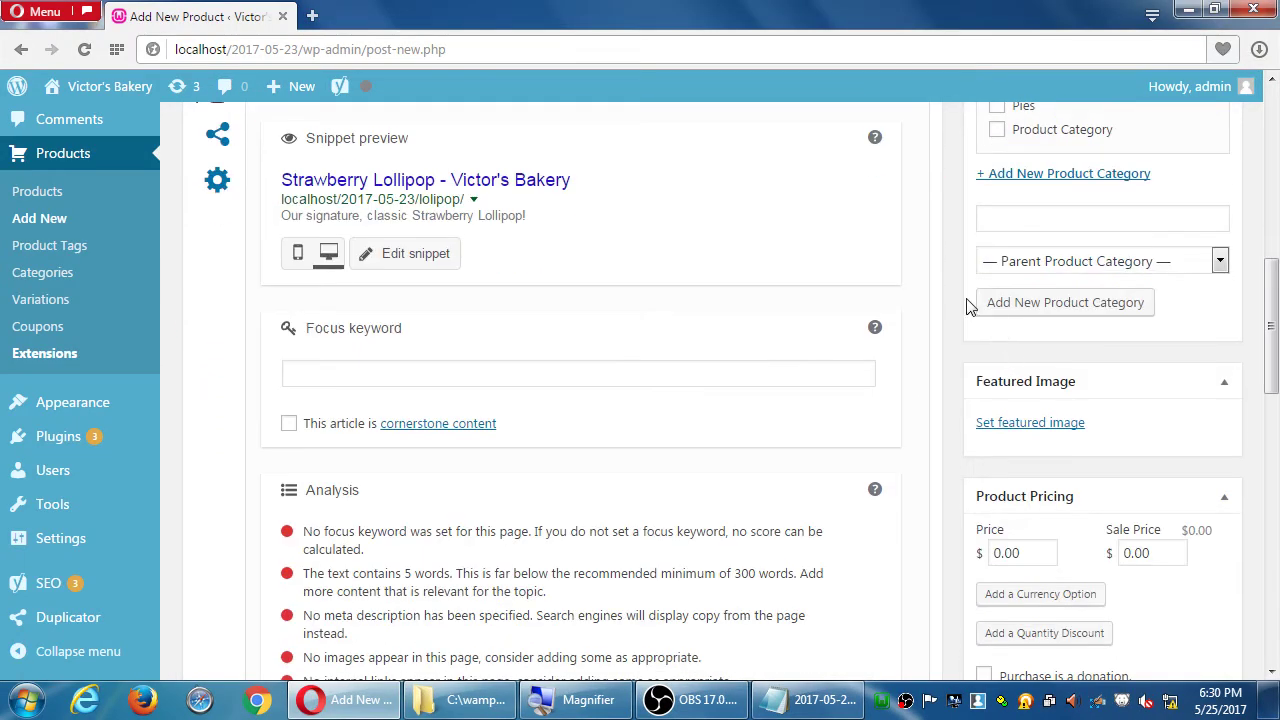
scroll(968, 306, down, 1)
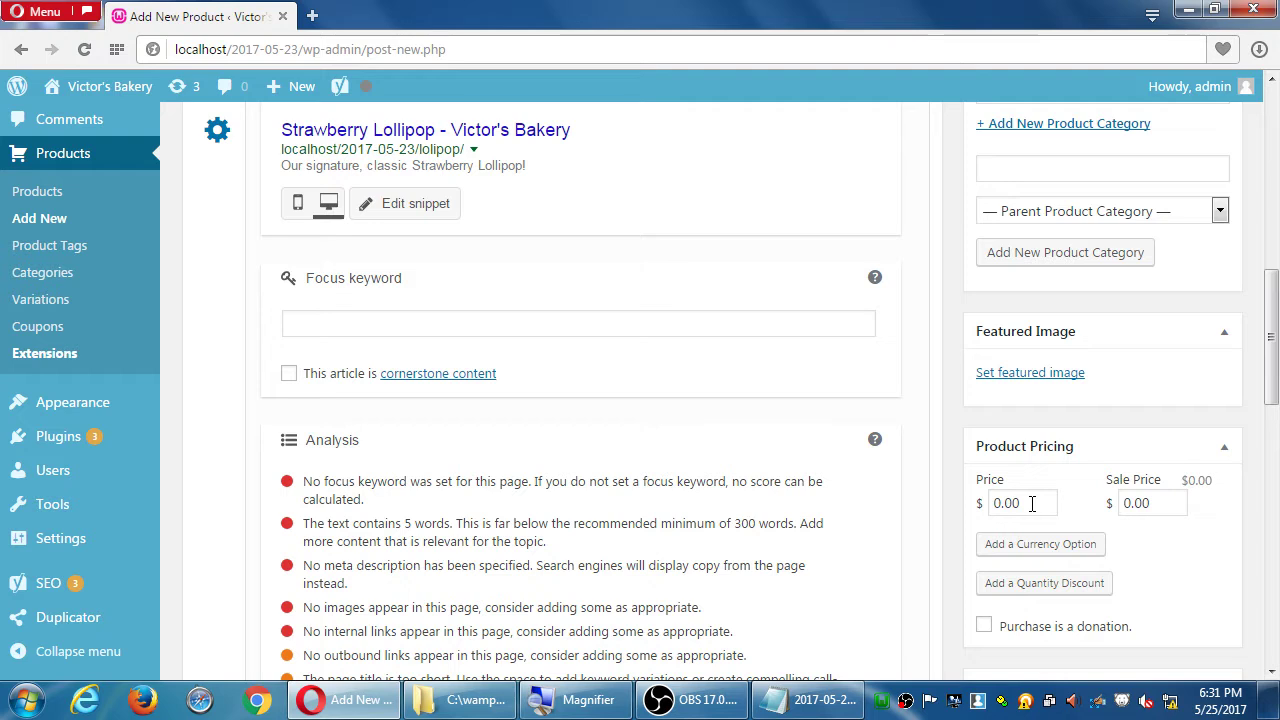
drag(1032, 503, 967, 502)
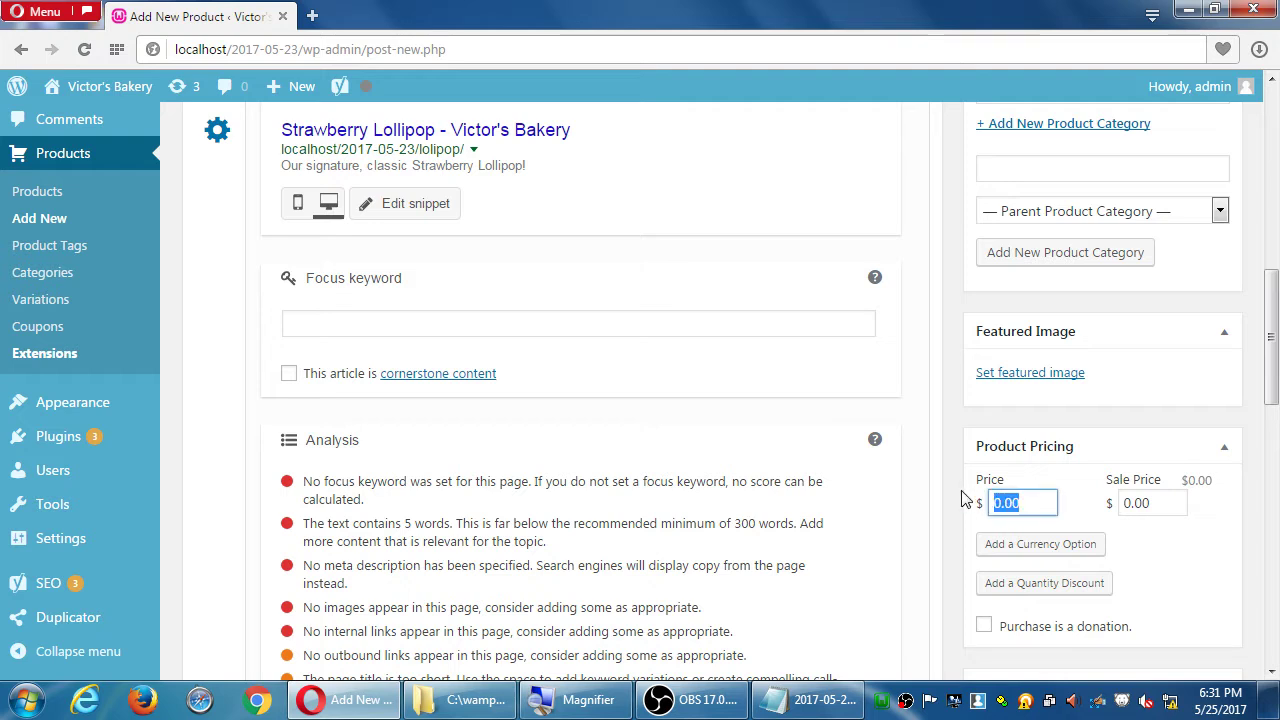
text(2)
key(Tab)
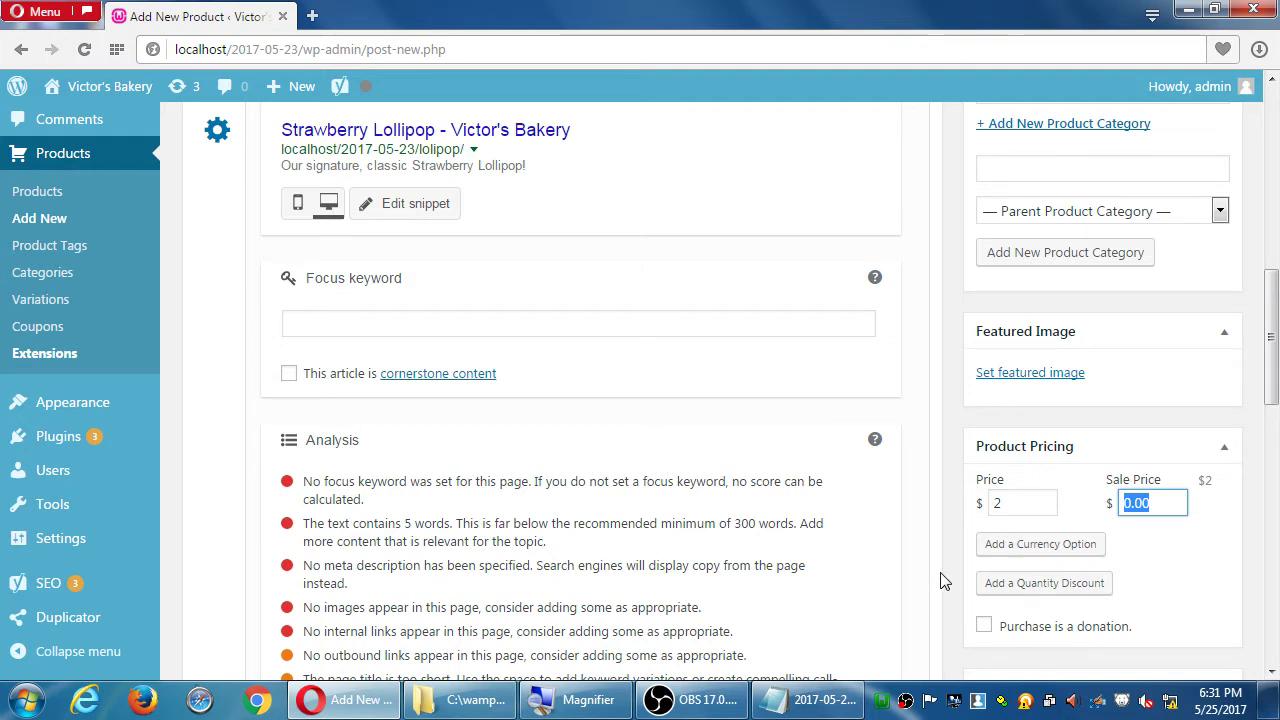
Examine the product's variation setup and the variants contained in the Batch set.
scroll(943, 580, down, 5)
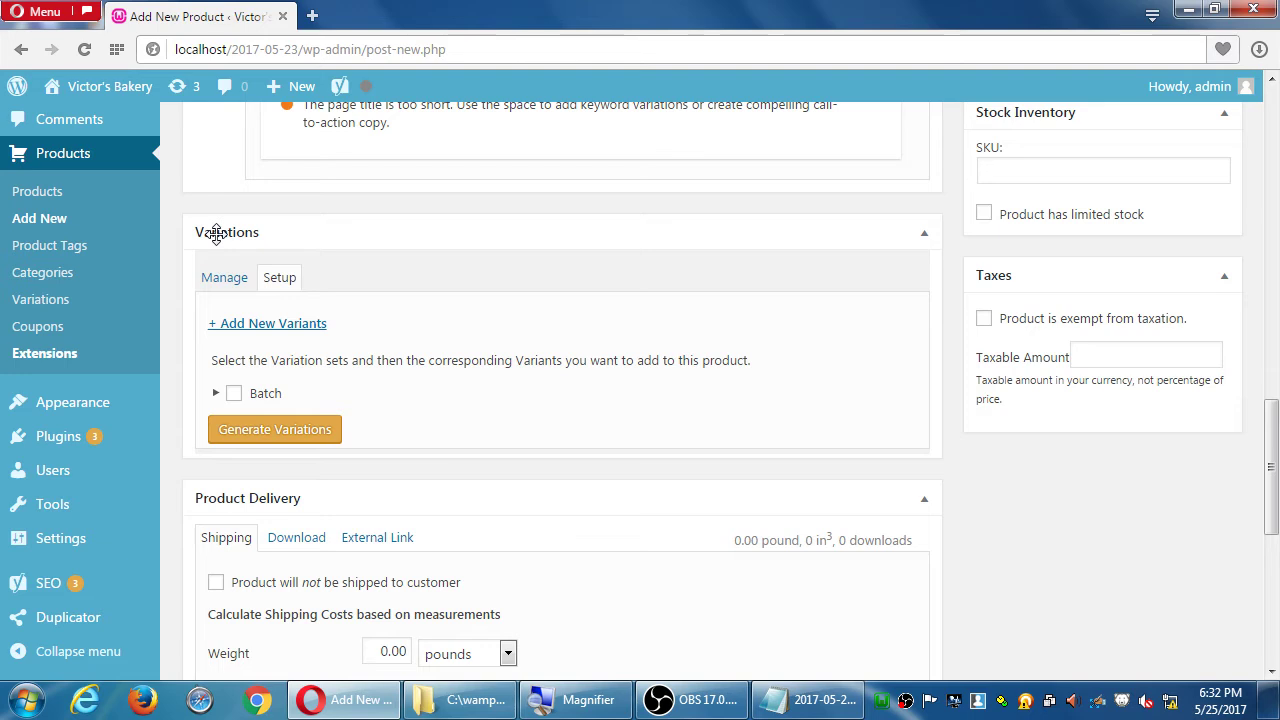
scroll(880, 443, up, 7)
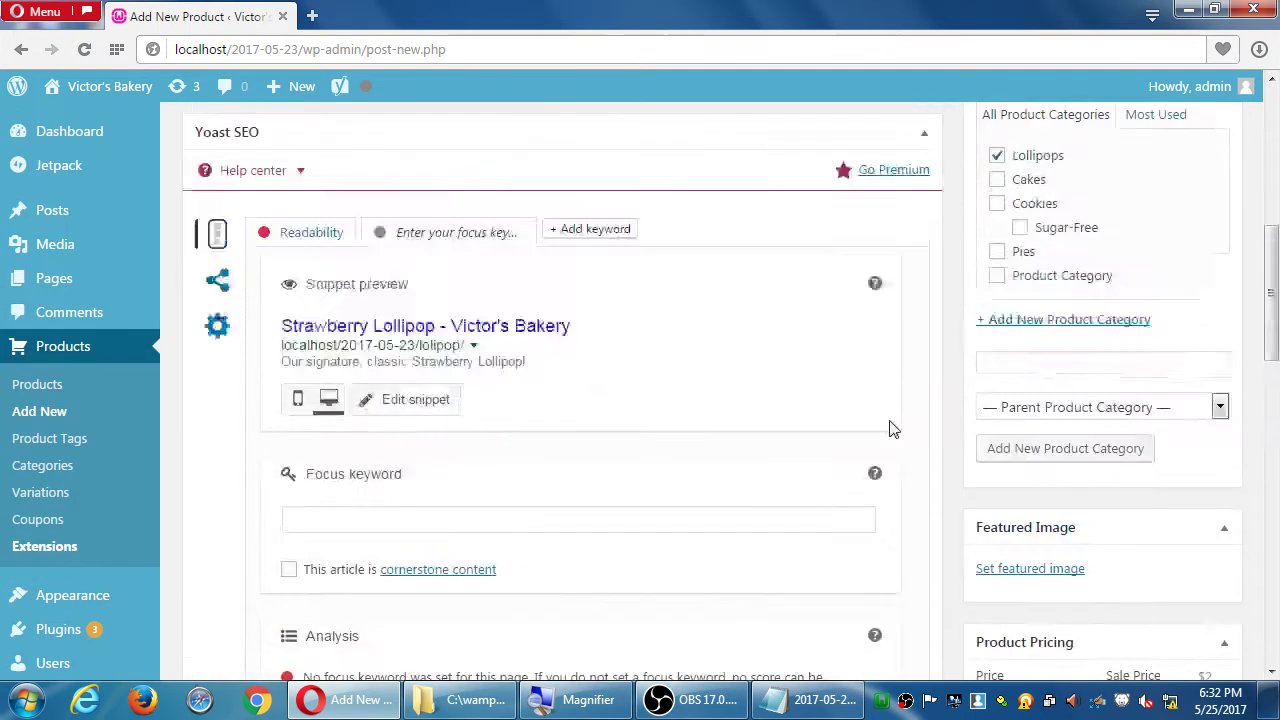
scroll(880, 420, up, 10)
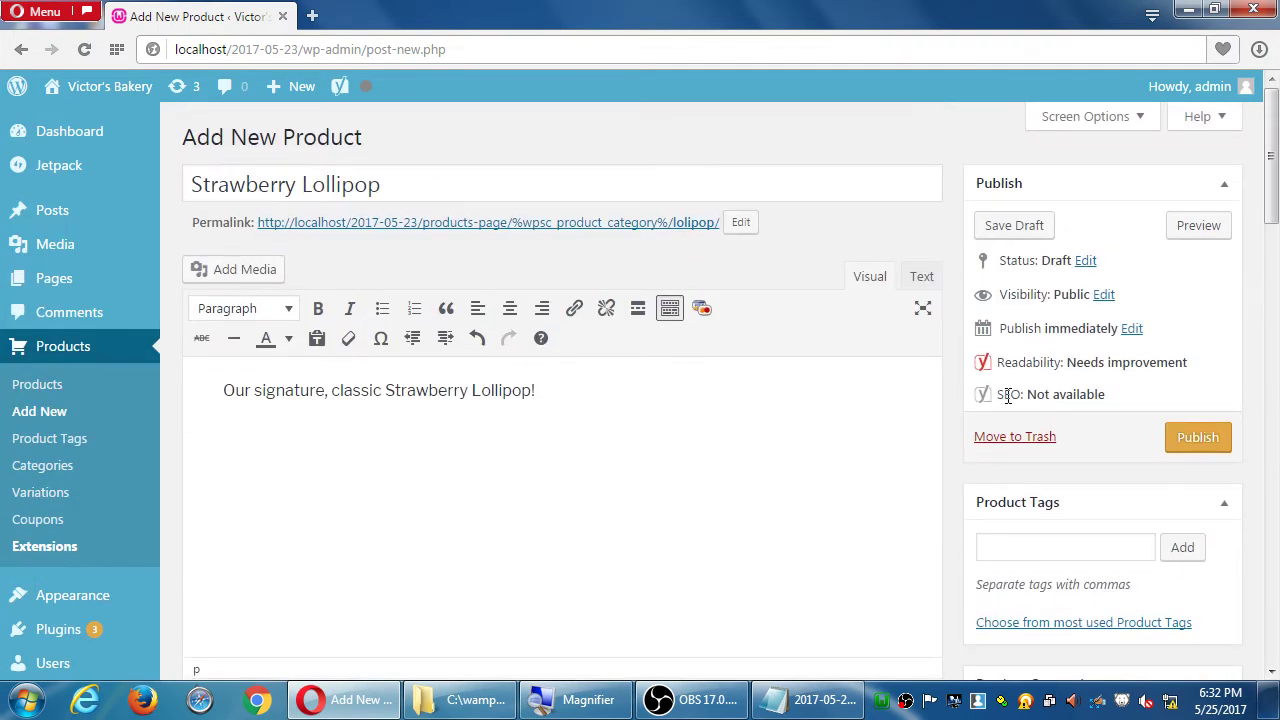
scroll(1008, 400, down, 15)
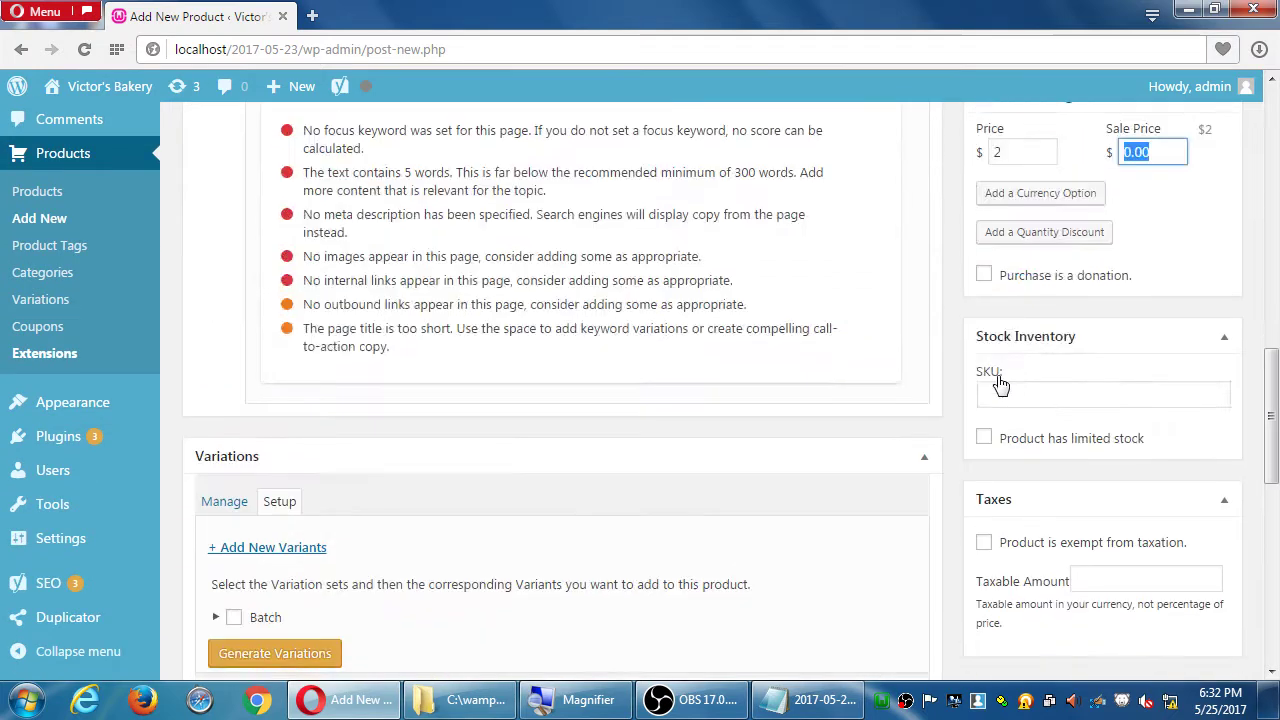
scroll(1000, 383, down, 2)
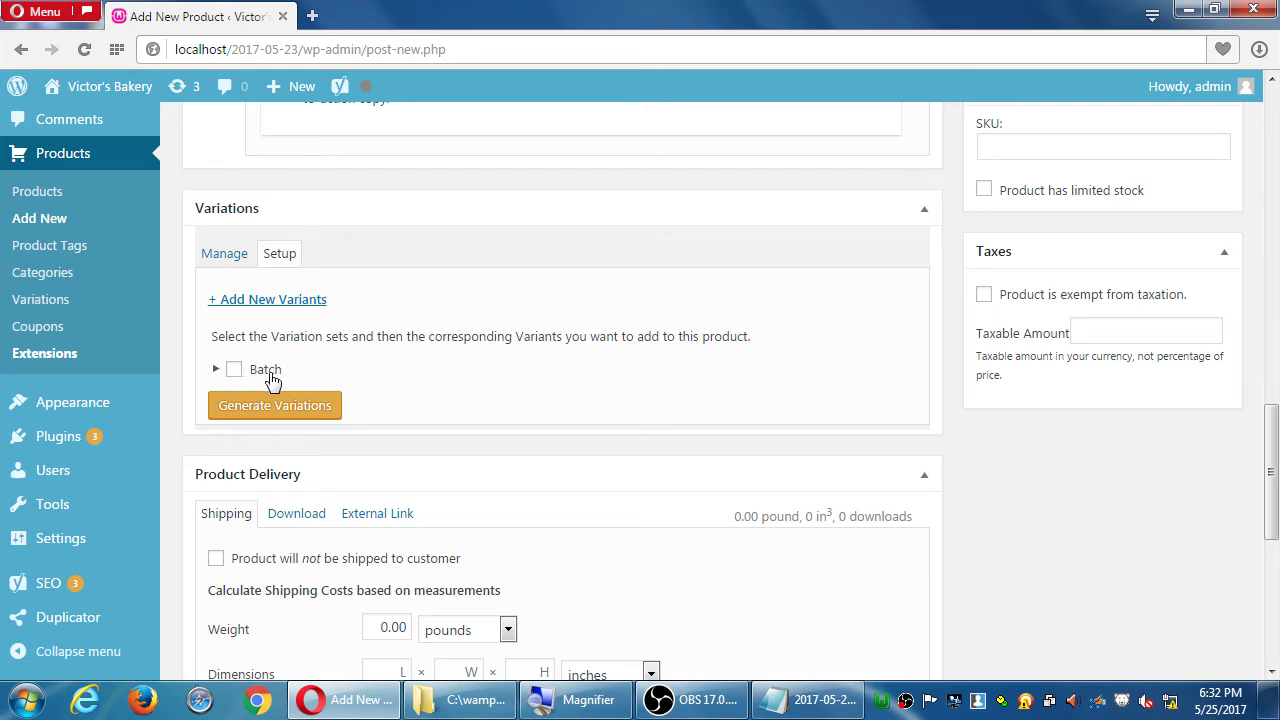
scroll(272, 380, down, 1)
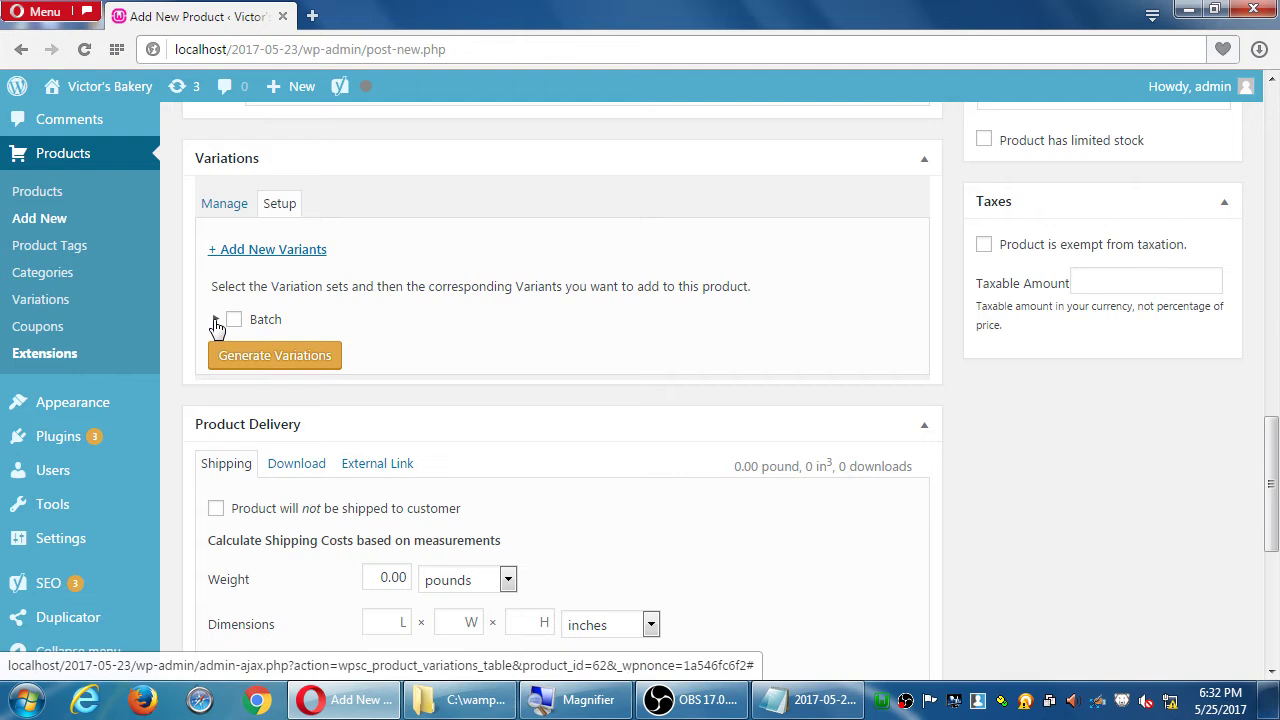
click(215, 320)
click(215, 320)
click(215, 320)
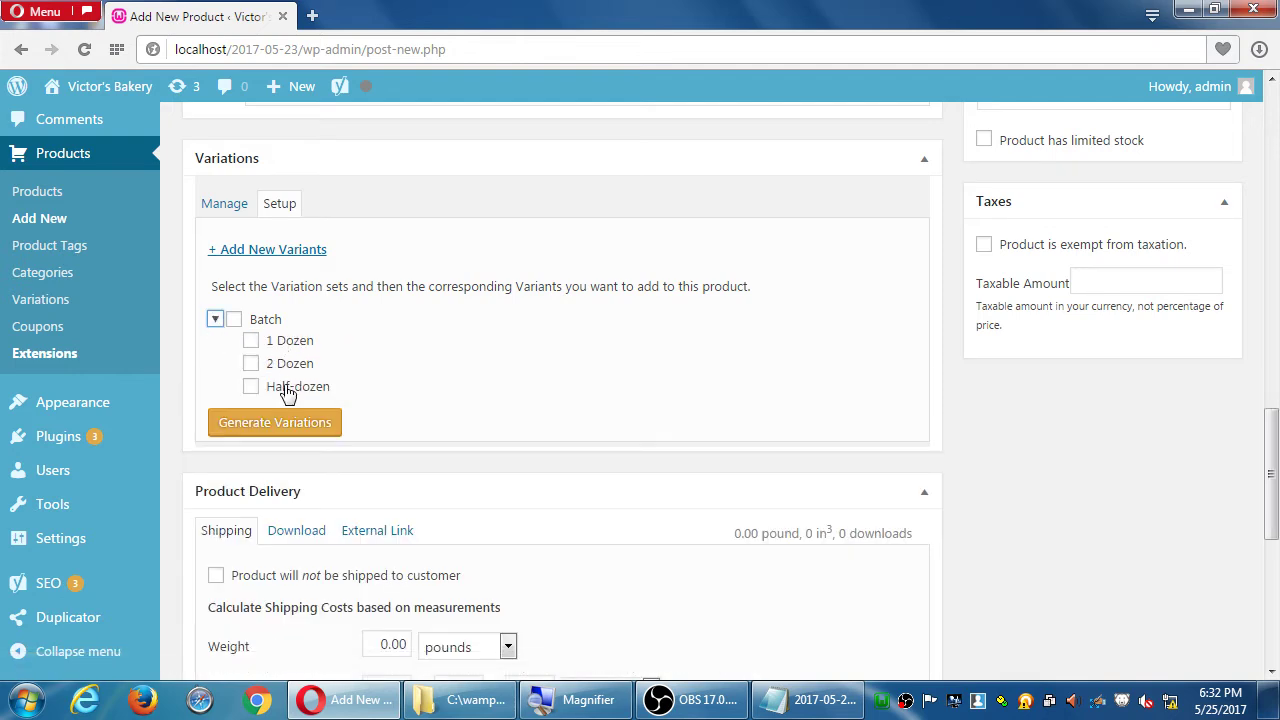
click(215, 321)
click(215, 320)
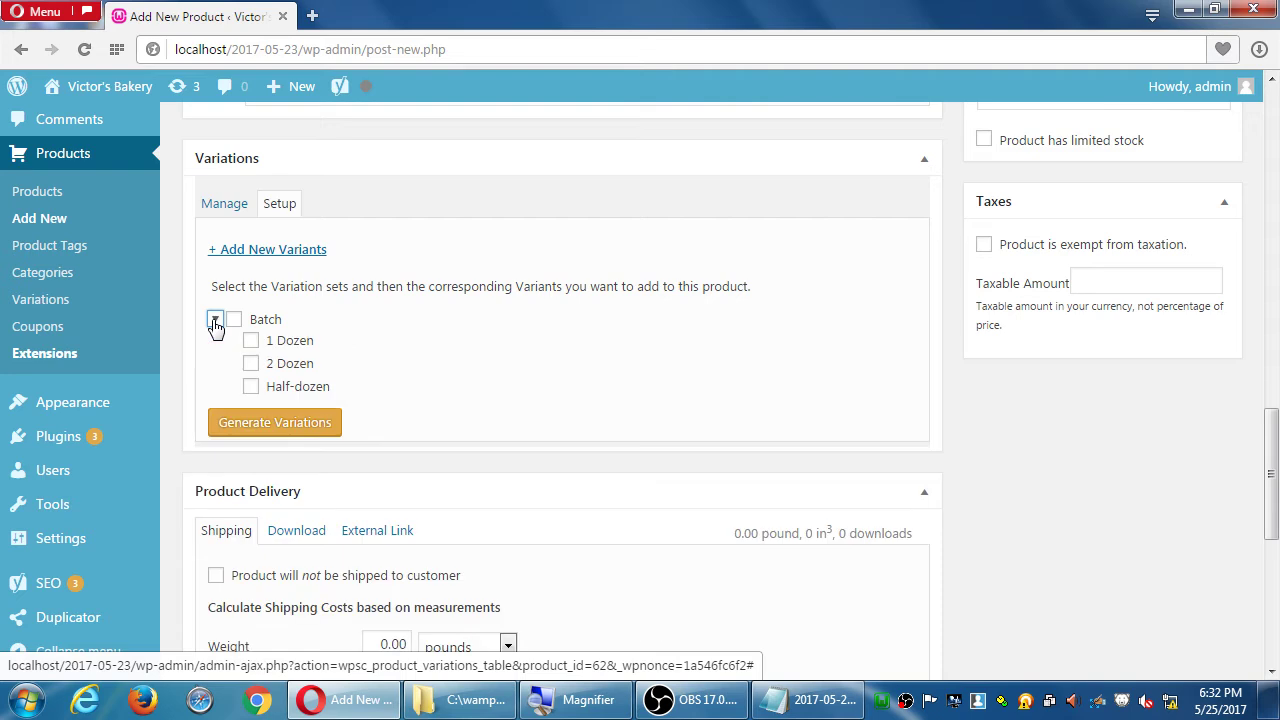
click(215, 320)
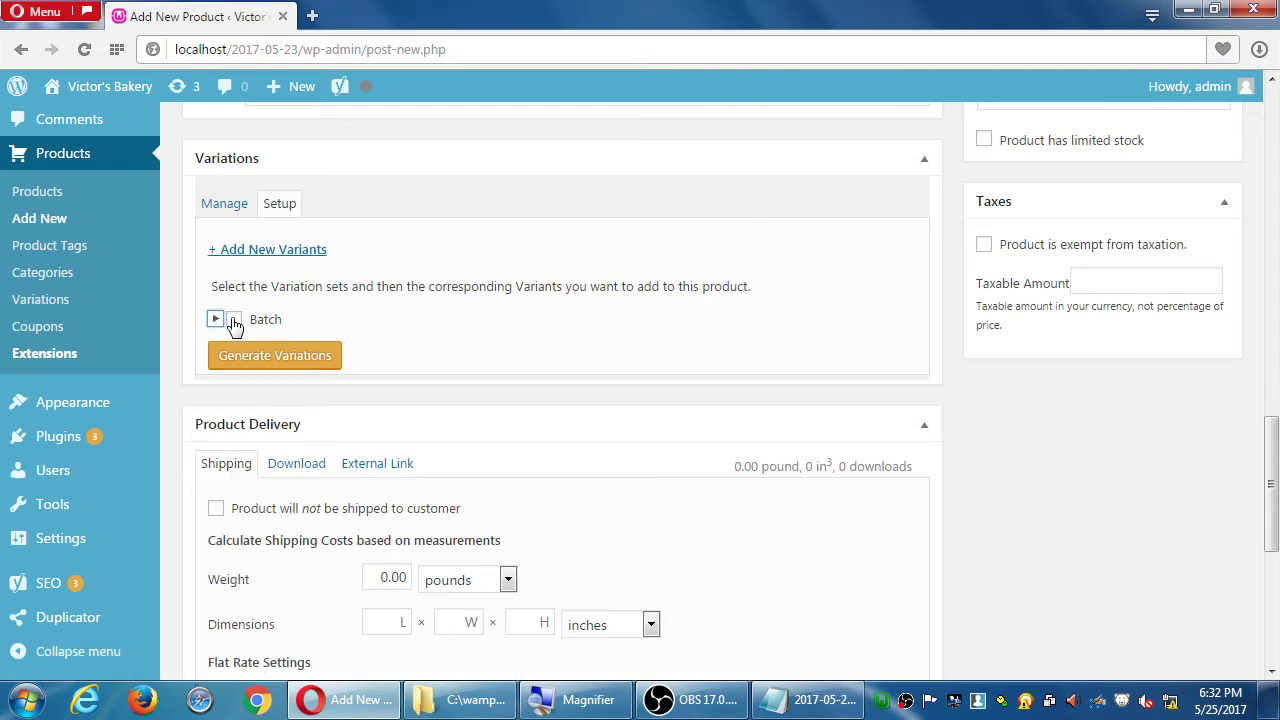
Select the Batch set with its 1 Dozen, 2 Dozen and Half-dozen variants and generate the product variations for managing.
click(234, 320)
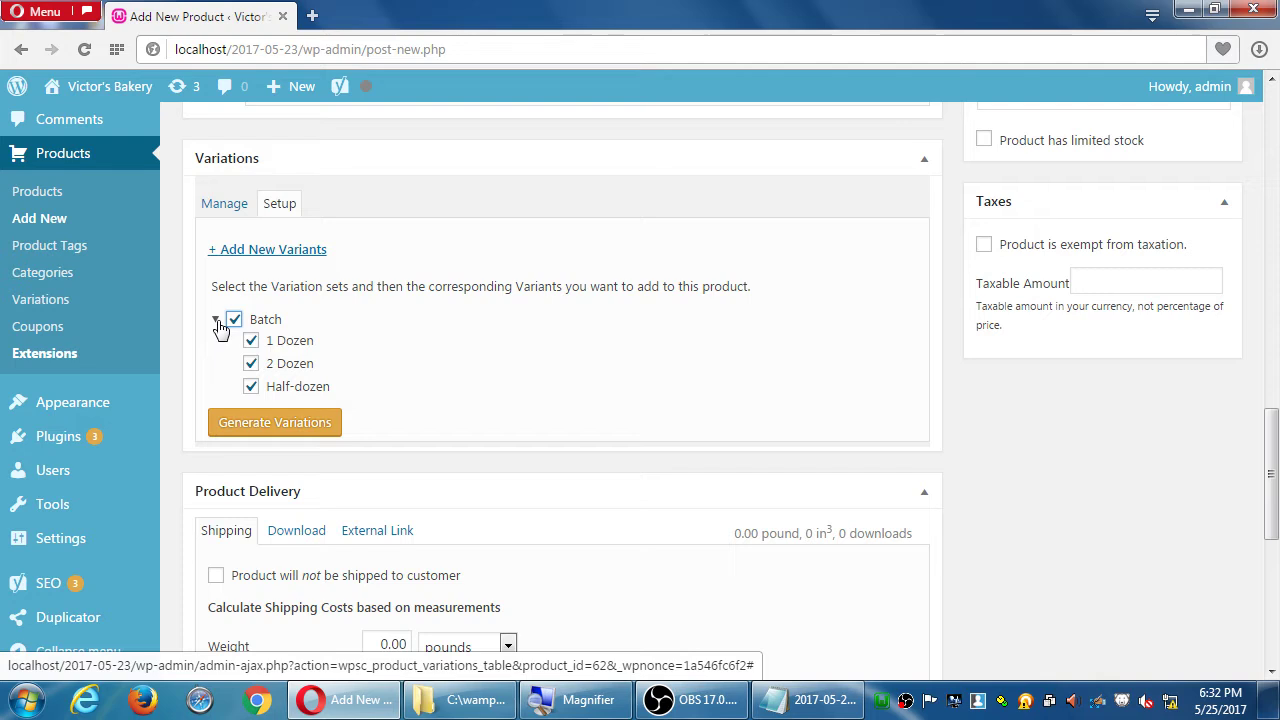
click(251, 387)
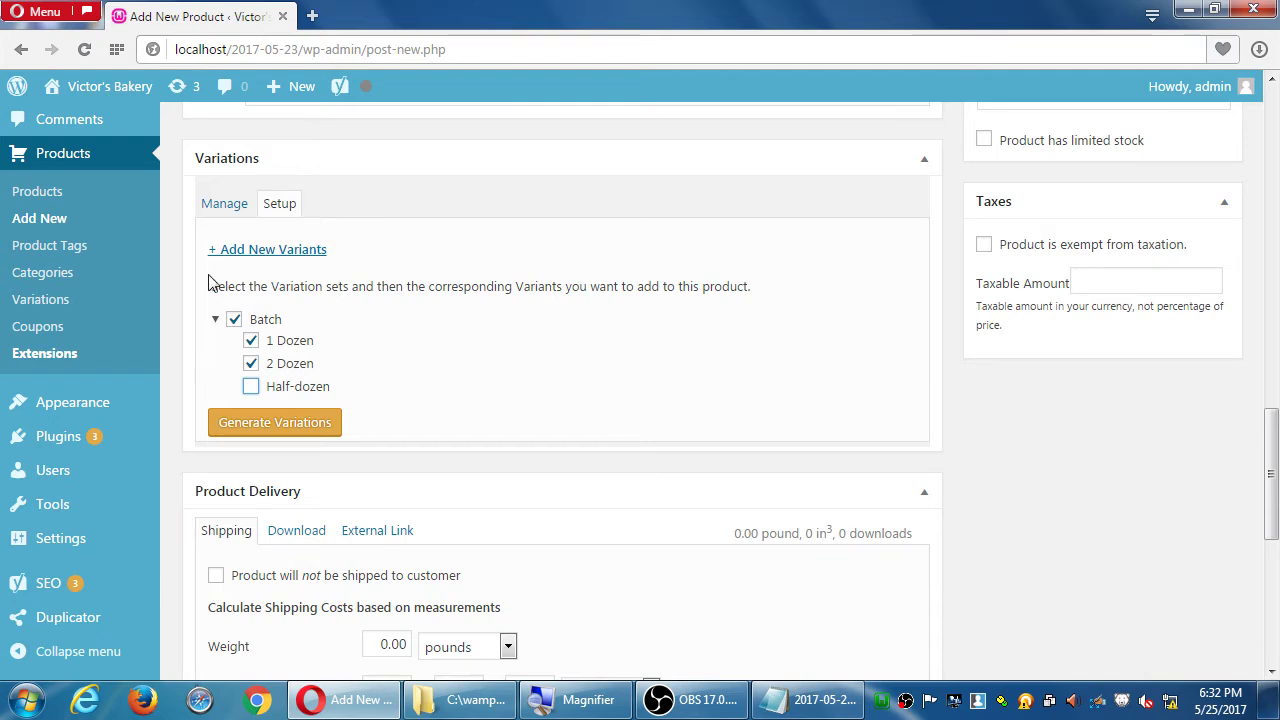
click(251, 386)
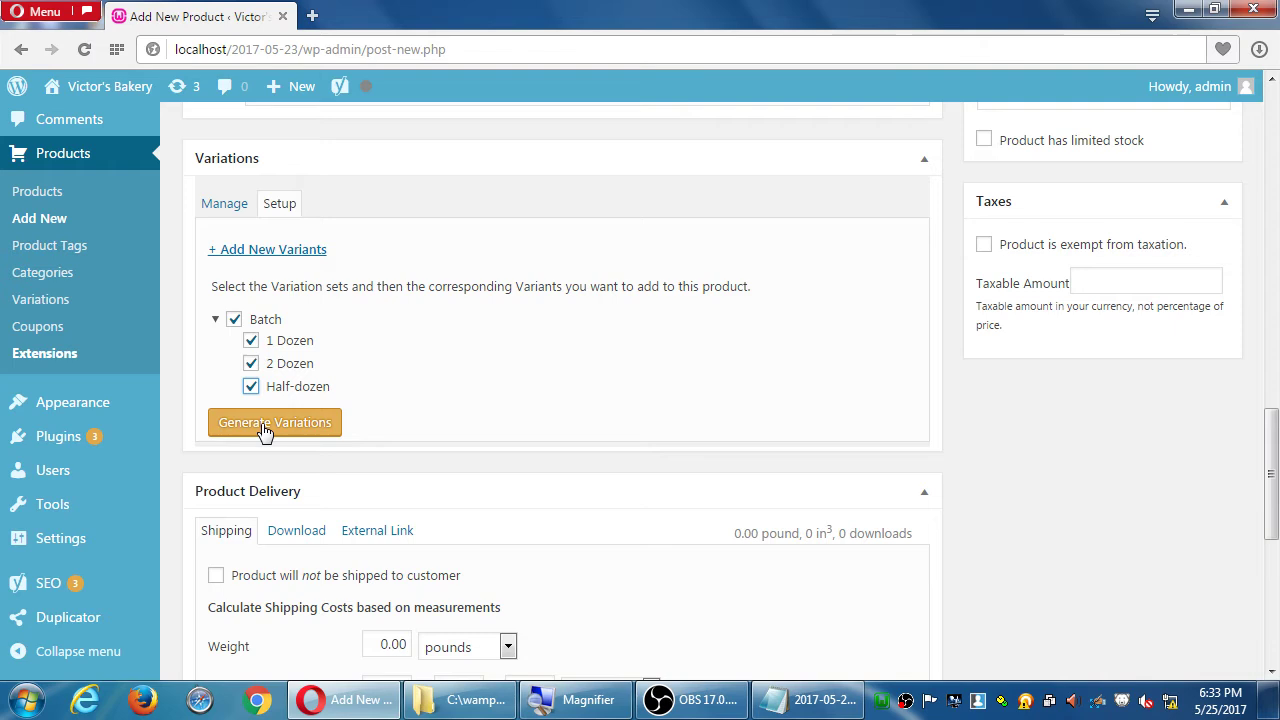
click(233, 320)
click(233, 320)
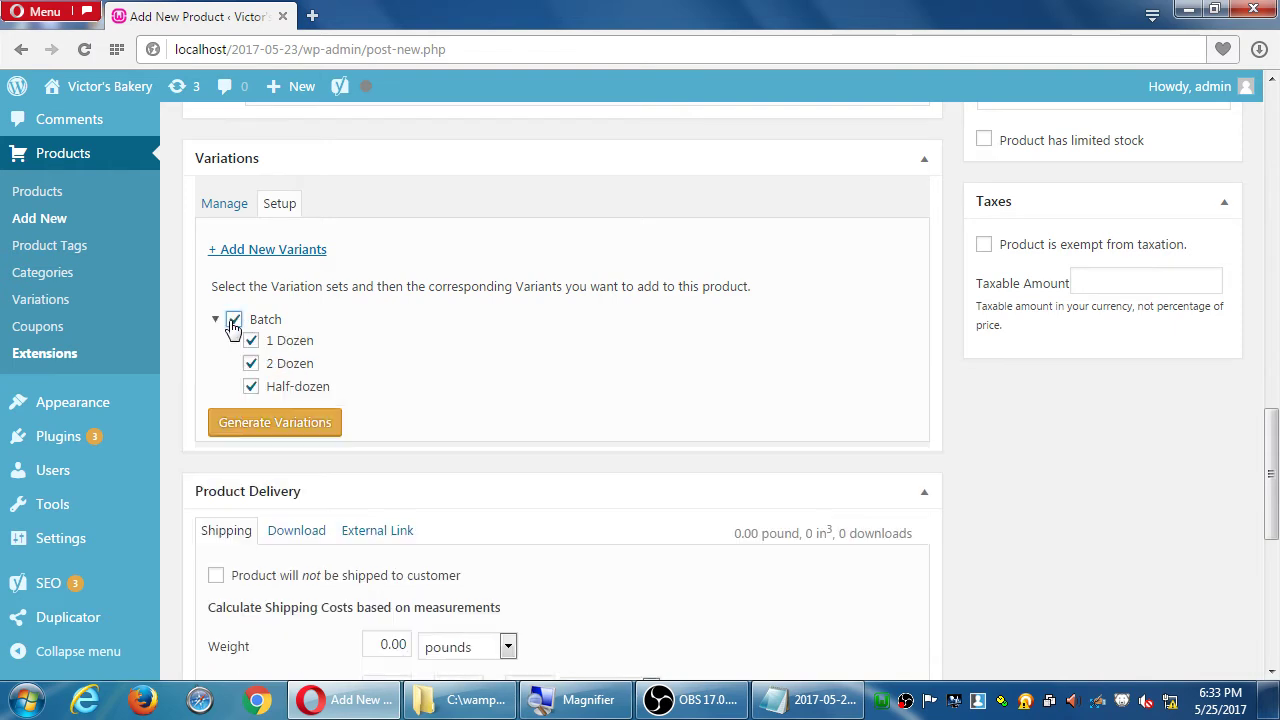
click(250, 424)
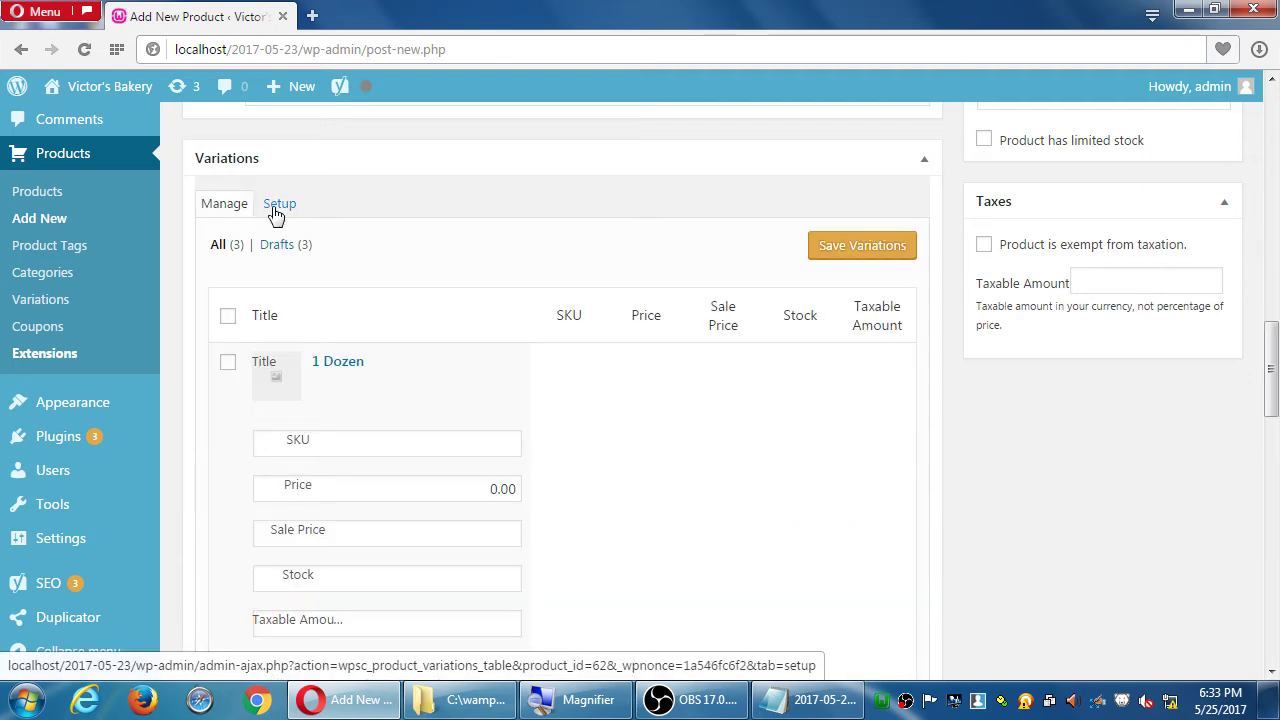
key(ctrl+minus)
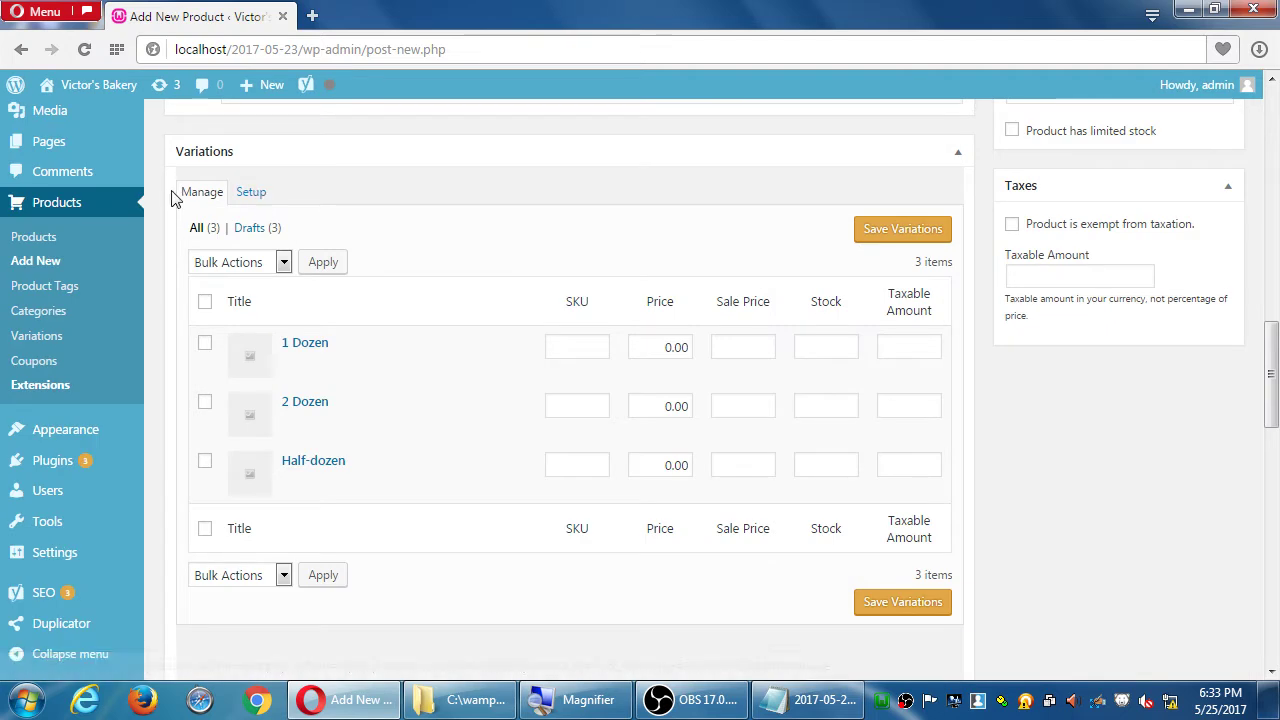
click(250, 193)
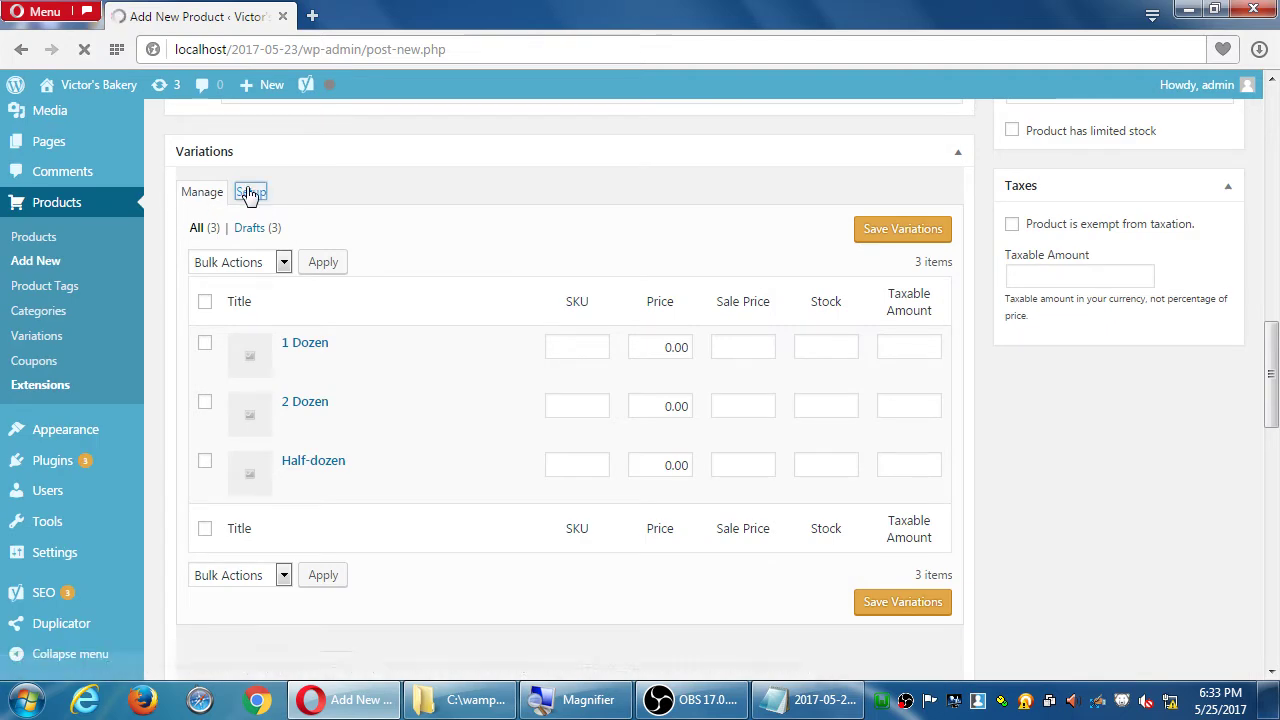
click(212, 196)
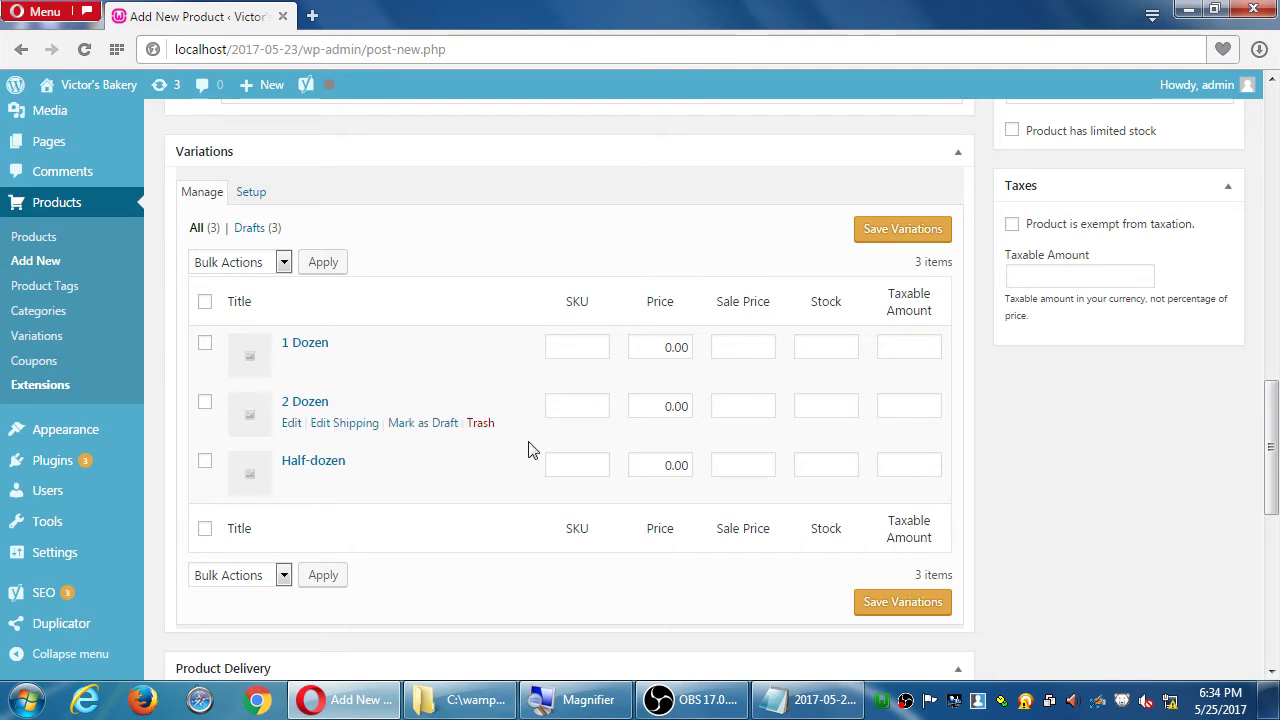
Mark the Half-dozen variation as selected in the list of generated variations.
drag(370, 467, 366, 349)
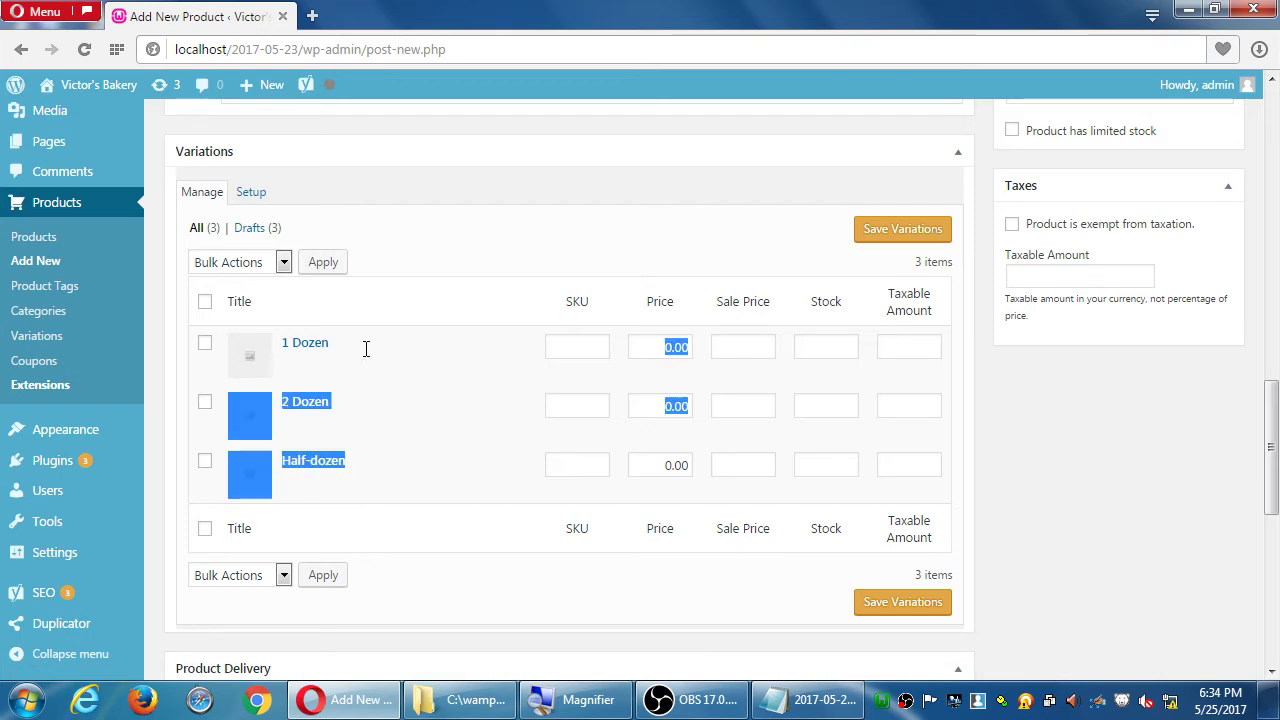
click(519, 458)
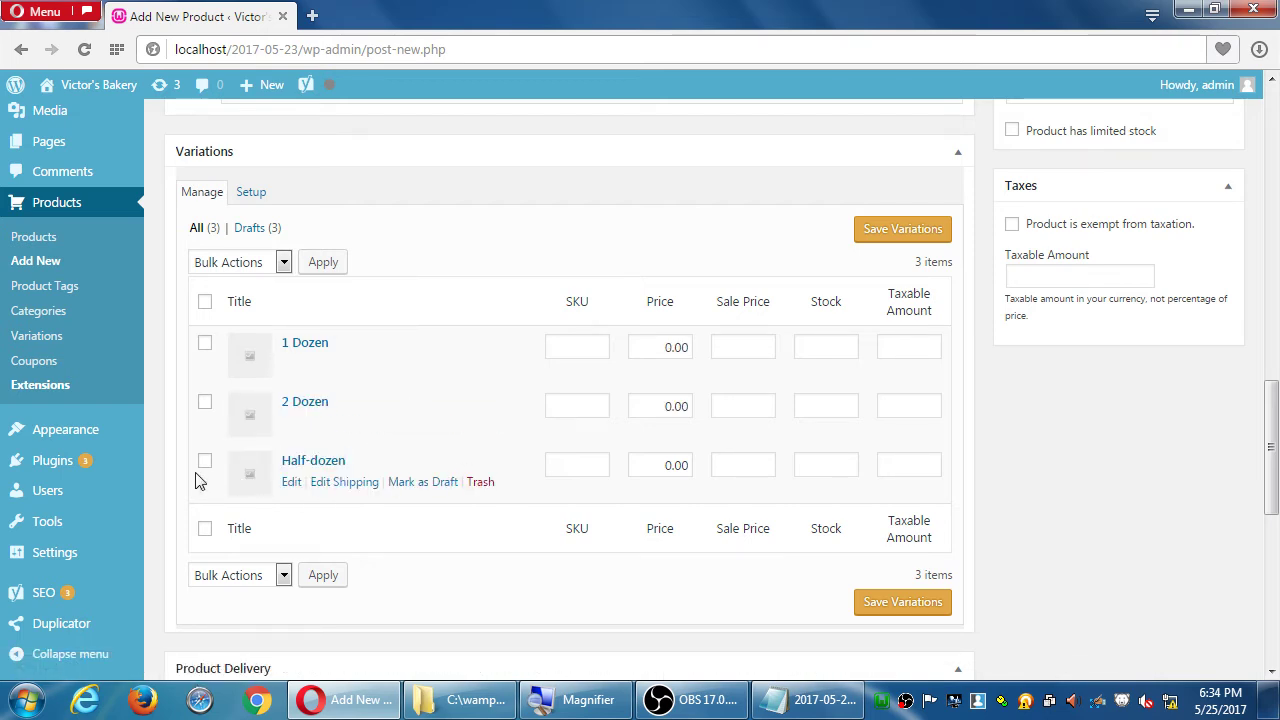
drag(200, 486, 206, 366)
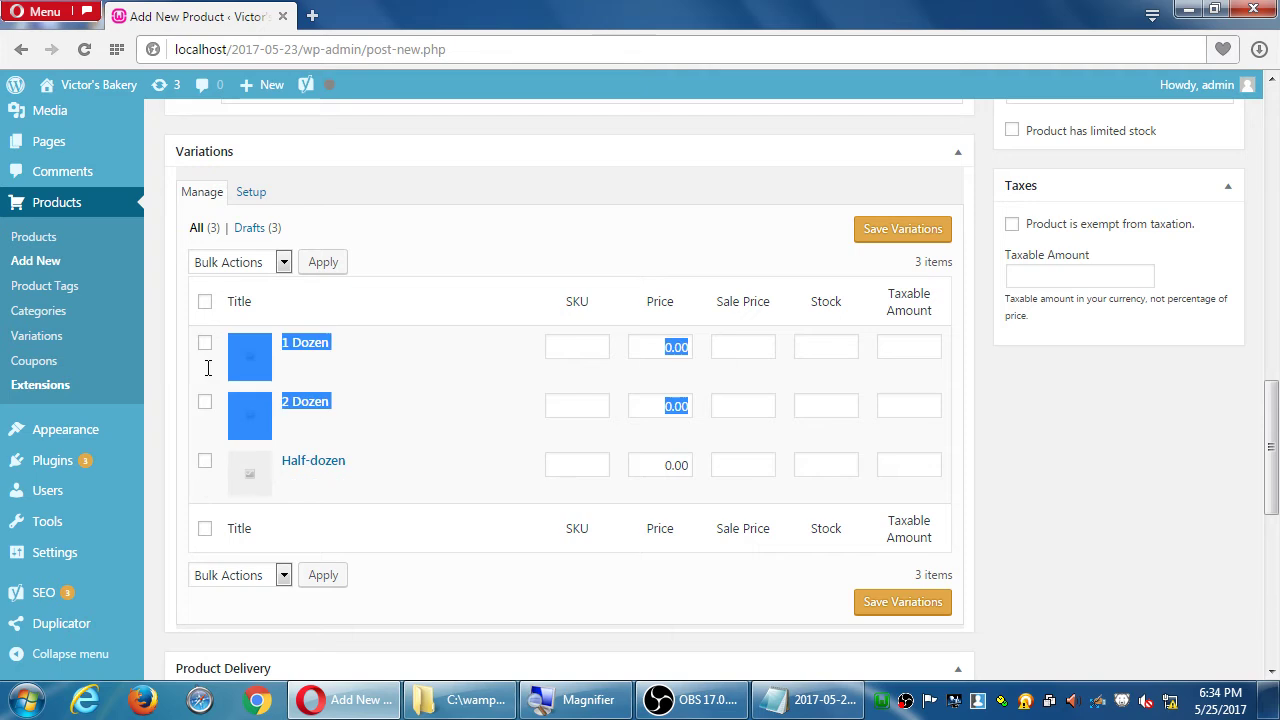
click(200, 492)
click(204, 462)
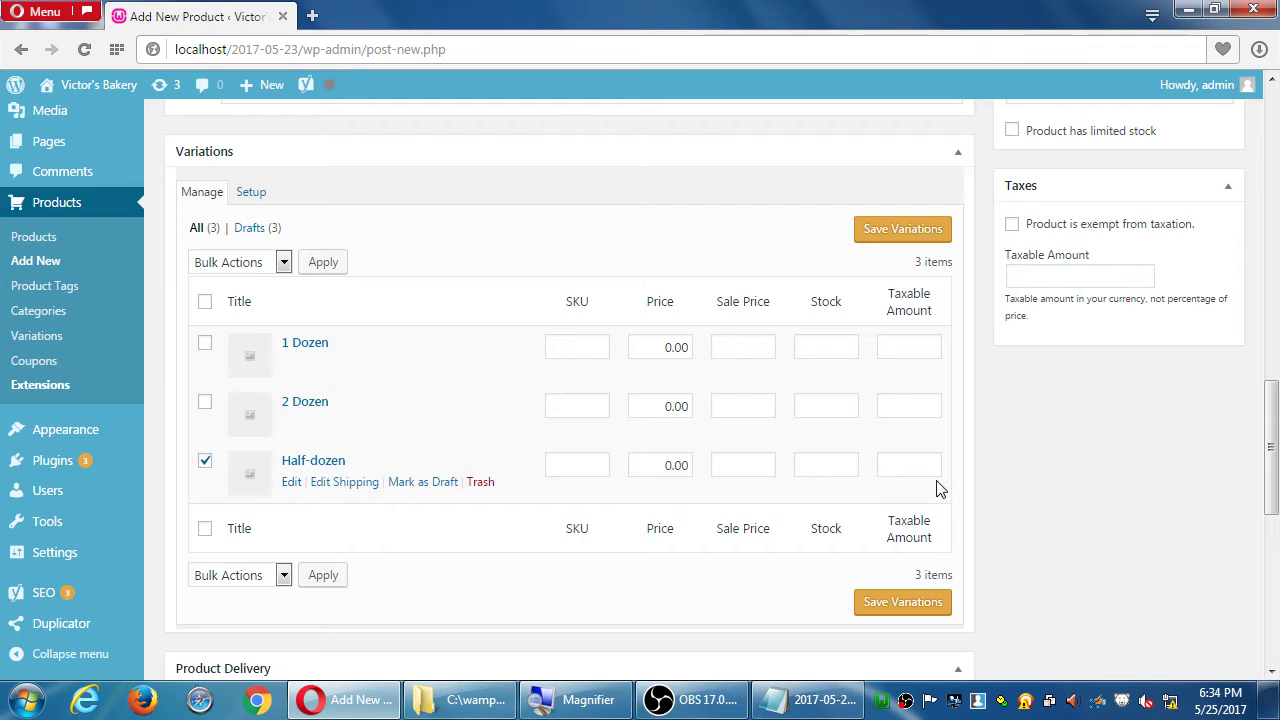
drag(937, 489, 845, 347)
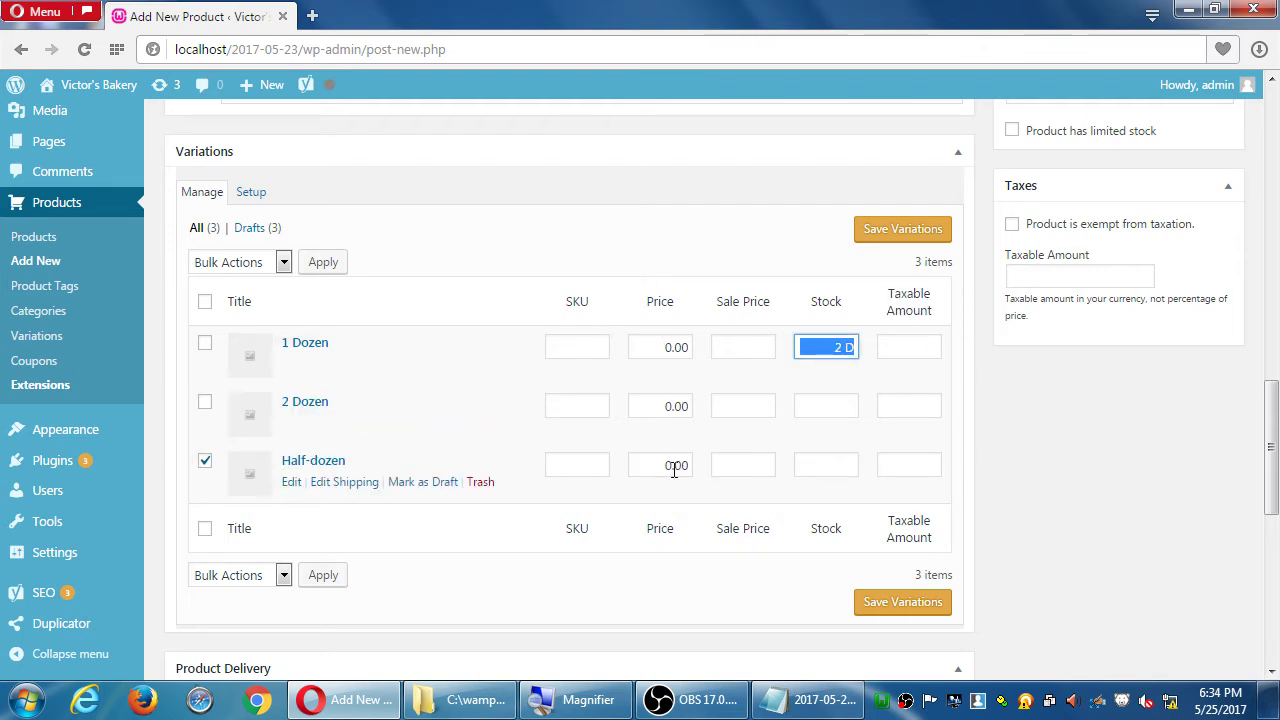
drag(528, 451, 877, 391)
click(827, 349)
key(ctrl+a)
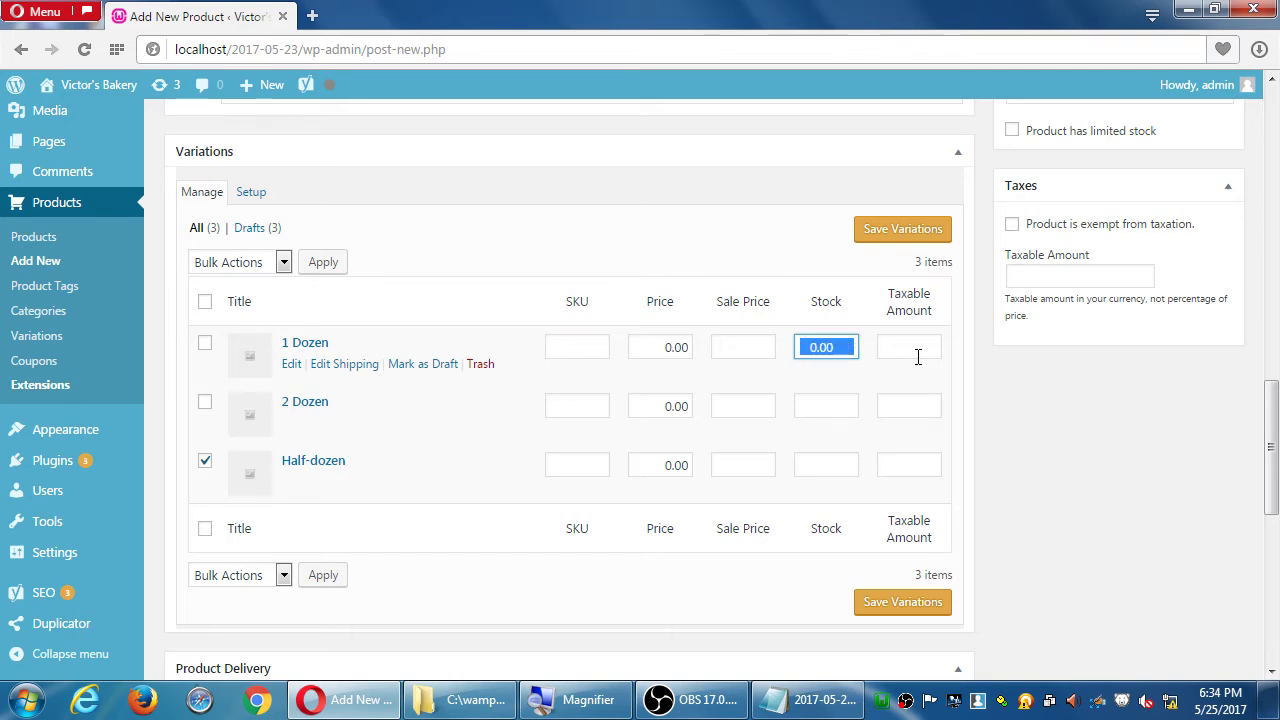
key(BackSpace)
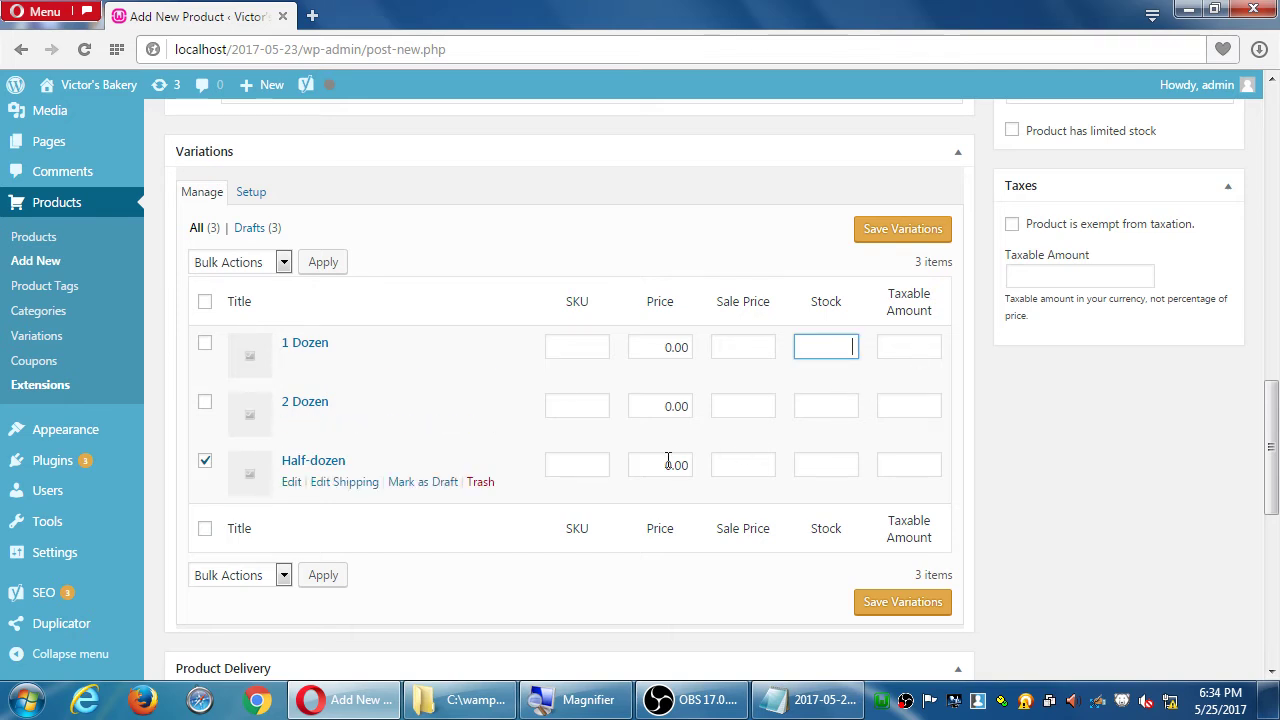
Set the variation prices to 5 for Half-dozen, 11 for 1 Dozen and 20 for 2 Dozen.
double_click(650, 469)
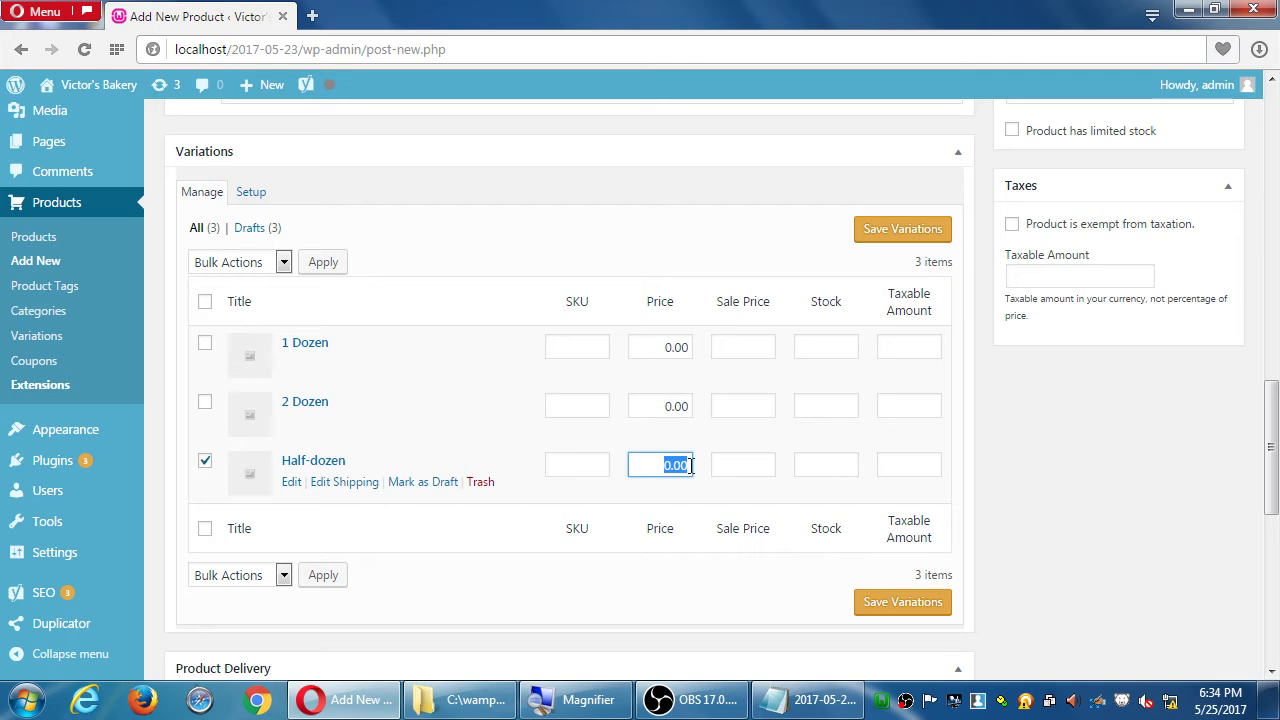
text(5)
click(590, 560)
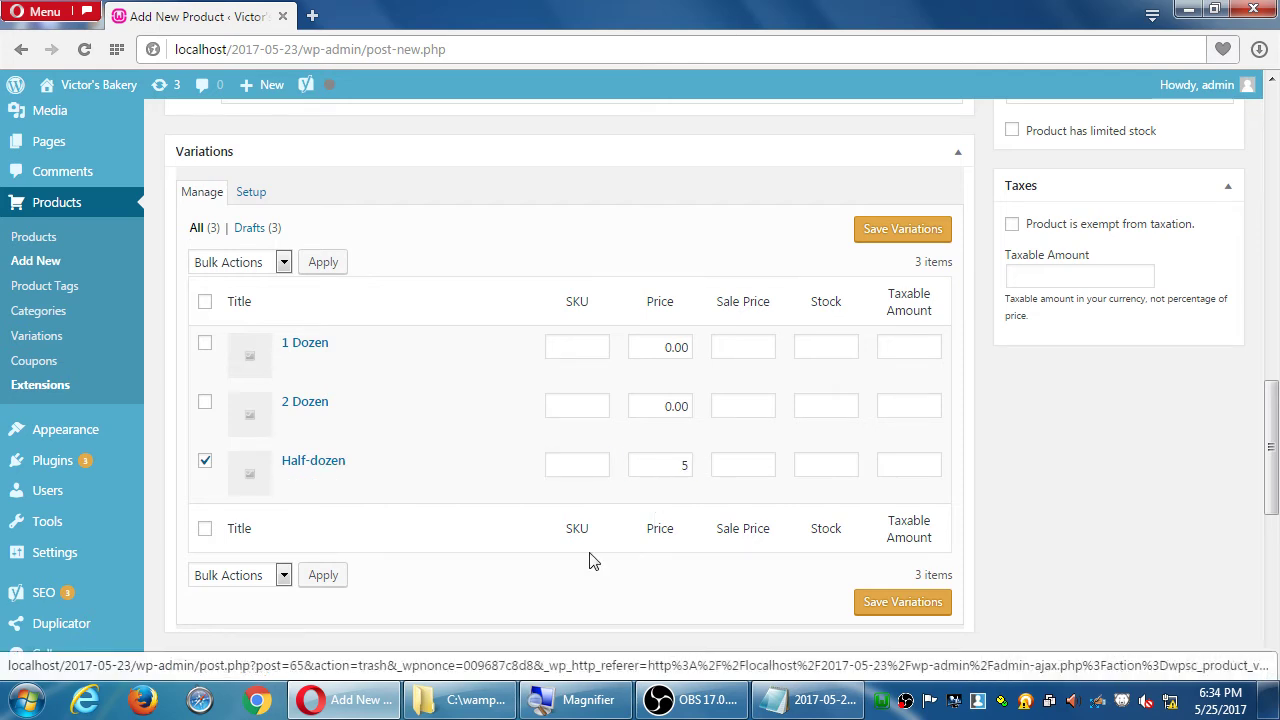
double_click(666, 350)
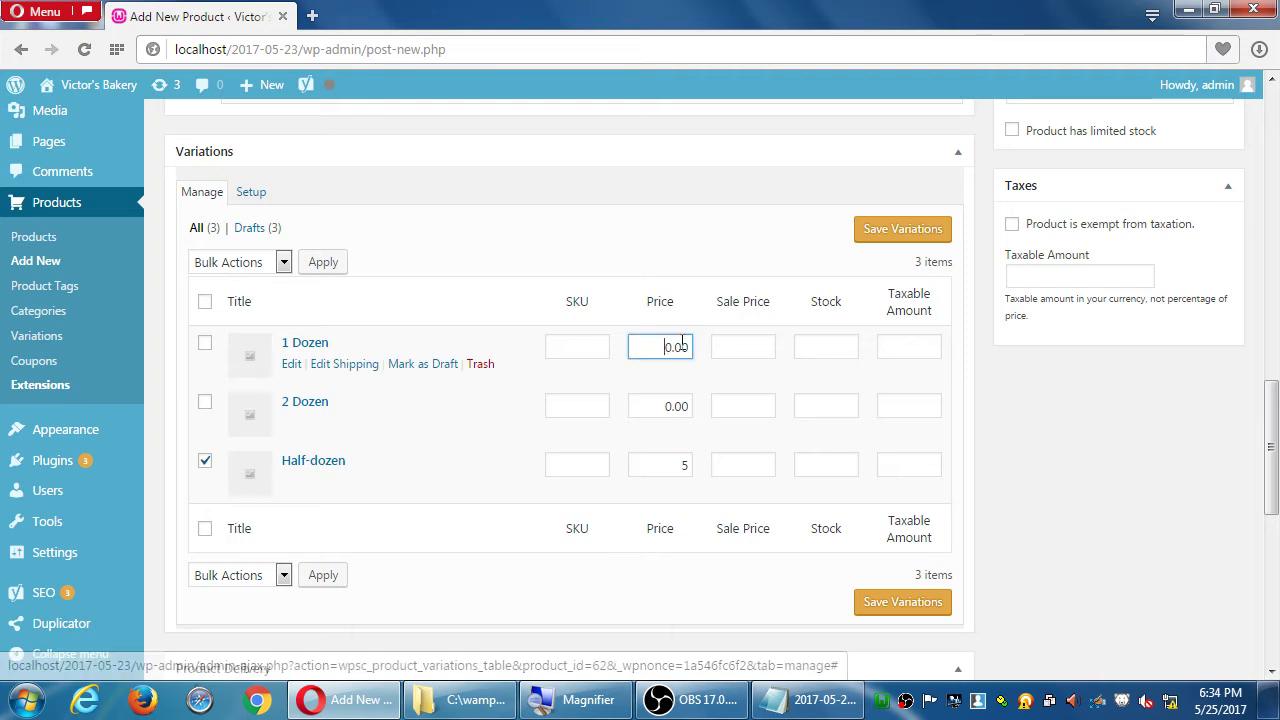
text(11)
click(757, 350)
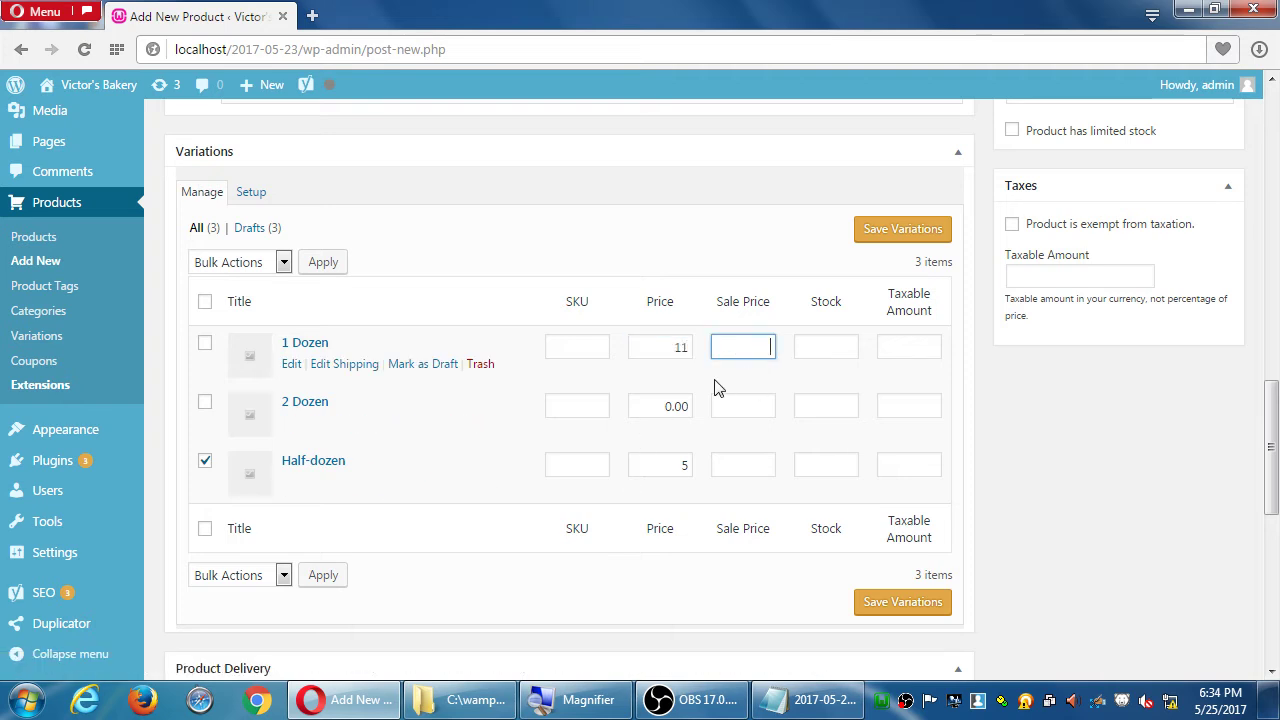
double_click(664, 405)
text(20)
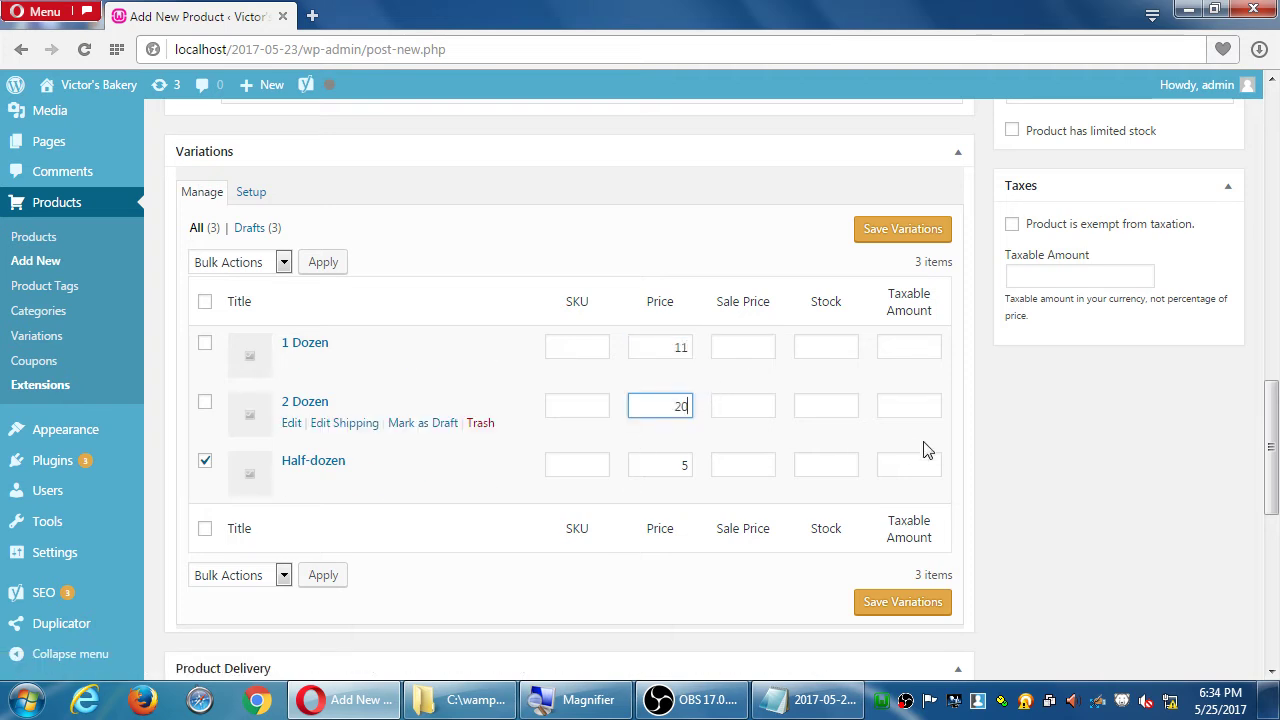
Set the 2 Dozen variation's regular price to 25.
click(1055, 432)
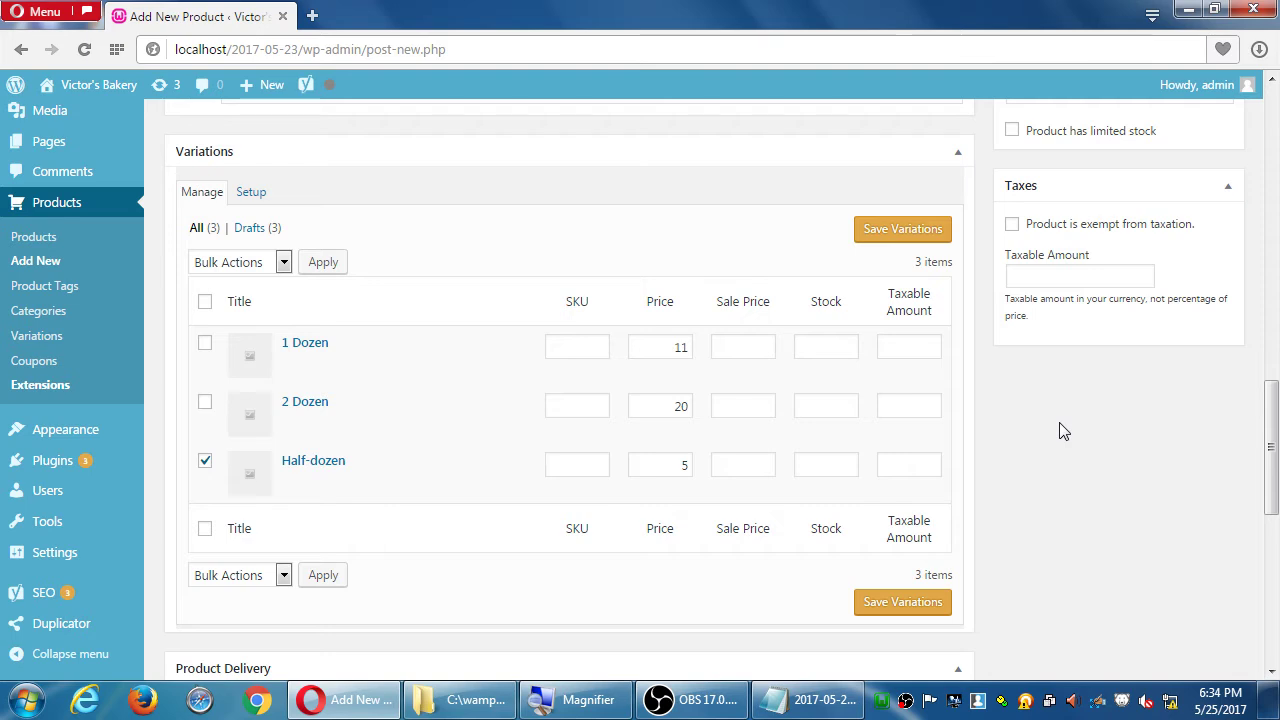
click(757, 405)
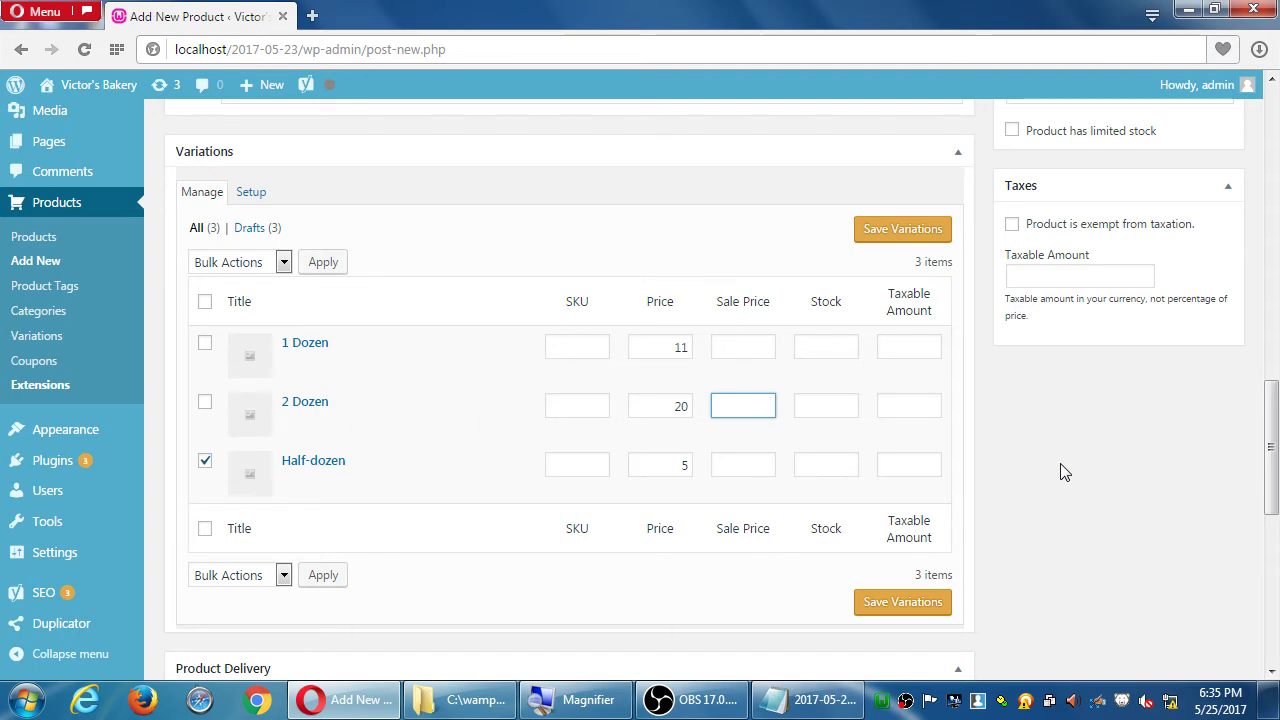
key(shift+Tab)
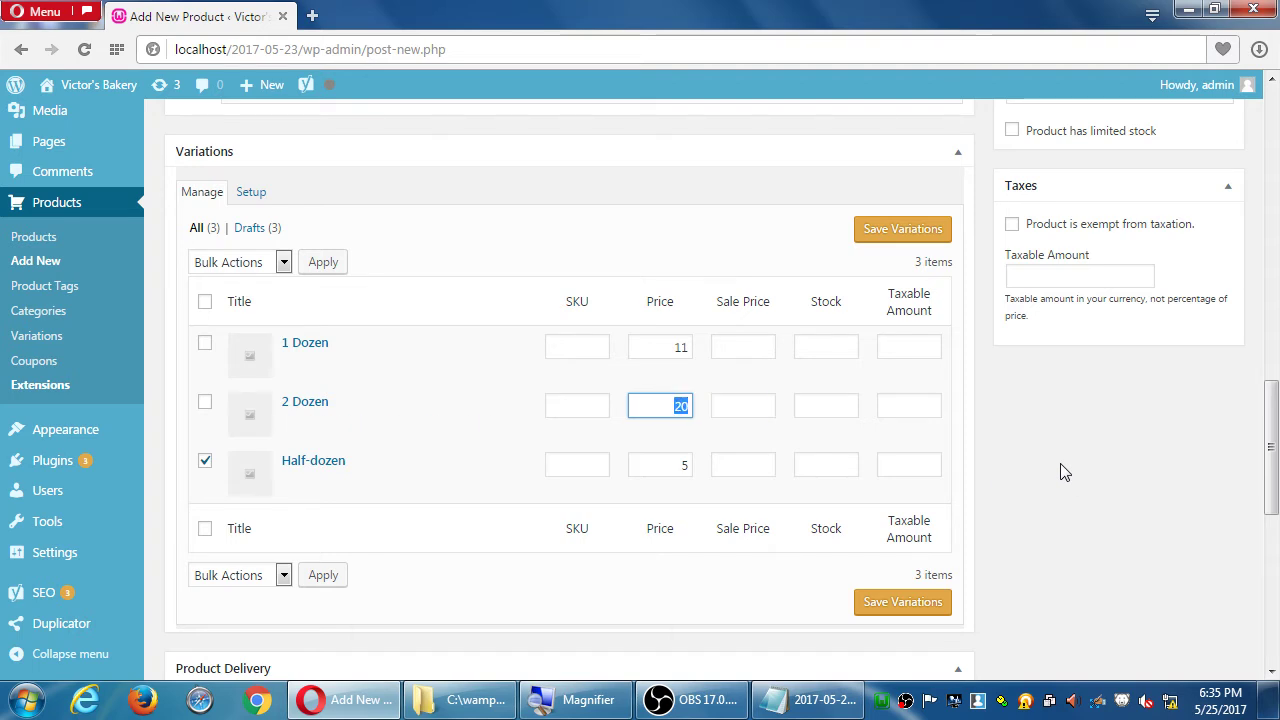
text(22)
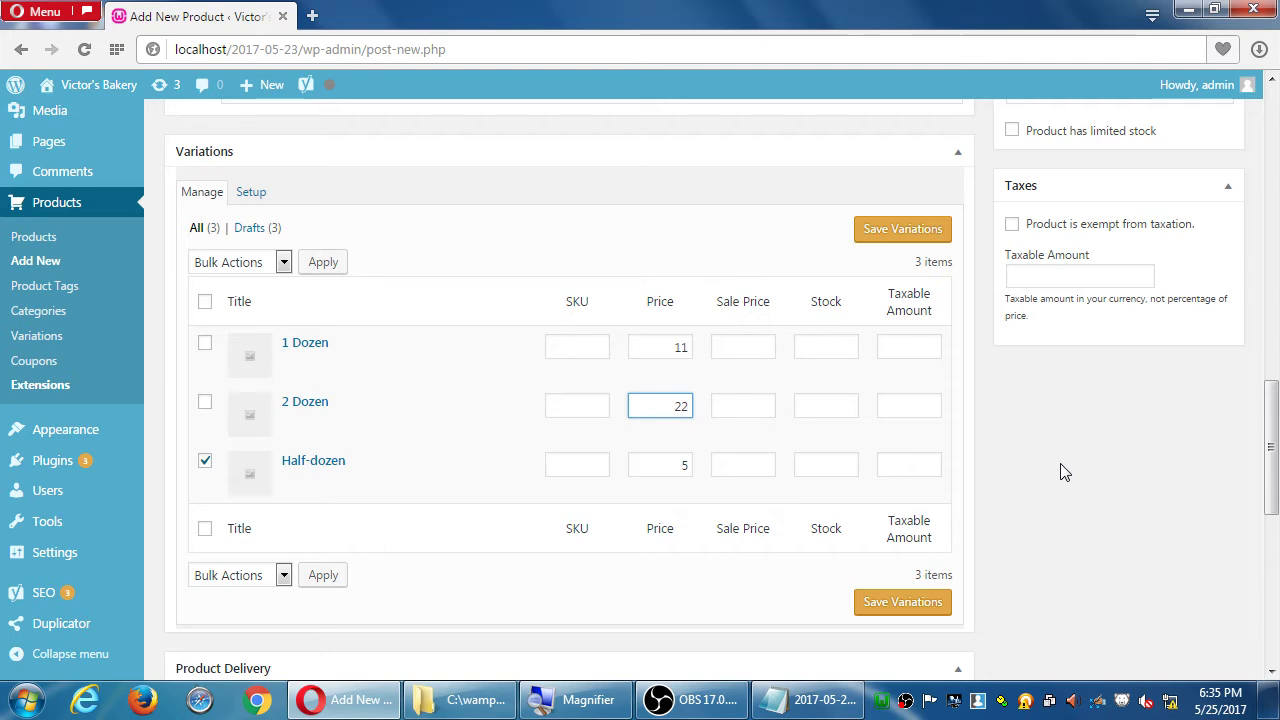
key(BackSpace)
text(3)
key(Tab)
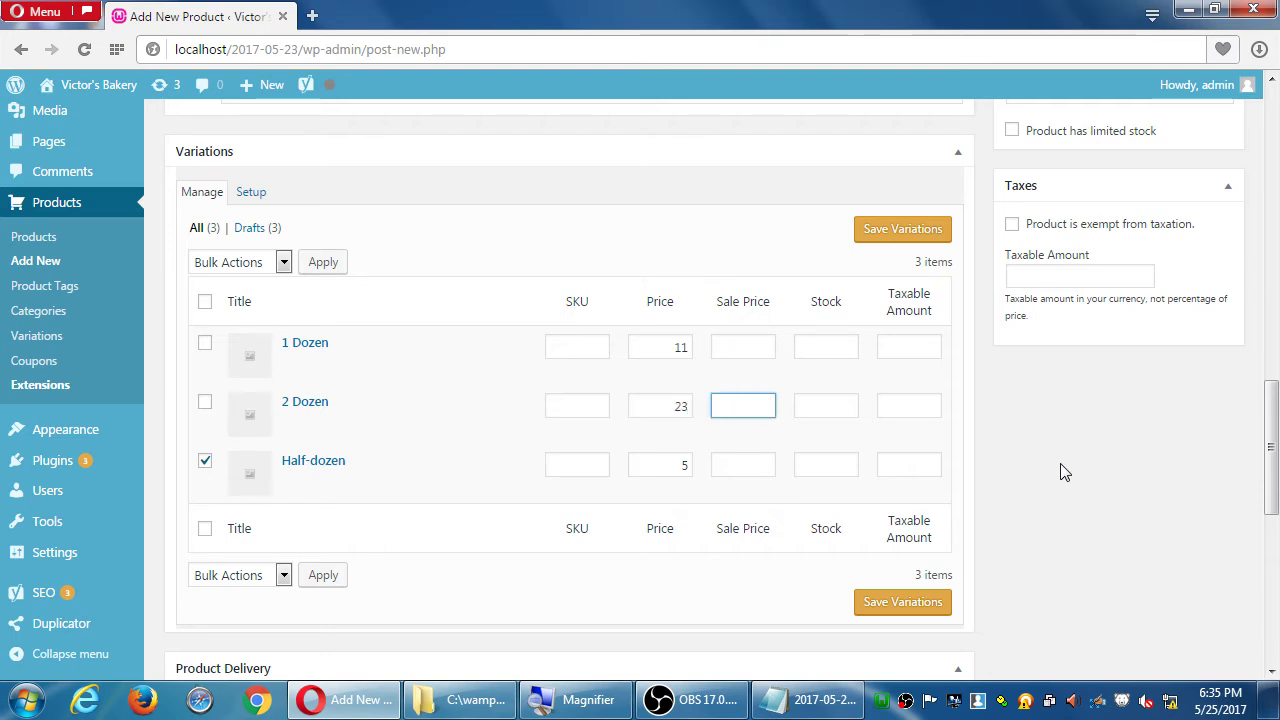
key(shift+Tab)
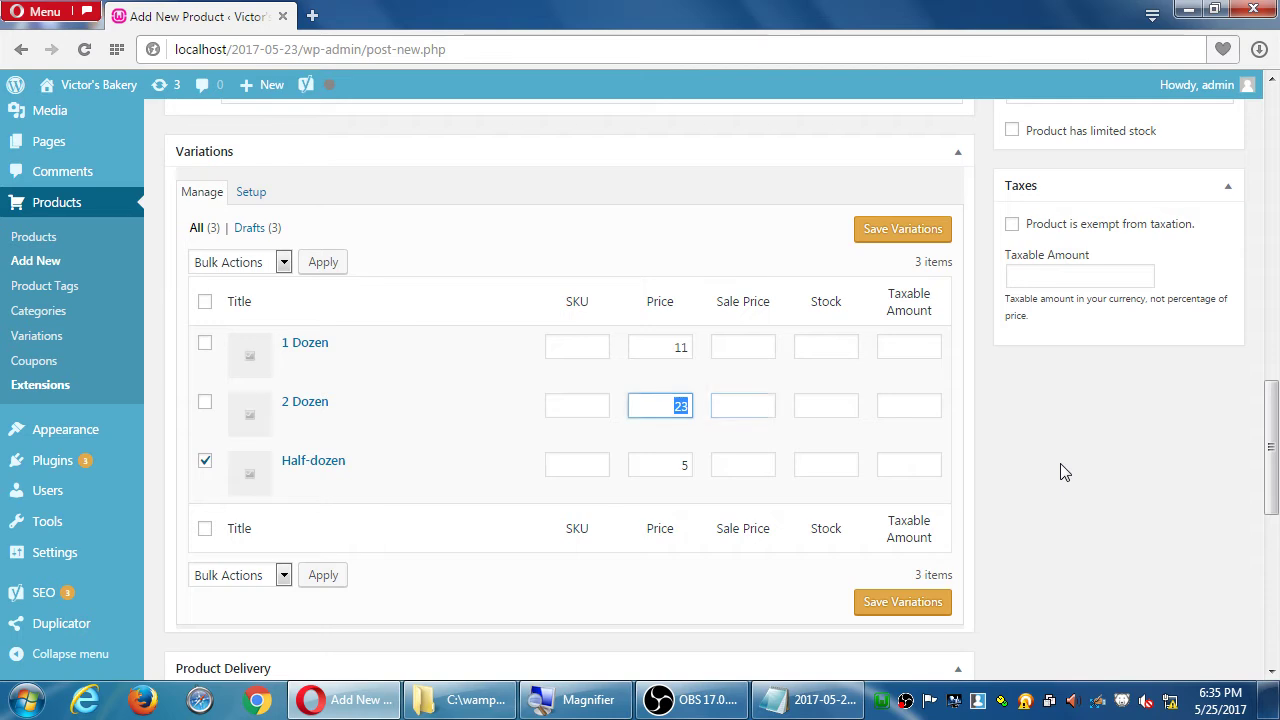
text(2)
key(Tab)
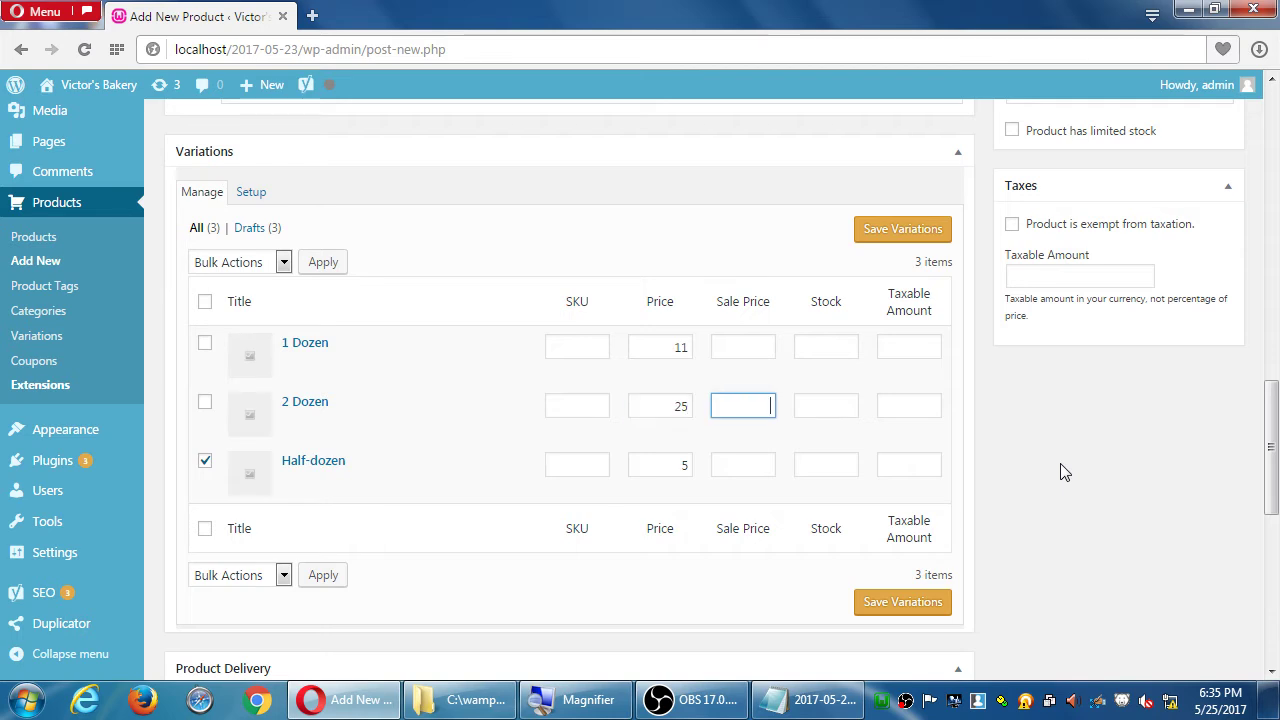
Set the 2 Dozen variation's sale price to 24 and save the product variations.
text(24)
key(Tab)
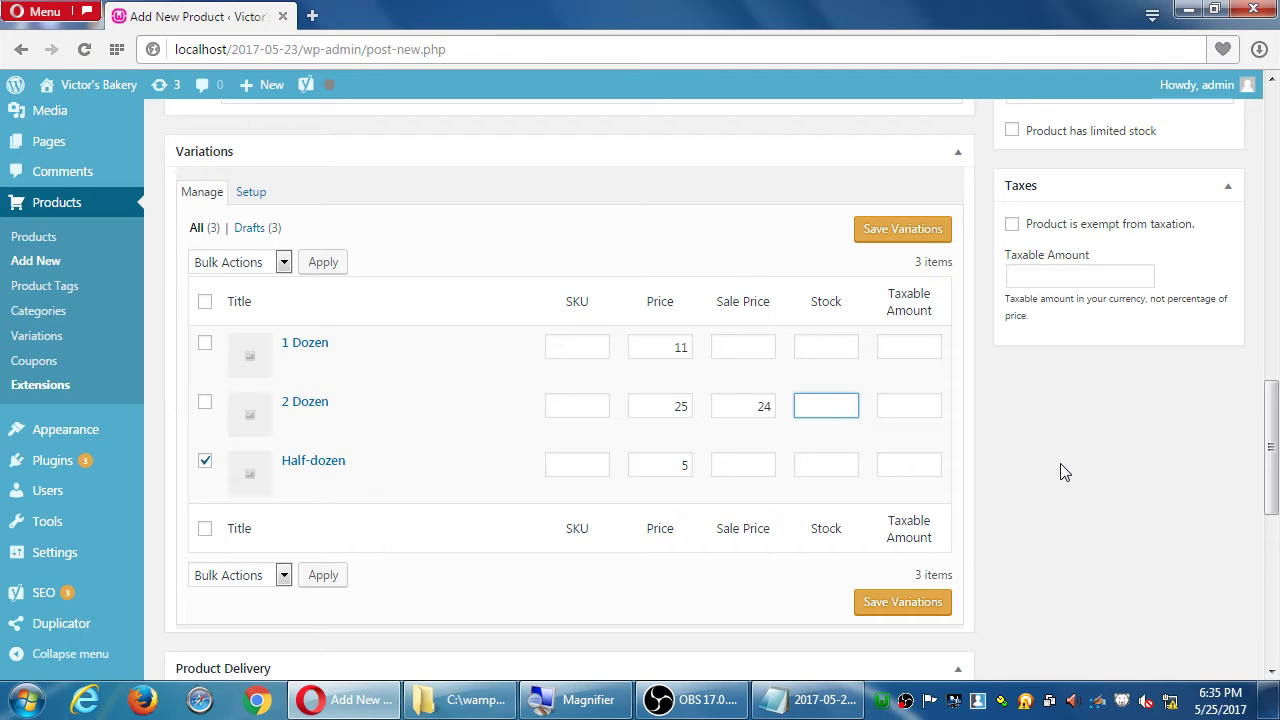
click(1046, 472)
click(915, 604)
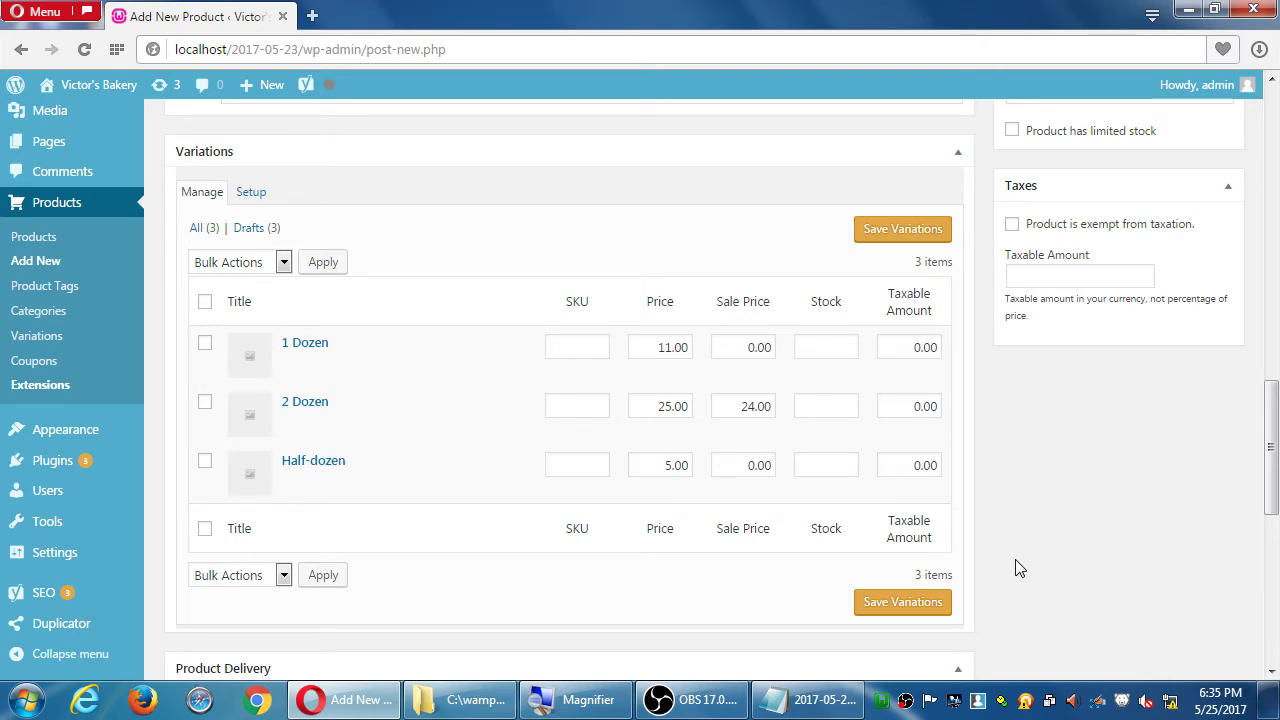
Publish the Strawberry Lollipop product and open the Shop page on the live site.
scroll(1017, 568, up, 15)
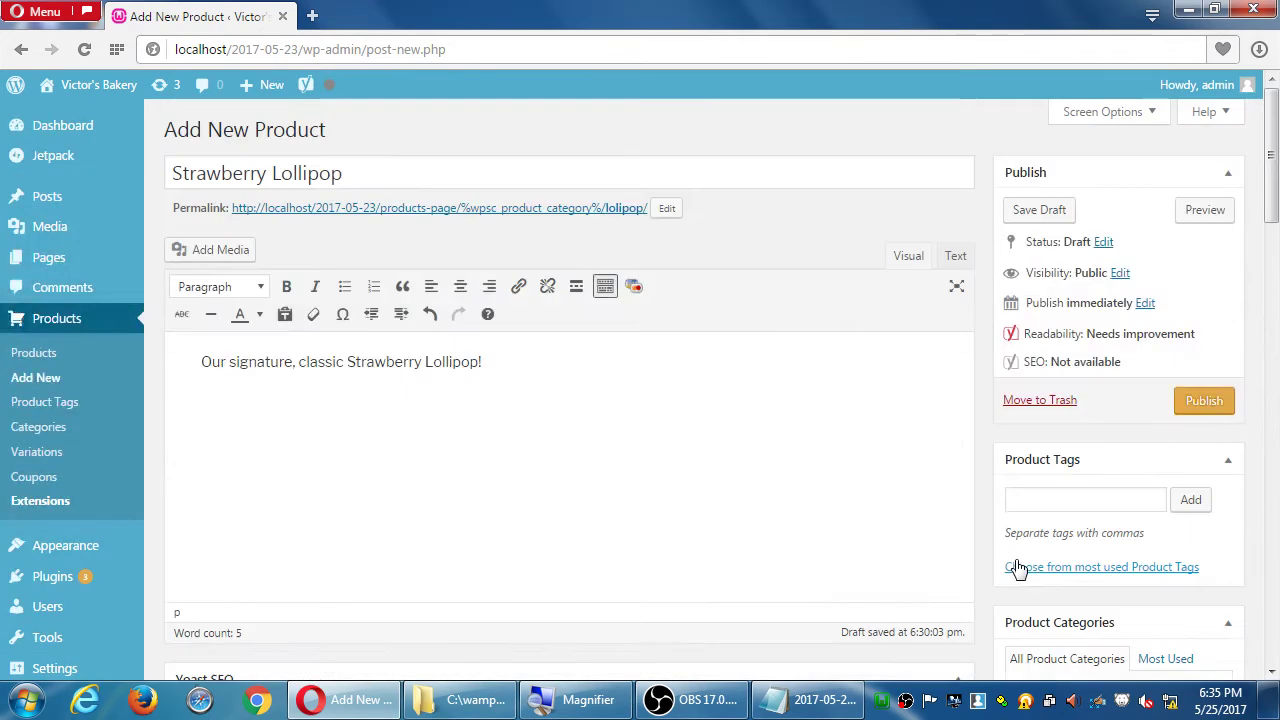
click(1203, 412)
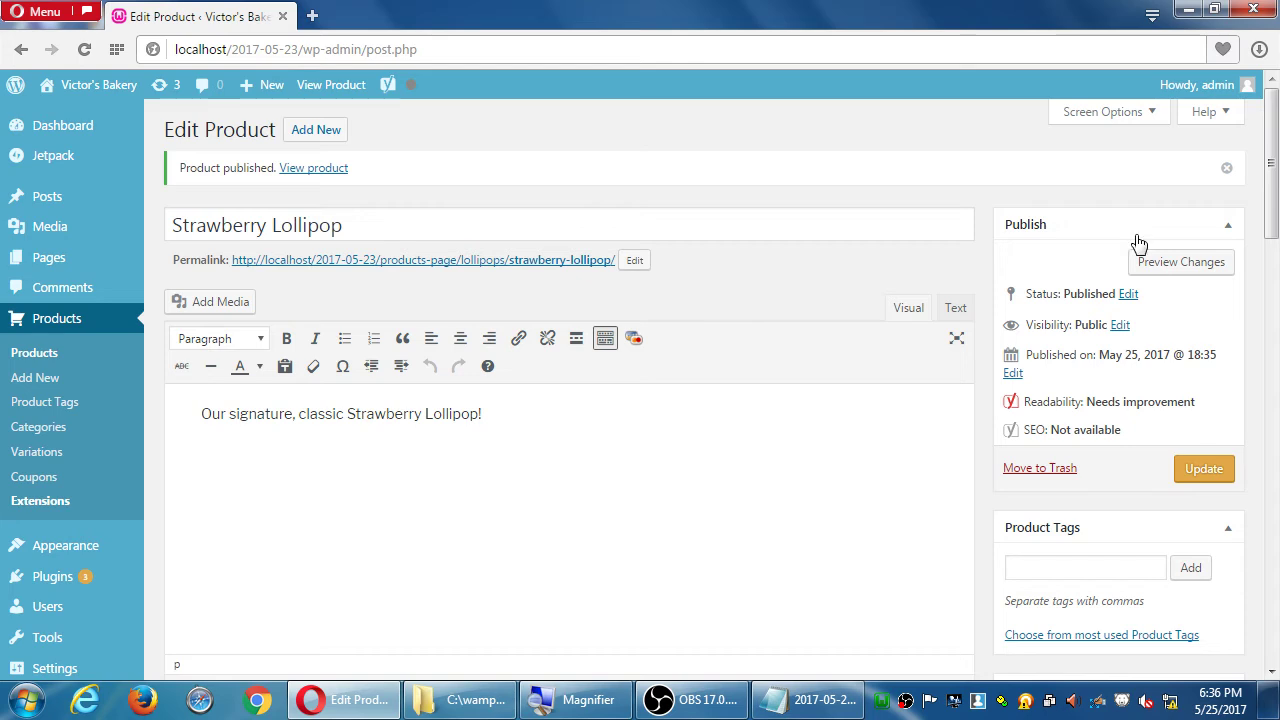
mouse_move(76, 92)
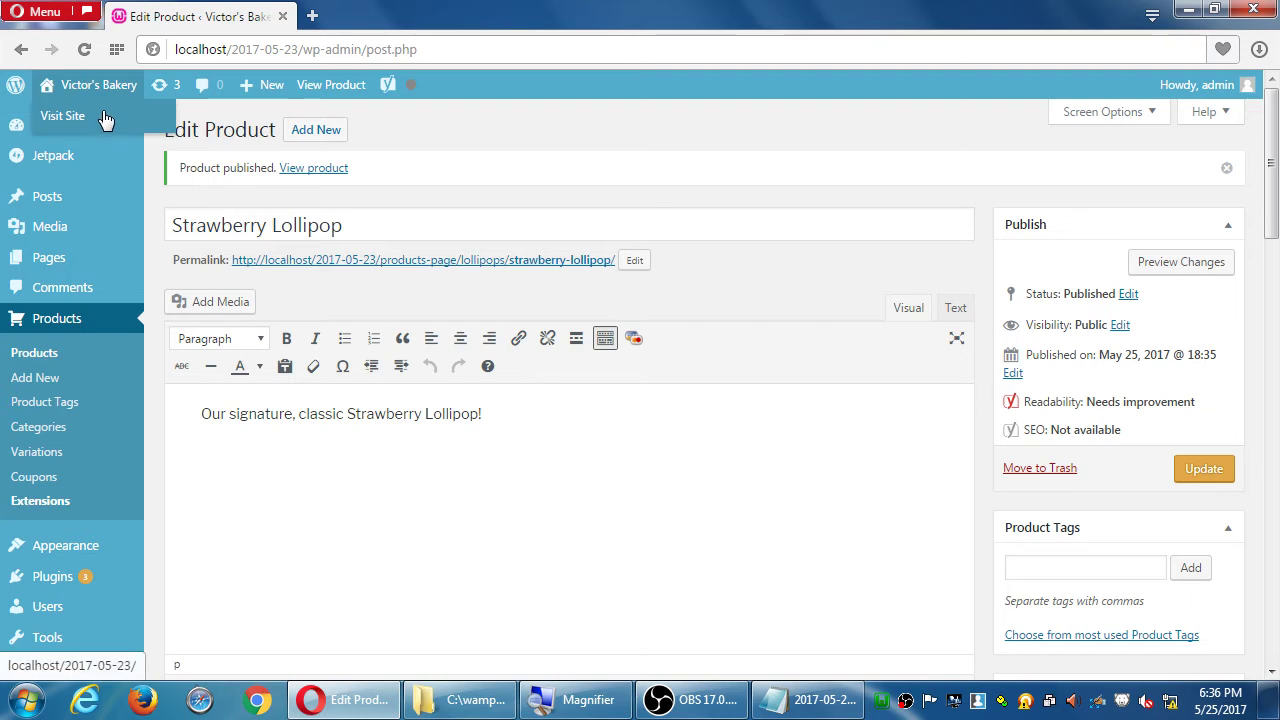
click(101, 112)
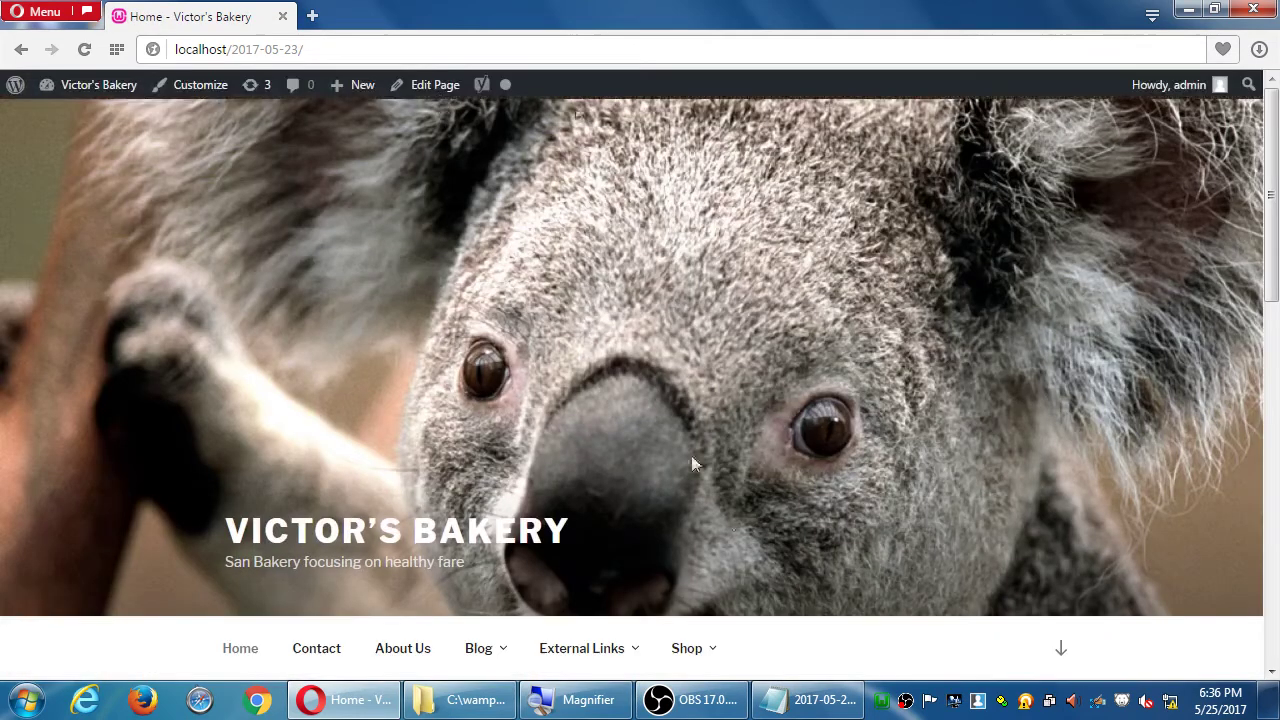
click(682, 648)
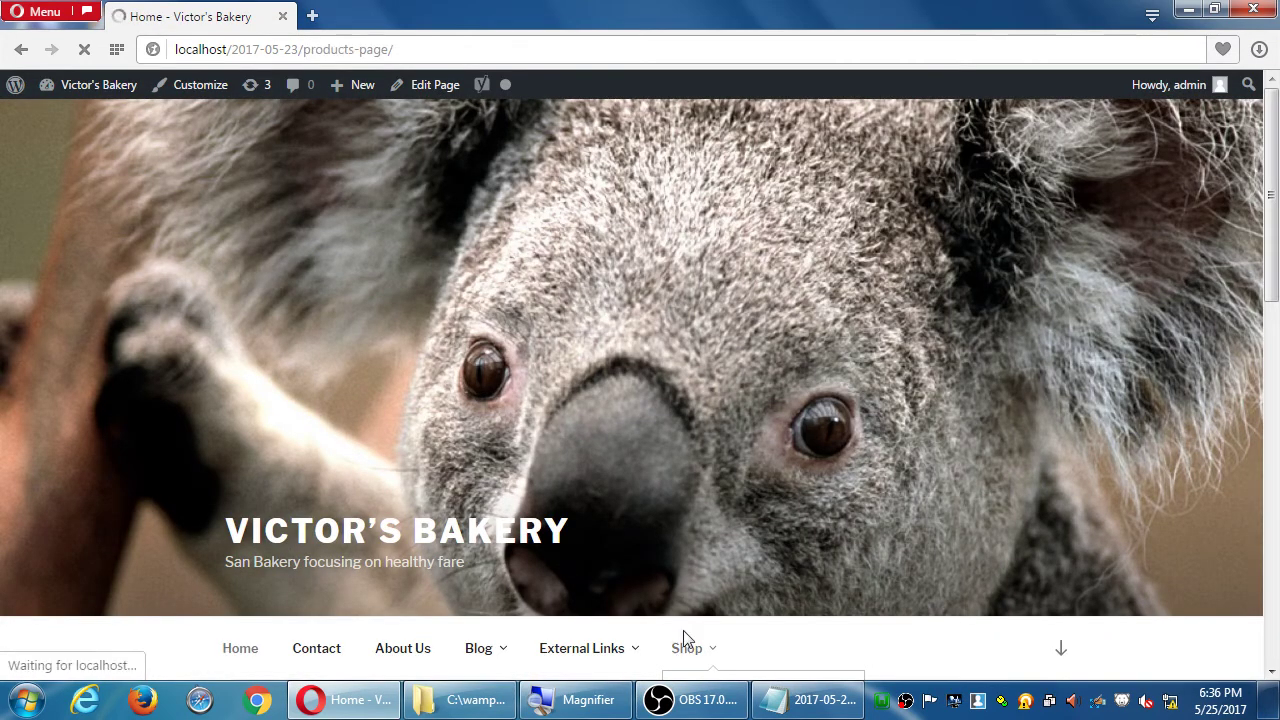
Look through the products page for the Strawberry Lollipop listing and examine the choices of its Batch option.
scroll(688, 436, down, 1)
scroll(688, 436, down, 10)
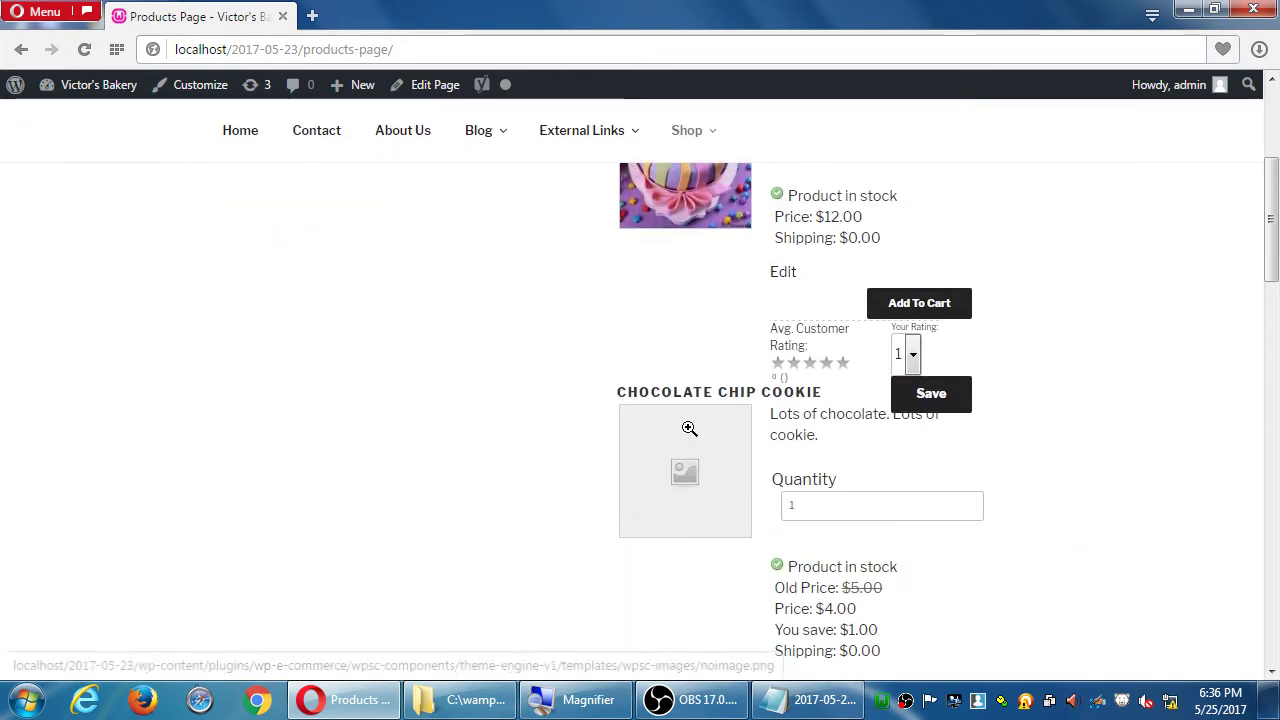
scroll(689, 428, down, 7)
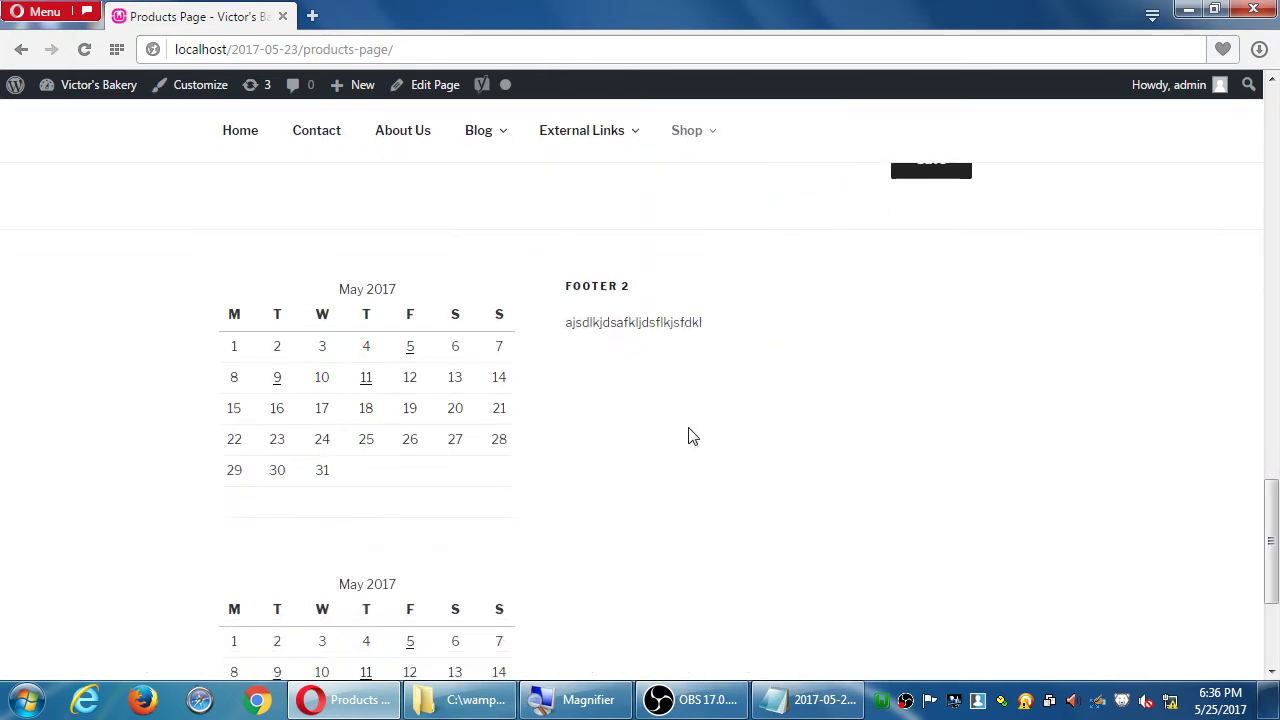
scroll(689, 428, up, 8)
scroll(689, 428, up, 12)
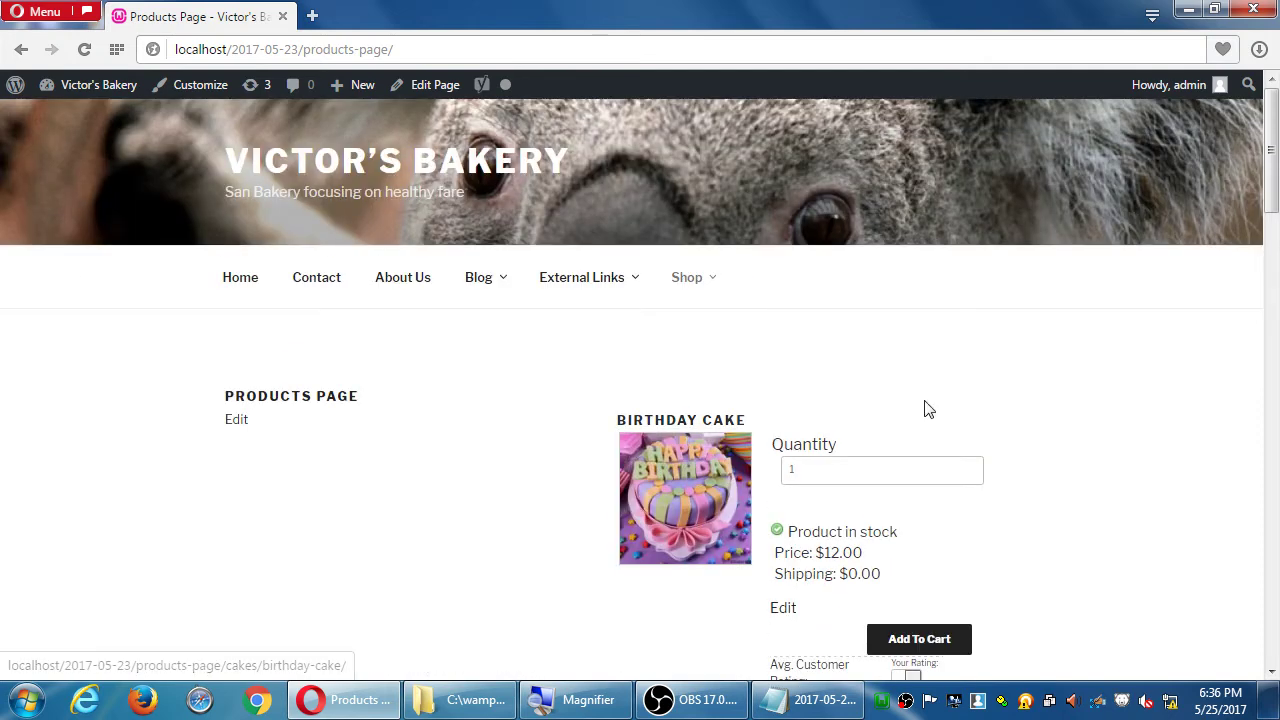
scroll(1208, 484, down, 12)
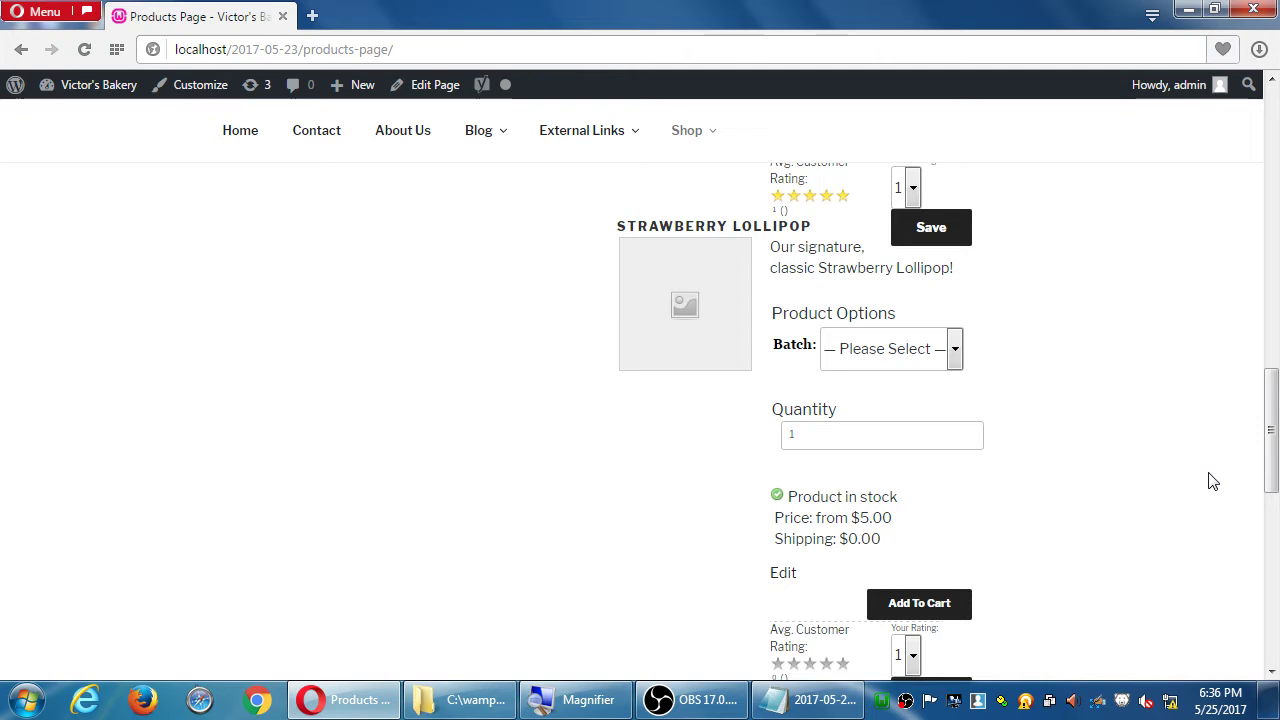
scroll(1208, 481, down, 1)
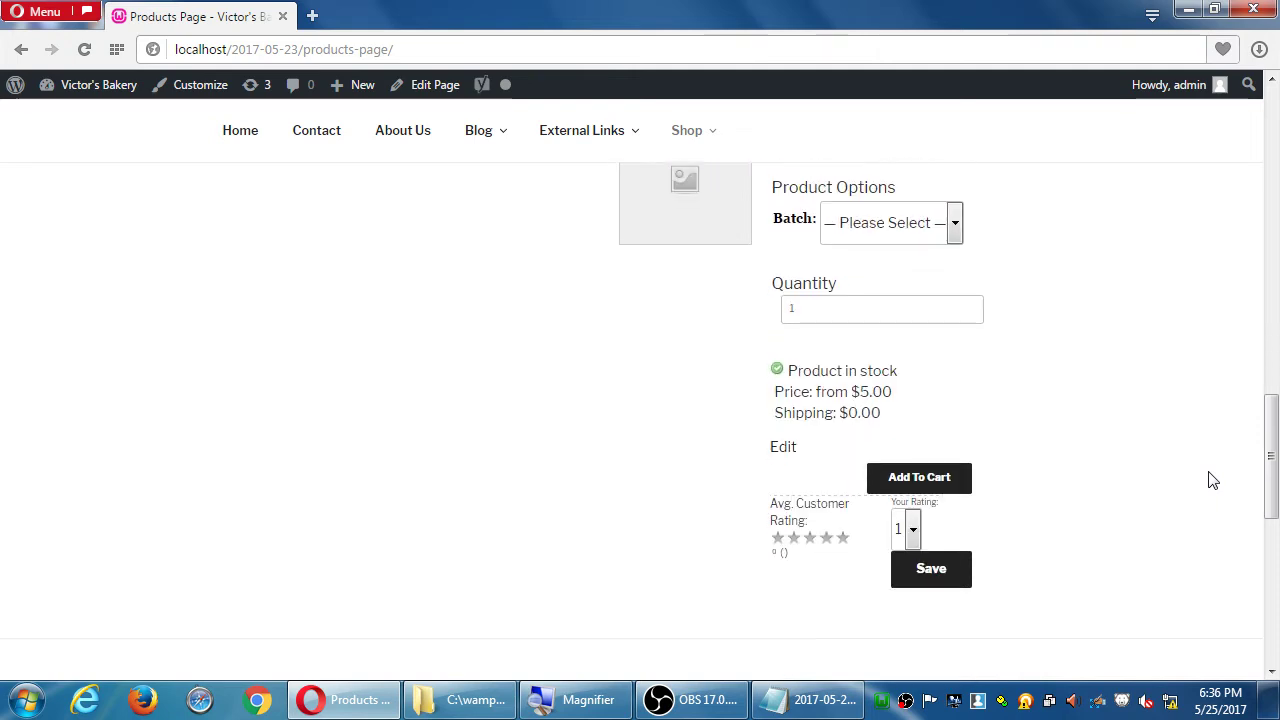
scroll(1208, 481, up, 2)
scroll(1208, 481, down, 1)
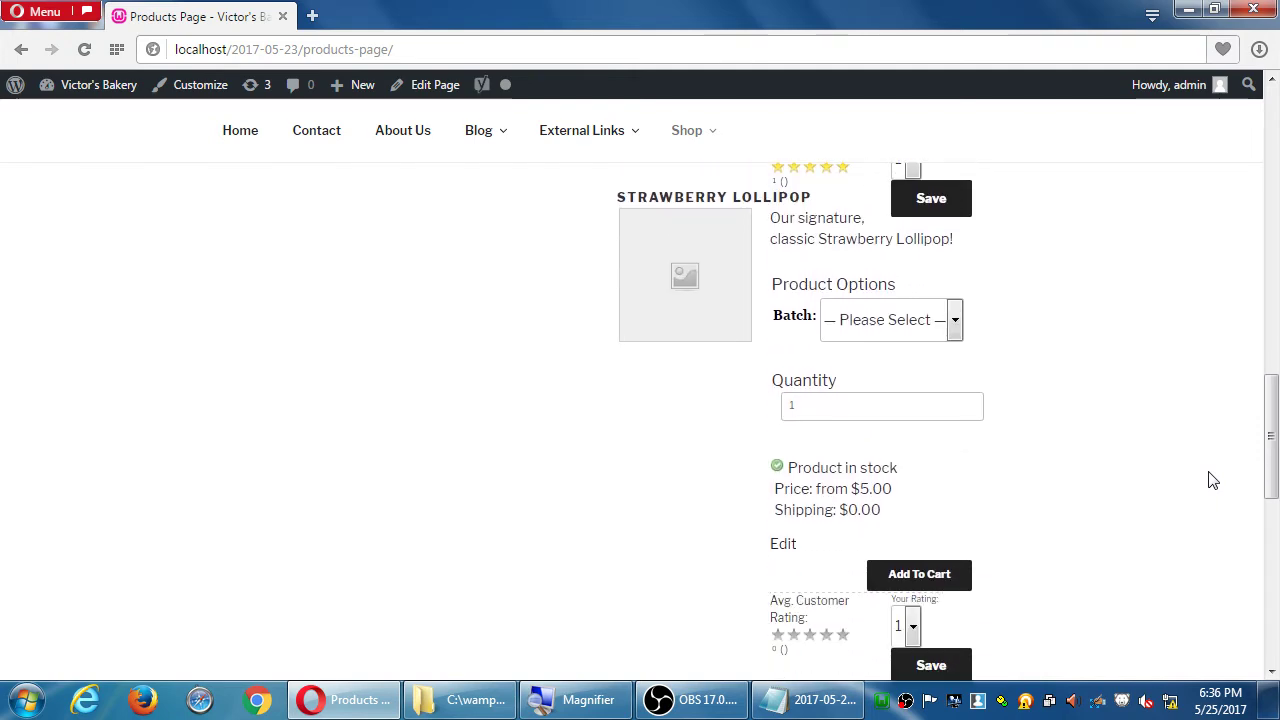
scroll(1208, 481, up, 10)
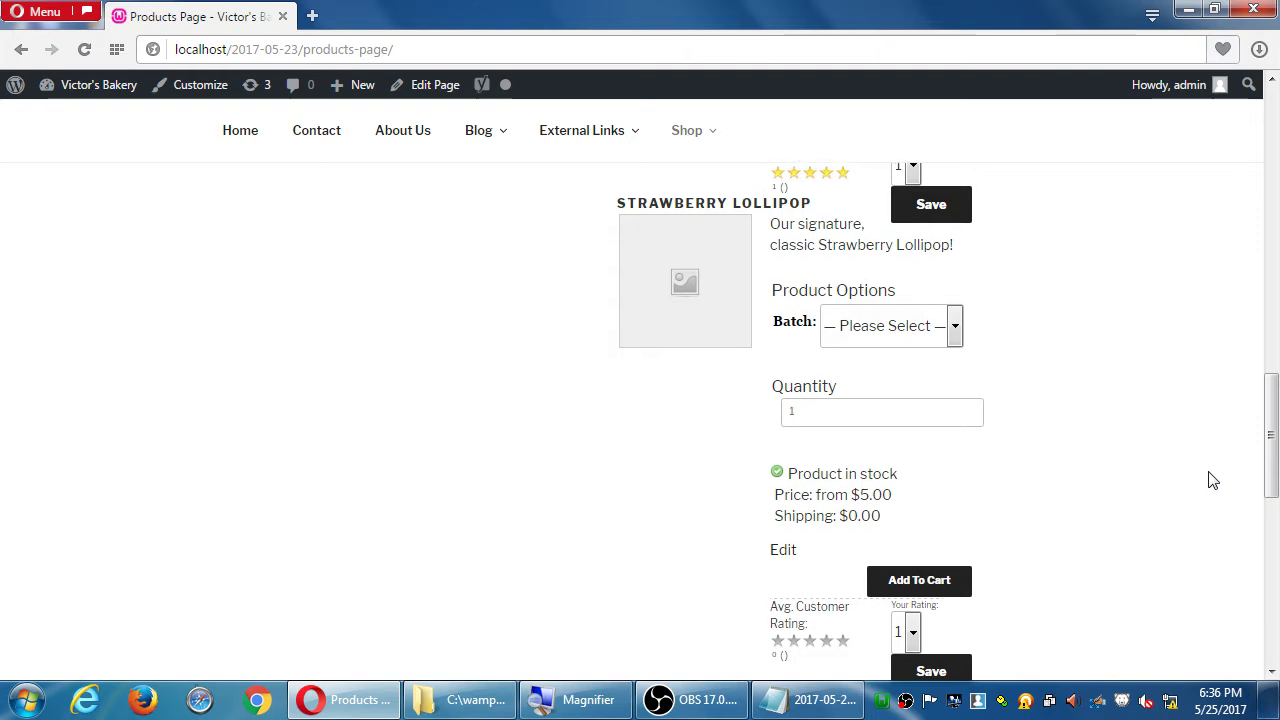
mouse_move(710, 289)
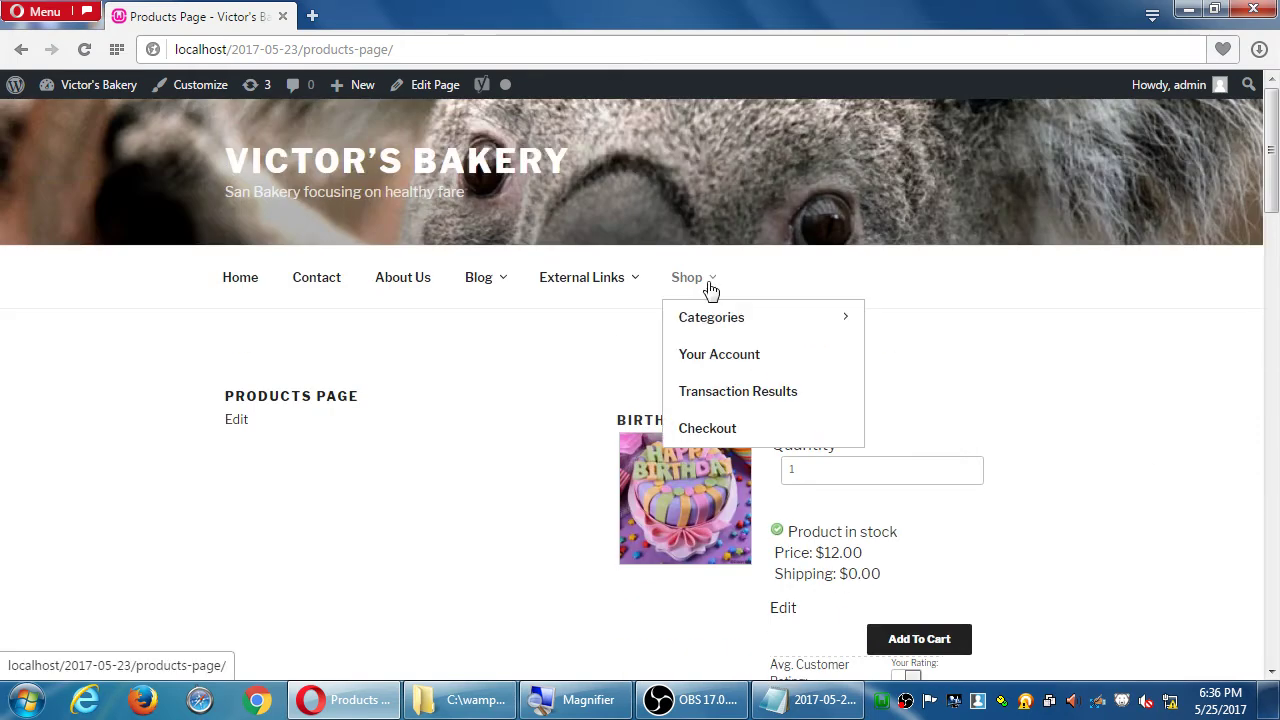
mouse_move(700, 328)
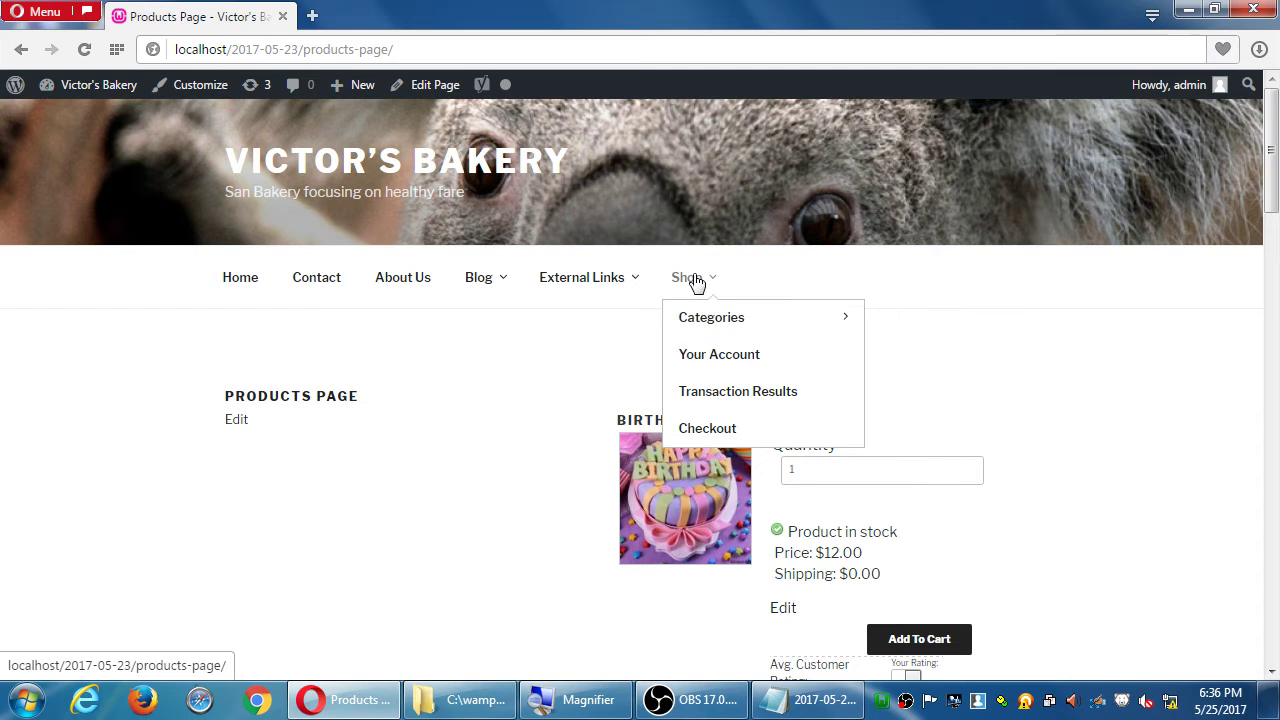
scroll(1106, 466, down, 10)
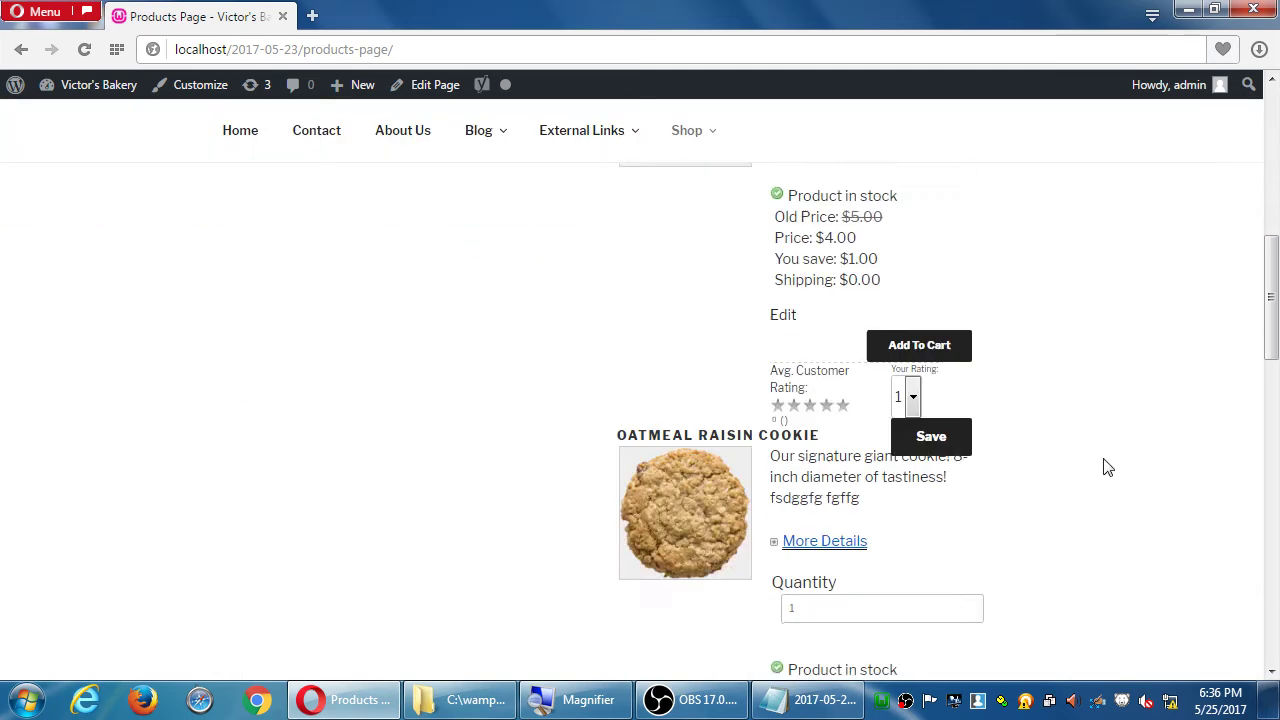
scroll(1106, 466, down, 3)
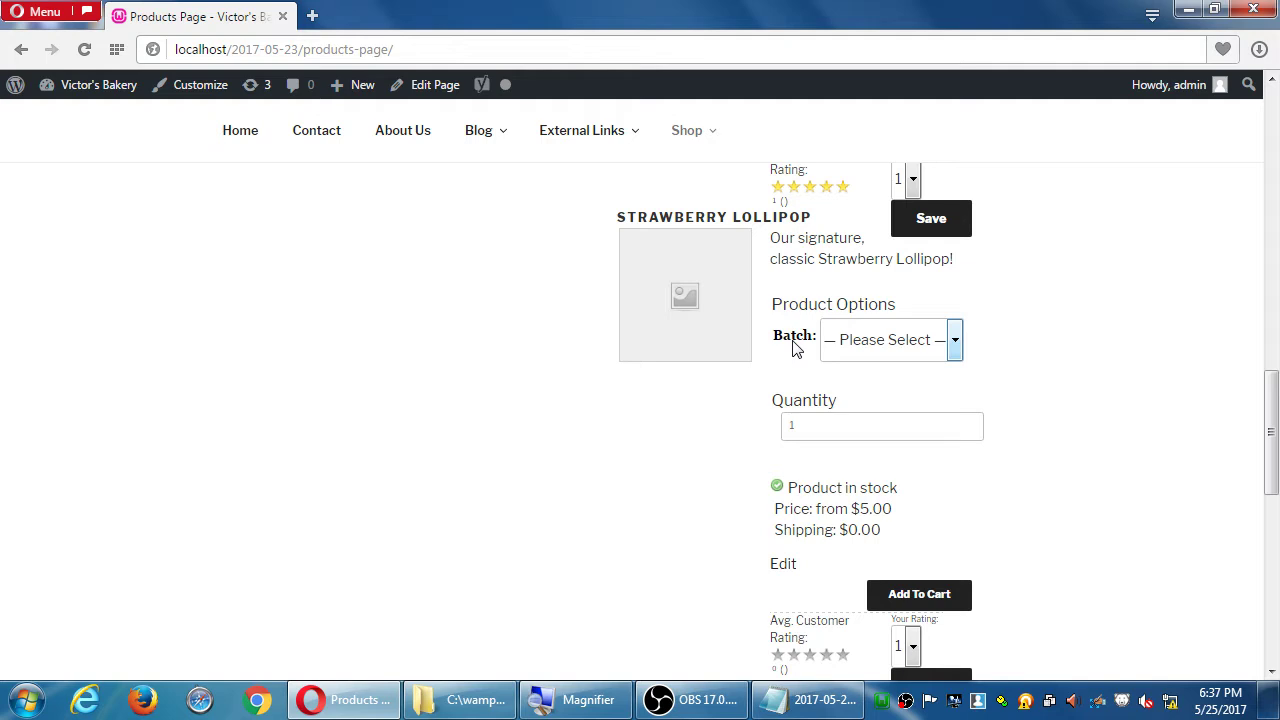
click(840, 342)
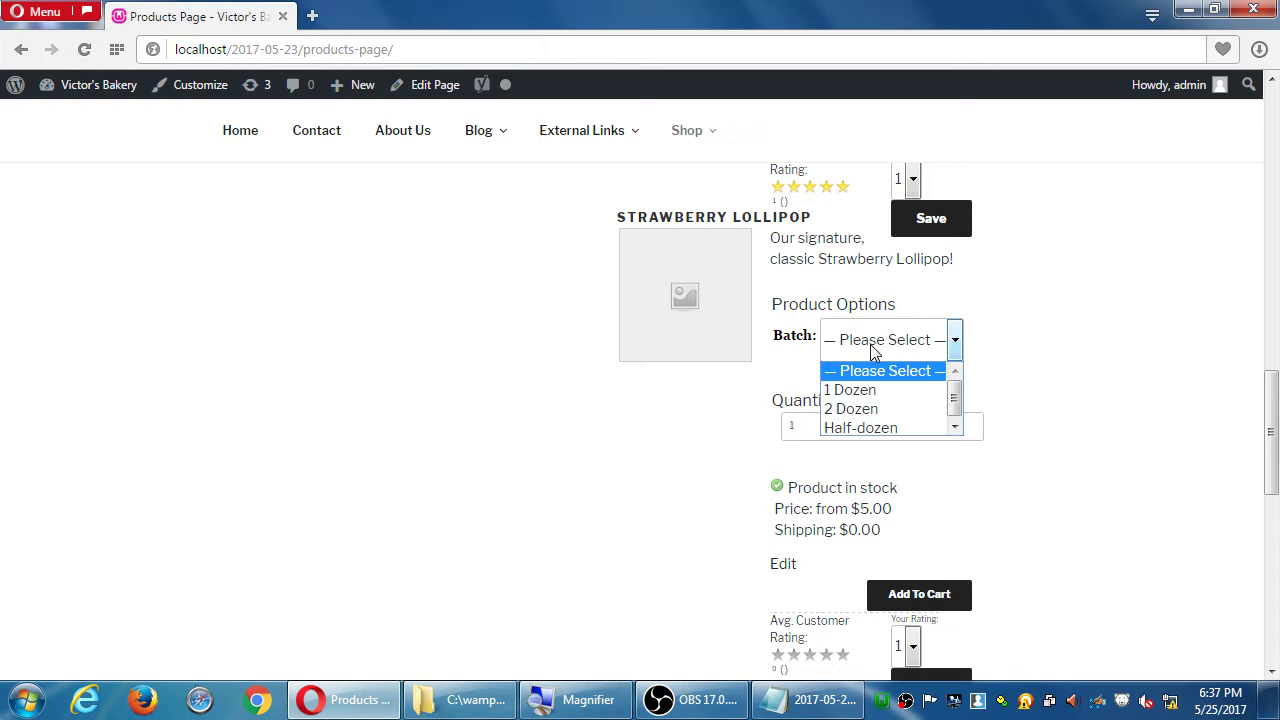
click(1158, 358)
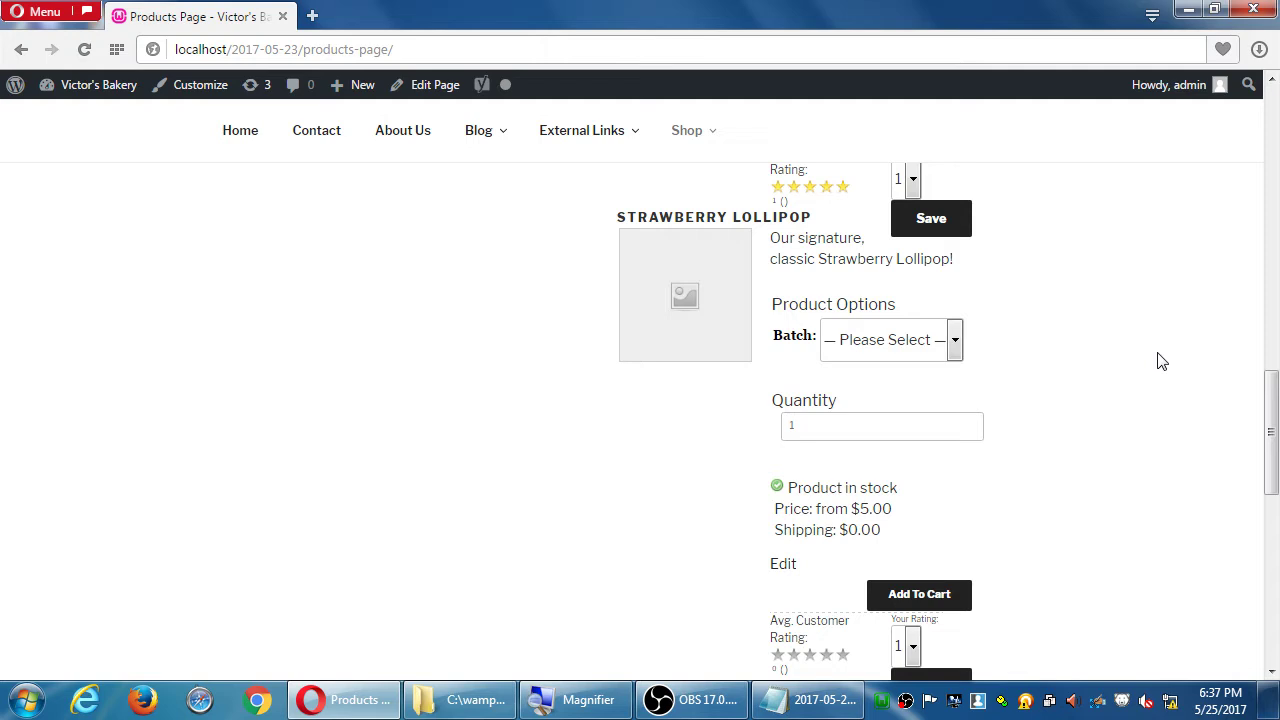
click(881, 702)
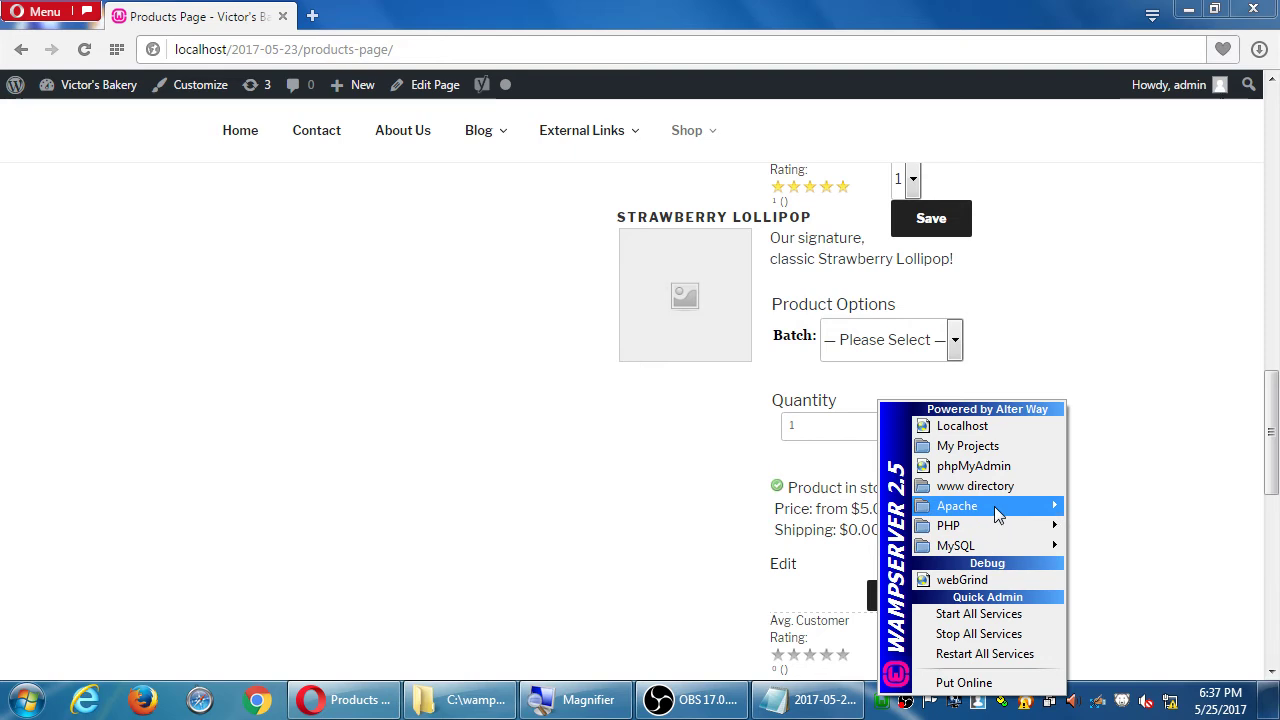
mouse_move(994, 506)
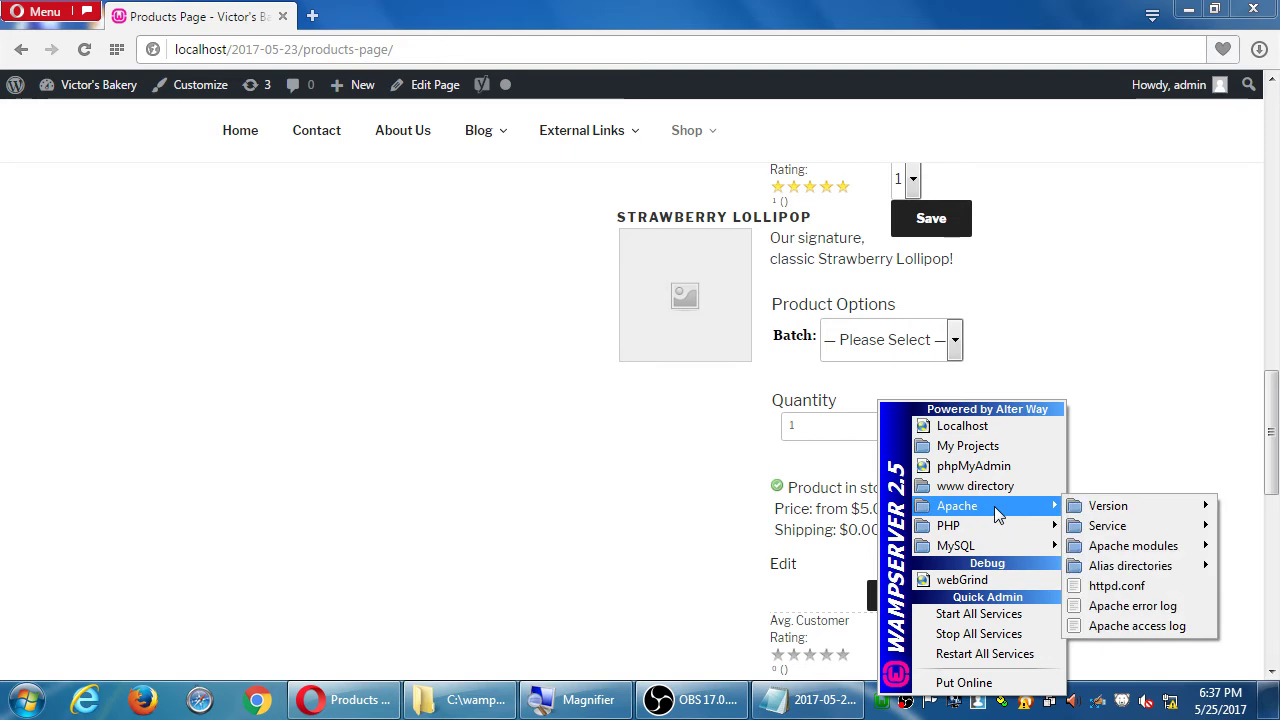
click(1172, 321)
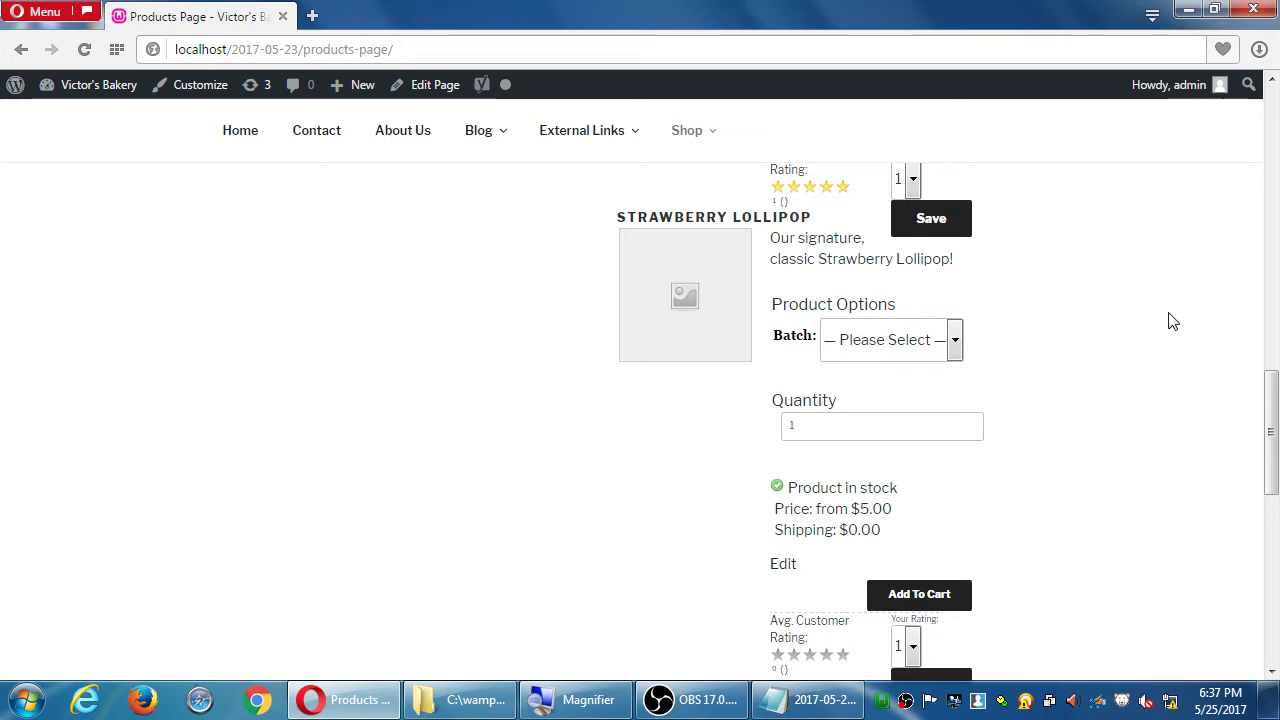
Choose Half-dozen, 1 Dozen and 2 Dozen in turn as the Strawberry Lollipop's Batch to check the price of each.
click(935, 340)
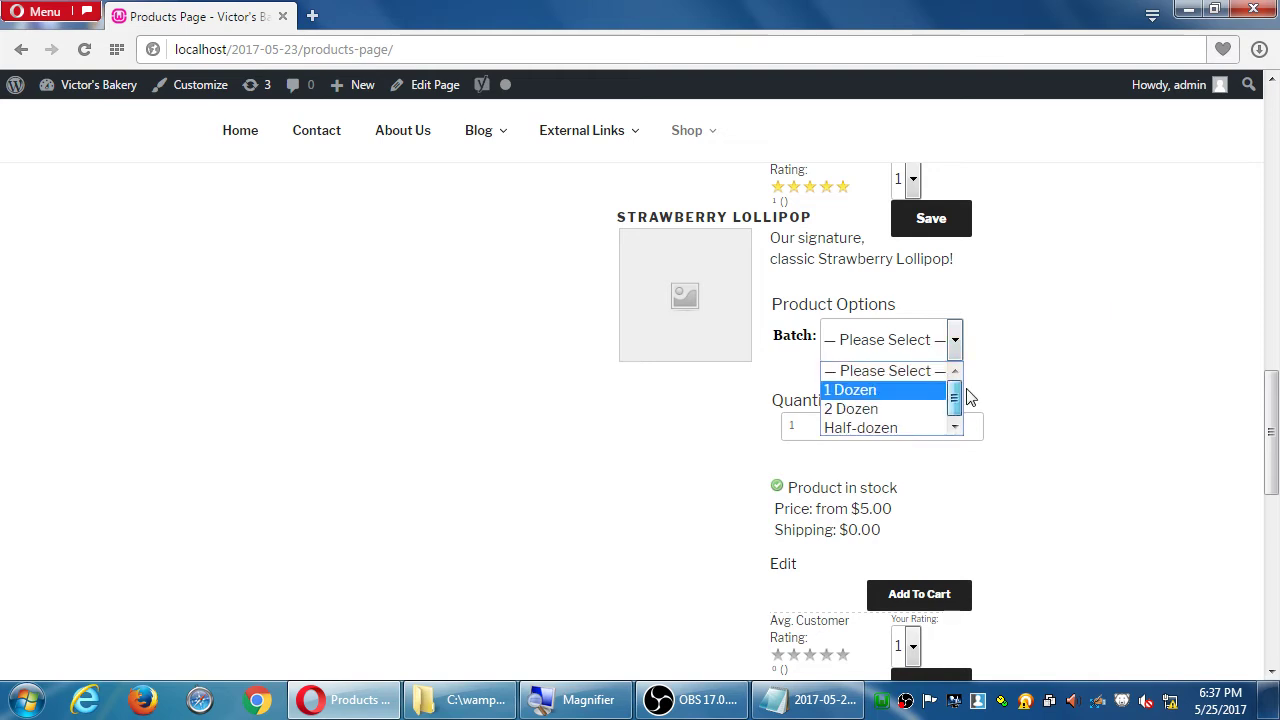
click(909, 428)
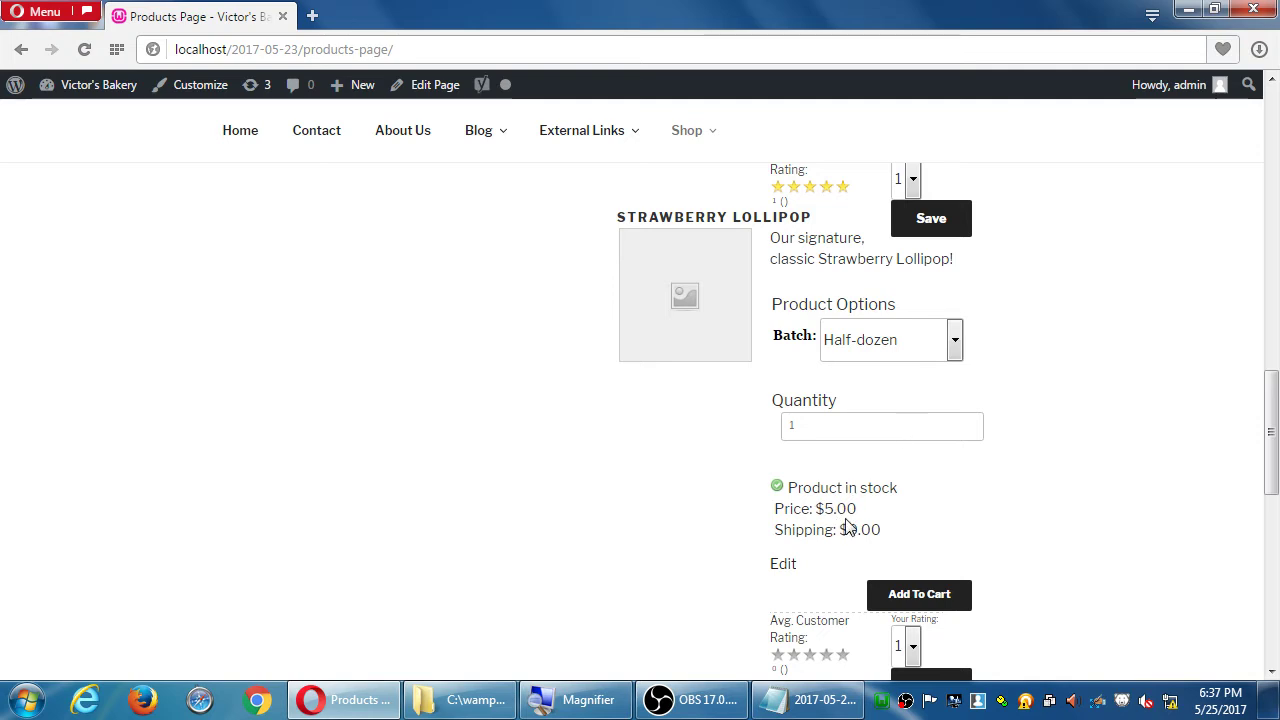
click(869, 354)
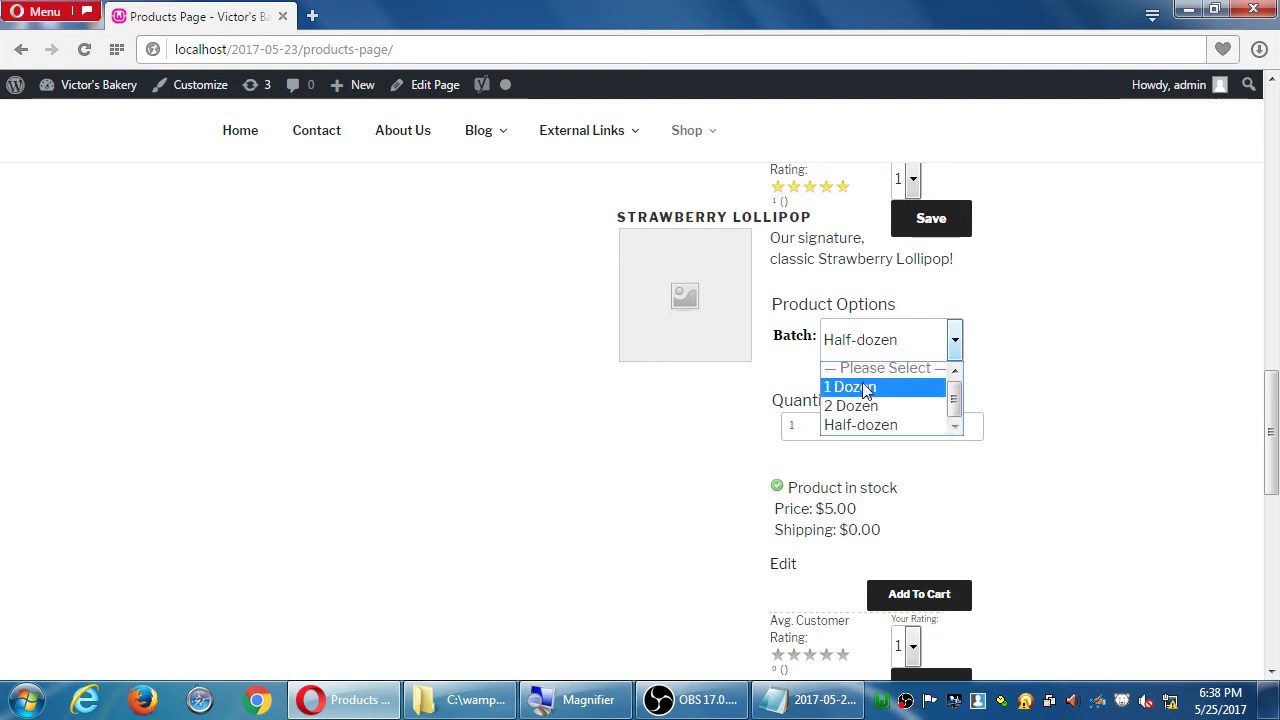
click(864, 390)
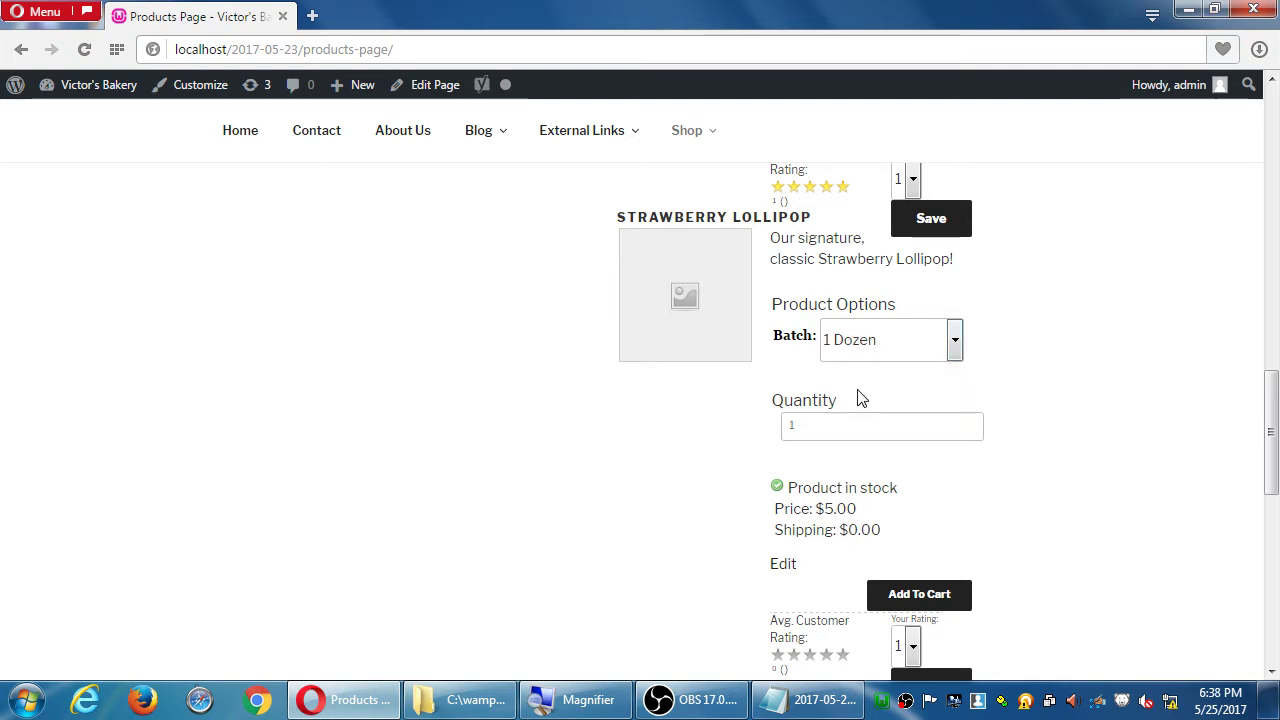
click(936, 350)
click(930, 408)
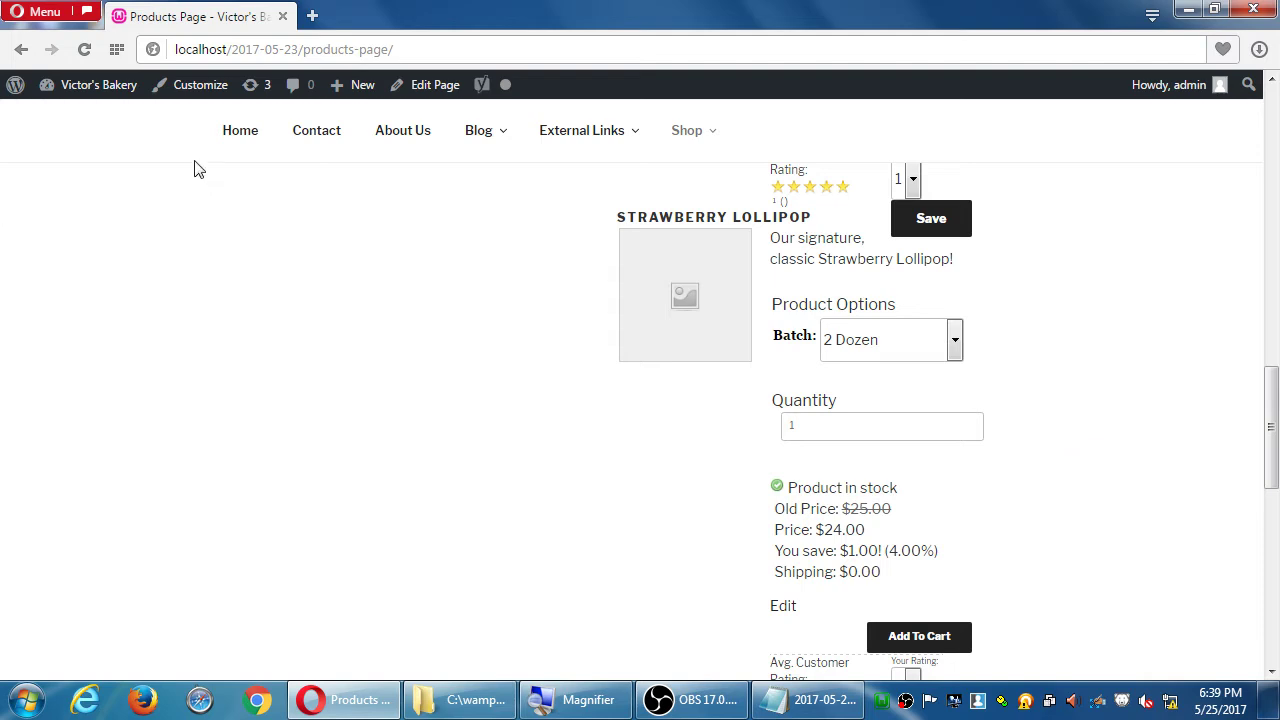
Return to the site's admin dashboard and open the product Variations page.
mouse_move(356, 88)
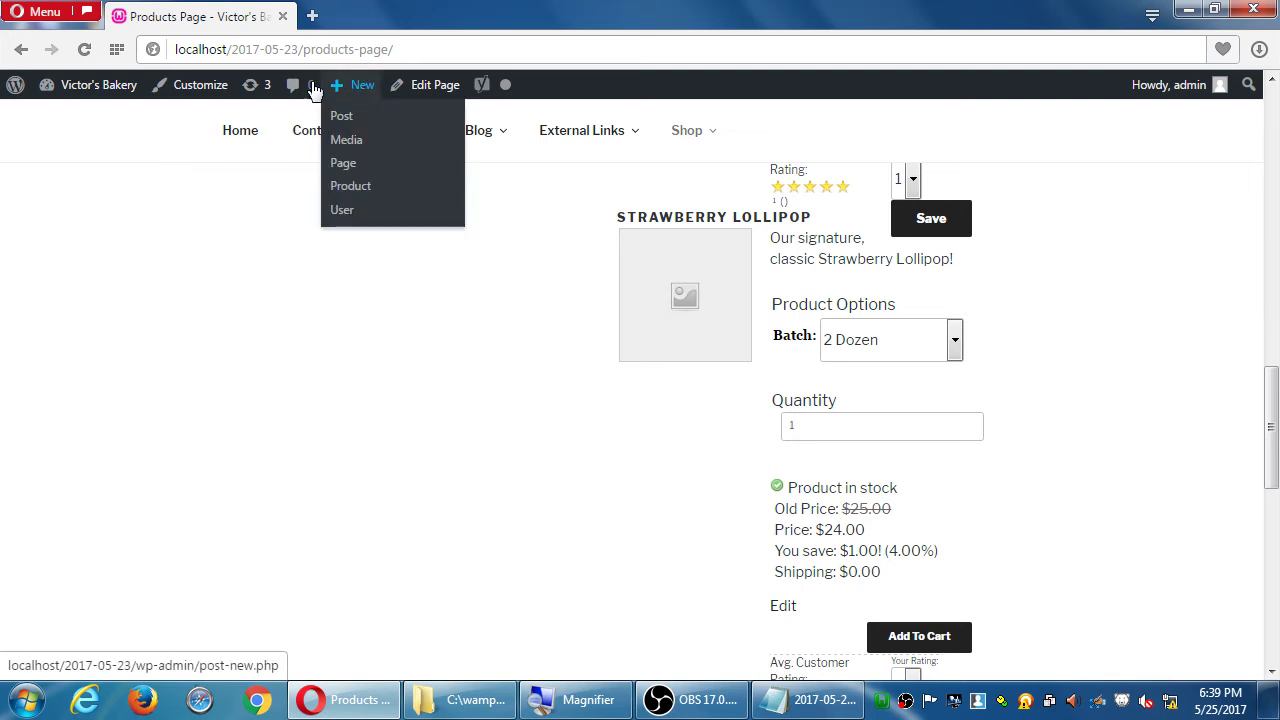
mouse_move(100, 90)
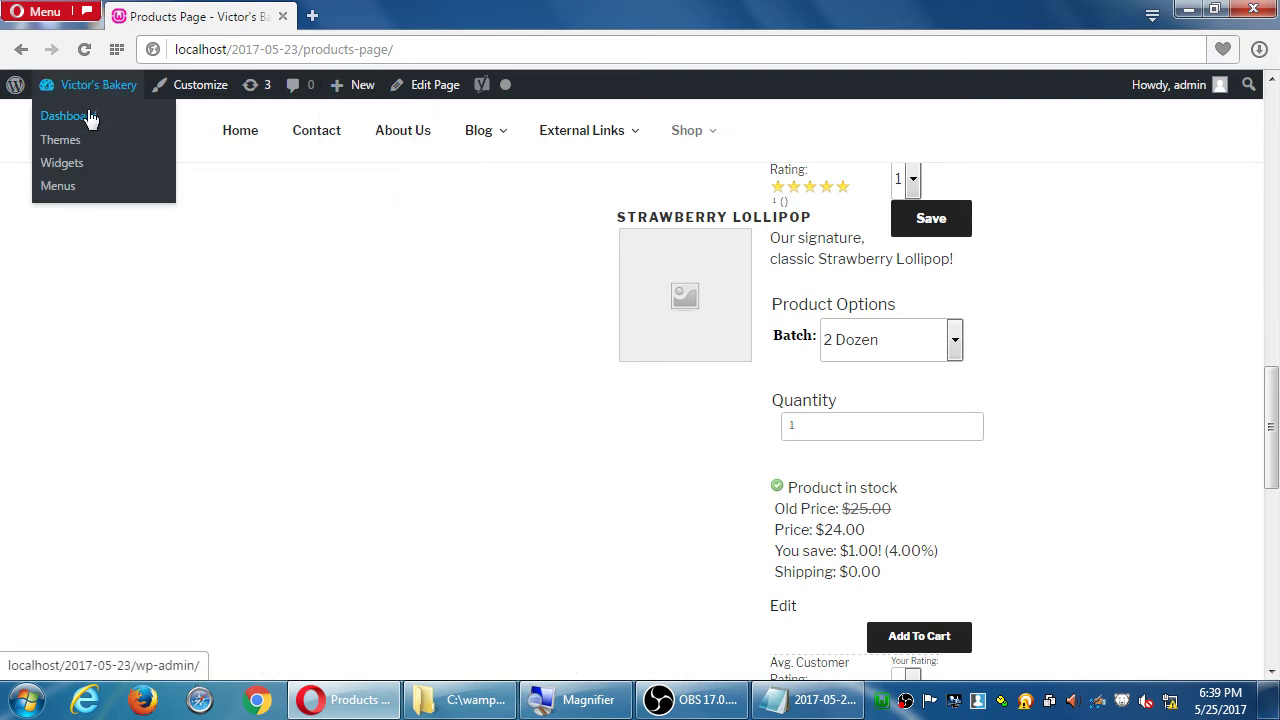
click(90, 117)
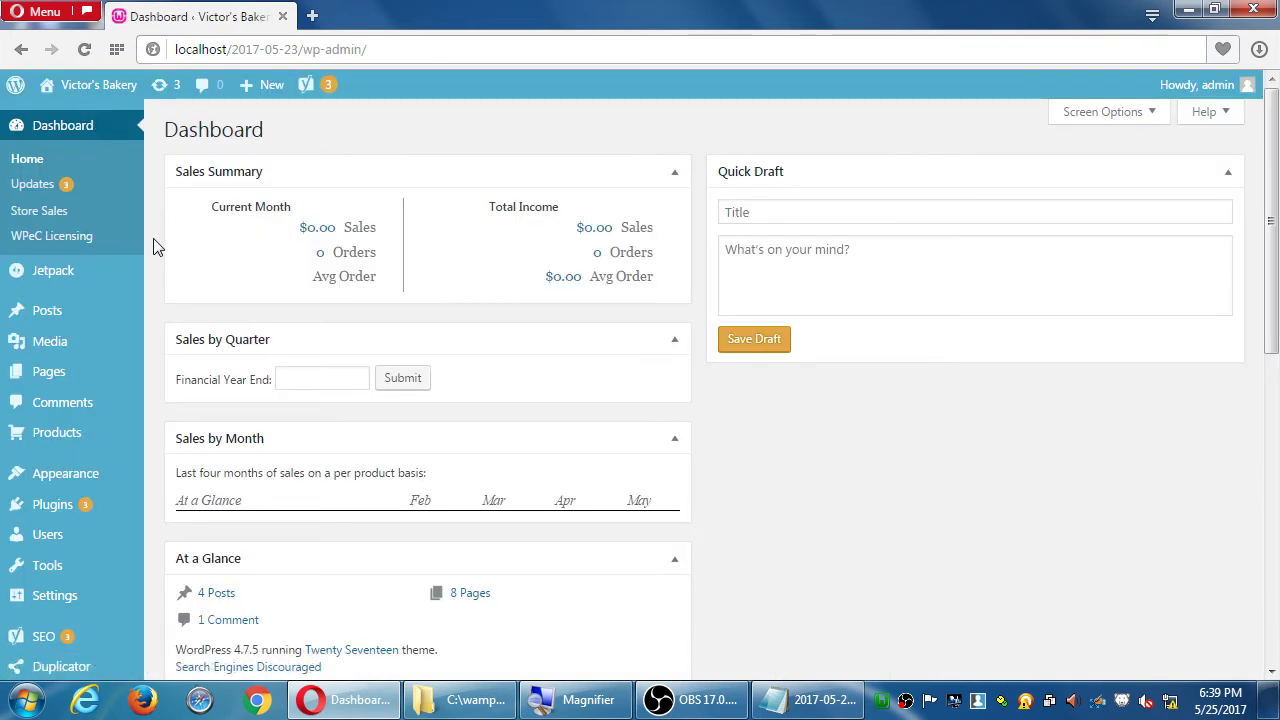
mouse_move(85, 583)
scroll(85, 583, down, 2)
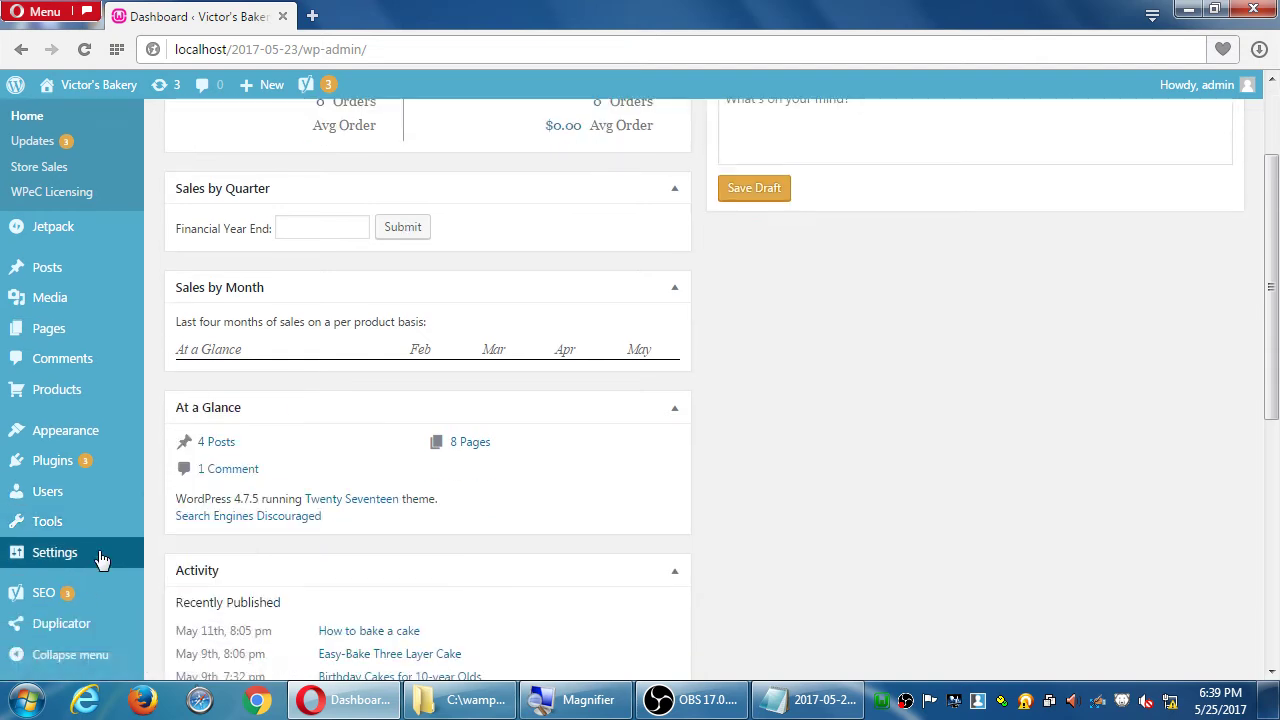
mouse_move(103, 333)
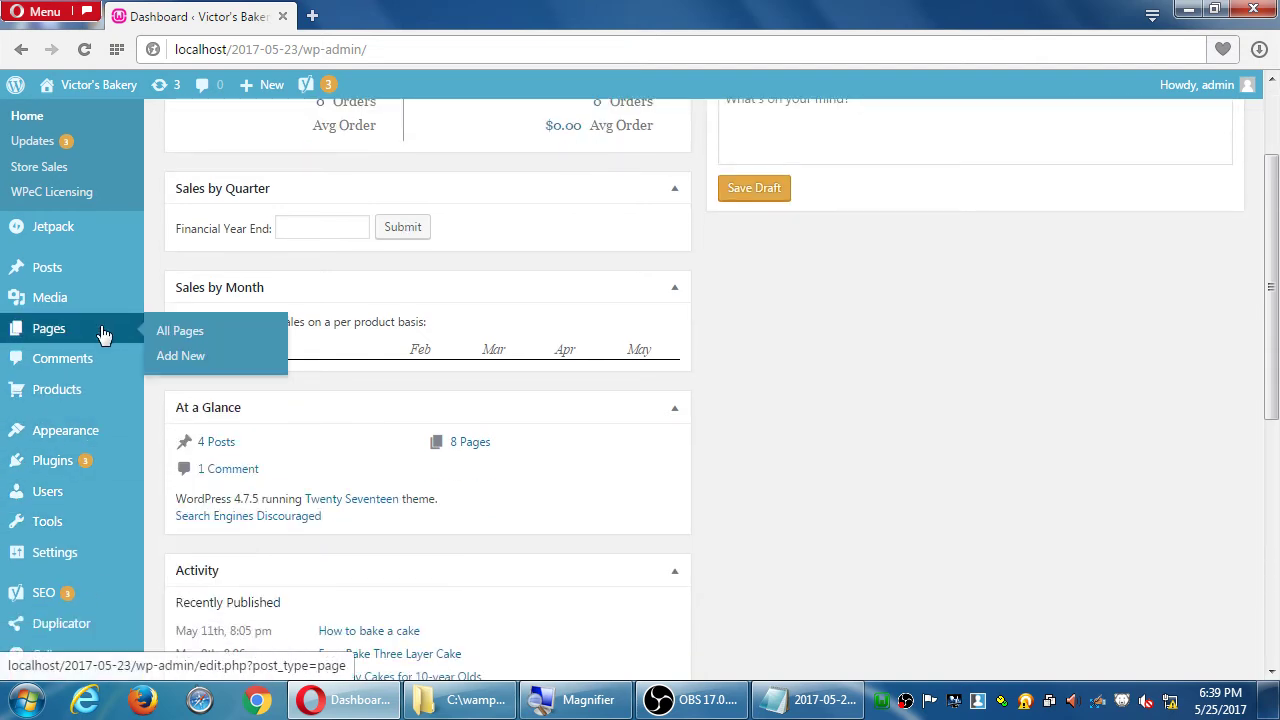
mouse_move(100, 391)
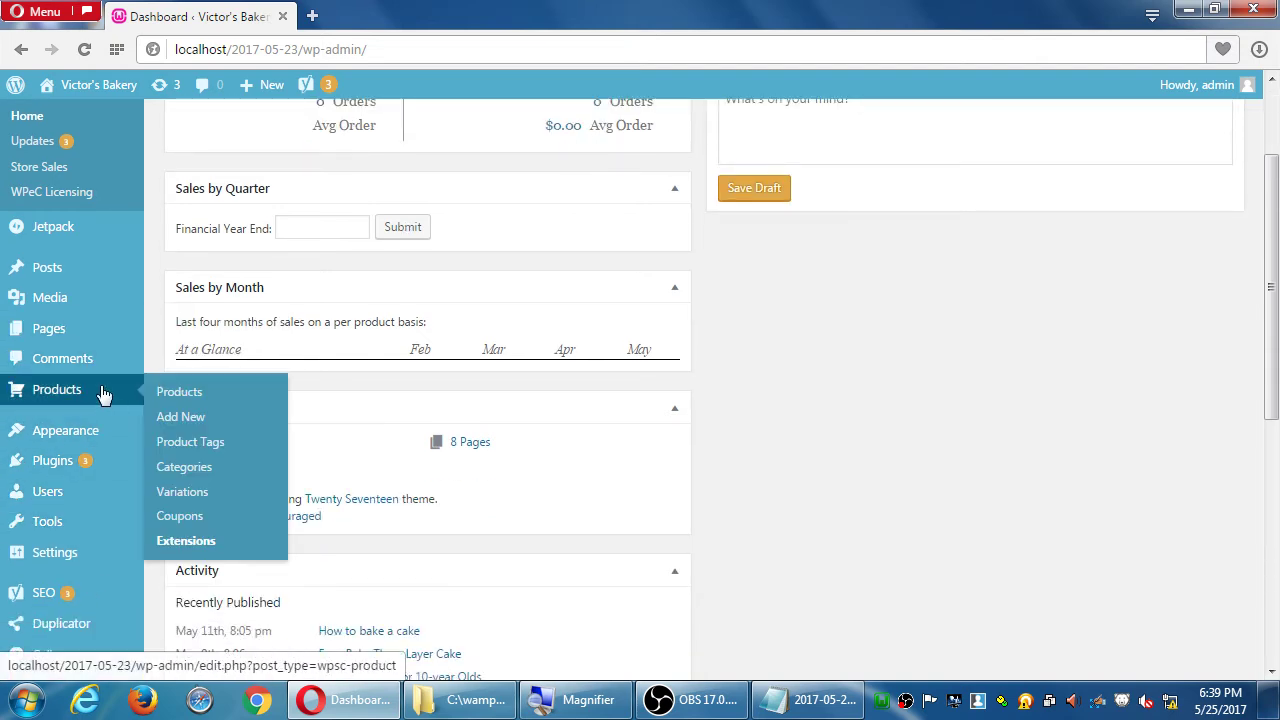
click(198, 494)
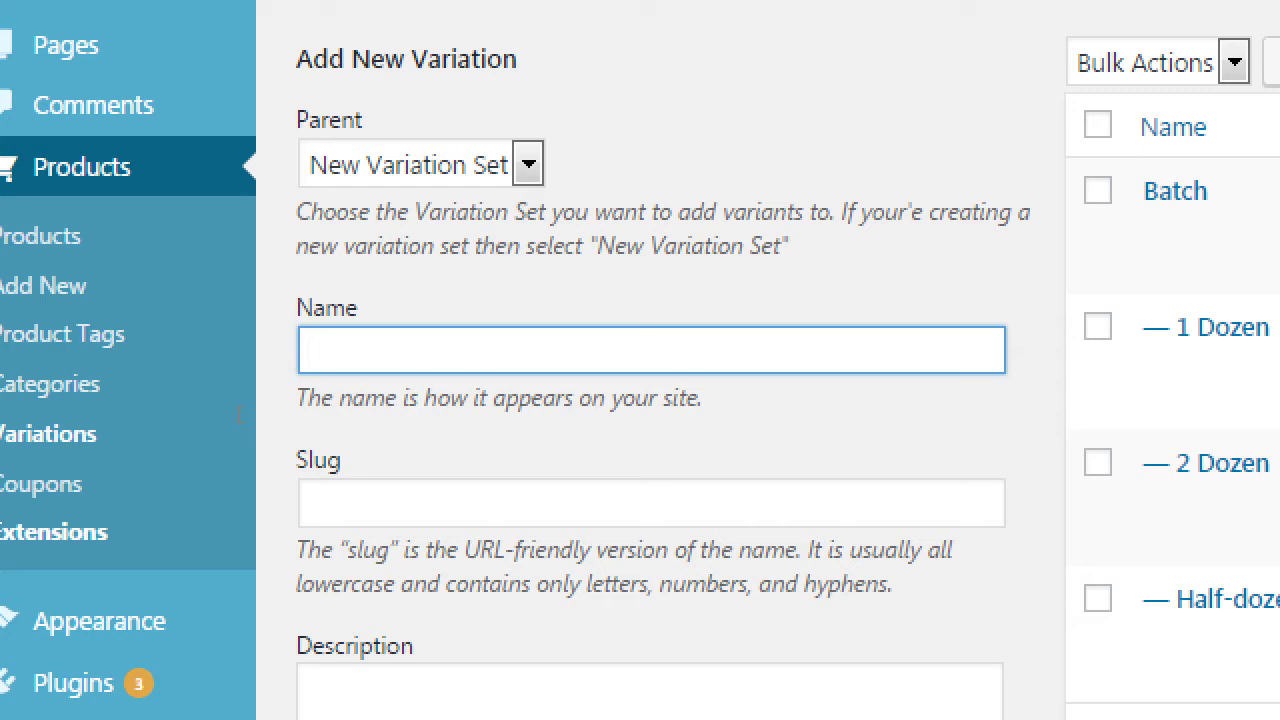
Add a new variation set named Character with the description "Pick your favorite character!".
text(Character)
key(Tab)
key(Tab)
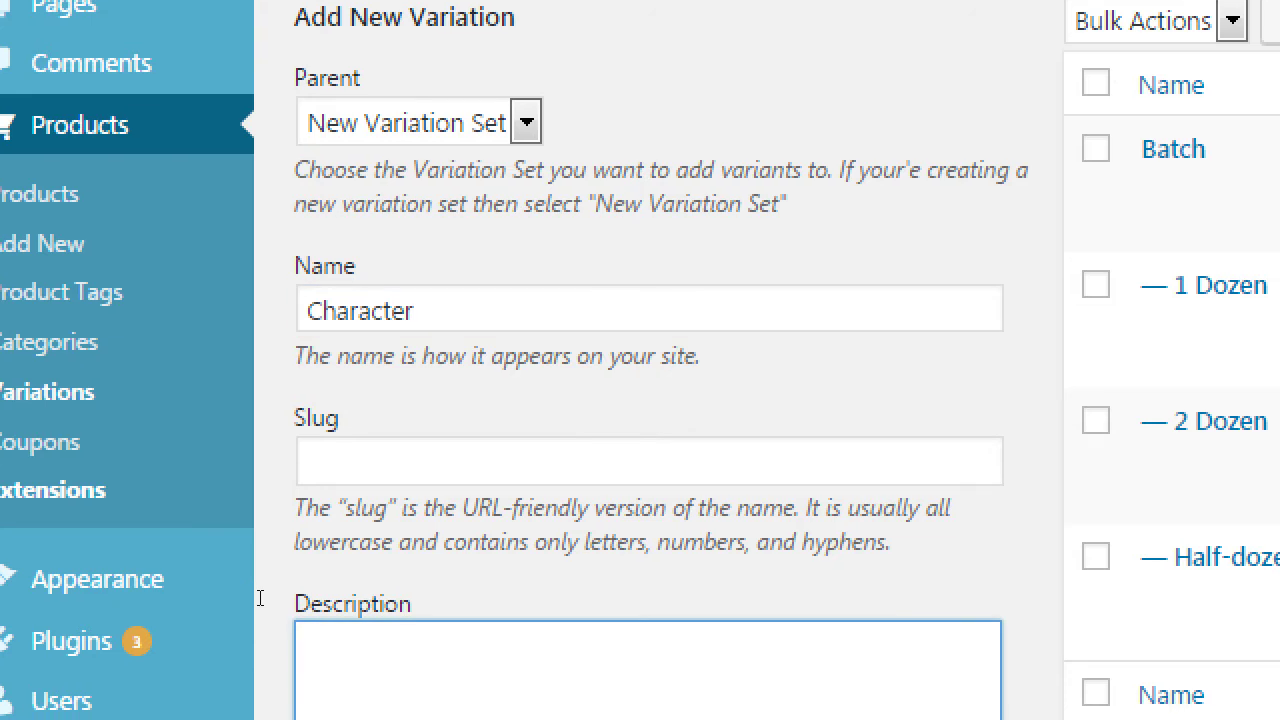
text(Pick your favorit)
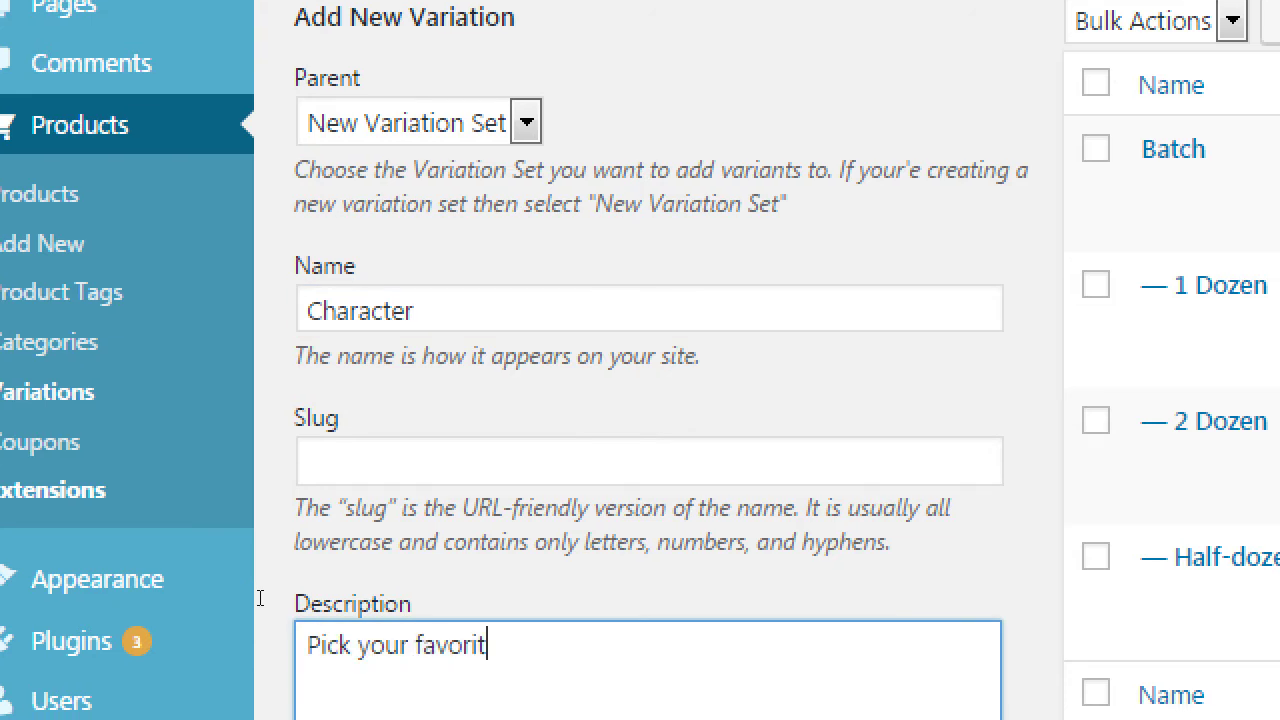
text(e chara)
key(BackSpace)
text(ract)
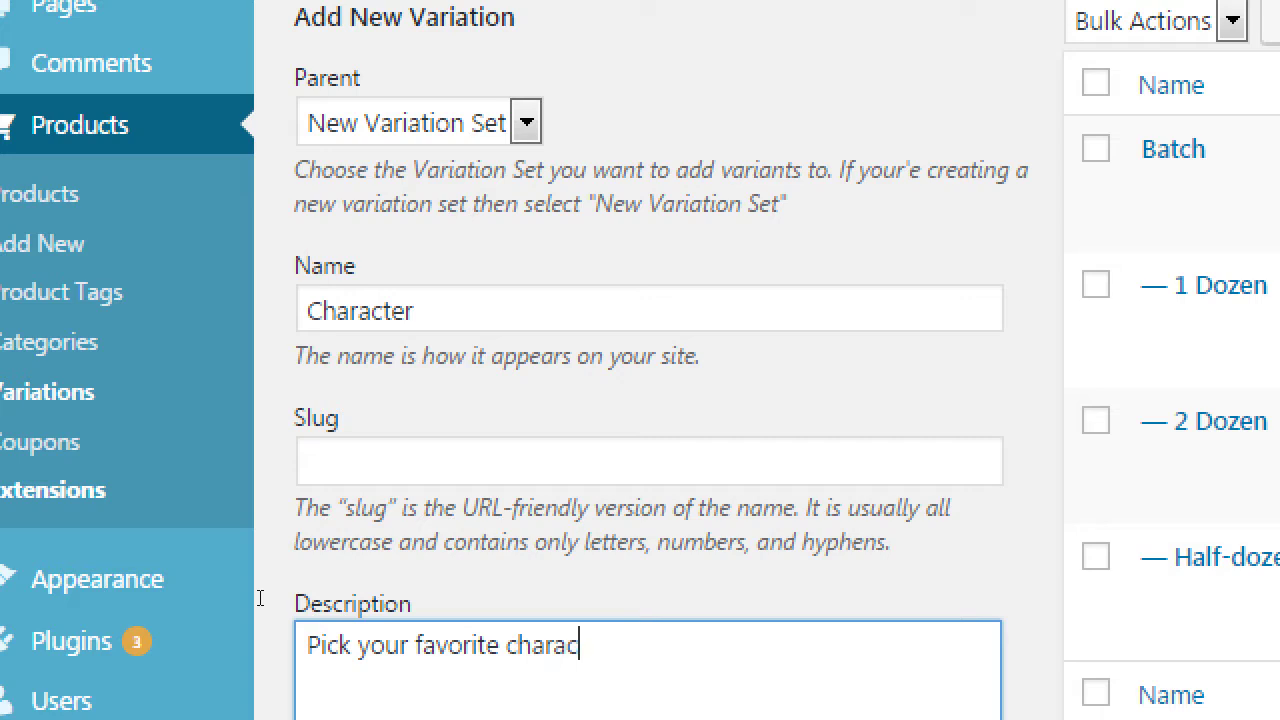
text(er)
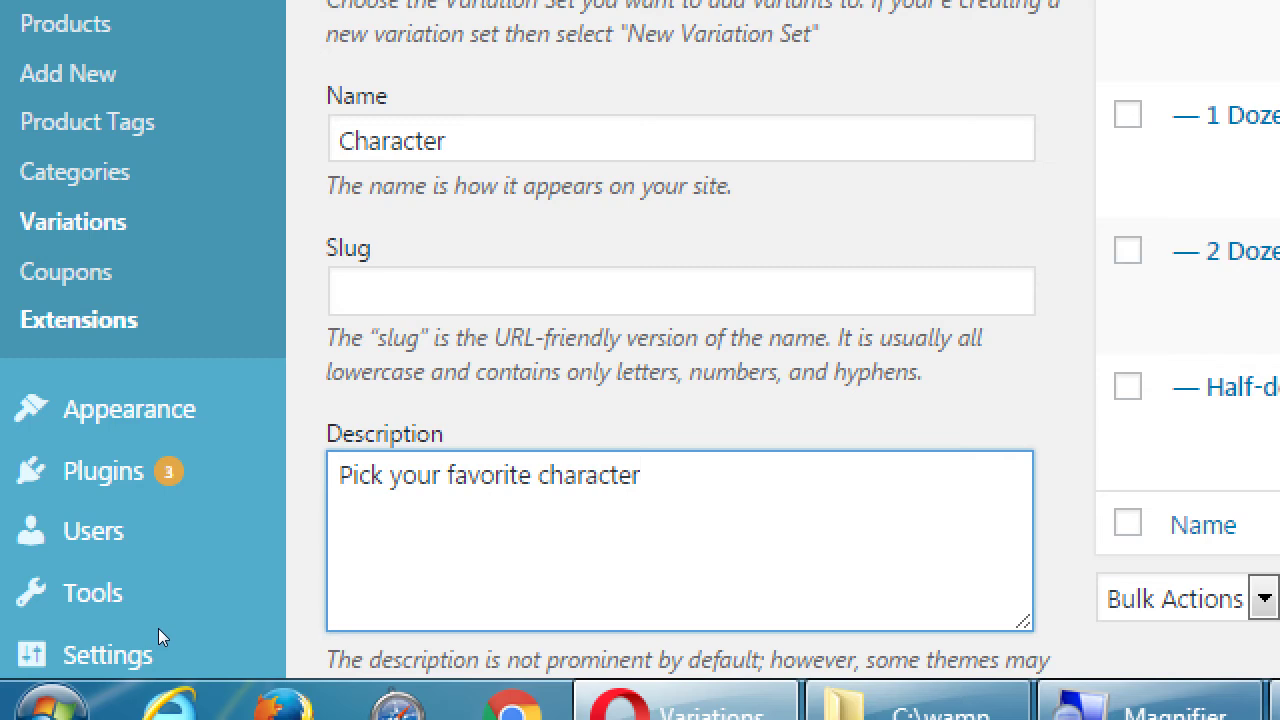
key(super+minus)
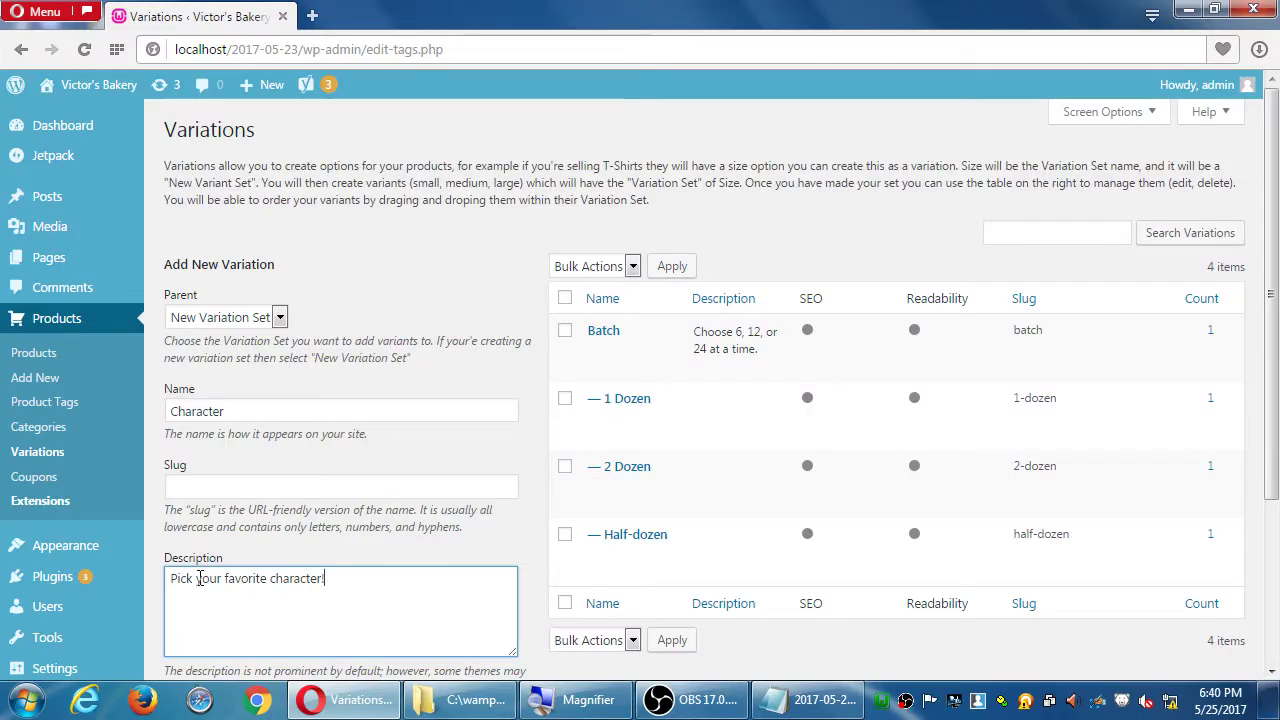
text(!)
scroll(306, 491, down, 2)
scroll(306, 491, down, 2)
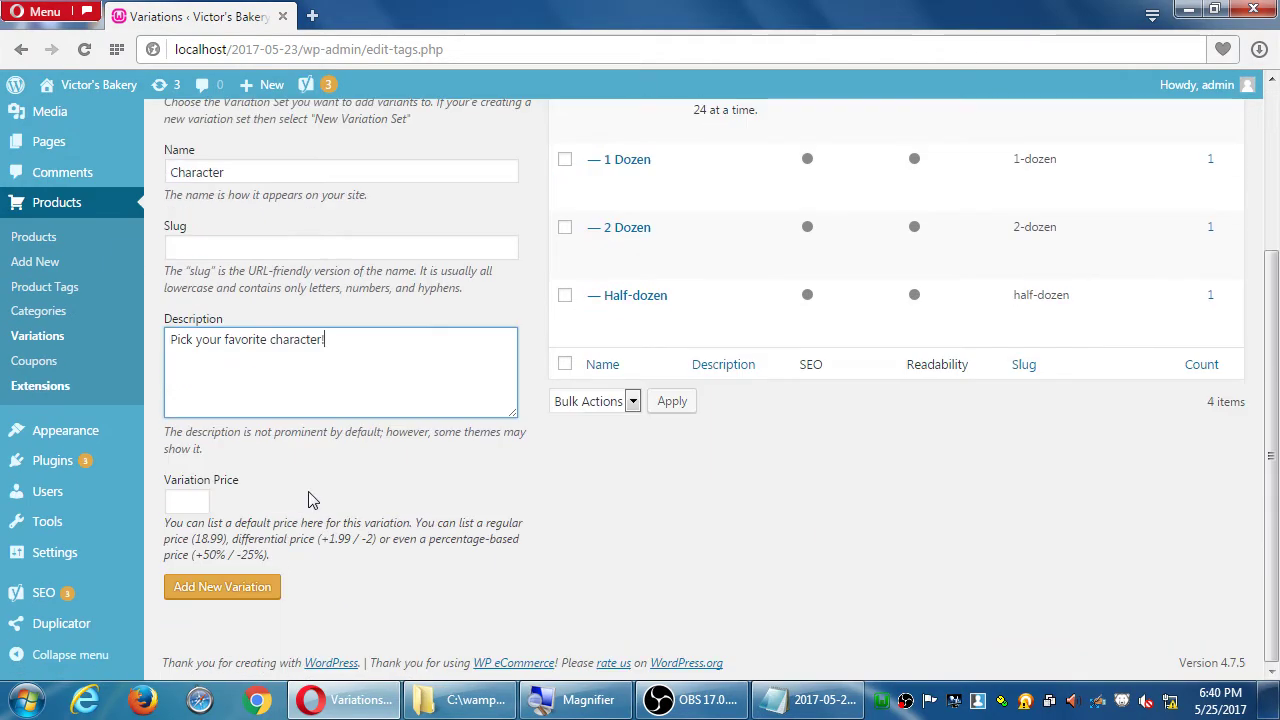
click(240, 592)
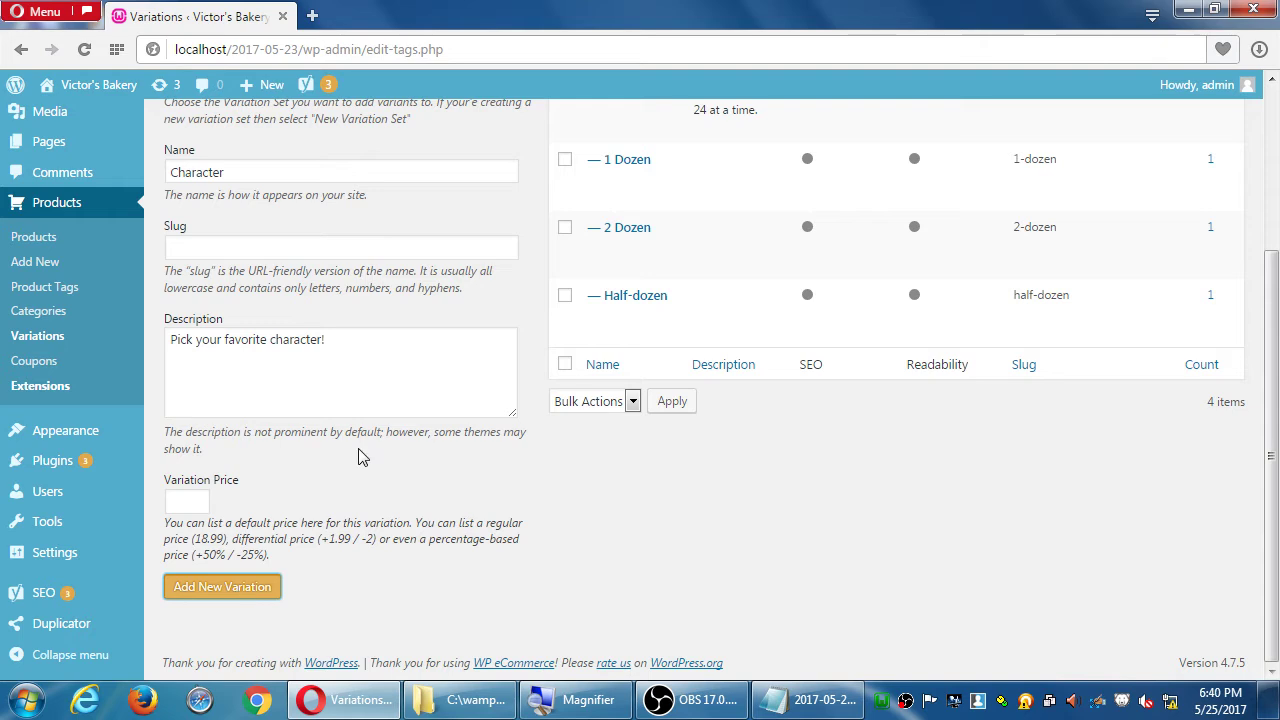
Add a variation named Batman with Character as its parent set.
scroll(363, 457, up, 2)
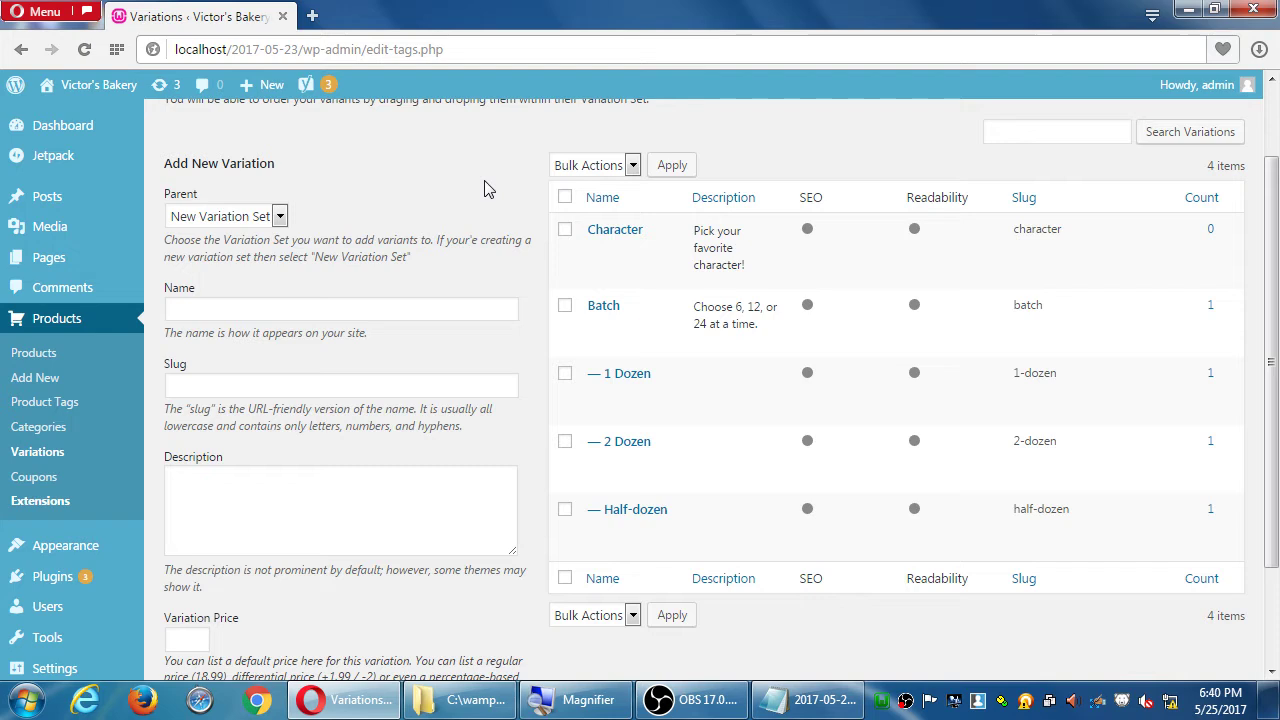
click(279, 221)
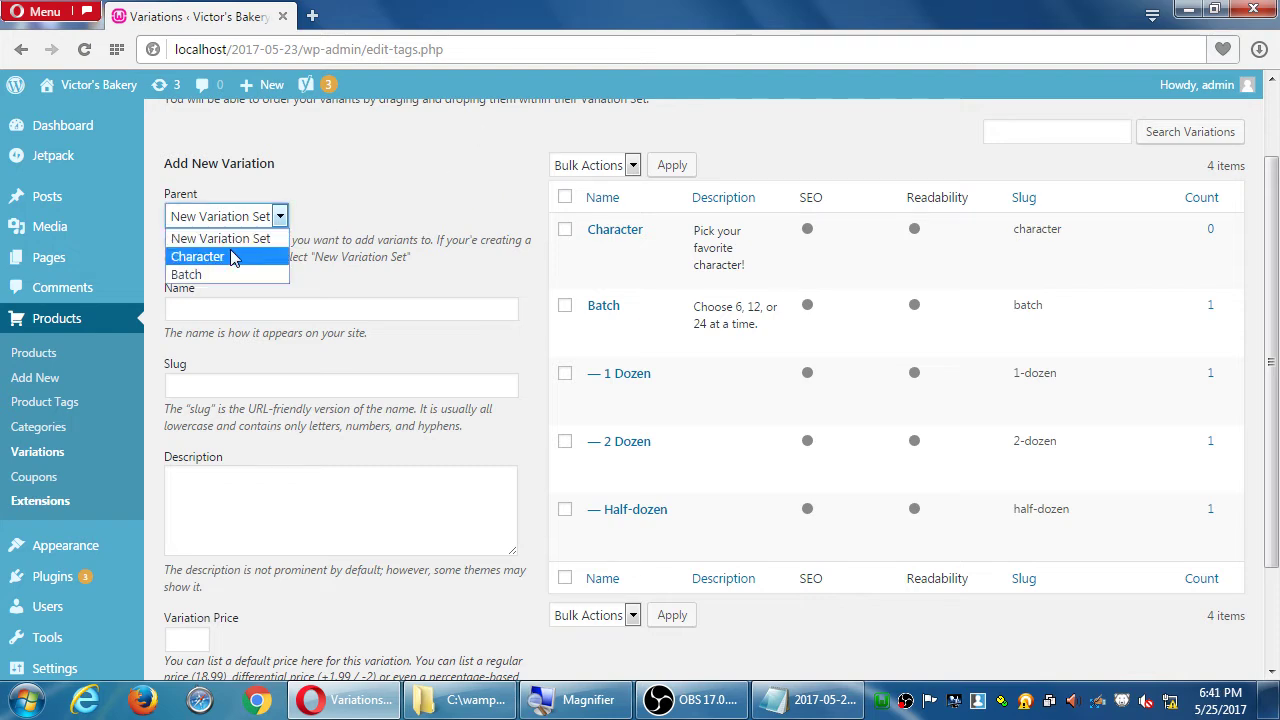
click(236, 256)
click(216, 308)
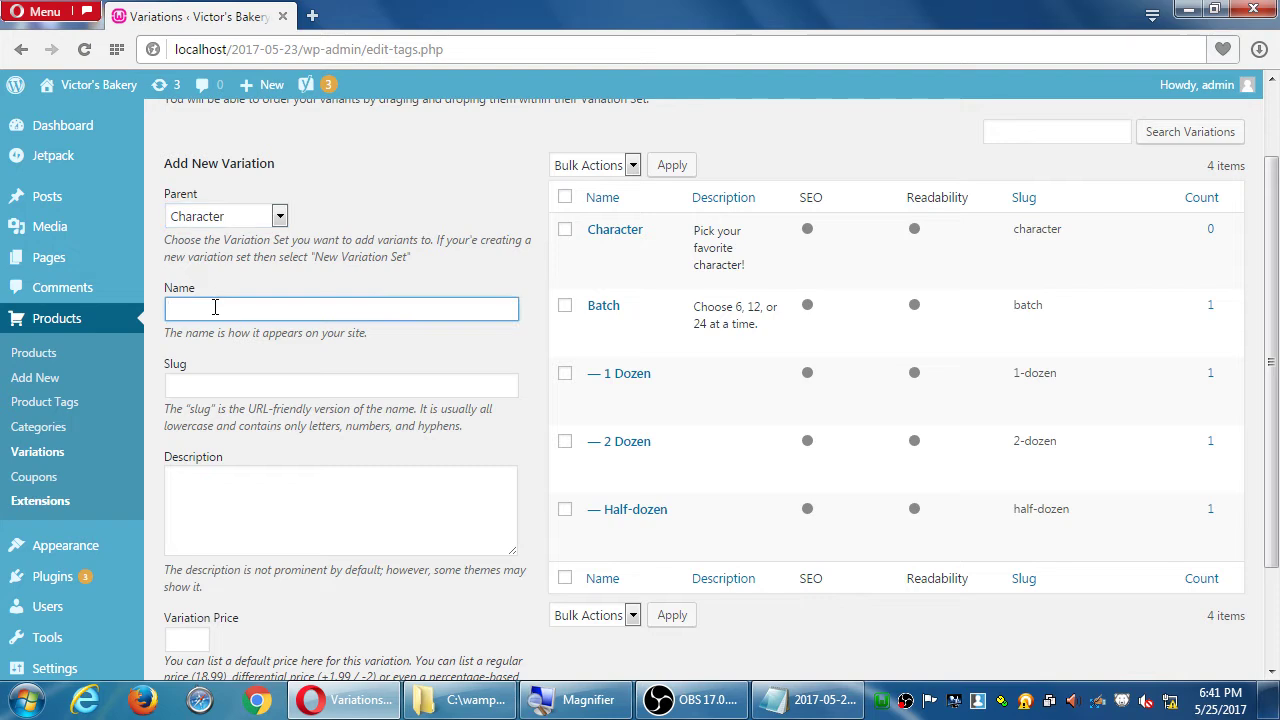
text(Batman)
scroll(216, 310, down, 2)
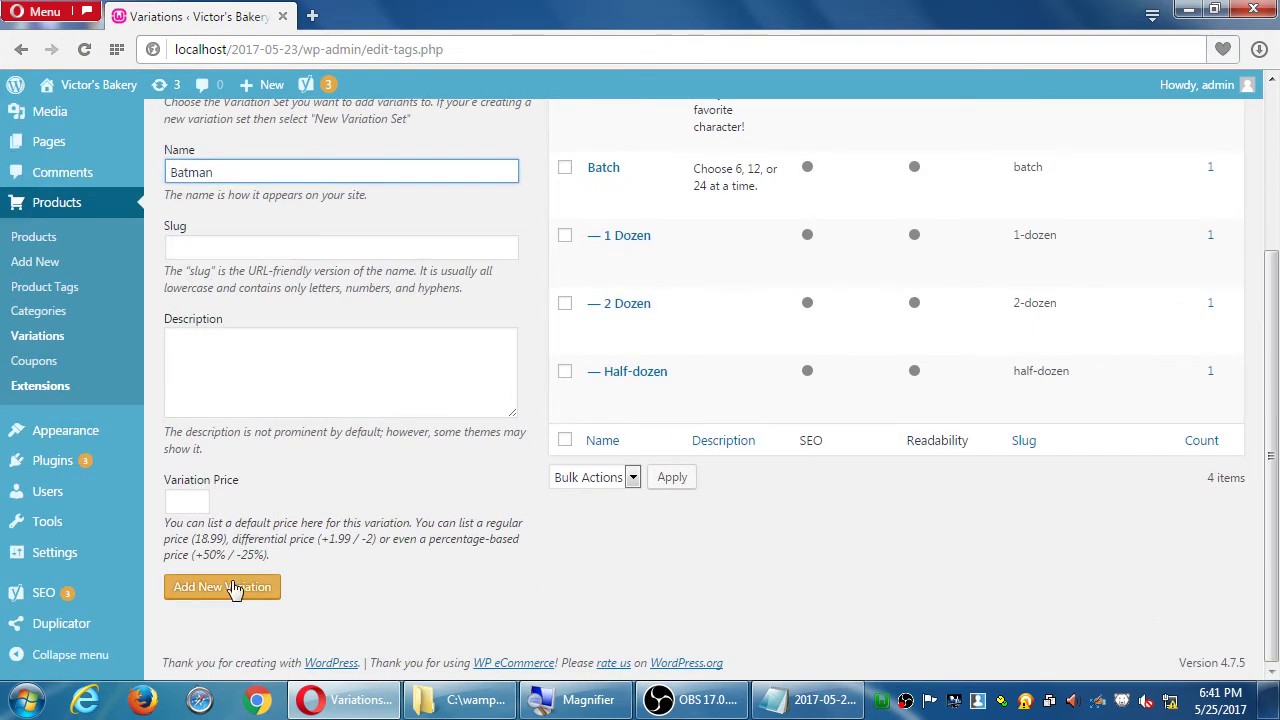
click(232, 588)
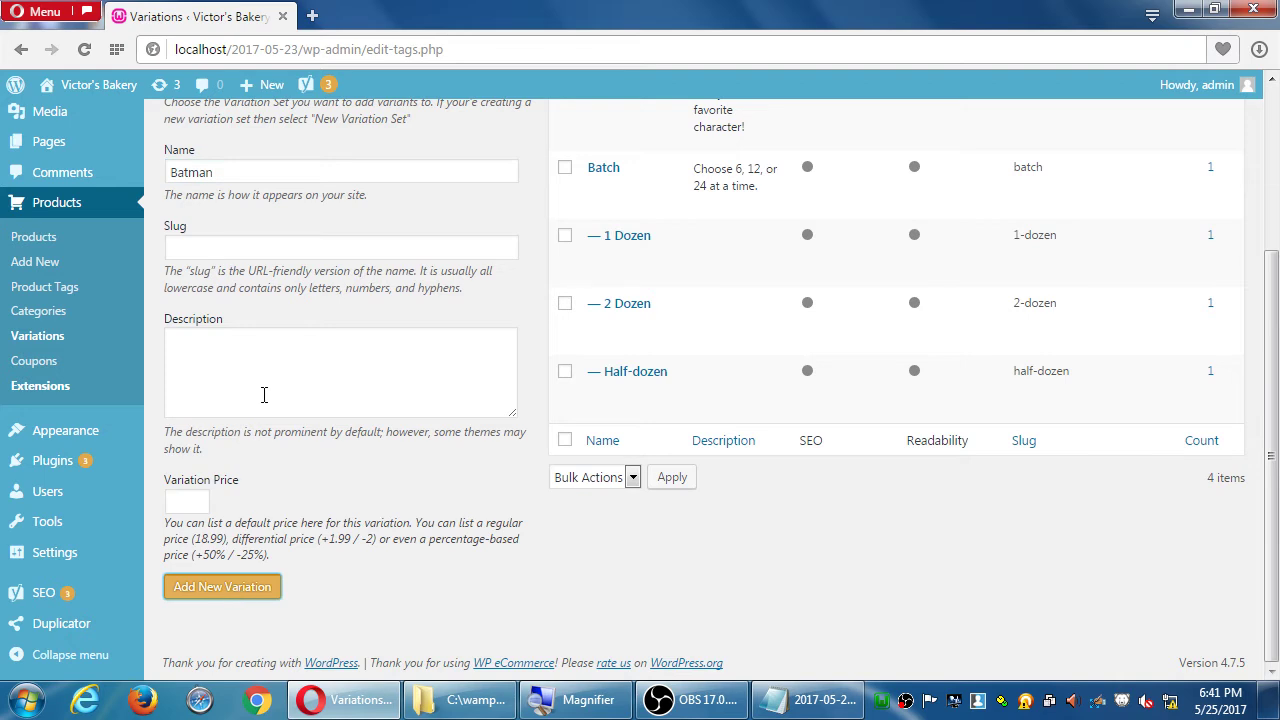
Add a variation named Wonder Woman to the Character set.
scroll(264, 395, up, 2)
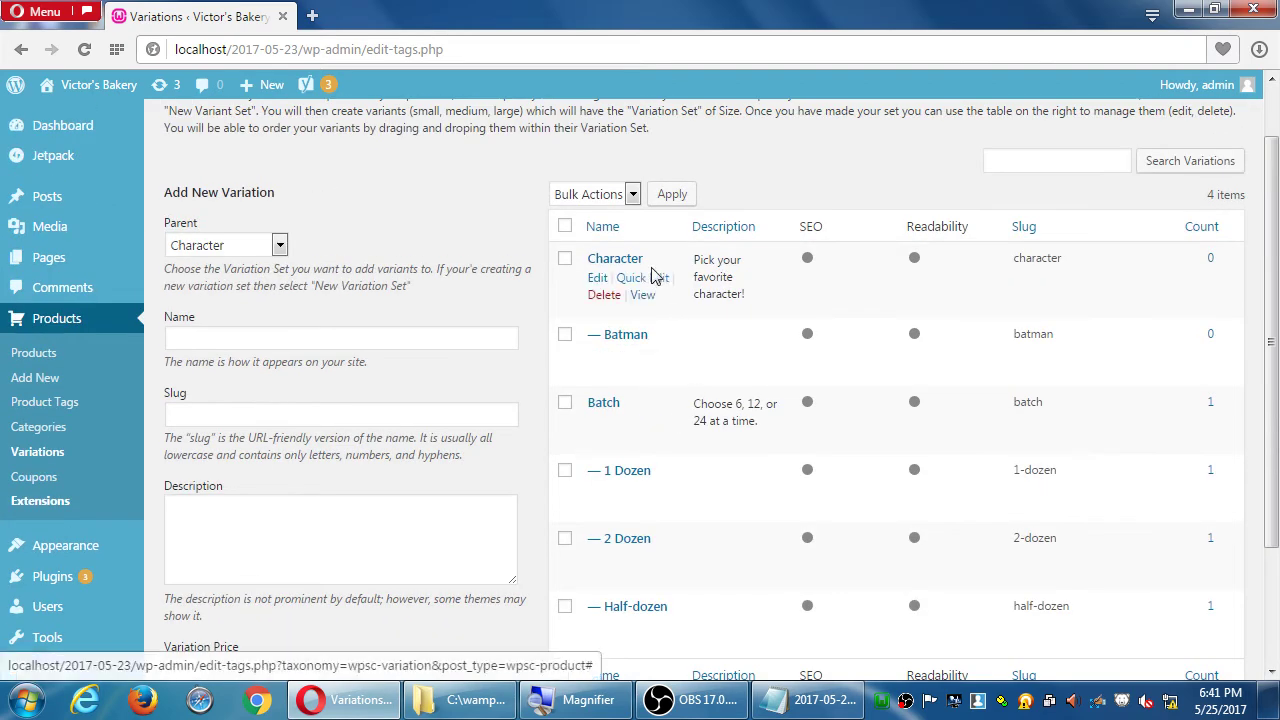
click(453, 346)
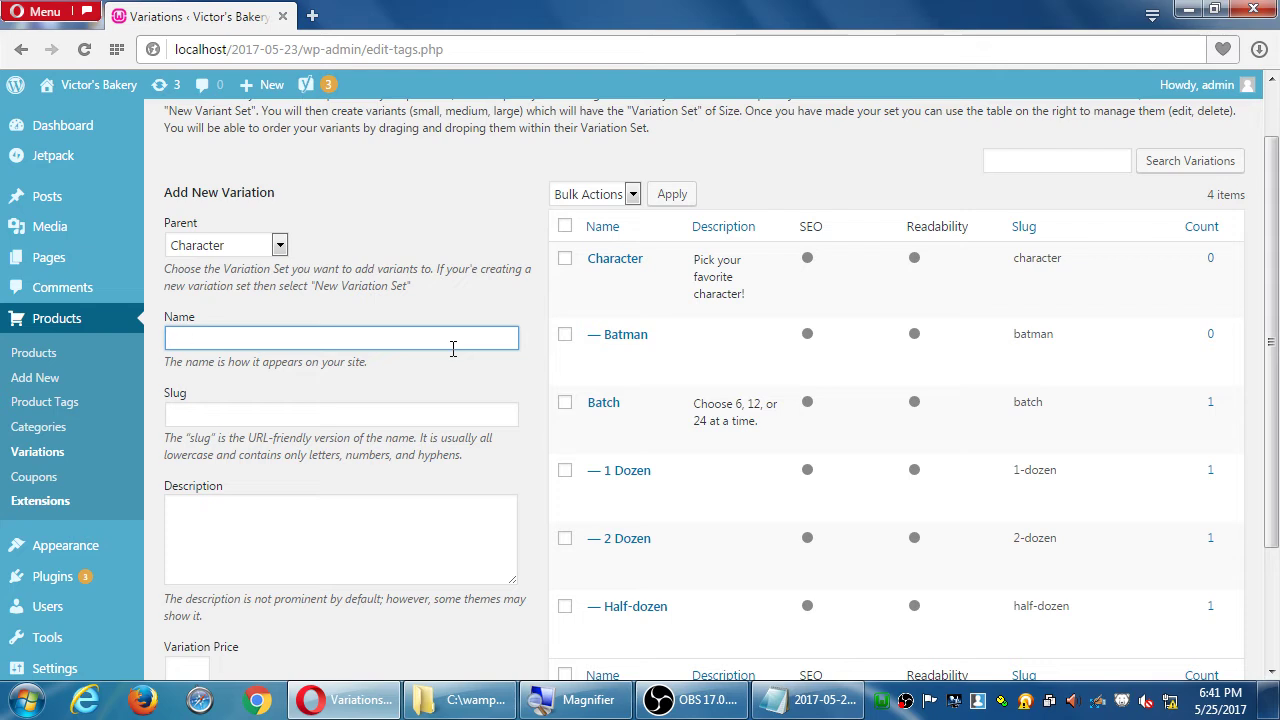
text(Wonder Woman)
scroll(591, 206, down, 3)
click(243, 592)
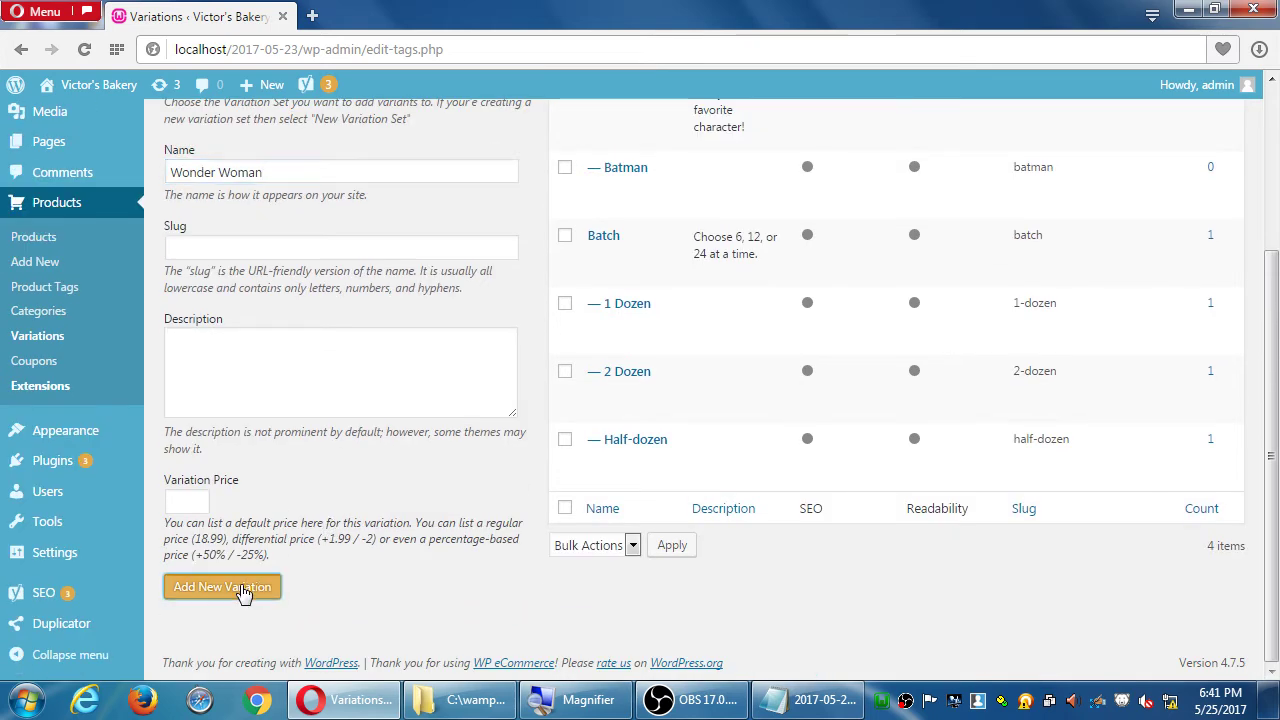
Add a variation named Sponge Bob to the Character set.
scroll(296, 502, up, 3)
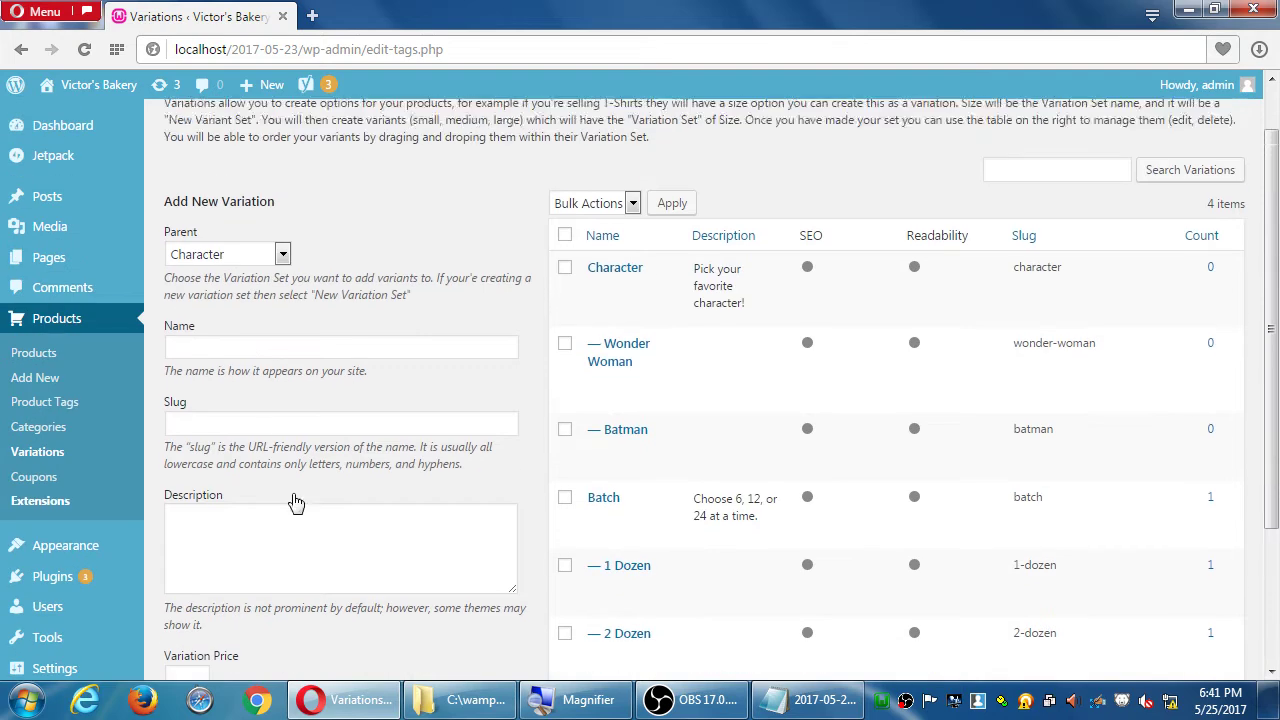
click(283, 349)
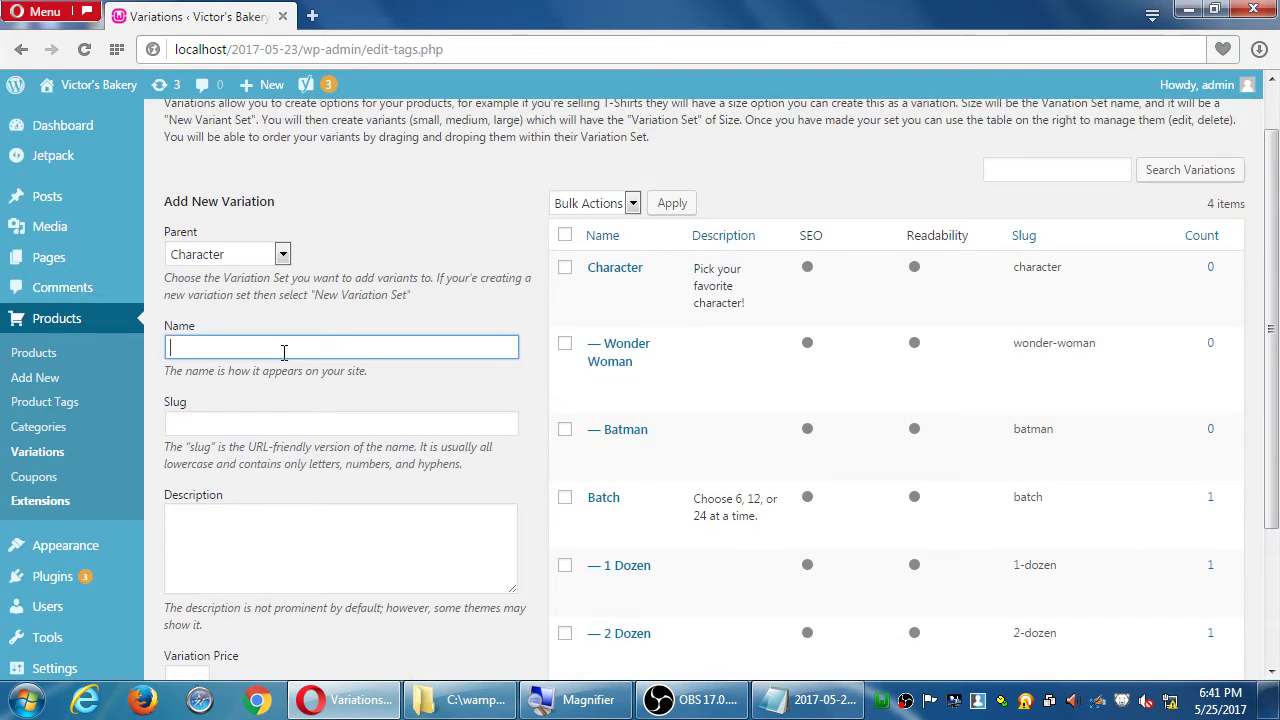
text(Sponge Bob)
scroll(255, 371, down, 3)
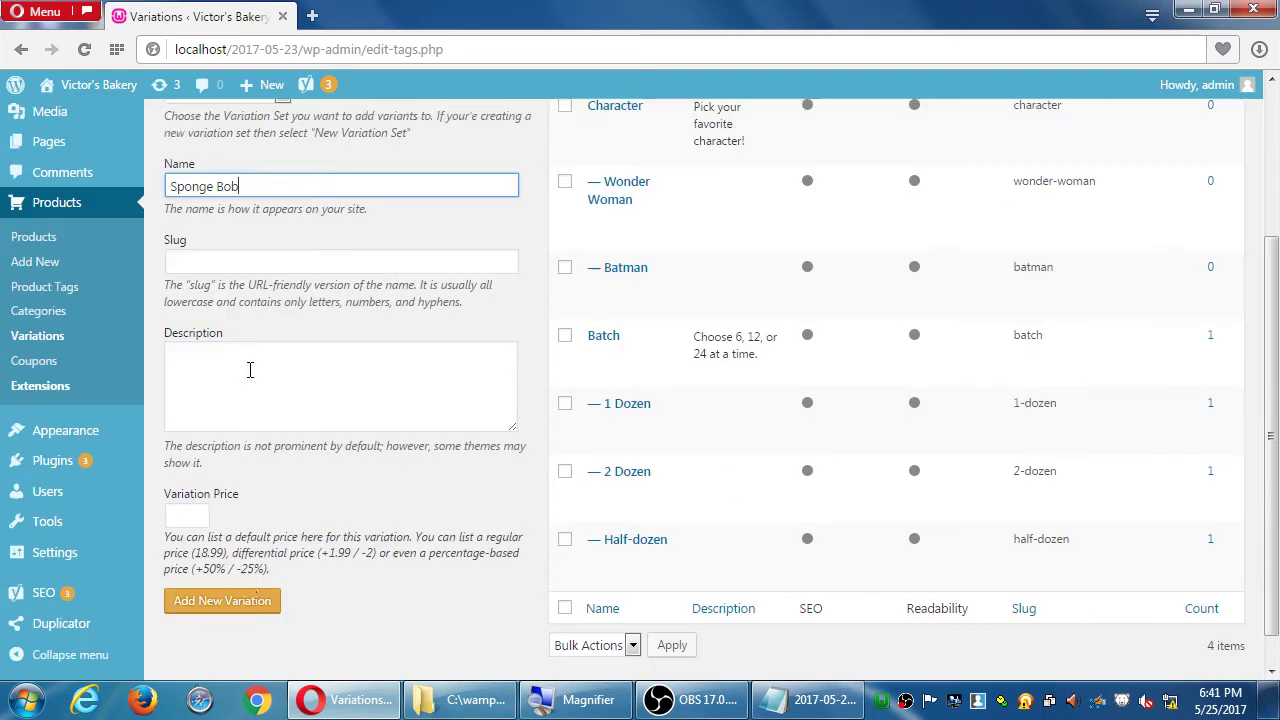
click(258, 566)
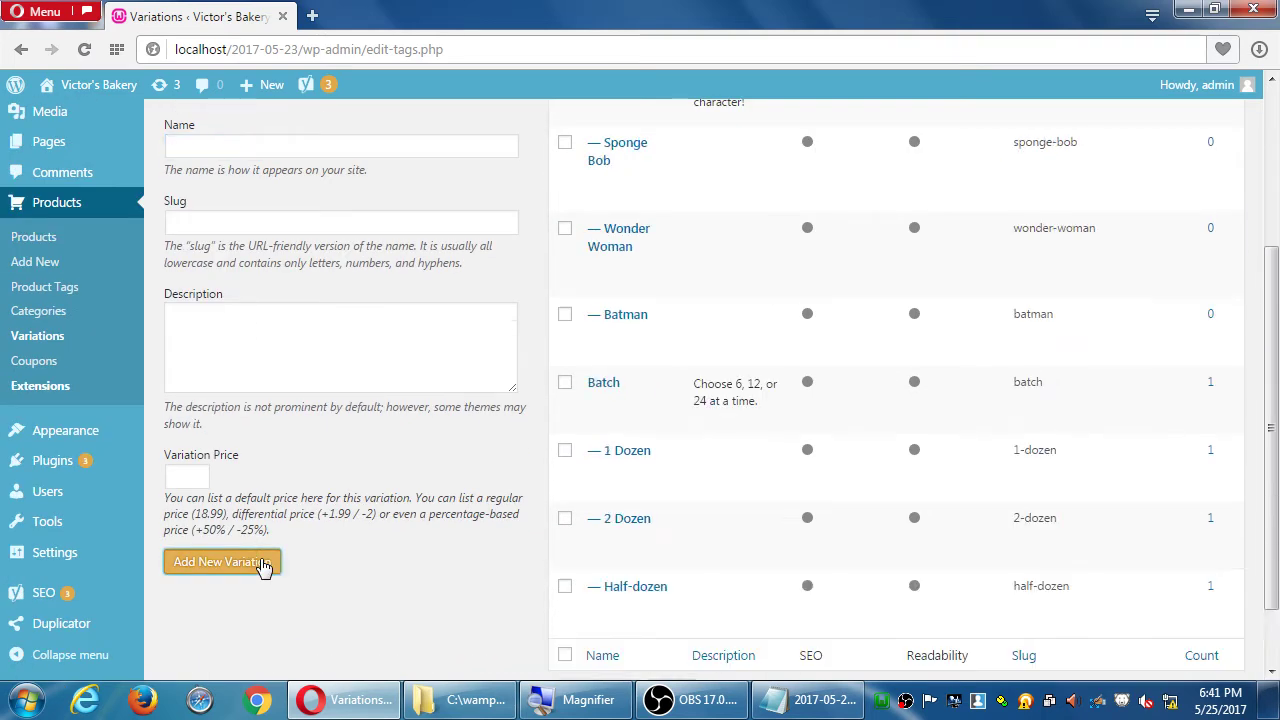
Add a variation named Babs Bunny to the Character set and look over the variations list.
scroll(262, 566, up, 2)
click(293, 314)
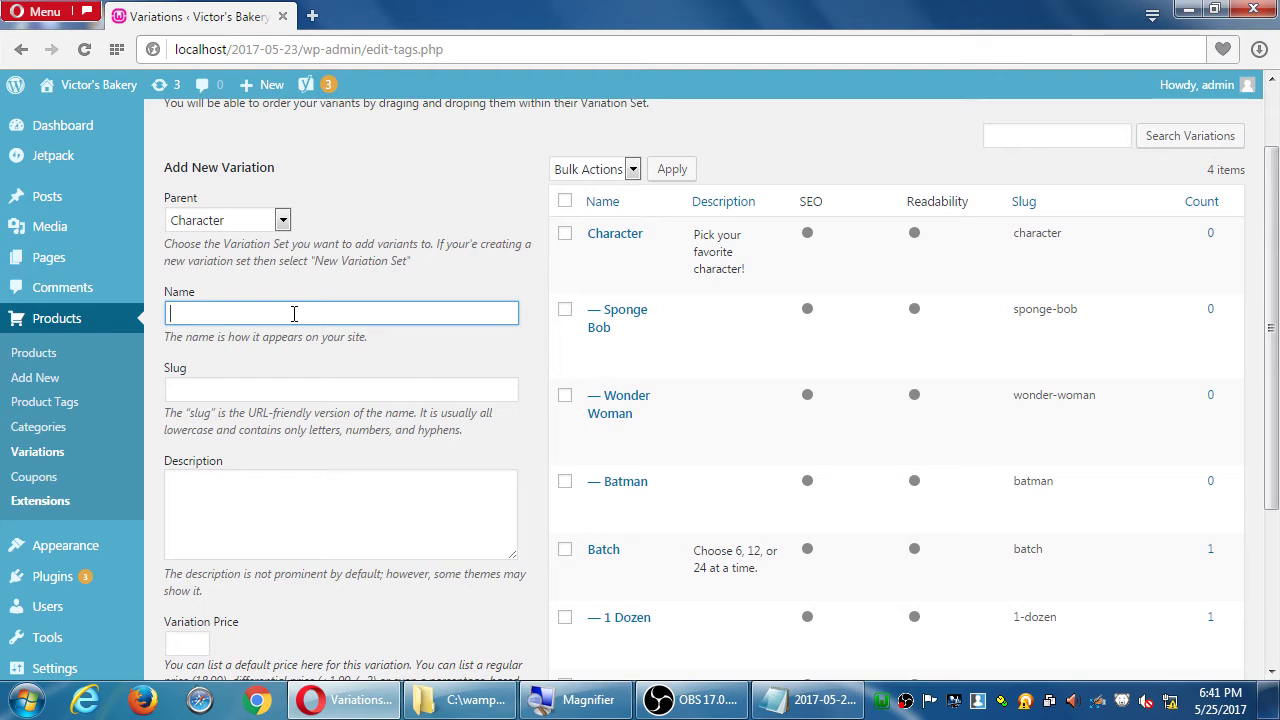
text(Bab)
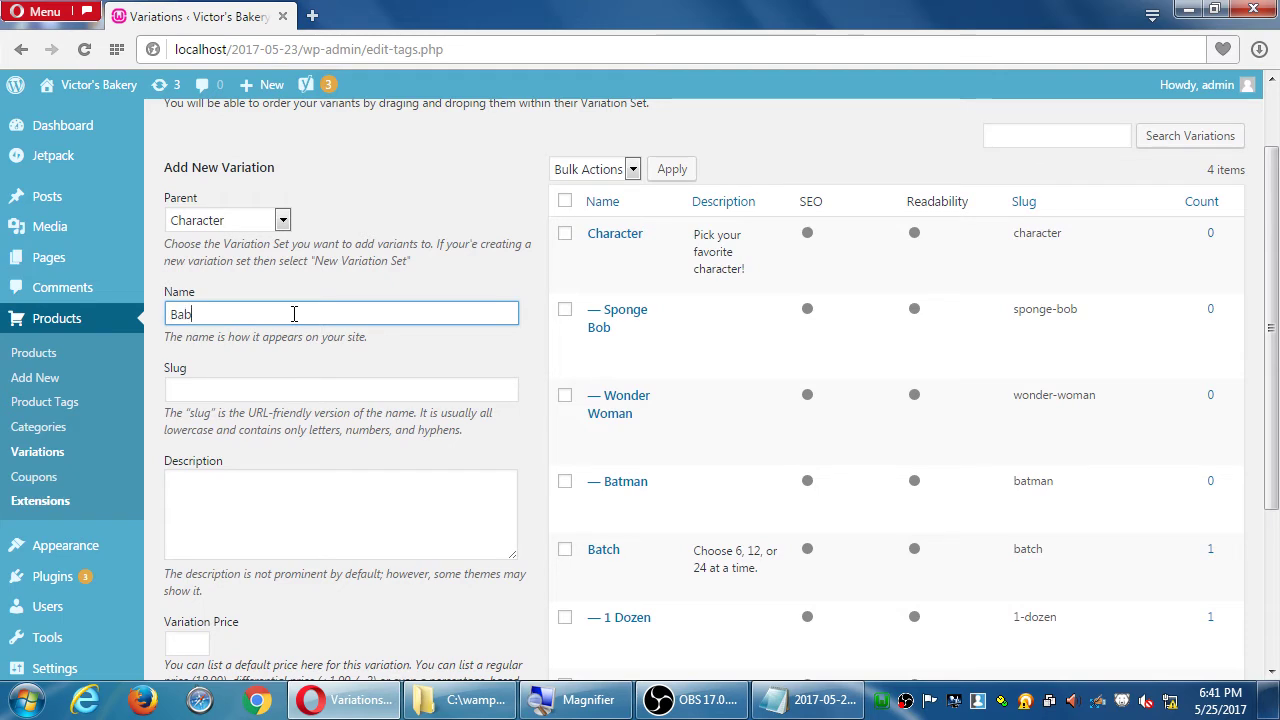
text(s Bunny)
scroll(60, 591, down, 3)
click(222, 514)
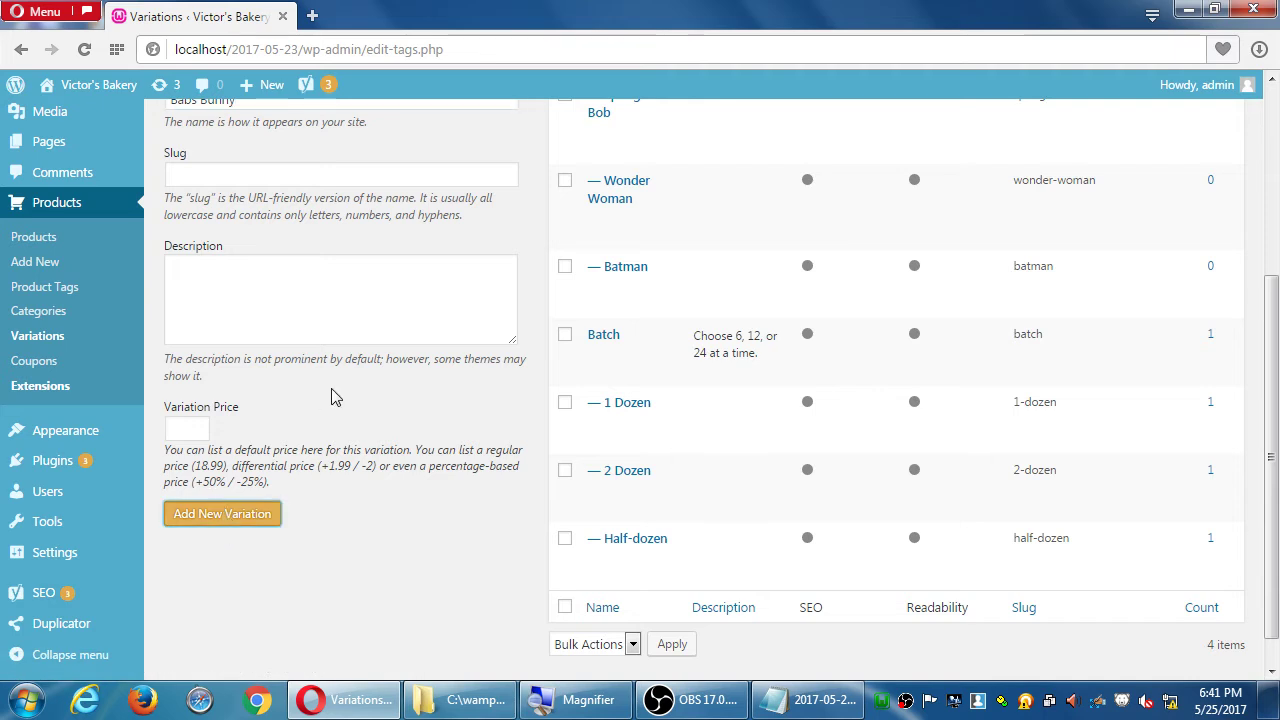
scroll(314, 400, up, 6)
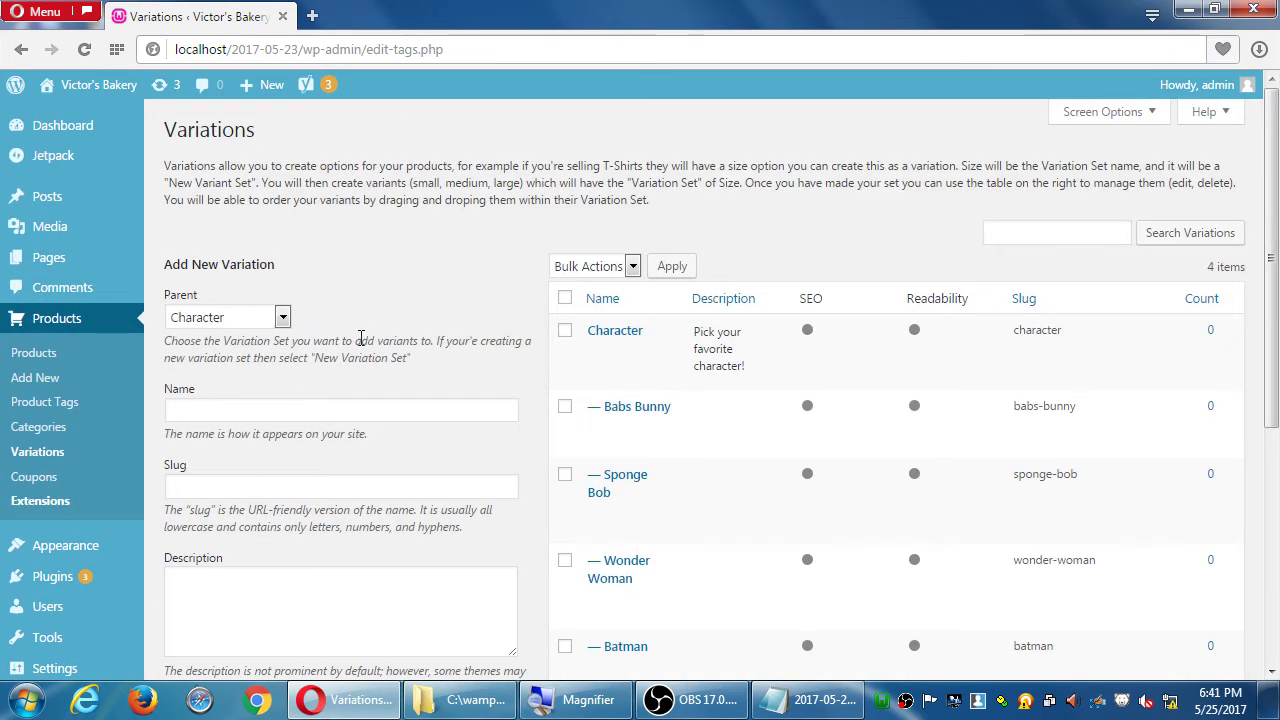
scroll(378, 329, down, 2)
scroll(378, 329, down, 1)
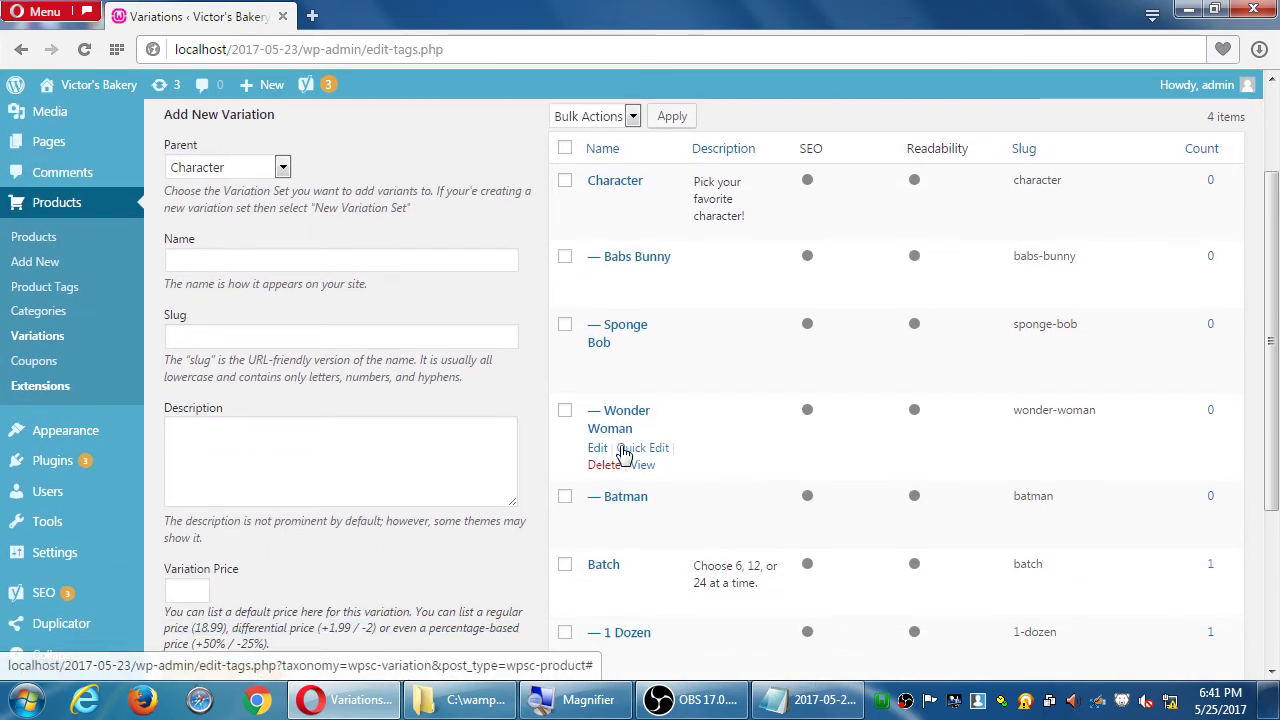
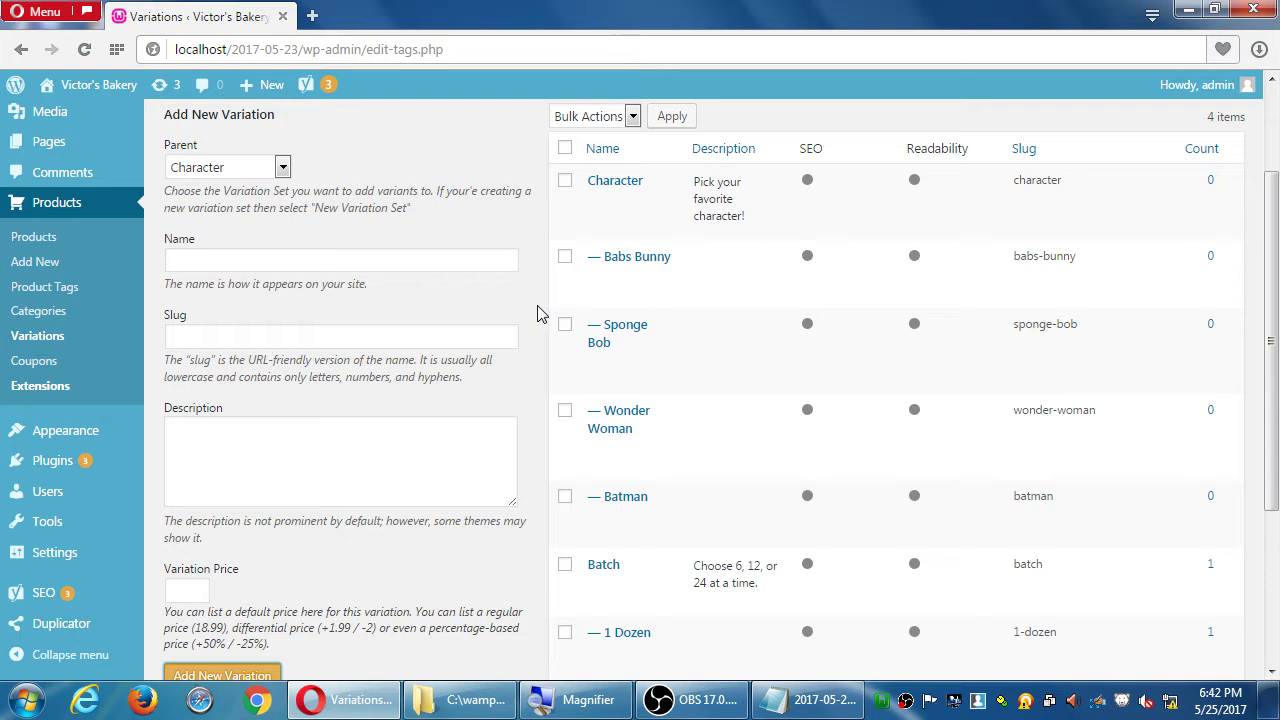
Start a new product and title it Lollipop Grab Bag.
click(46, 271)
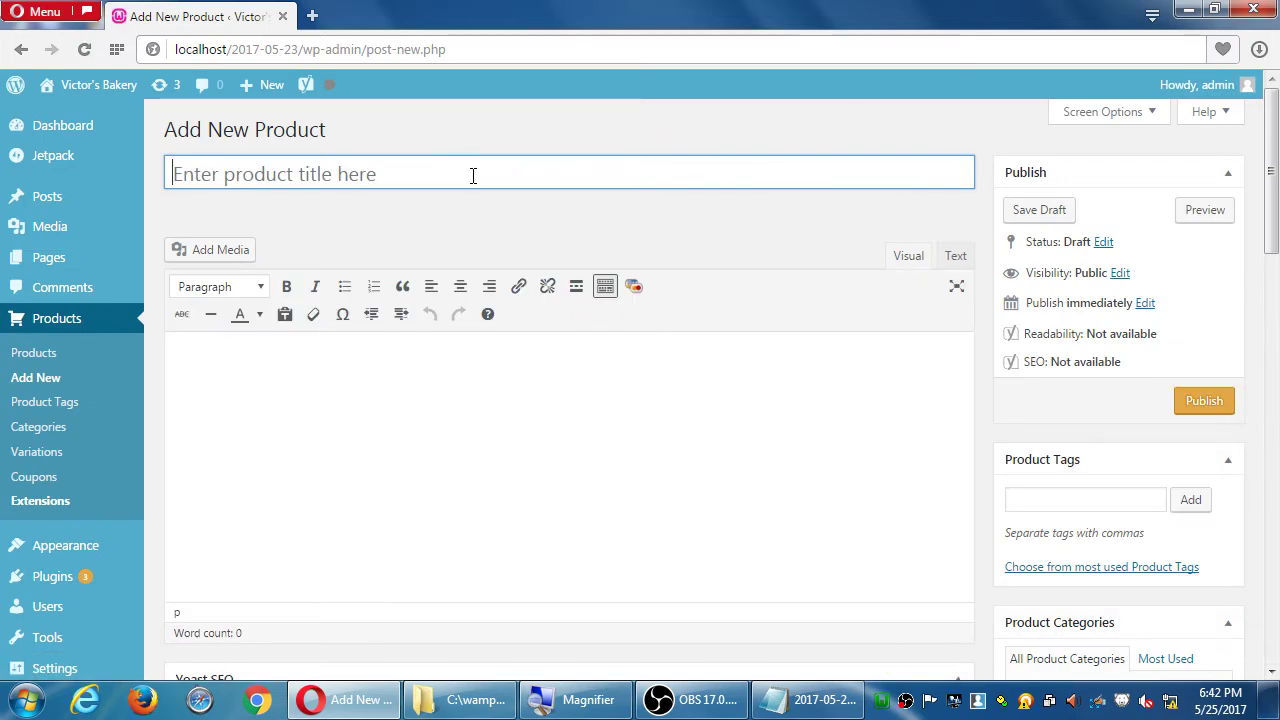
text(Lolli)
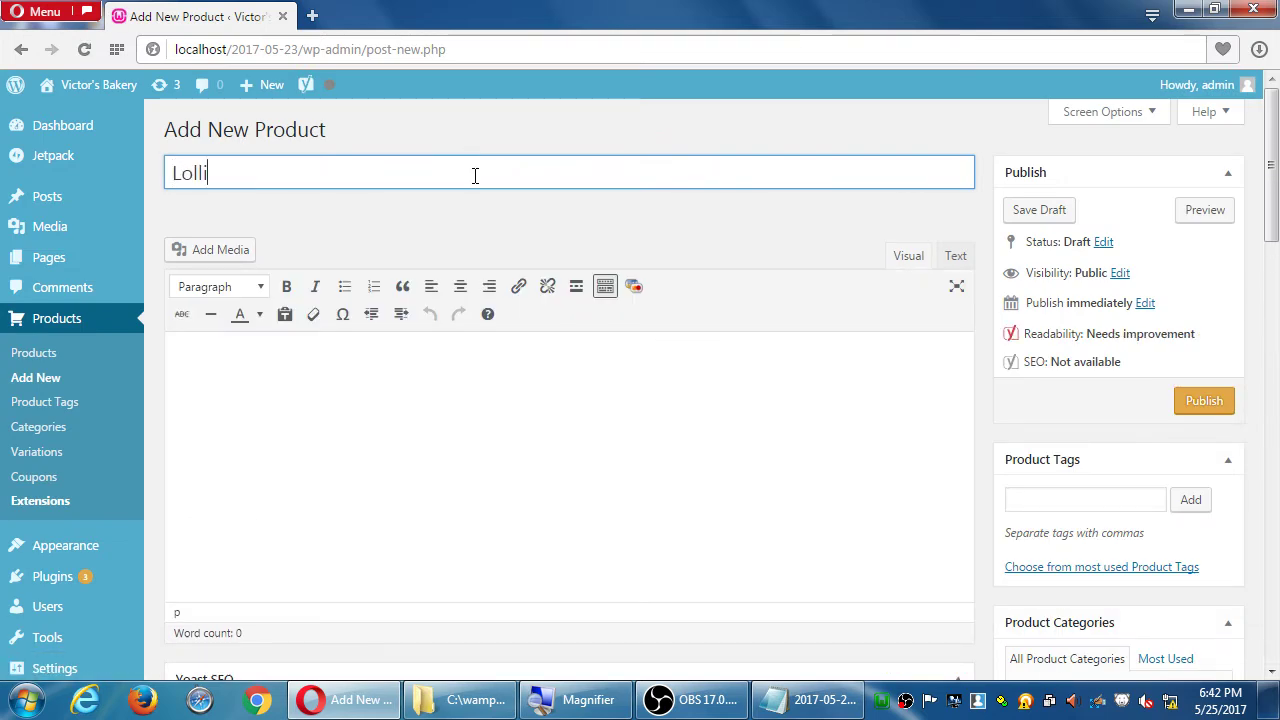
text(pop B)
key(BackSpace)
text(Grab )
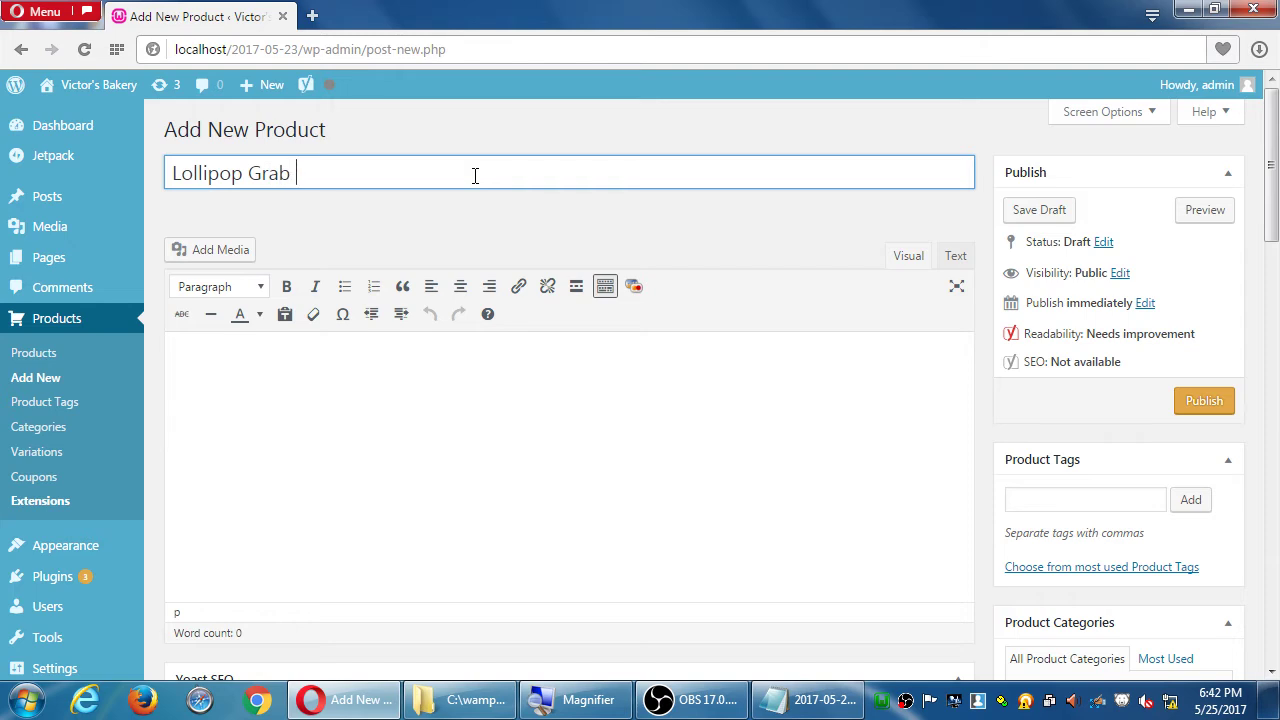
text(Bag)
key(Tab)
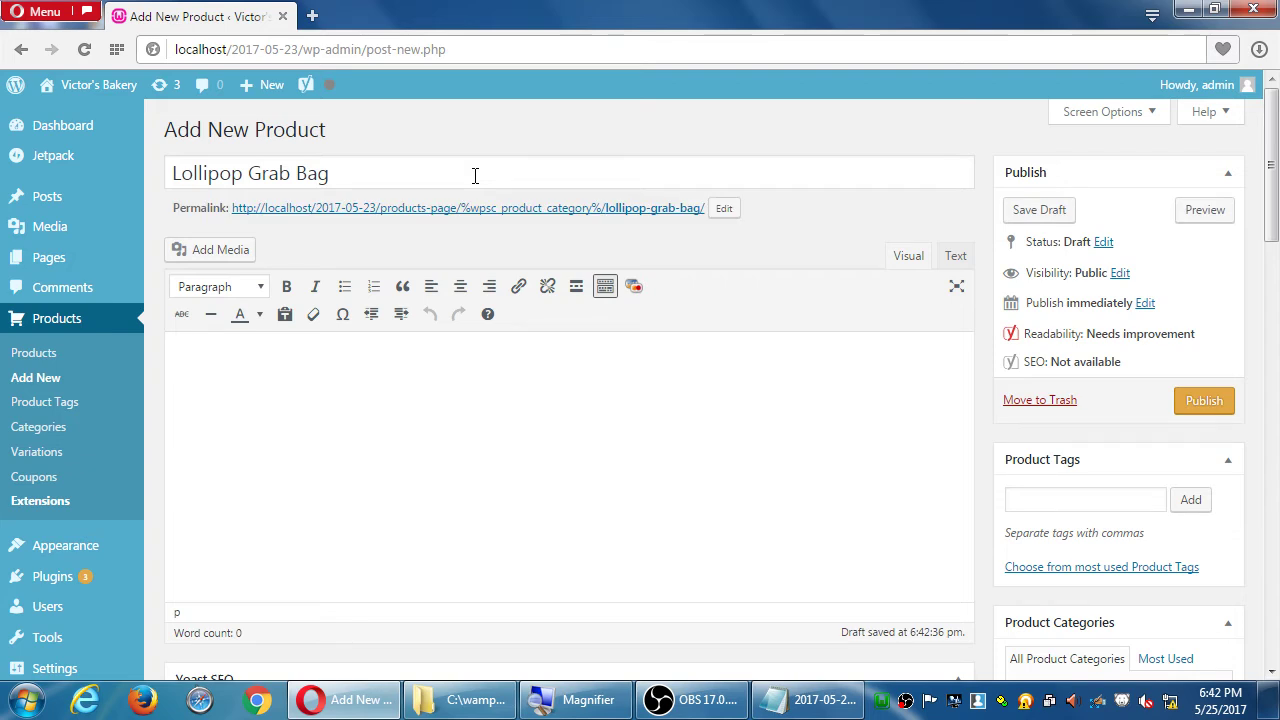
Describe the product as "A random assortment of tasty lollipops with your favorite character." and assign it to the Lollipops category.
text(A random assort)
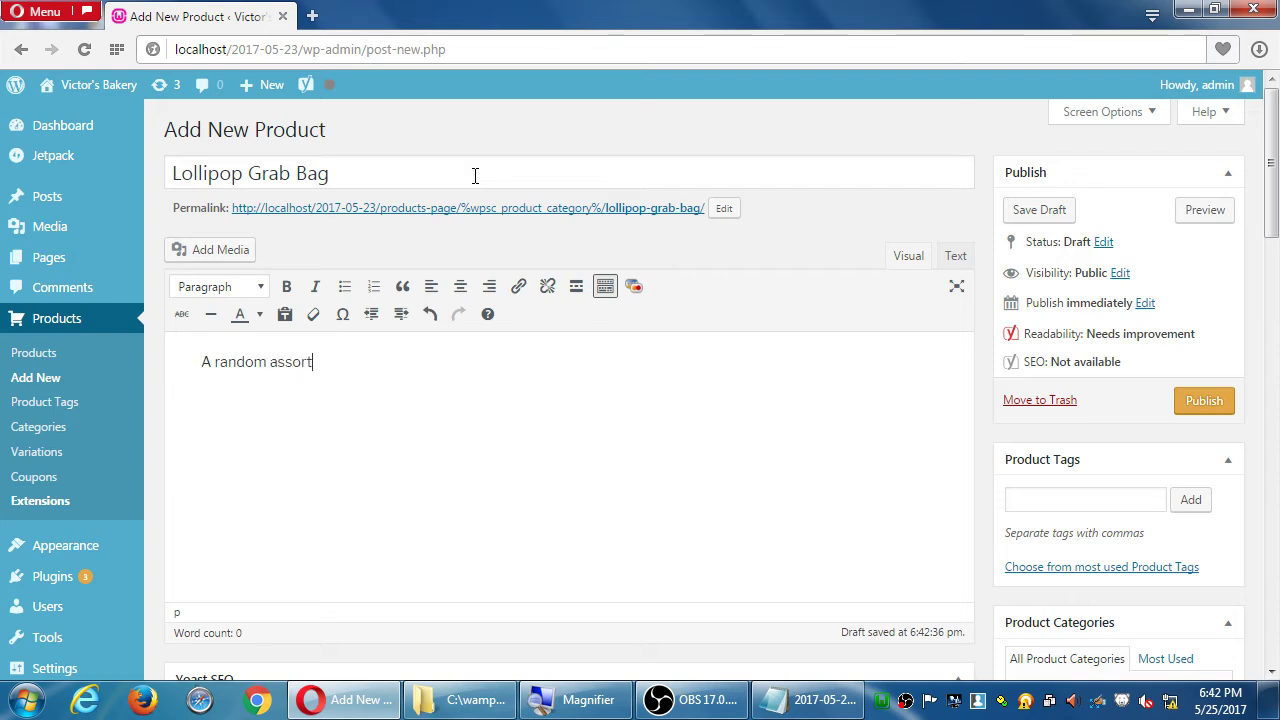
text(ment of tasty lollip)
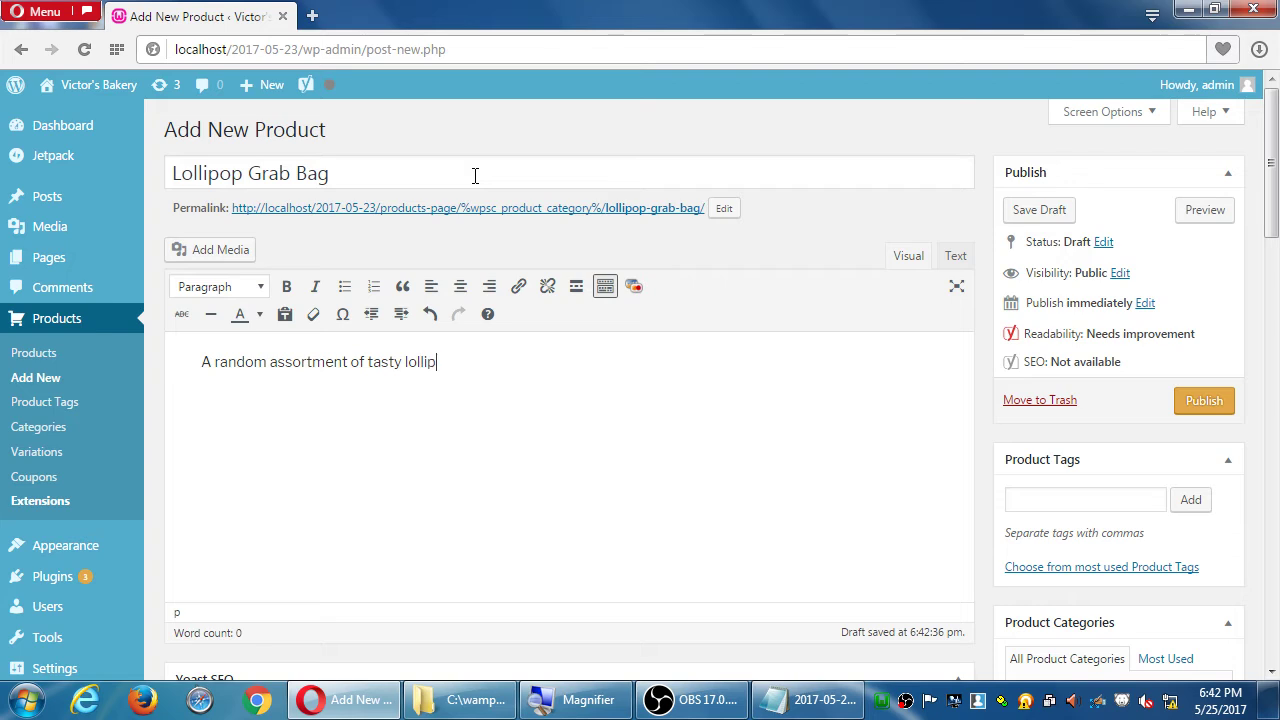
text(ops with your favort)
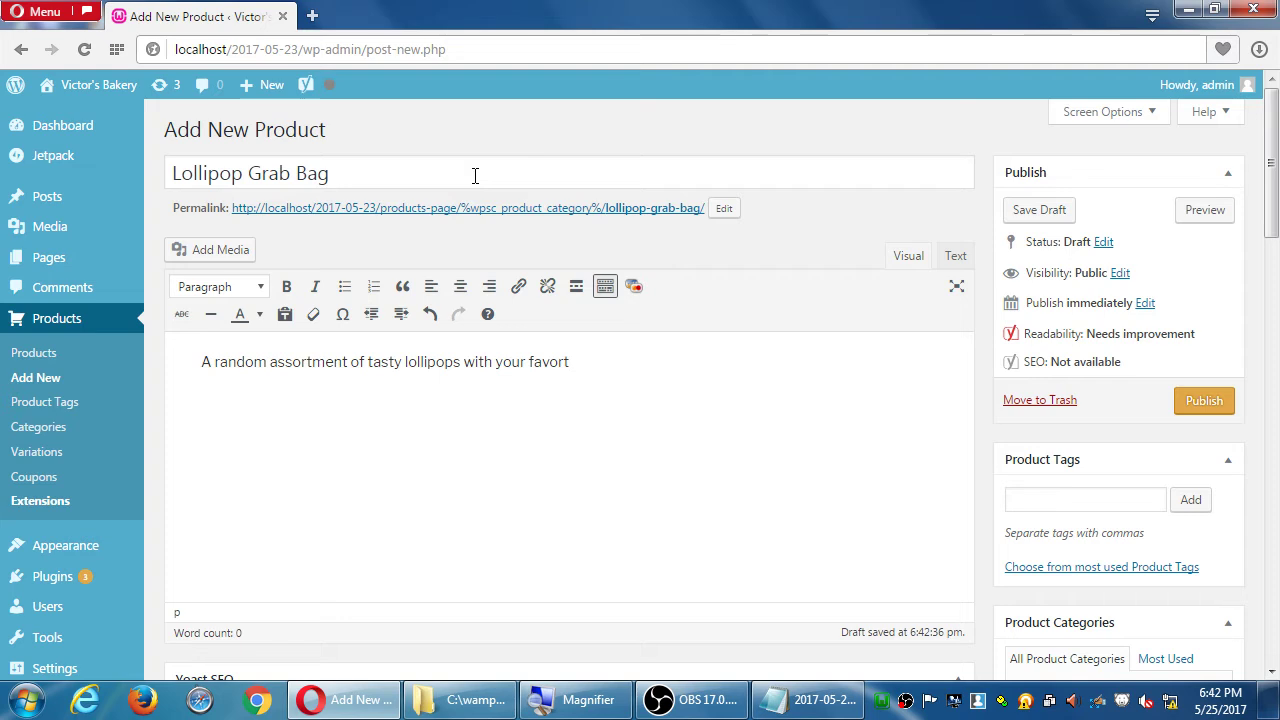
key(BackSpace)
text(ite character.)
scroll(972, 208, down, 2)
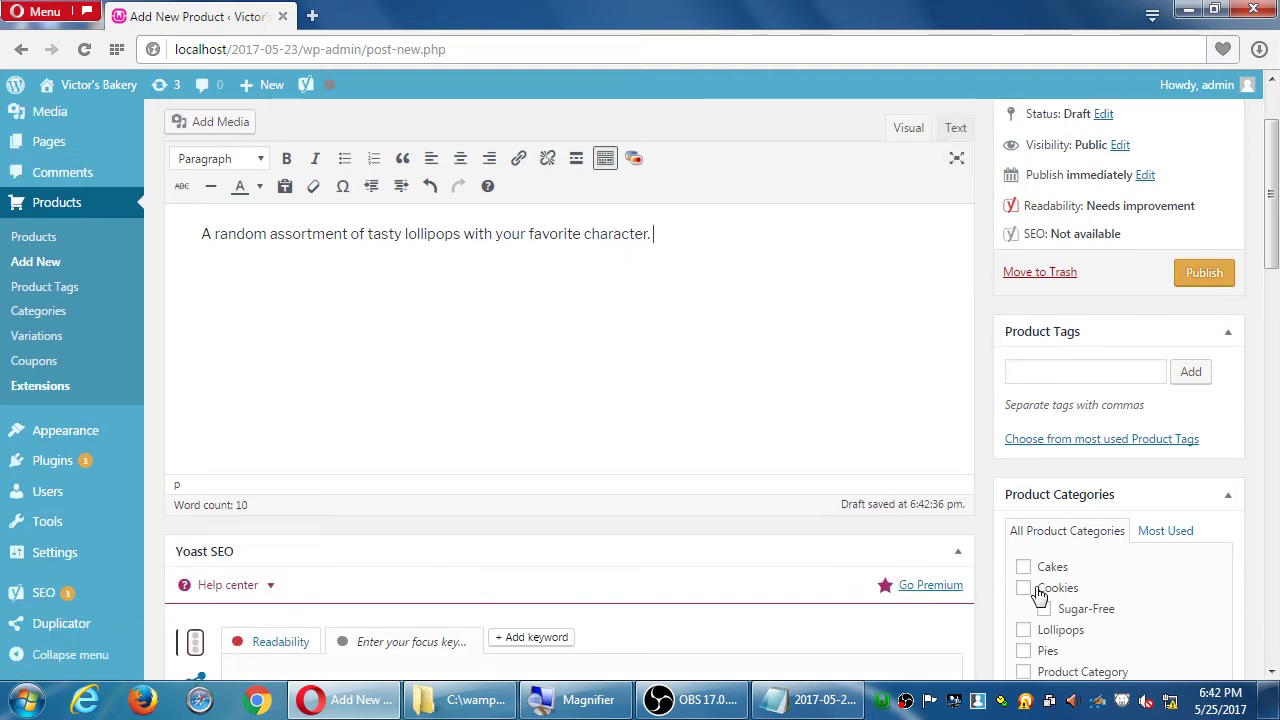
click(1023, 630)
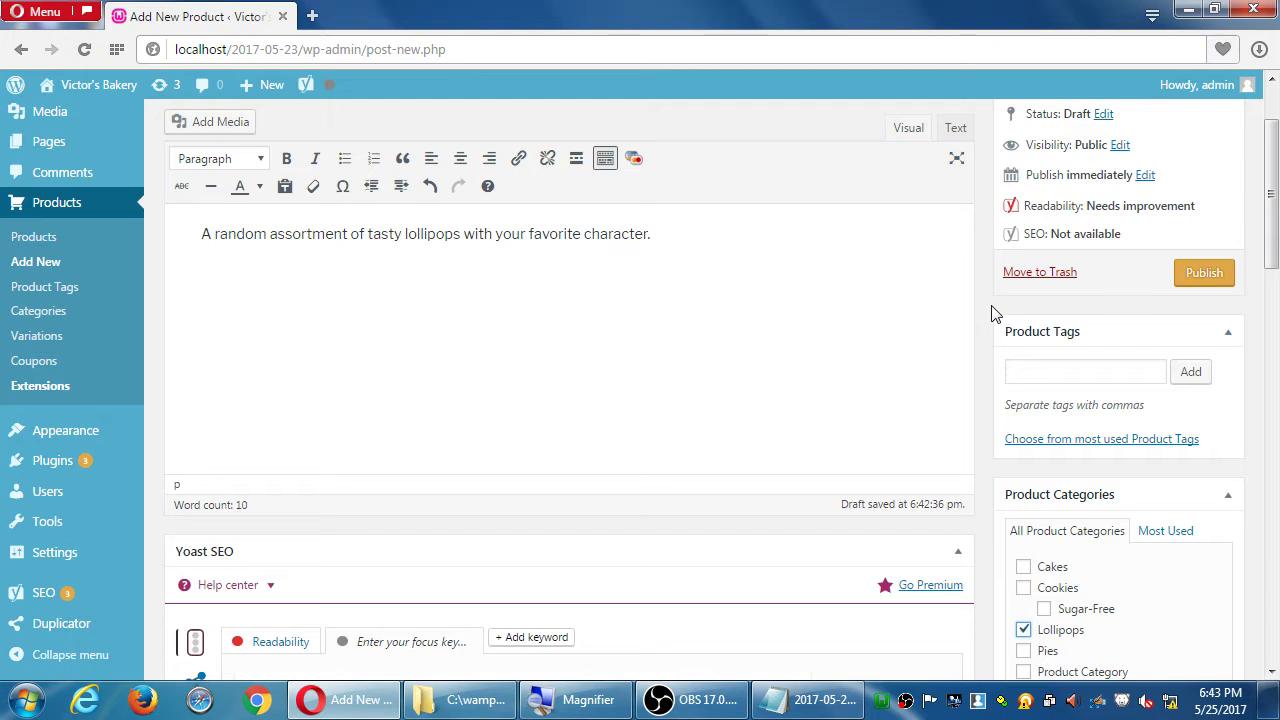
Generate product variations from the Batch variants 1 Dozen and 2 Dozen combined with all variants of the Character set.
scroll(1044, 338, down, 4)
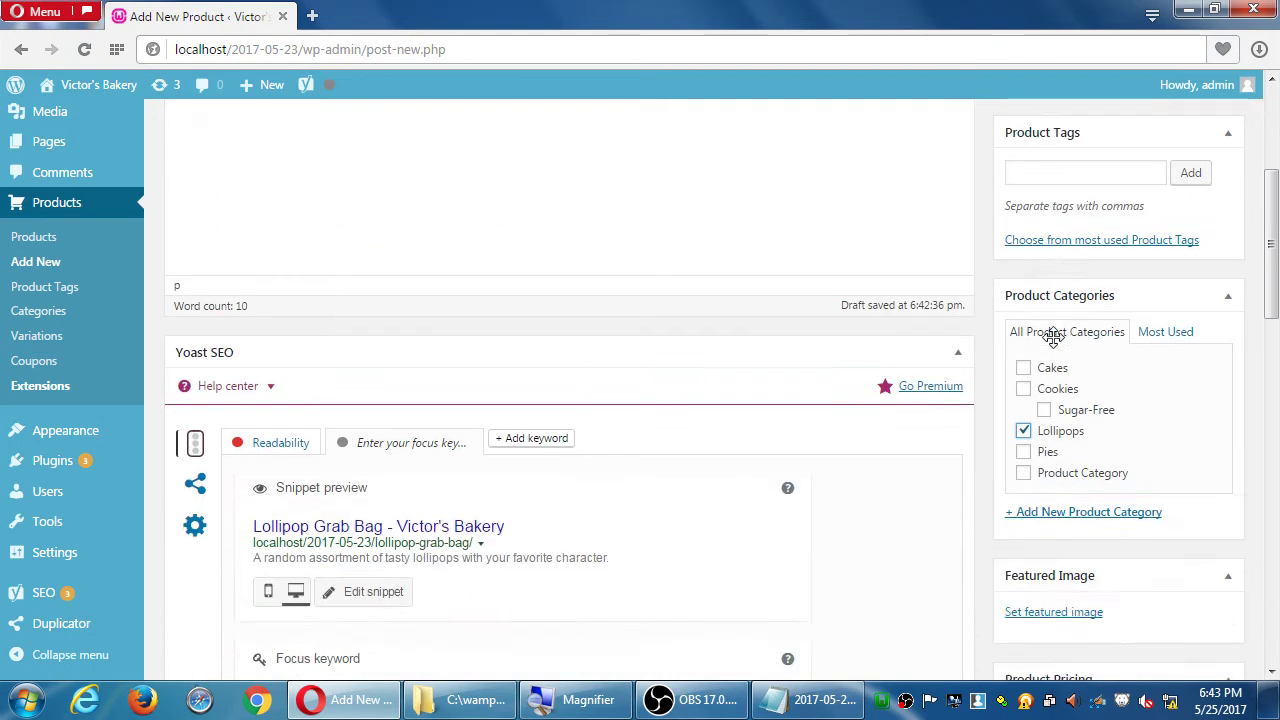
scroll(1044, 338, down, 6)
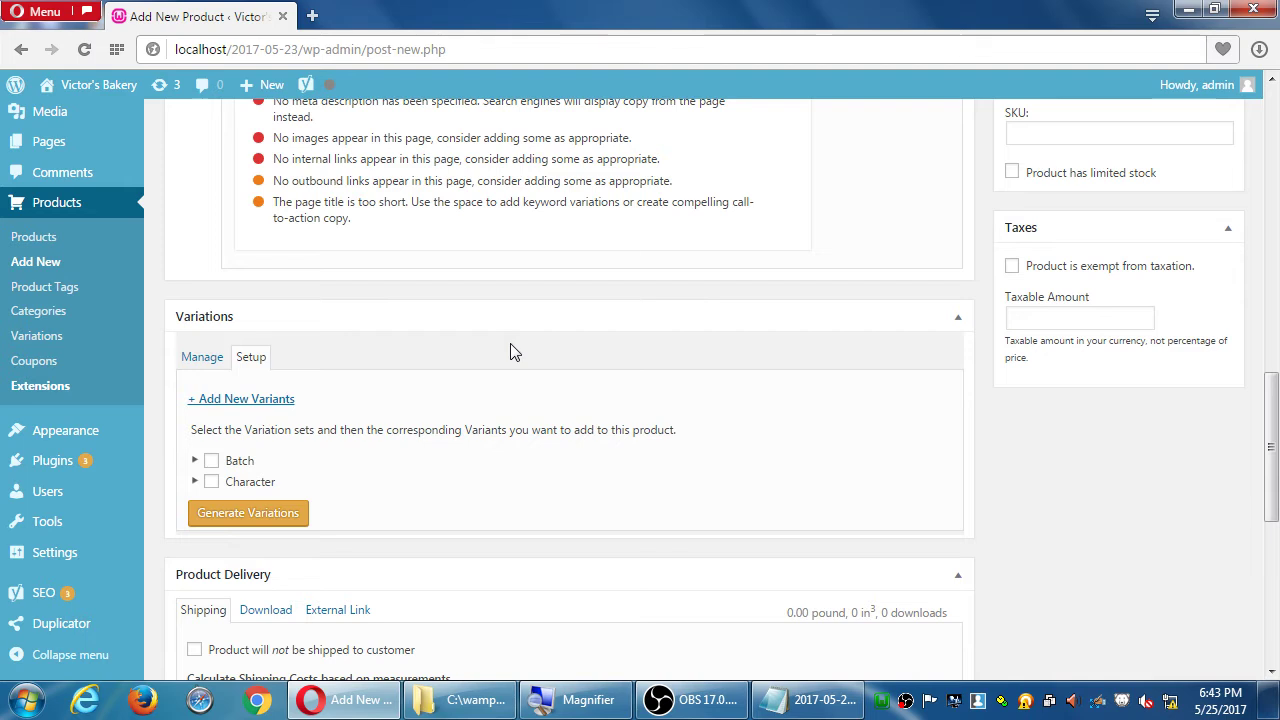
click(196, 464)
click(226, 480)
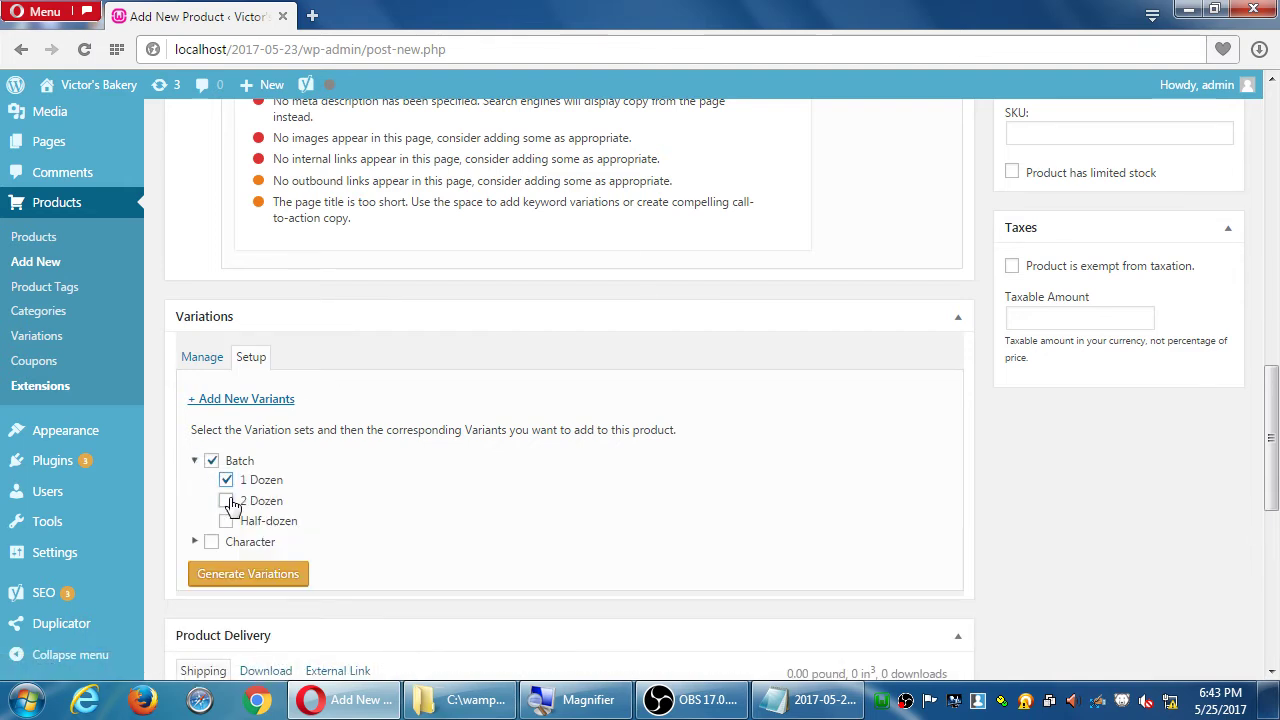
click(226, 501)
click(211, 543)
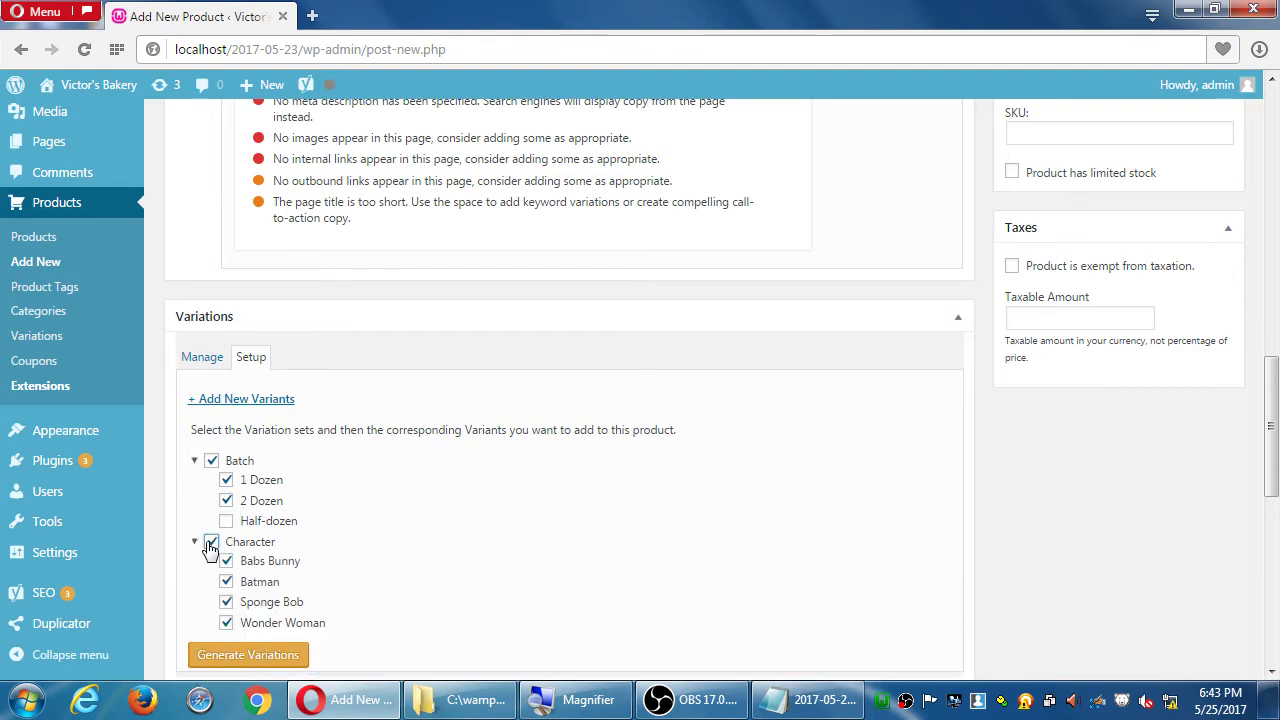
scroll(500, 540, down, 3)
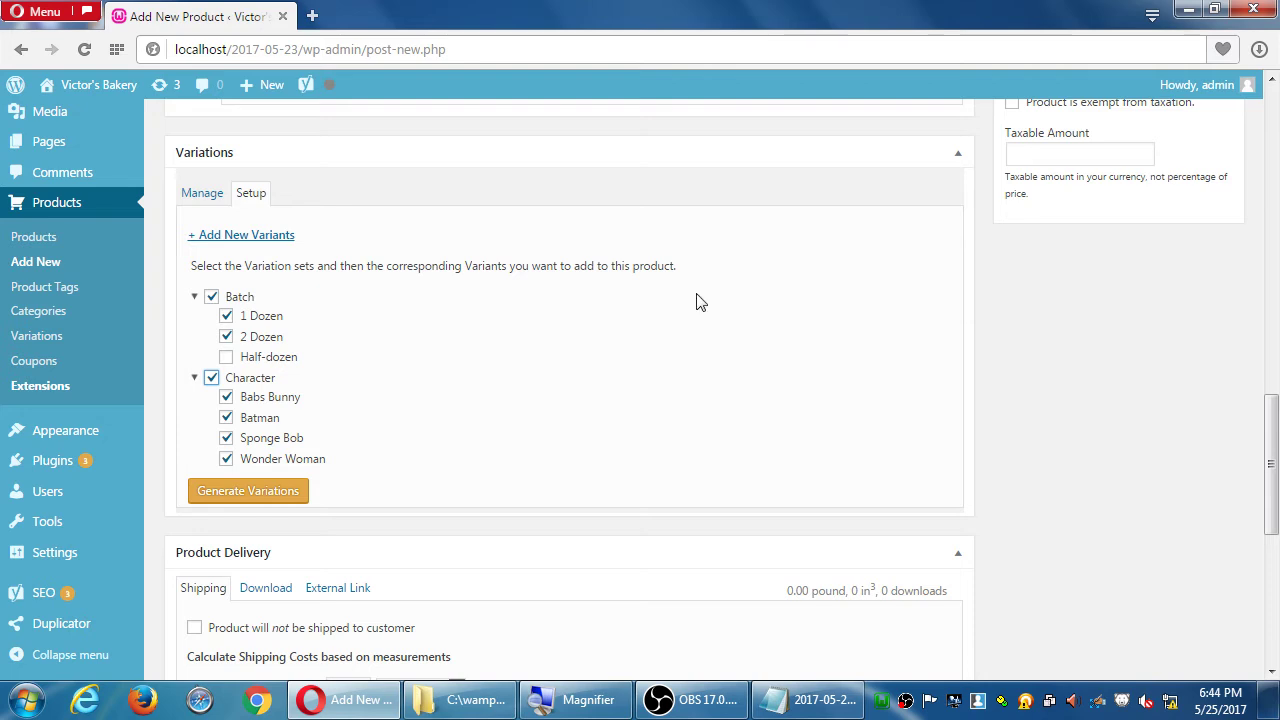
click(280, 494)
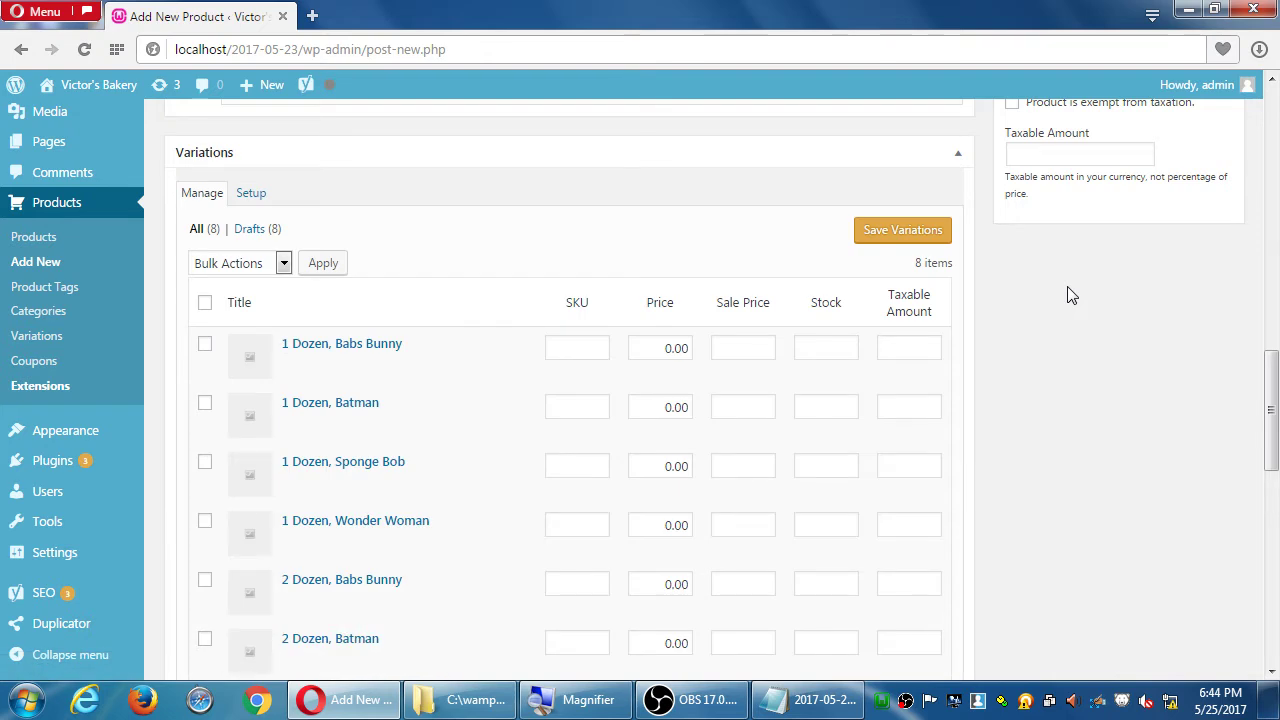
Open the four 1 Dozen variations (Babs Bunny, Batman, Sponge Bob, Wonder Woman) together for bulk editing.
scroll(1068, 295, down, 3)
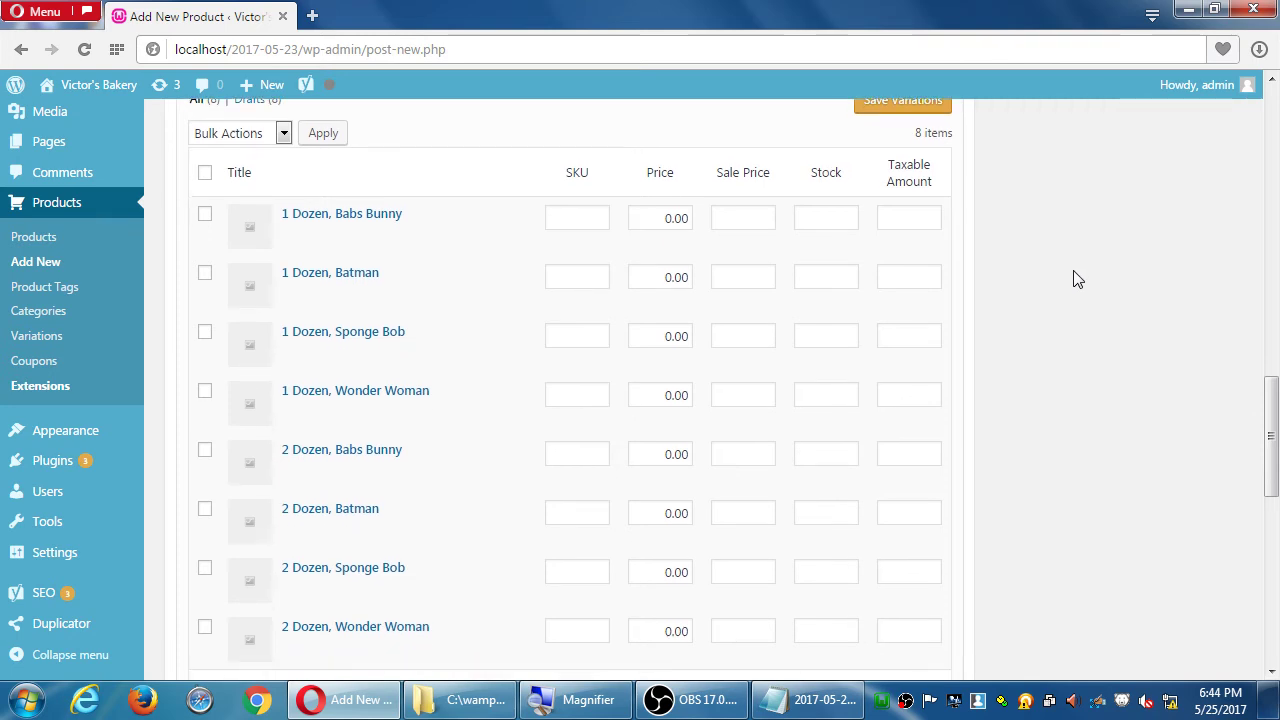
scroll(1075, 281, down, 1)
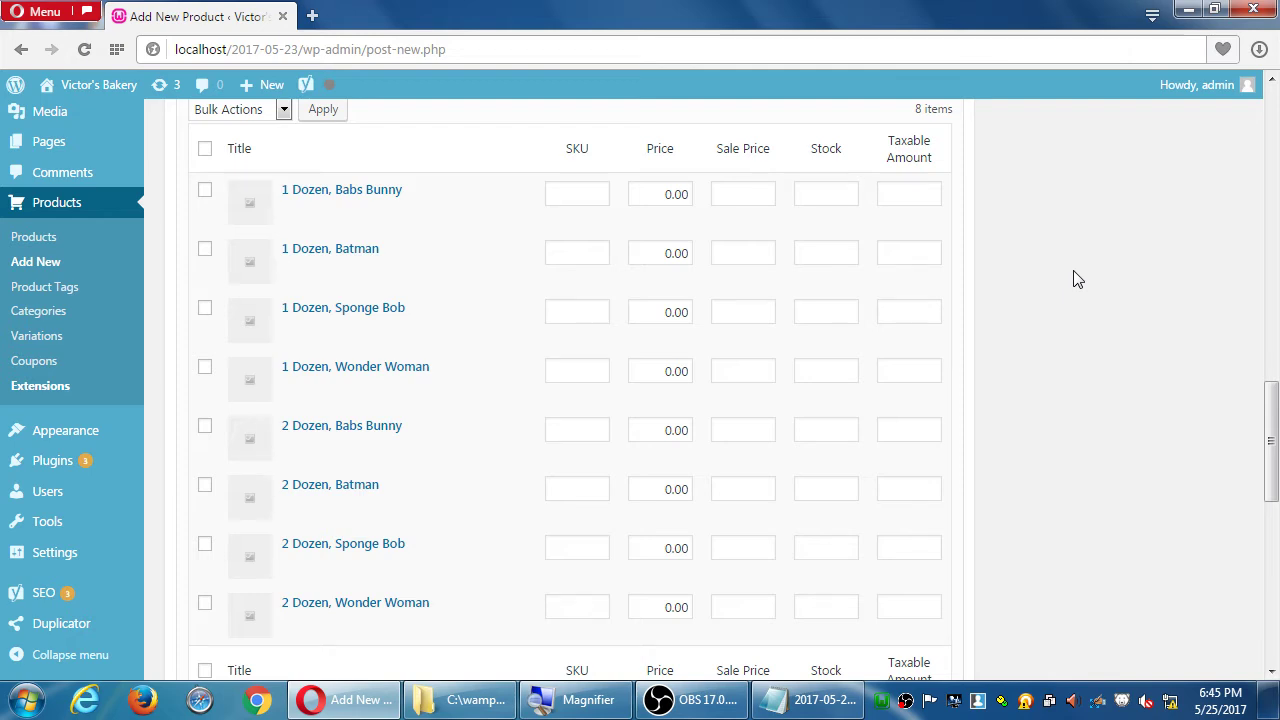
click(655, 193)
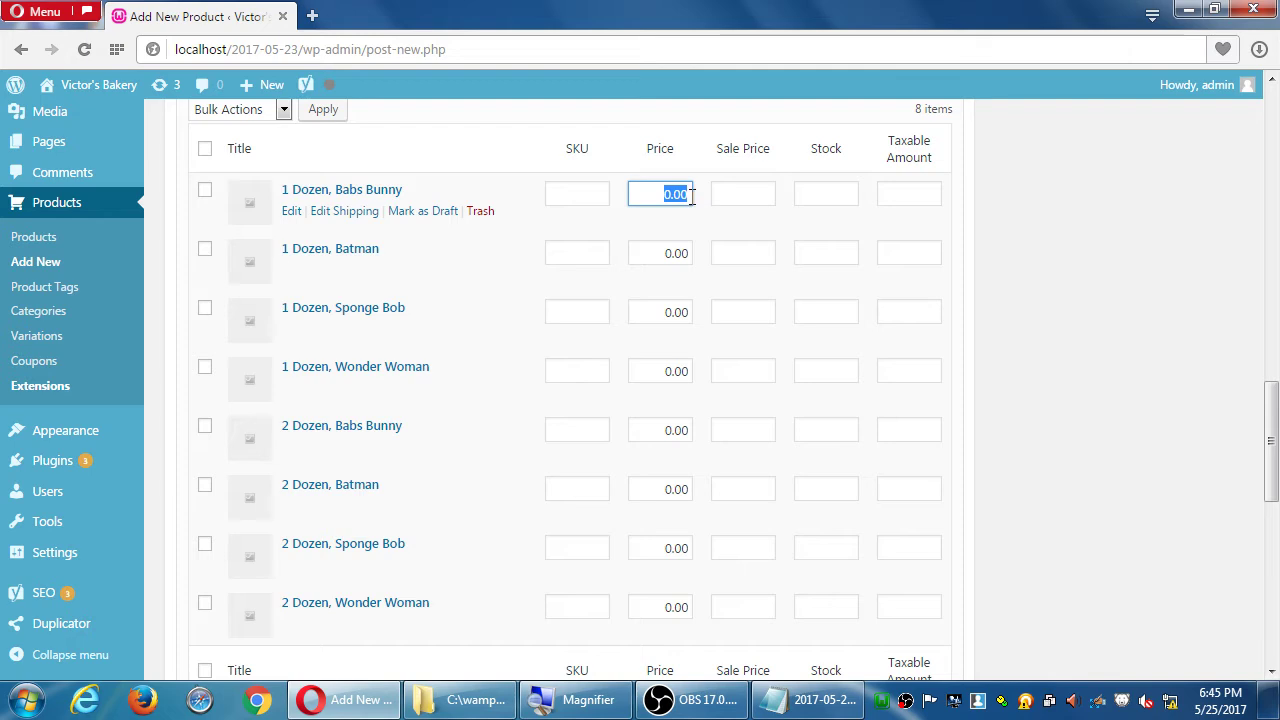
click(1068, 203)
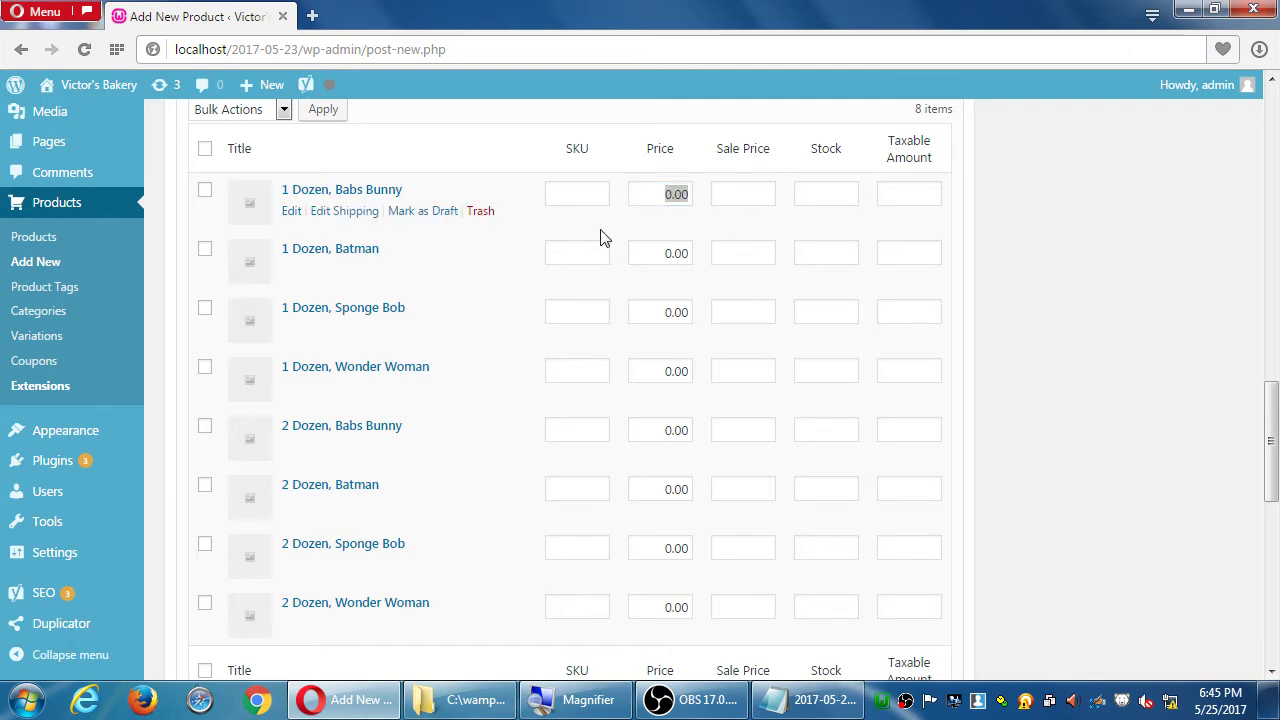
click(205, 191)
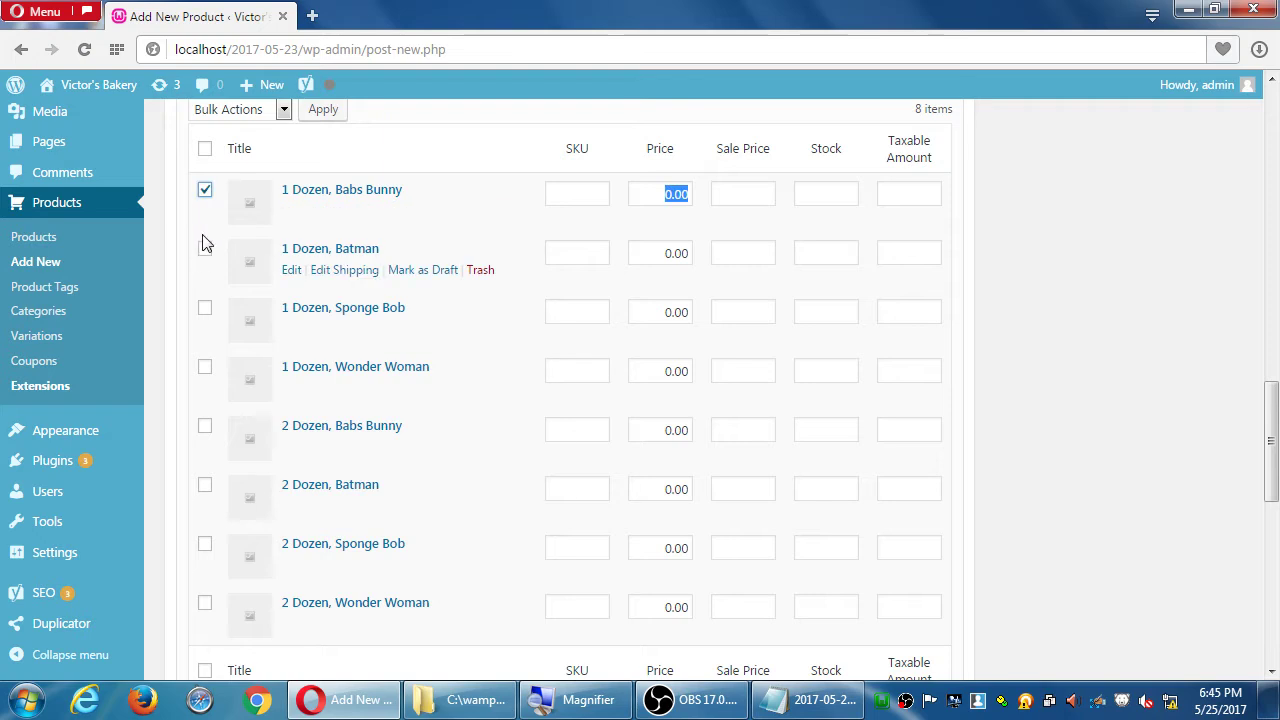
click(205, 250)
click(205, 309)
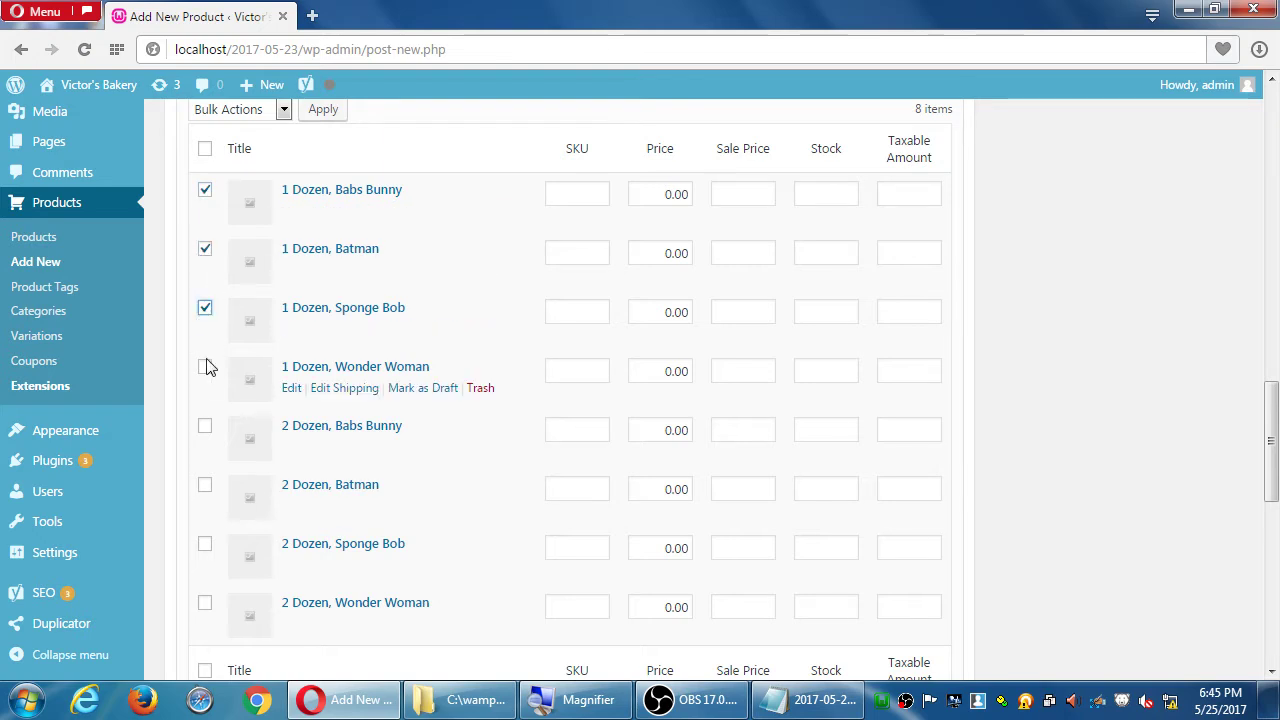
click(205, 367)
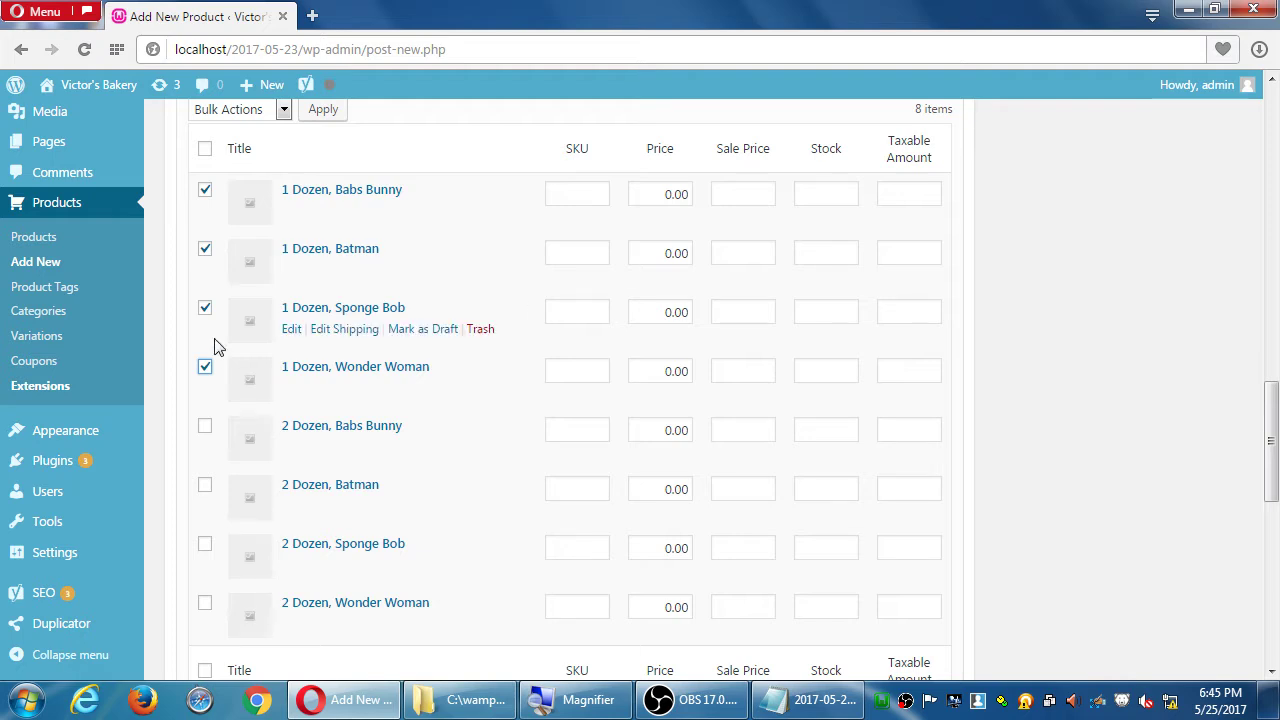
scroll(214, 211, up, 1)
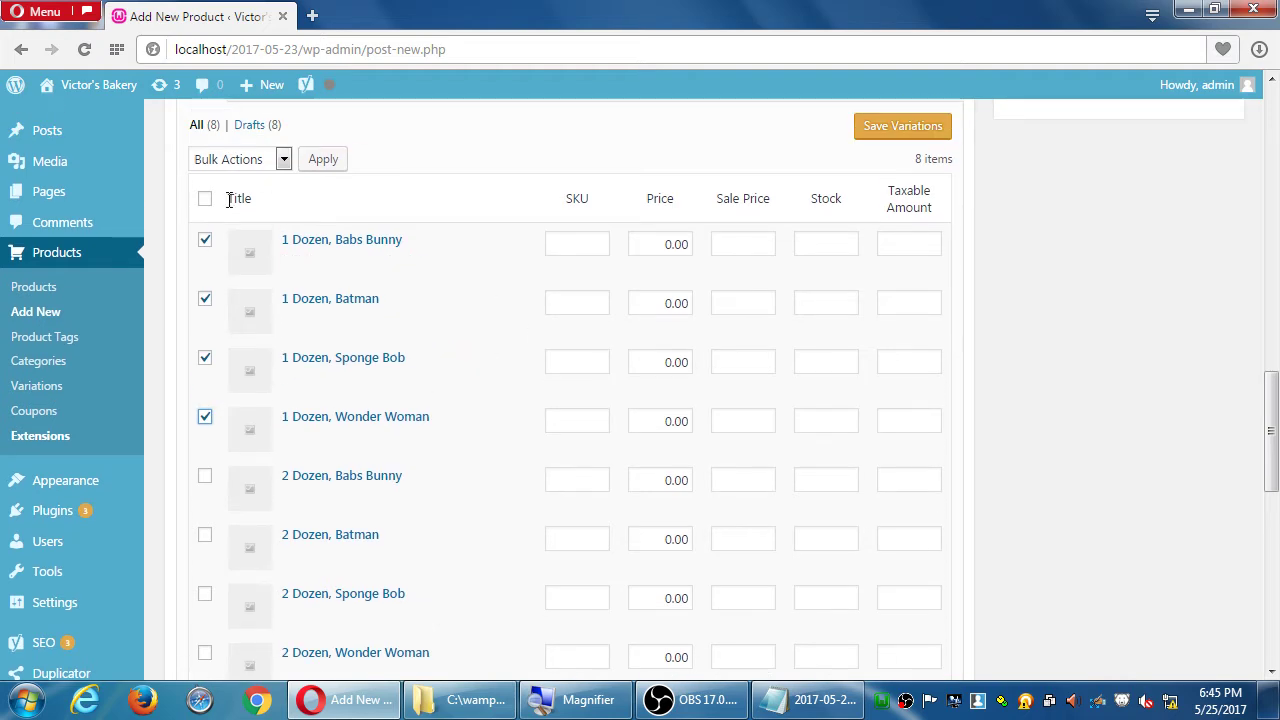
click(262, 163)
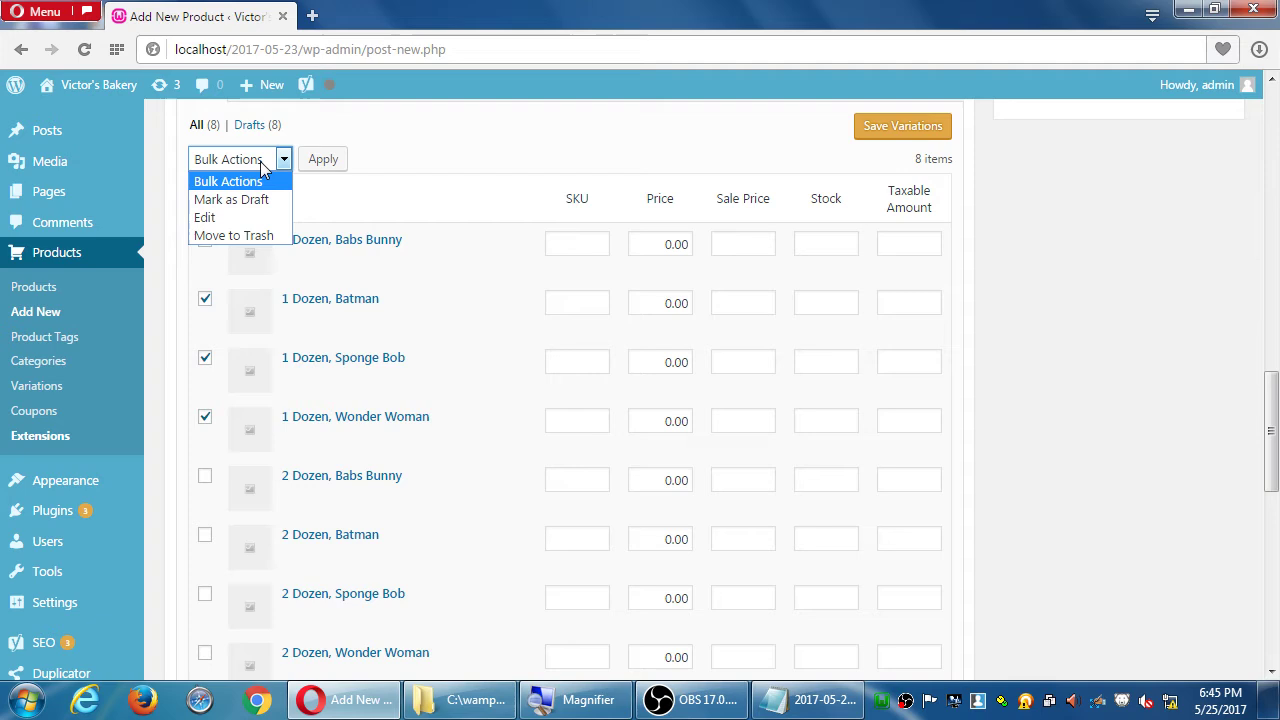
click(241, 217)
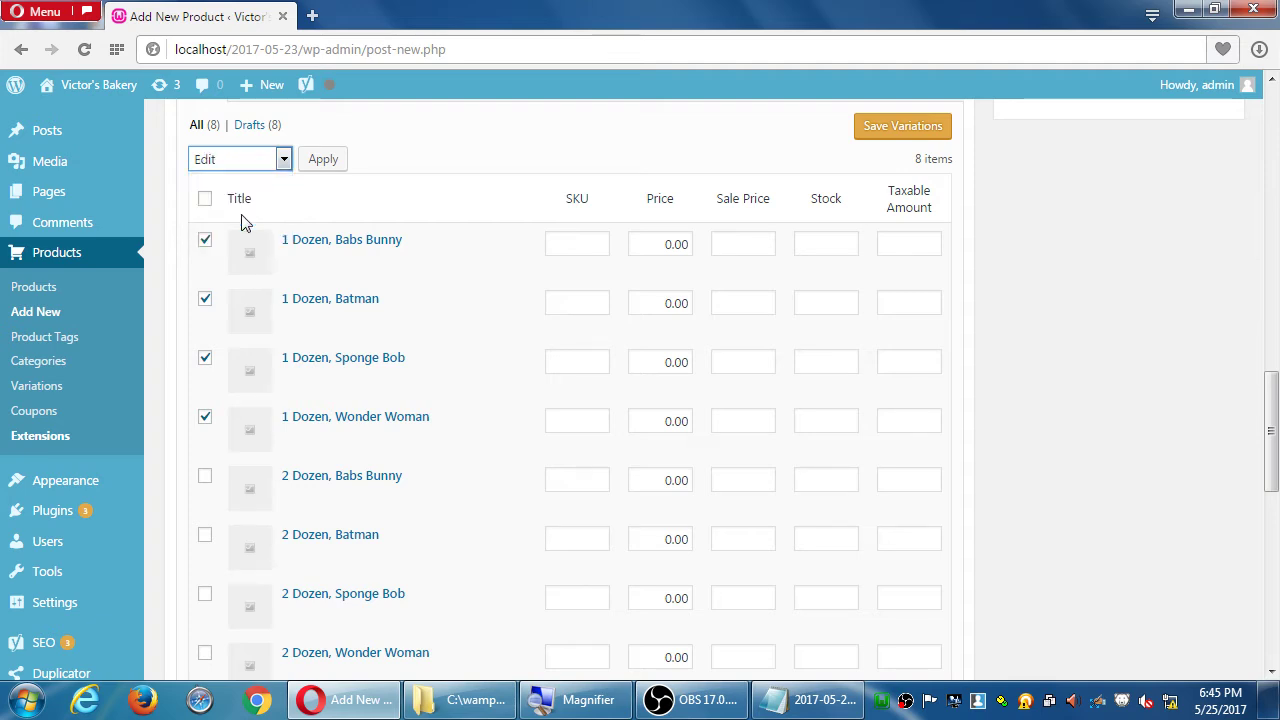
click(336, 164)
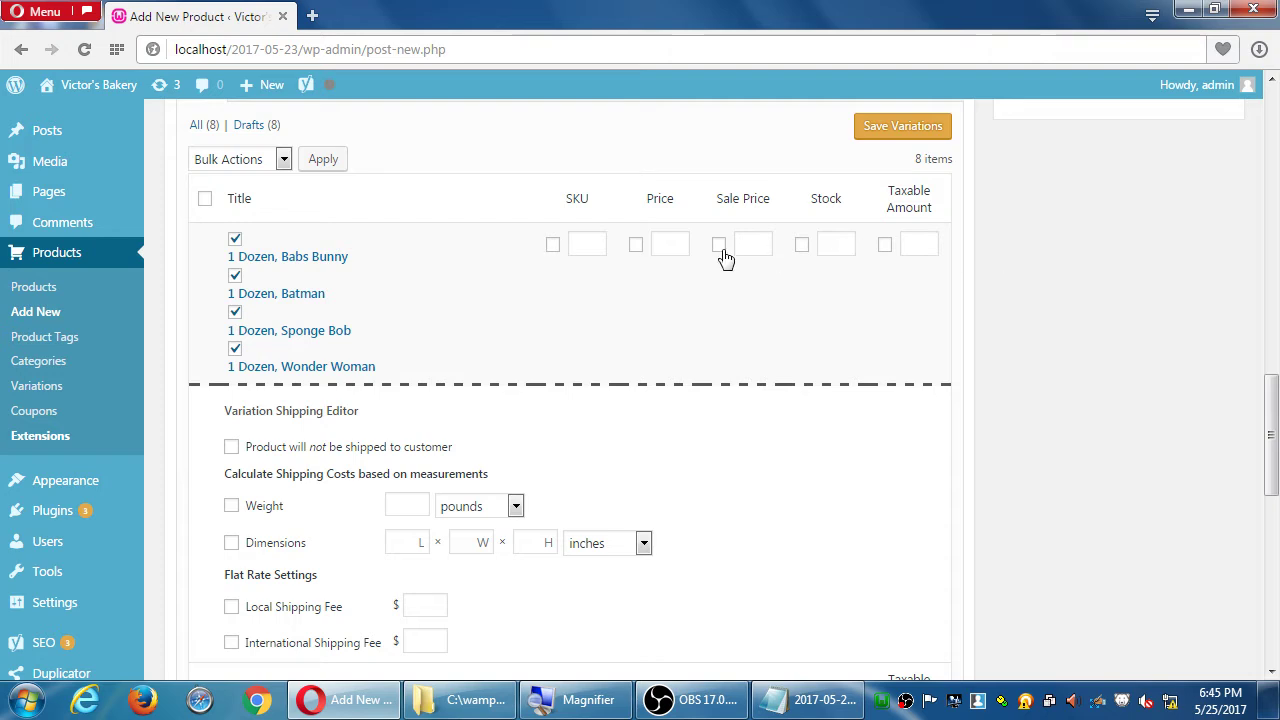
Set the price to 11.50 and the sale price to 12.99 for the four 1 Dozen variations and save them.
click(681, 246)
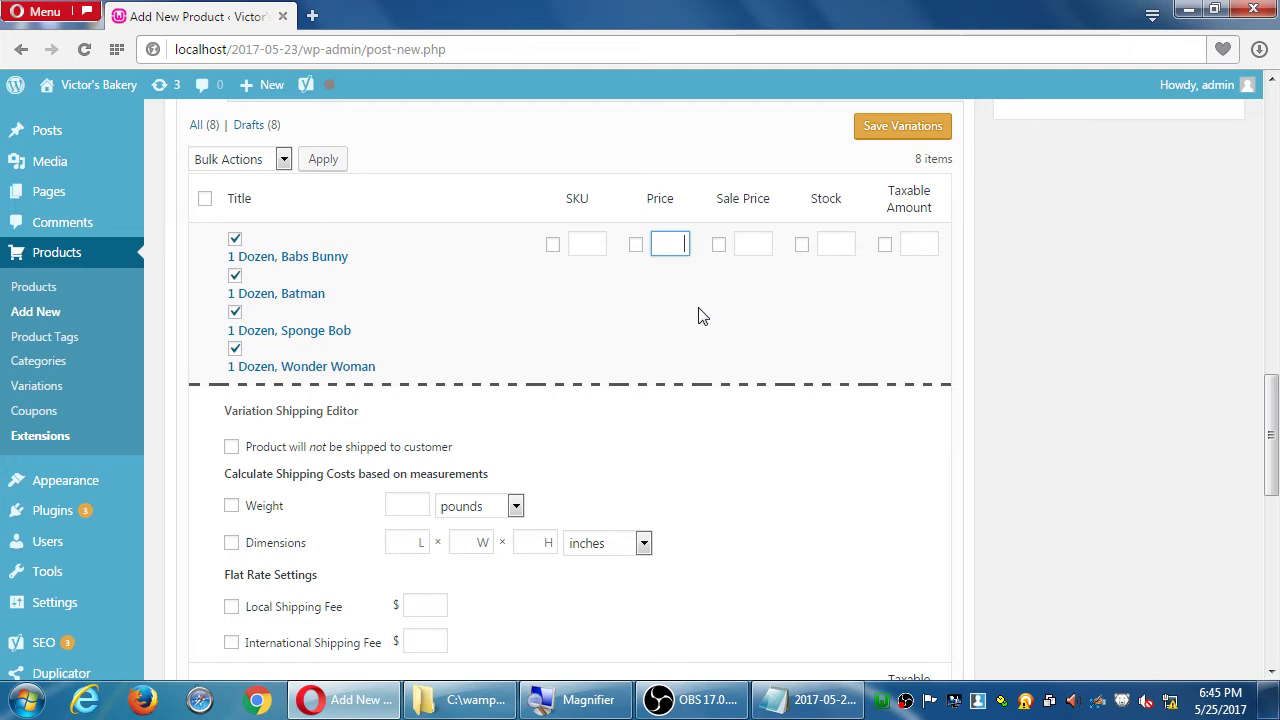
text(11.50)
key(Tab)
click(1055, 297)
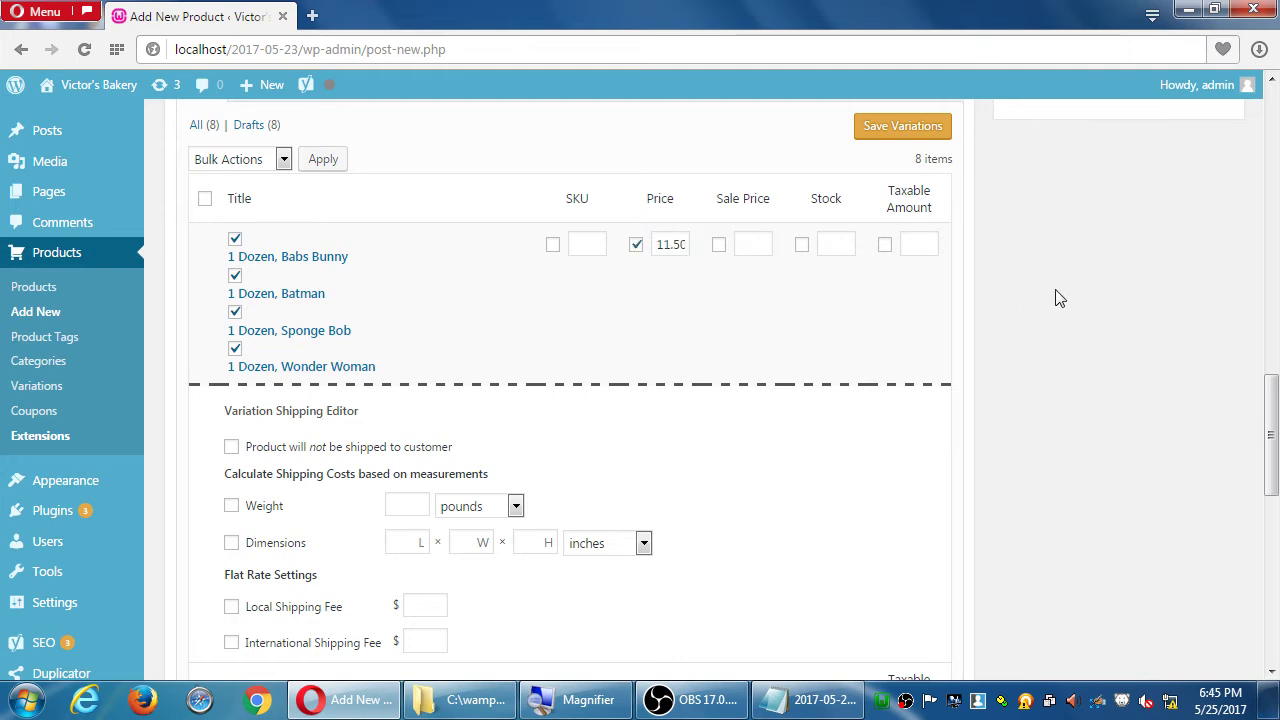
click(772, 245)
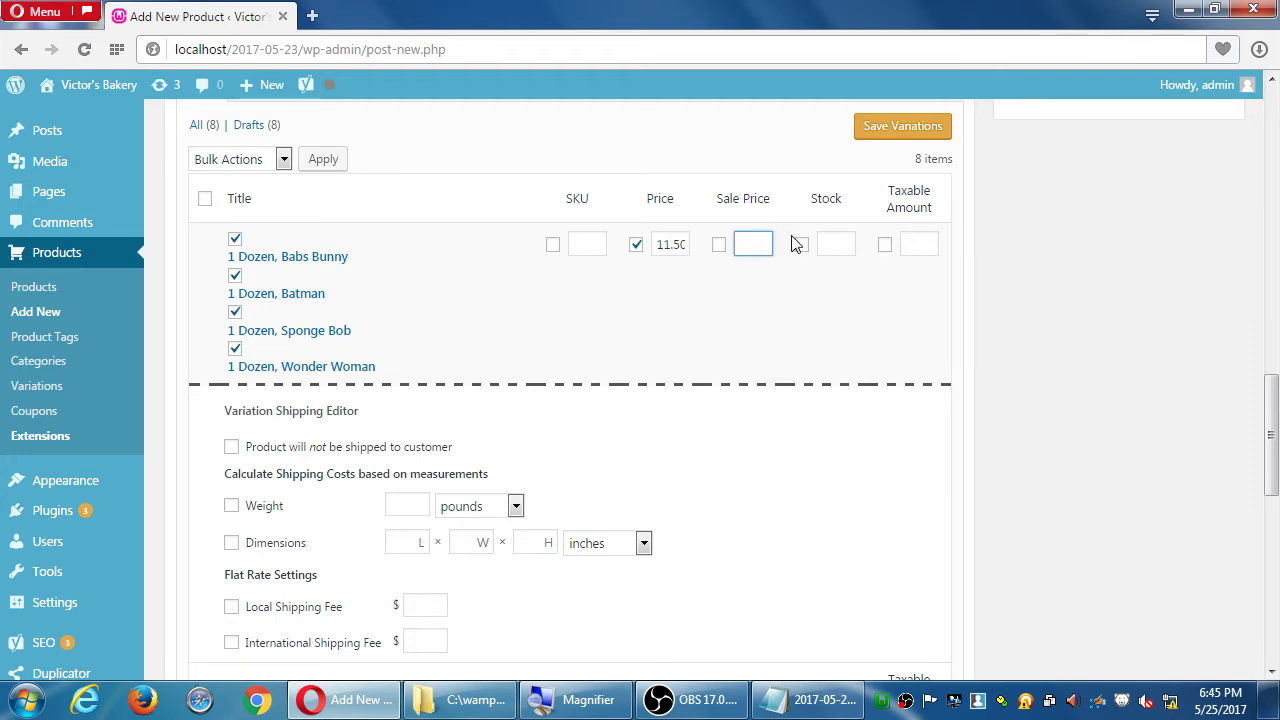
text(12.99)
click(1125, 245)
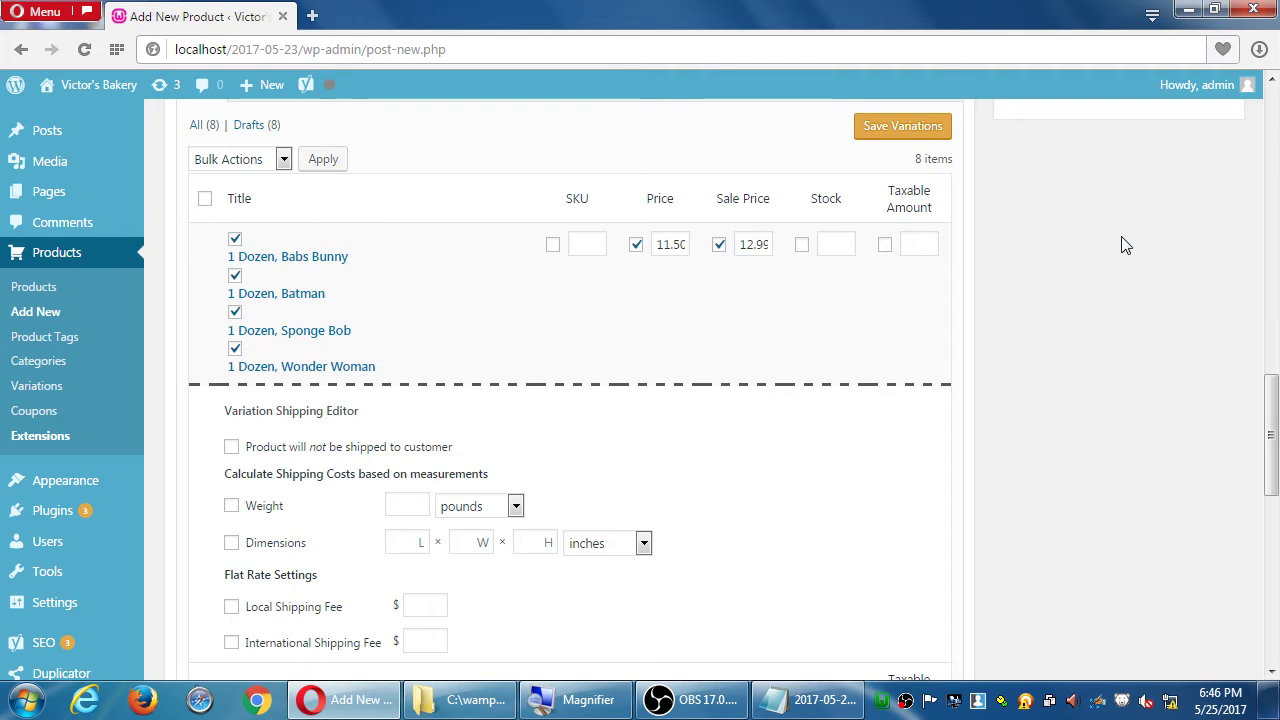
scroll(1127, 245, down, 1)
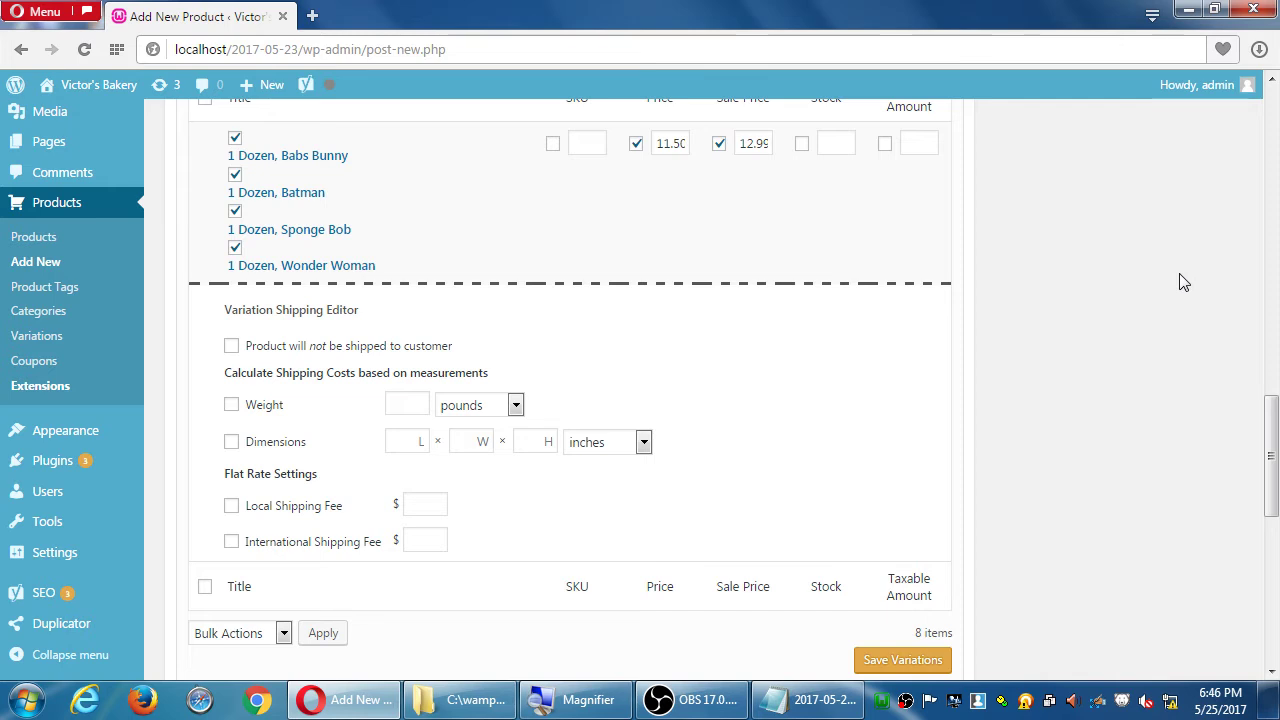
click(900, 661)
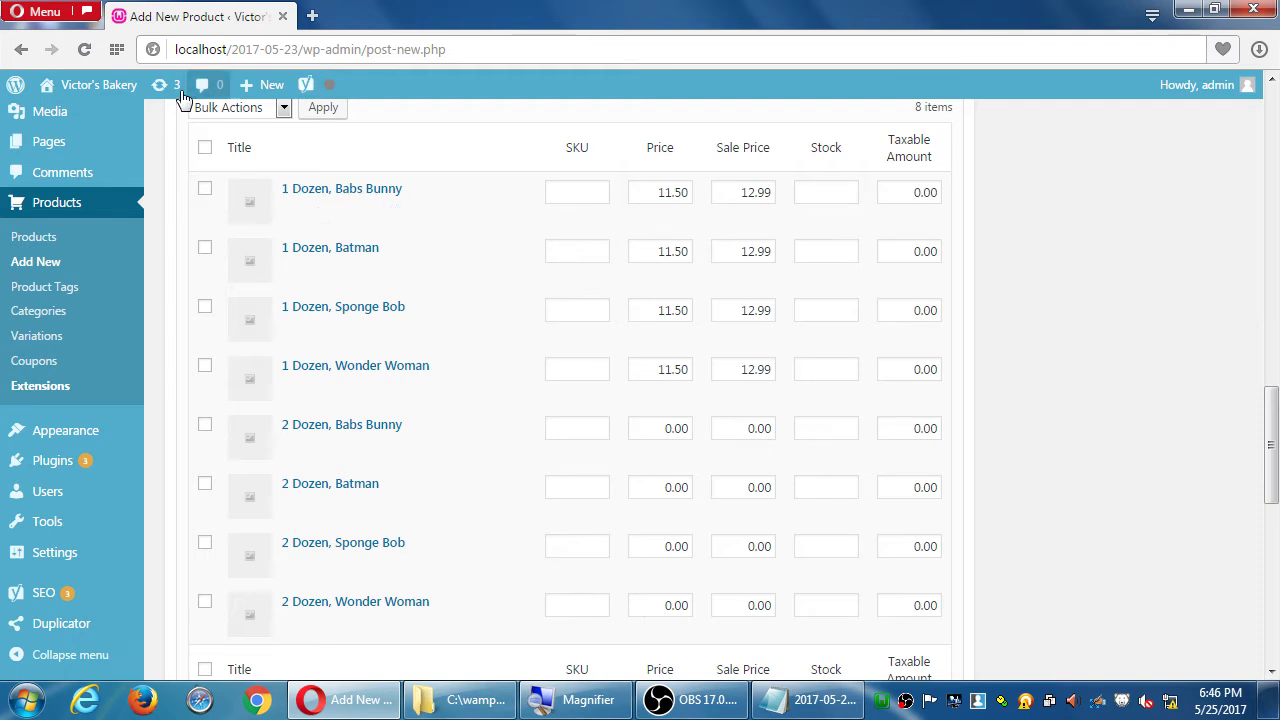
Open the four 2 Dozen variations (Babs Bunny, Batman, Sponge Bob, Wonder Woman) together for bulk editing.
click(233, 107)
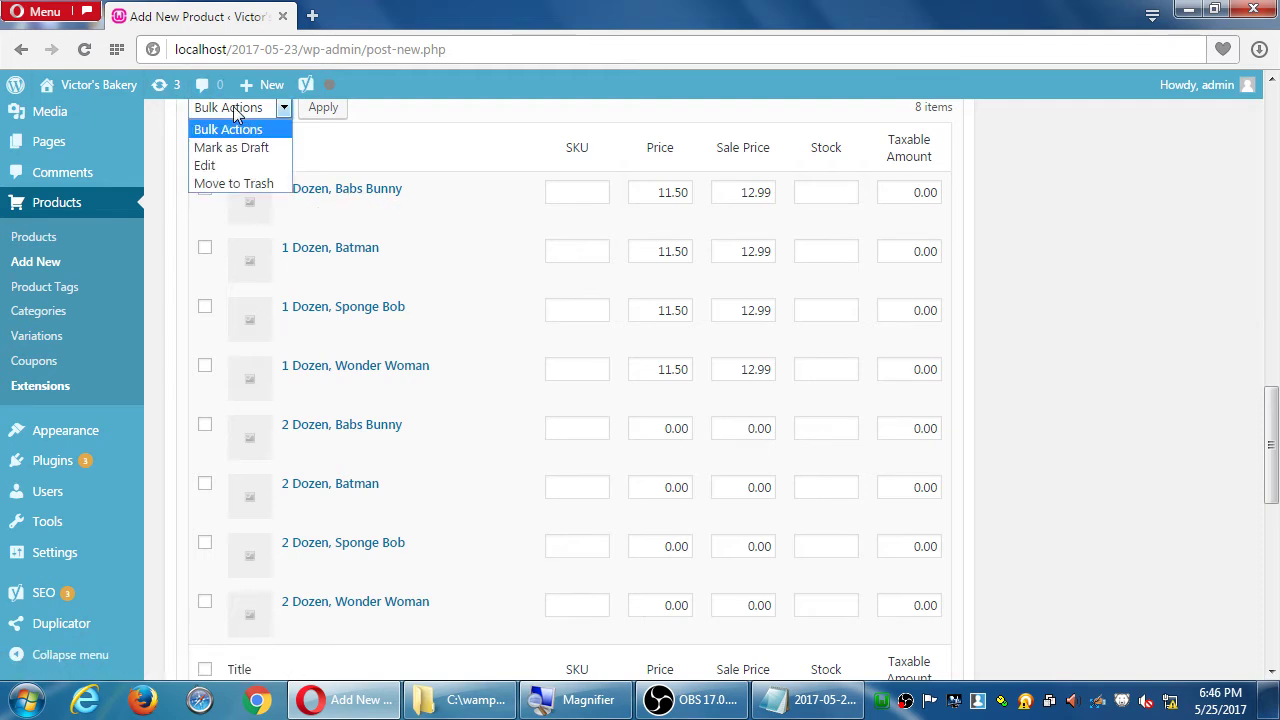
click(379, 140)
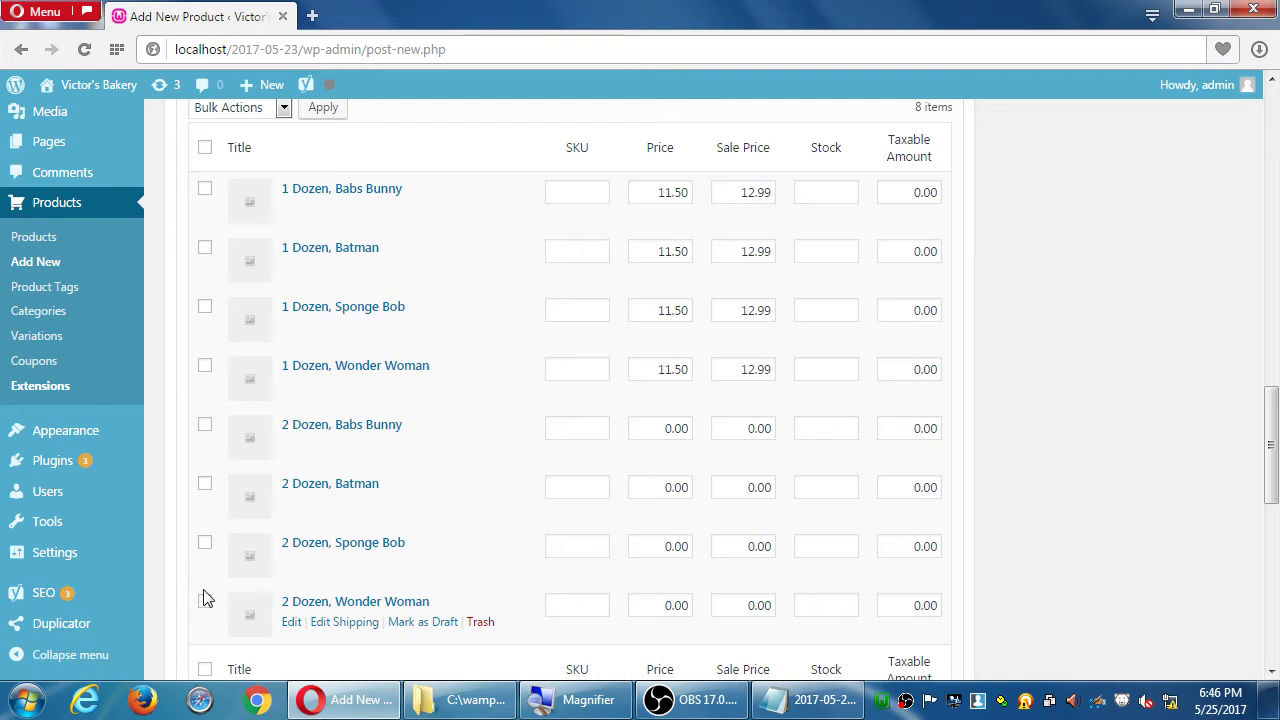
click(204, 601)
click(204, 543)
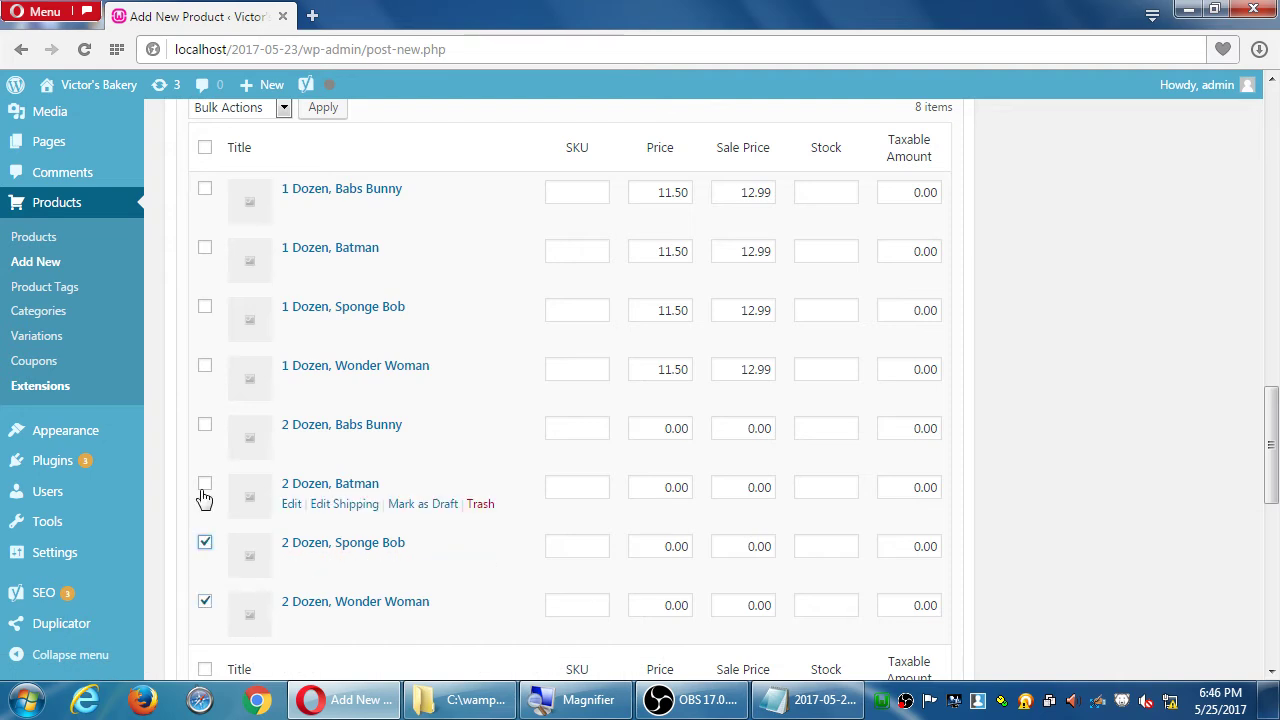
click(204, 484)
click(204, 425)
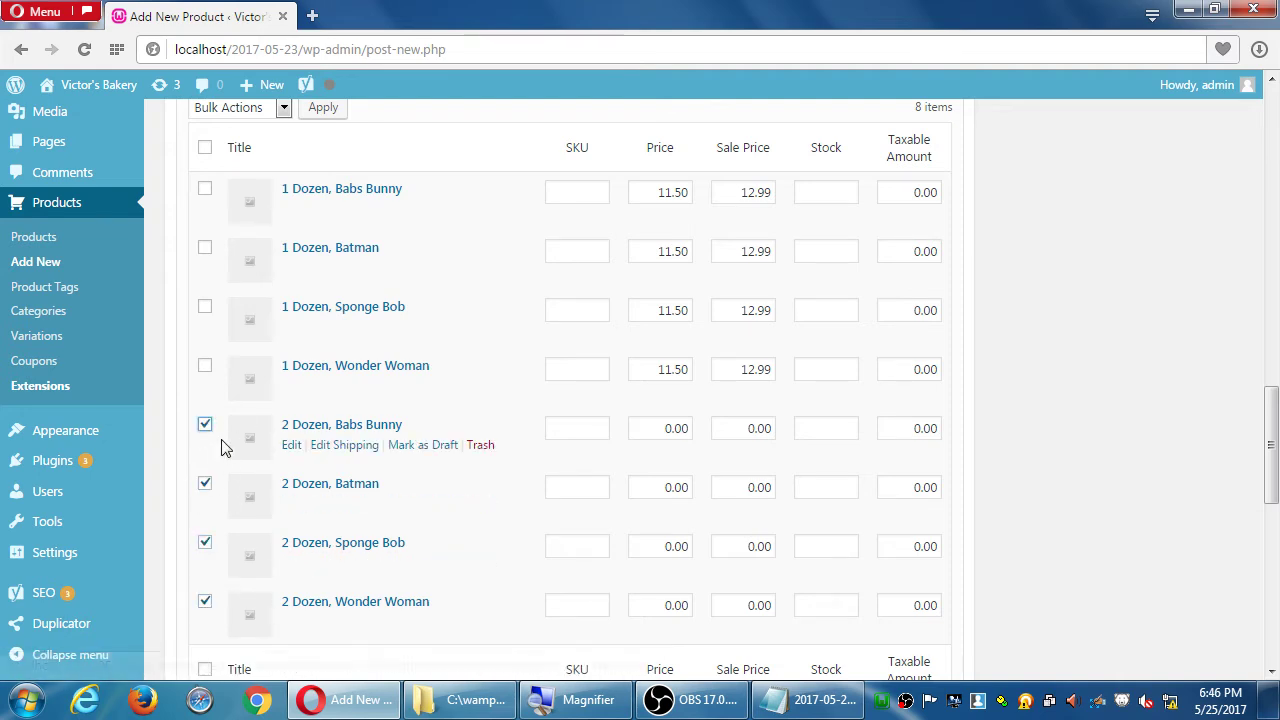
click(265, 108)
click(235, 163)
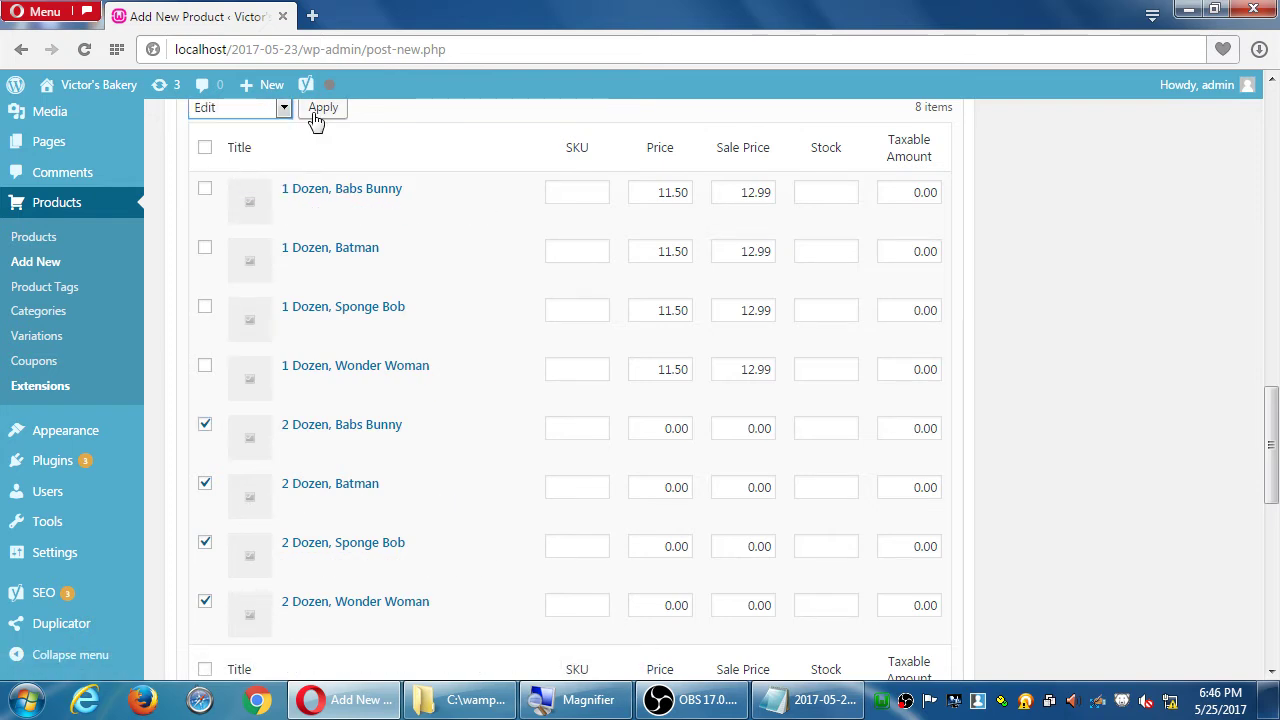
click(314, 114)
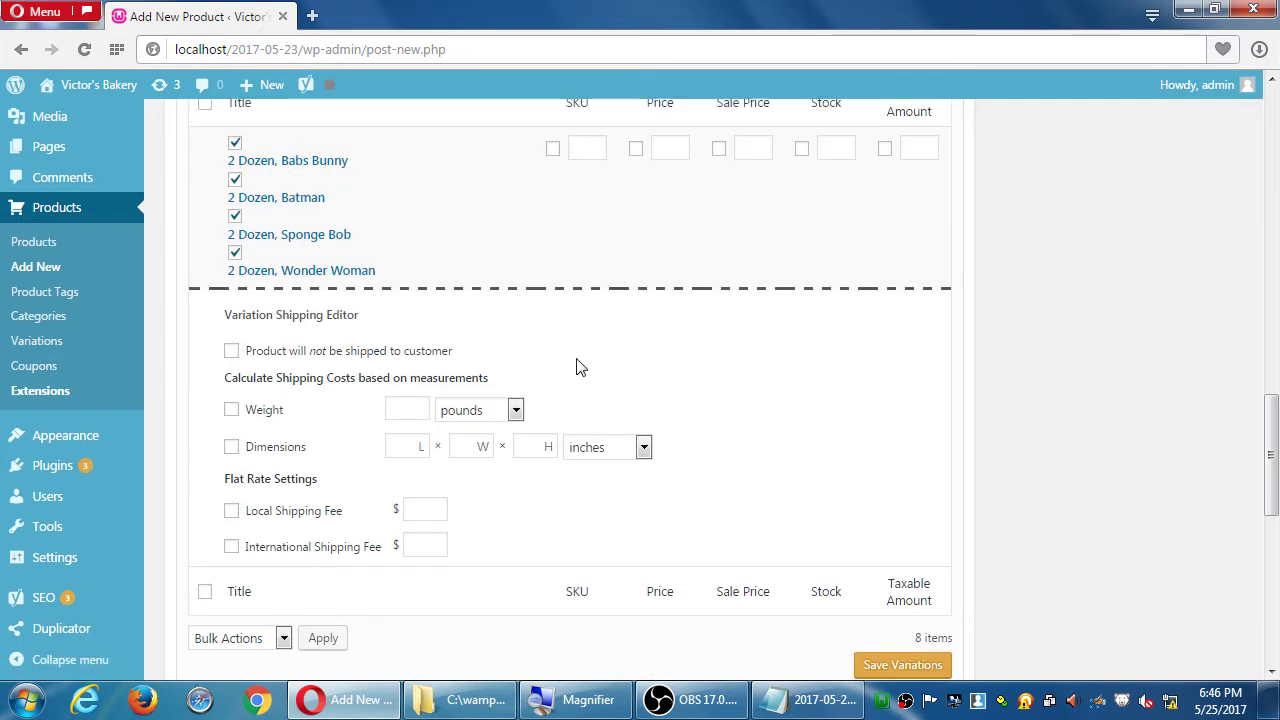
Set the price to 25.99 and the sale price to 23 for the four 2 Dozen variations and save them.
scroll(590, 340, up, 2)
click(669, 321)
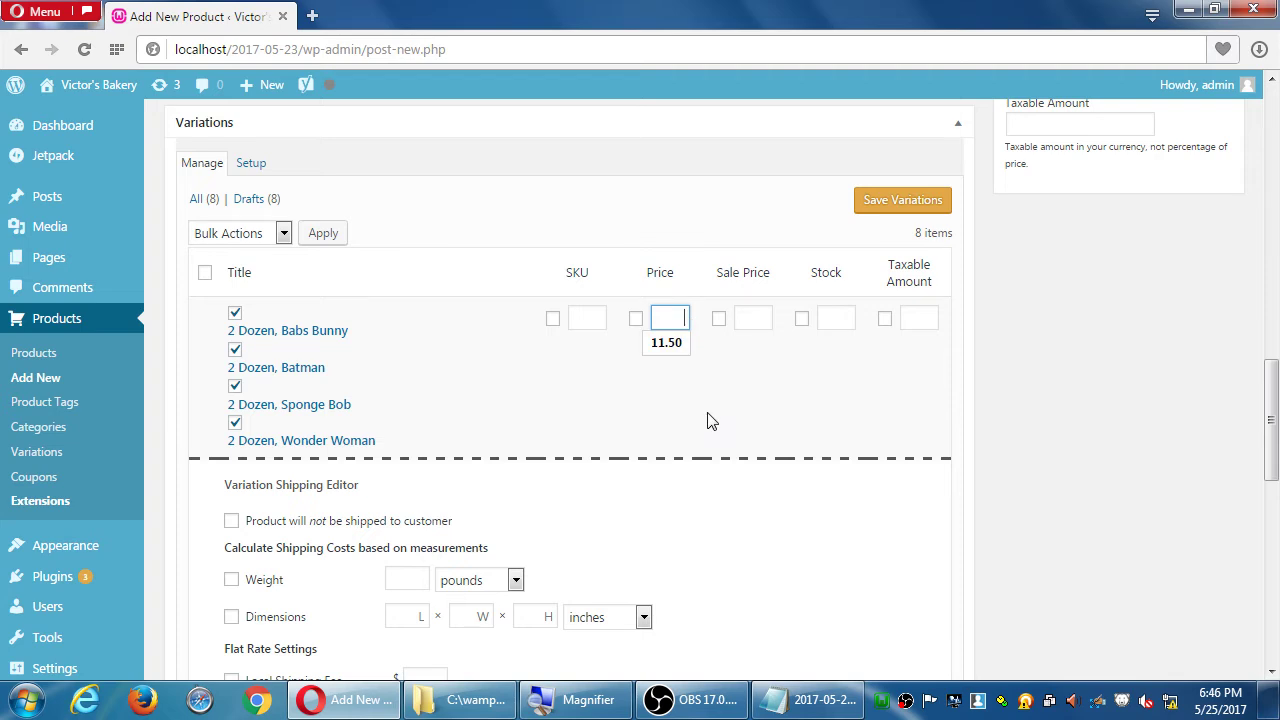
text(25.99)
key(Tab)
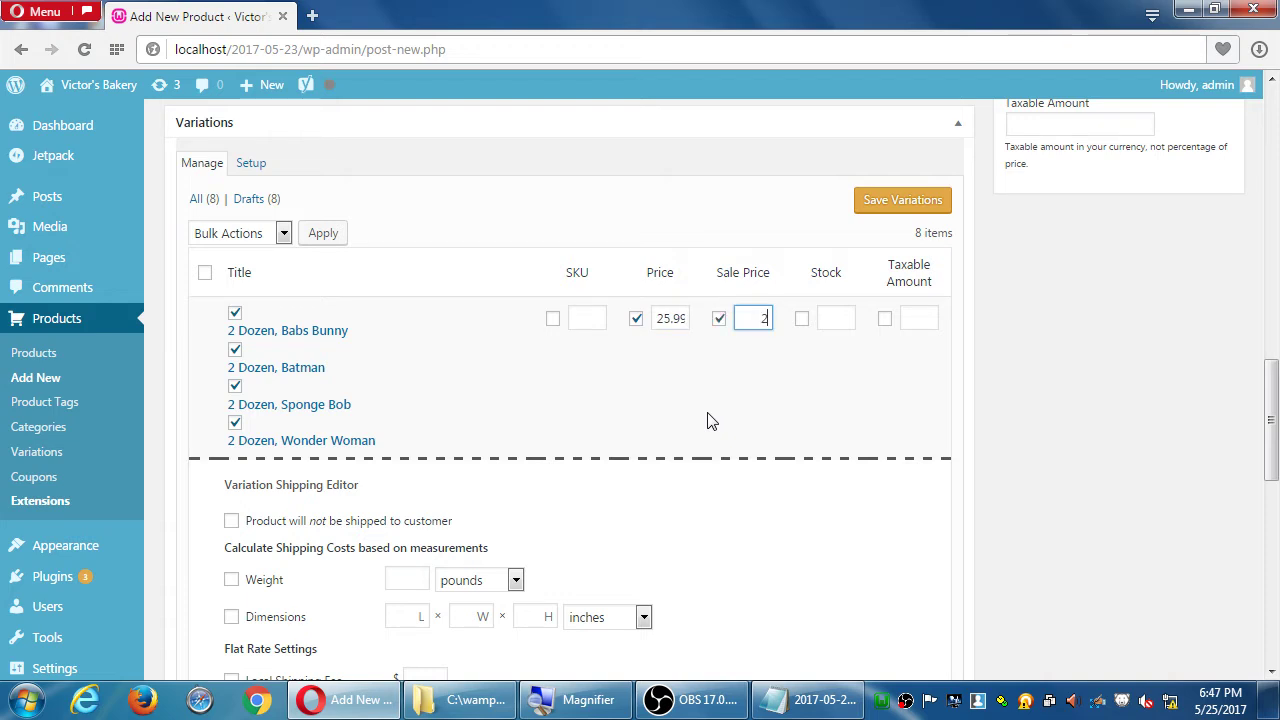
key(shift+Tab)
key(shift+Tab)
key(shift+Tab)
key(shift+Tab)
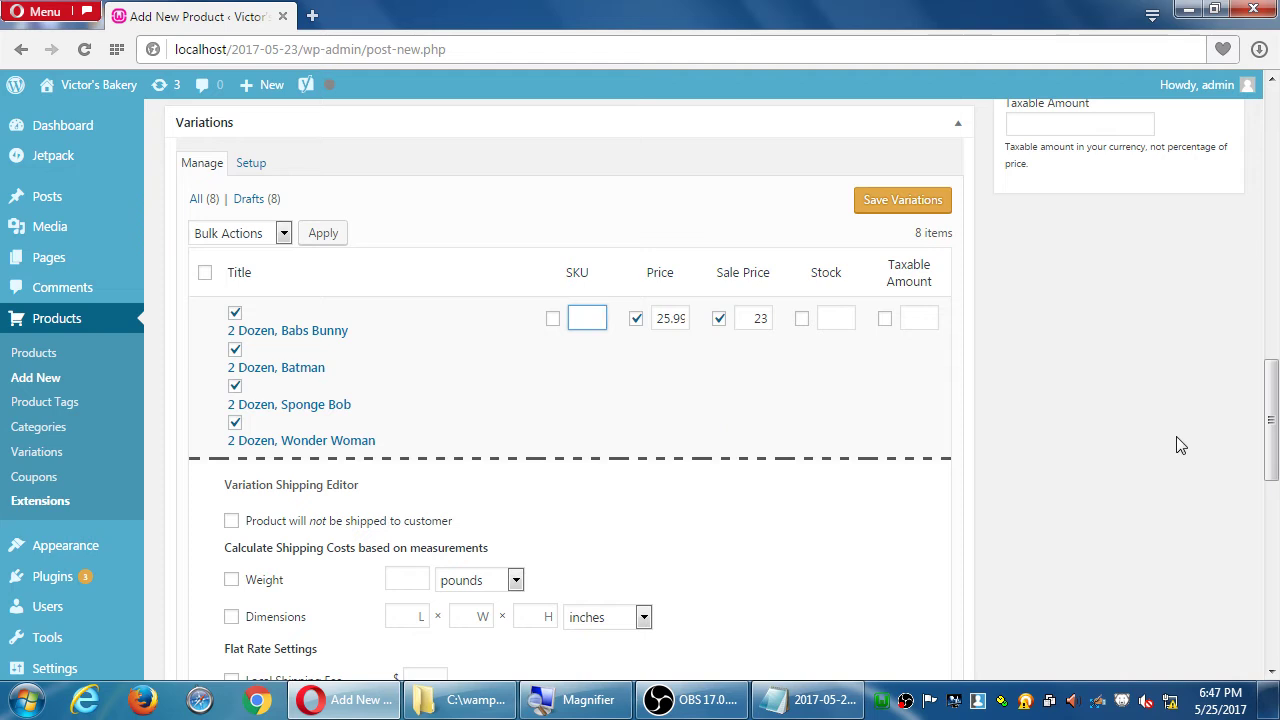
click(894, 200)
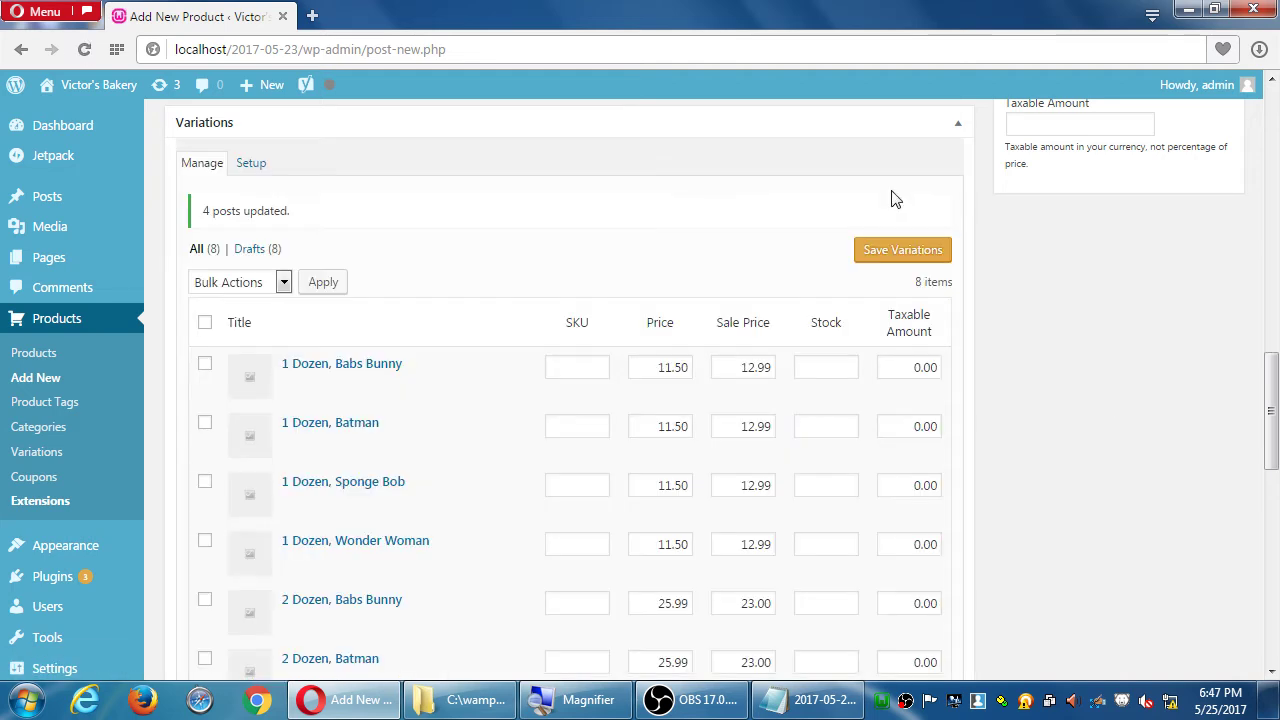
Reopen the four 1 Dozen variations together for bulk editing.
scroll(1000, 433, down, 1)
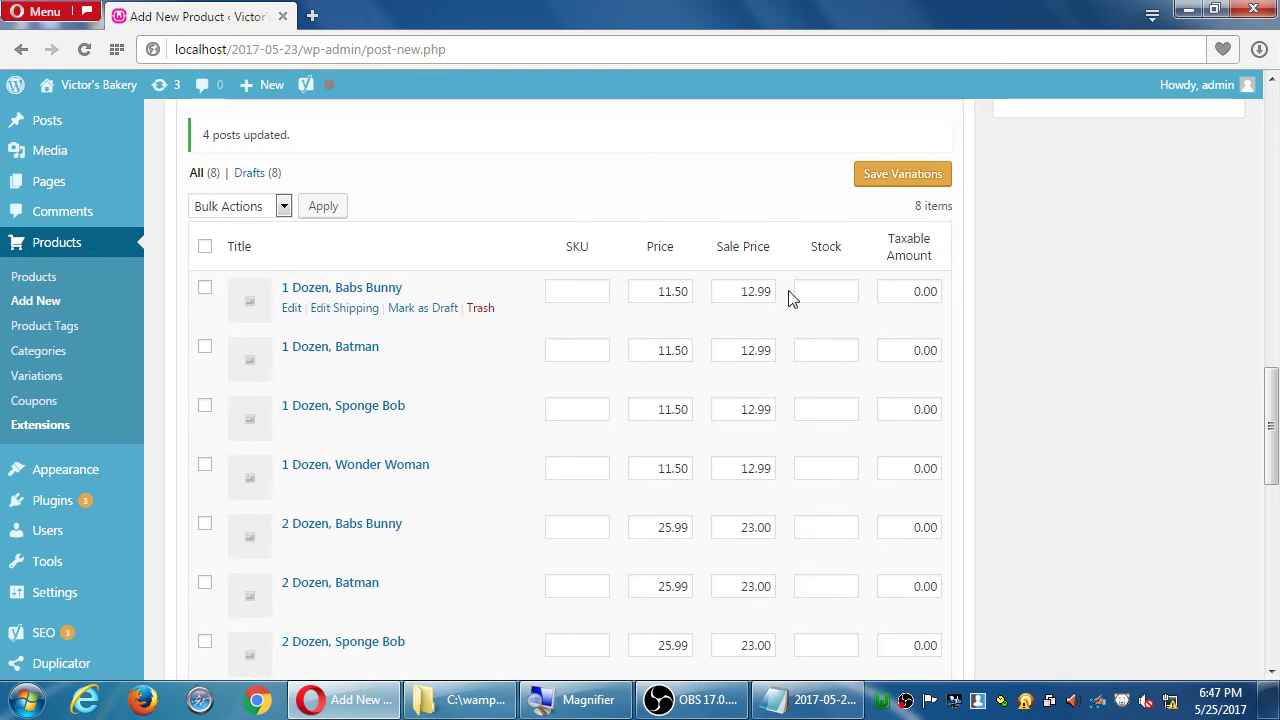
double_click(745, 291)
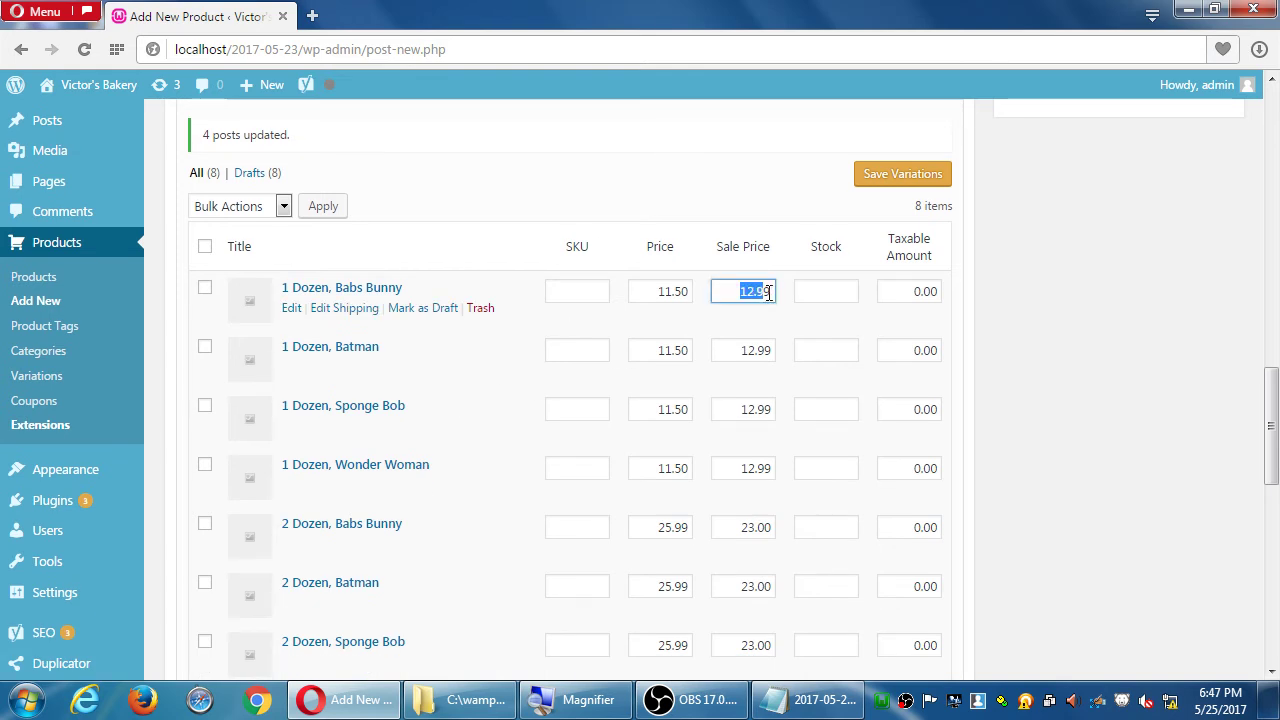
click(204, 291)
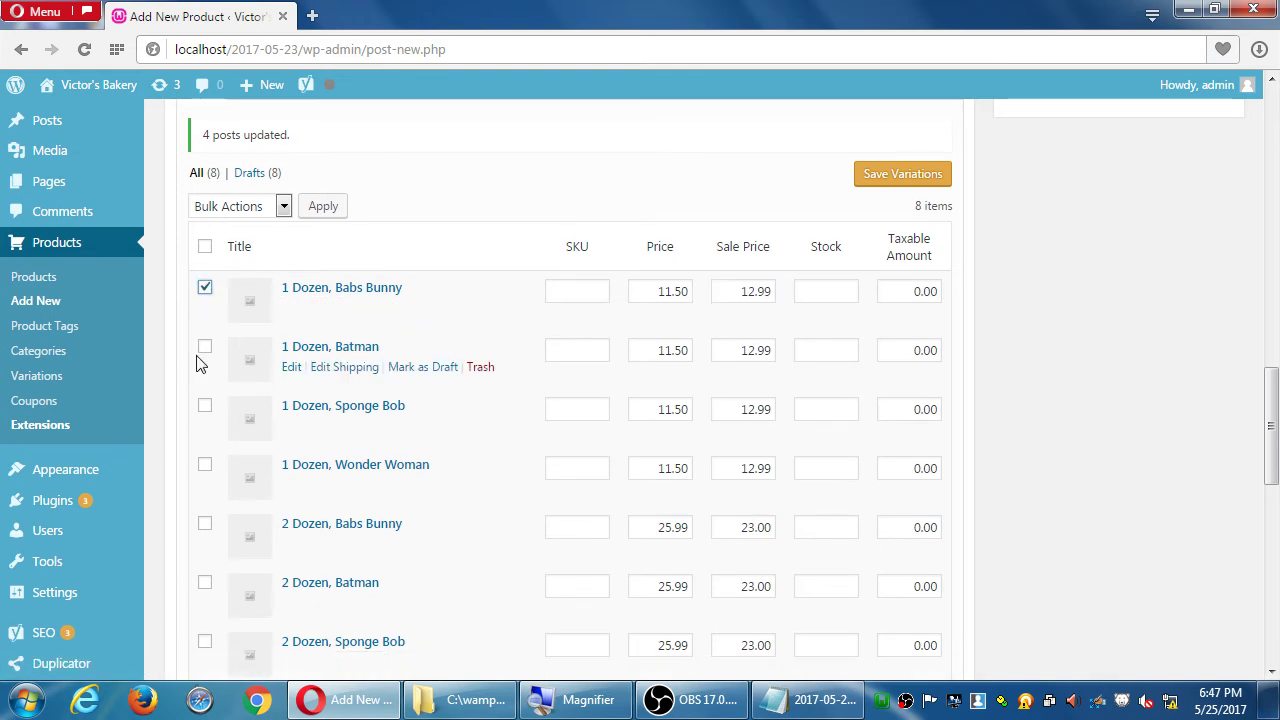
click(204, 346)
click(206, 408)
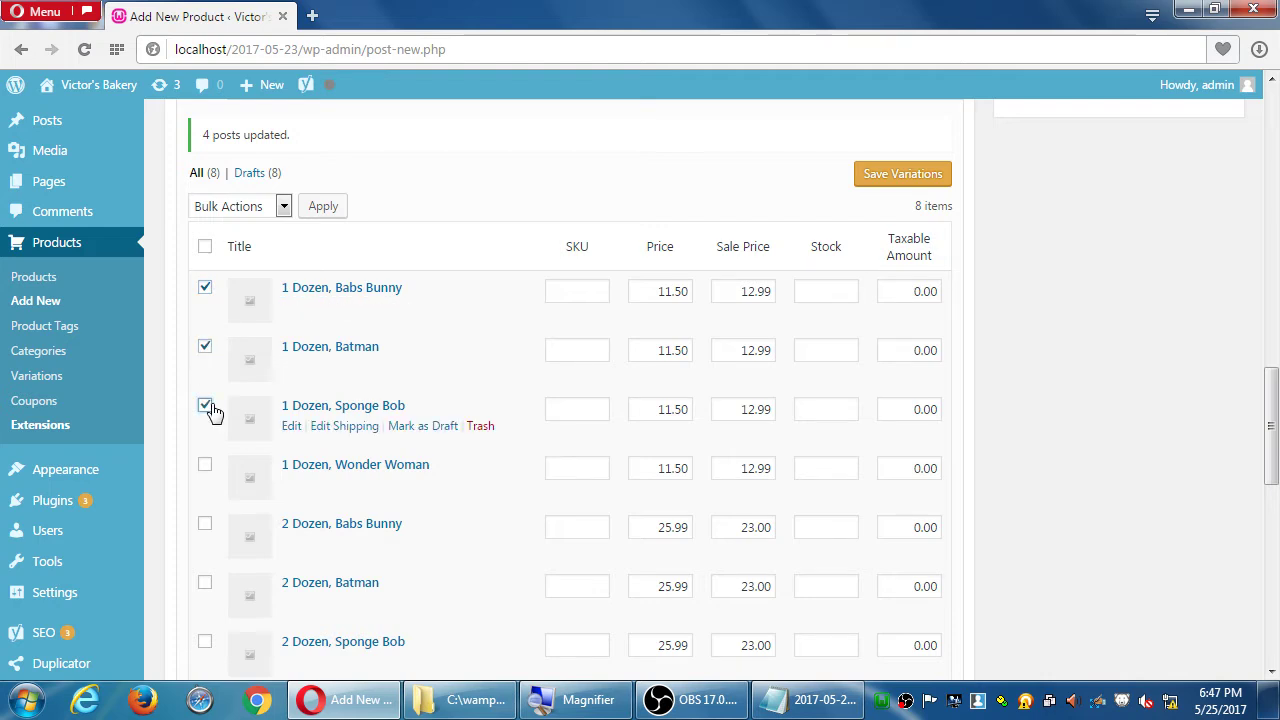
click(205, 468)
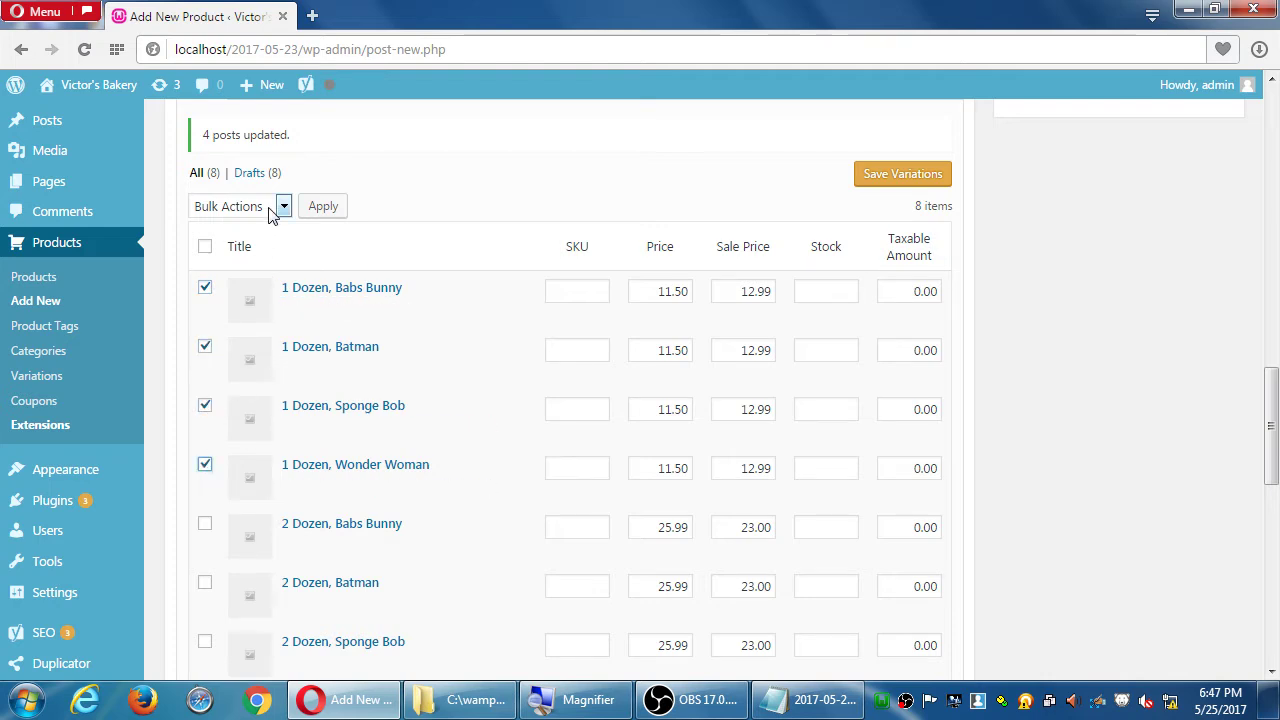
click(279, 206)
click(245, 262)
click(321, 208)
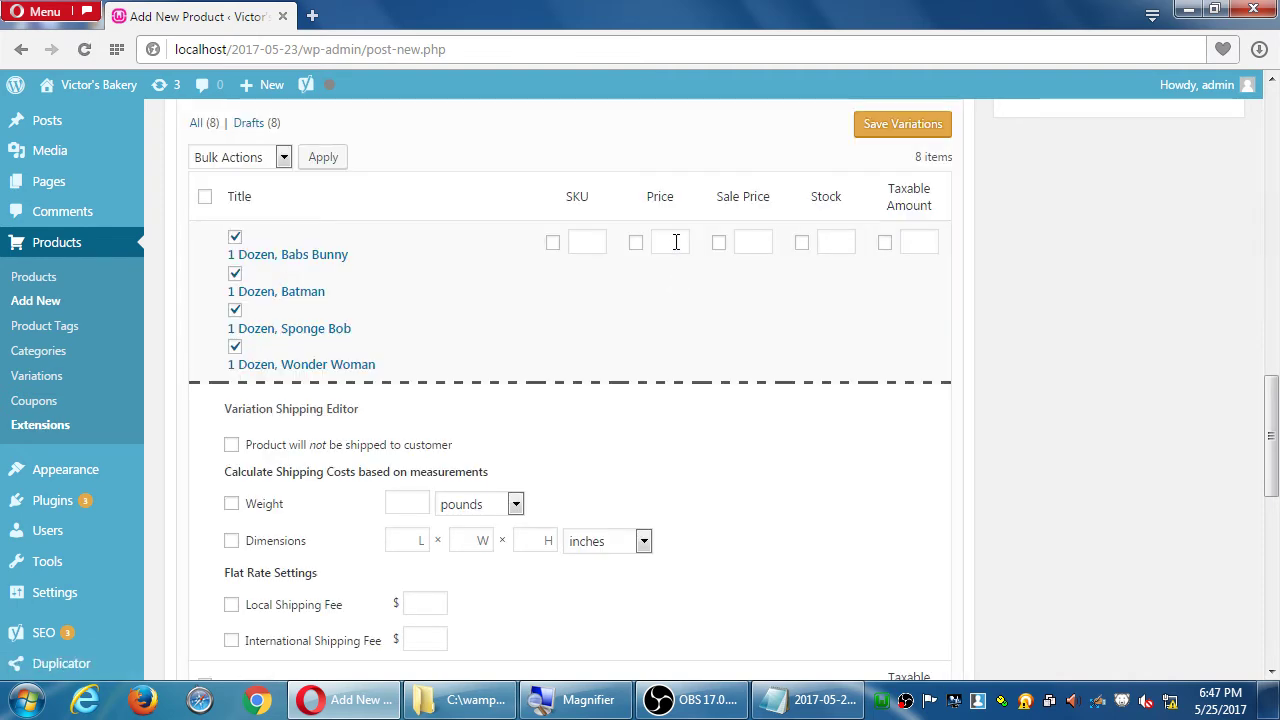
Set the price to 12.99 and the sale price to 11.50 for the four 1 Dozen variations and save them.
click(675, 240)
text(12)
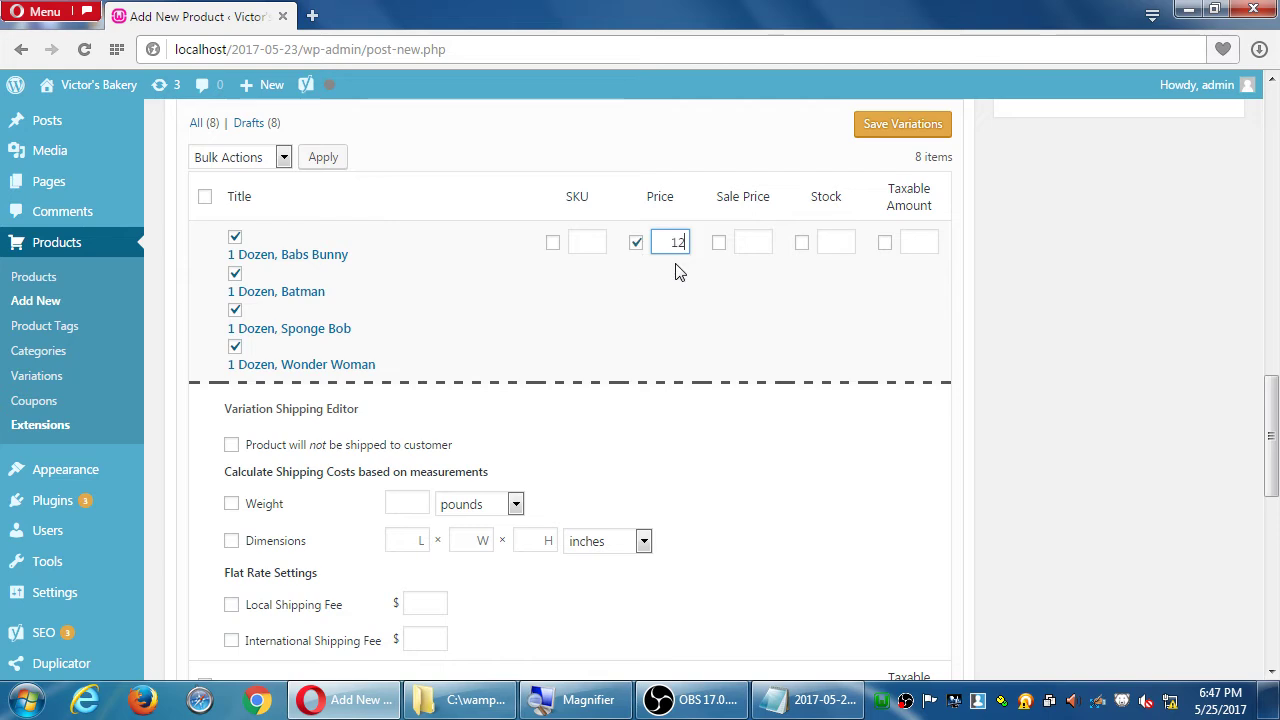
text(.99)
key(Tab)
text(1)
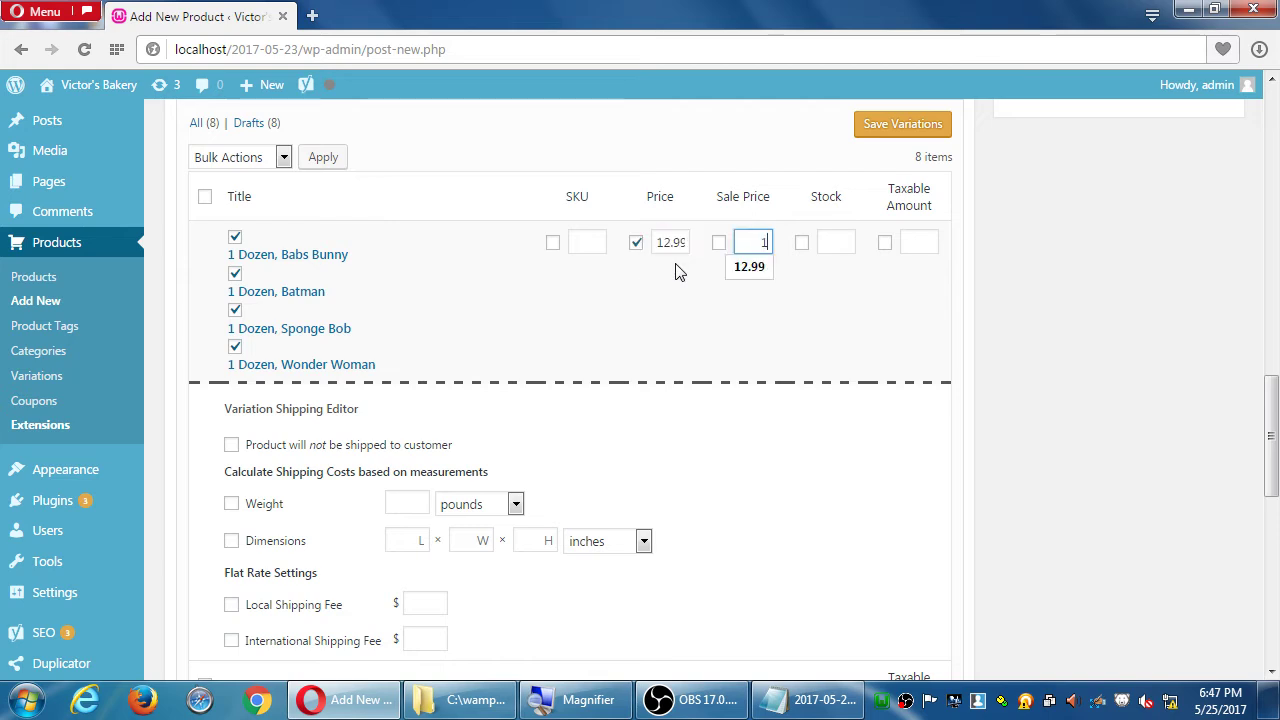
text(1.50)
click(891, 127)
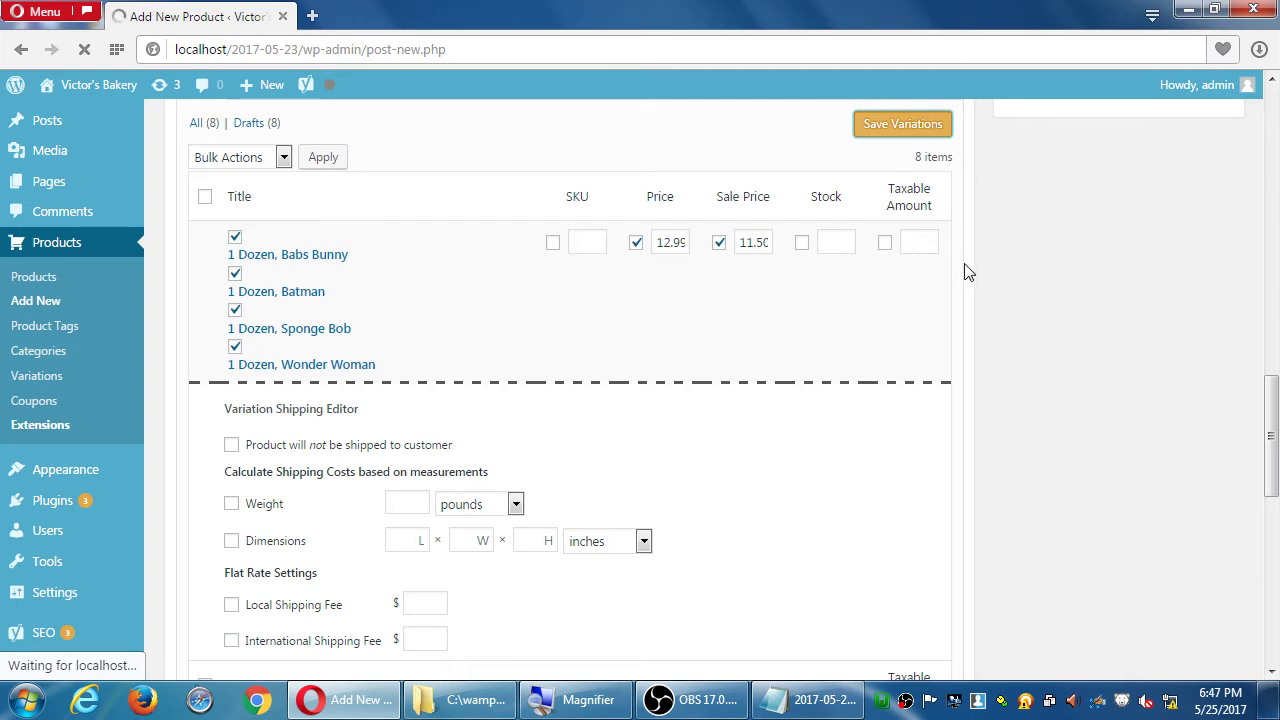
scroll(968, 272, down, 2)
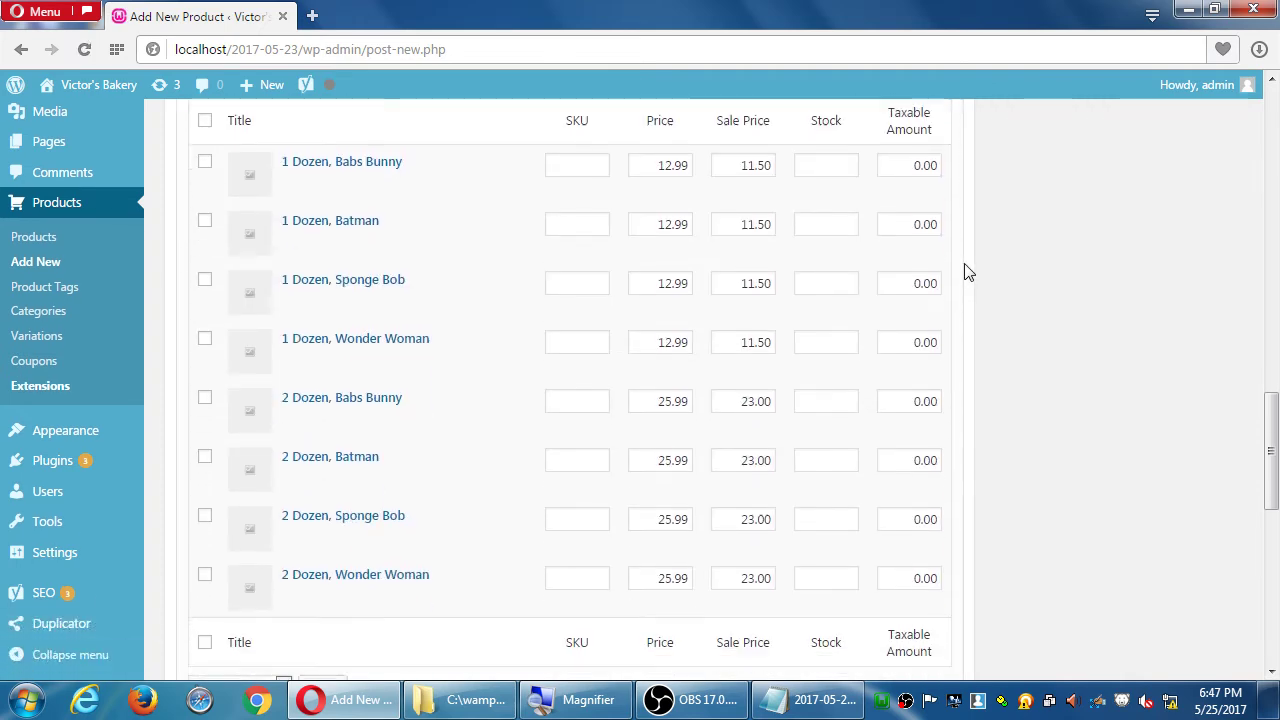
Publish the Lollipop Grab Bag product.
scroll(968, 272, up, 1)
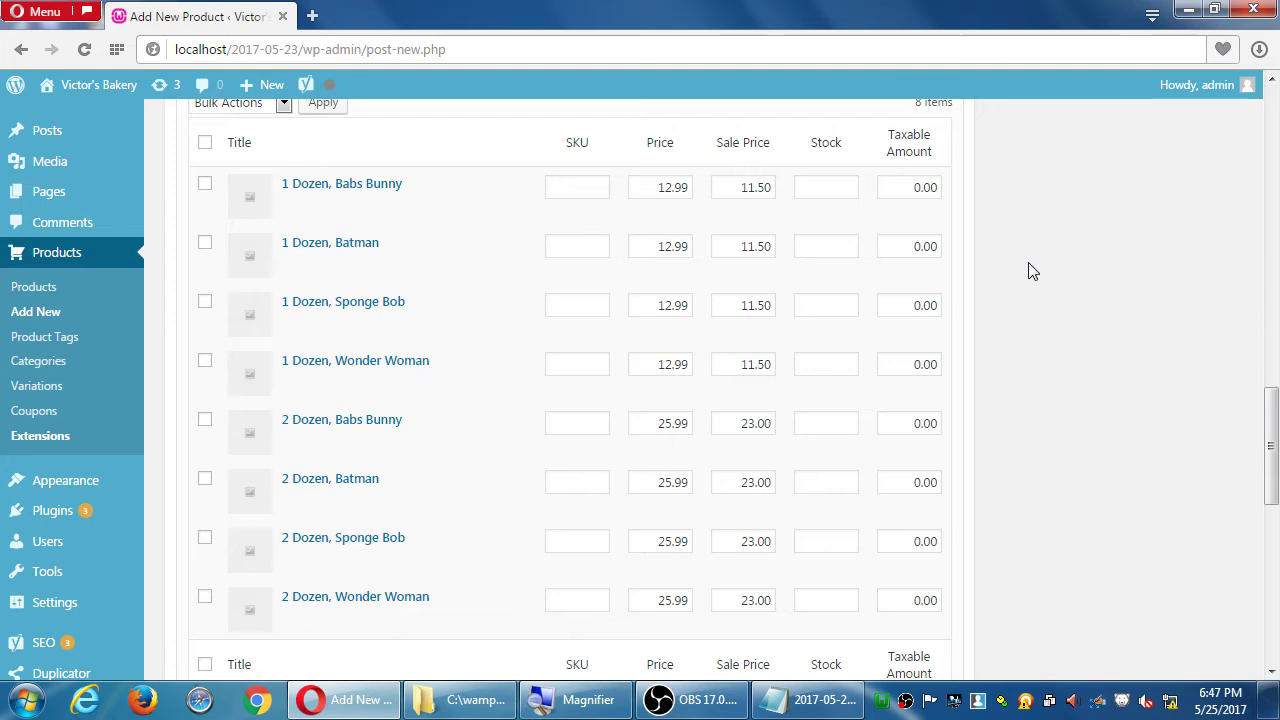
scroll(1033, 272, up, 15)
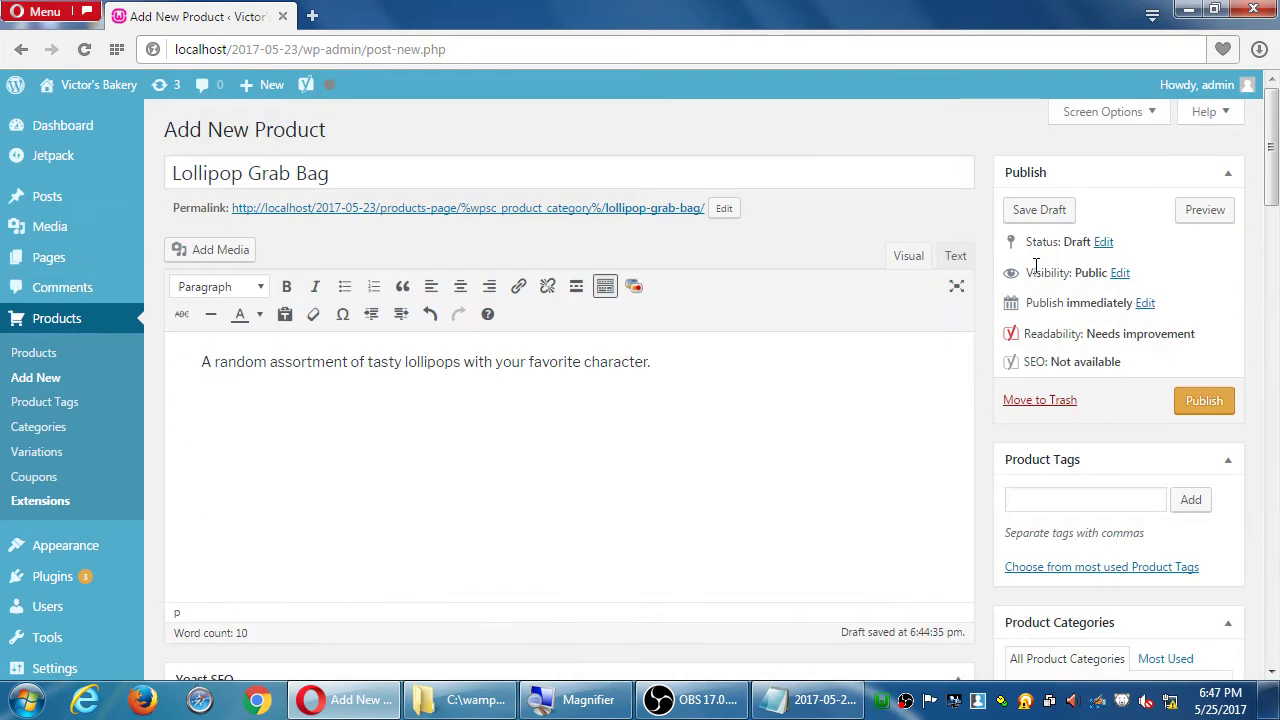
click(1198, 399)
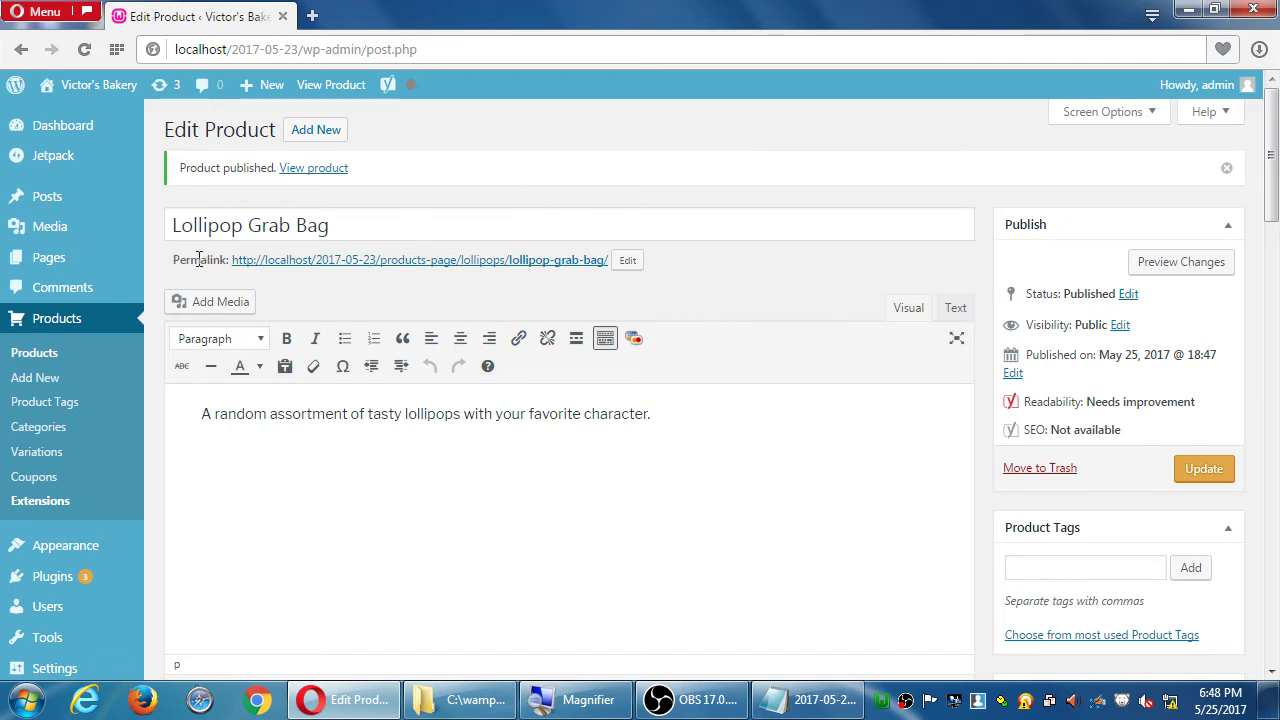
Add the Lollipops product category to the site's Main navigation menu.
mouse_move(107, 546)
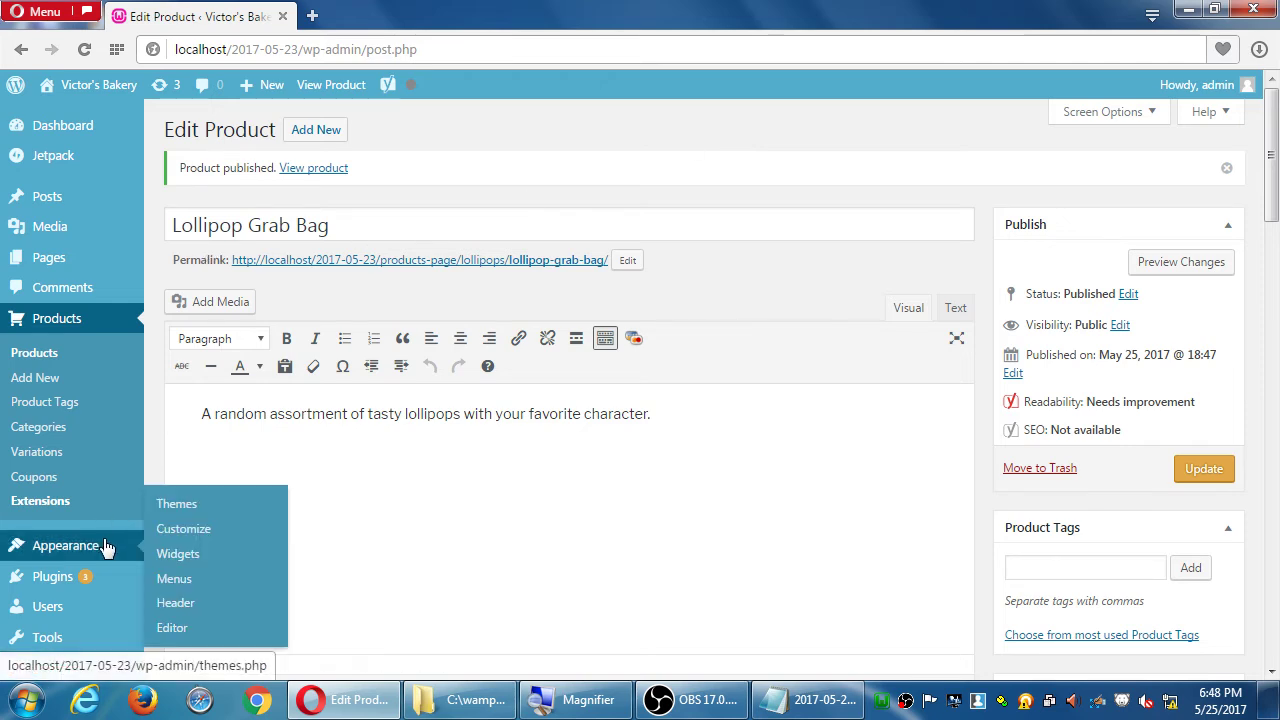
click(172, 580)
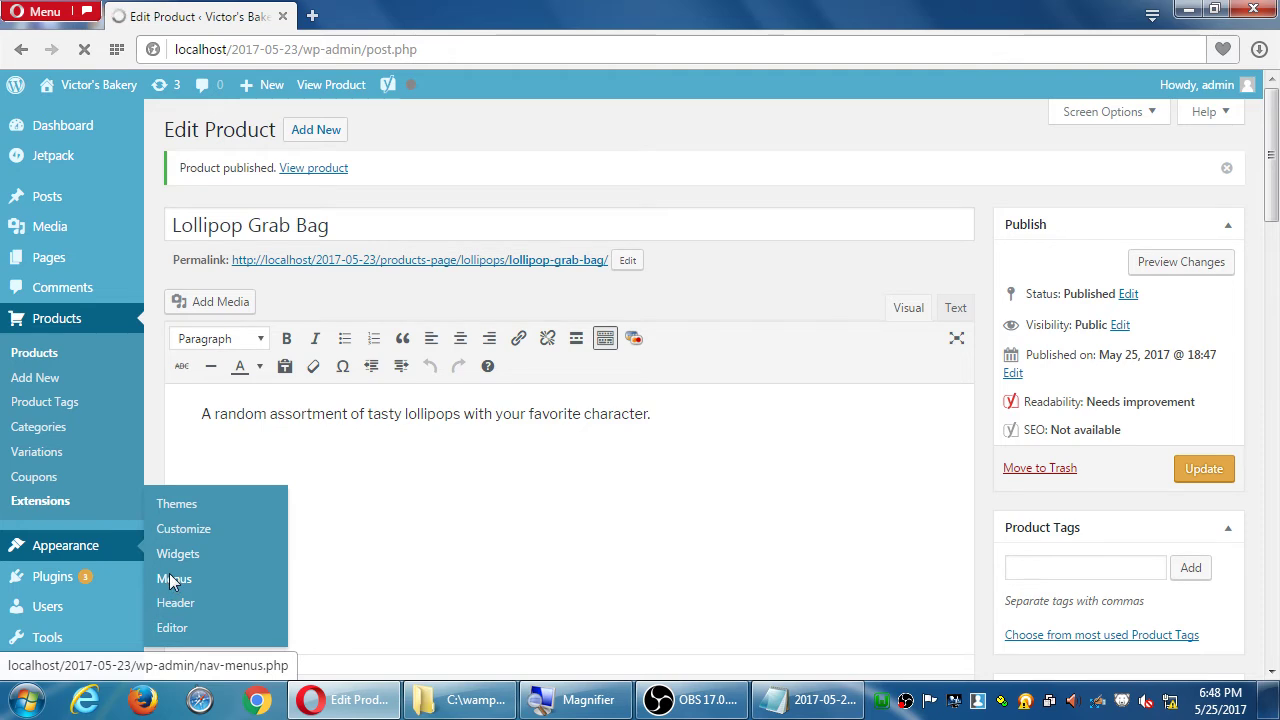
scroll(537, 380, down, 2)
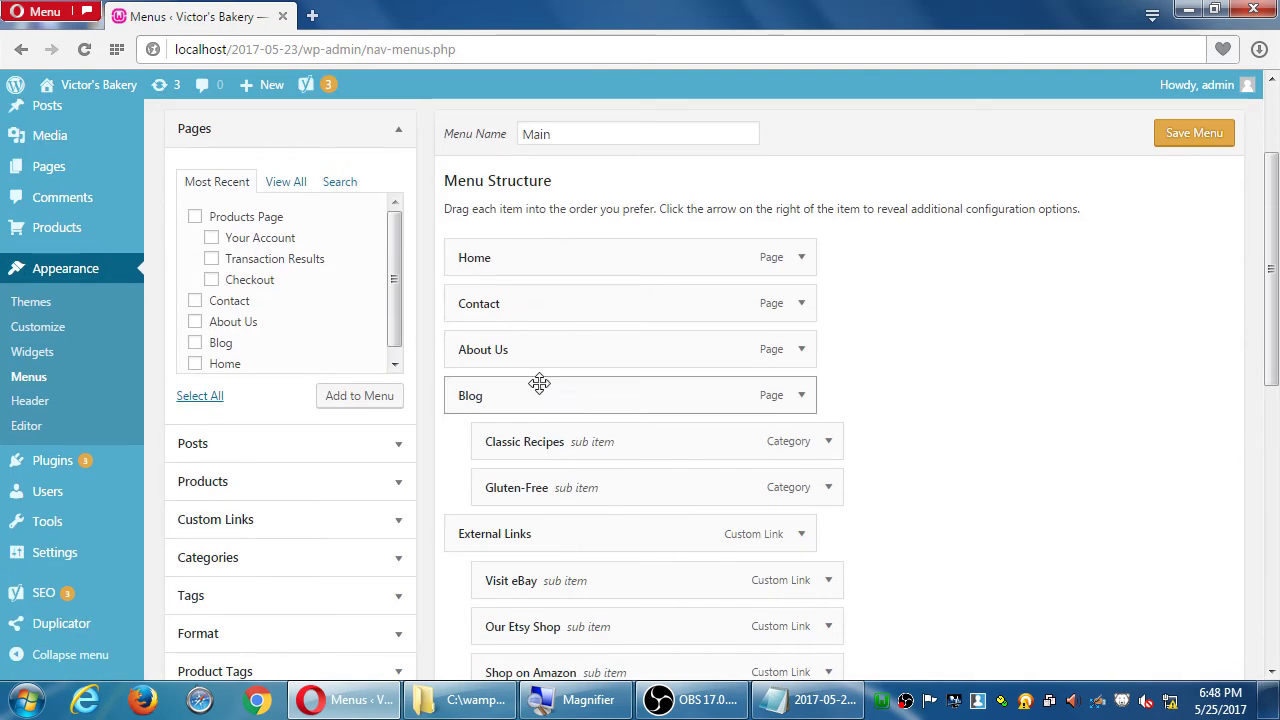
click(291, 185)
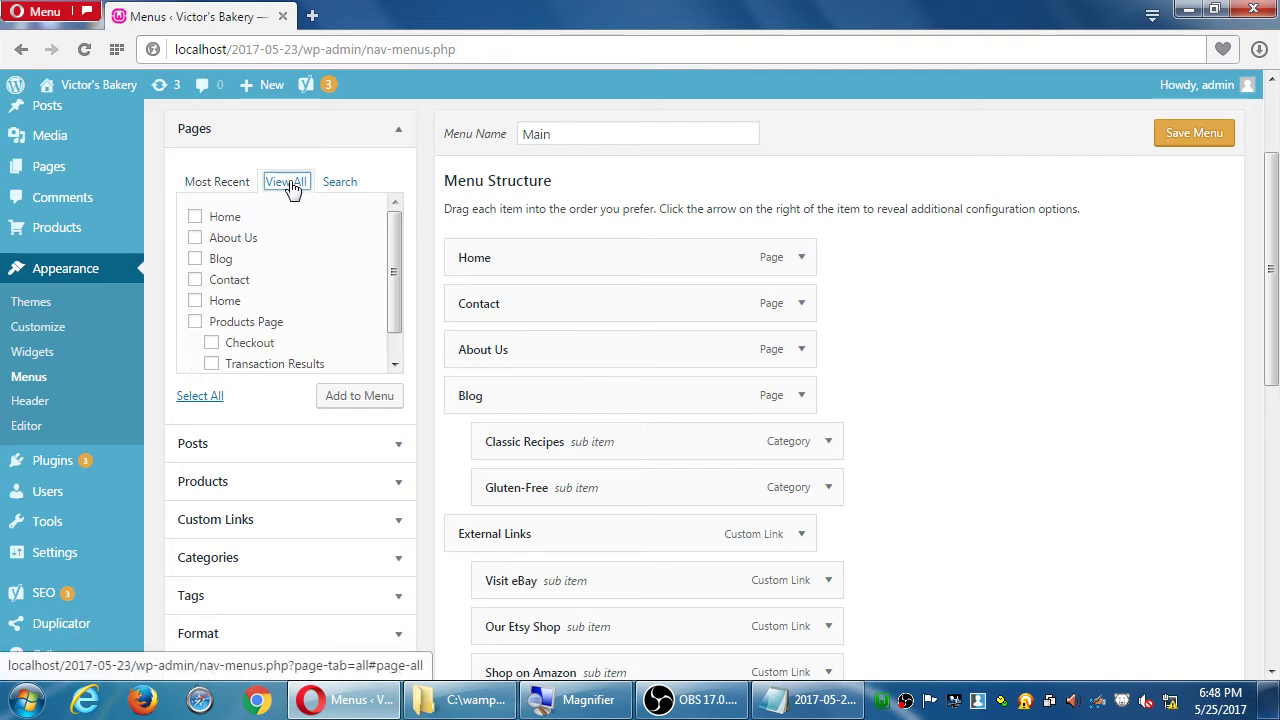
click(217, 182)
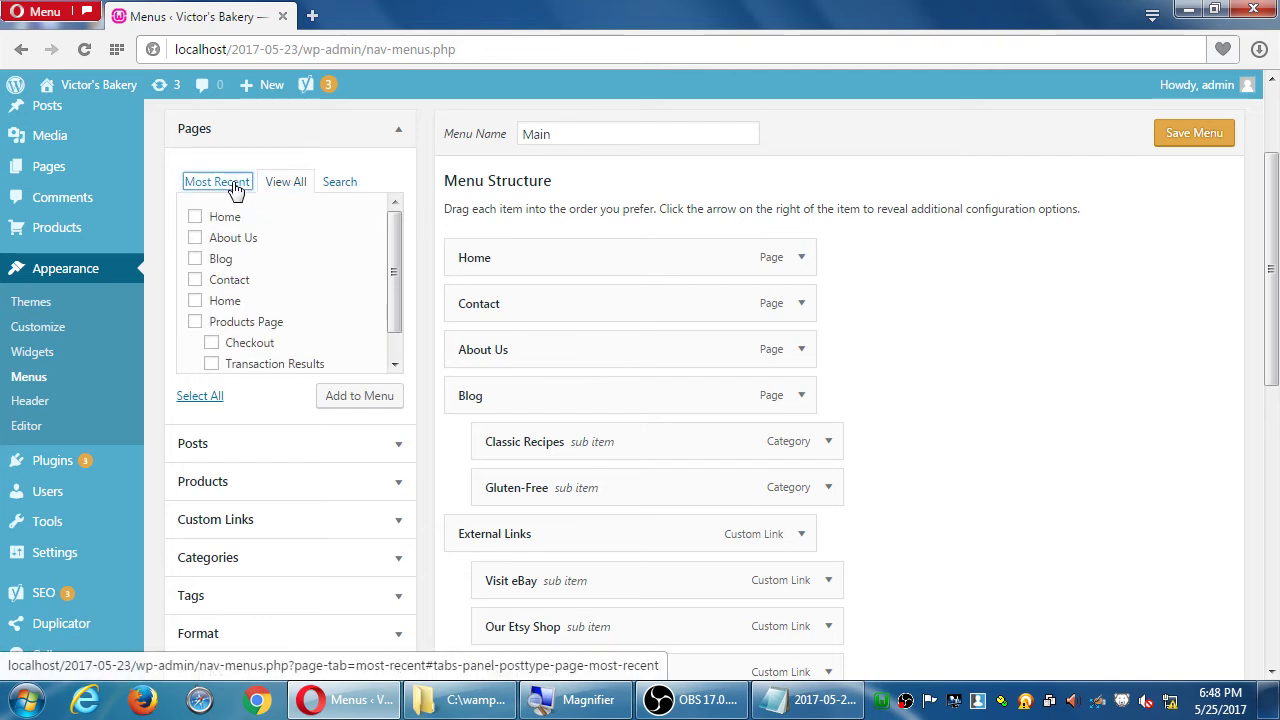
click(264, 134)
click(251, 429)
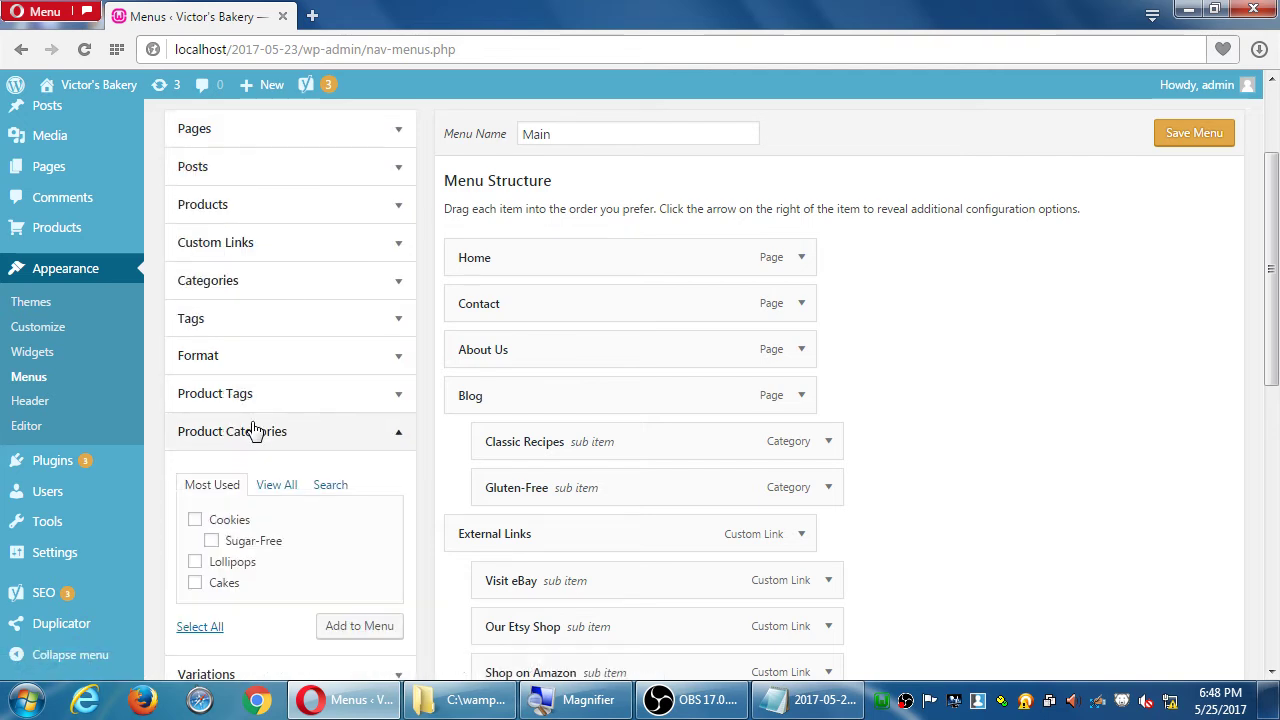
click(195, 562)
scroll(371, 511, down, 2)
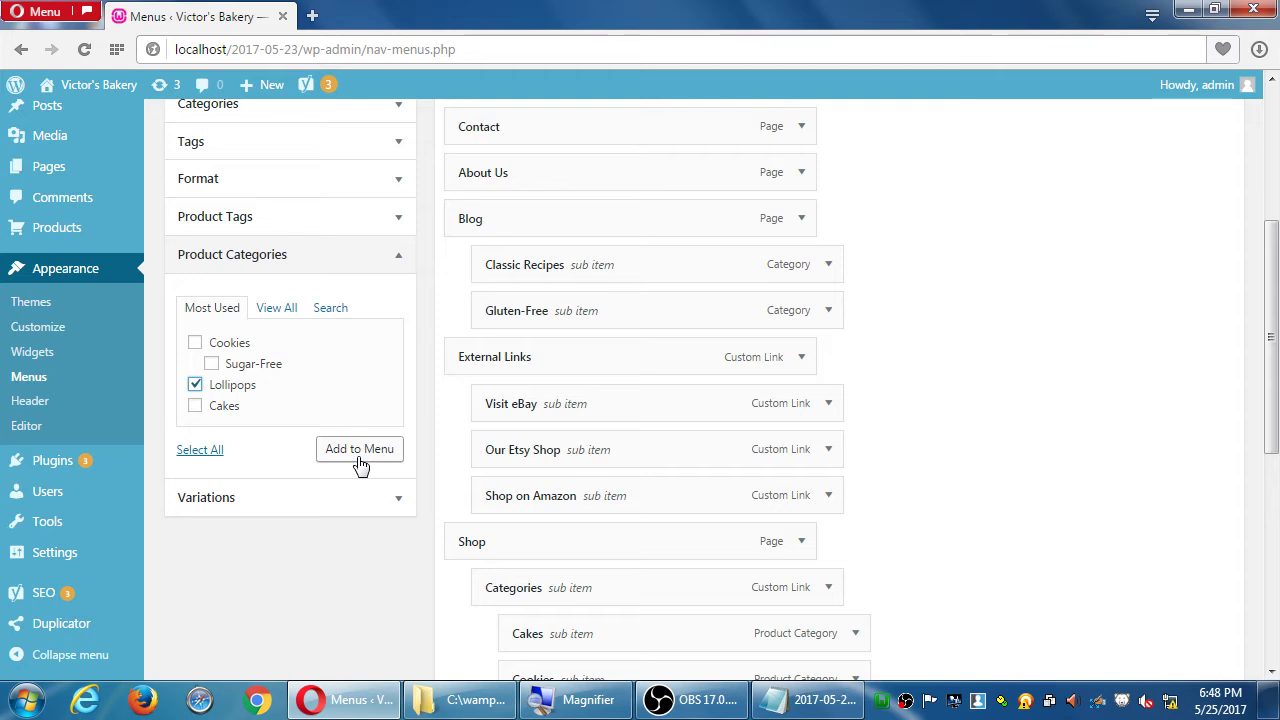
click(361, 452)
Move the Lollipops item under Categories in the Shop submenu, above Cakes, and save the menu.
scroll(955, 455, down, 2)
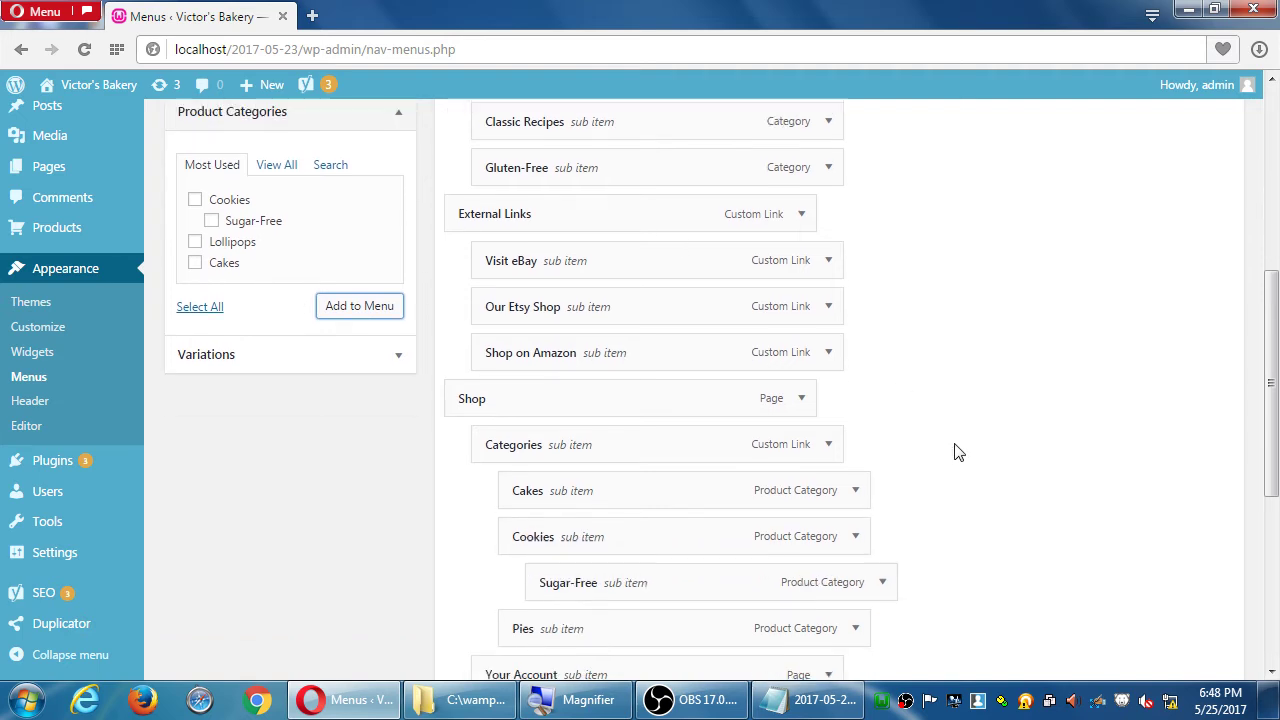
scroll(955, 452, down, 3)
drag(723, 552, 723, 224)
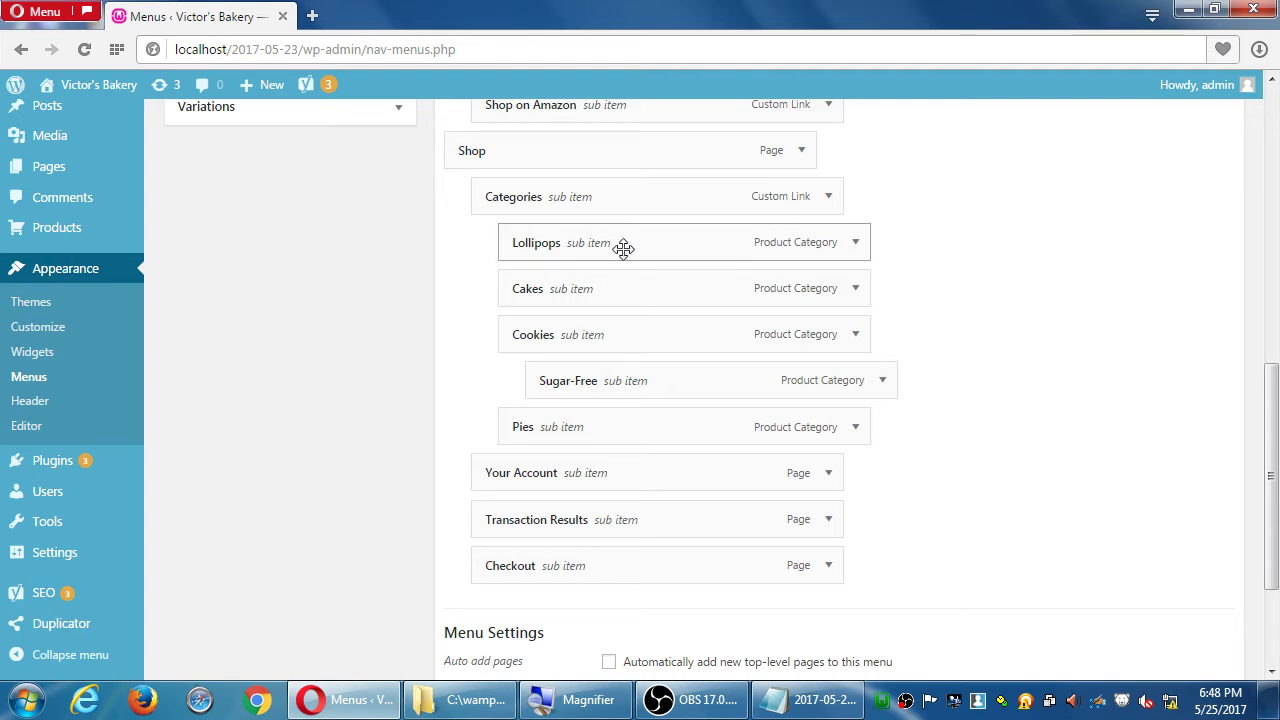
scroll(1040, 505, down, 2)
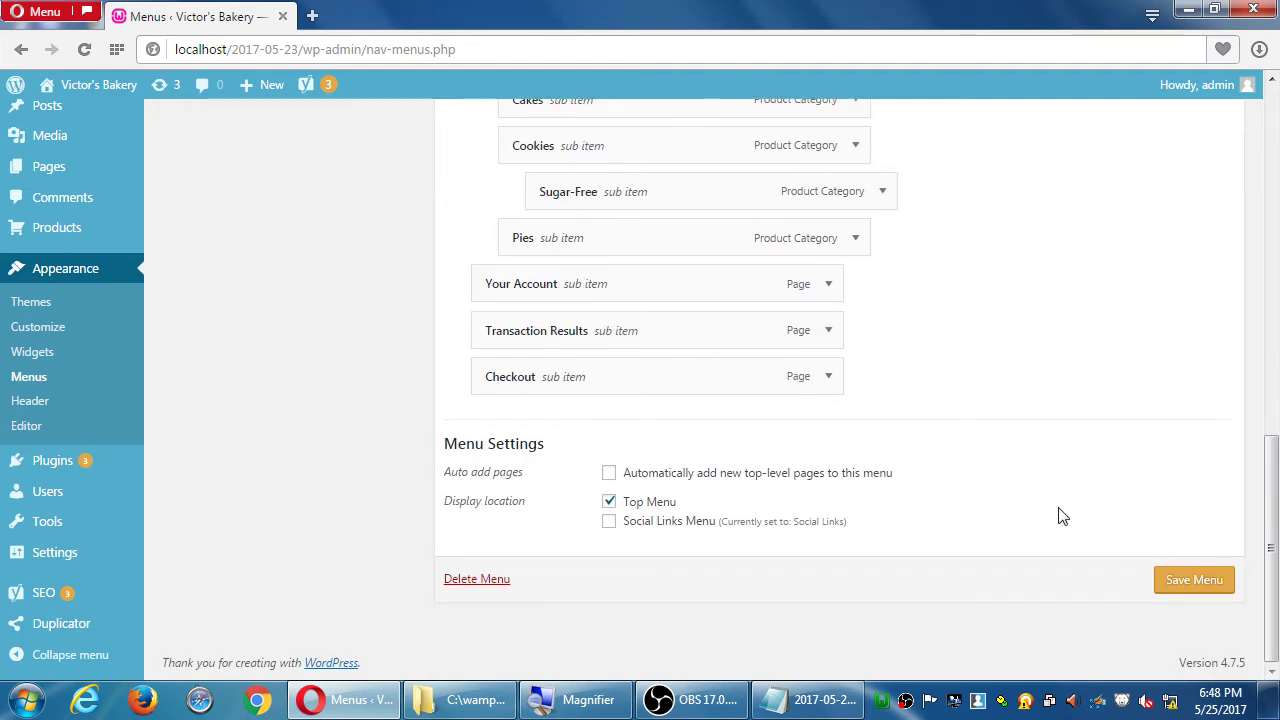
click(1185, 592)
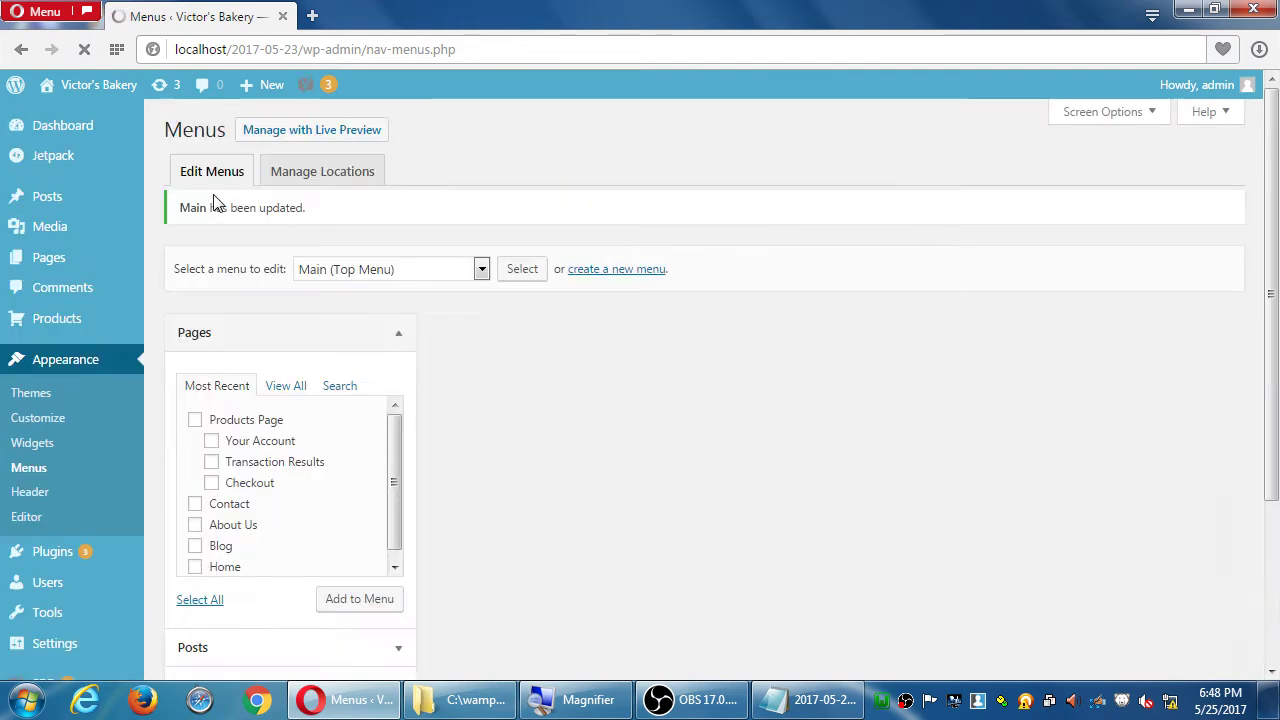
Visit the bakery site and look through the product listings on its Shop page.
click(88, 83)
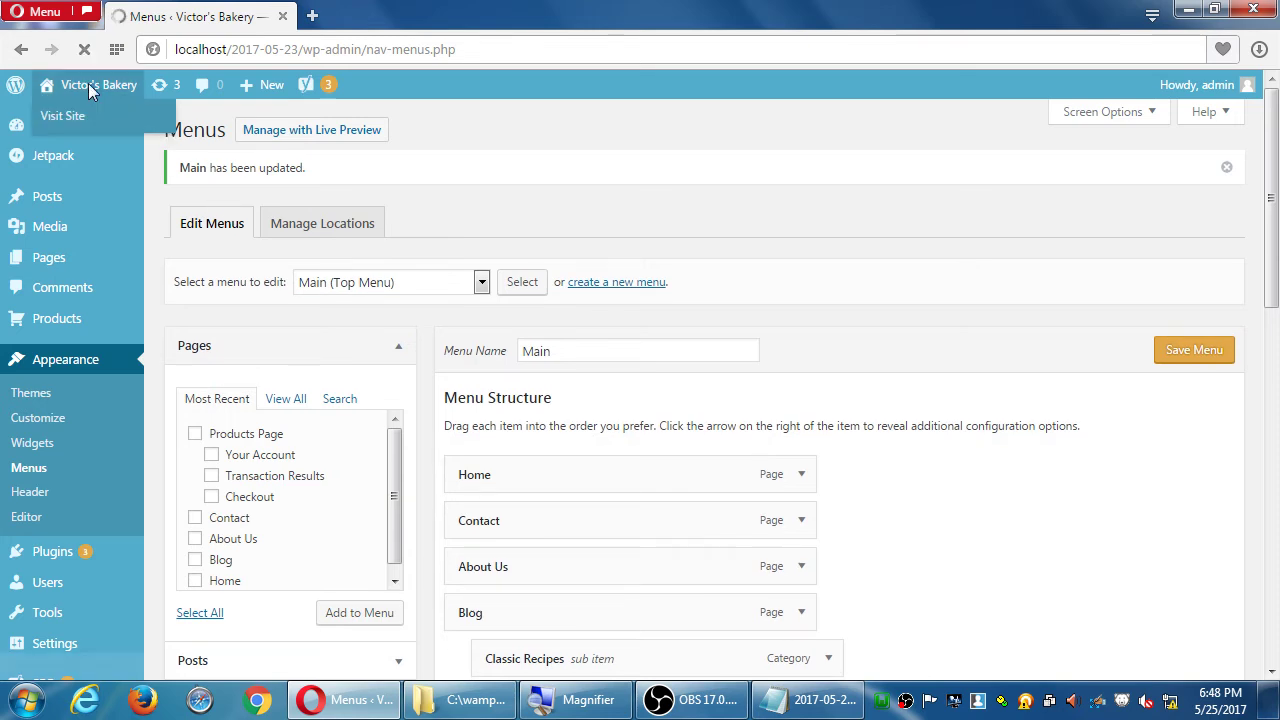
scroll(785, 403, down, 5)
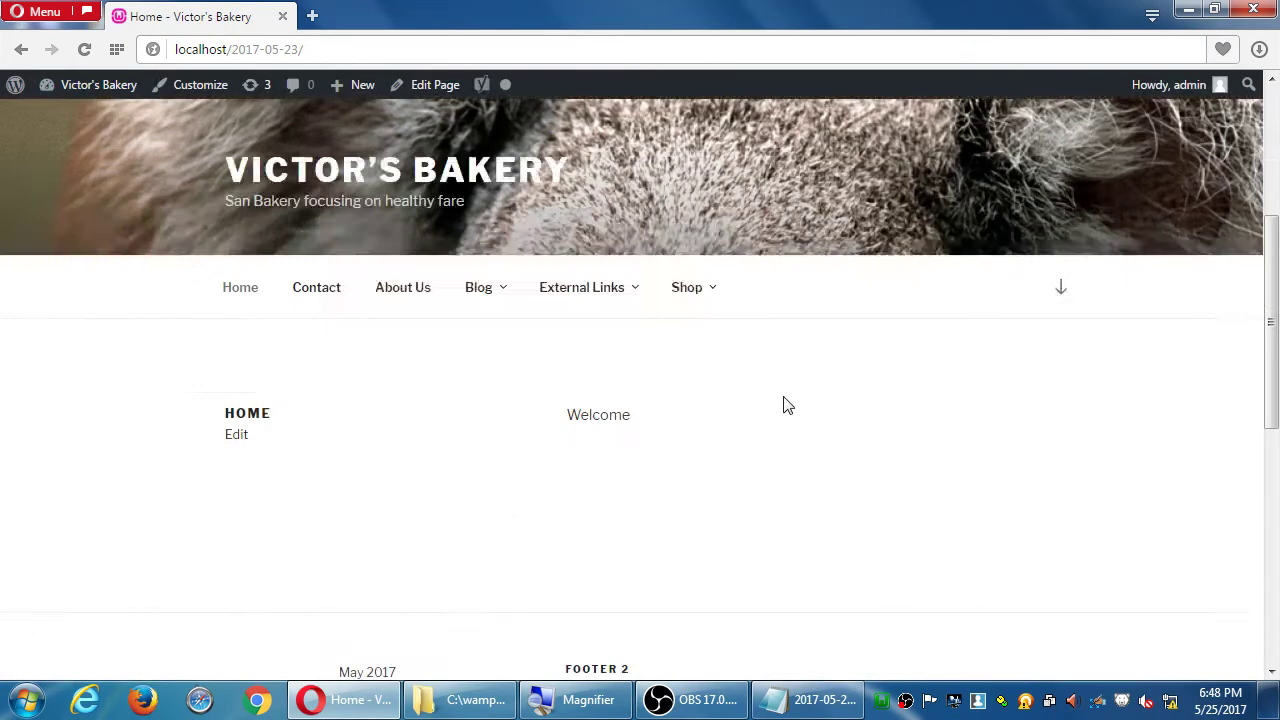
scroll(712, 282, up, 1)
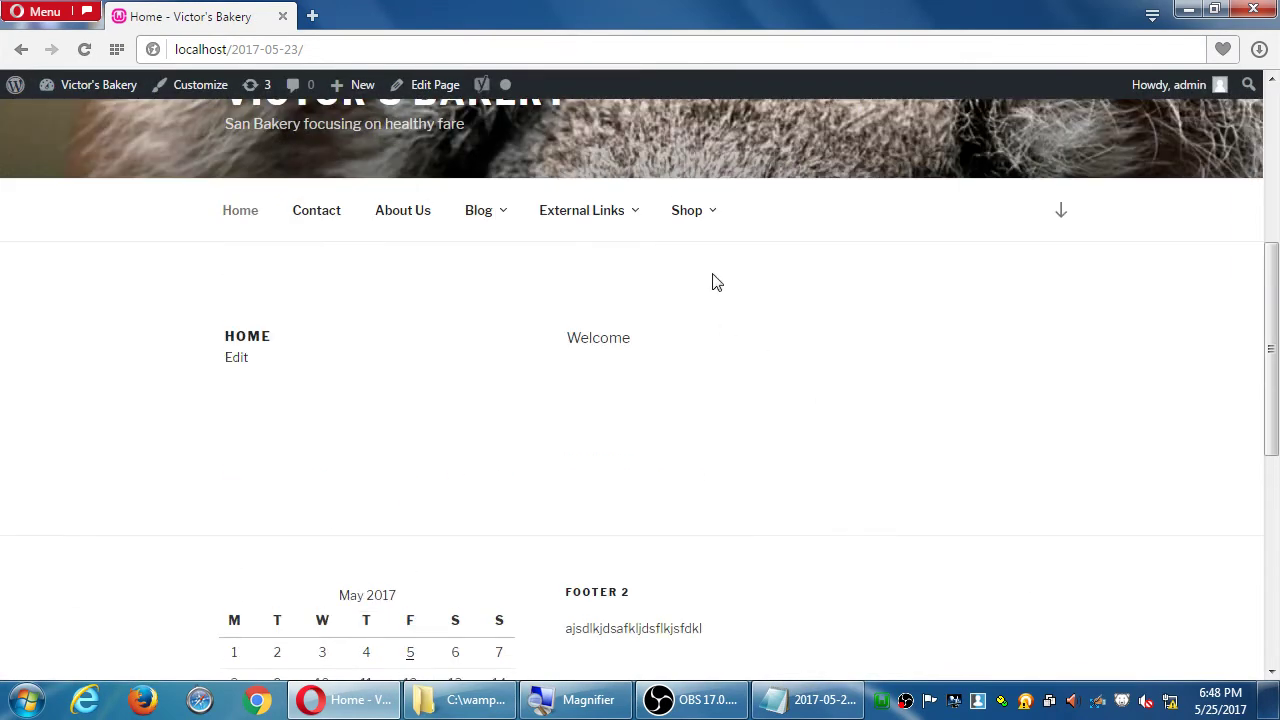
click(692, 213)
scroll(994, 409, down, 7)
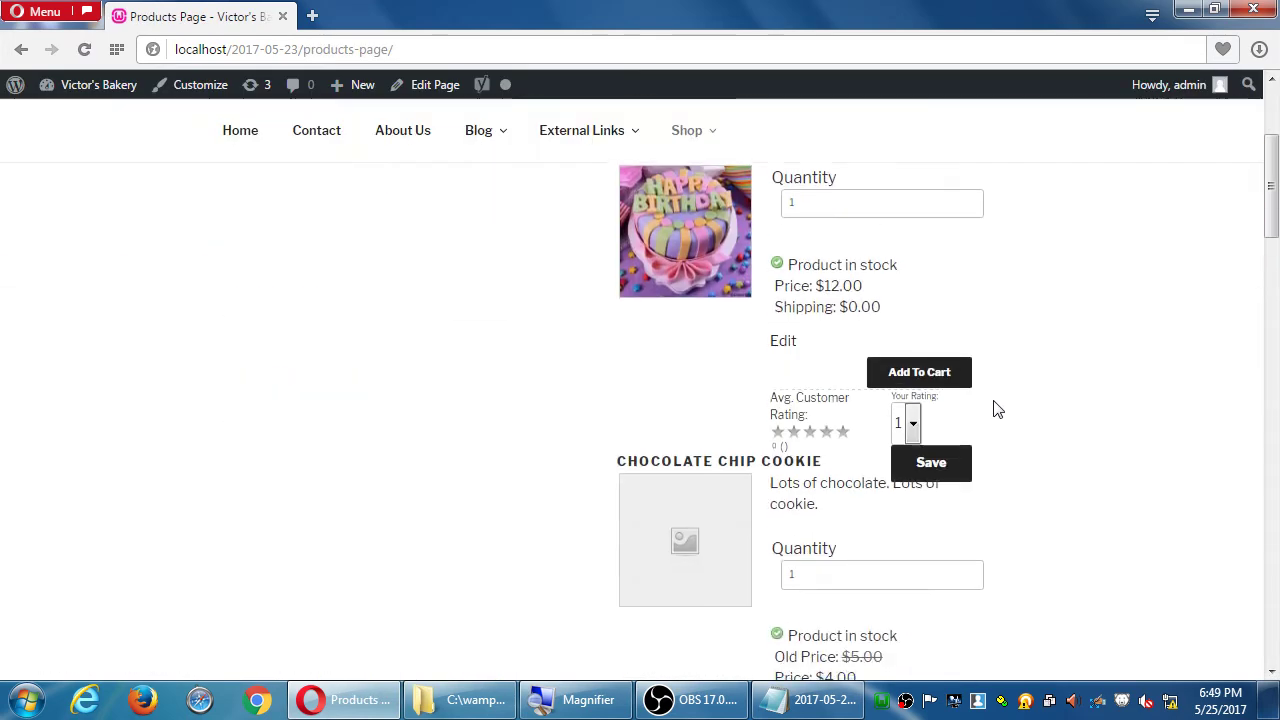
scroll(995, 409, down, 3)
scroll(997, 409, up, 1)
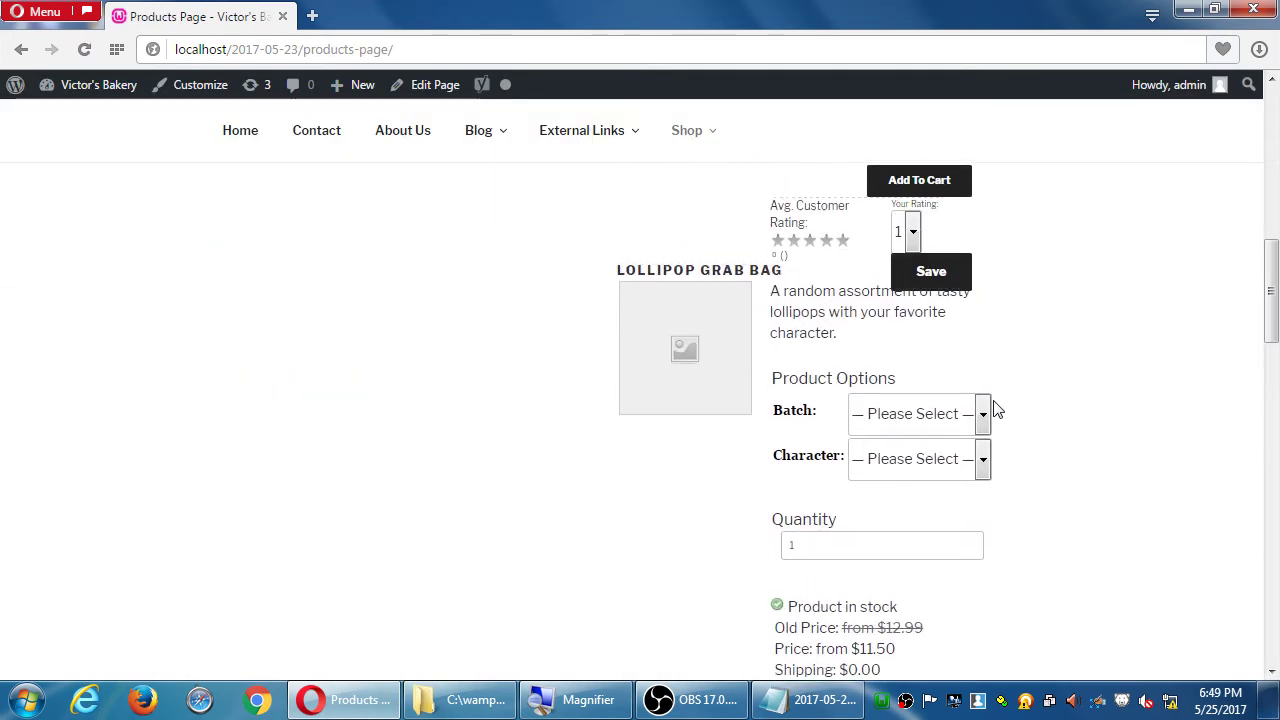
scroll(1017, 409, up, 4)
scroll(1017, 409, up, 2)
Open the Lollipops category from the Shop submenu and review the Lollipop Grab Bag listing.
mouse_move(742, 143)
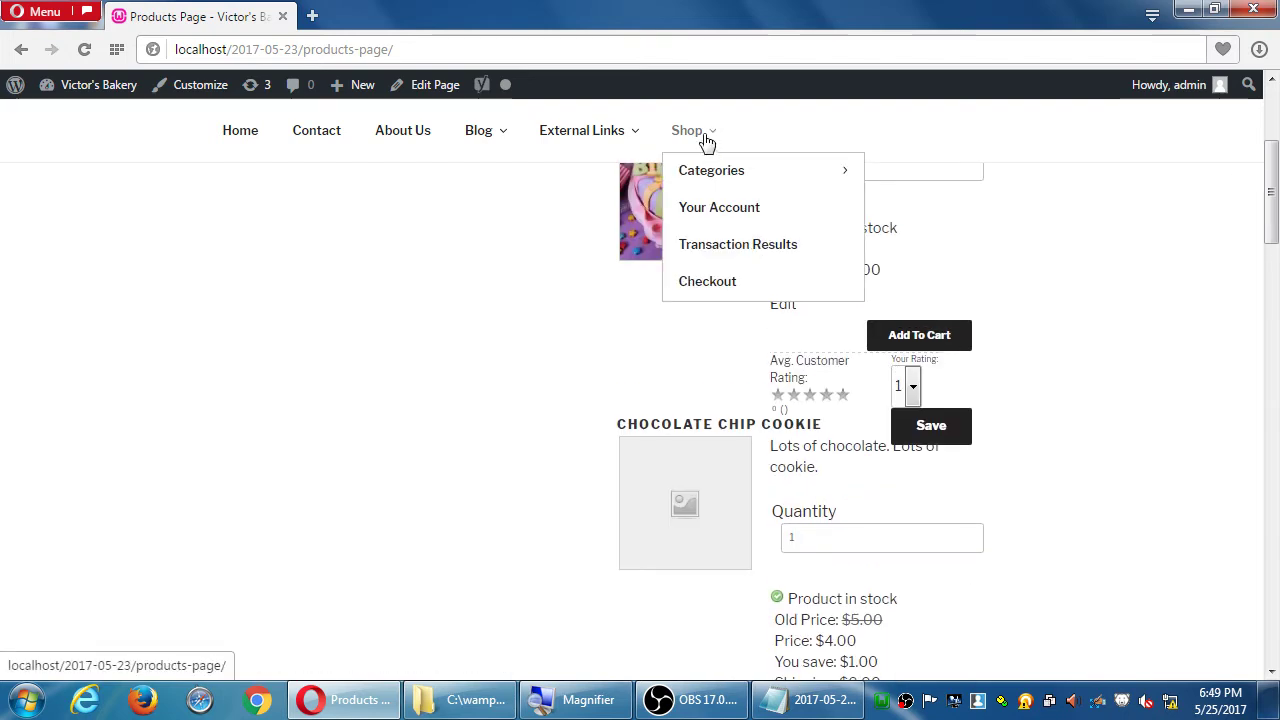
mouse_move(709, 171)
click(982, 190)
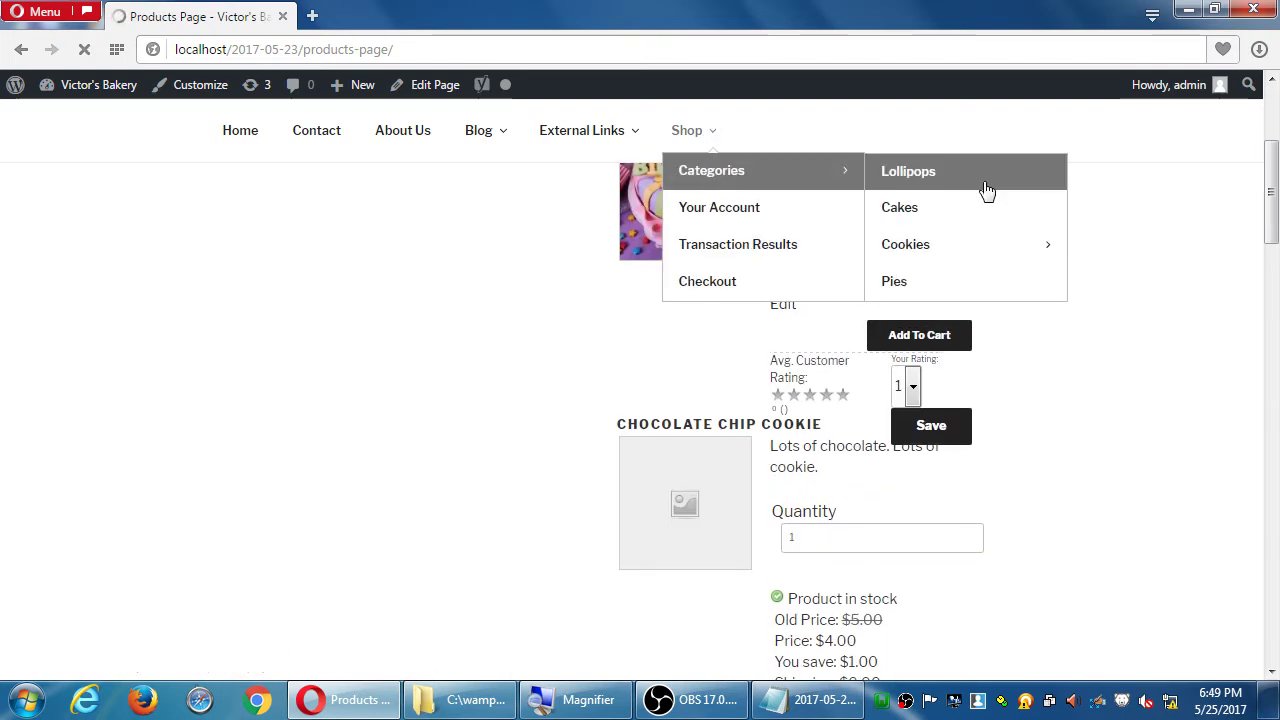
scroll(890, 441, down, 3)
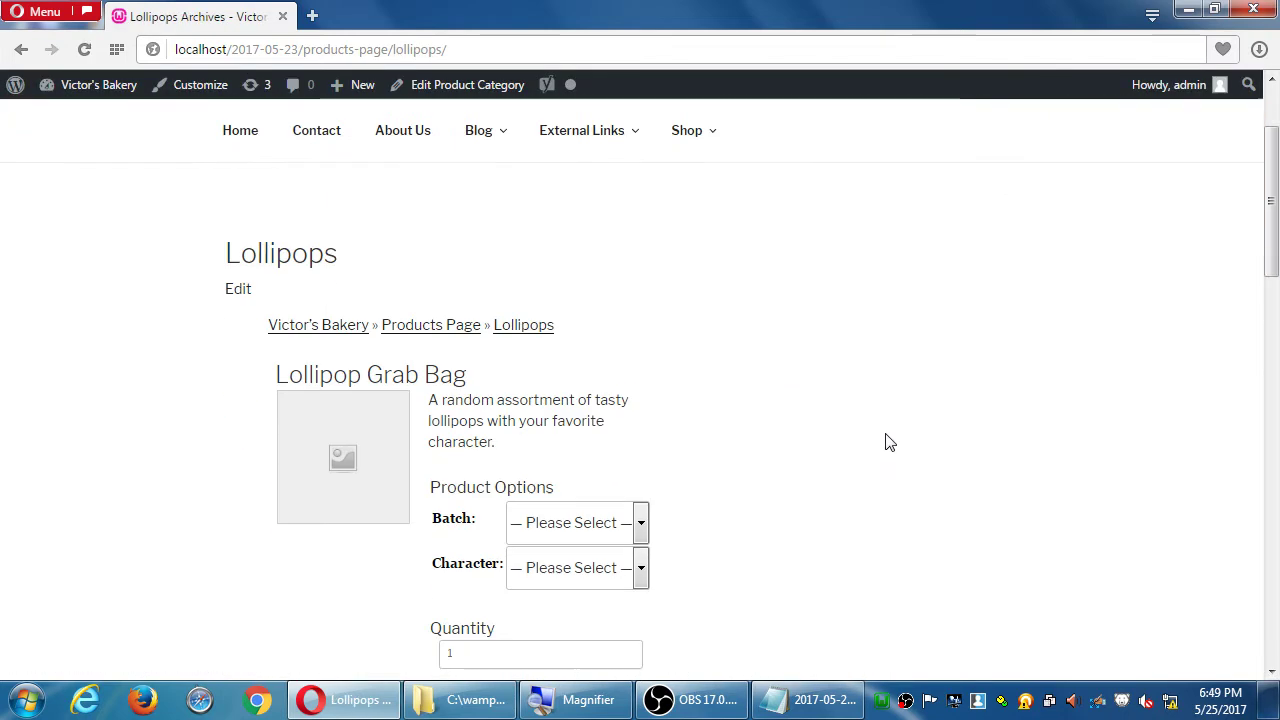
scroll(890, 441, down, 2)
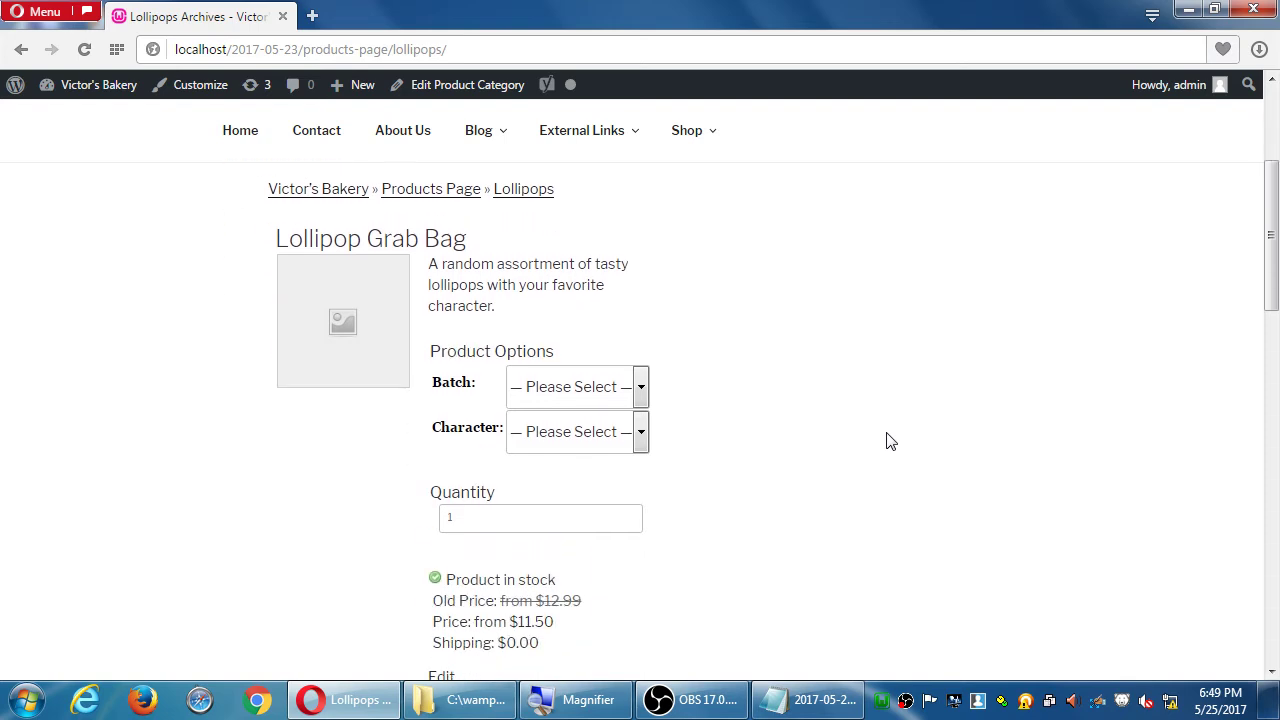
scroll(820, 428, up, 1)
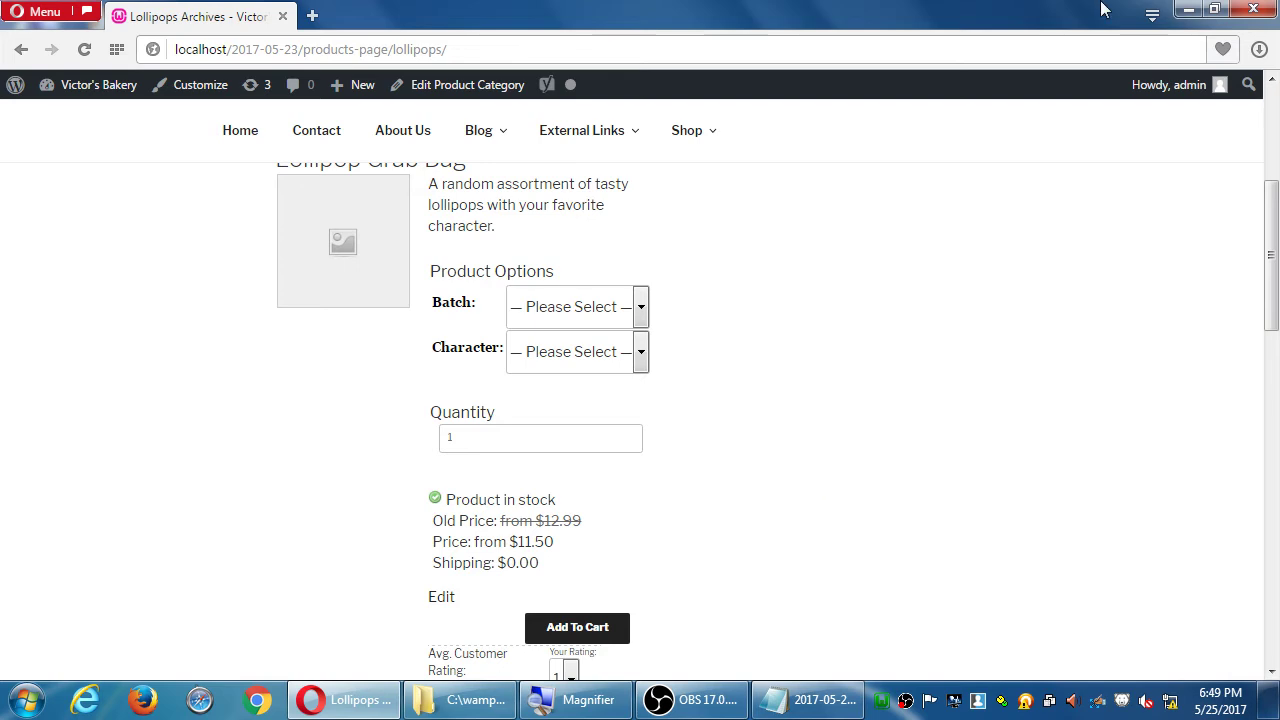
Open the Lollipop Grab Bag for editing from its listing and review its category, pricing and stock settings.
click(441, 607)
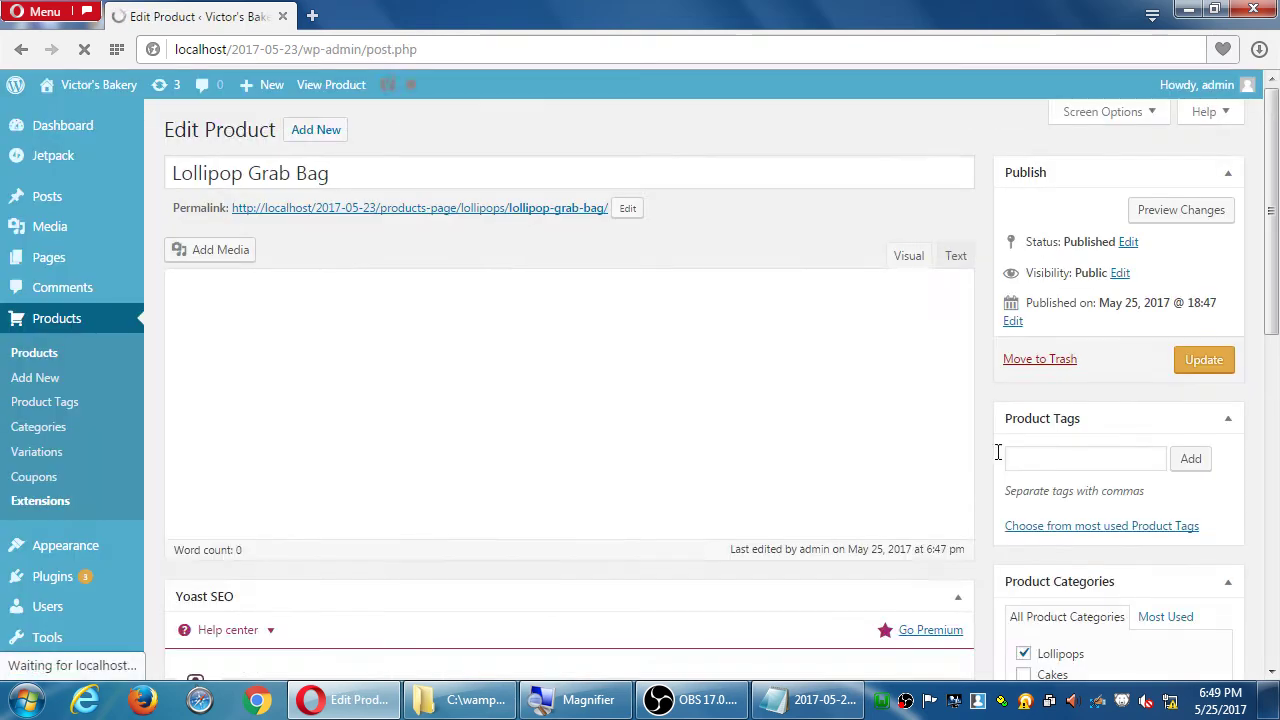
scroll(1140, 478, down, 10)
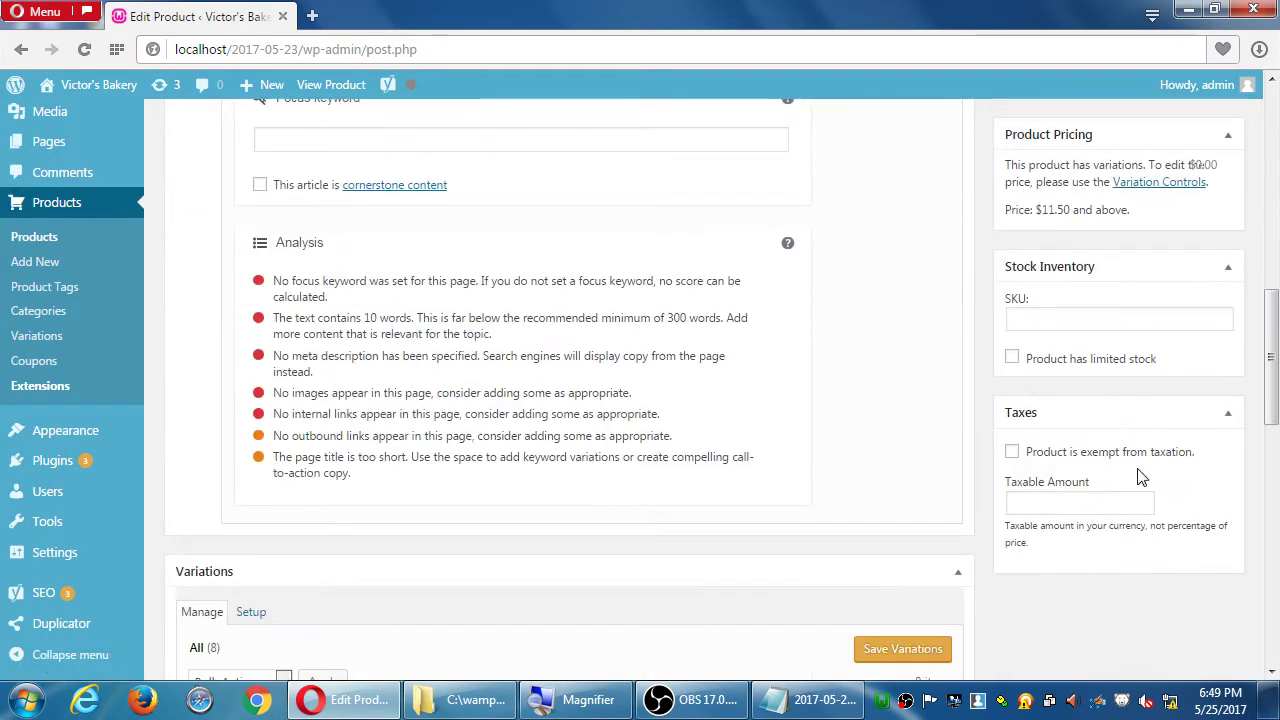
scroll(1138, 472, down, 1)
scroll(1136, 468, up, 6)
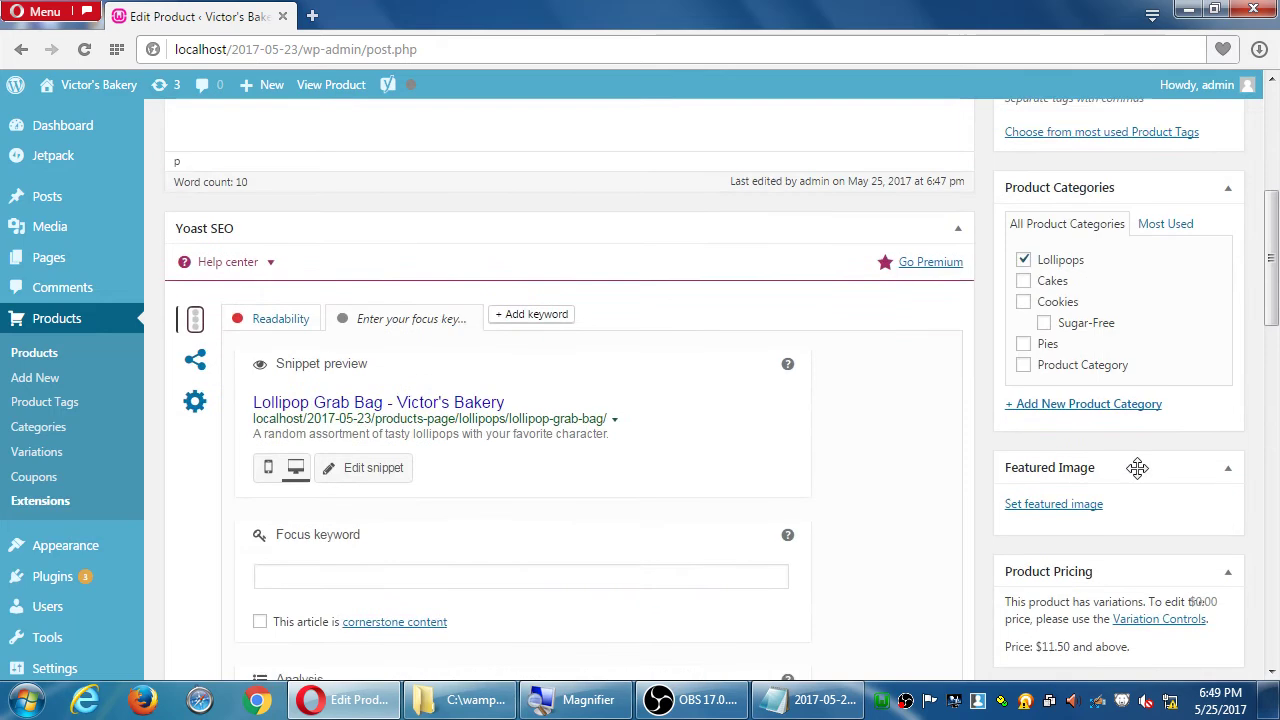
scroll(1138, 468, up, 3)
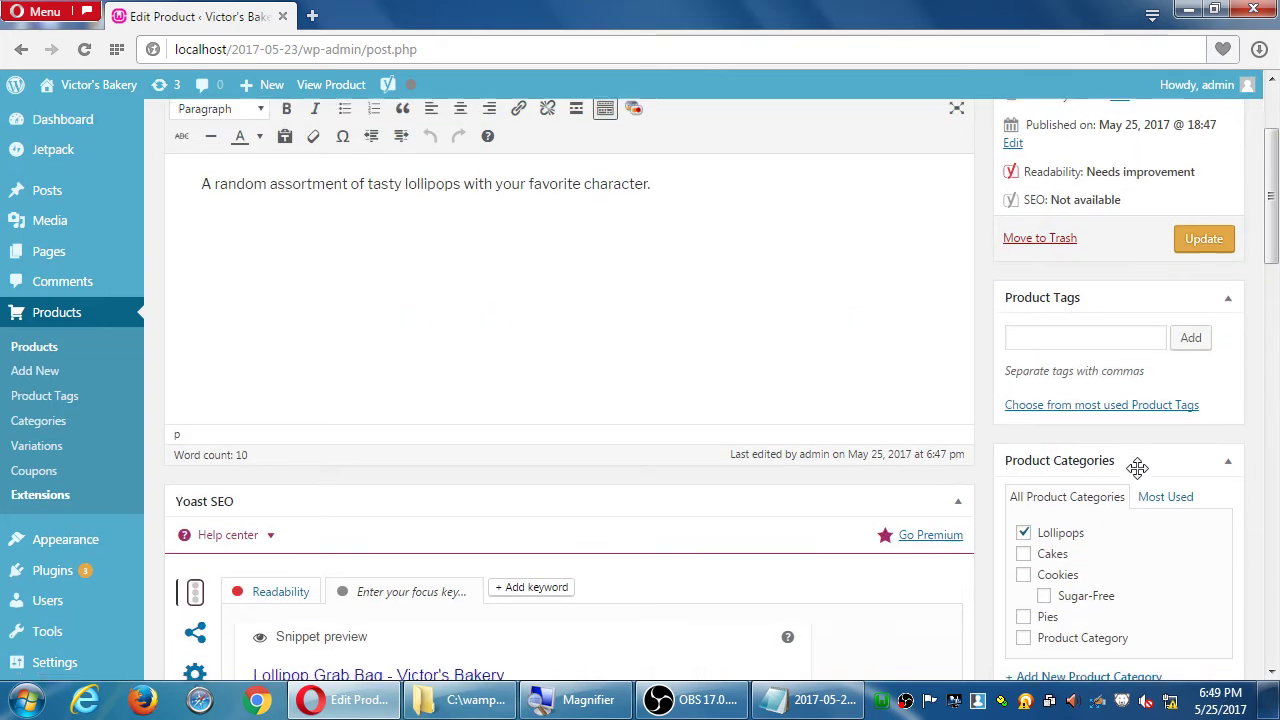
scroll(1137, 470, down, 2)
Return to the Lollipops category page and open the Lollipop Grab Bag's own product page to view its options.
key(alt+Left)
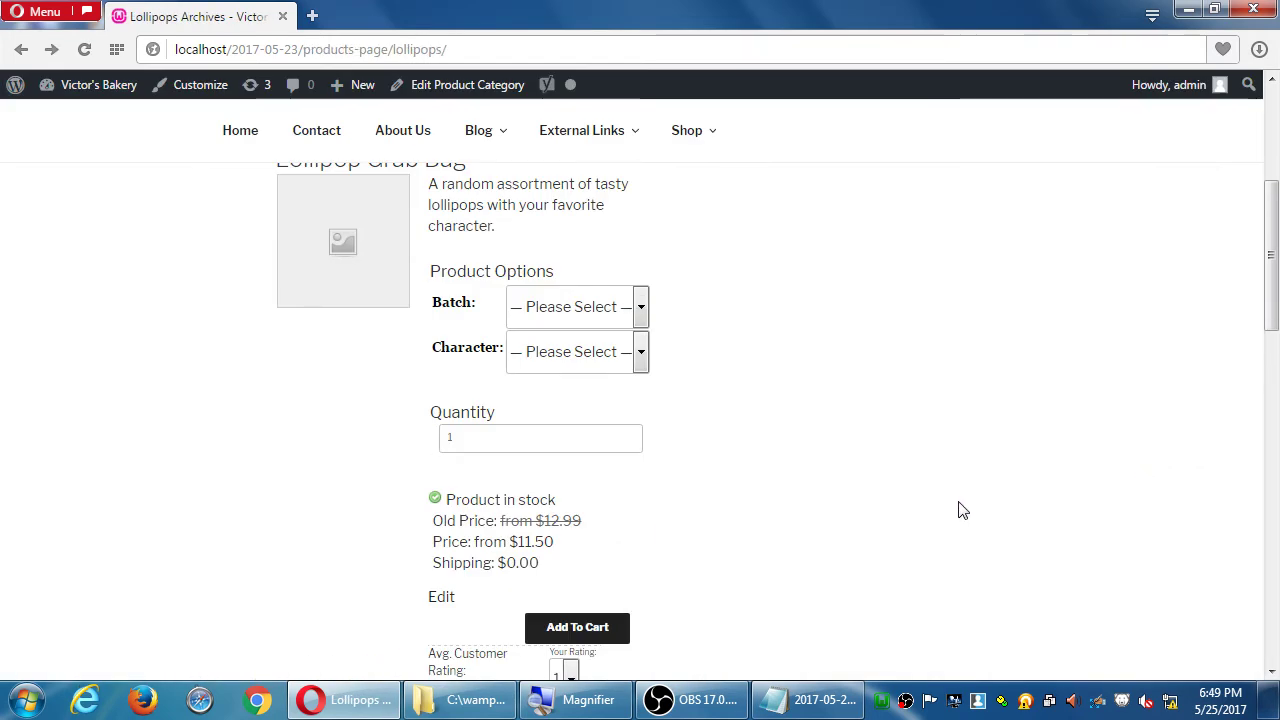
scroll(963, 510, down, 4)
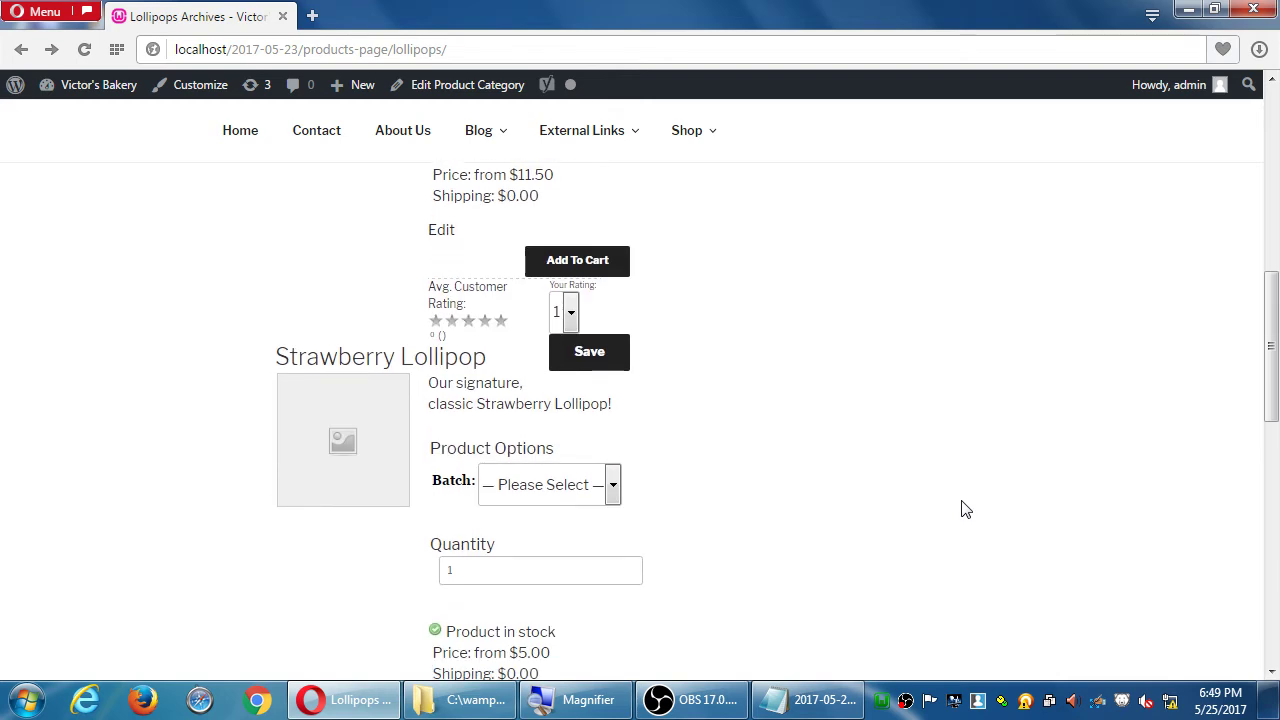
scroll(965, 510, up, 3)
scroll(965, 510, up, 5)
click(395, 490)
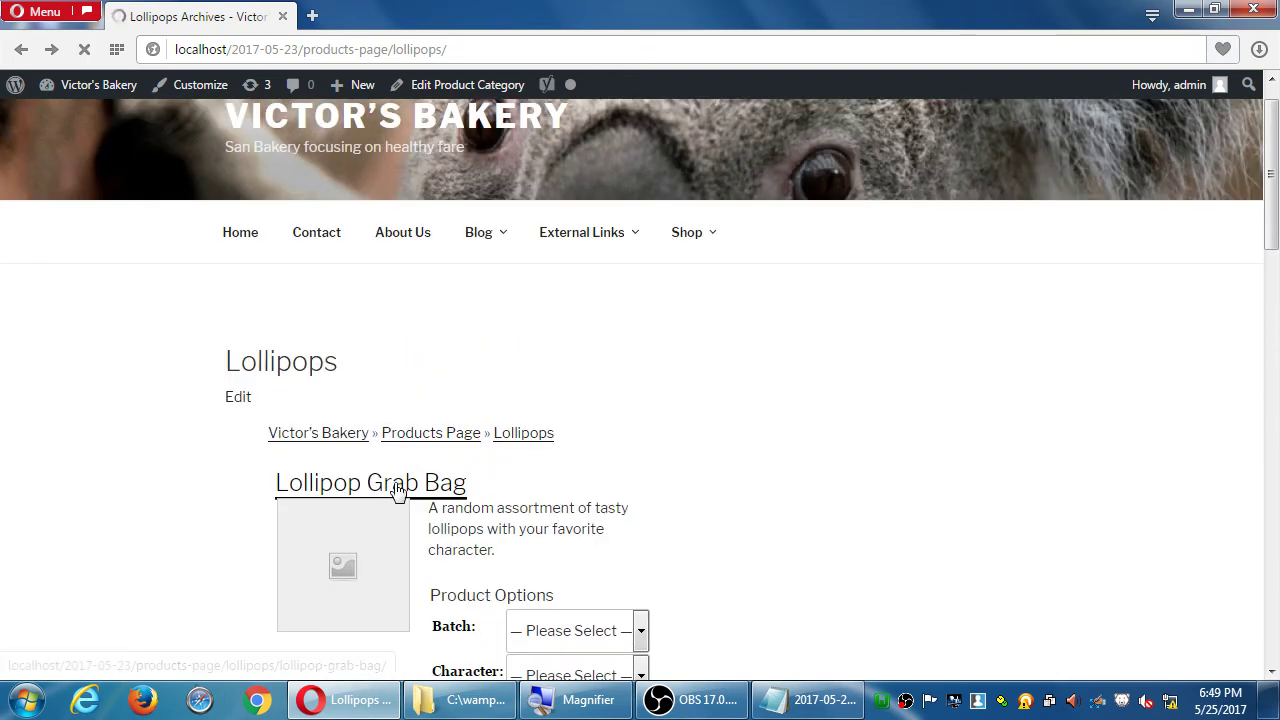
scroll(697, 494, down, 3)
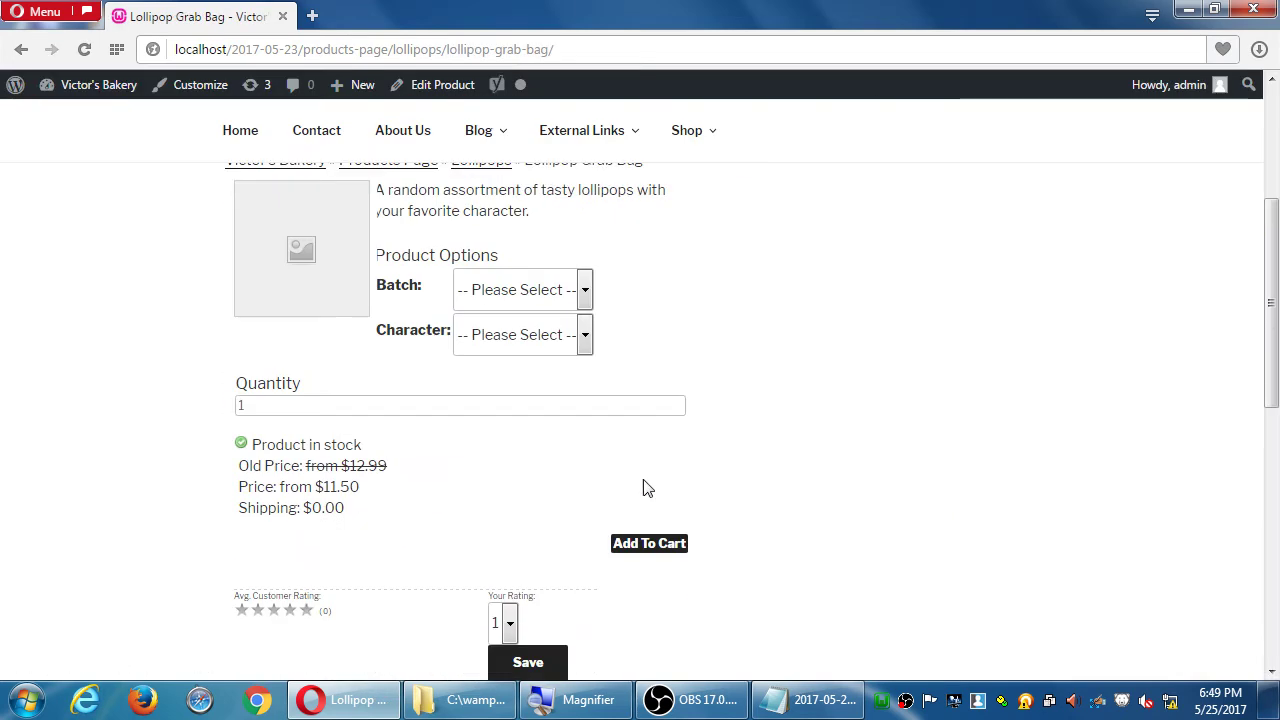
Open the Lollipop Grab Bag in the product editor and follow its Variation Controls link to review the variation prices.
click(425, 84)
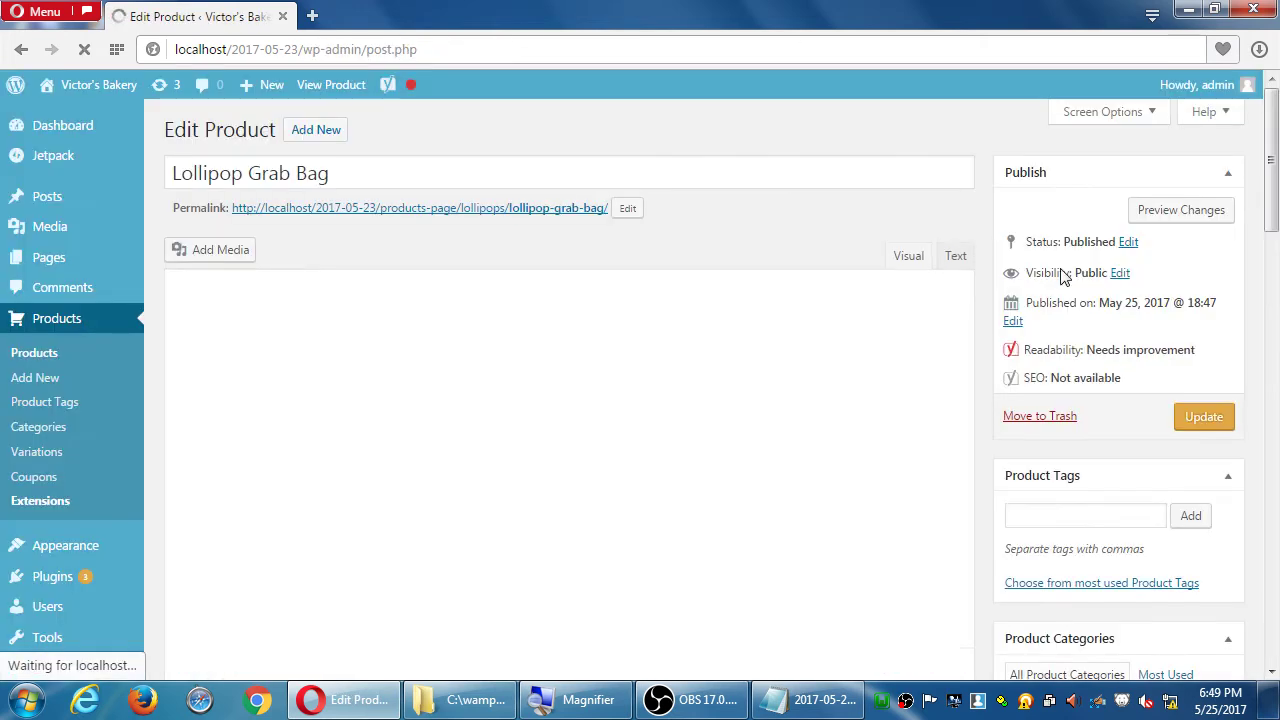
scroll(1066, 275, down, 4)
scroll(1070, 275, down, 5)
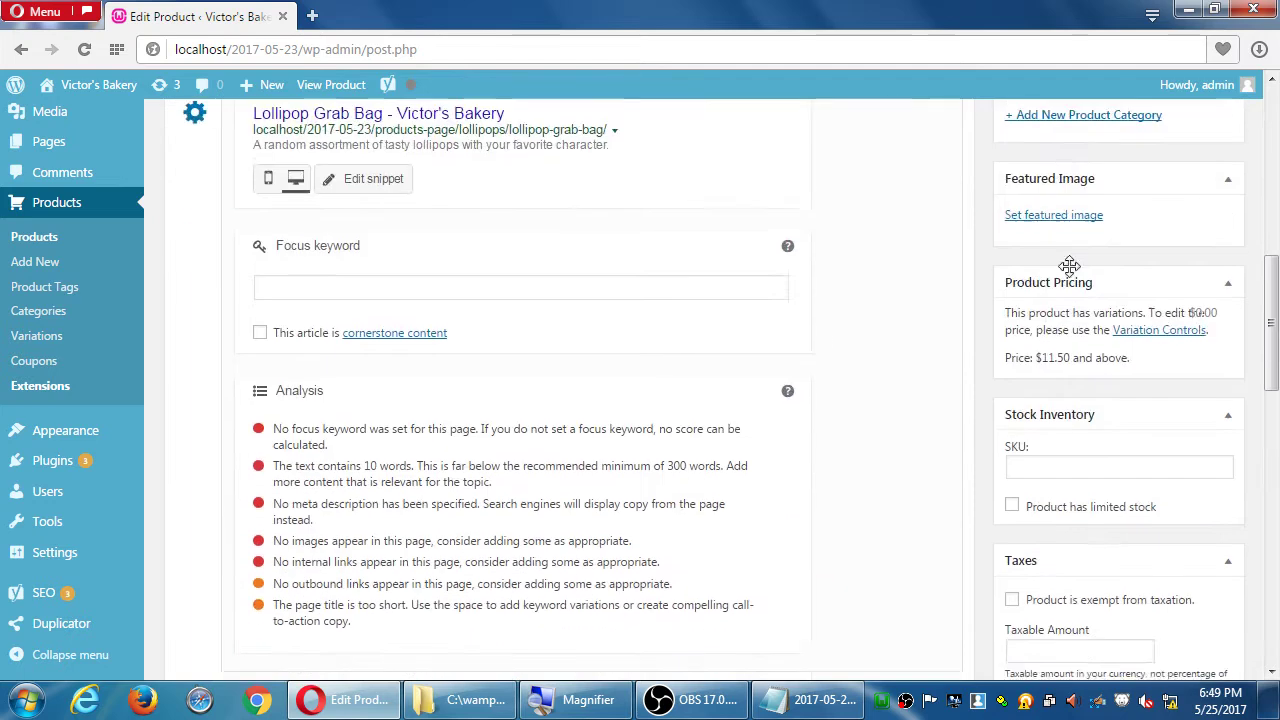
scroll(1073, 275, up, 2)
scroll(1072, 276, up, 1)
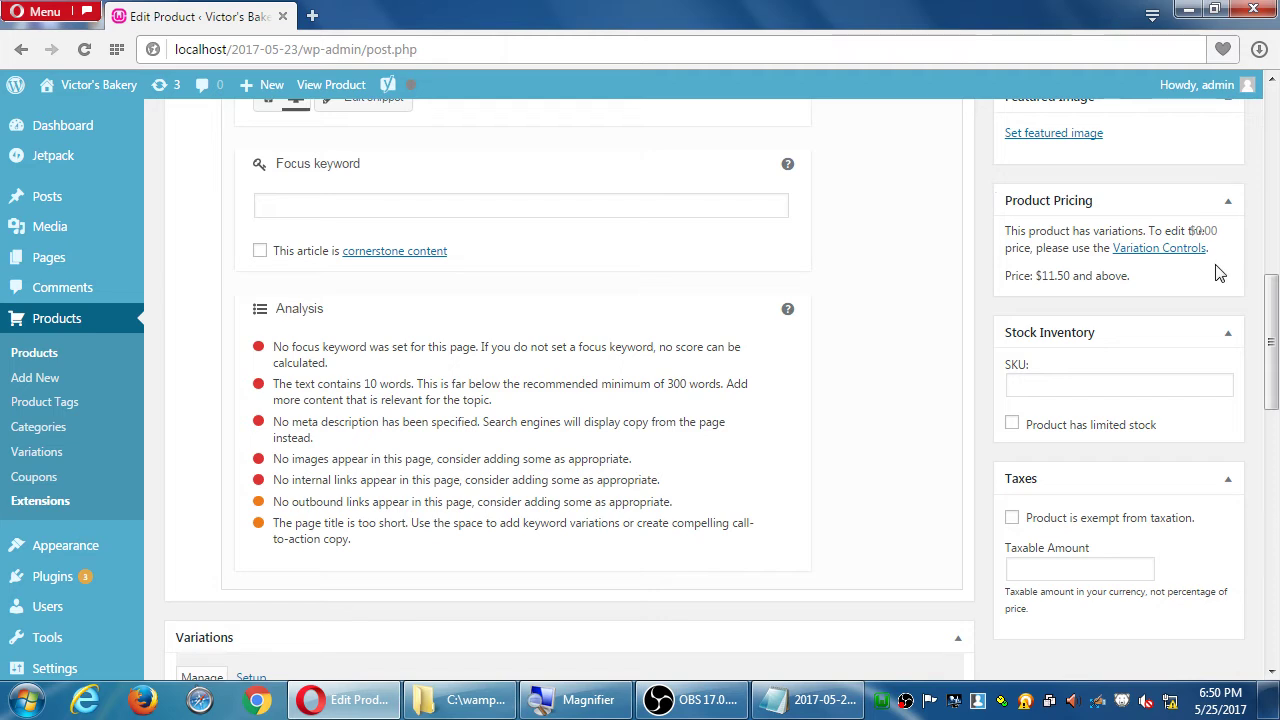
click(1174, 250)
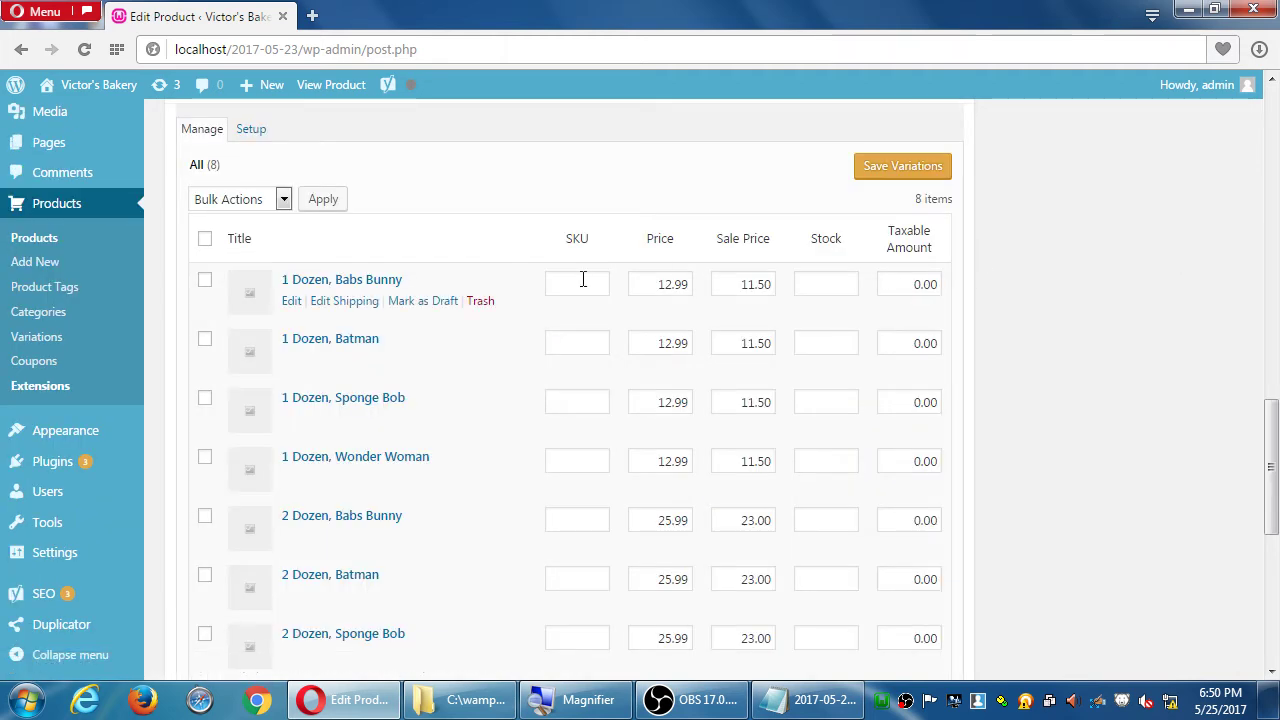
scroll(520, 265, up, 1)
Go back to the live site and open the Lollipops category to look over its products.
mouse_move(110, 90)
click(92, 115)
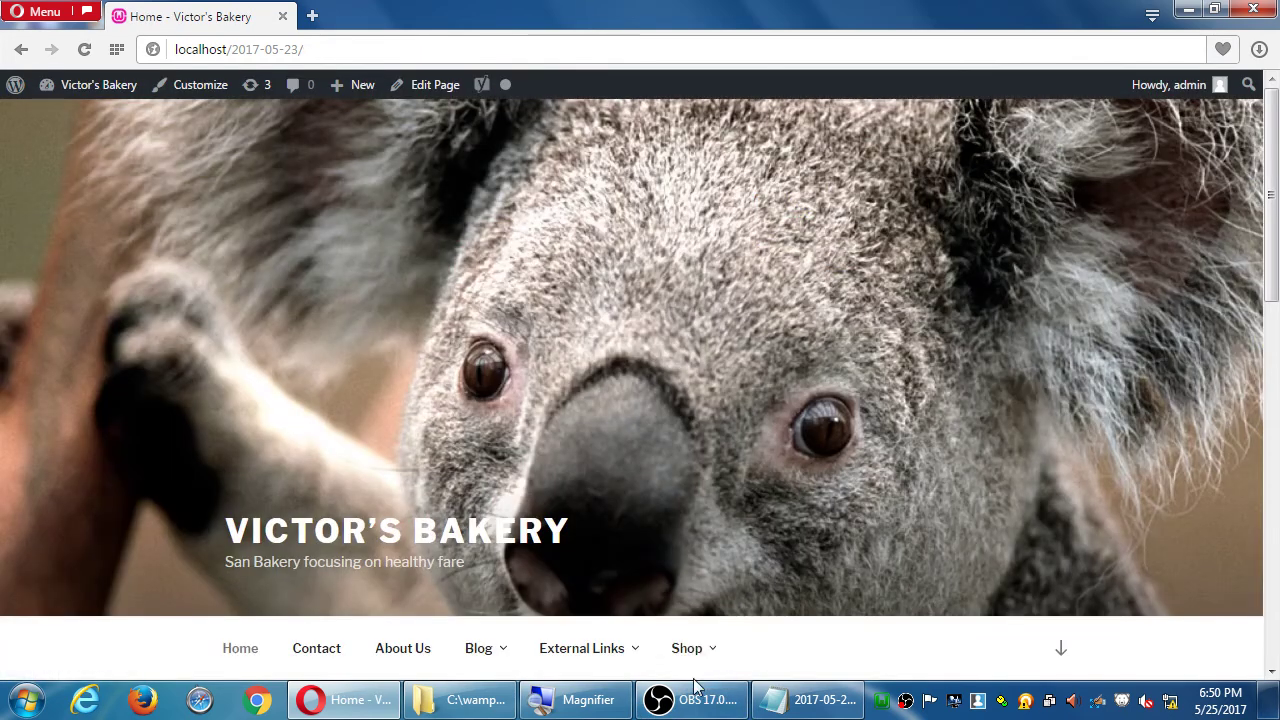
scroll(700, 665, down, 5)
mouse_move(716, 168)
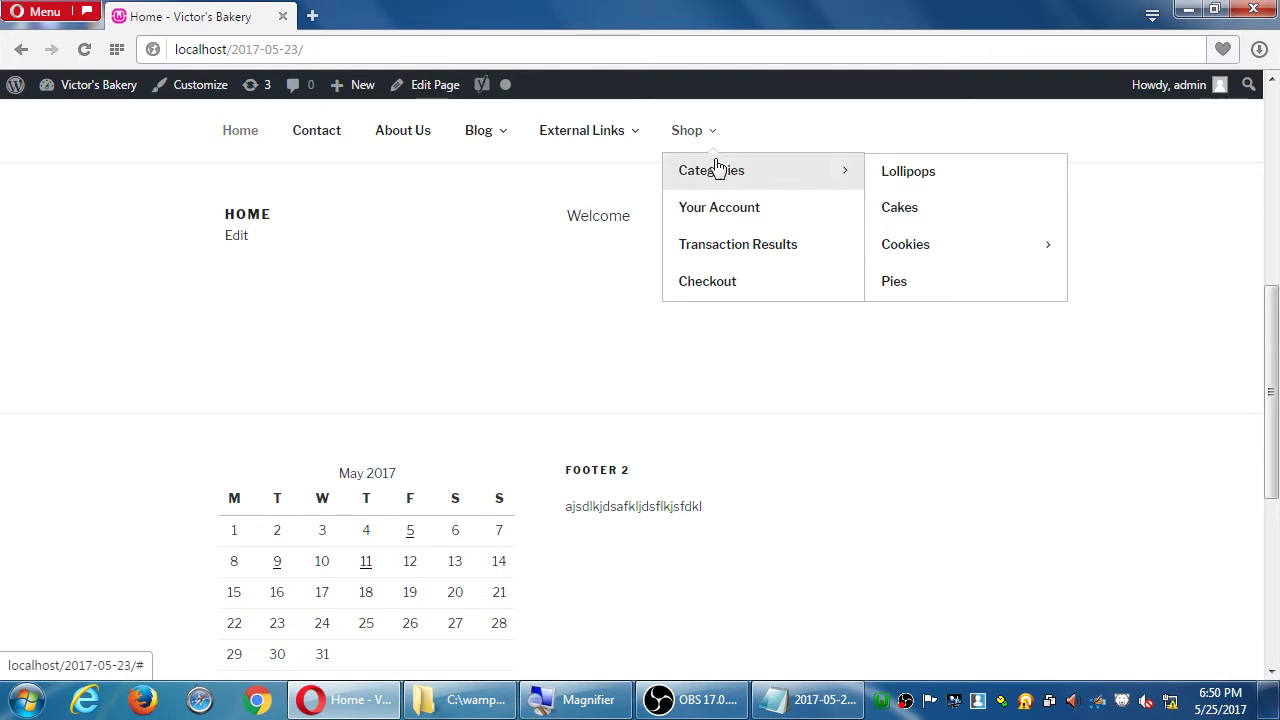
click(948, 172)
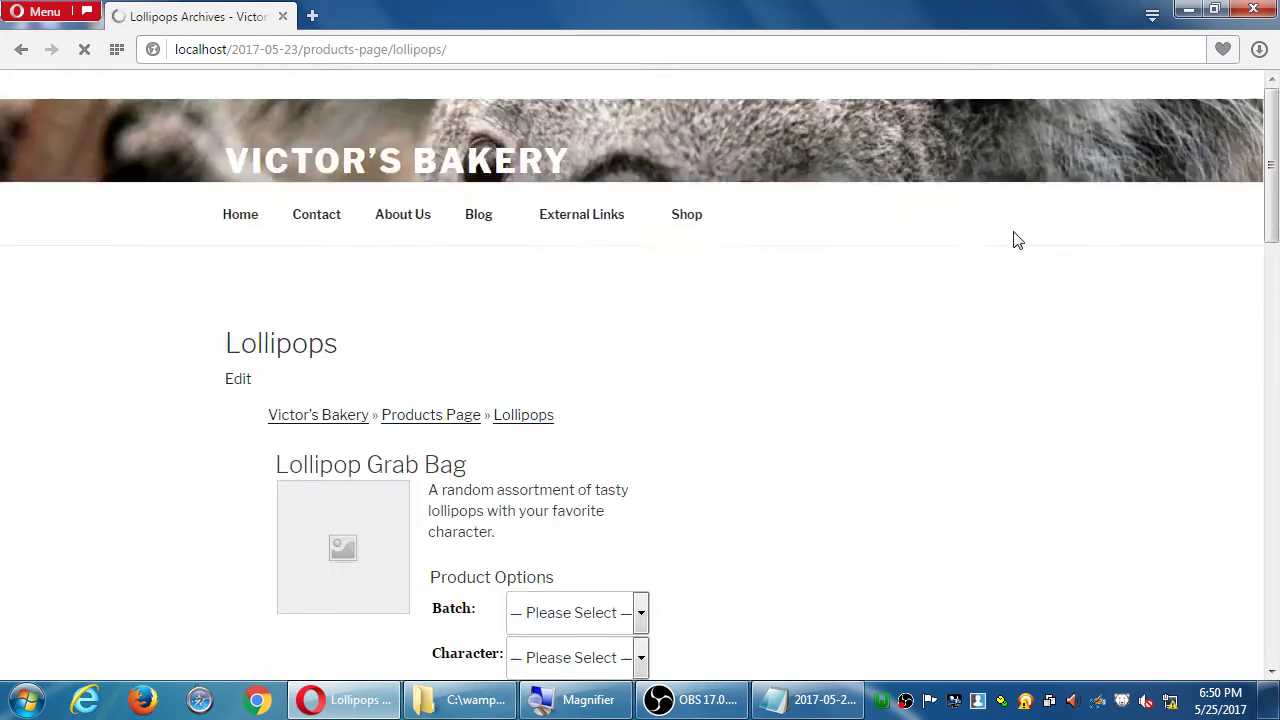
scroll(462, 330, down, 5)
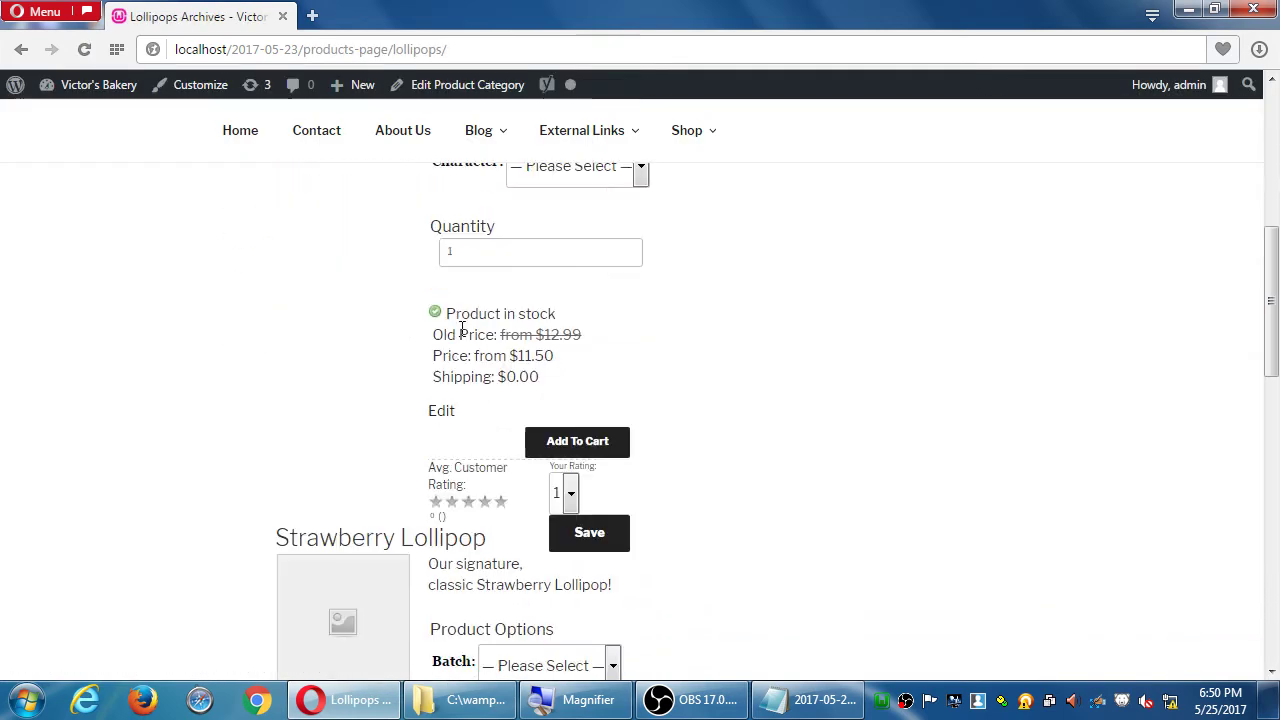
scroll(450, 400, down, 3)
scroll(437, 445, up, 7)
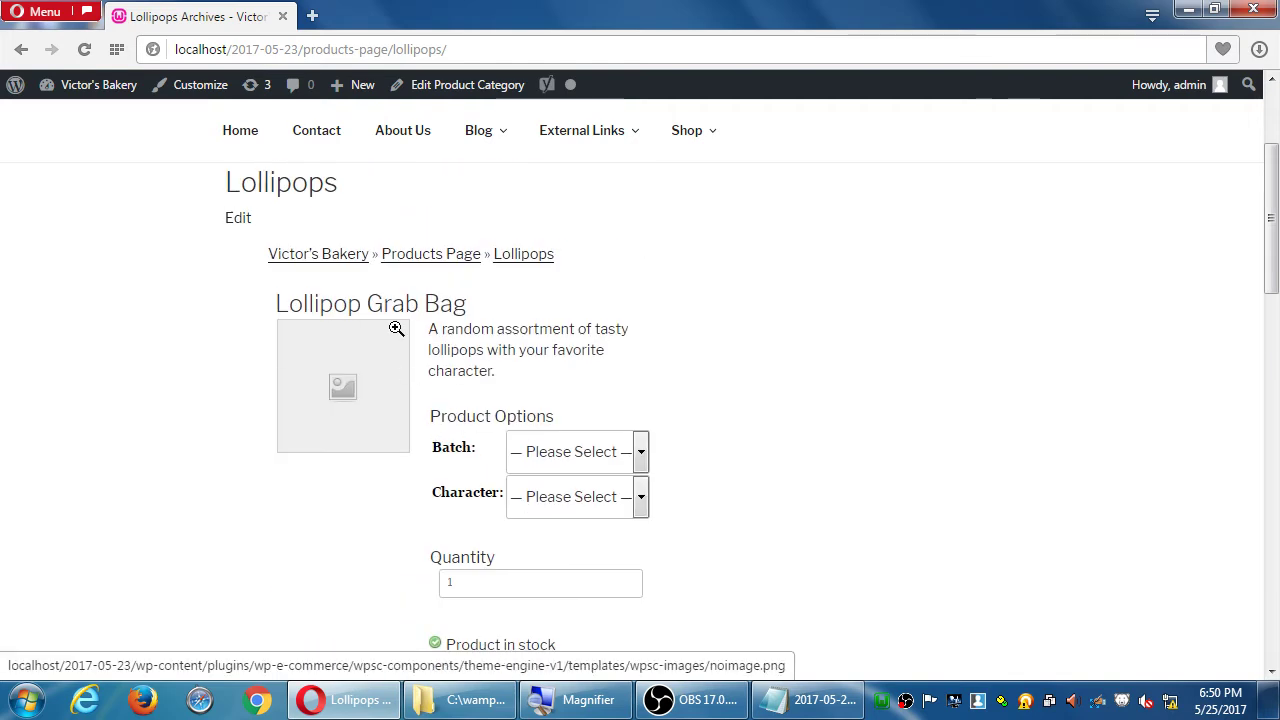
Choose the 2 Dozen batch and the Wonder Woman character for the Lollipop Grab Bag and check its price details.
scroll(700, 360, down, 1)
click(641, 377)
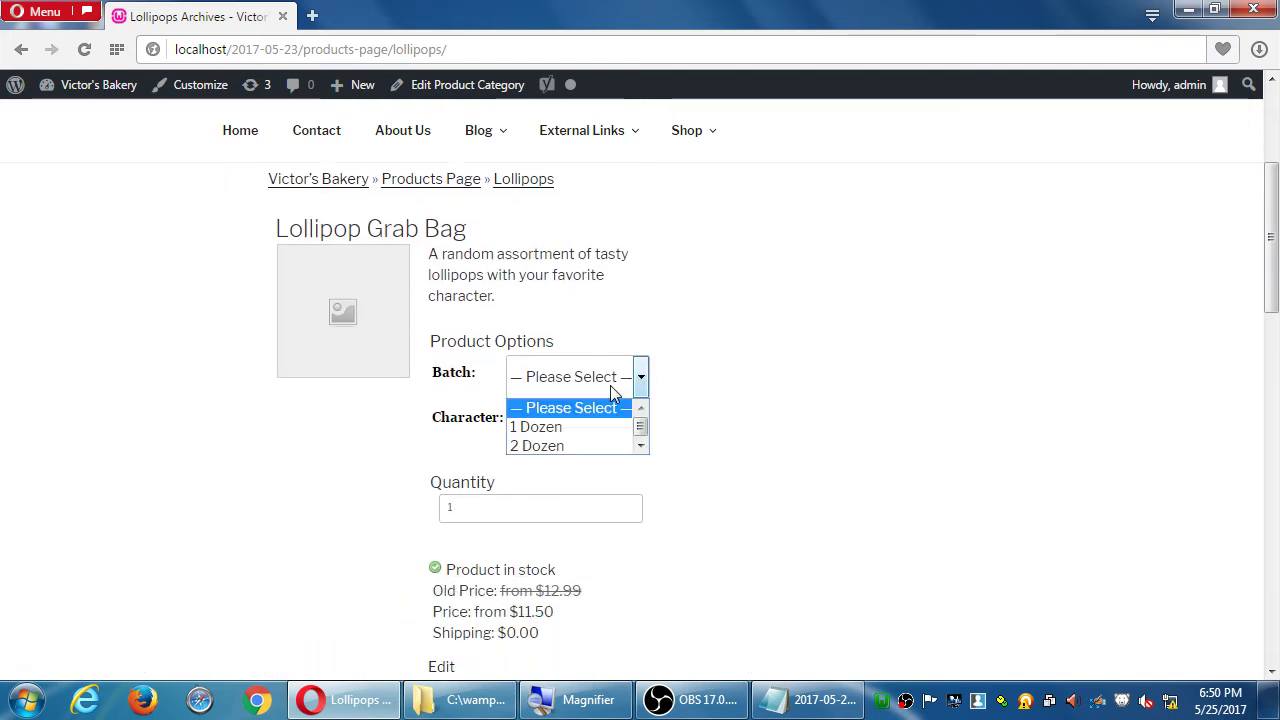
click(626, 444)
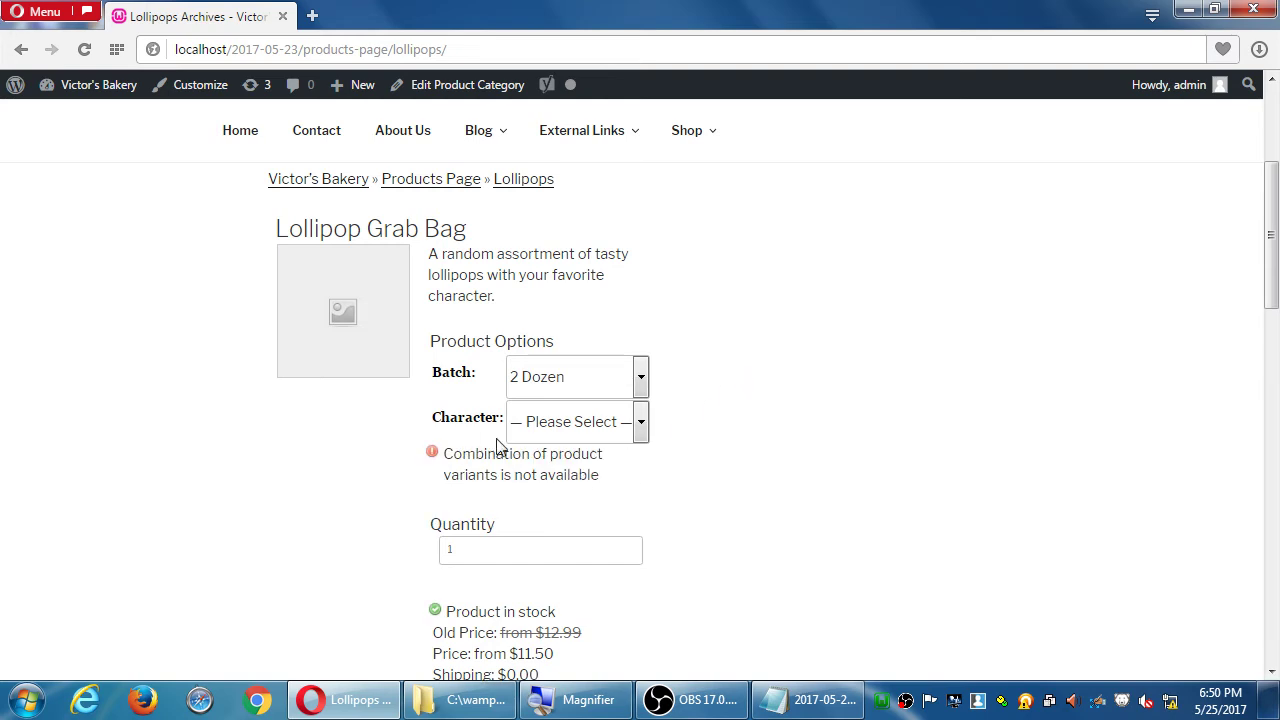
click(610, 437)
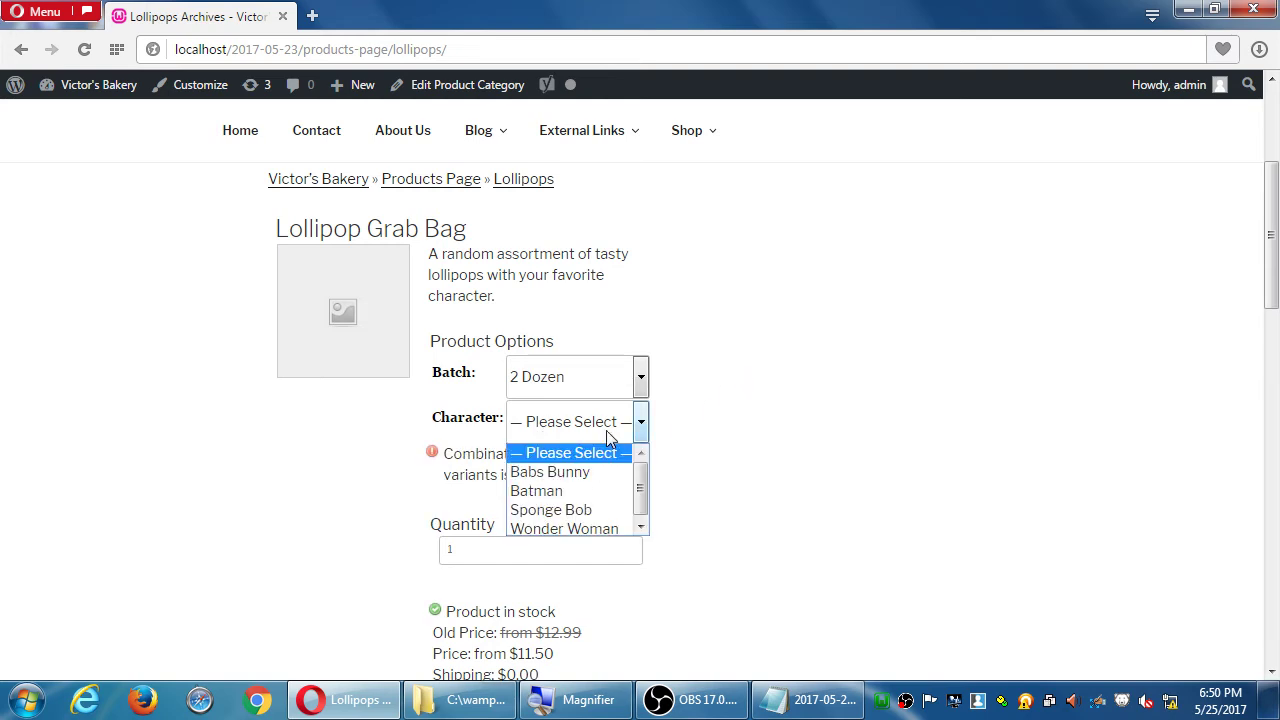
click(620, 528)
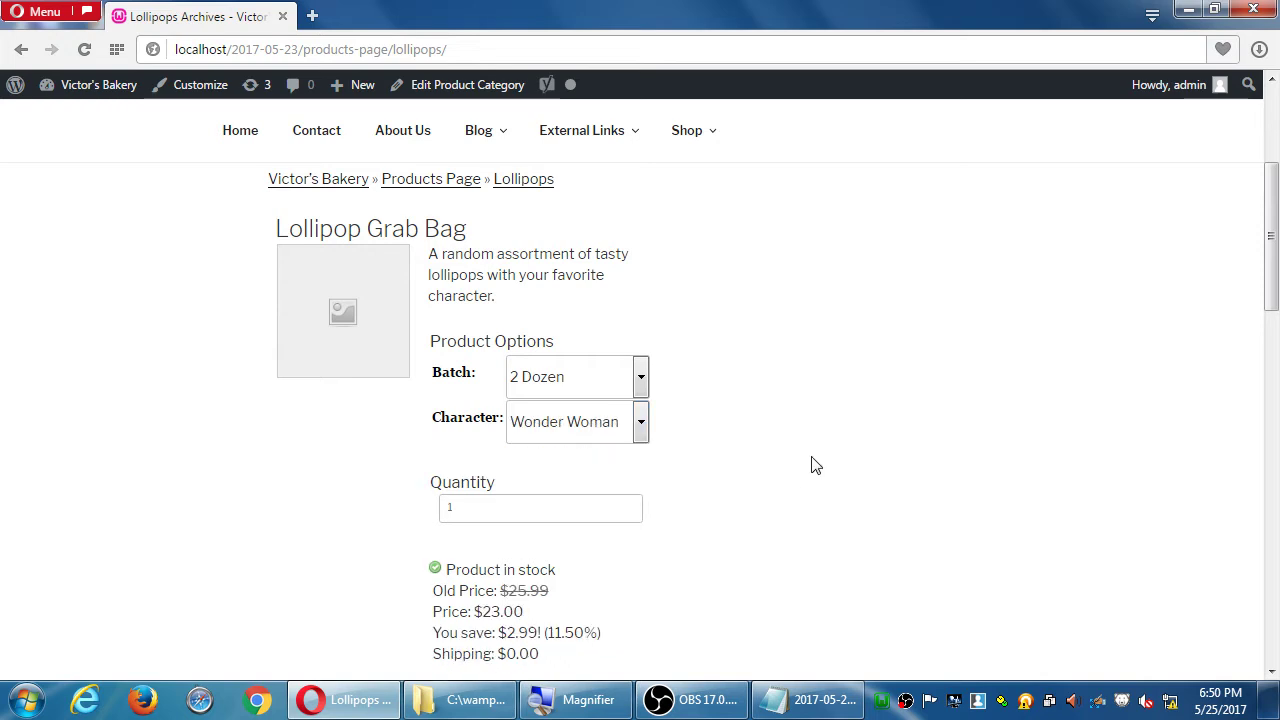
scroll(818, 464, down, 1)
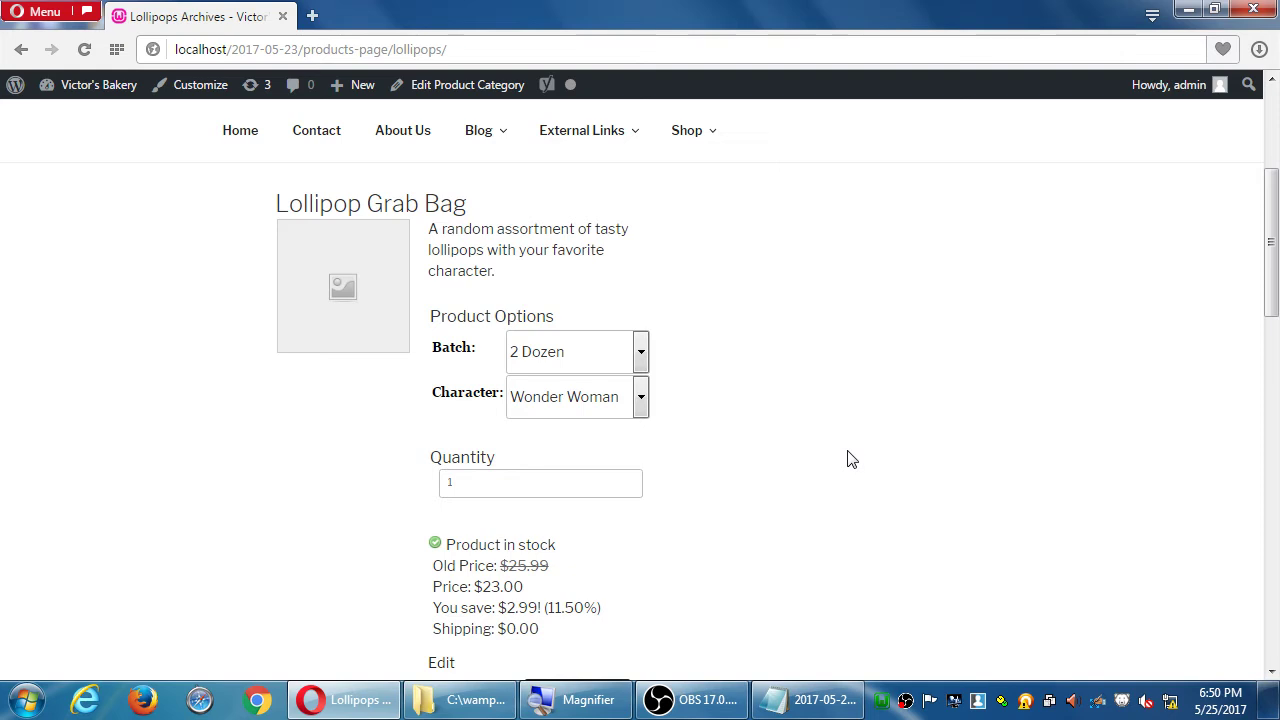
scroll(840, 480, down, 2)
scroll(737, 494, down, 1)
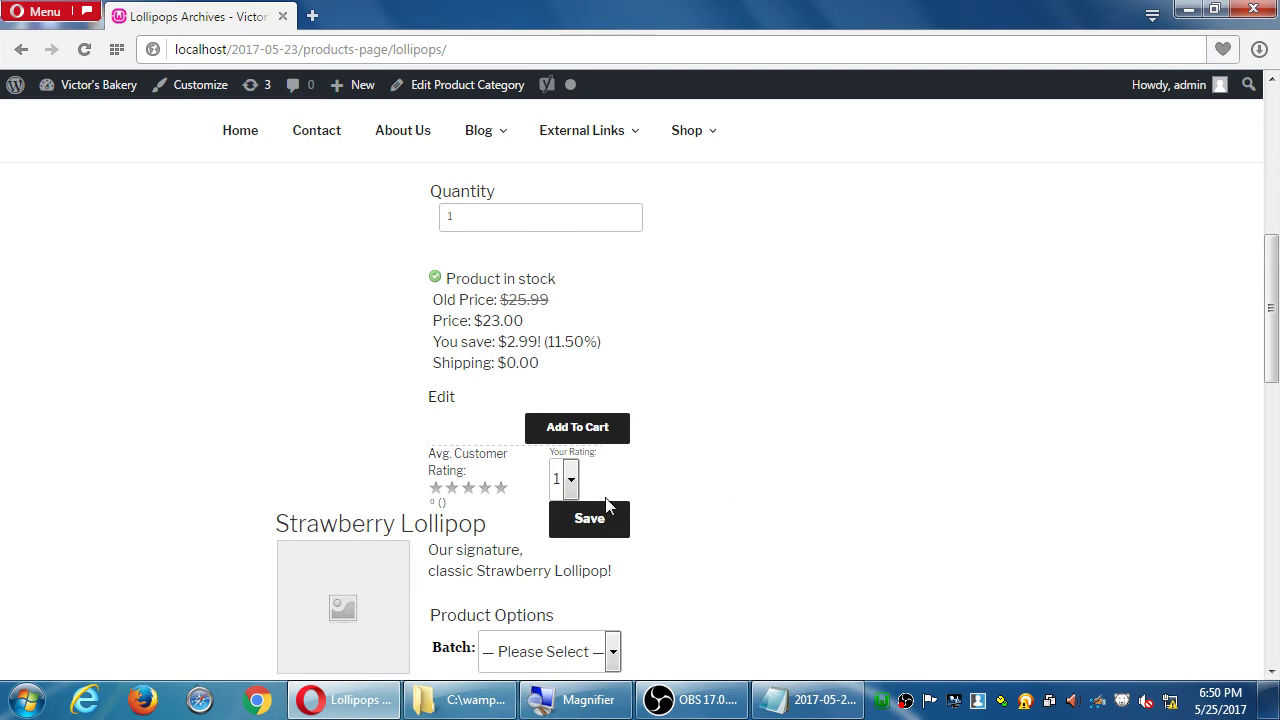
View the rating choices for the Lollipop Grab Bag and close the list without picking one.
click(571, 480)
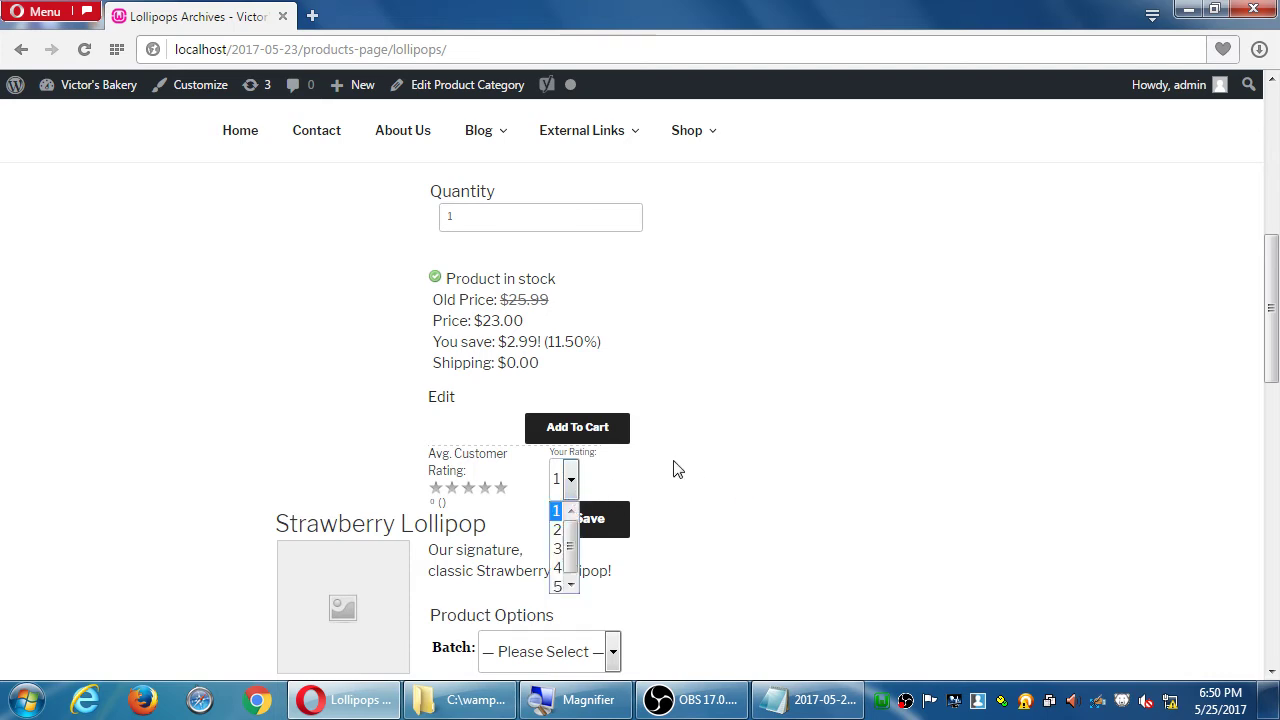
click(720, 471)
scroll(722, 472, up, 1)
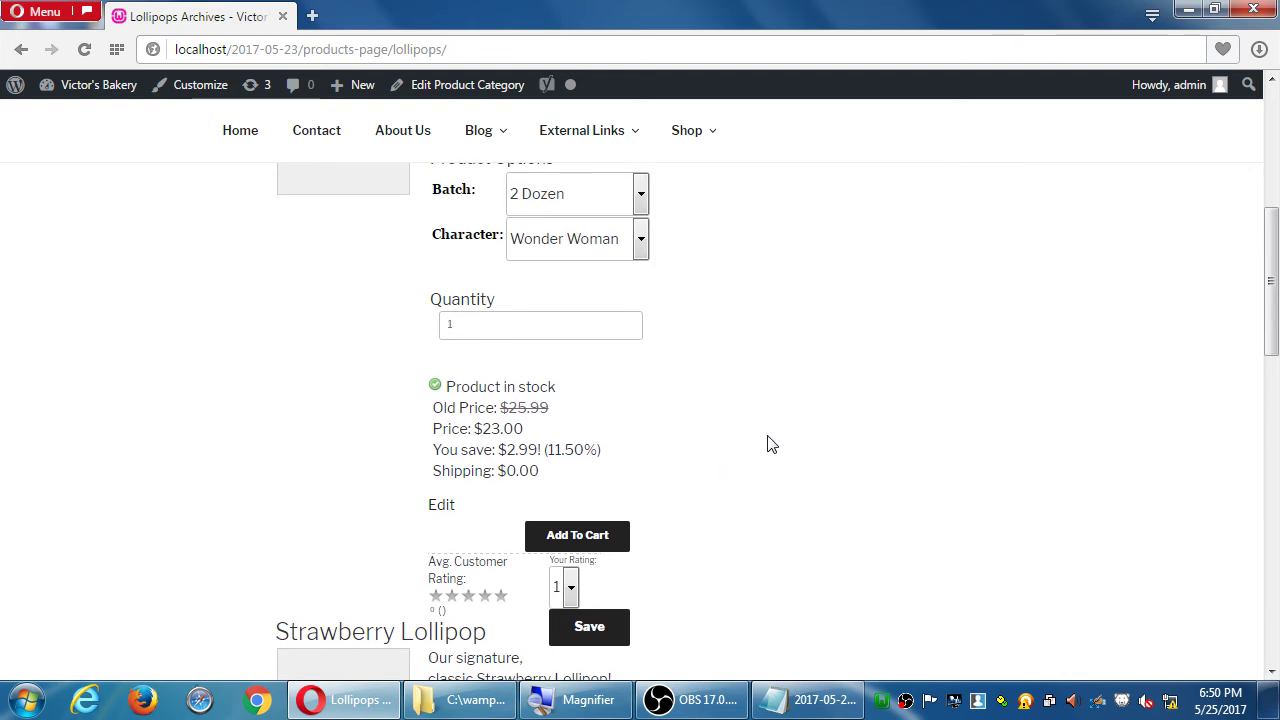
Choose 5 as the customer rating for the Lollipop Grab Bag.
scroll(766, 443, up, 3)
scroll(700, 520, down, 4)
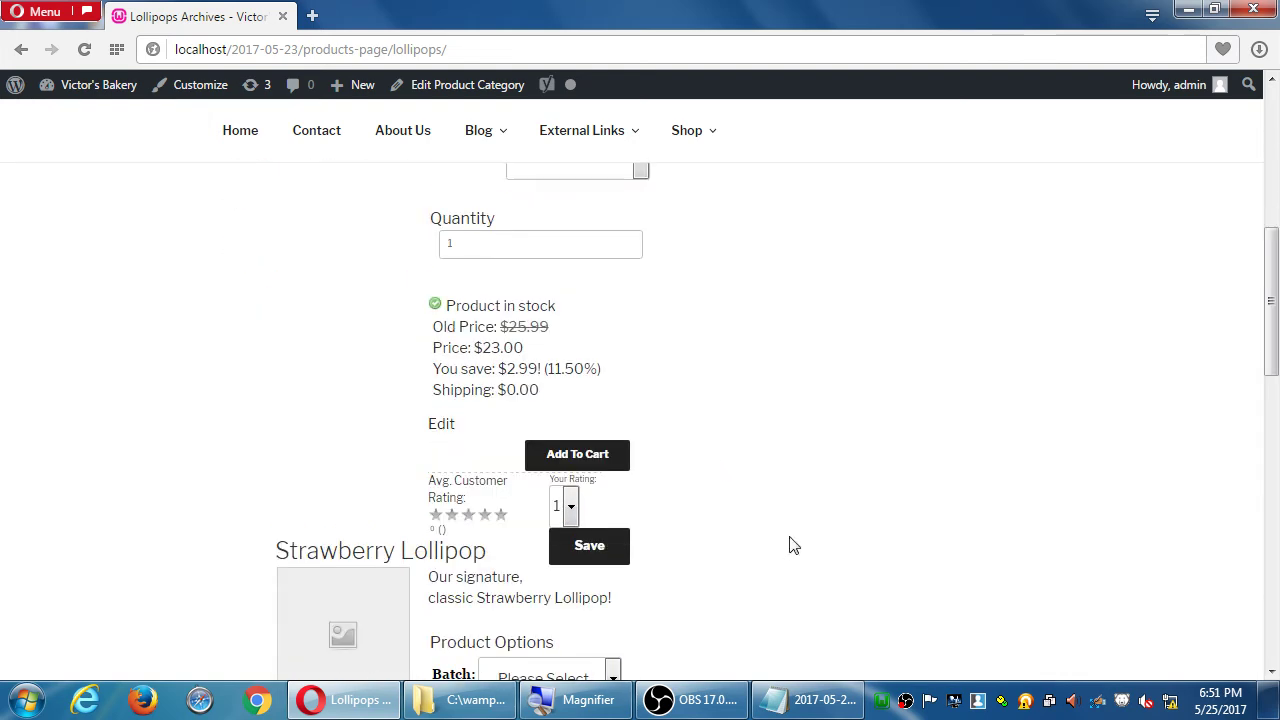
click(571, 452)
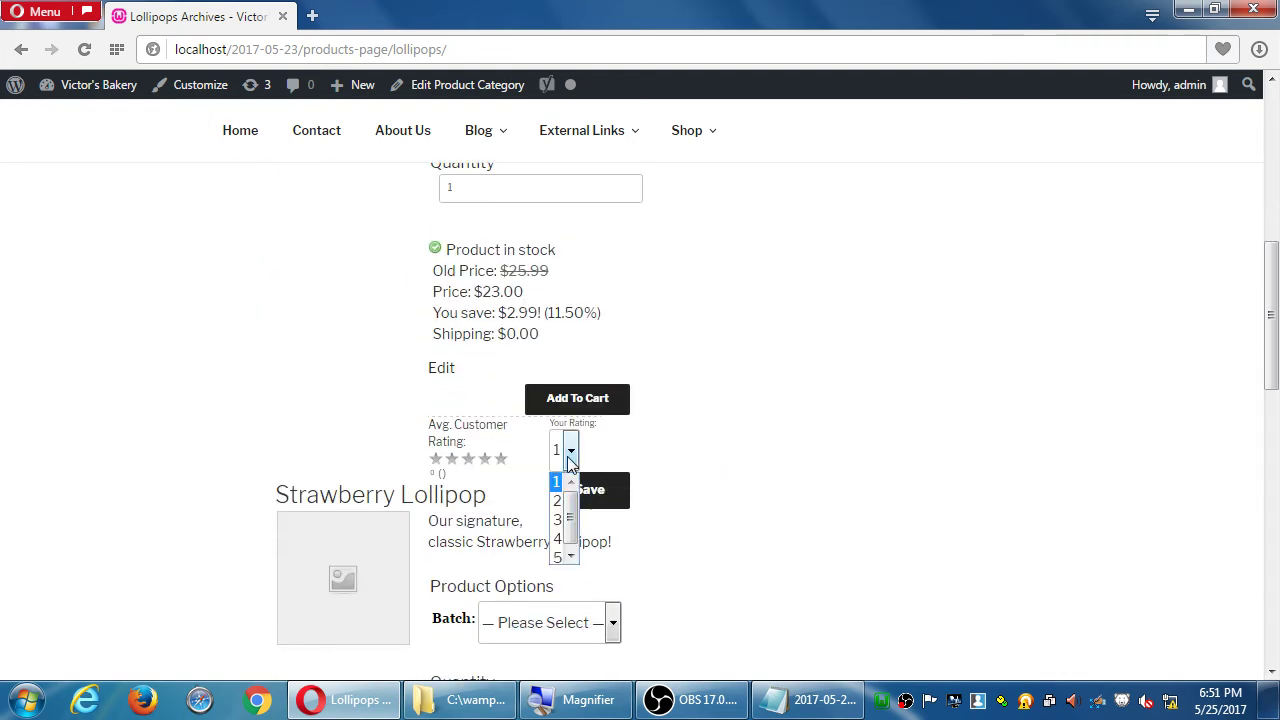
click(560, 557)
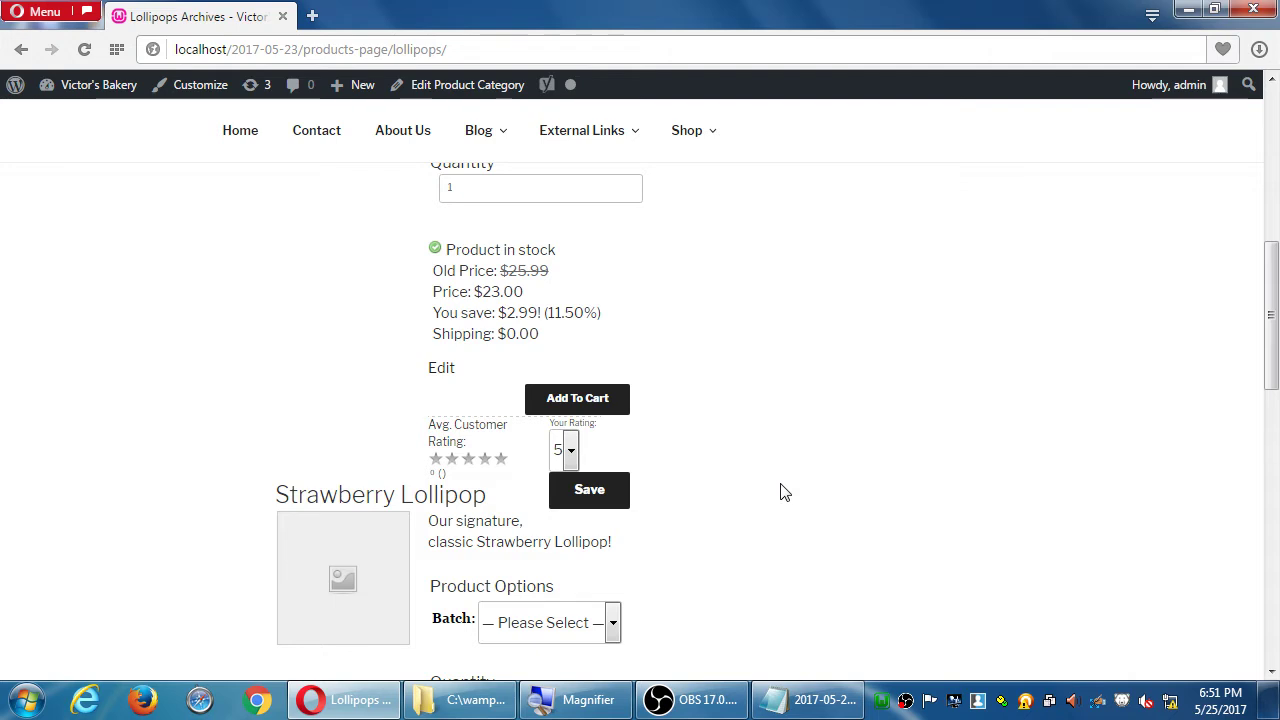
Add the Lollipop Grab Bag with the 2 Dozen and Wonder Woman options to the cart and continue shopping.
scroll(782, 490, up, 4)
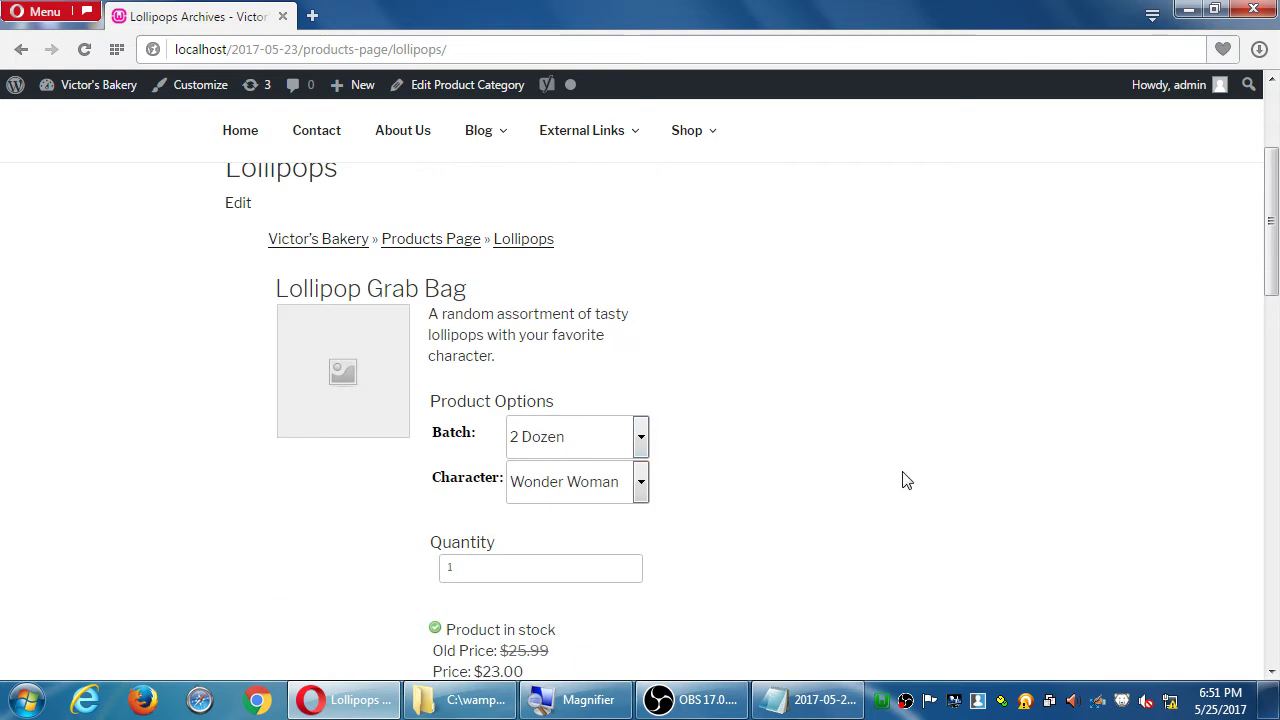
scroll(906, 479, down, 2)
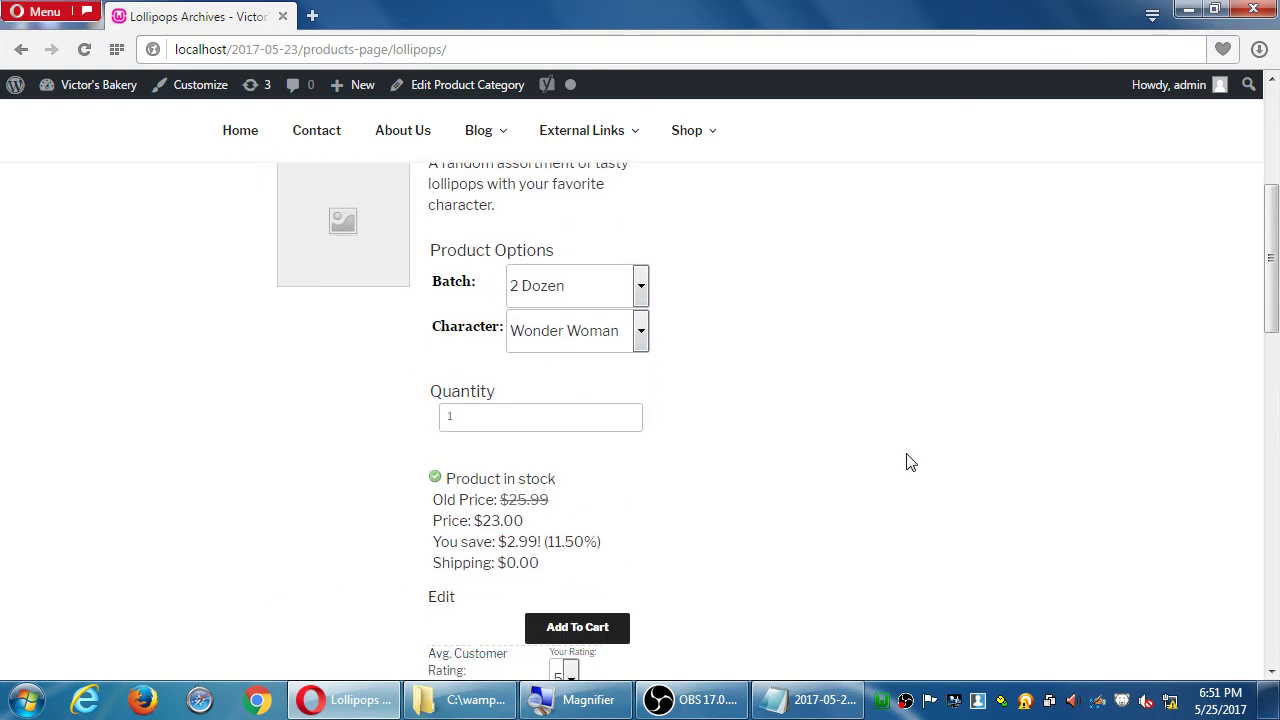
scroll(912, 462, down, 3)
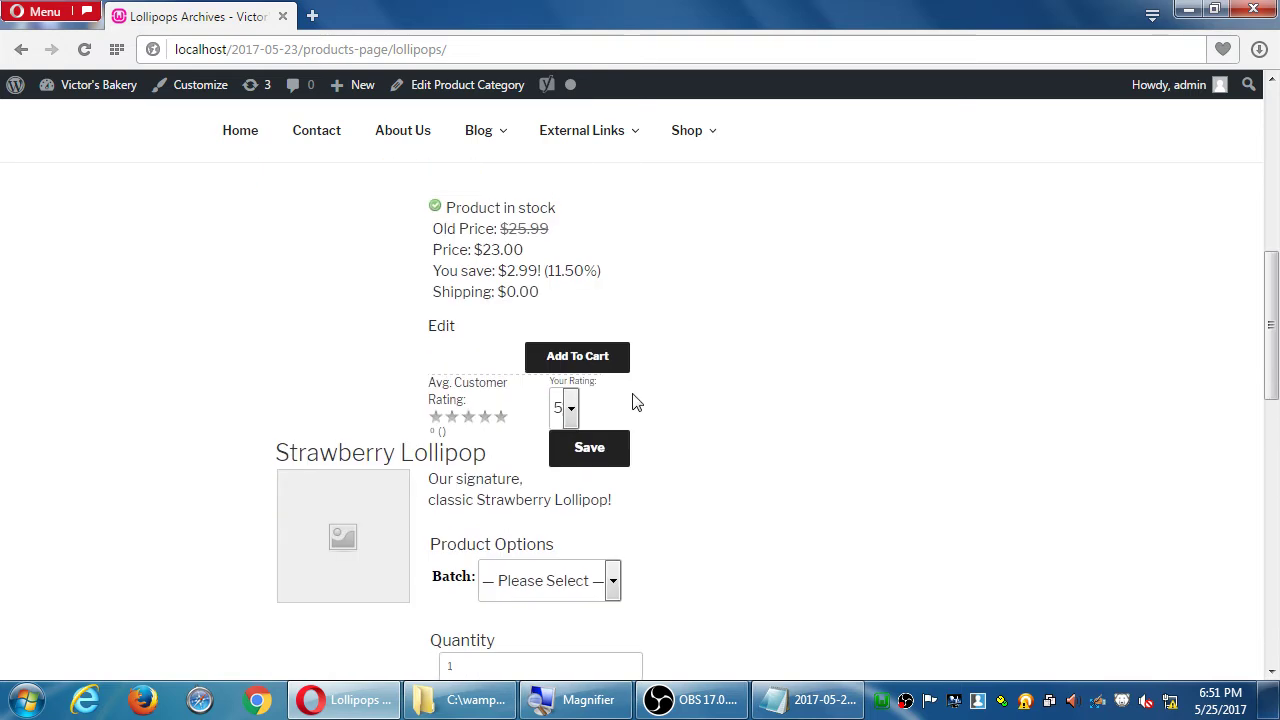
click(577, 358)
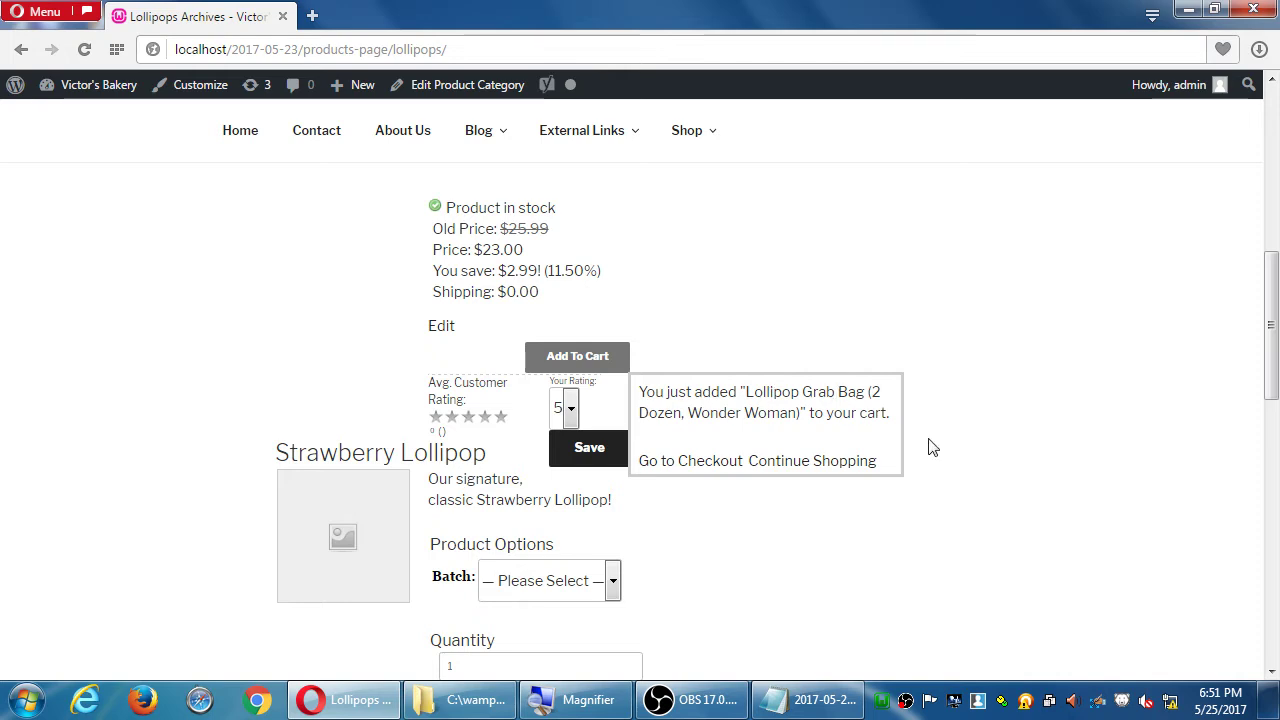
click(864, 464)
Enlarge the Lollipops page and look over its listings from the Lollipop Grab Bag to the Strawberry Lollipop.
scroll(866, 478, up, 5)
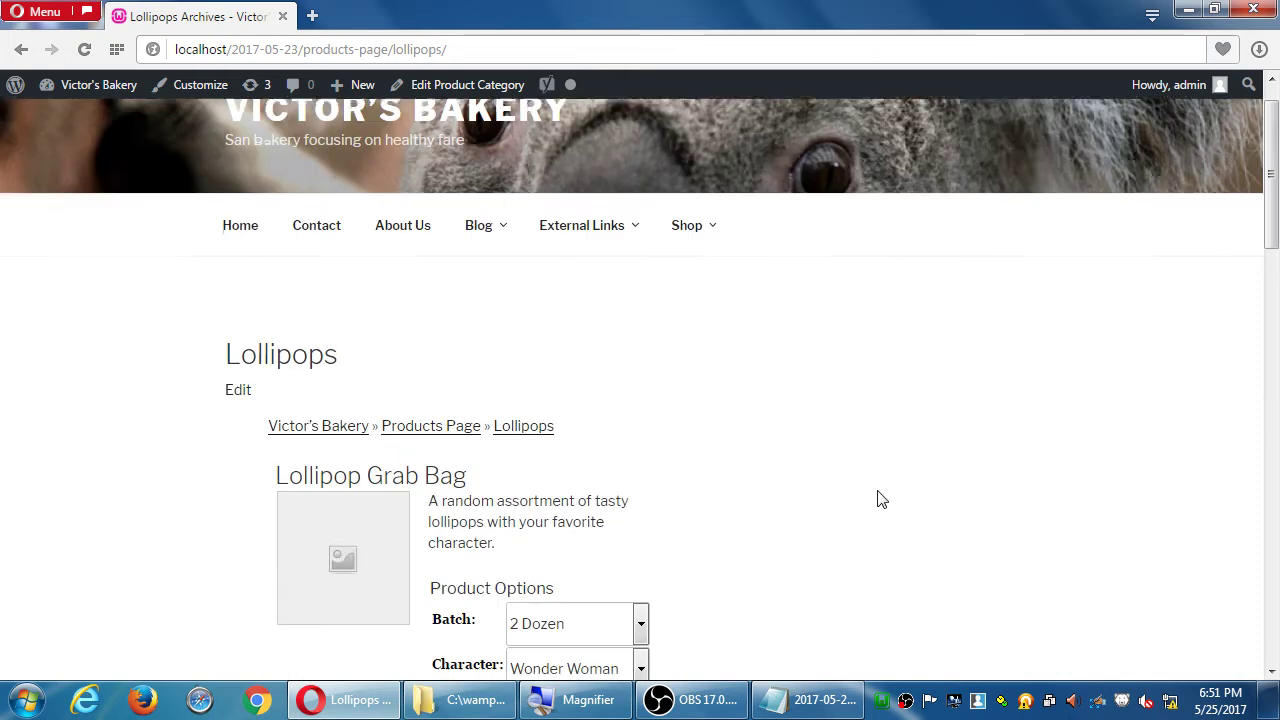
scroll(911, 529, down, 1)
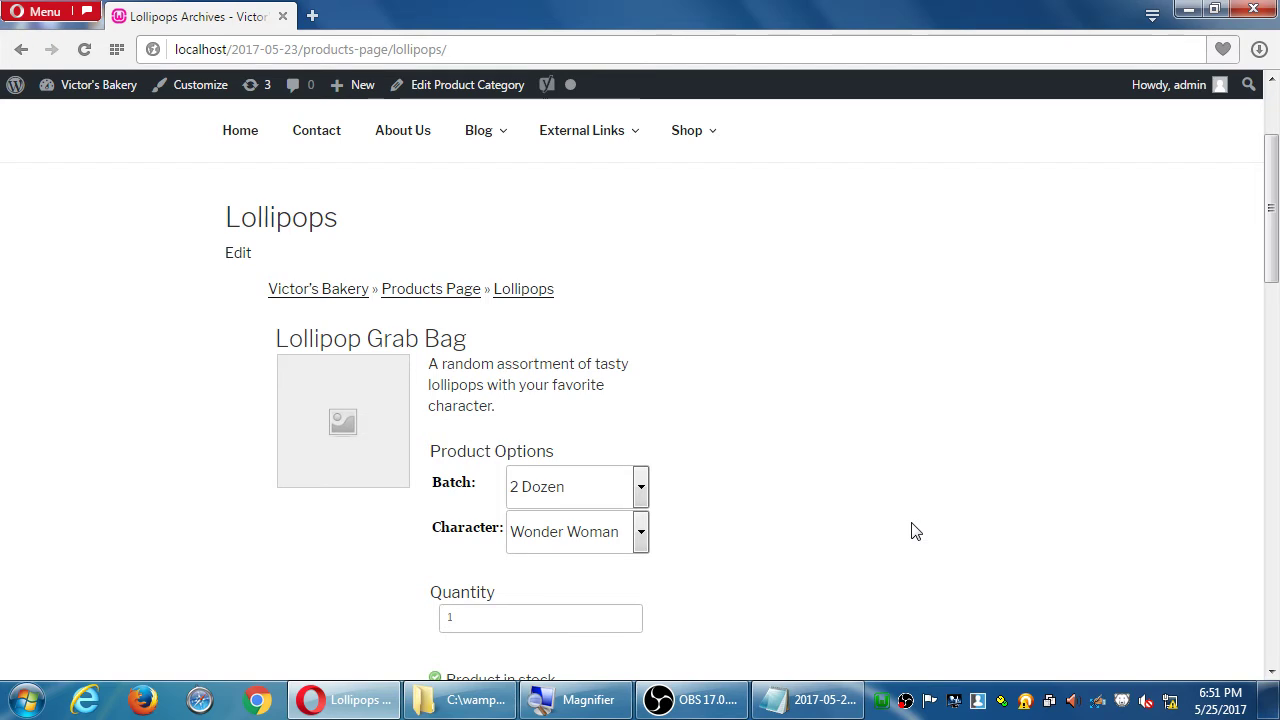
scroll(914, 529, down, 1)
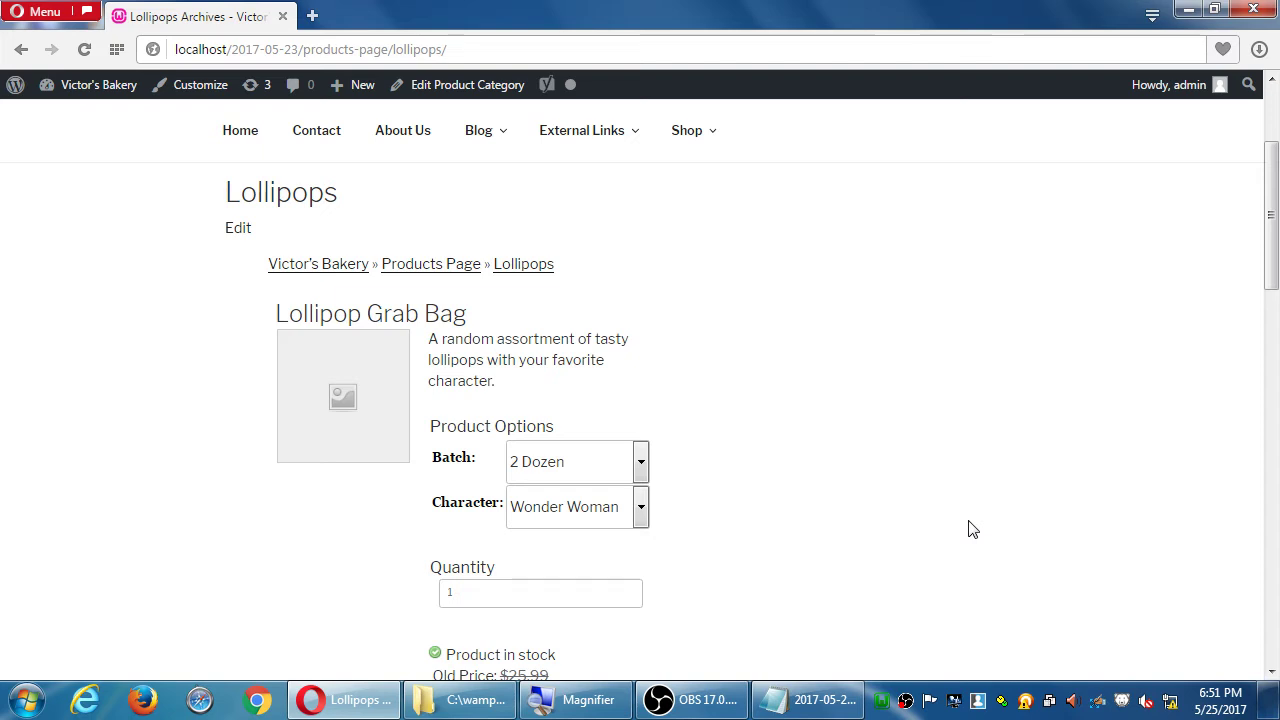
key(ctrl+plus)
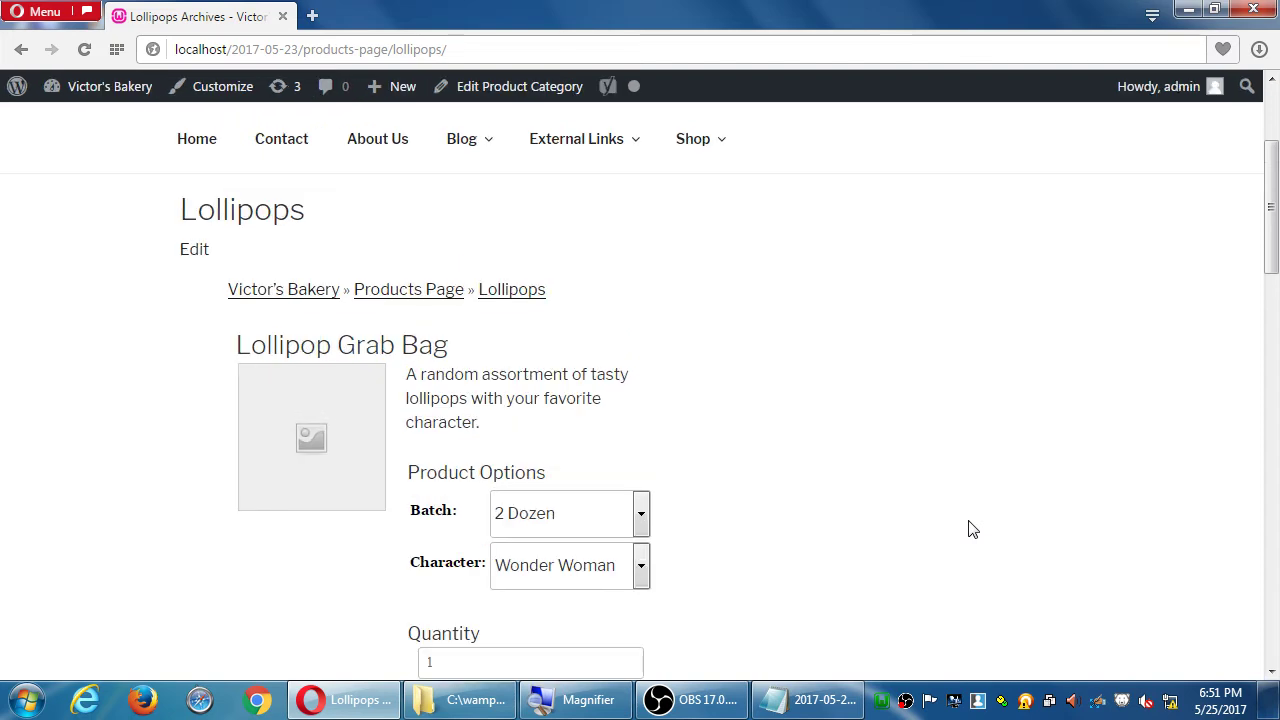
scroll(904, 452, down, 2)
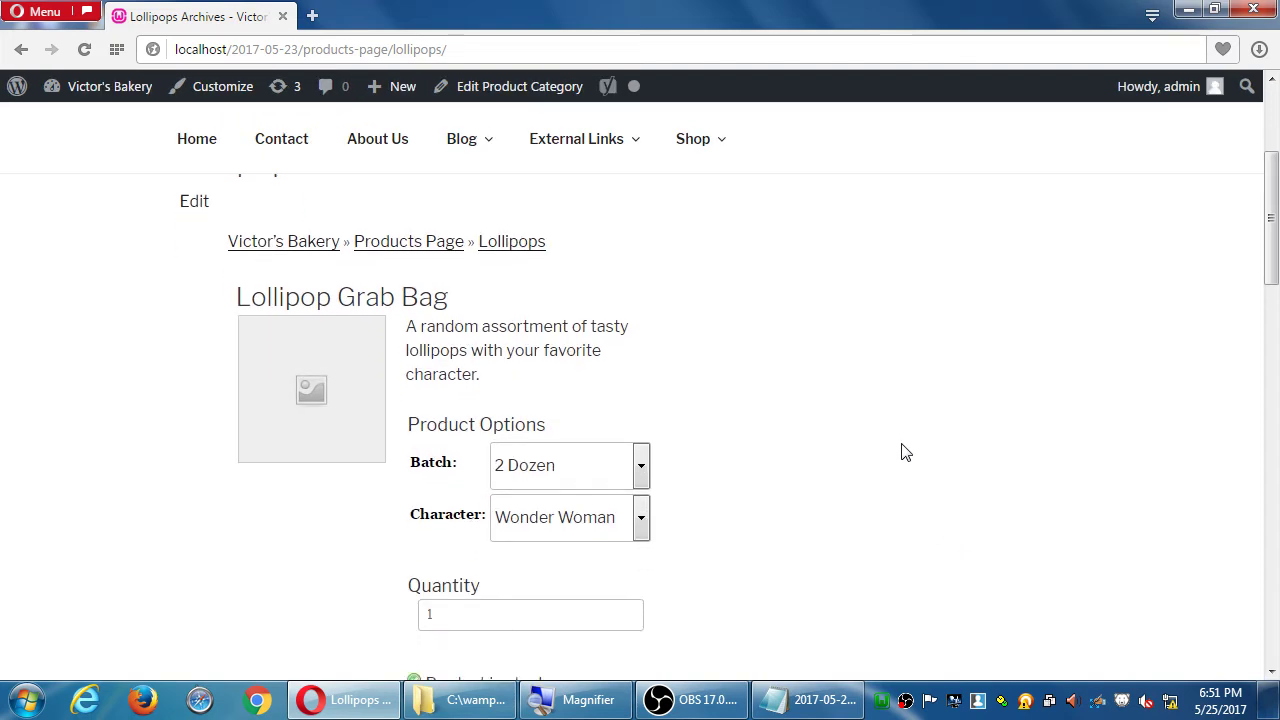
scroll(904, 452, down, 5)
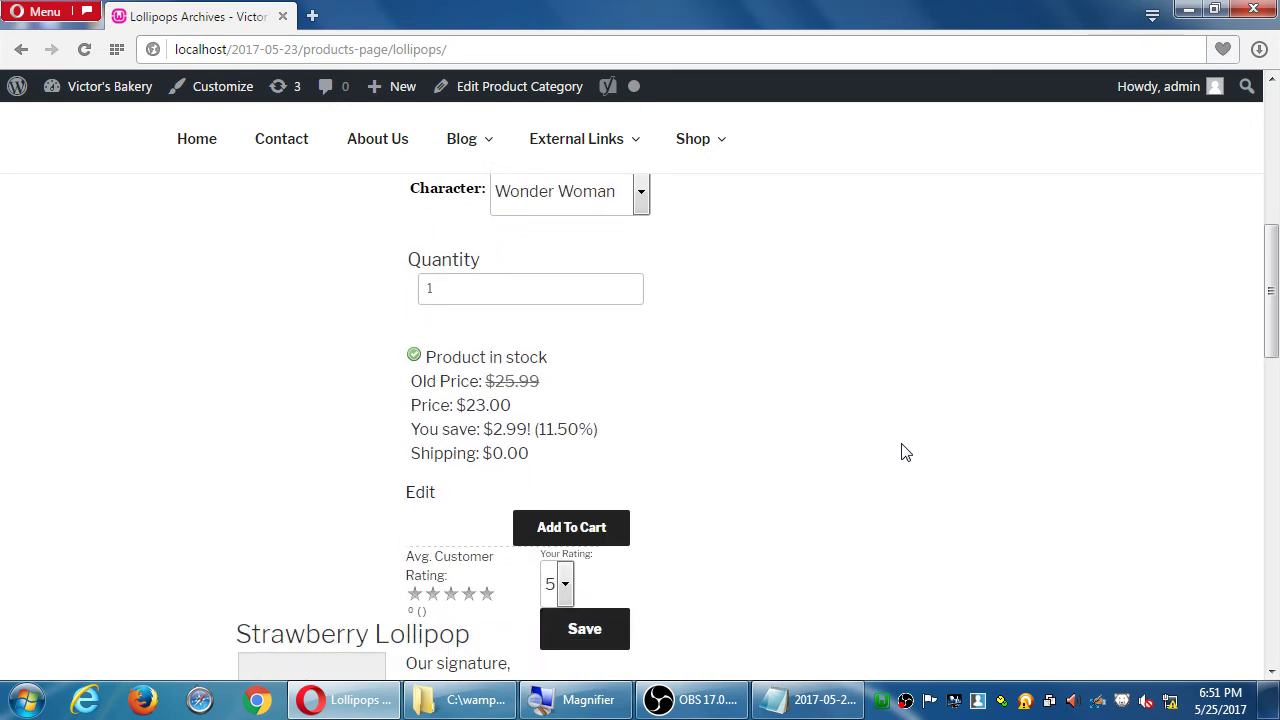
scroll(904, 452, down, 4)
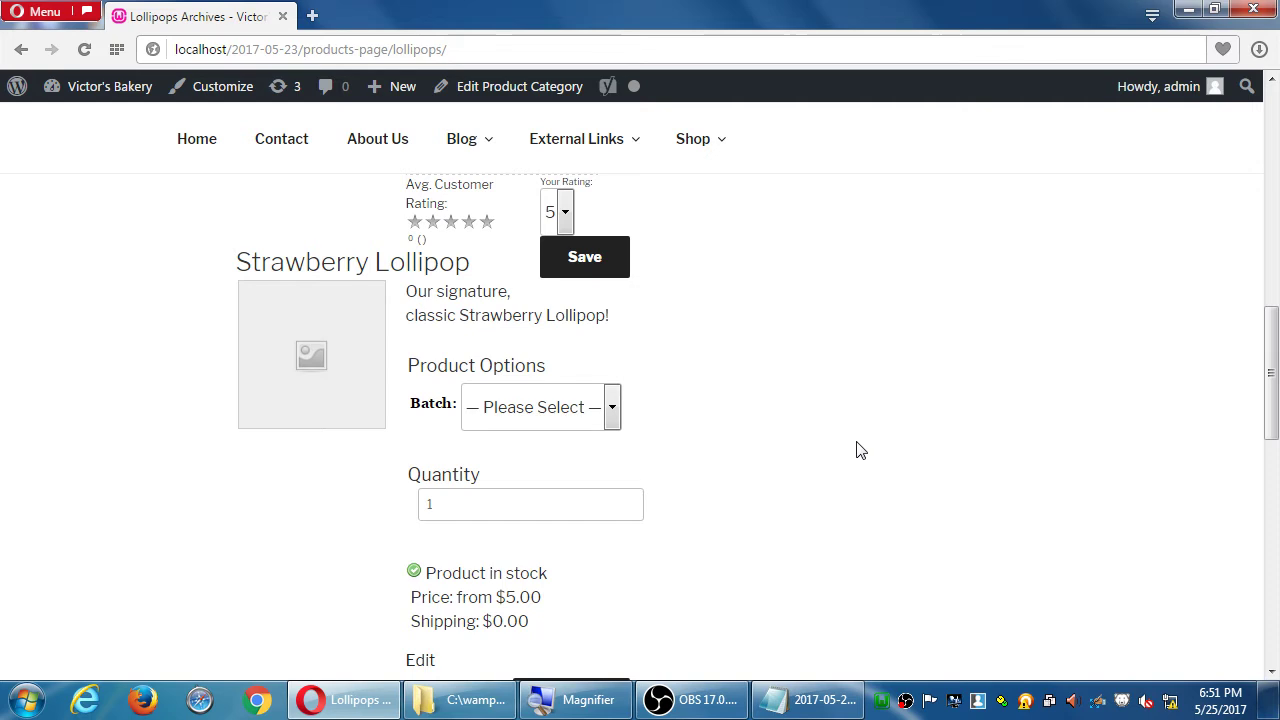
Switch to the Notepad notes and add the line "Can have multiple Variant Sets attached to a product" below the existing text.
click(812, 700)
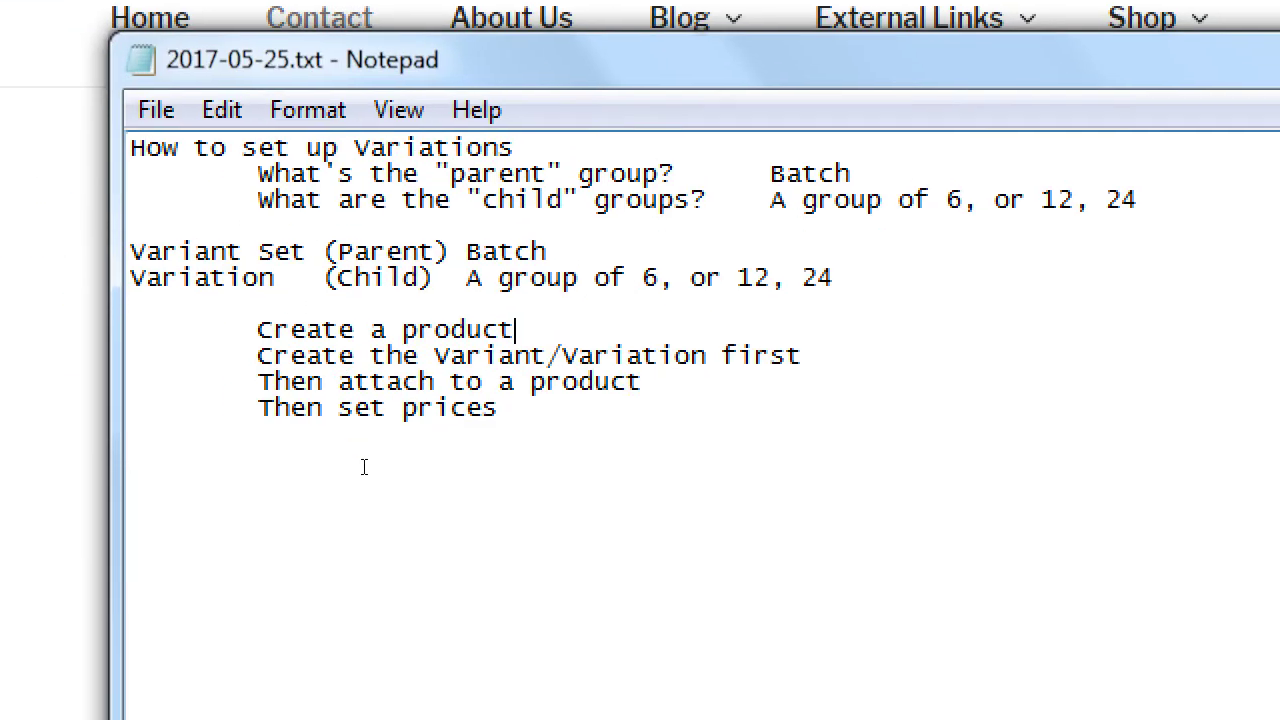
click(370, 505)
text(Can have mu)
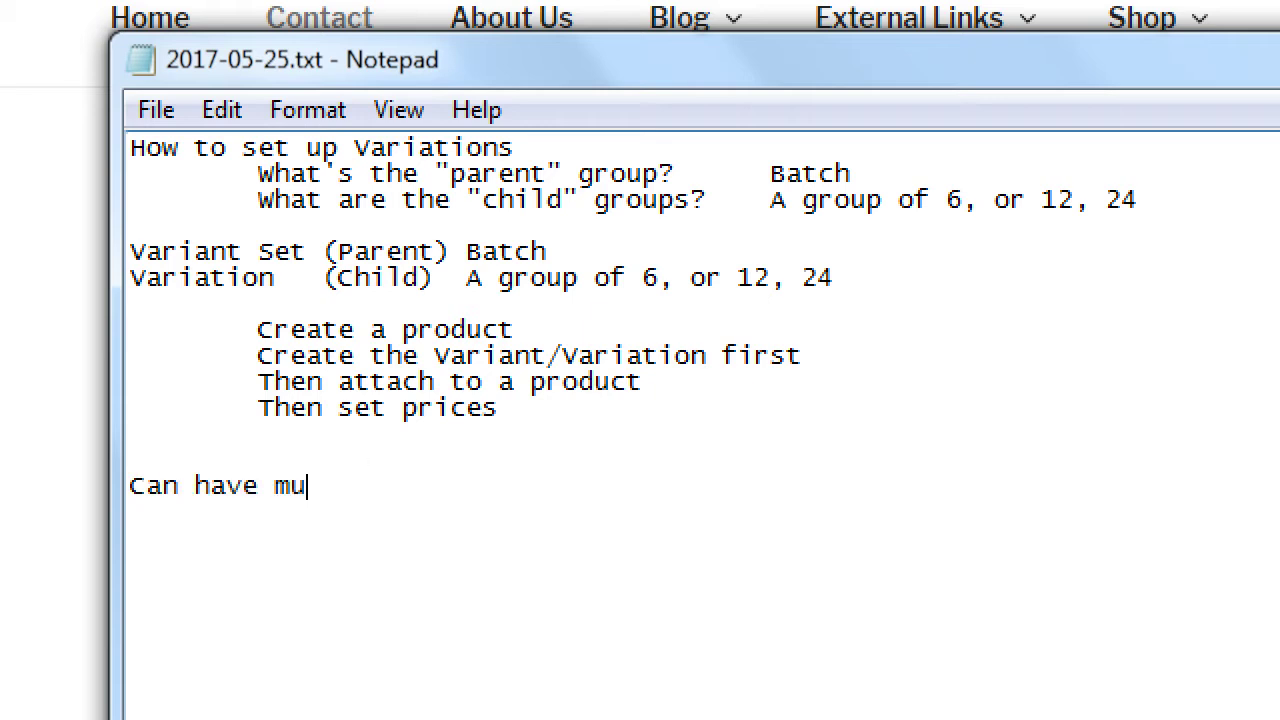
text(ltiple Varia)
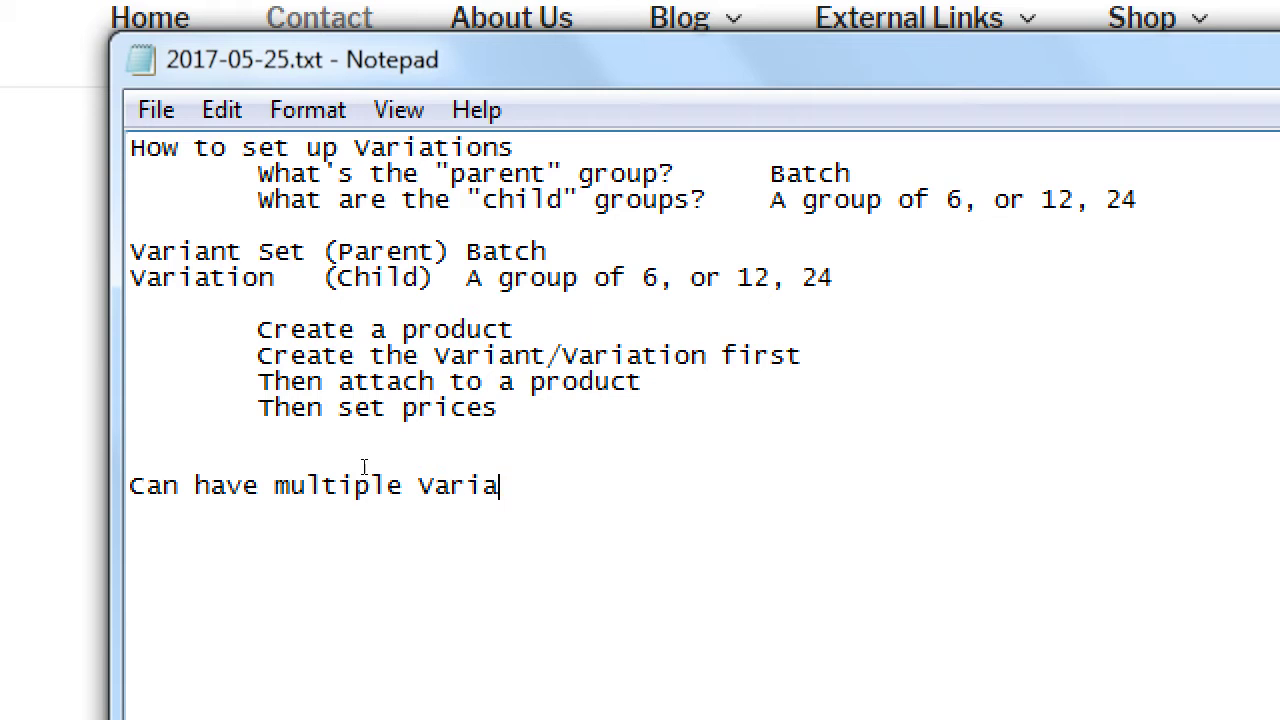
text(nt Sets attached)
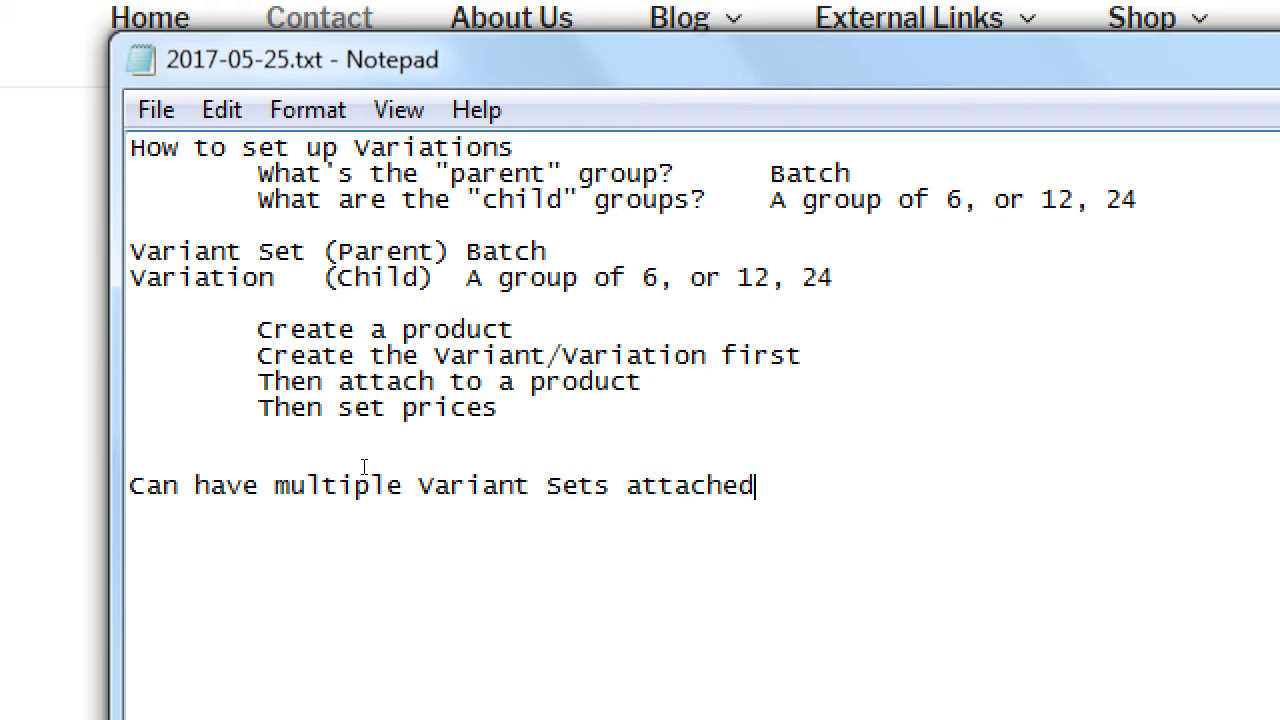
text( to a product)
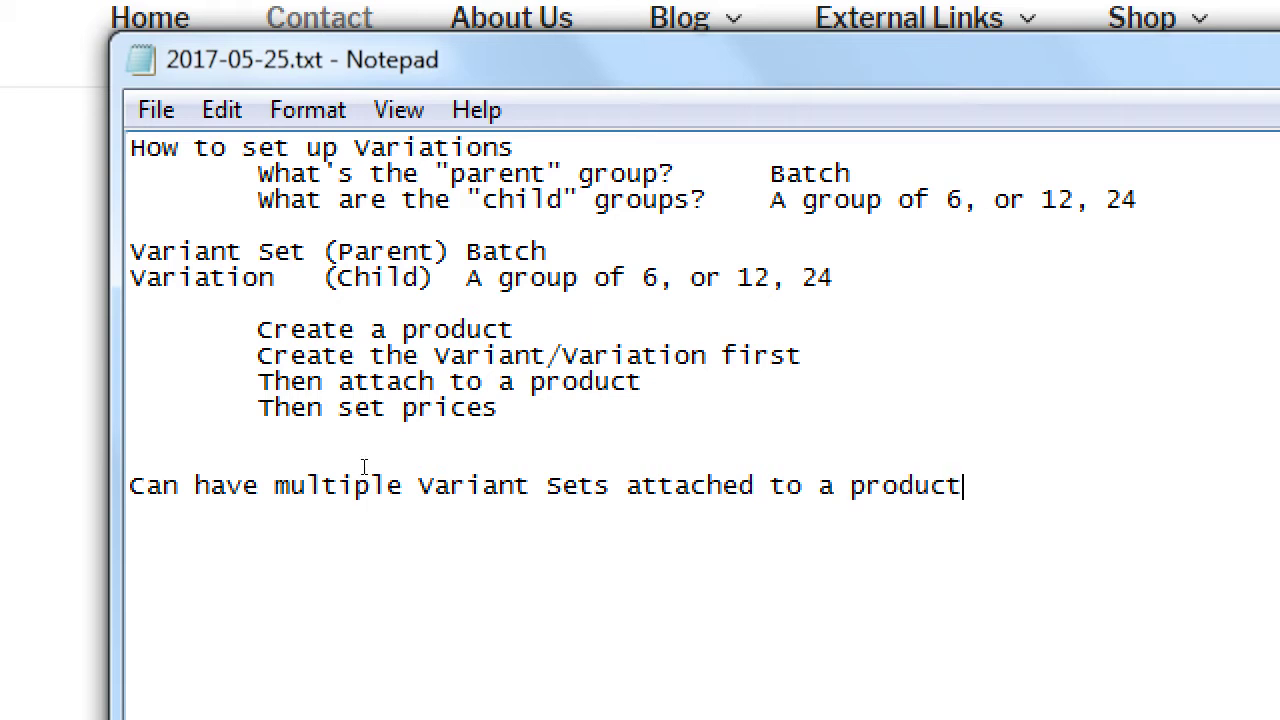
Add the indented line "Should use Bulk Edit to work with many at once" under the note on multiple Variant Sets.
key(Return)
key(Tab)
text(Should use Blu)
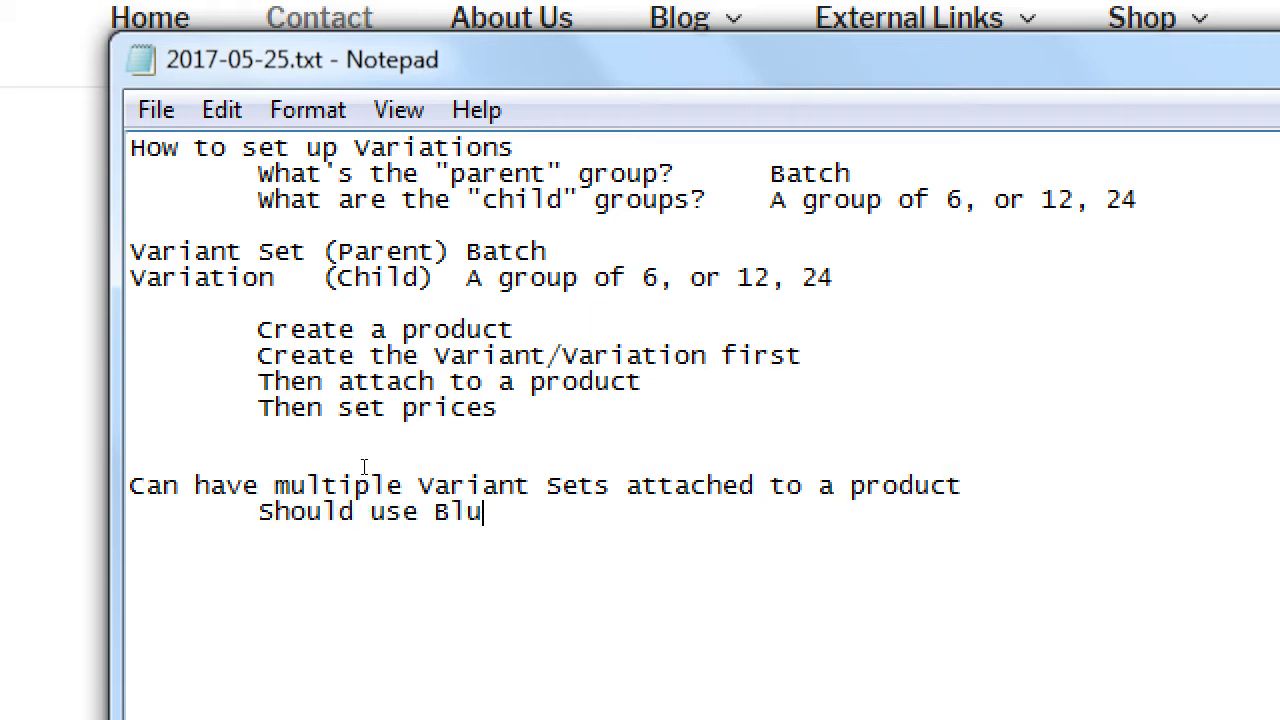
key(BackSpace)
key(BackSpace)
text(ulk Edit to worki with)
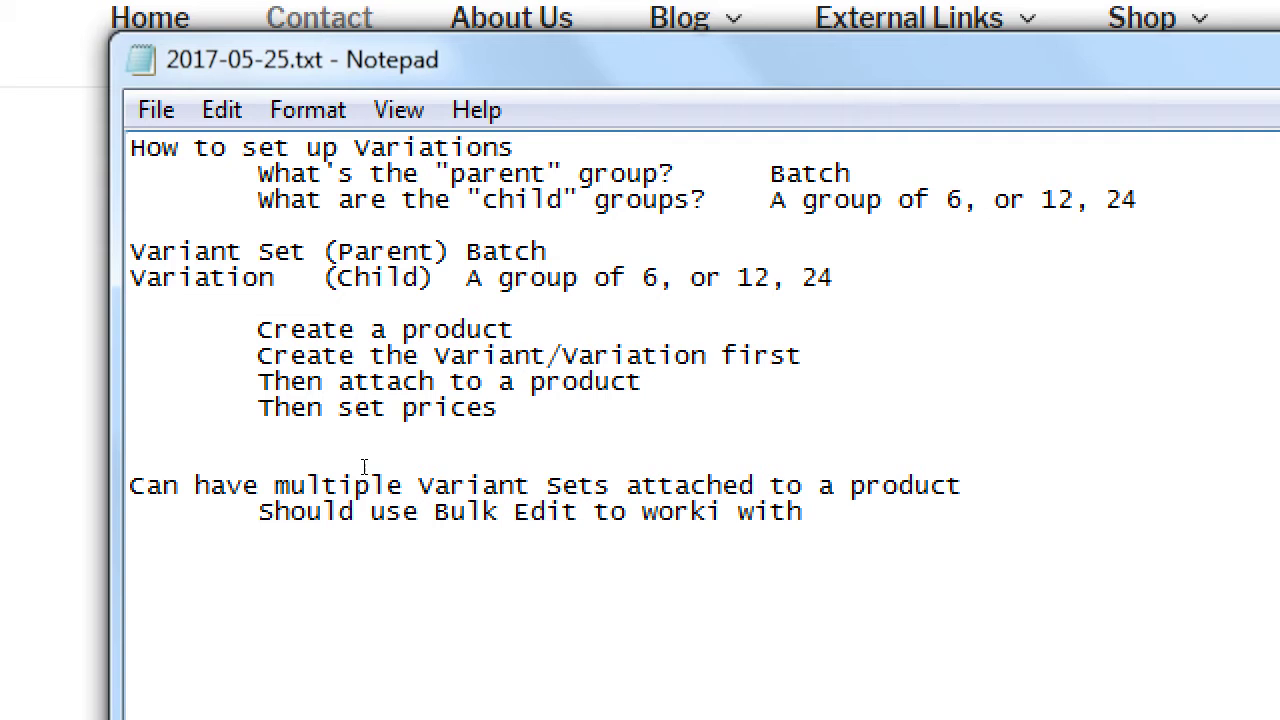
key(ctrl+shift+Left)
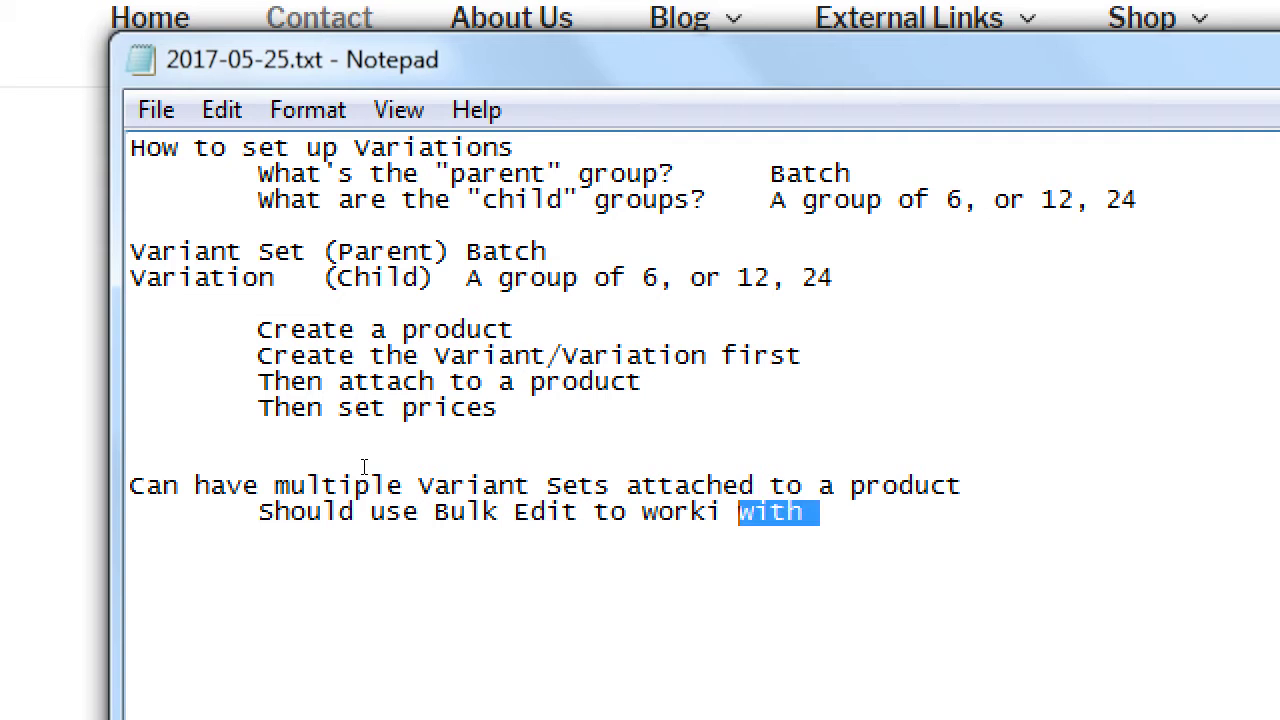
key(BackSpace)
key(BackSpace)
key(BackSpace)
key(BackSpace)
text(k with m)
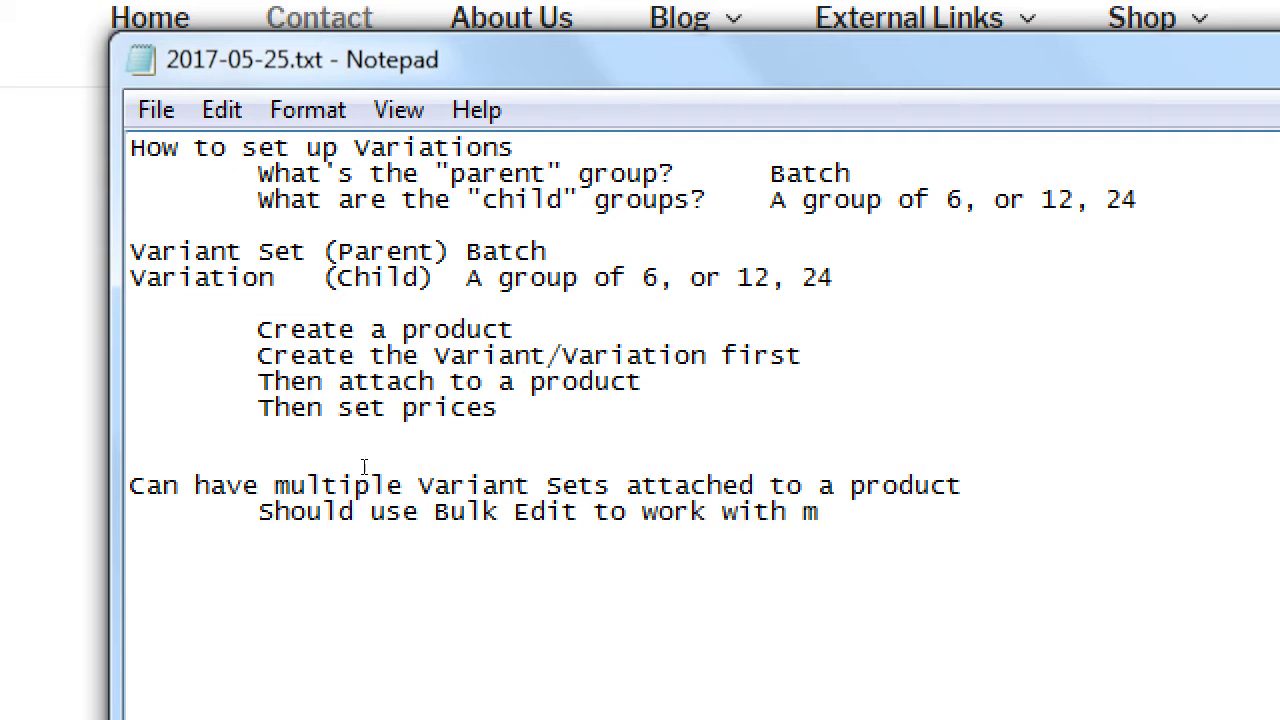
text(any at once)
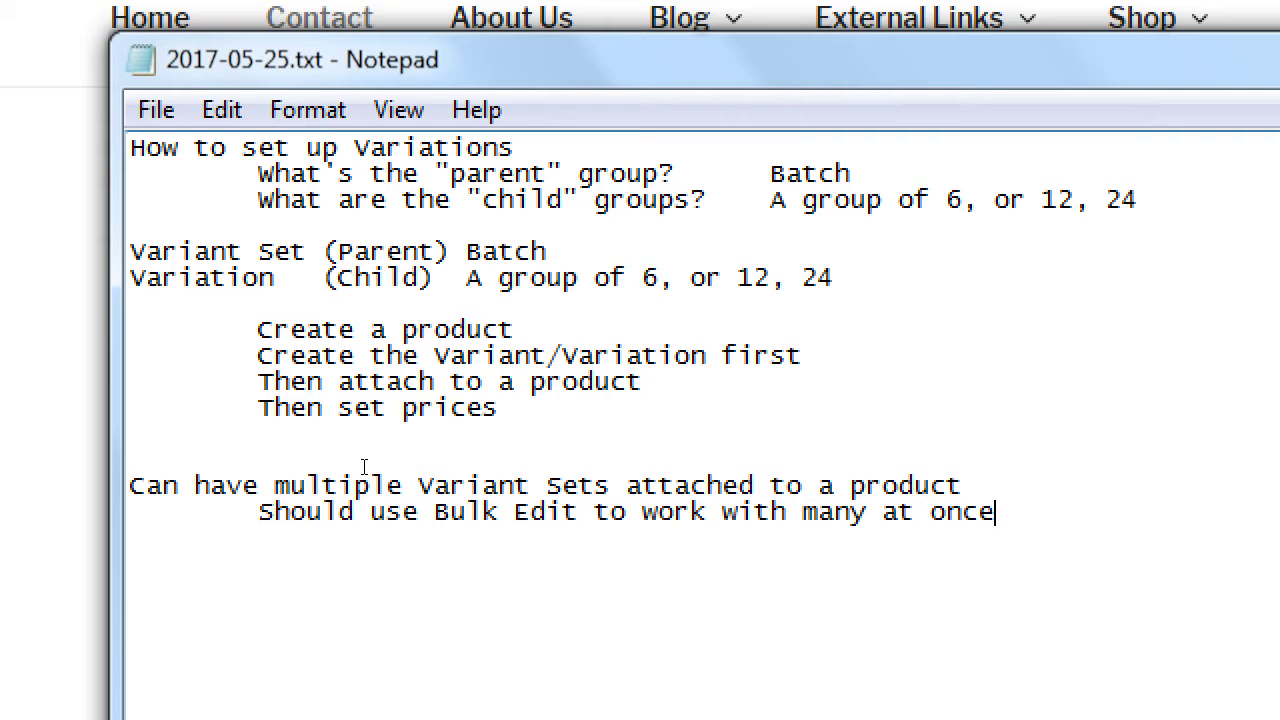
Remove the extra blank line above the note on multiple Variant Sets.
key(Up)
key(Up)
key(BackSpace)
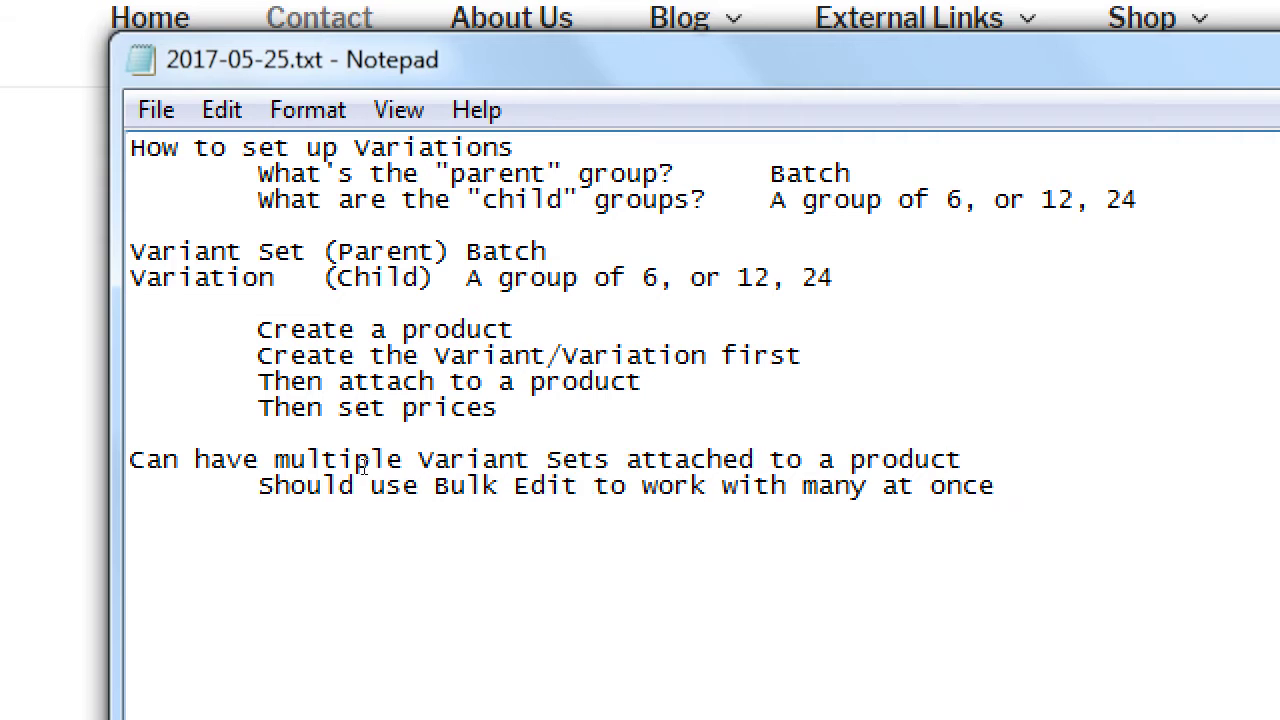
Add the closing note "Create Variant Sets as generically as possible." after a blank line and end the screen magnification.
key(ctrl+End)
key(Return)
key(Return)
text(Create V)
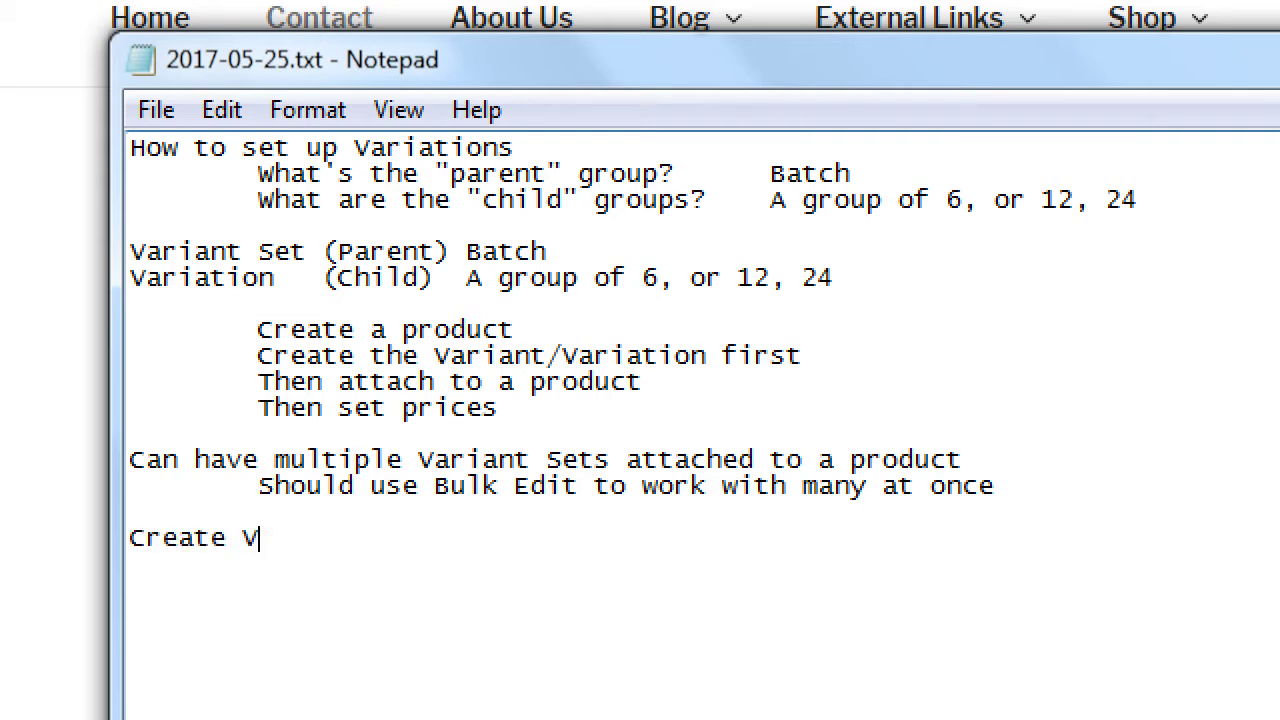
text(ariant Sets as gen)
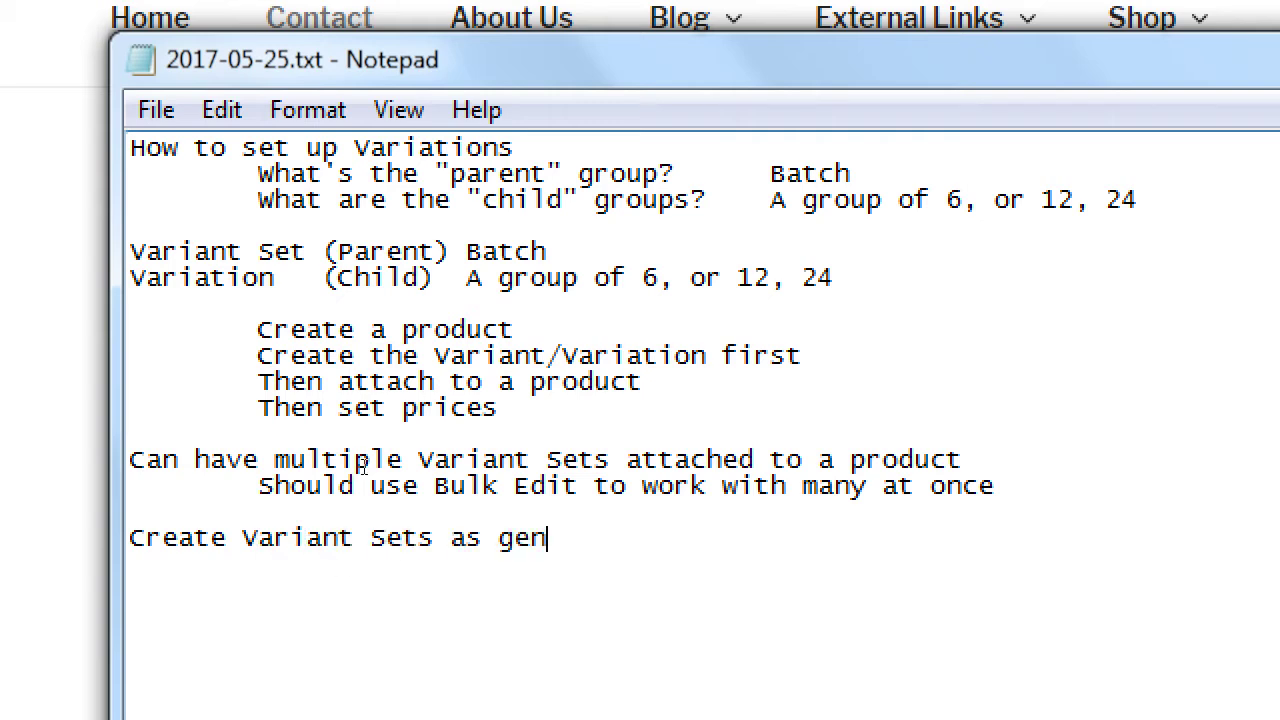
text(erically as)
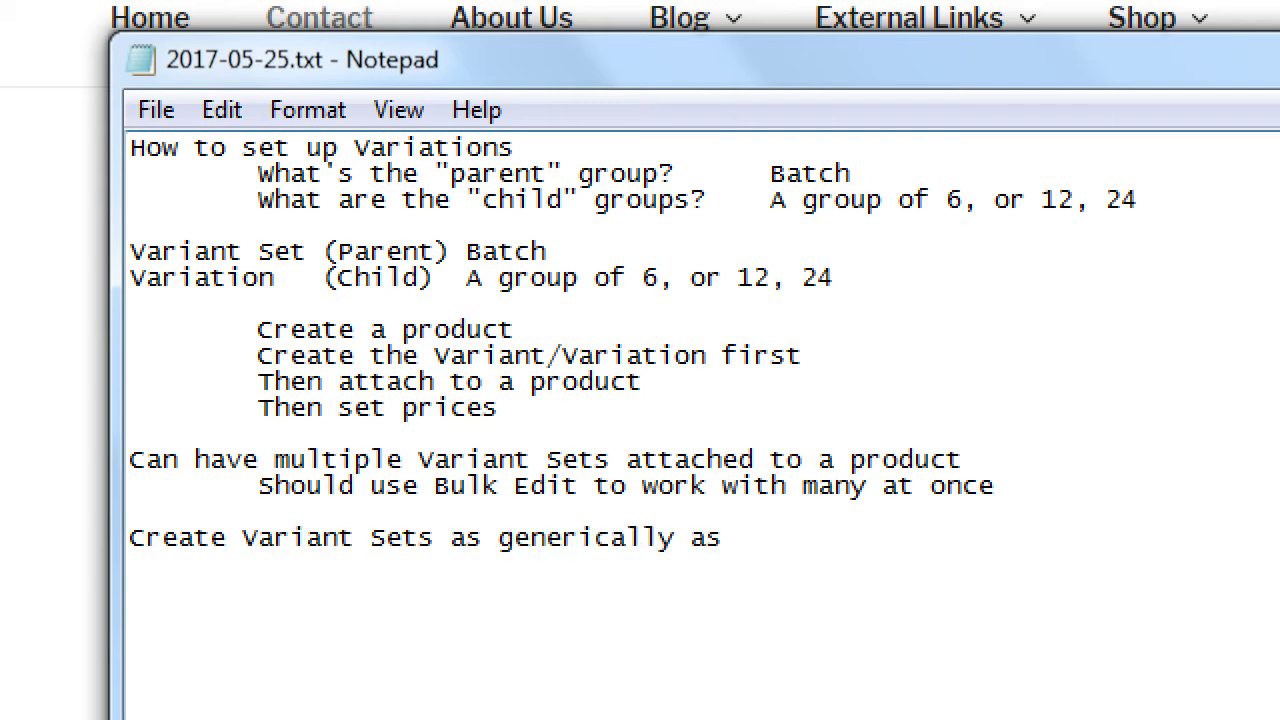
text( possible.)
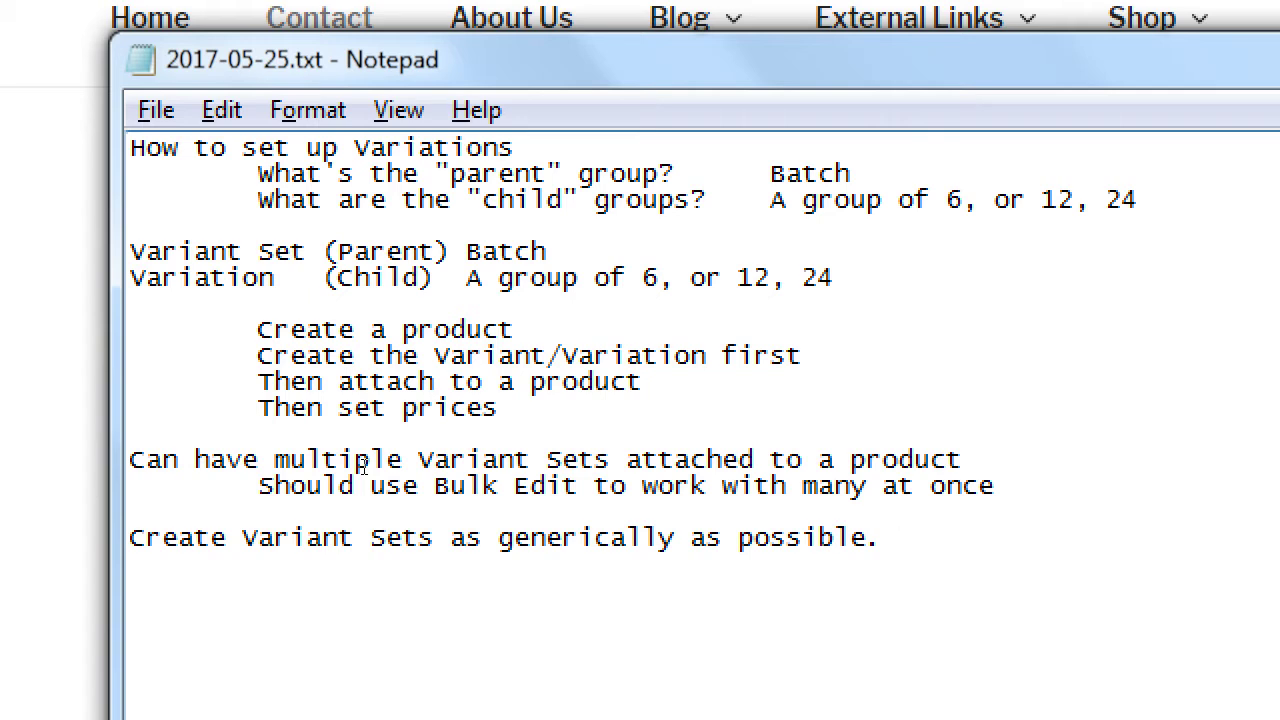
key(super+minus)
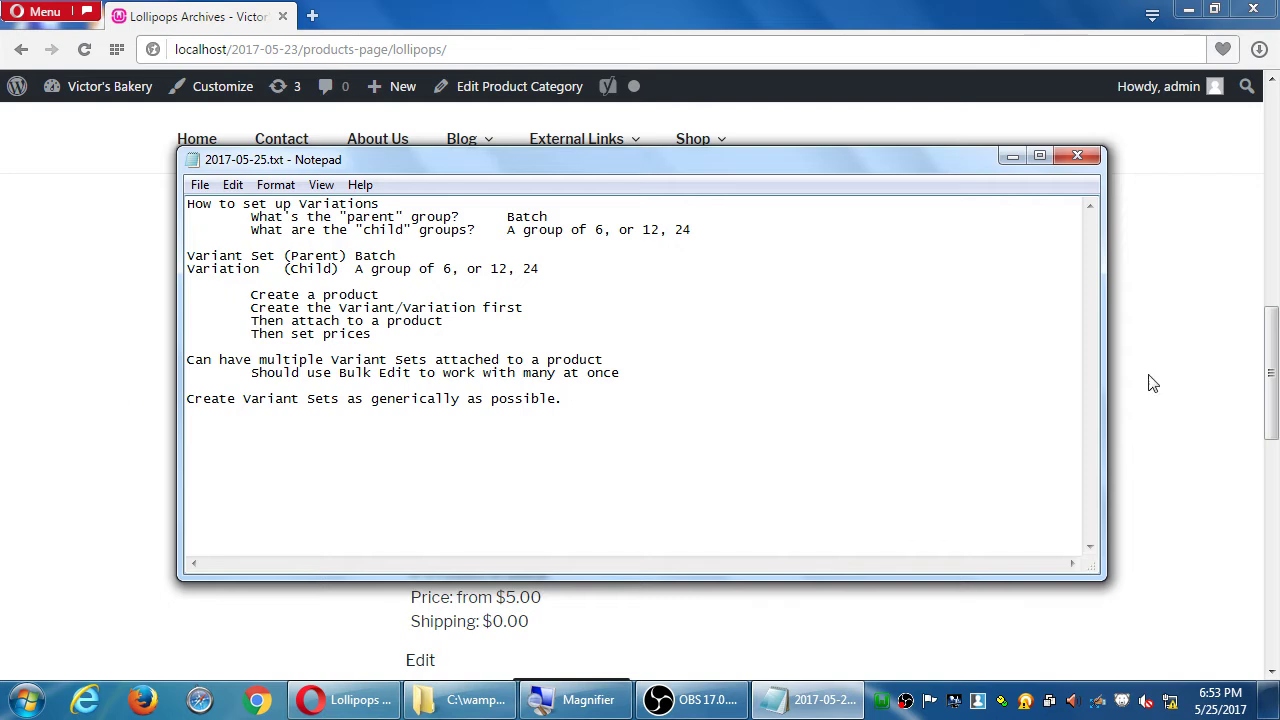
Switch back to the bakery site in the browser and open its WordPress dashboard.
click(1224, 372)
scroll(983, 374, up, 10)
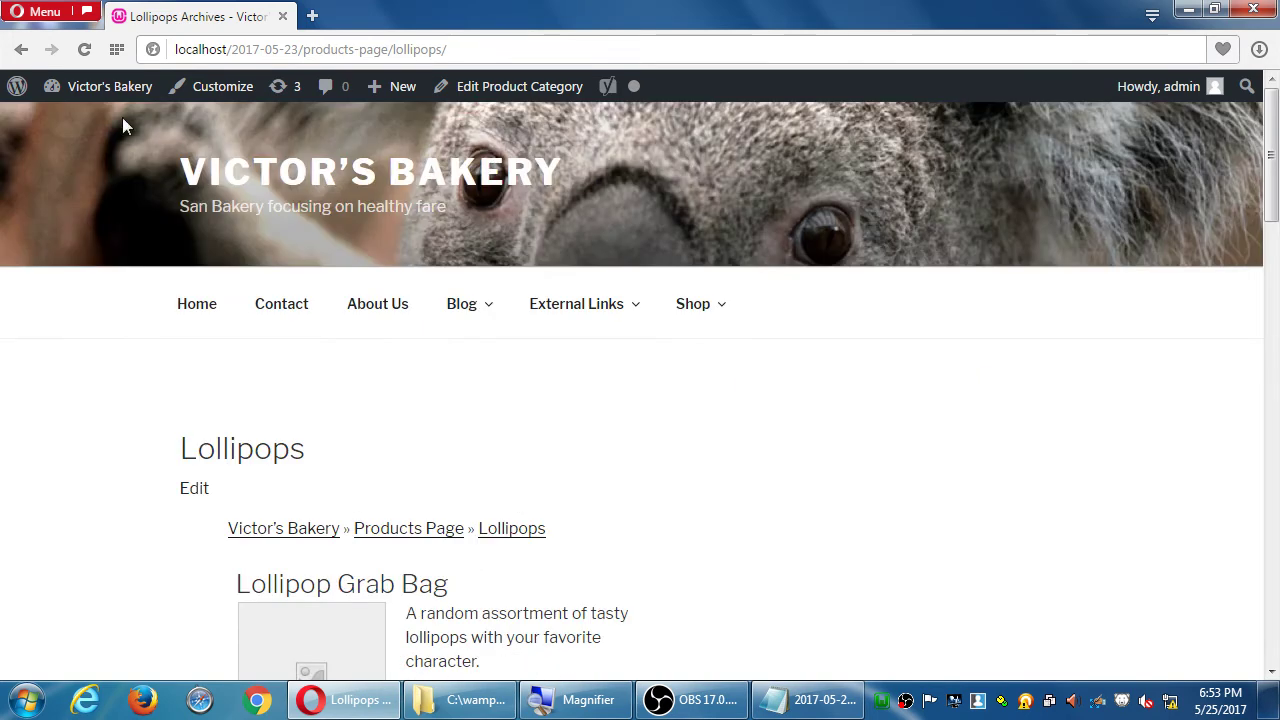
click(80, 122)
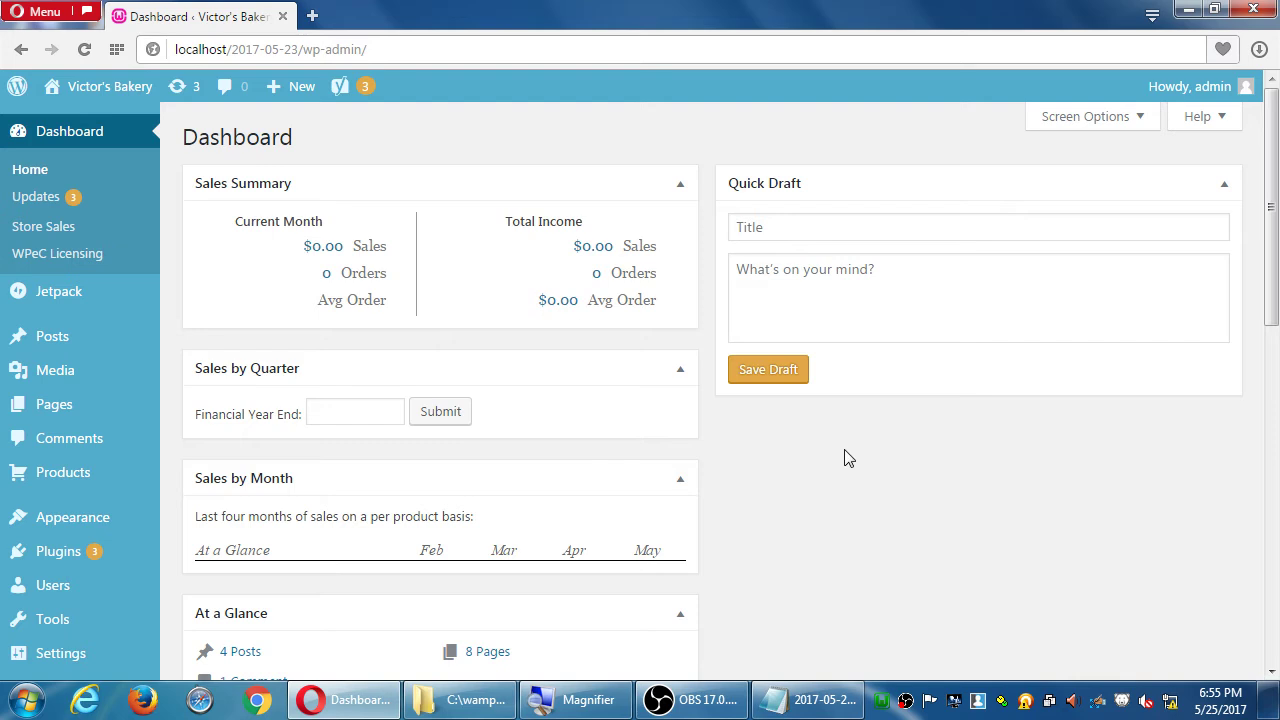
Open the Store settings and review which payment gateways are enabled, down to Test Gateway.
mouse_move(115, 476)
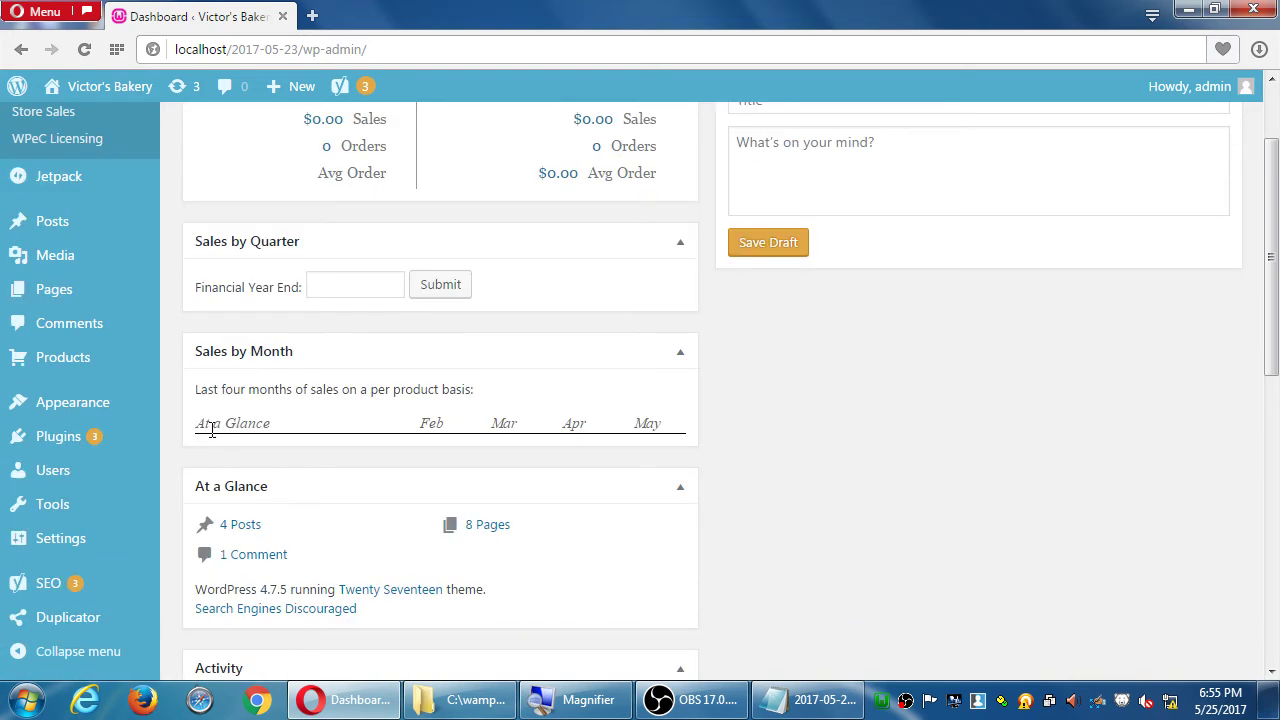
mouse_move(100, 557)
scroll(103, 557, down, 2)
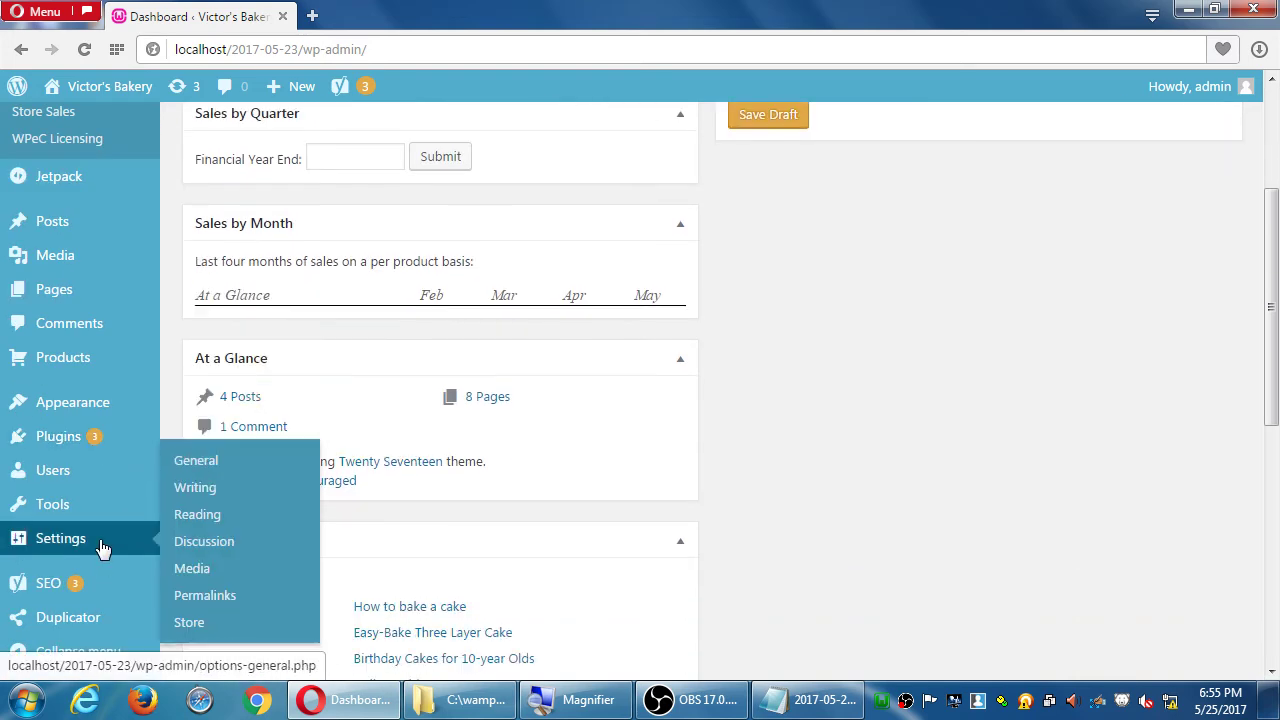
click(176, 623)
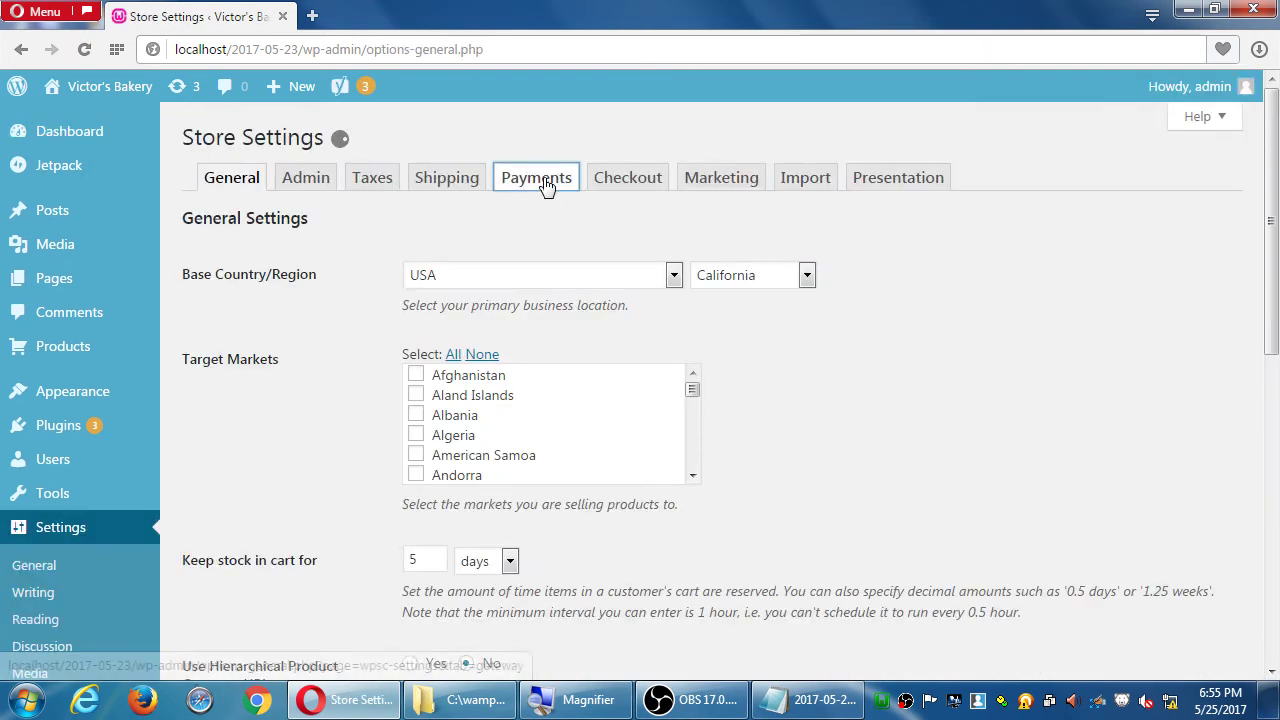
click(536, 177)
scroll(937, 469, down, 2)
scroll(940, 469, down, 4)
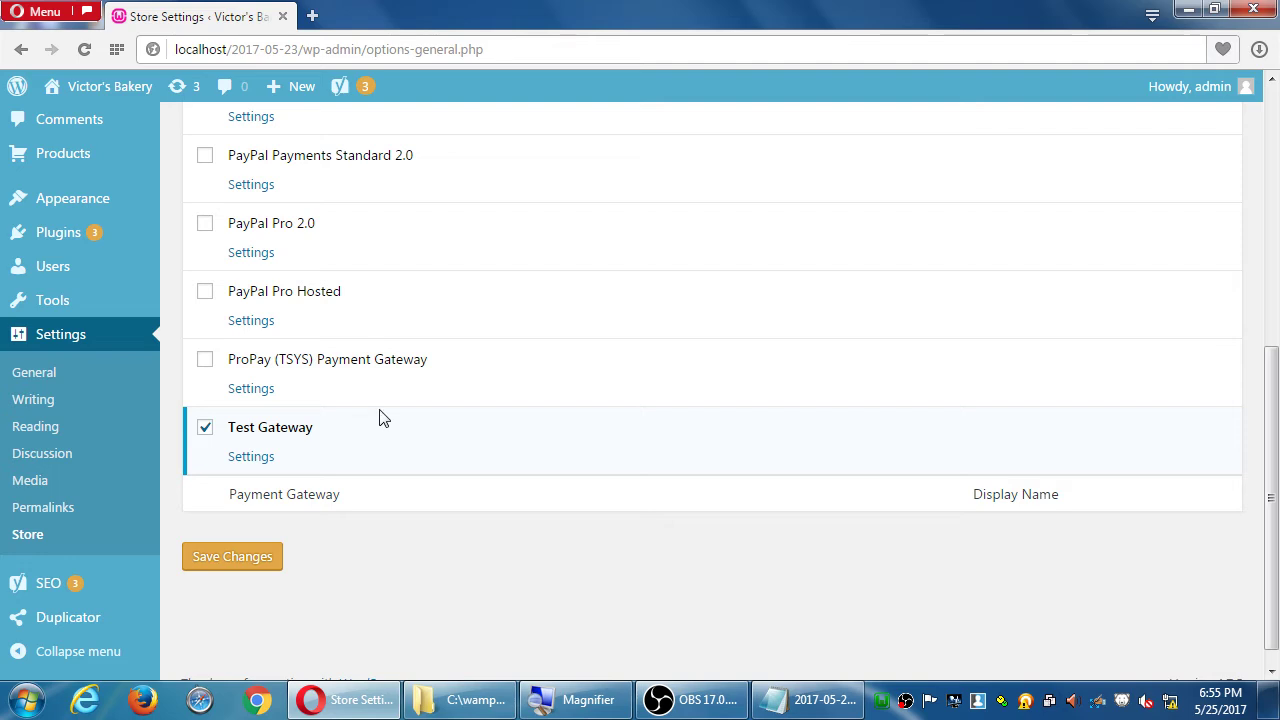
Go back to the live bakery site and display the Shop submenu.
click(157, 94)
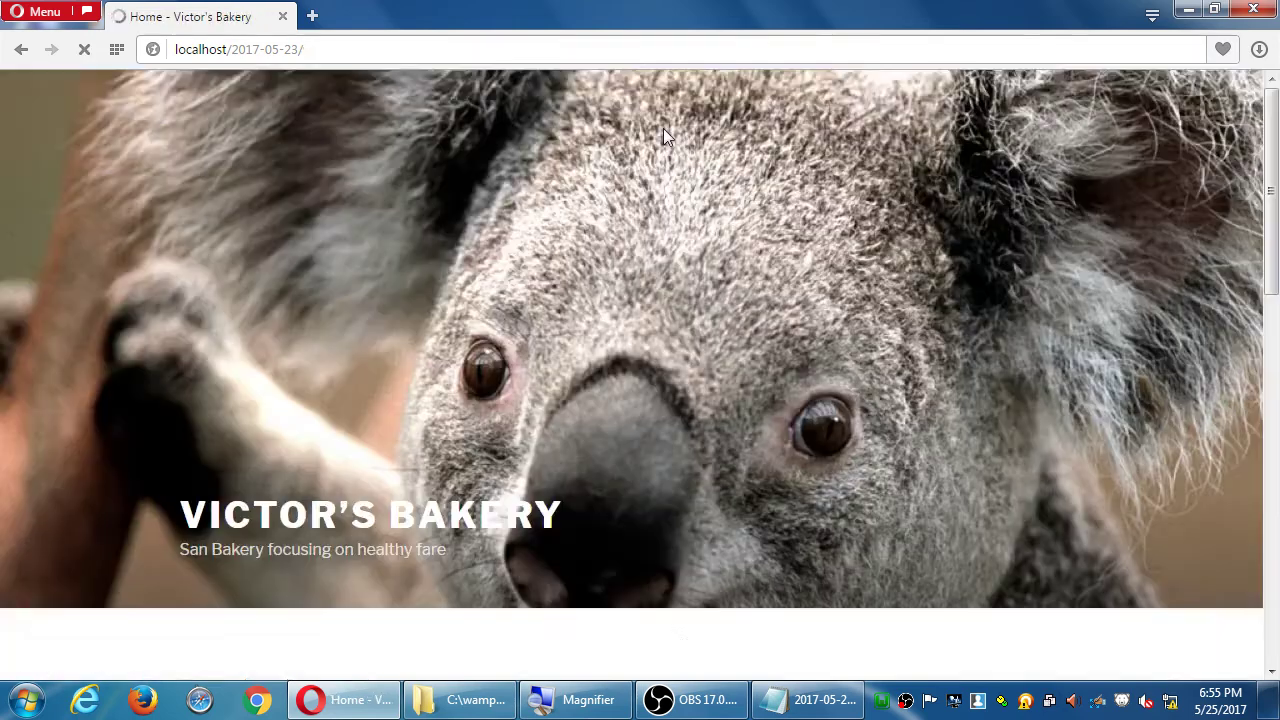
scroll(800, 437, down, 2)
mouse_move(711, 423)
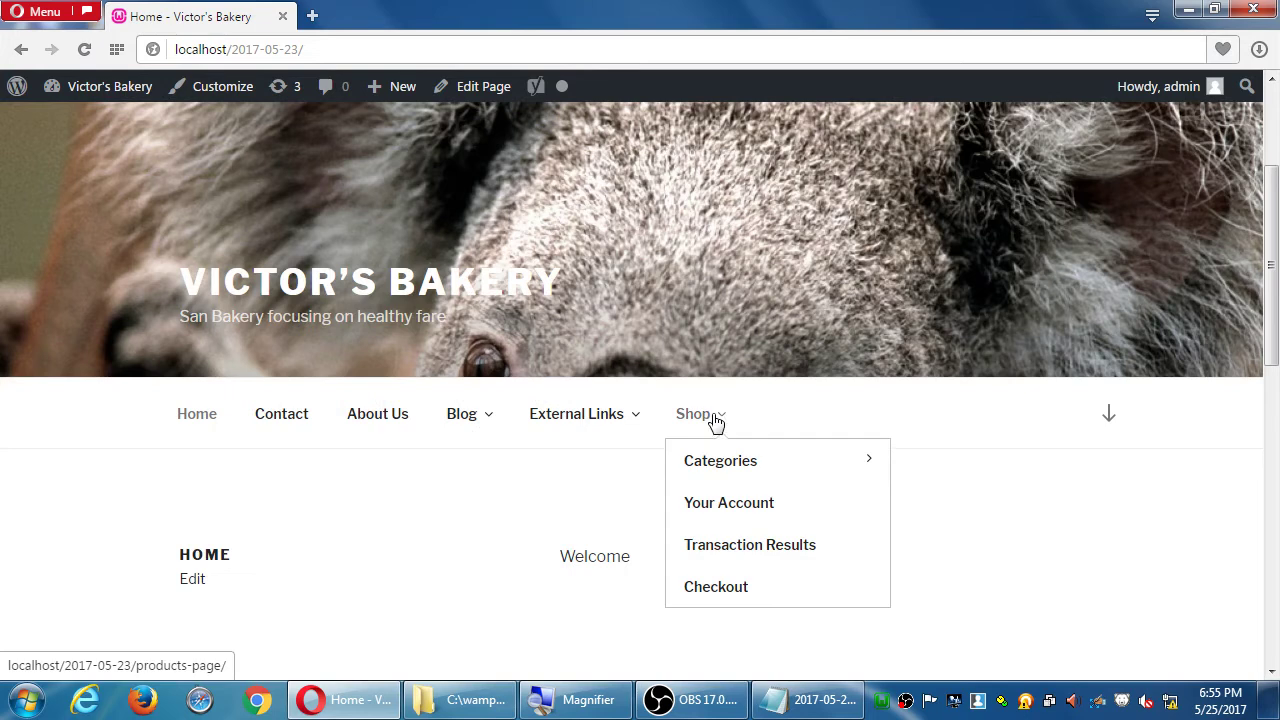
Open the shop's checkout page and review the order, the total price, and the billing and shipping form.
click(745, 586)
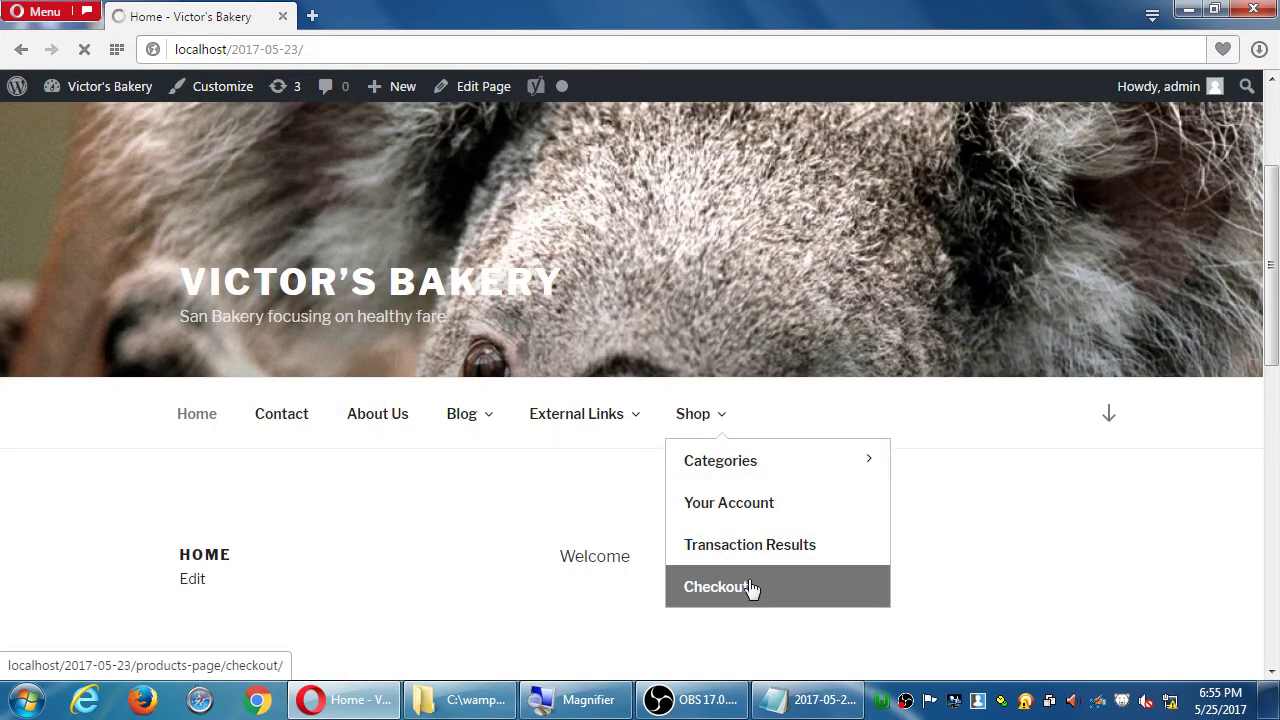
scroll(980, 505, down, 2)
scroll(985, 502, down, 1)
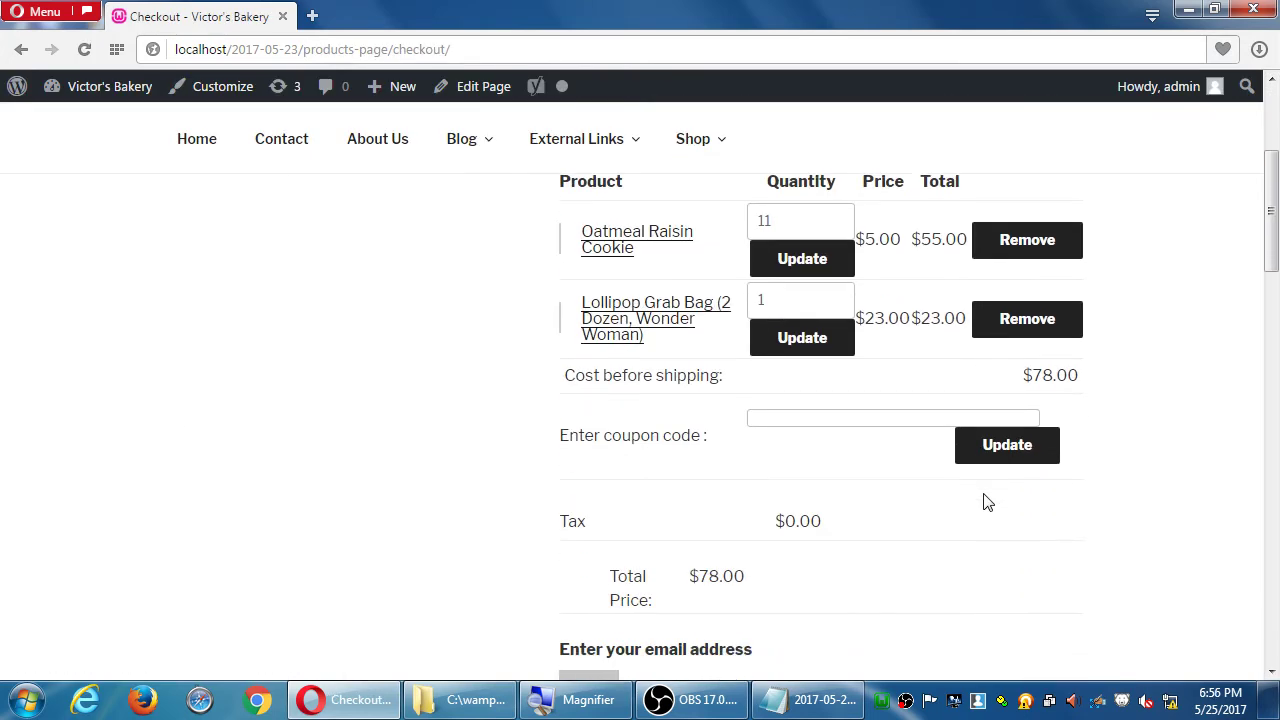
scroll(986, 503, down, 3)
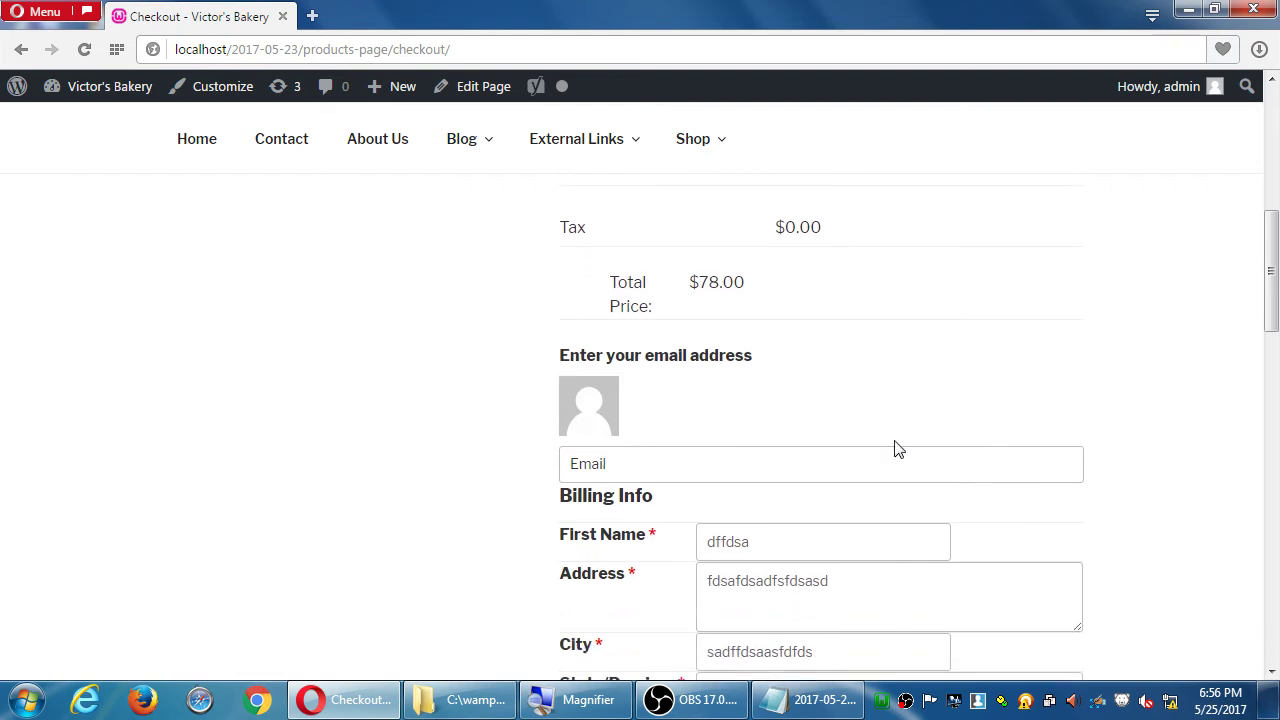
drag(699, 282, 744, 285)
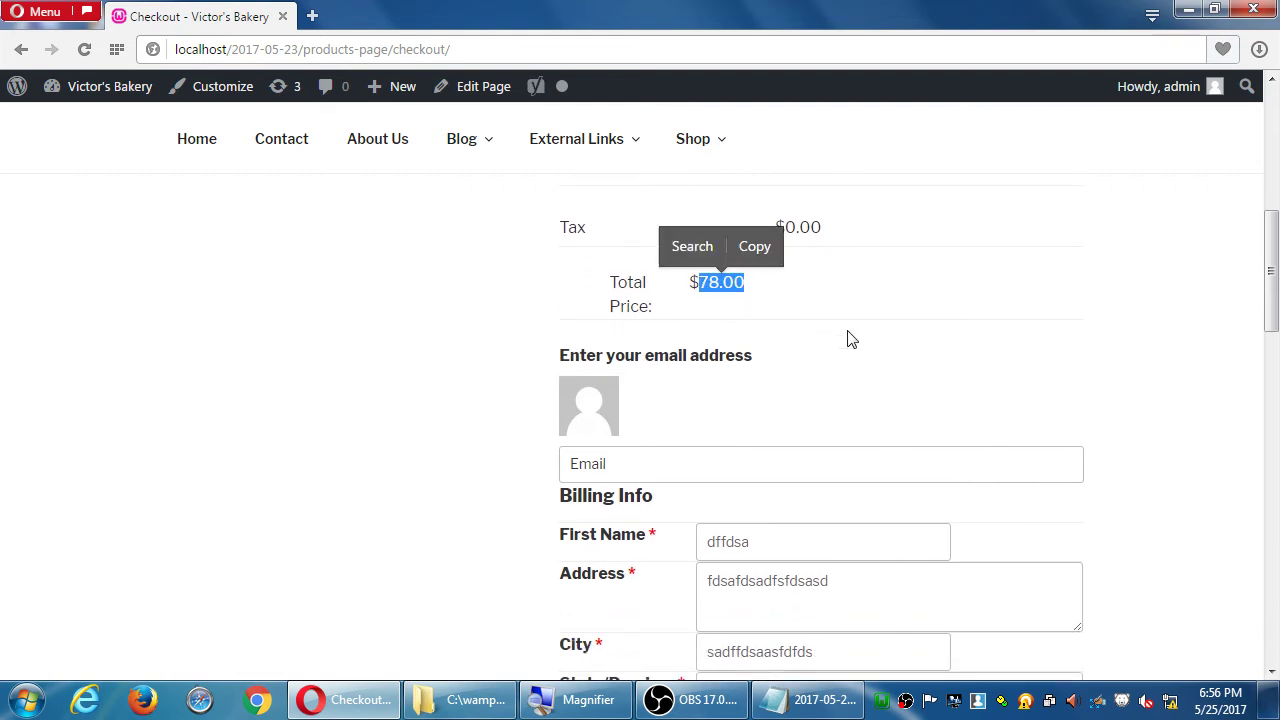
scroll(851, 338, down, 1)
scroll(980, 386, down, 1)
scroll(871, 397, down, 5)
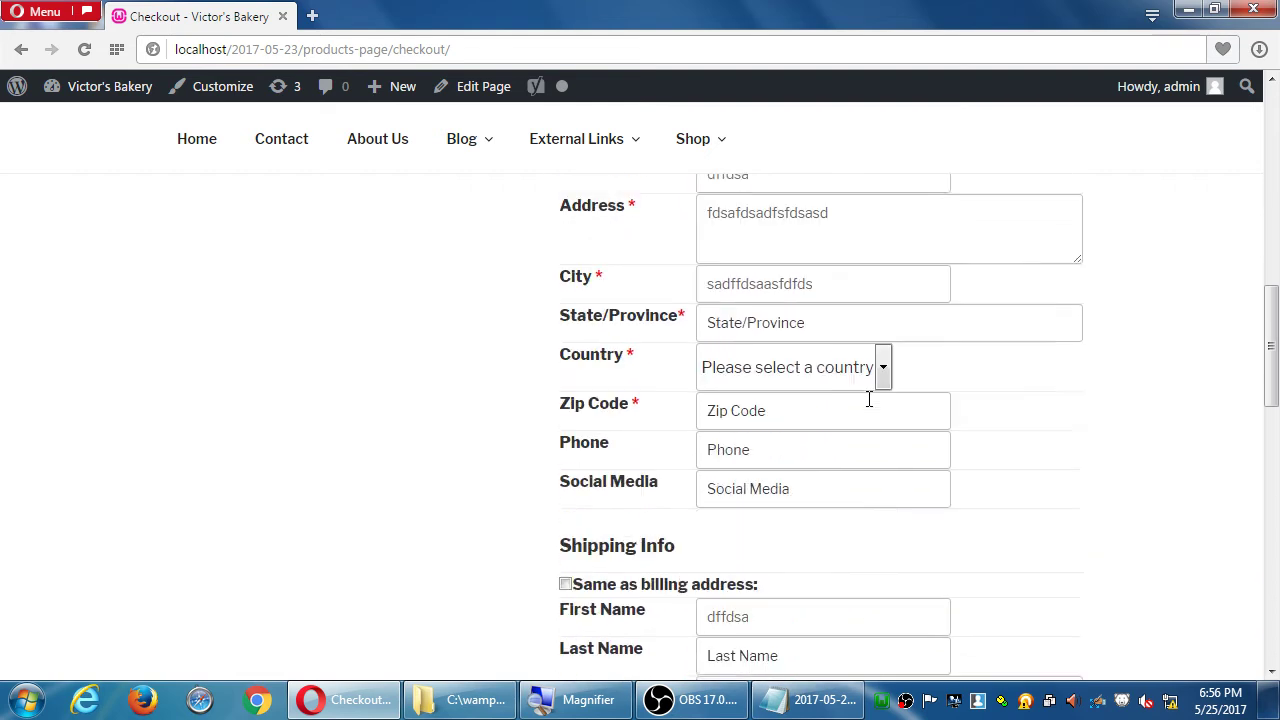
scroll(895, 388, down, 5)
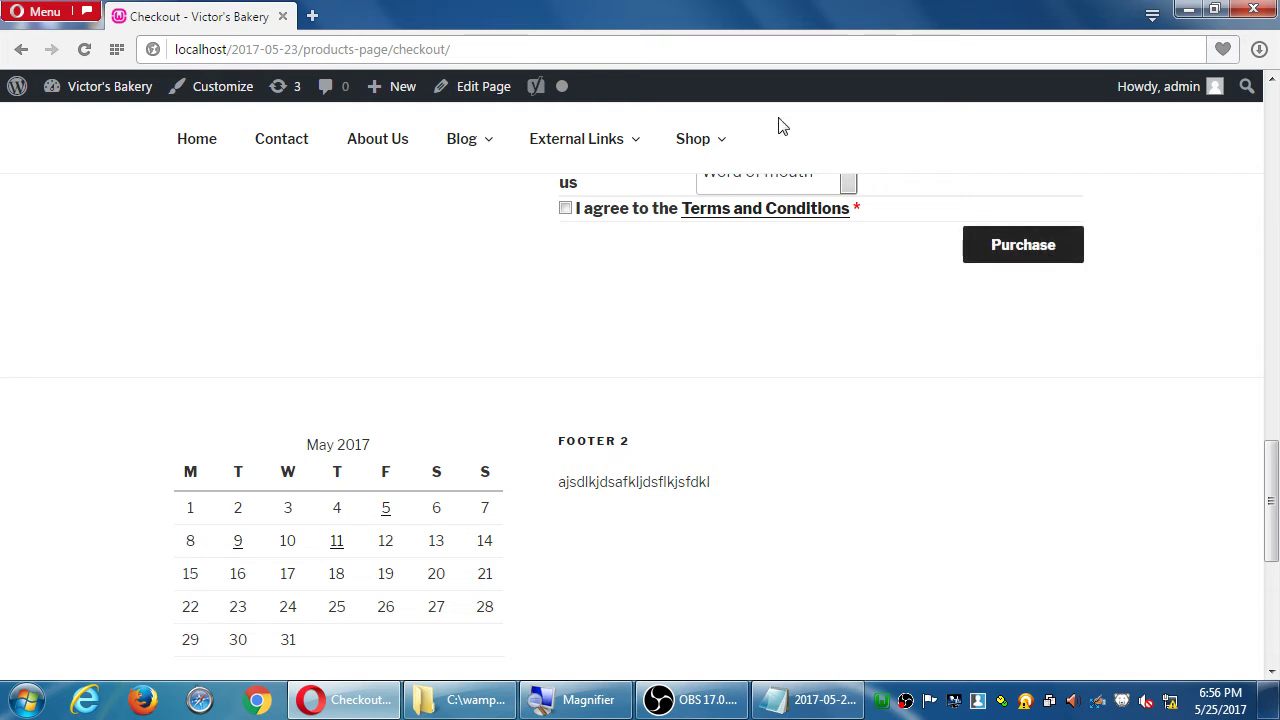
scroll(780, 126, up, 10)
scroll(819, 300, up, 4)
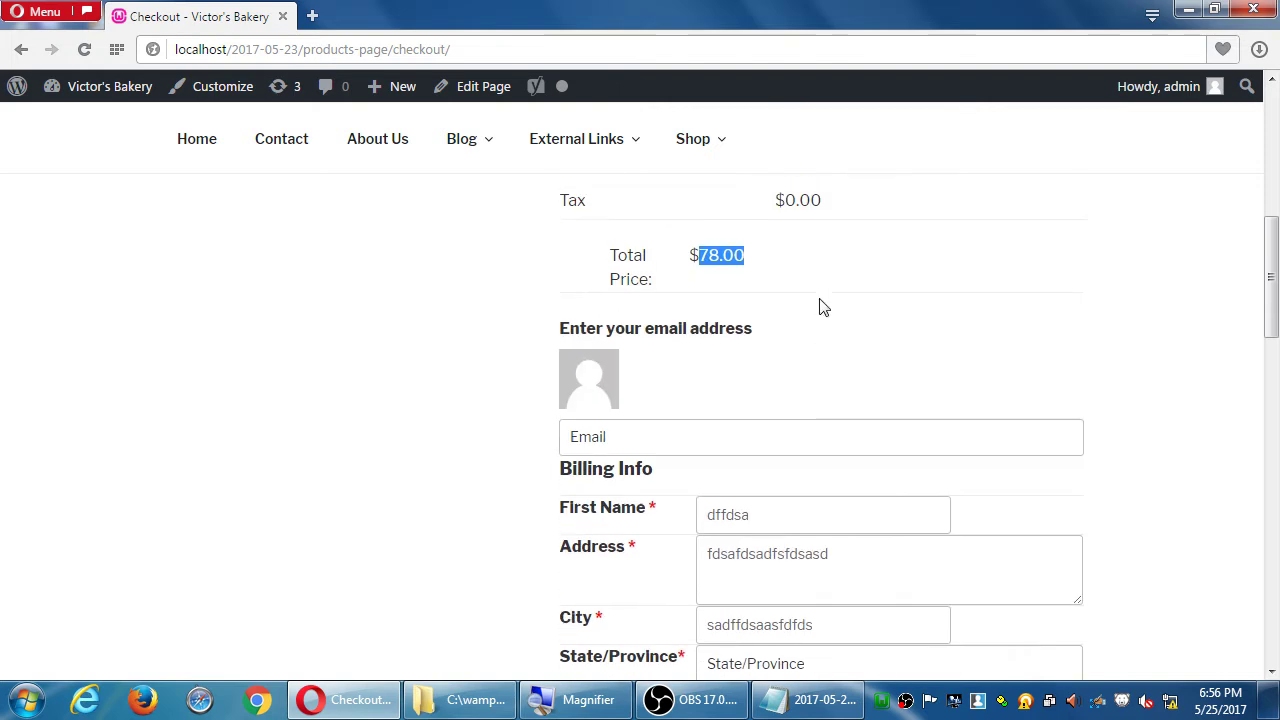
Examine the checkout page again, from the billing address fields up to the site navigation and the order review table.
click(818, 441)
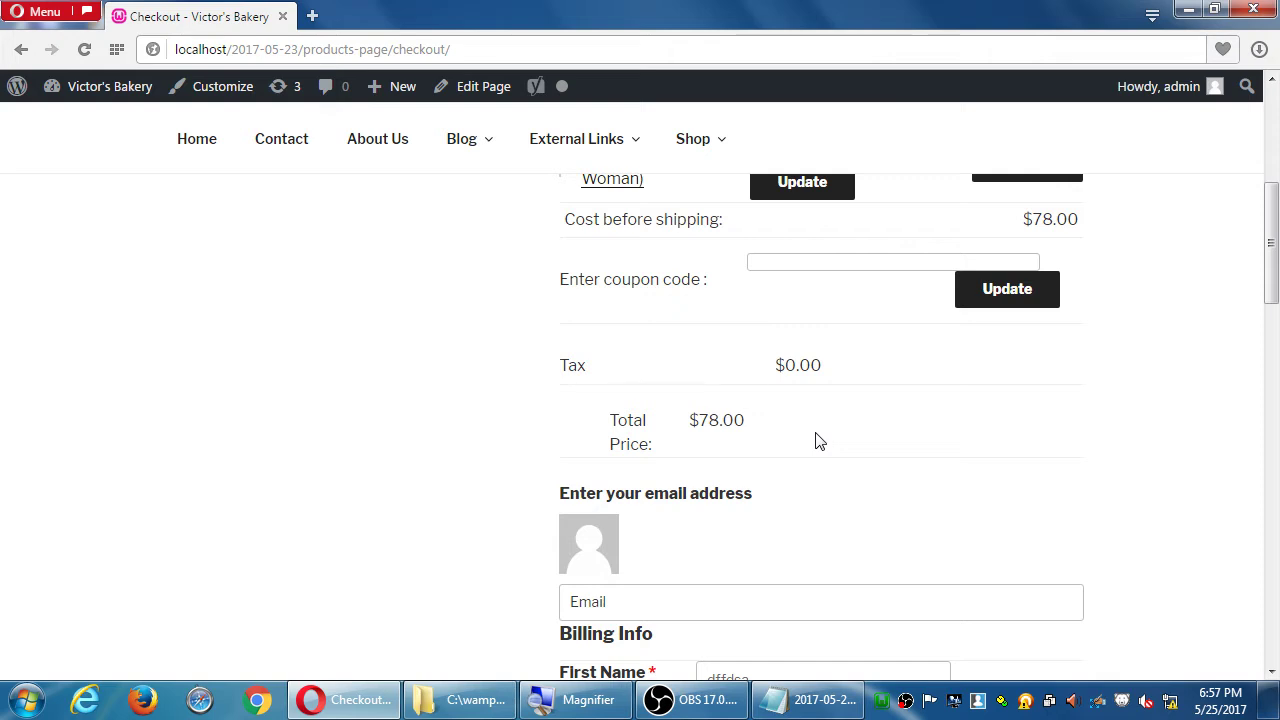
scroll(975, 528, down, 4)
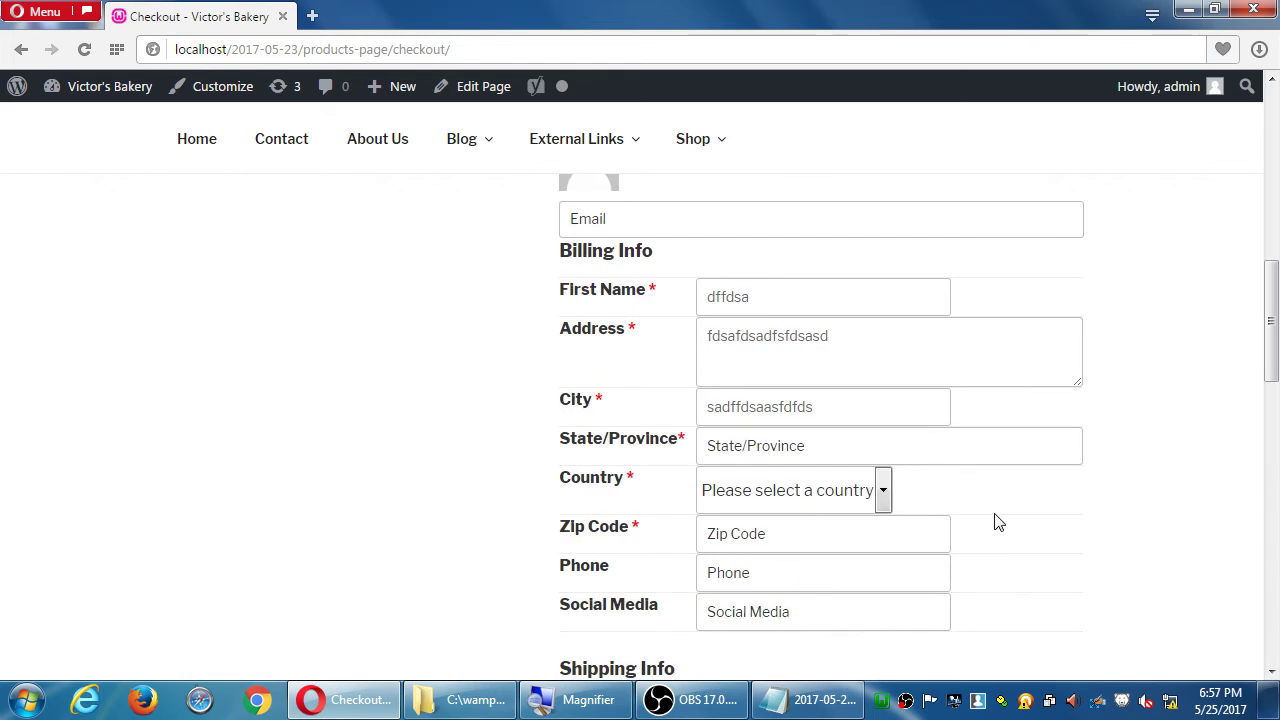
click(990, 372)
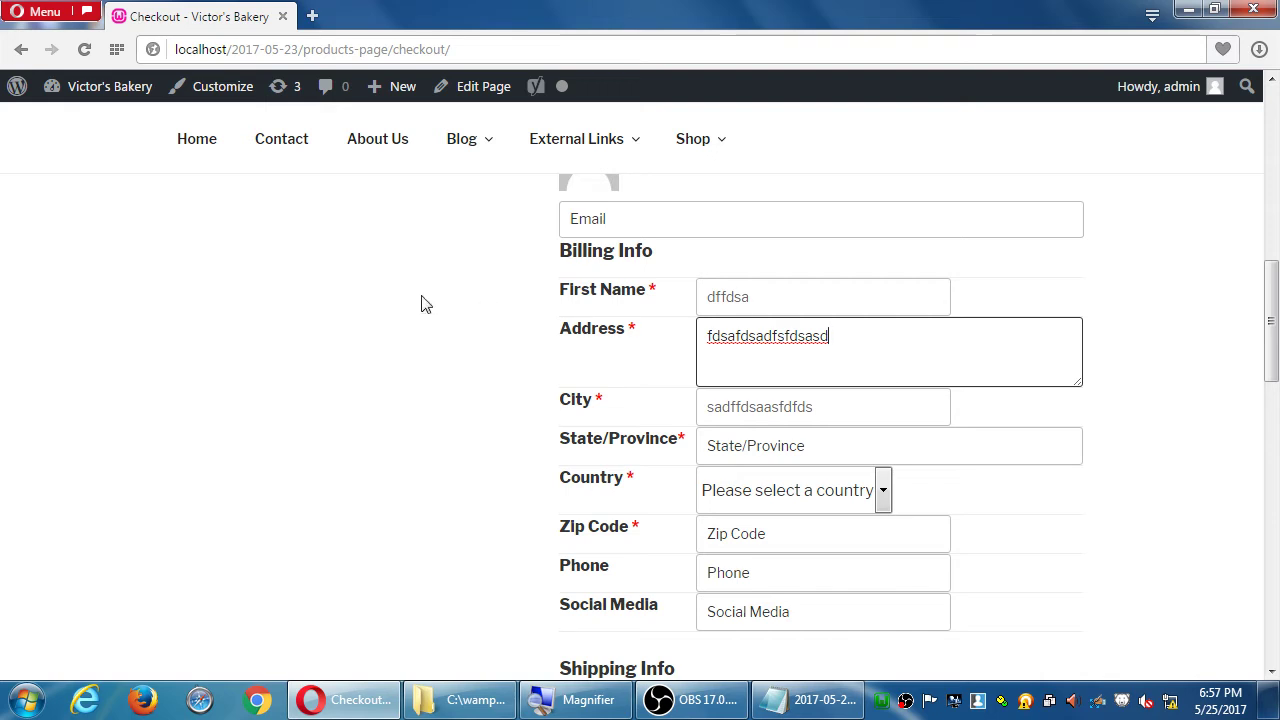
scroll(469, 331, up, 10)
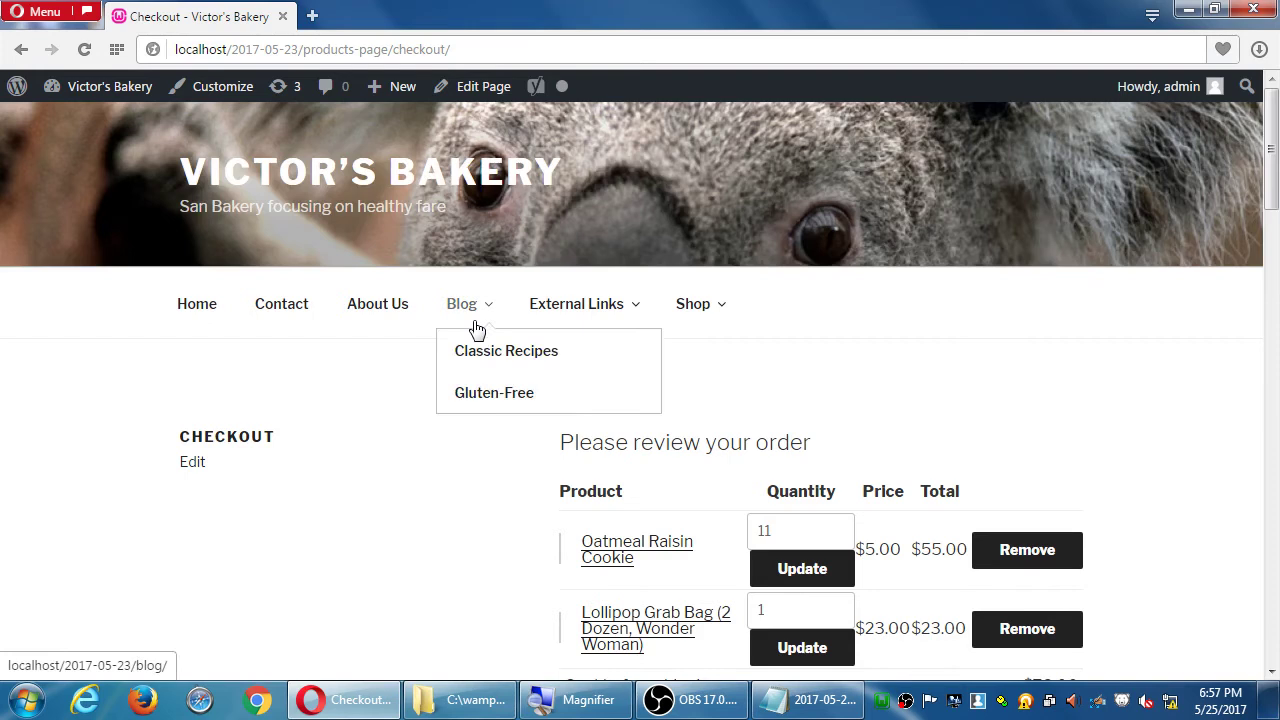
scroll(557, 431, down, 2)
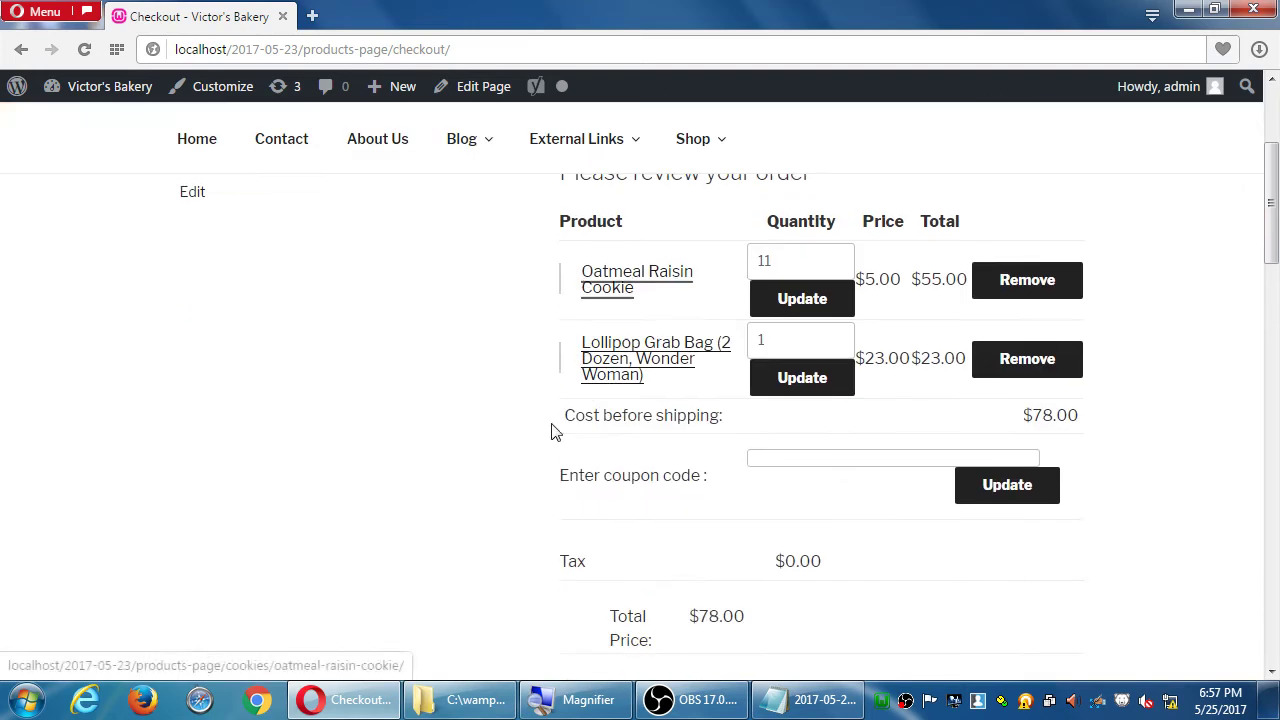
scroll(503, 407, up, 2)
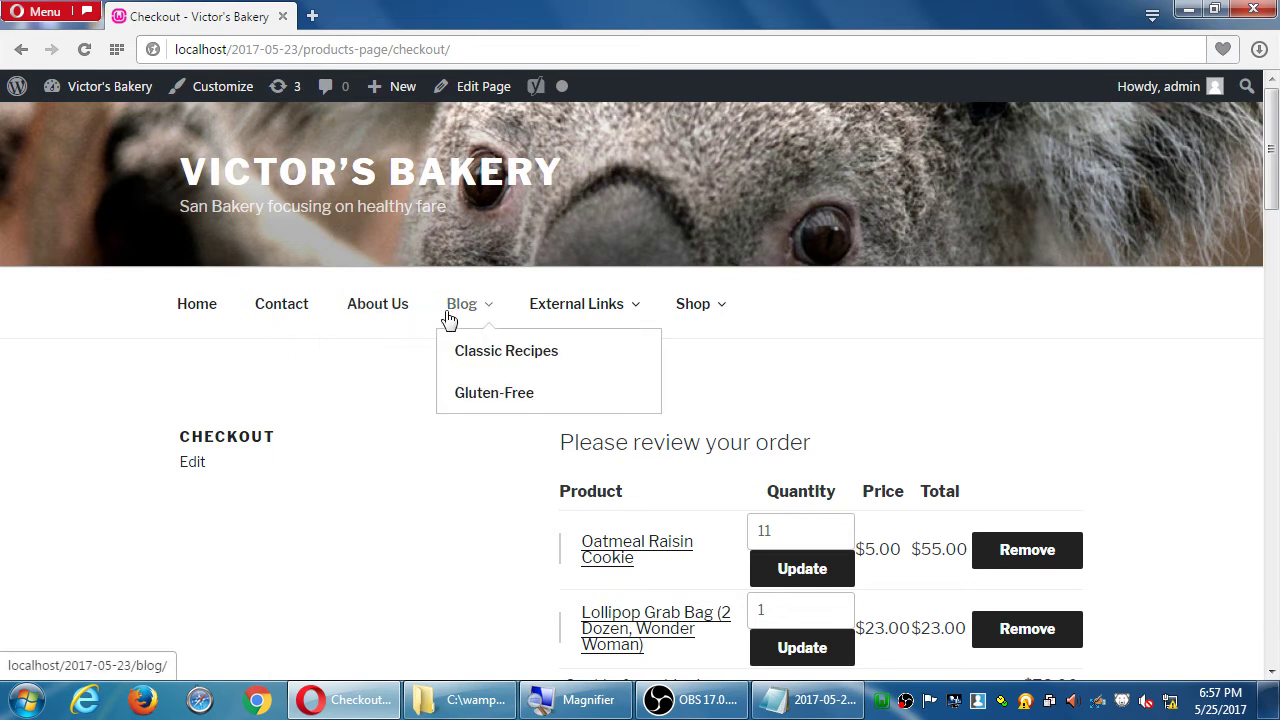
mouse_move(668, 333)
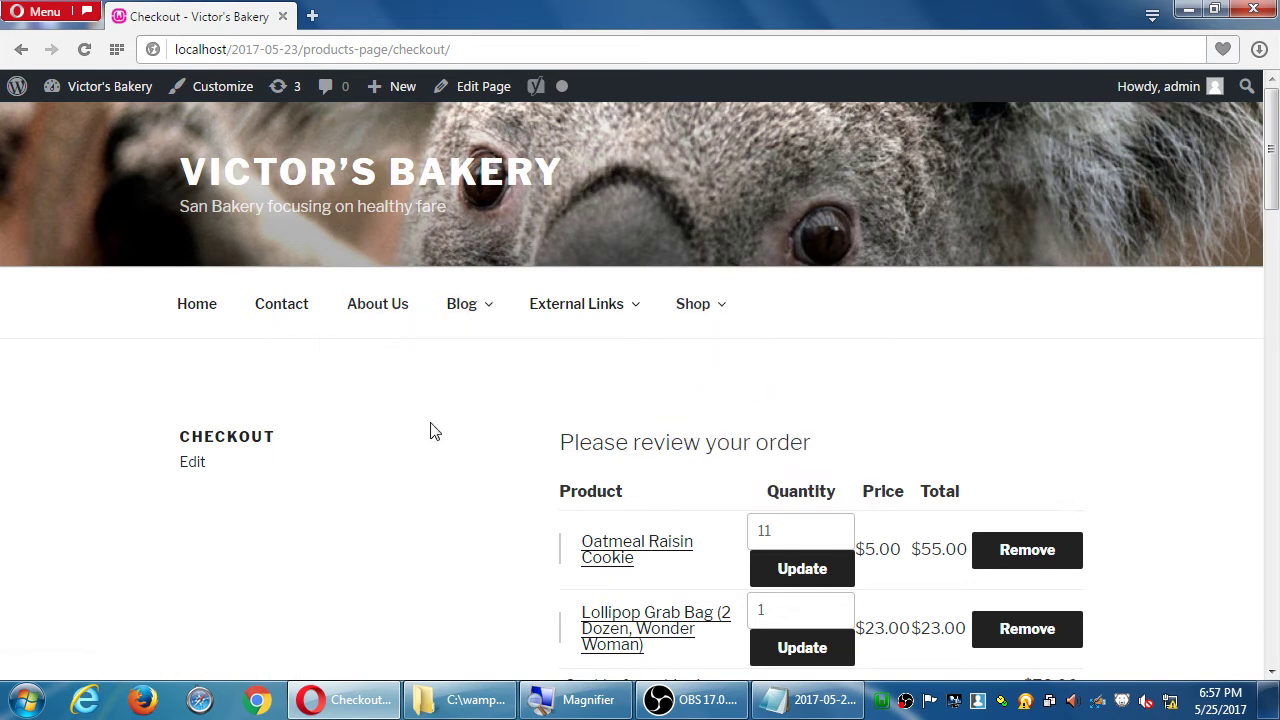
scroll(420, 445, down, 2)
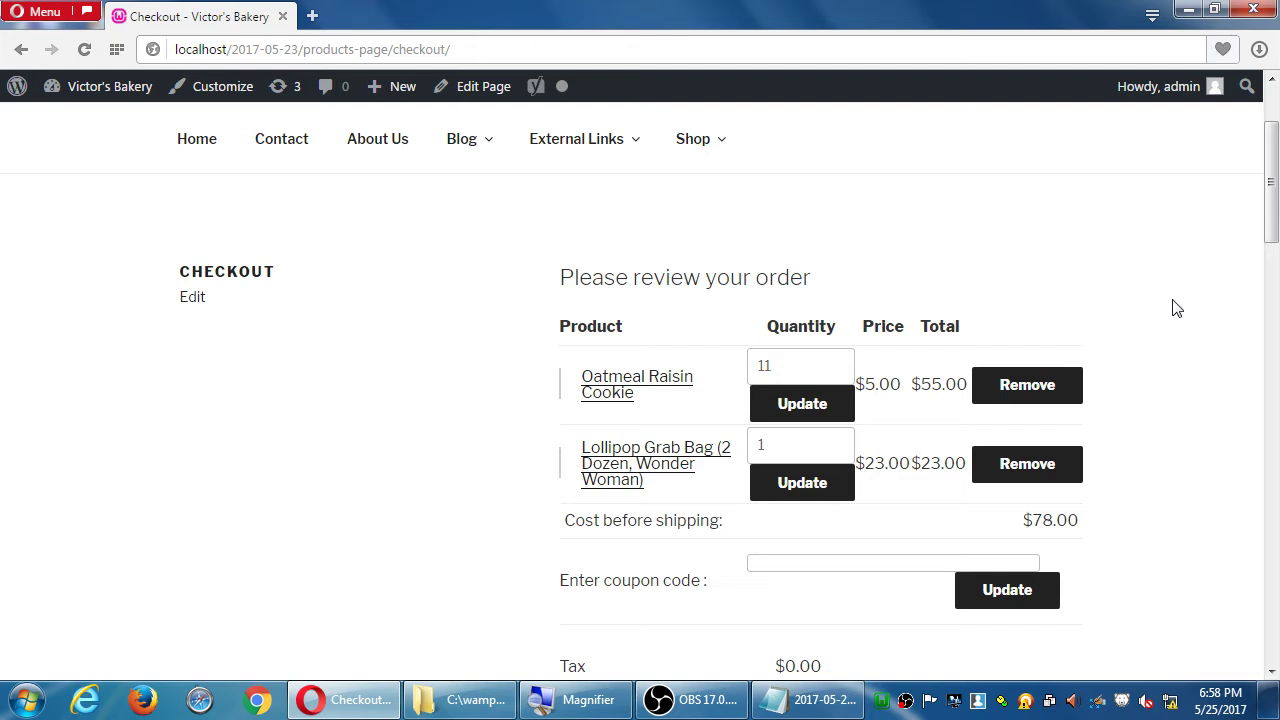
scroll(1176, 308, up, 3)
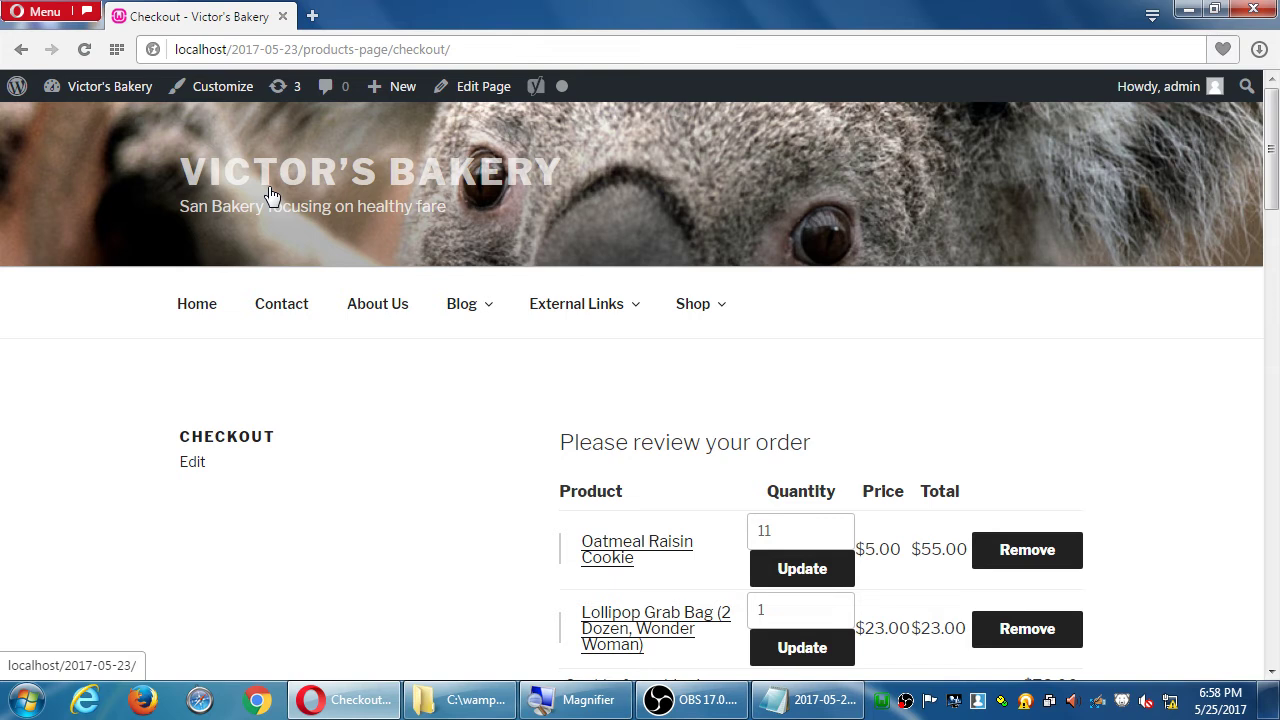
Go to the site's admin dashboard and open the page for adding new themes.
mouse_move(98, 86)
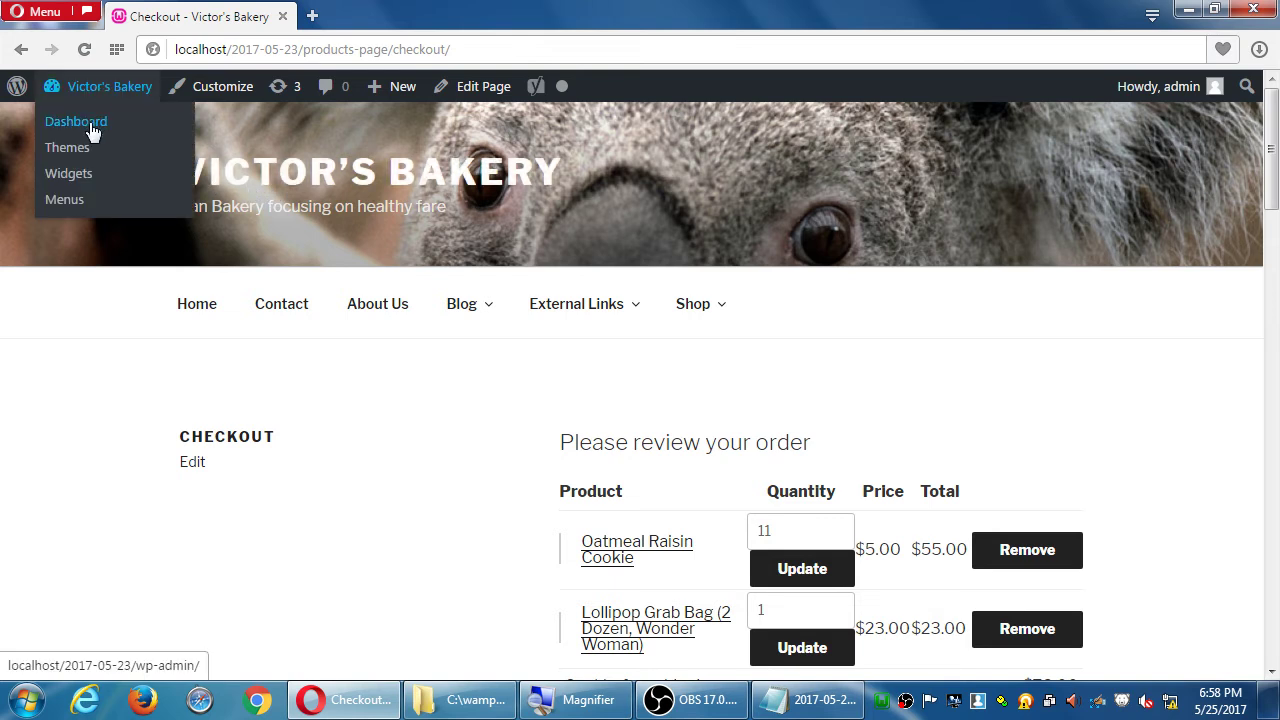
click(88, 121)
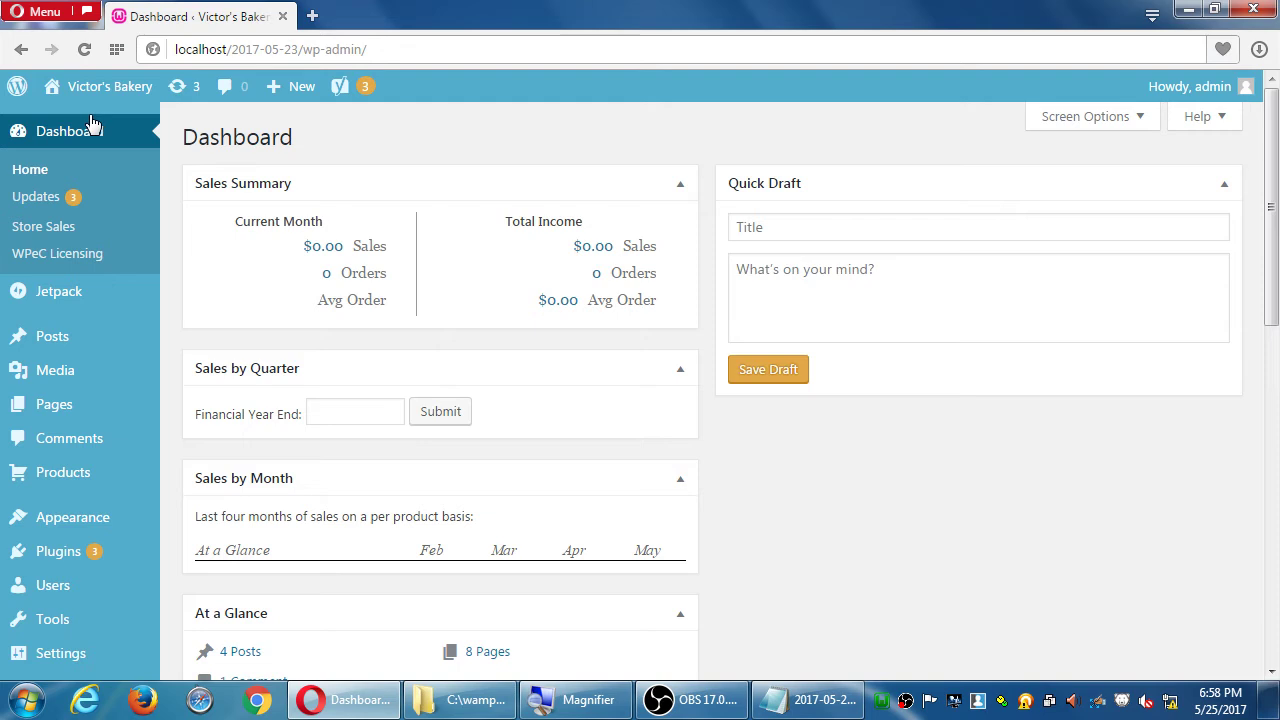
mouse_move(88, 518)
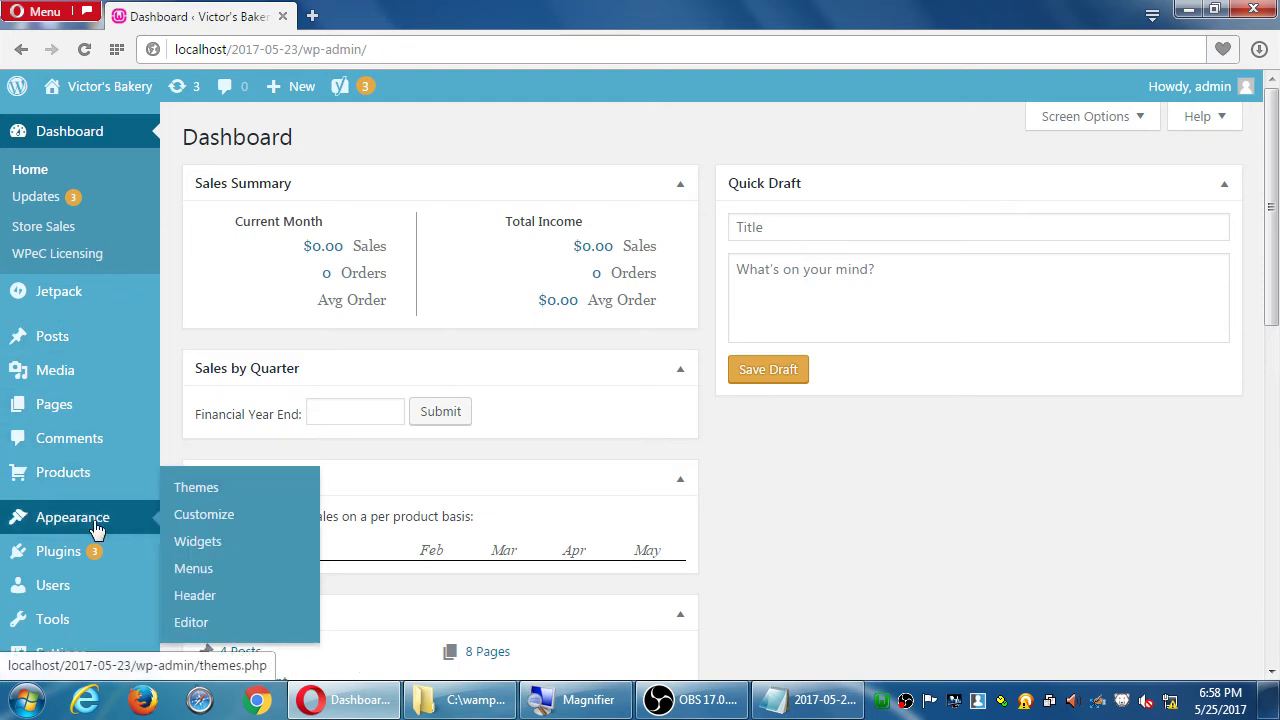
click(224, 497)
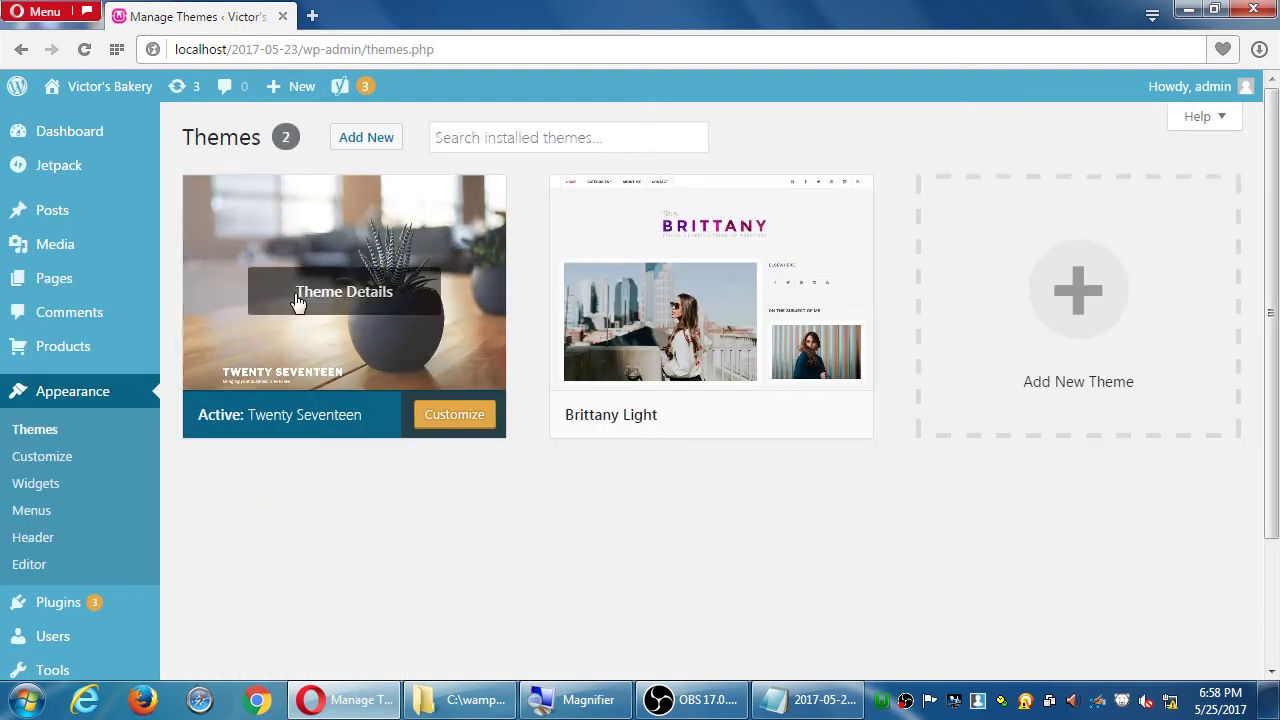
click(385, 140)
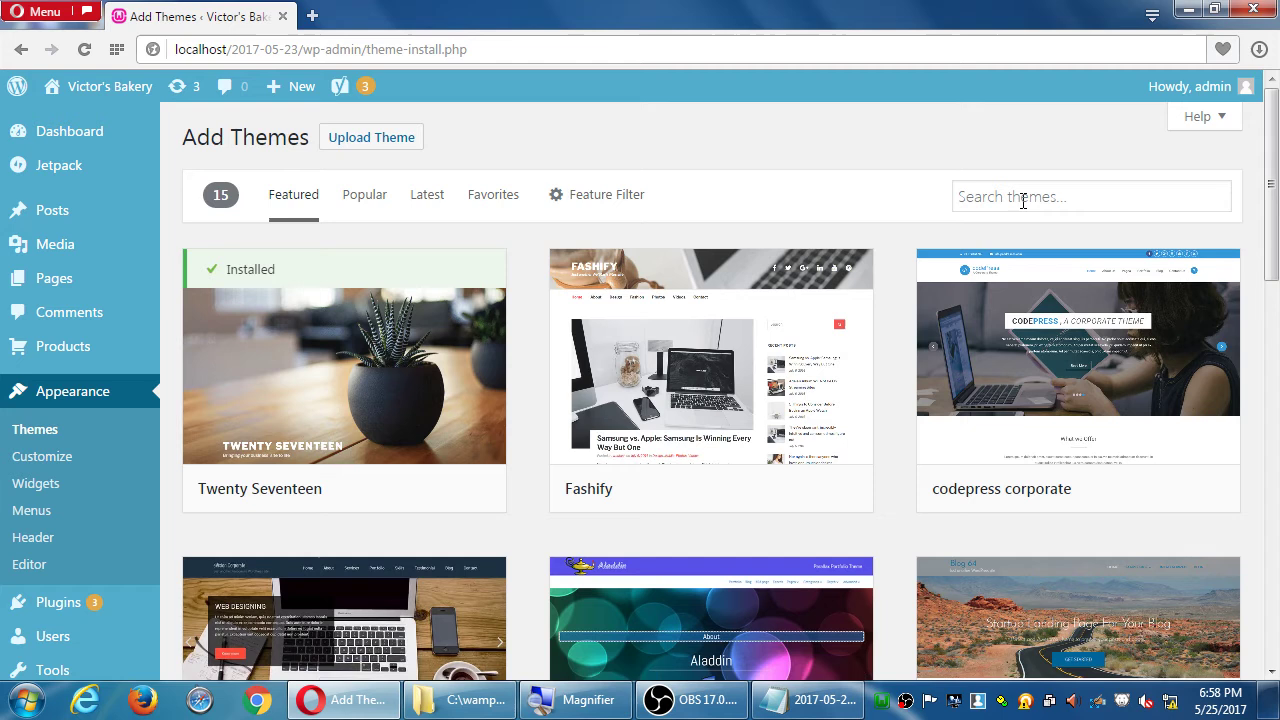
Search the theme directory for "ecommerce" and browse the results as far as the Simple Store theme.
click(1023, 198)
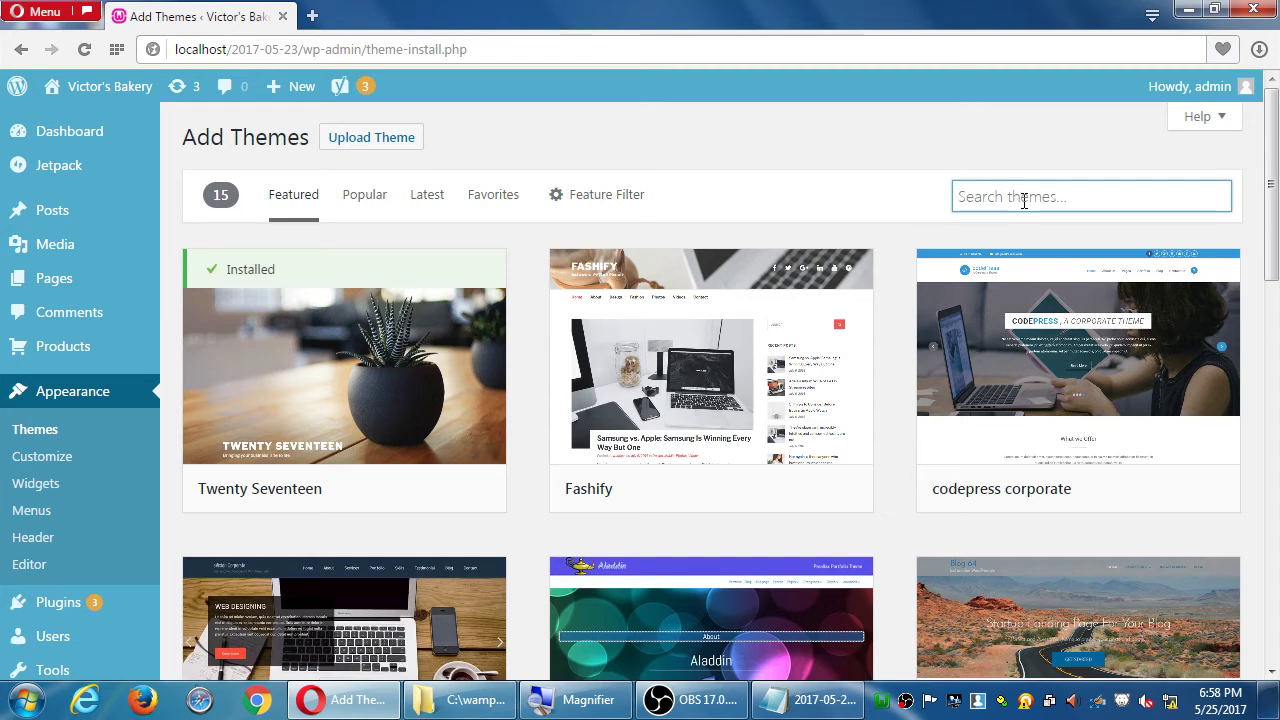
text(ecommerce)
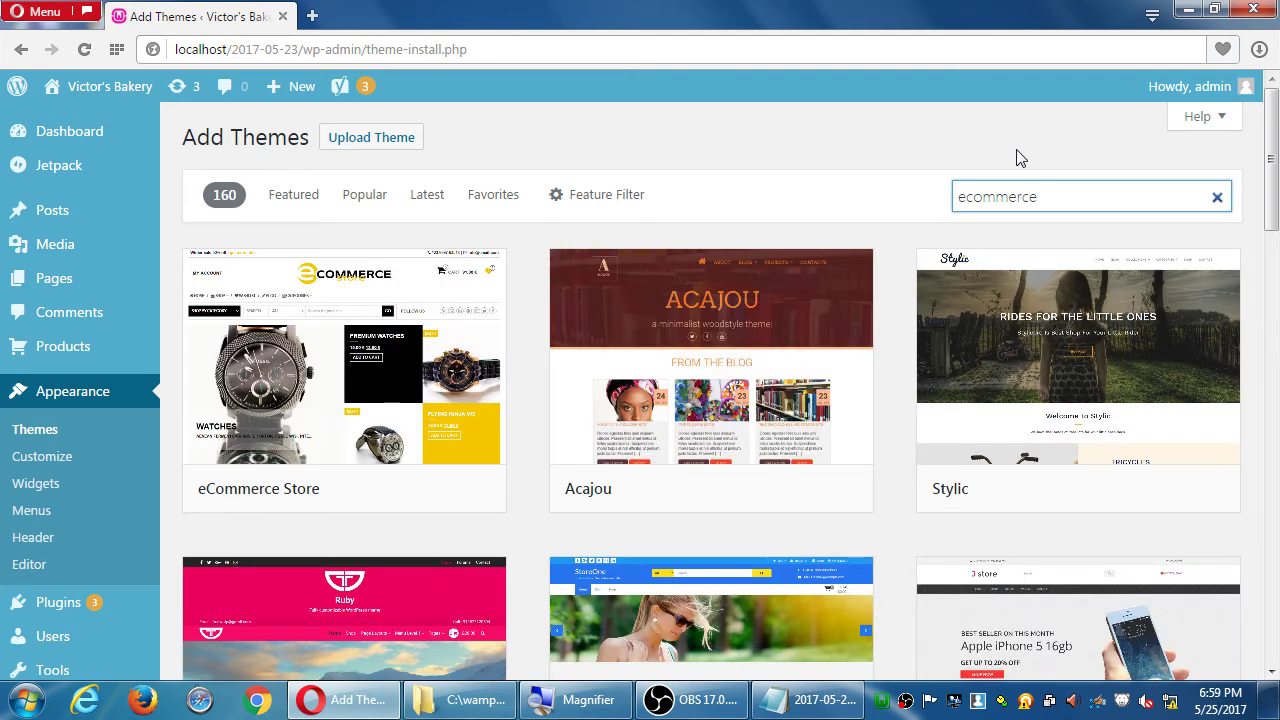
scroll(937, 171, down, 2)
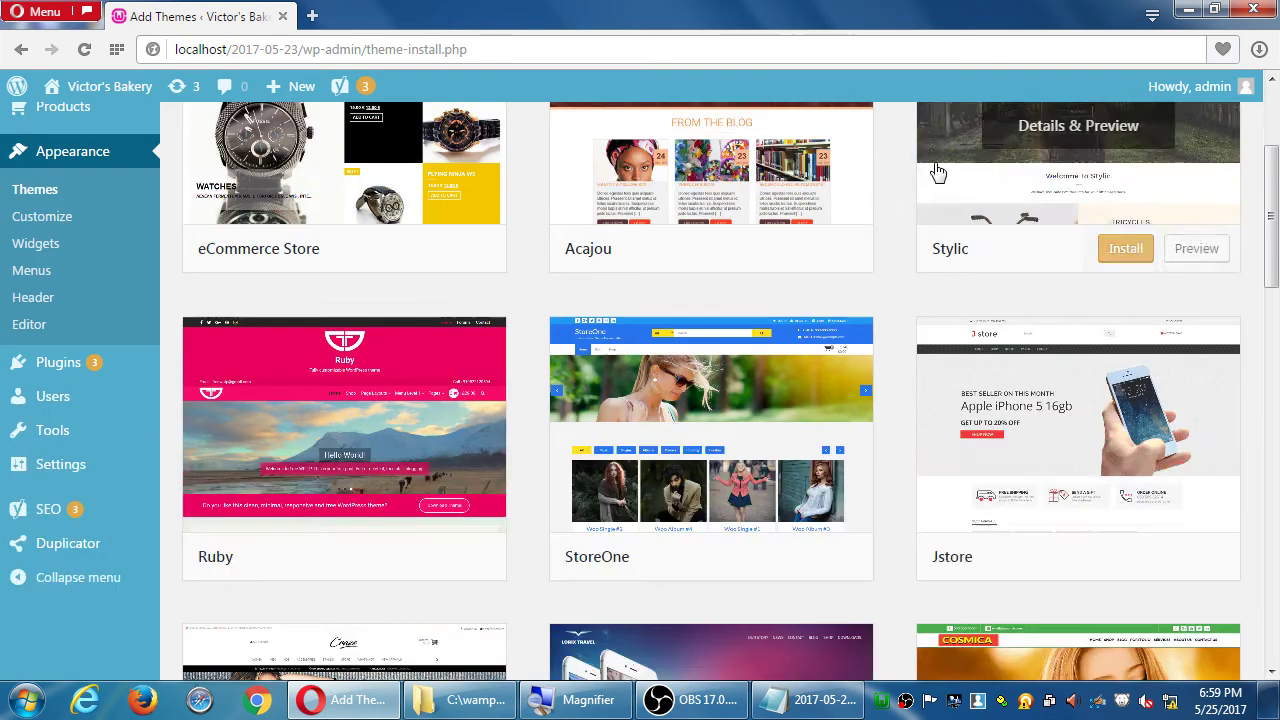
scroll(937, 173, down, 2)
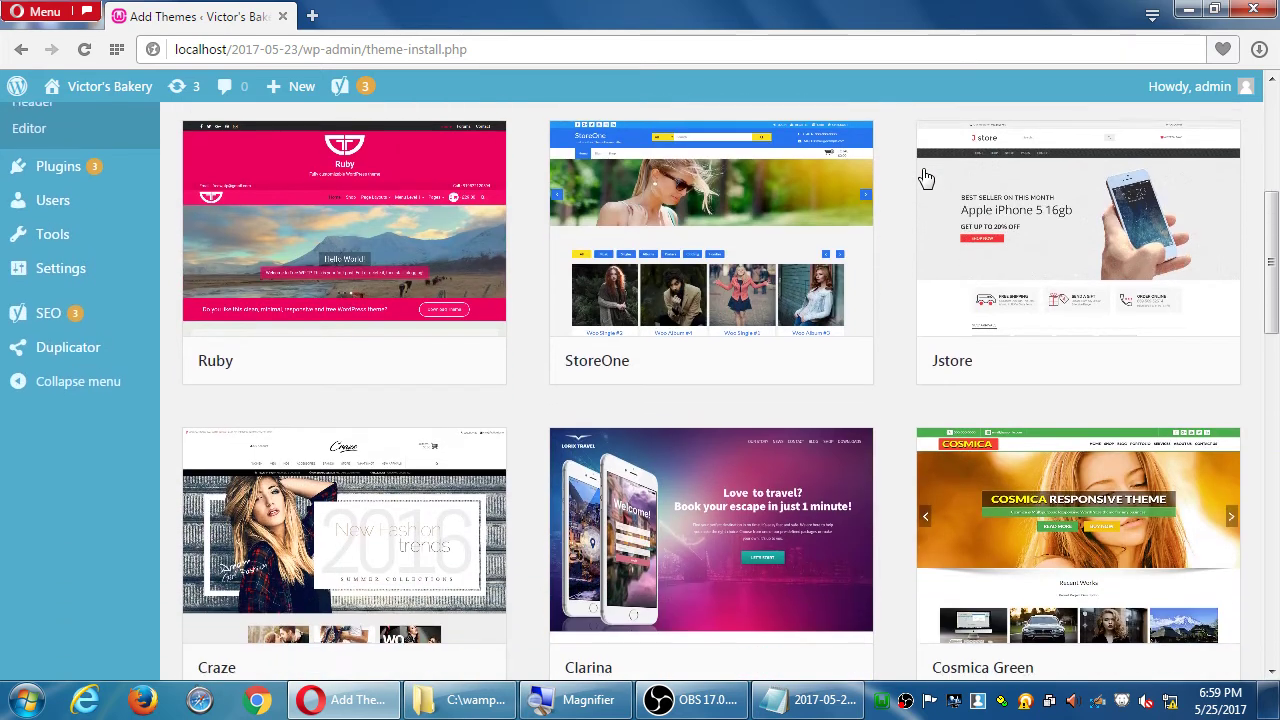
scroll(926, 178, down, 3)
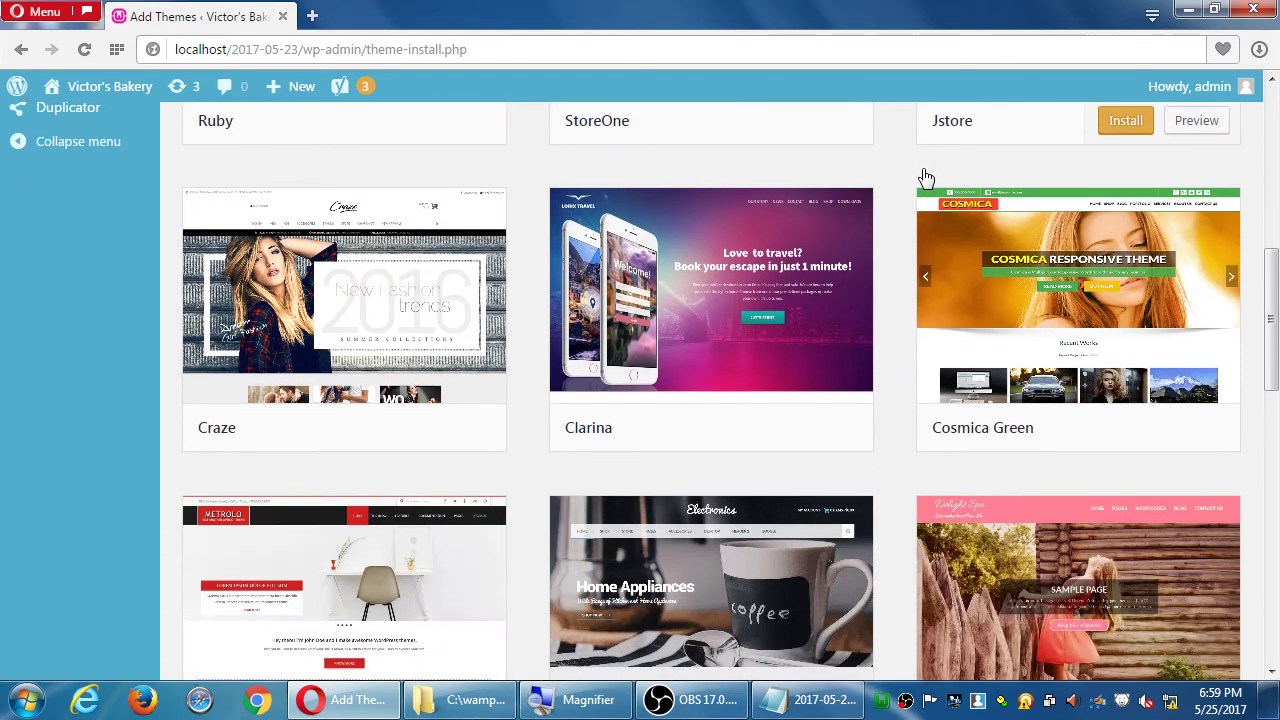
scroll(926, 178, down, 3)
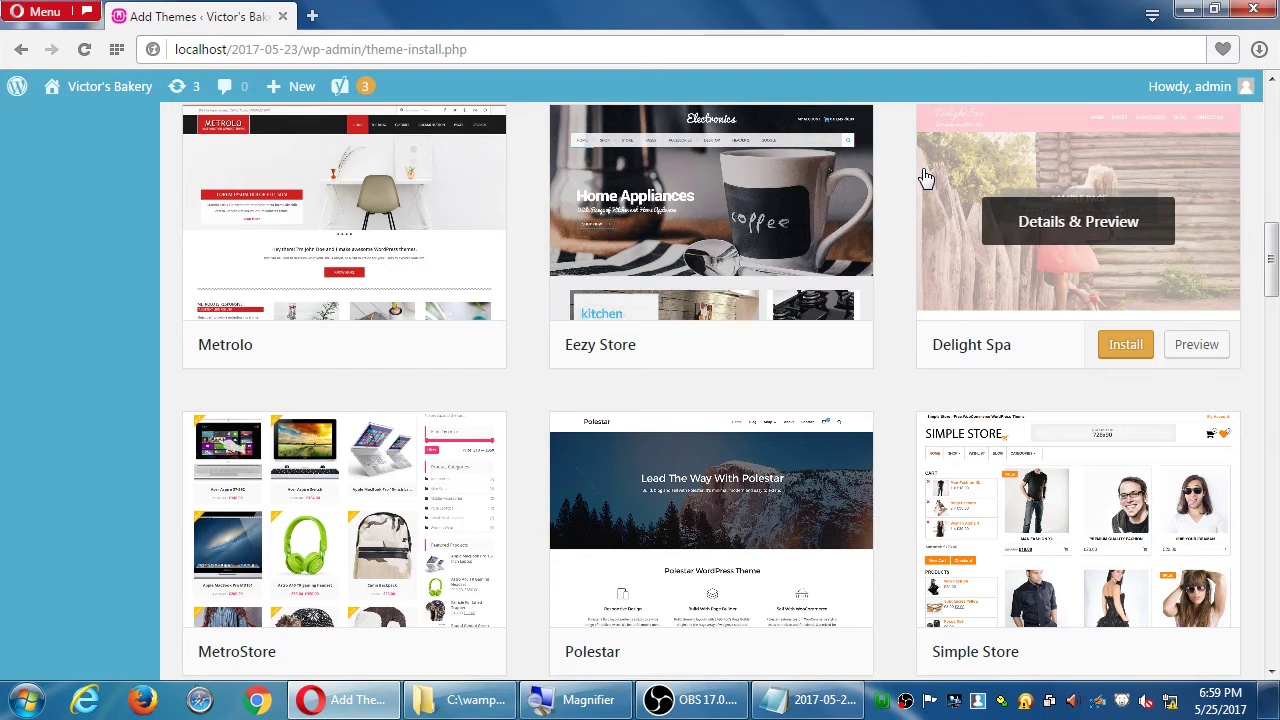
scroll(926, 178, down, 1)
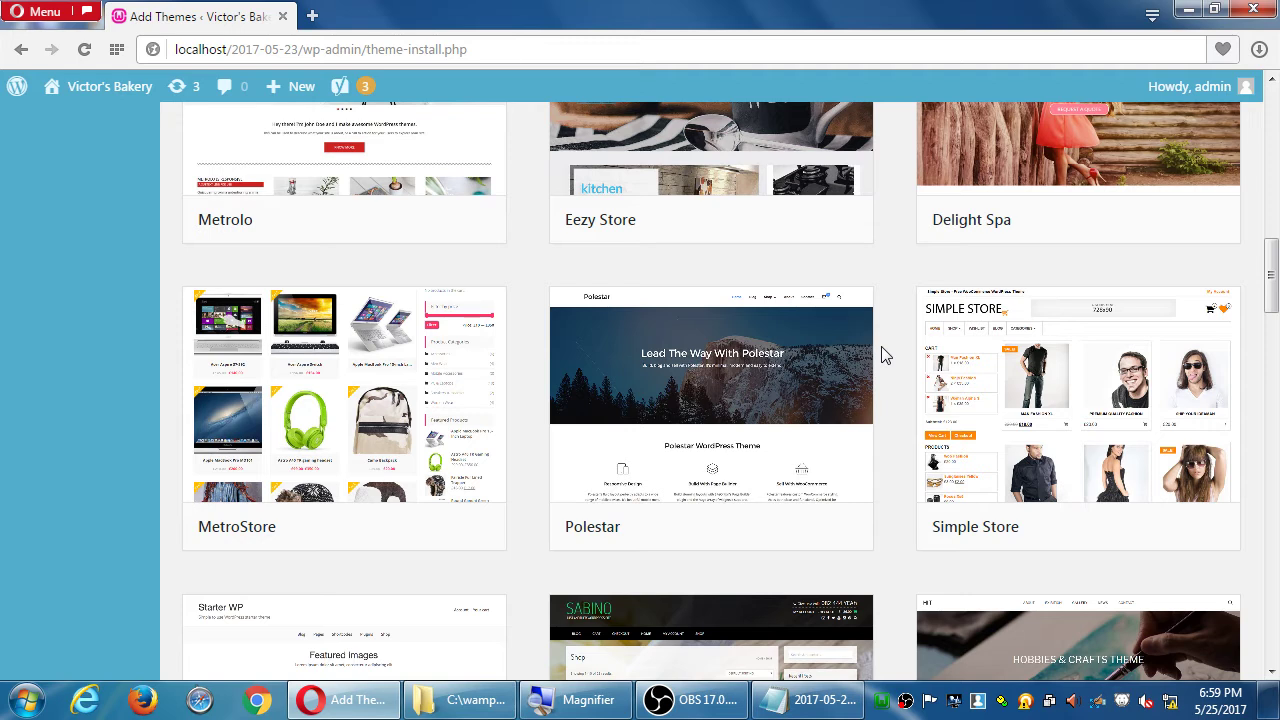
Preview the Simple Store theme's sample page down to its footer and return to browsing the theme results.
mouse_move(1100, 405)
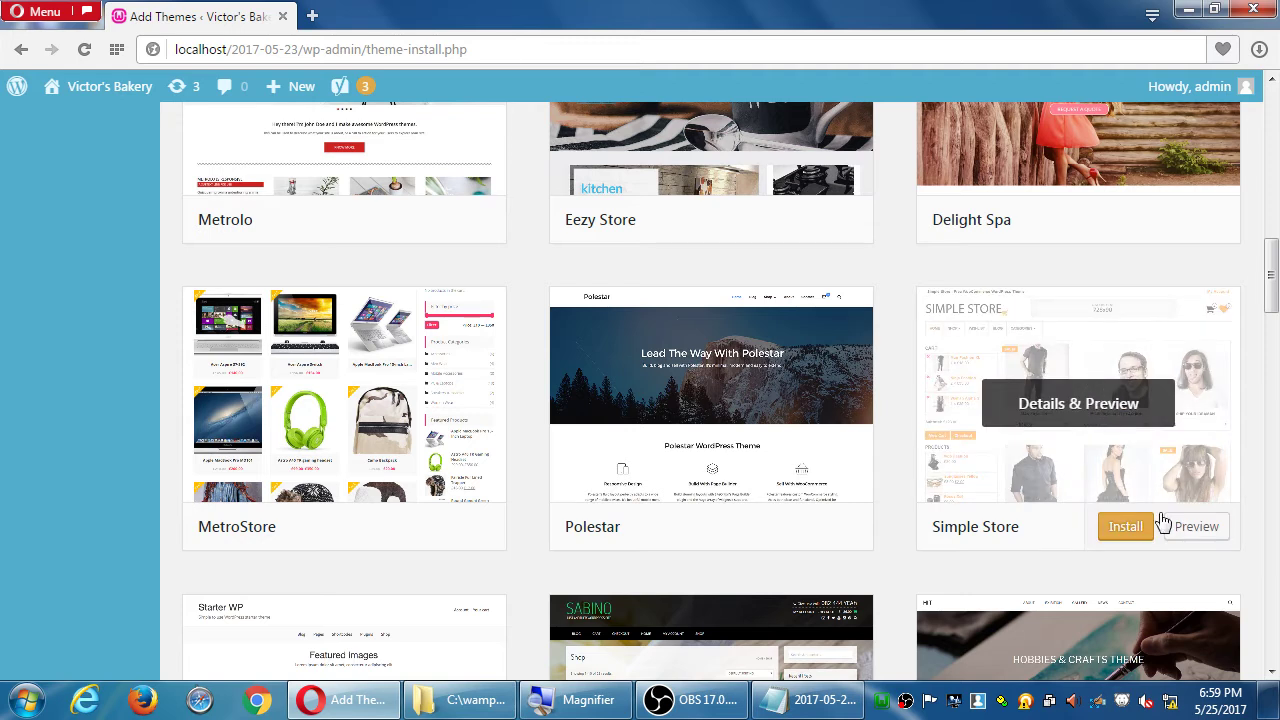
click(1190, 527)
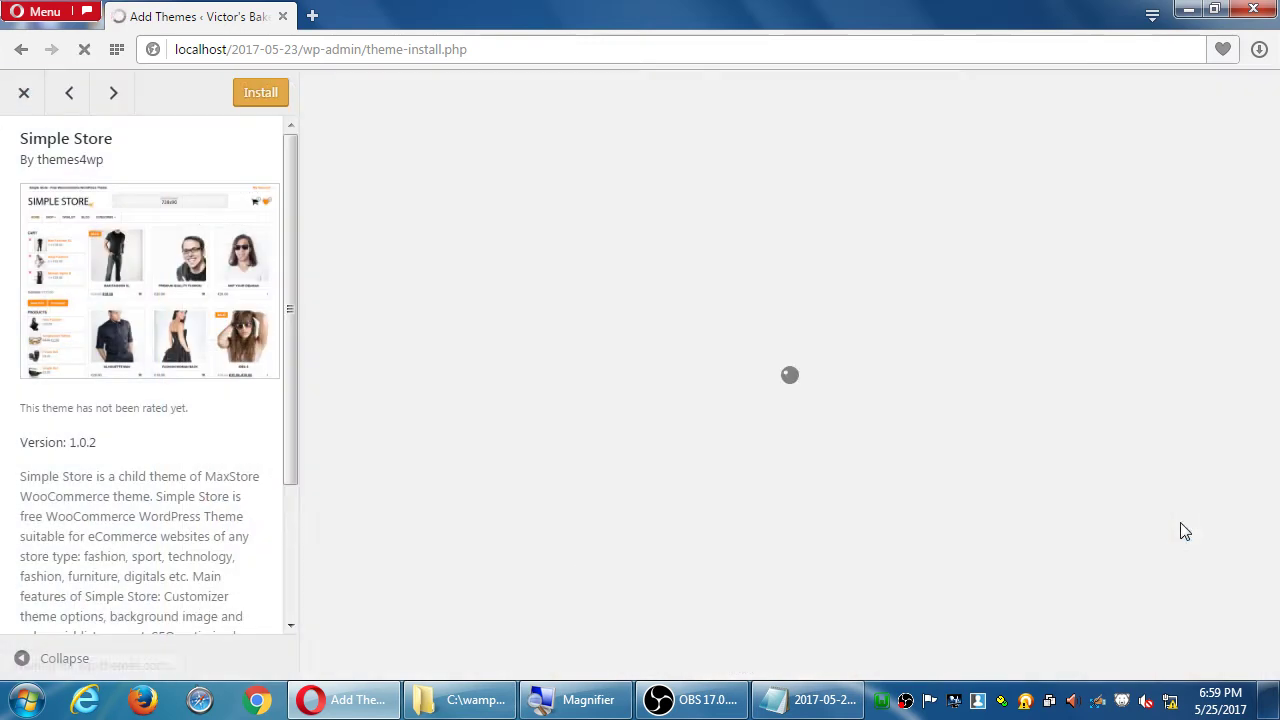
scroll(1006, 251, down, 6)
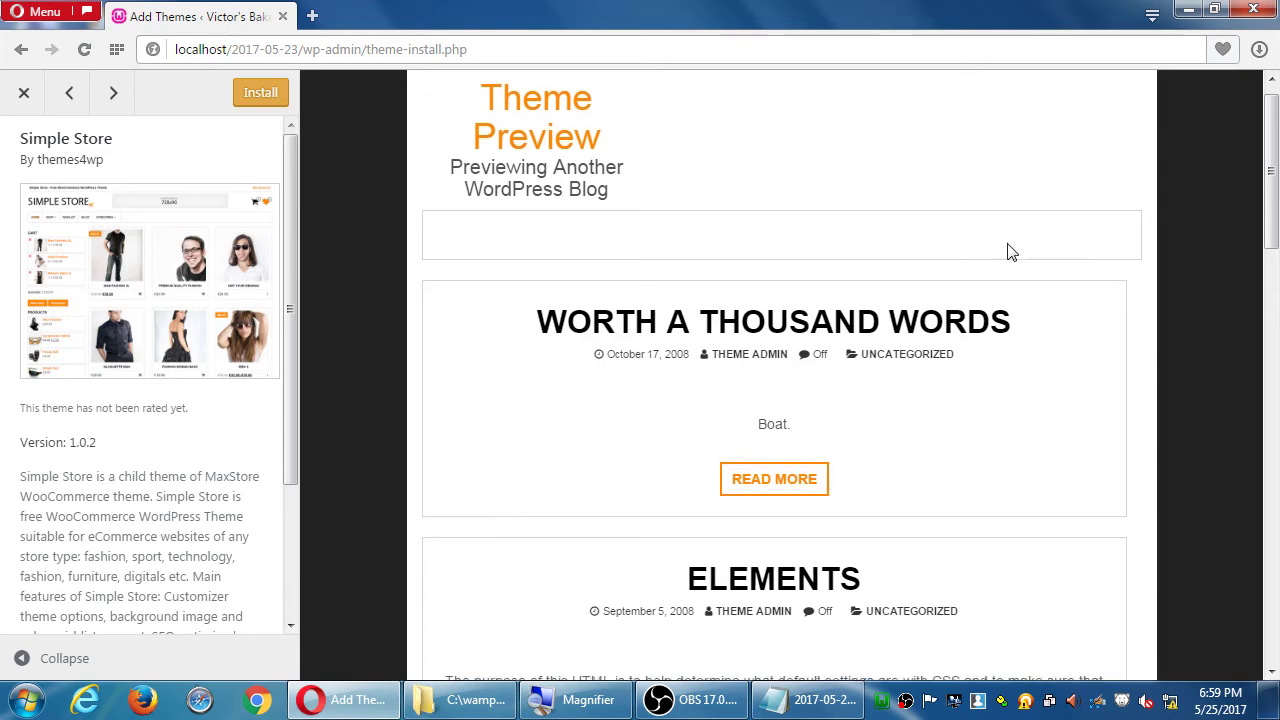
scroll(1014, 250, down, 12)
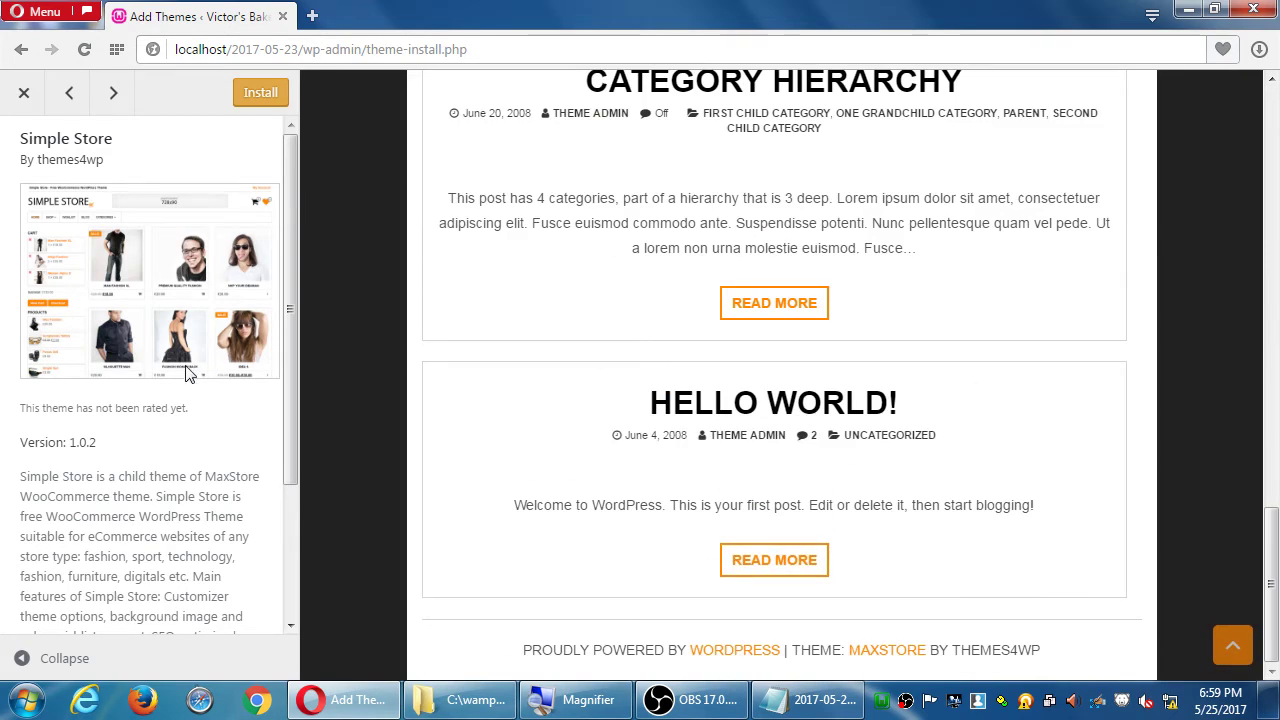
scroll(640, 516, up, 10)
scroll(640, 518, up, 4)
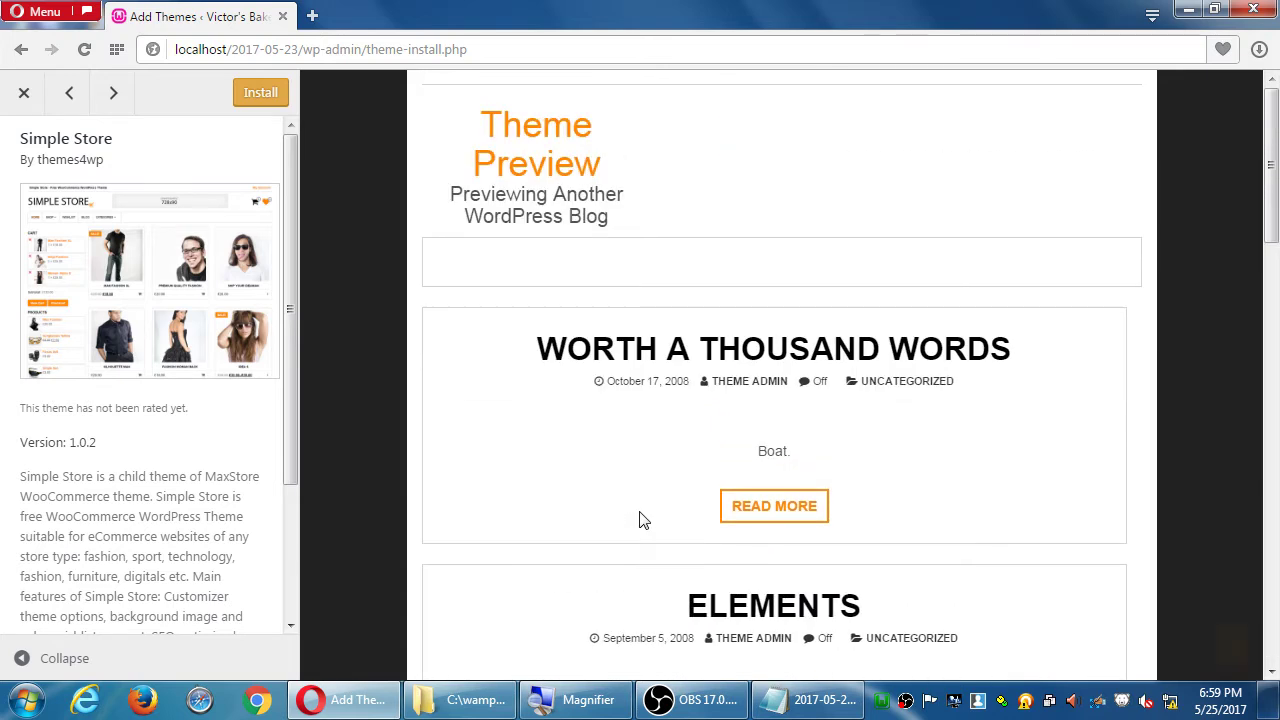
click(25, 103)
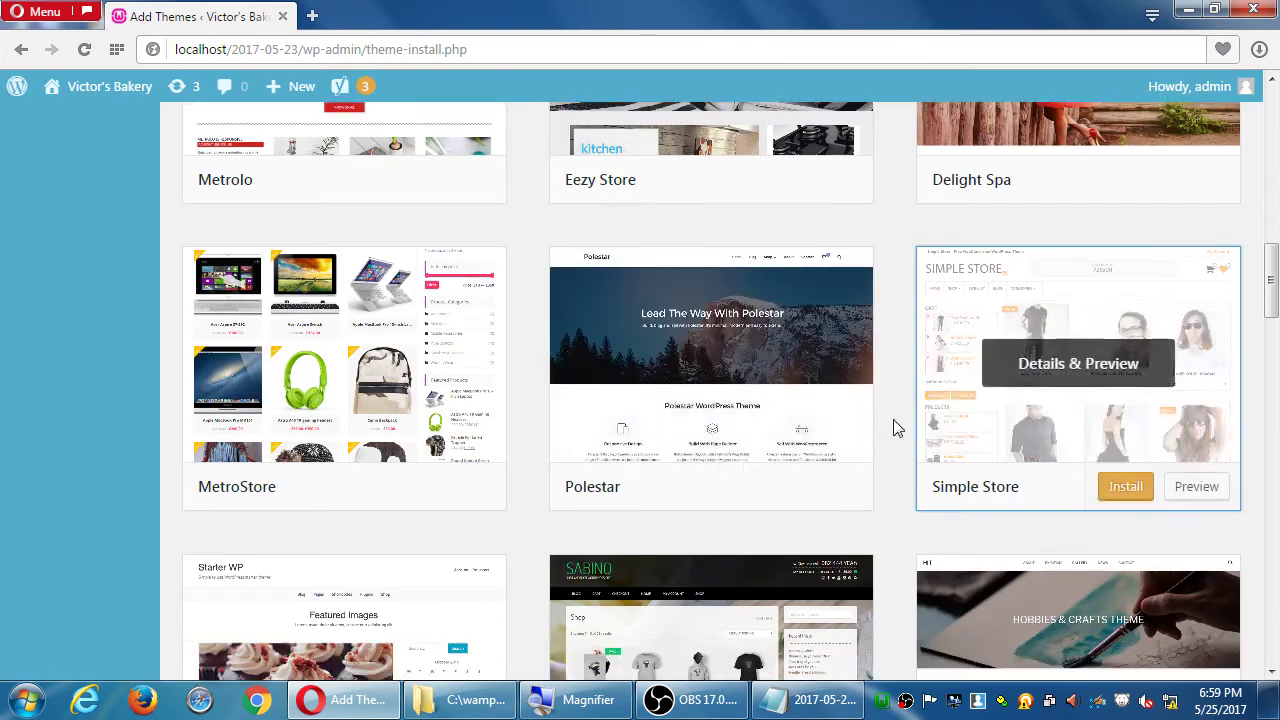
scroll(894, 420, down, 4)
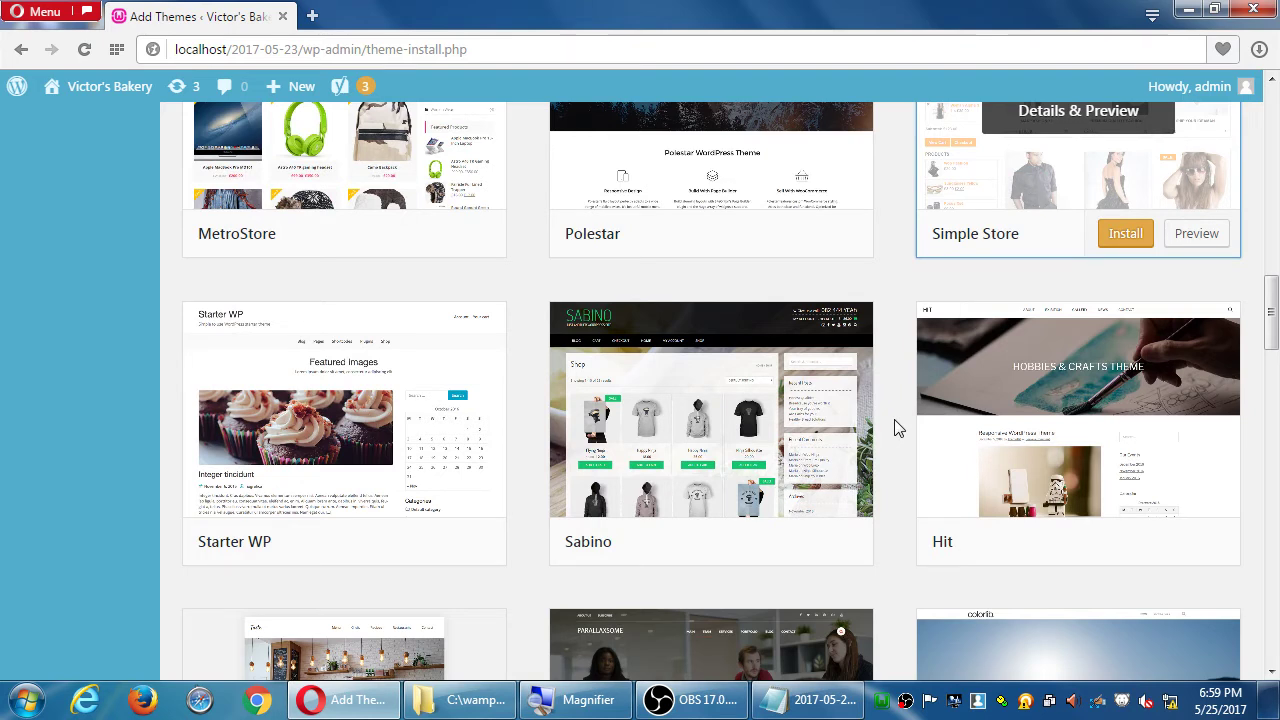
Install the Simple Store and Sabino themes from the search results and activate Simple Store.
scroll(894, 428, up, 1)
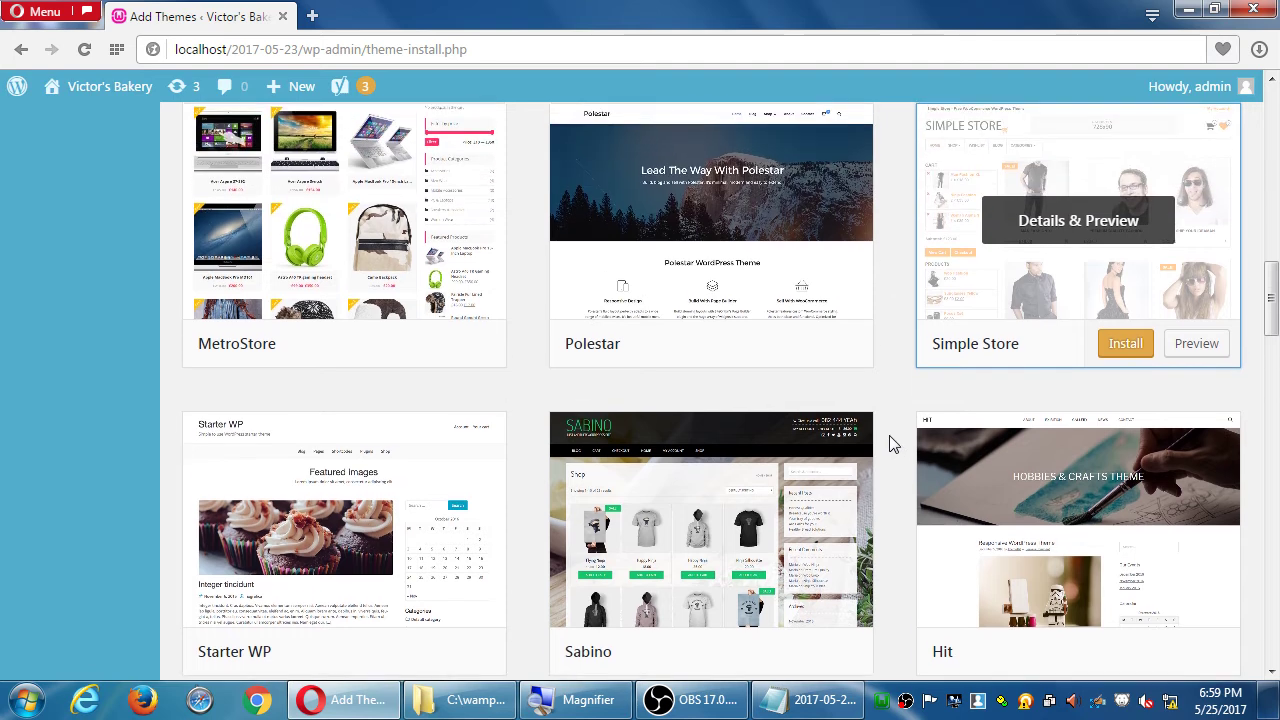
scroll(928, 380, down, 1)
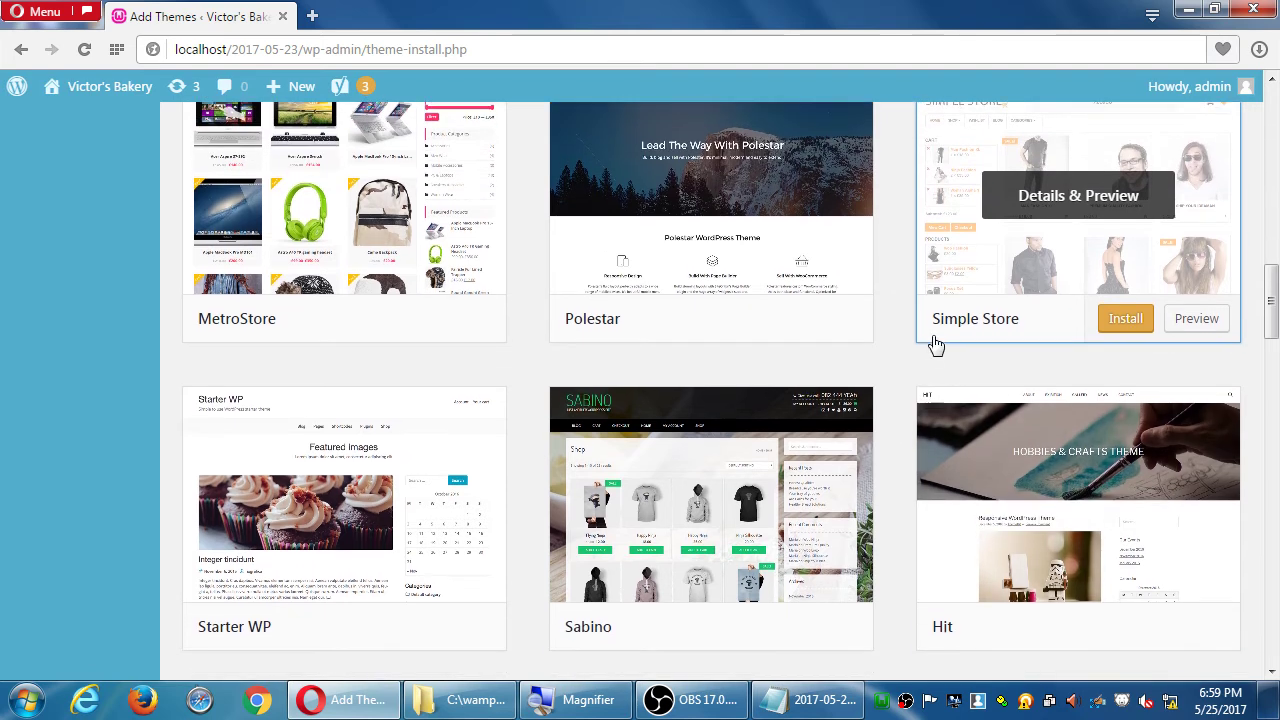
click(1122, 321)
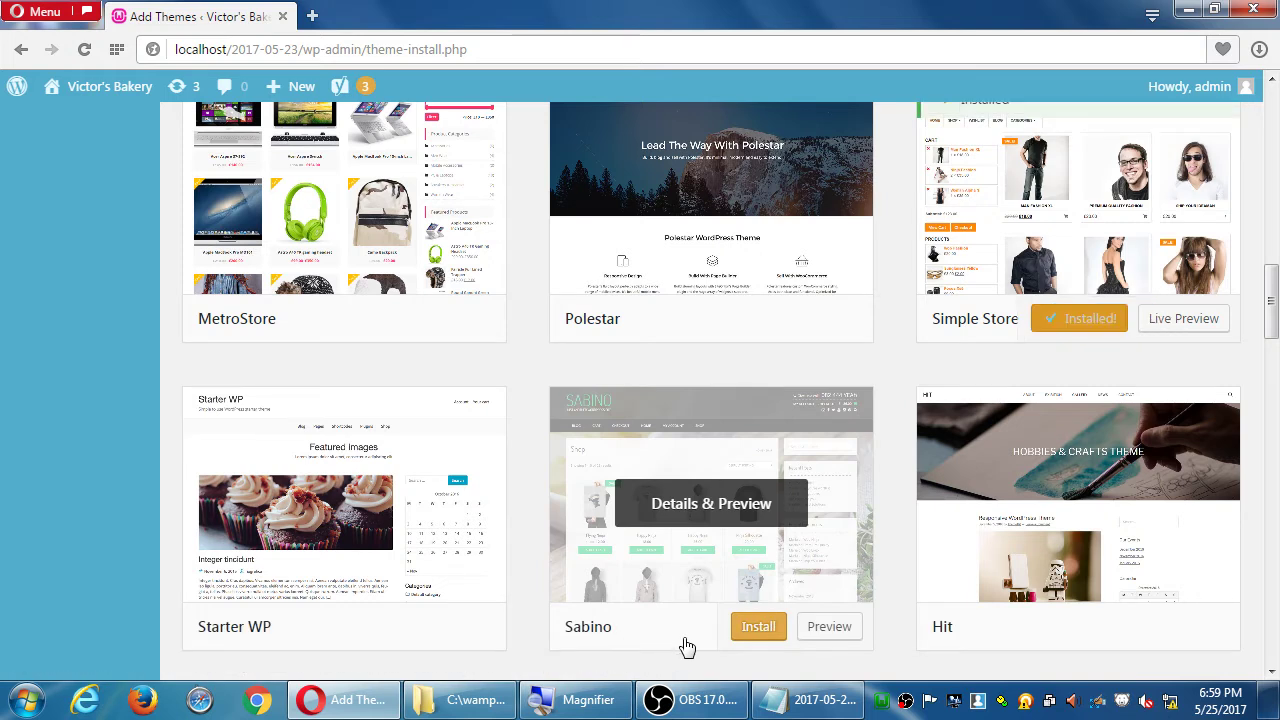
click(746, 631)
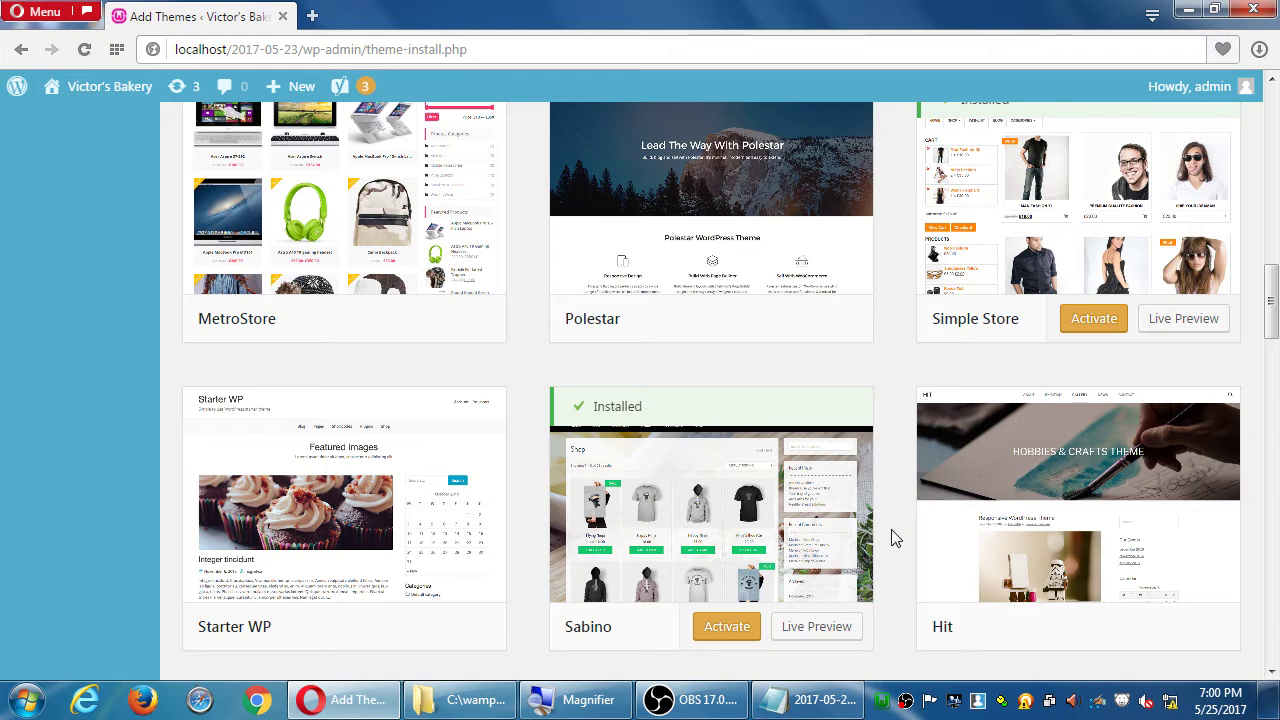
click(1096, 327)
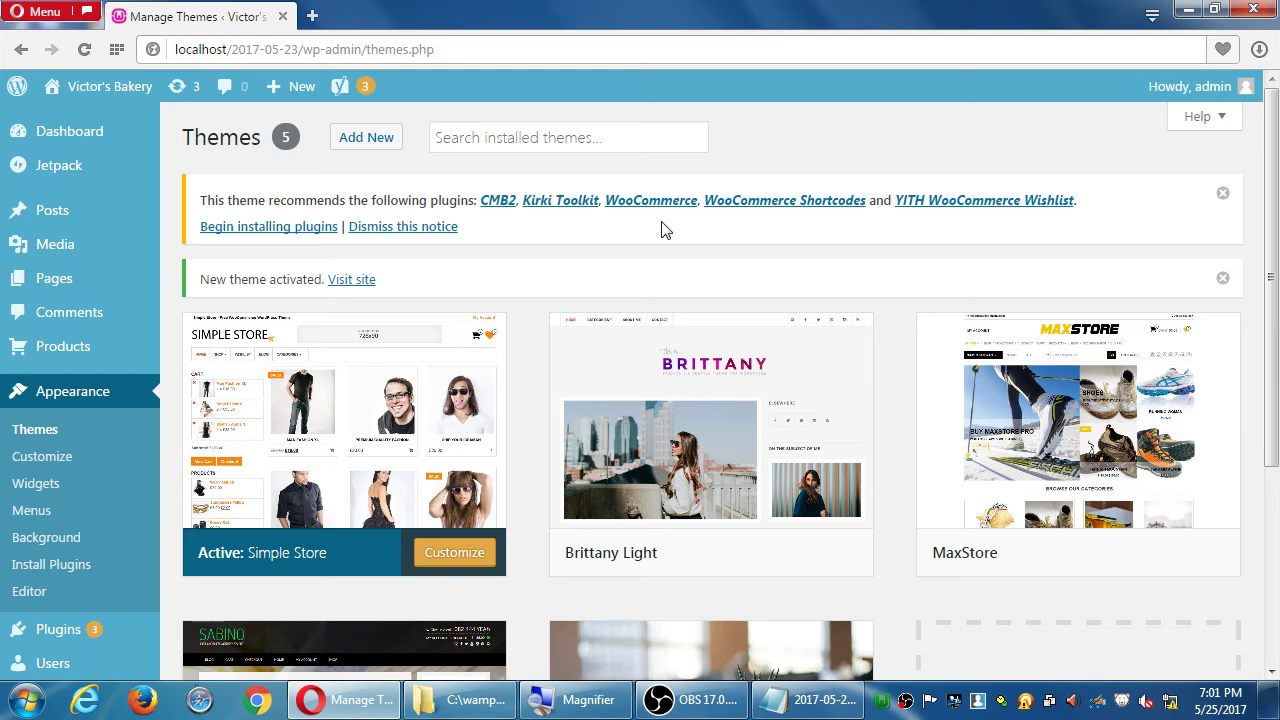
Visit the bakery site's home page and examine its layout under the new theme from the header to the footer.
mouse_move(100, 88)
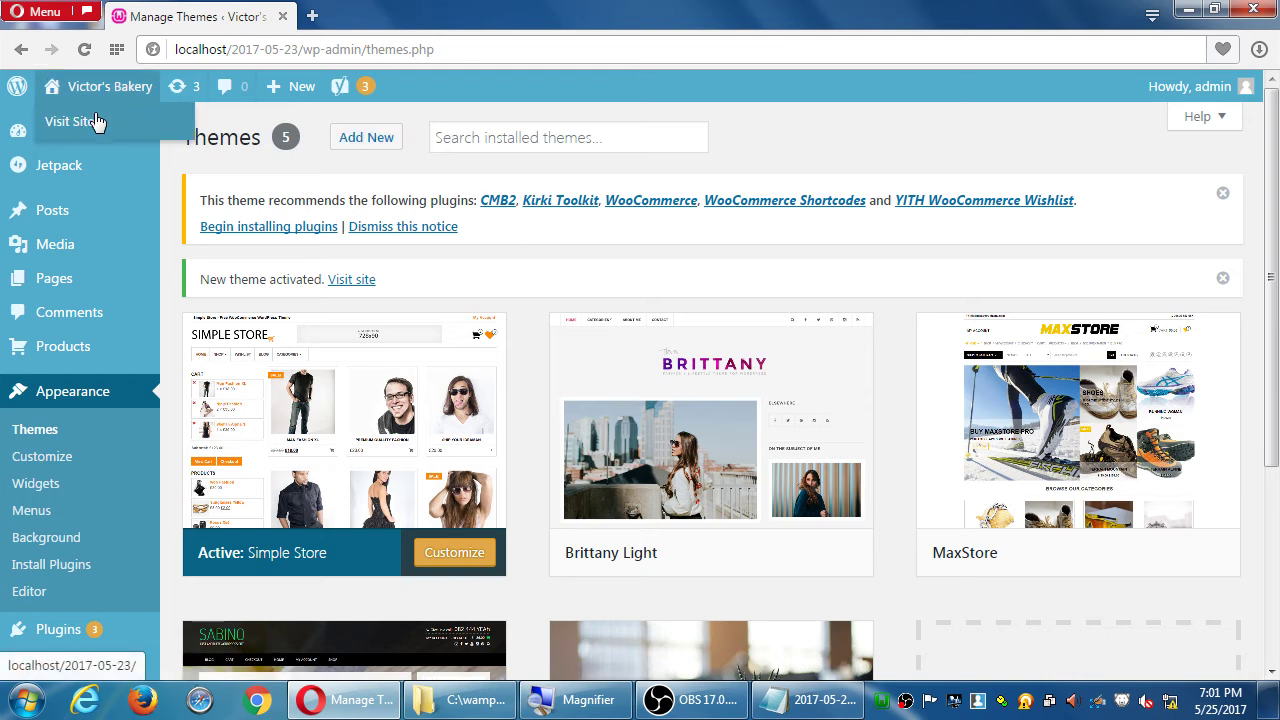
click(93, 120)
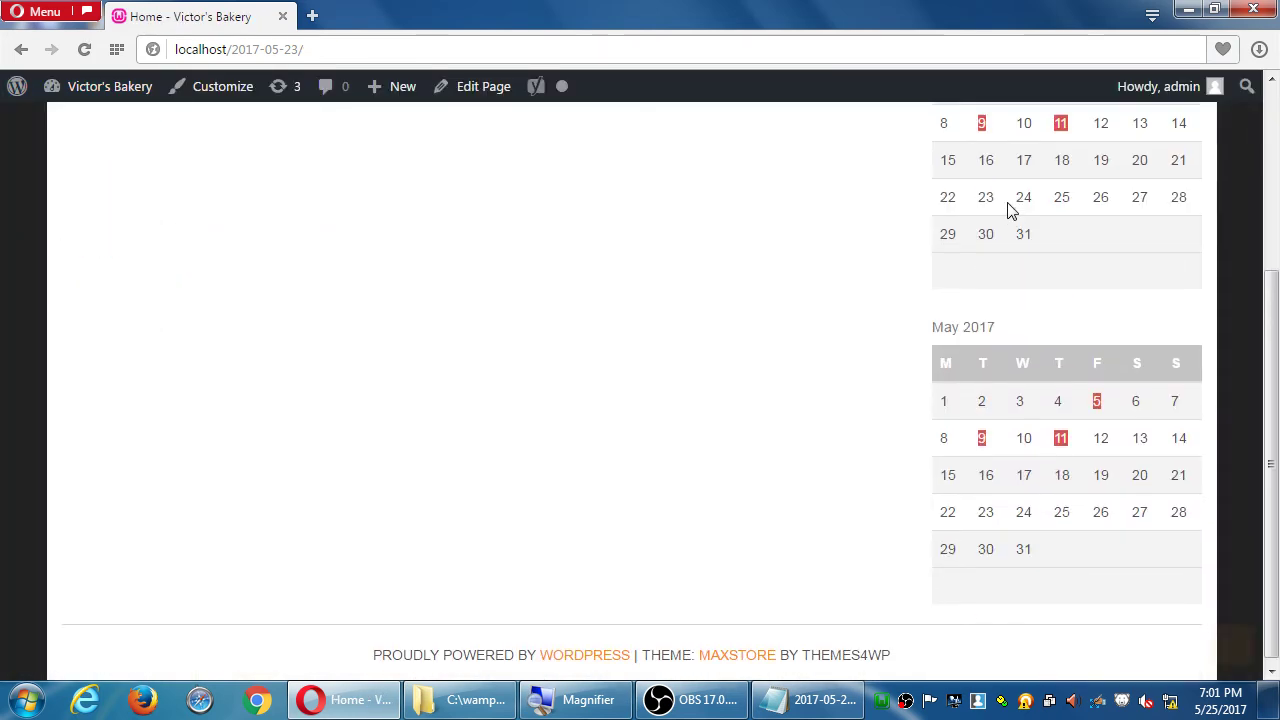
scroll(1008, 209, down, 3)
scroll(1008, 209, up, 5)
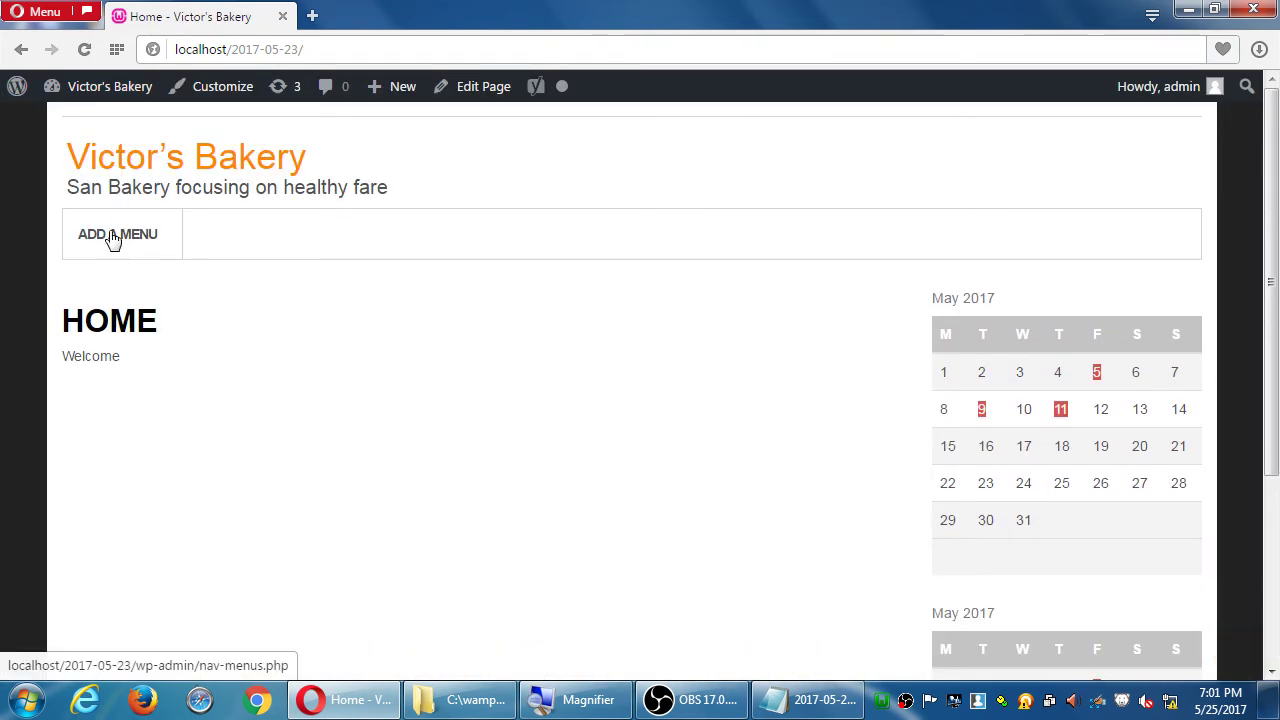
scroll(669, 280, down, 2)
scroll(669, 280, down, 1)
scroll(669, 278, up, 5)
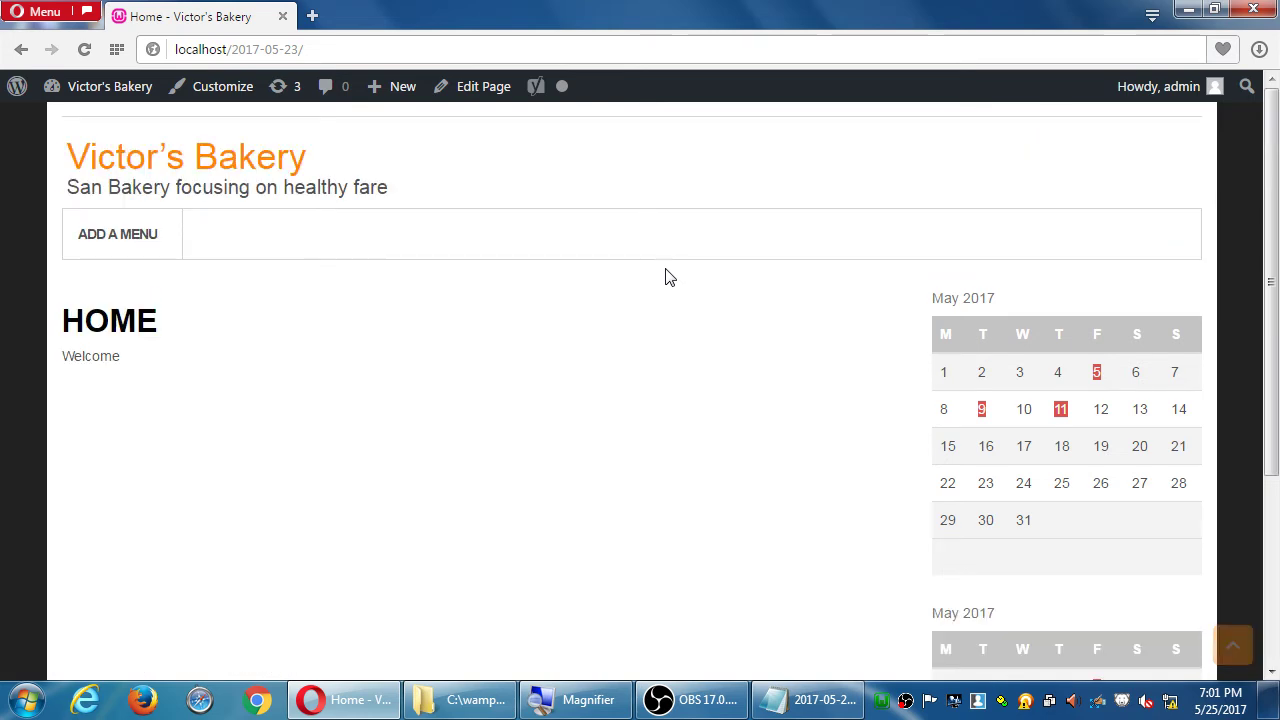
scroll(1132, 287, down, 3)
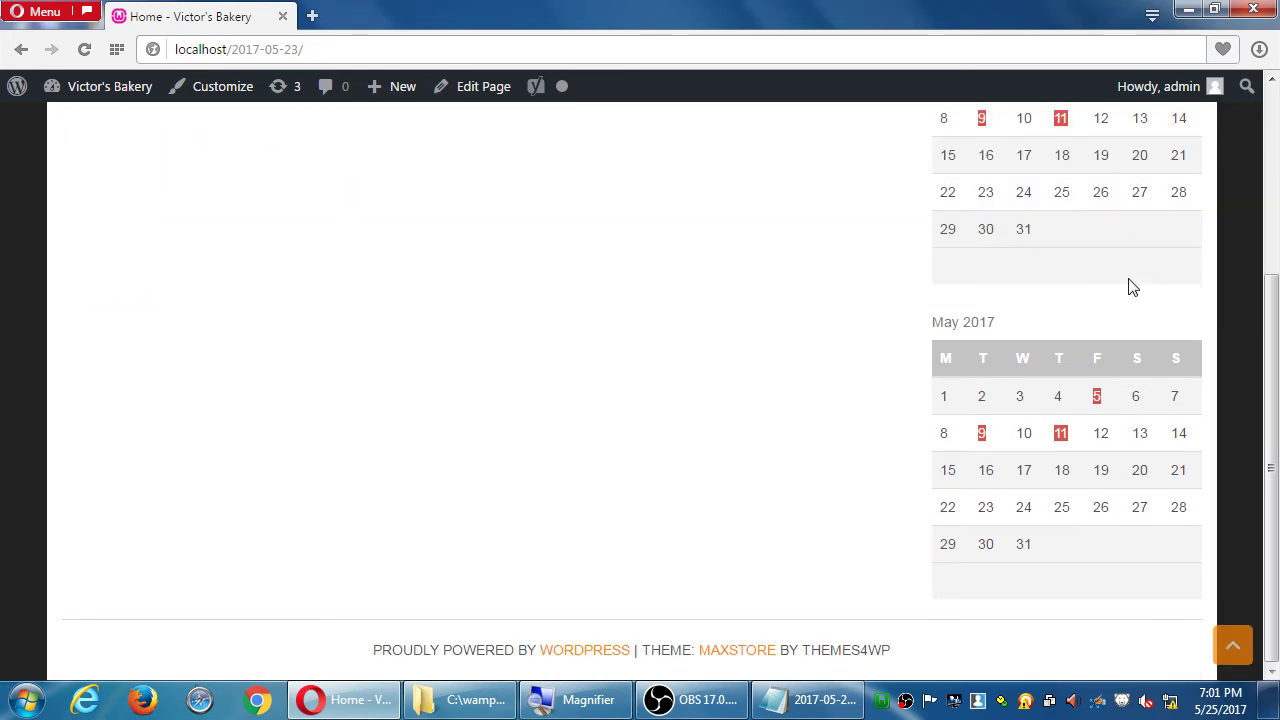
scroll(1132, 287, up, 3)
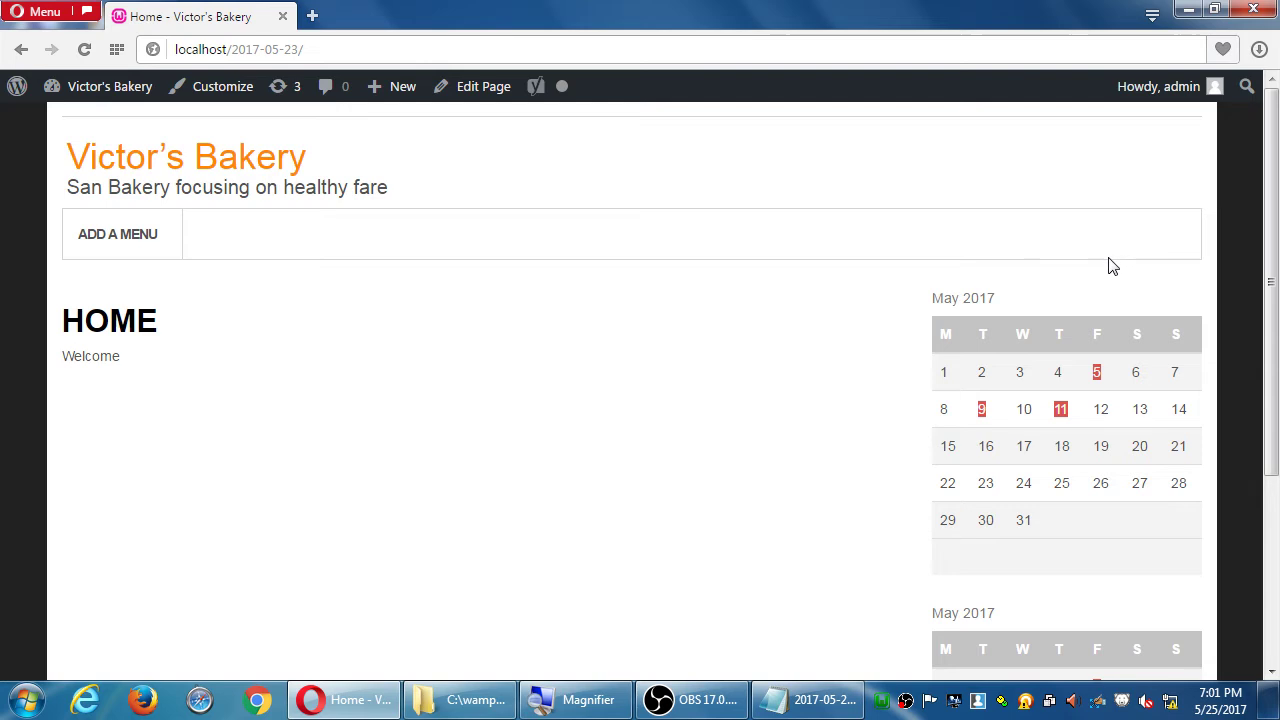
scroll(1111, 266, down, 3)
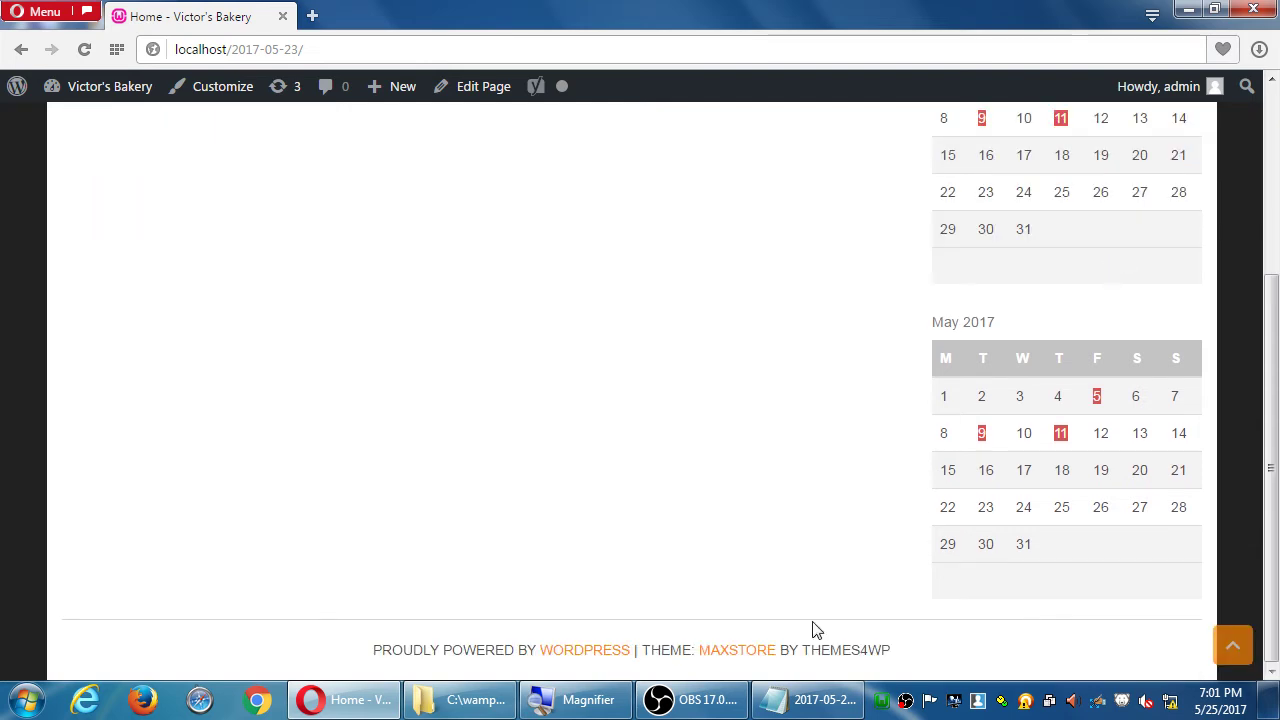
scroll(790, 655, up, 1)
scroll(790, 655, up, 3)
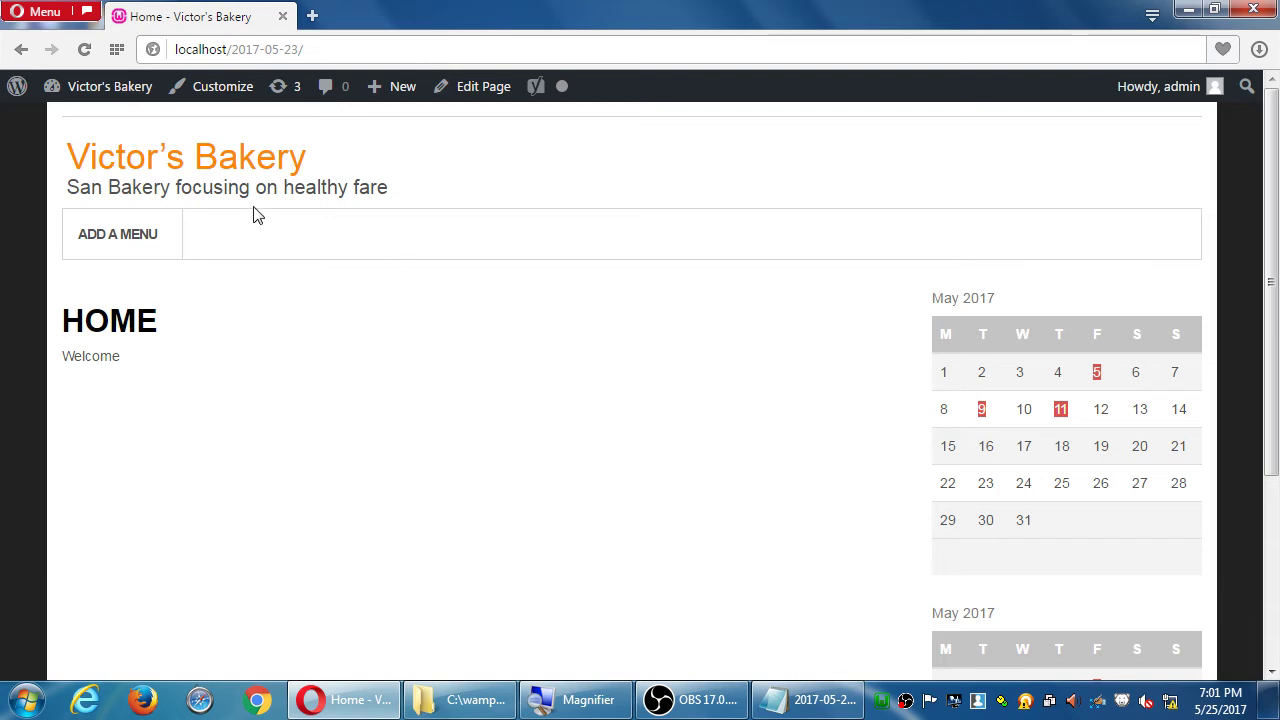
In the site customizer, assign the Main menu to the Main Menu location, publish the change and return to the section overview.
click(214, 94)
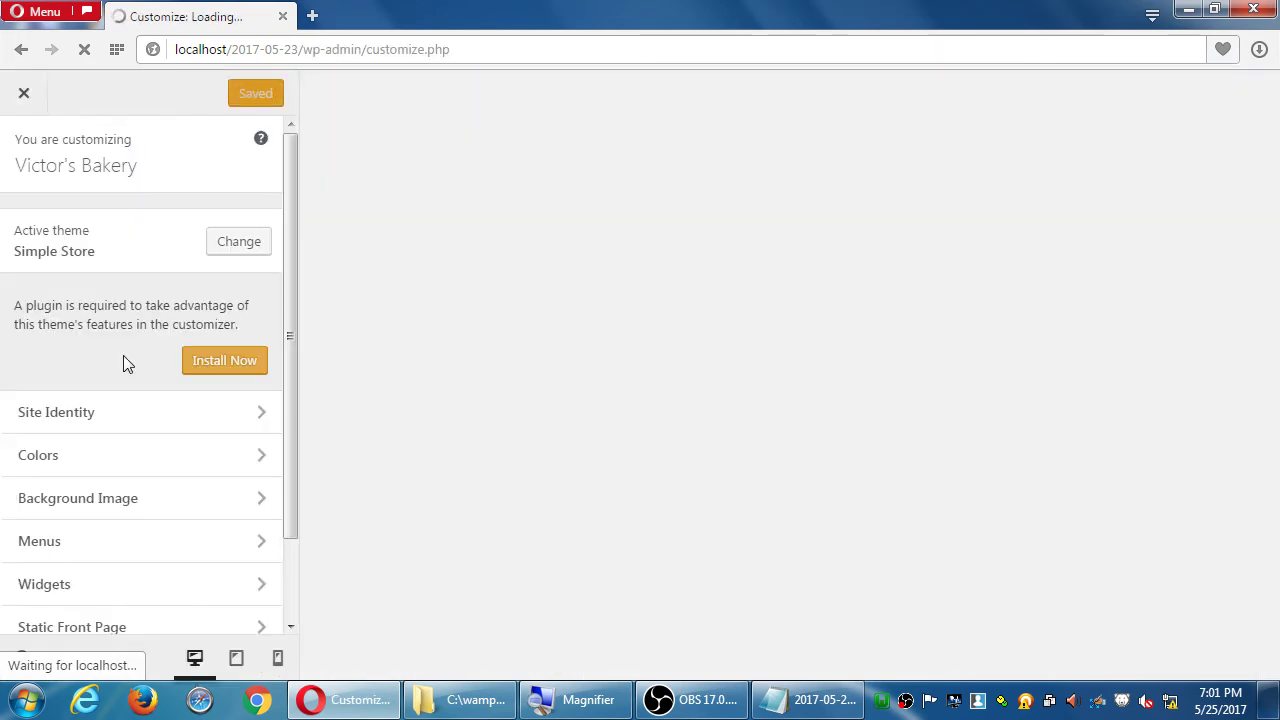
scroll(123, 364, down, 1)
click(87, 450)
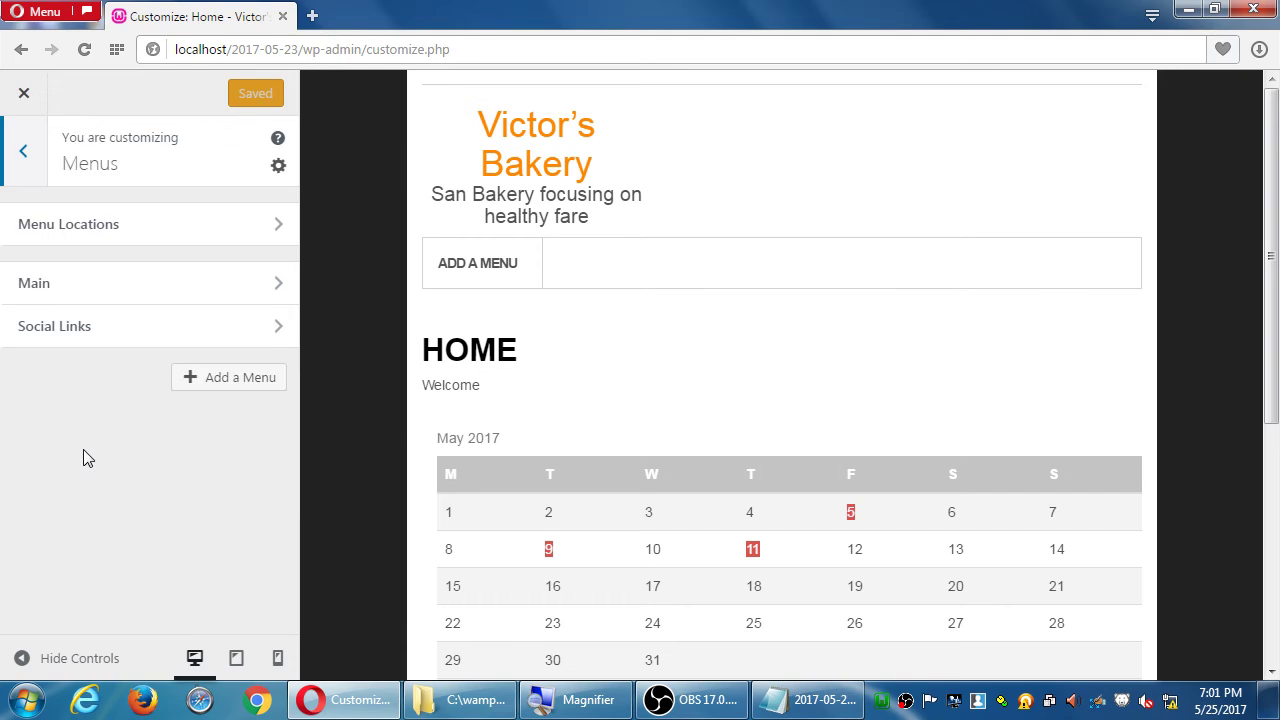
click(117, 233)
click(105, 358)
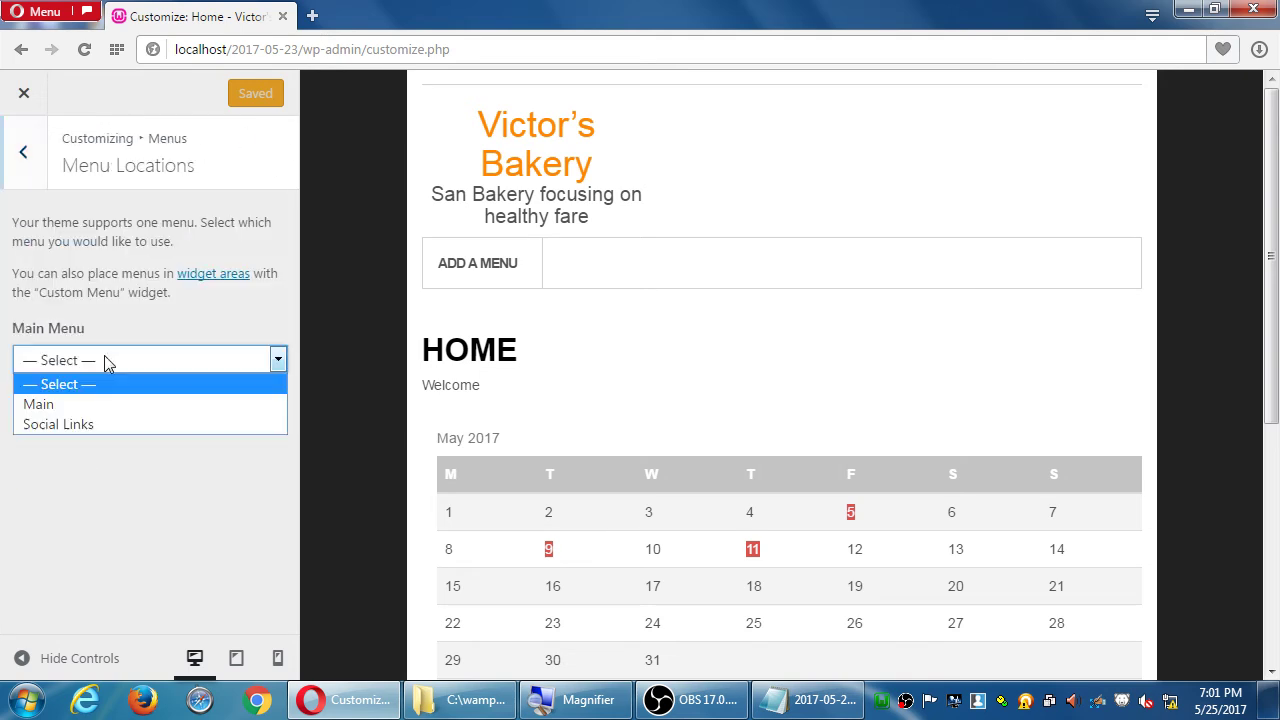
click(91, 404)
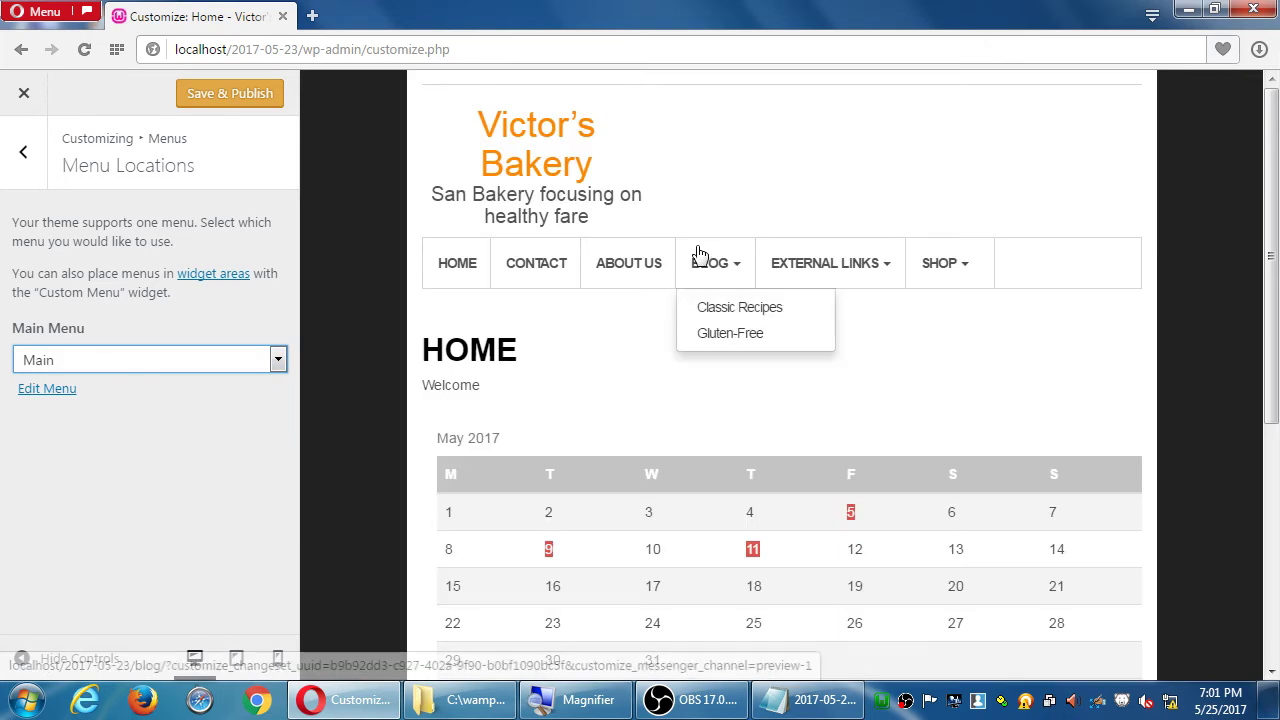
mouse_move(802, 280)
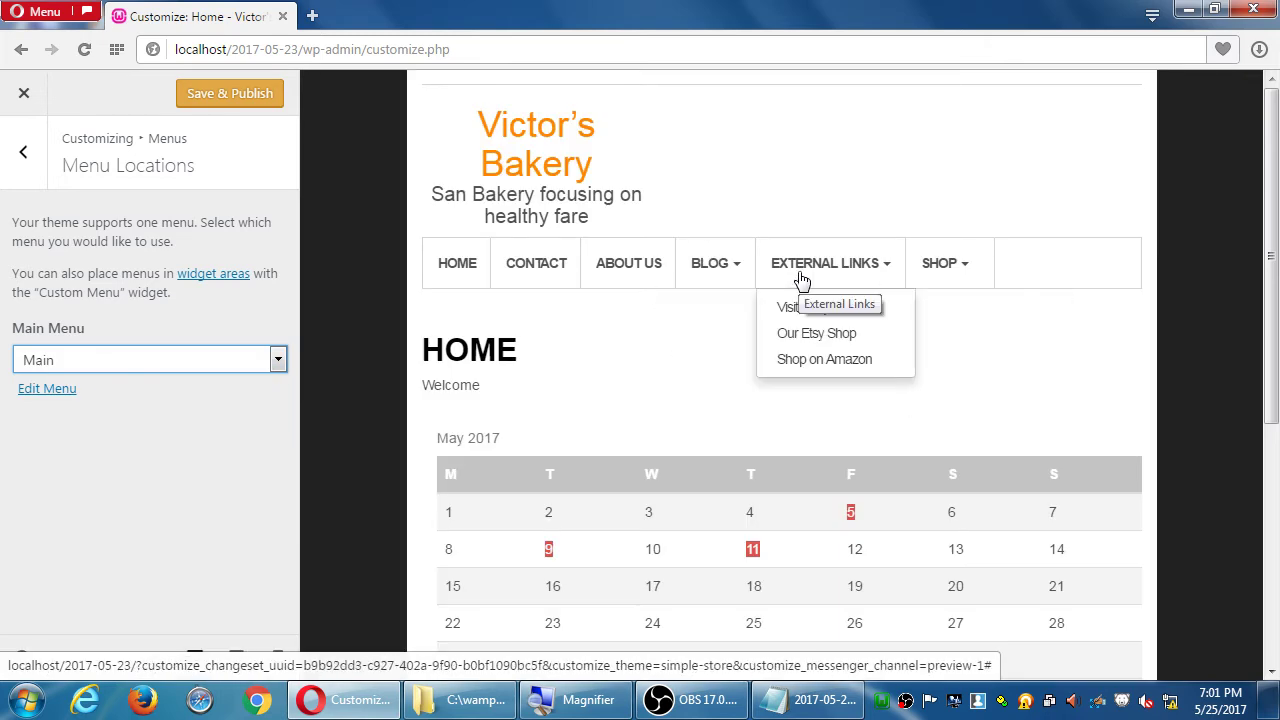
mouse_move(984, 280)
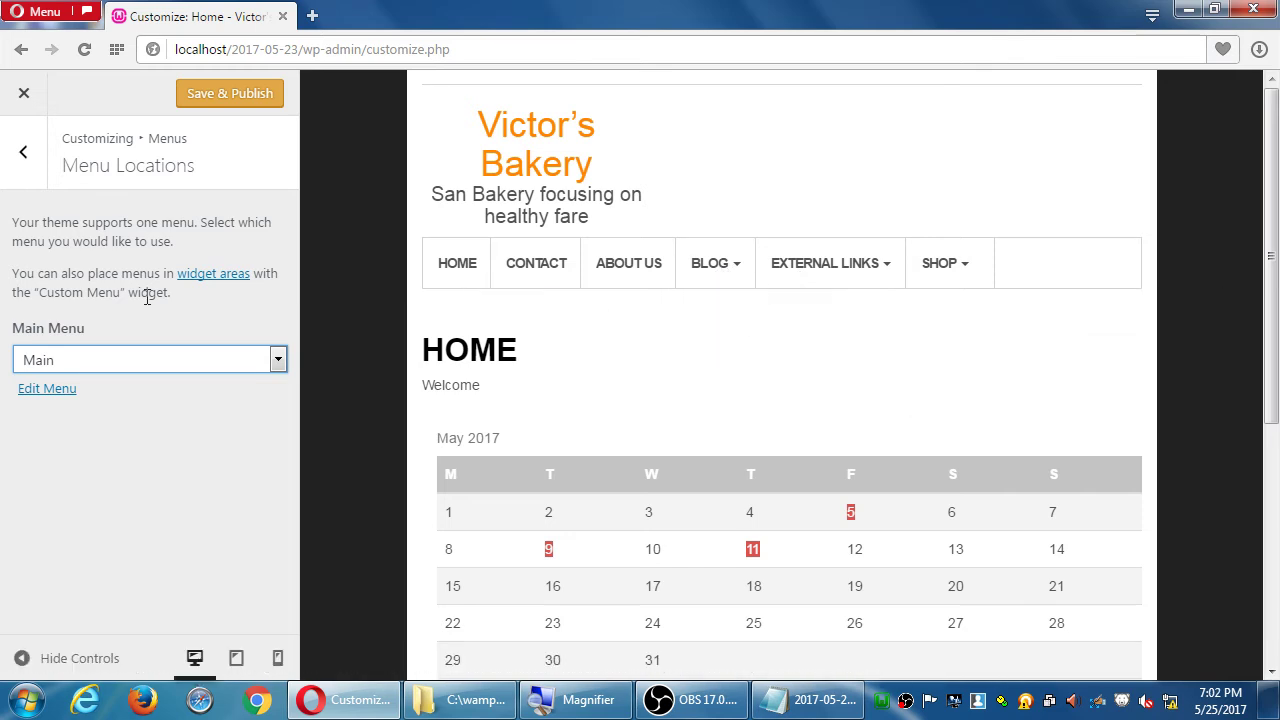
click(212, 95)
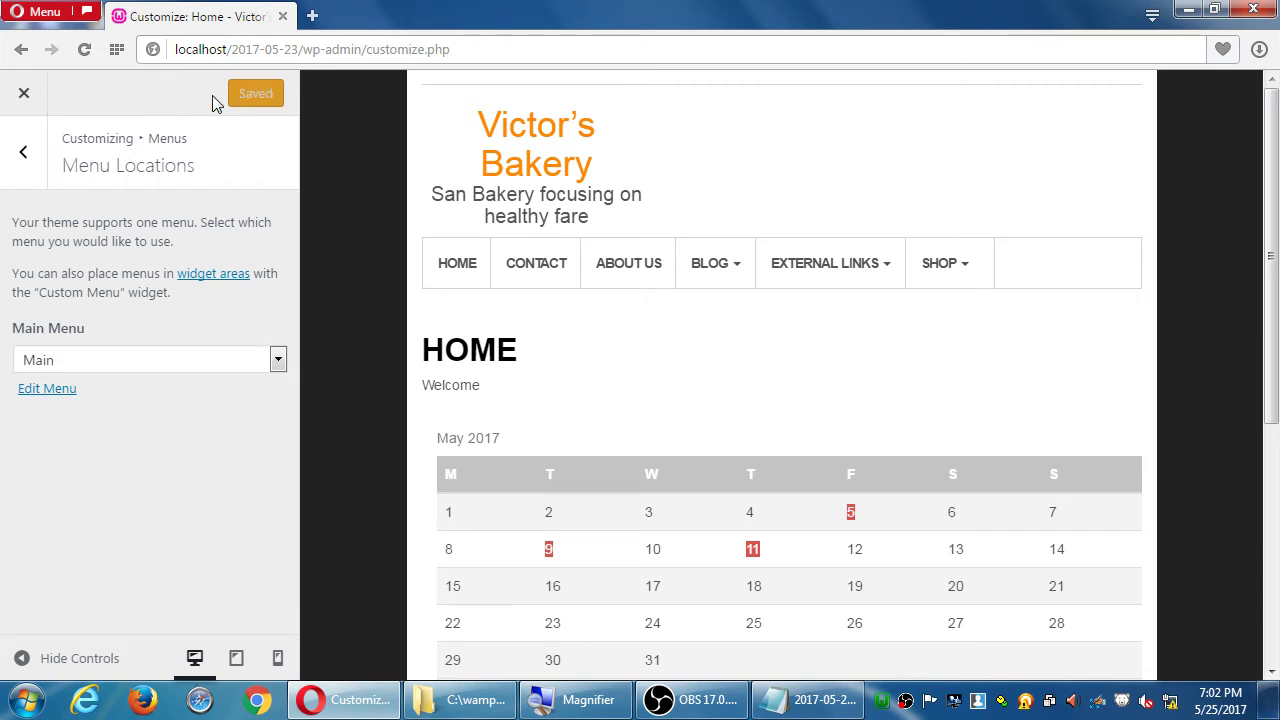
click(24, 153)
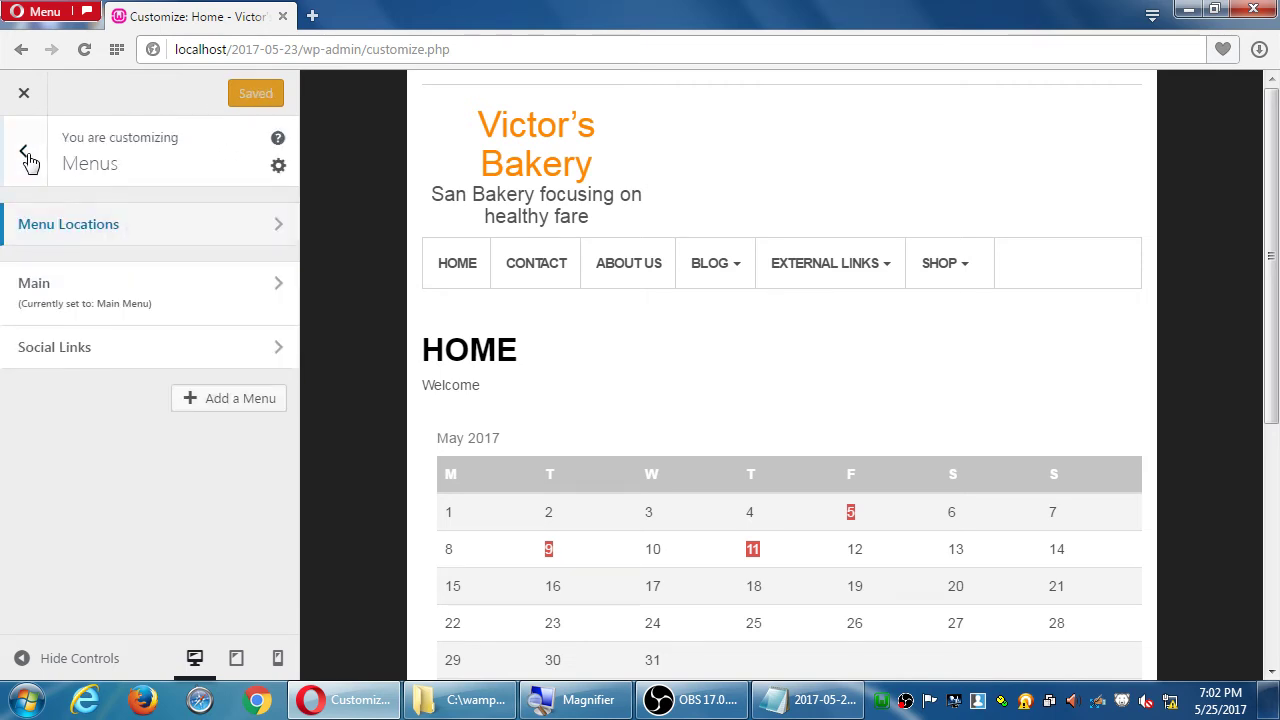
click(25, 155)
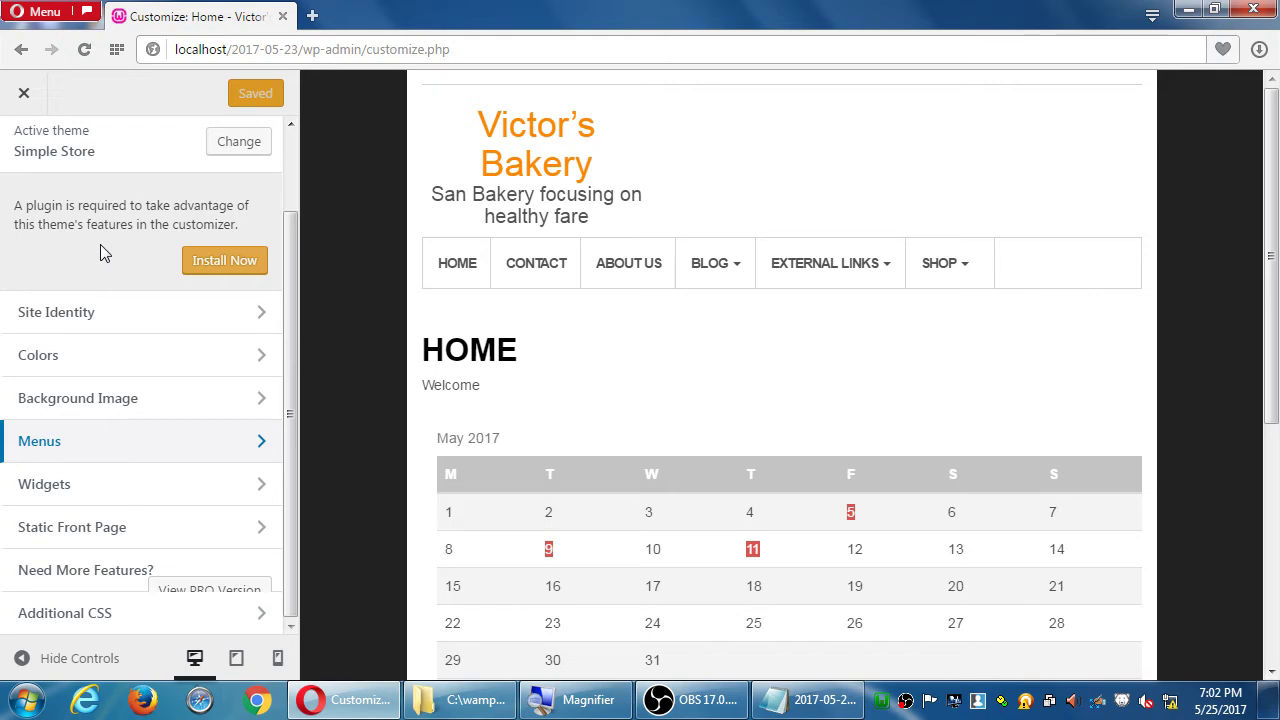
Review the theme's Site Identity and Colors settings in the customizer.
click(177, 327)
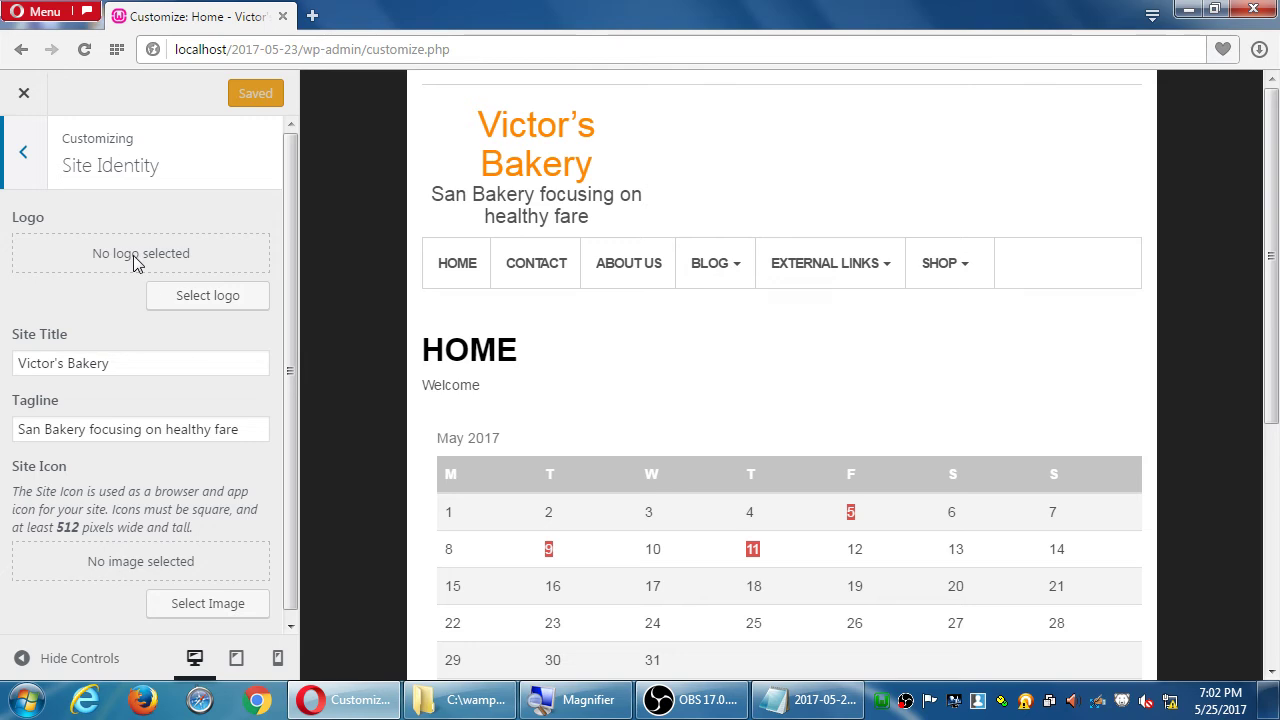
click(36, 183)
click(123, 364)
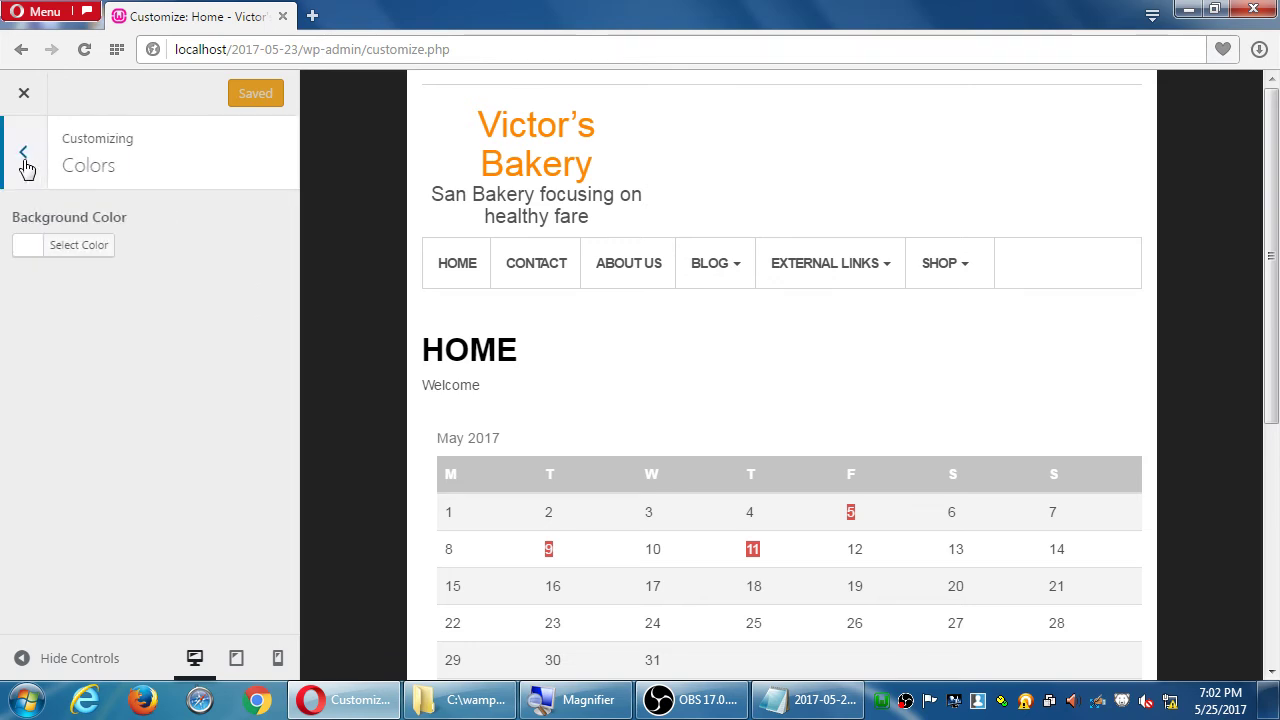
click(22, 162)
Set Koala.jpg from the media library as the site's background image and check it along the page preview.
click(129, 402)
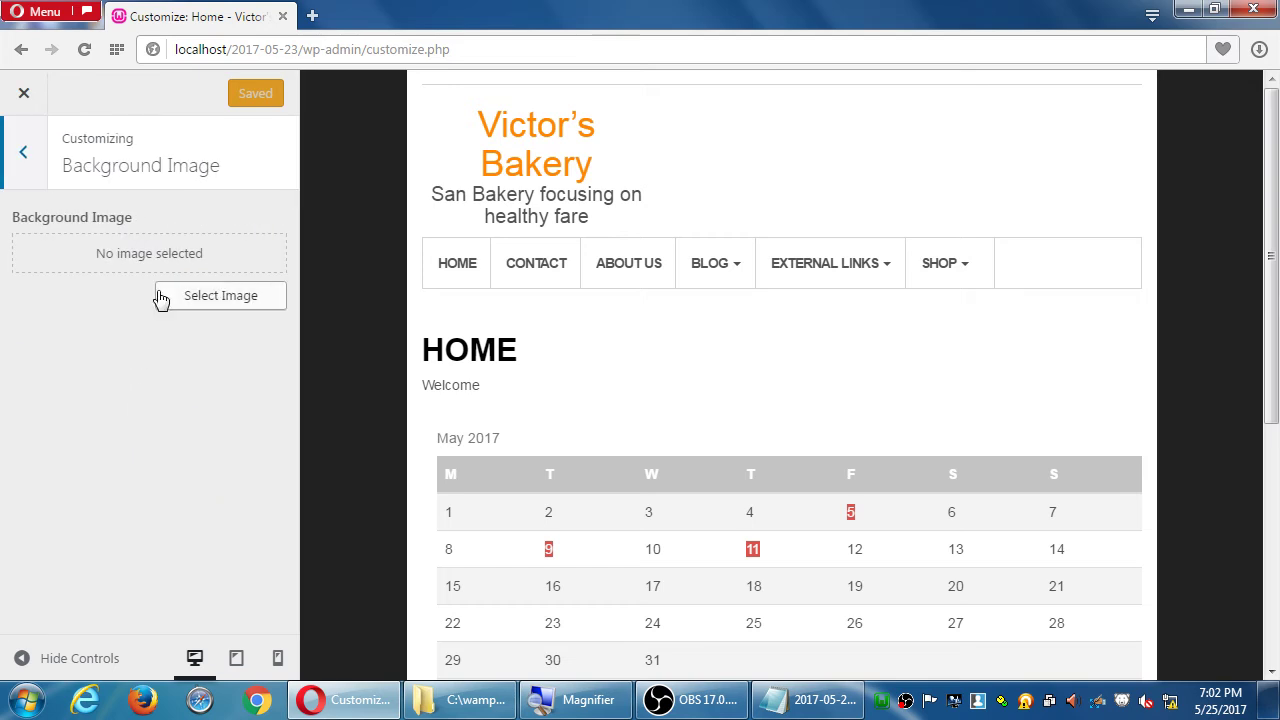
click(203, 300)
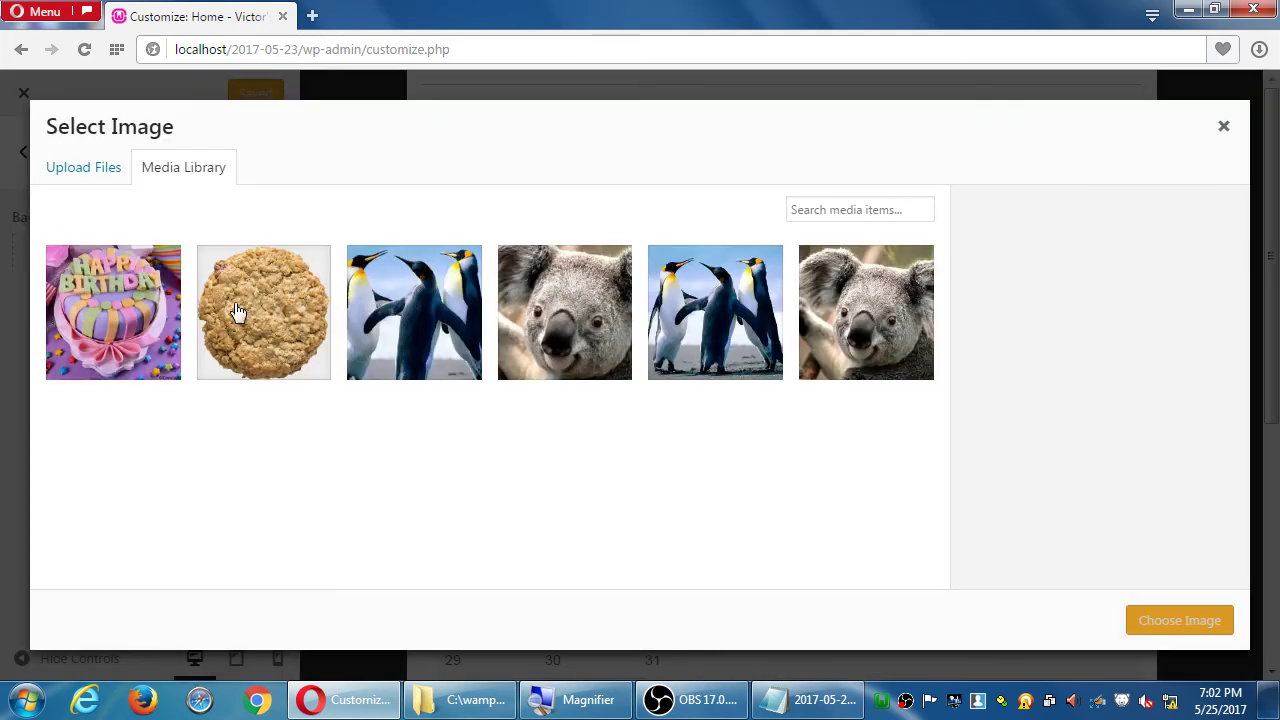
click(870, 311)
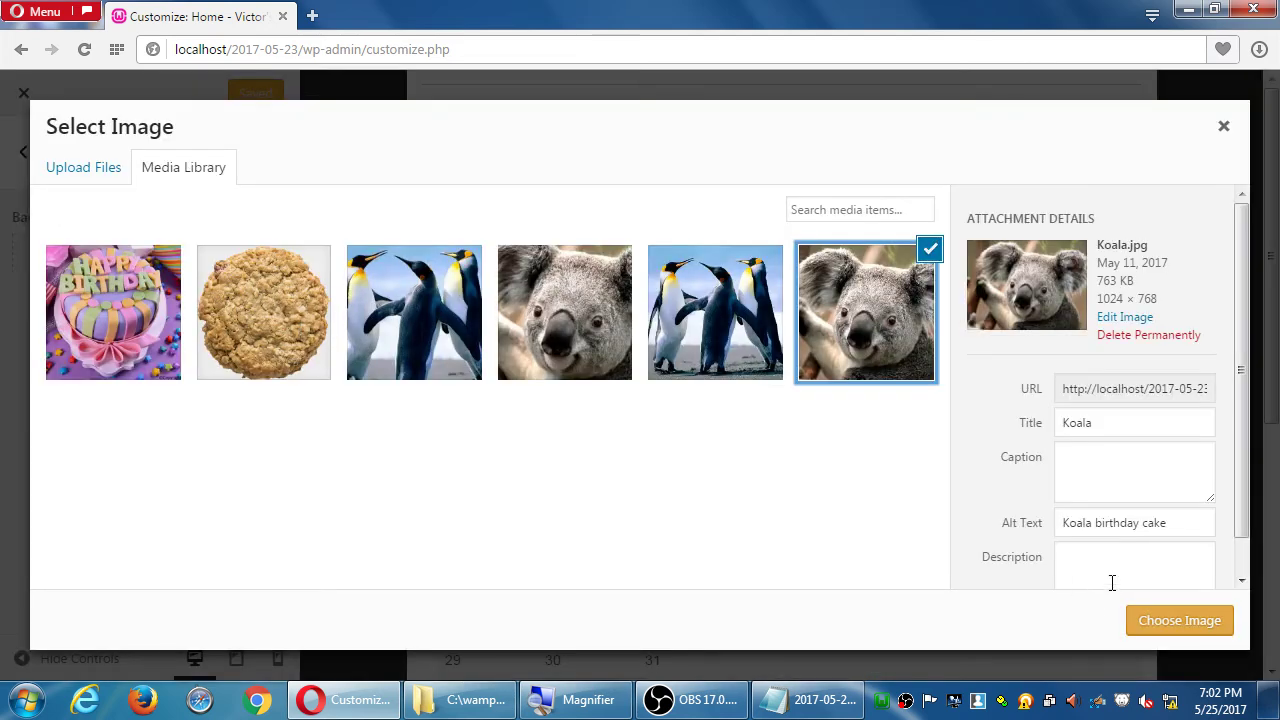
click(1184, 622)
scroll(518, 421, down, 2)
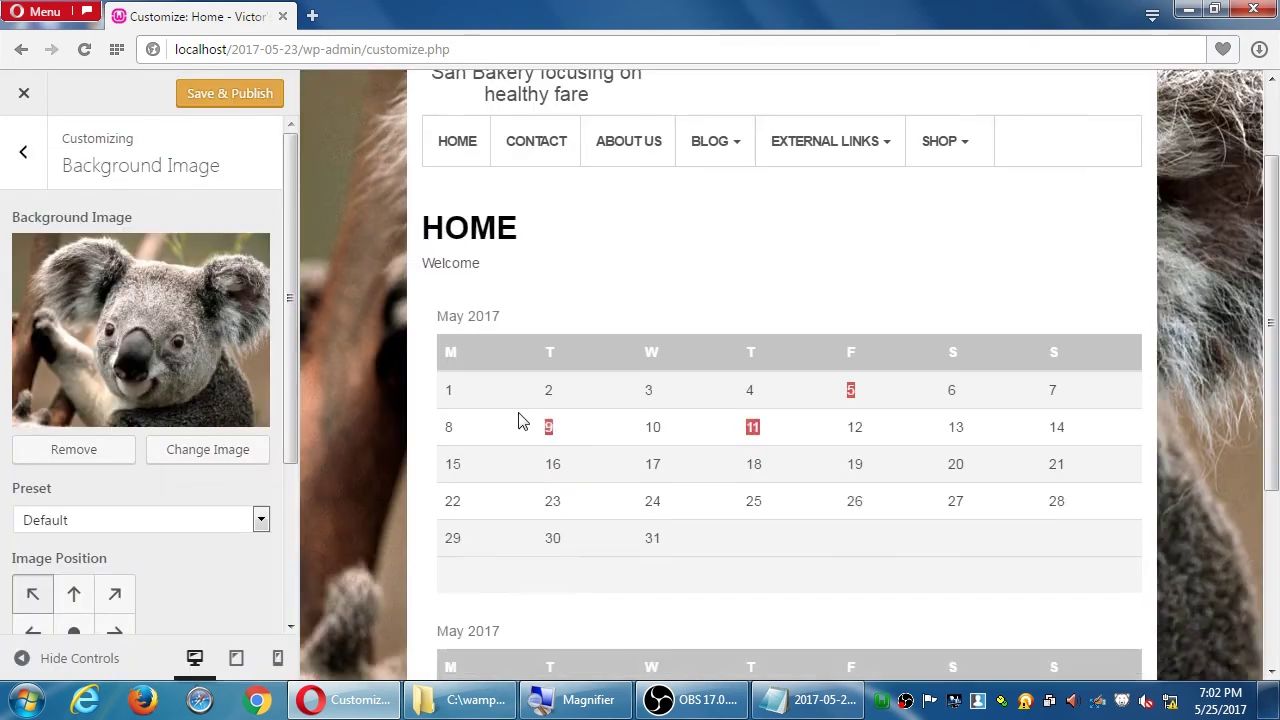
scroll(520, 425, down, 3)
scroll(525, 435, up, 4)
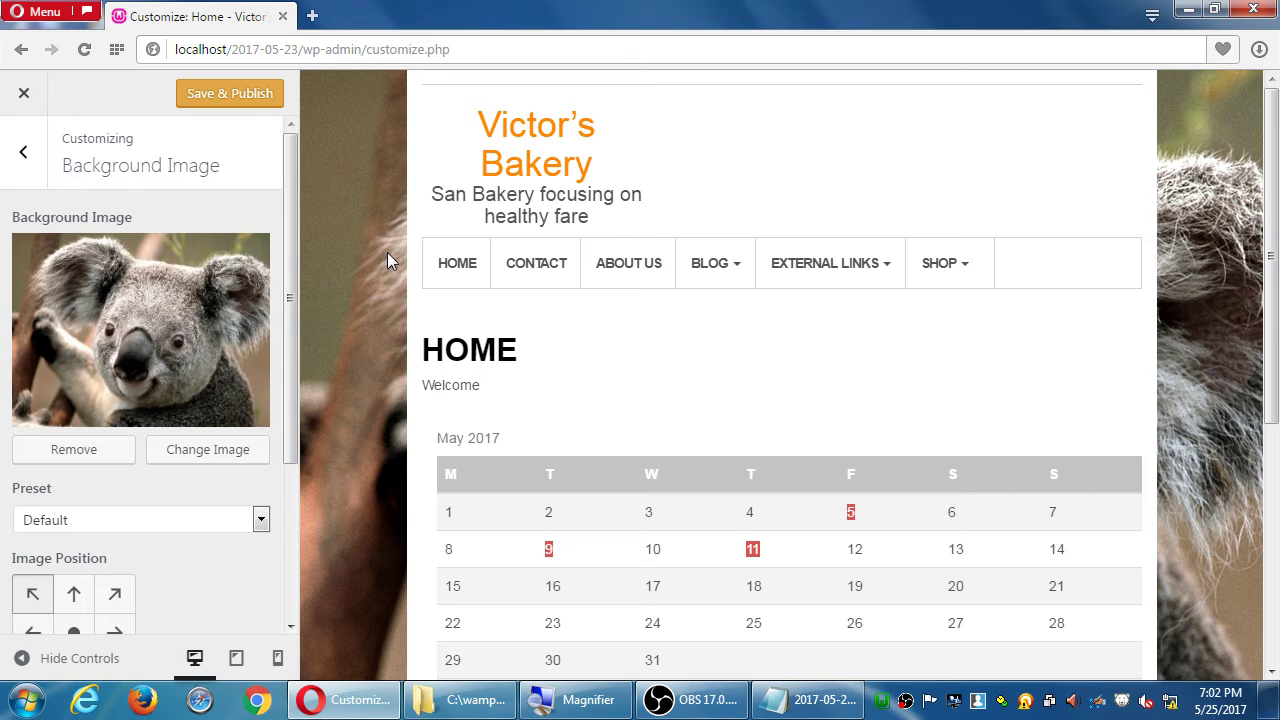
Set the background image preset to Fill Screen, publish the change and leave the background image settings.
scroll(232, 358, down, 2)
scroll(232, 358, down, 1)
click(190, 343)
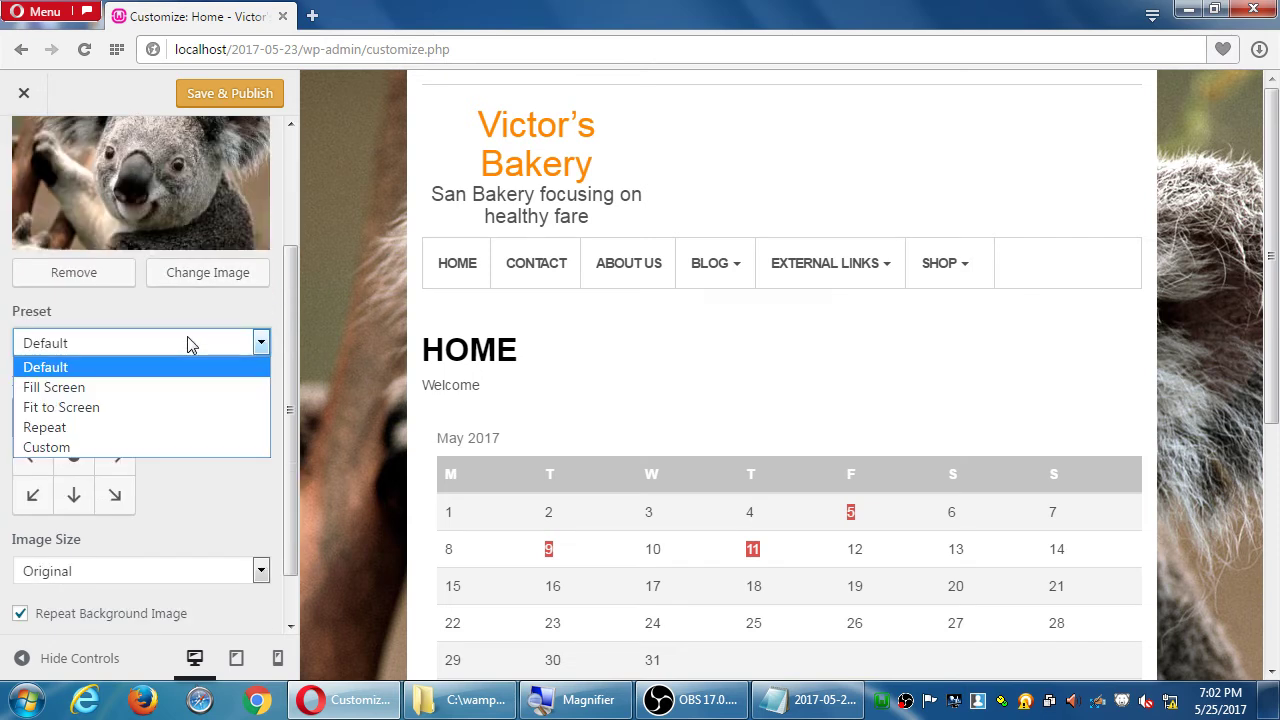
click(166, 386)
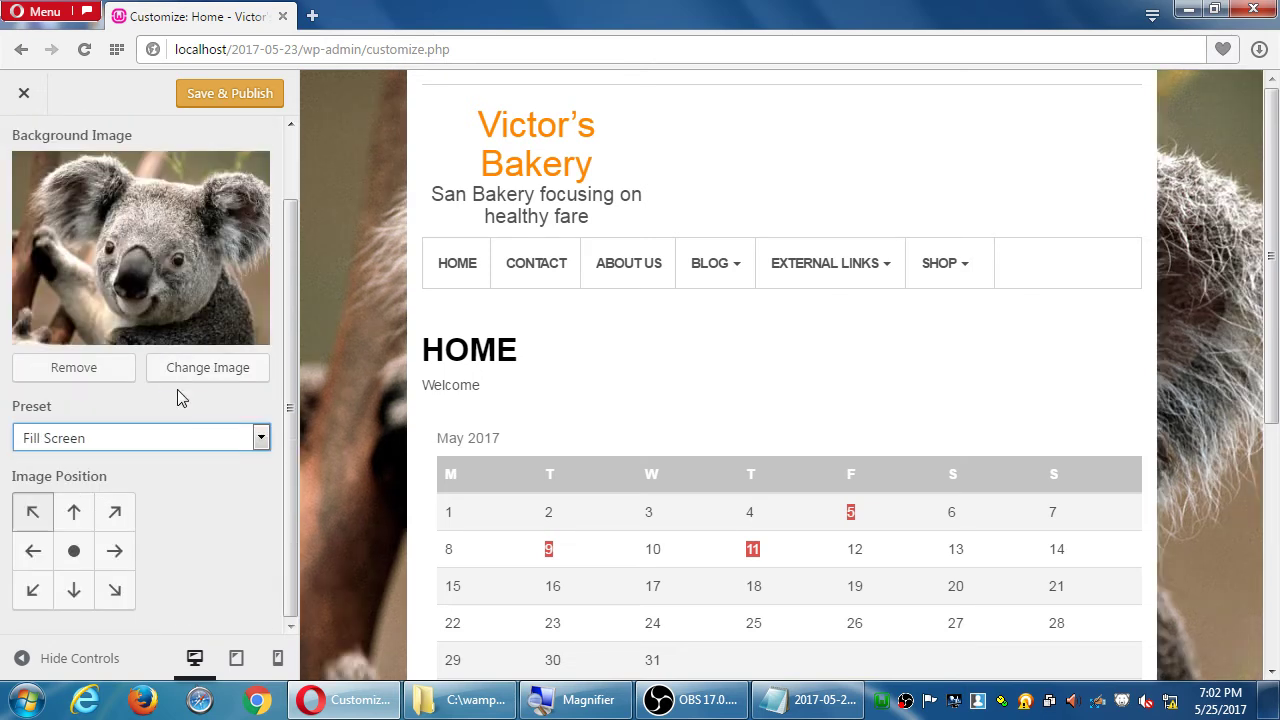
scroll(167, 515, up, 2)
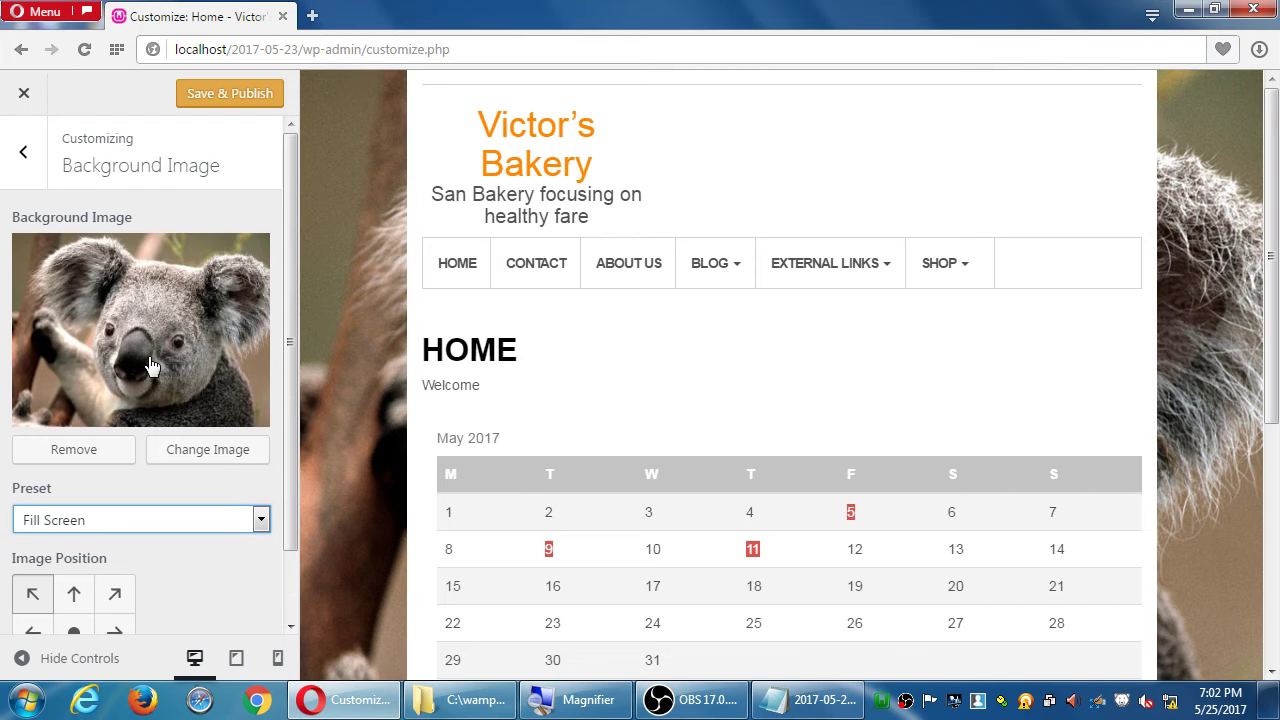
click(229, 97)
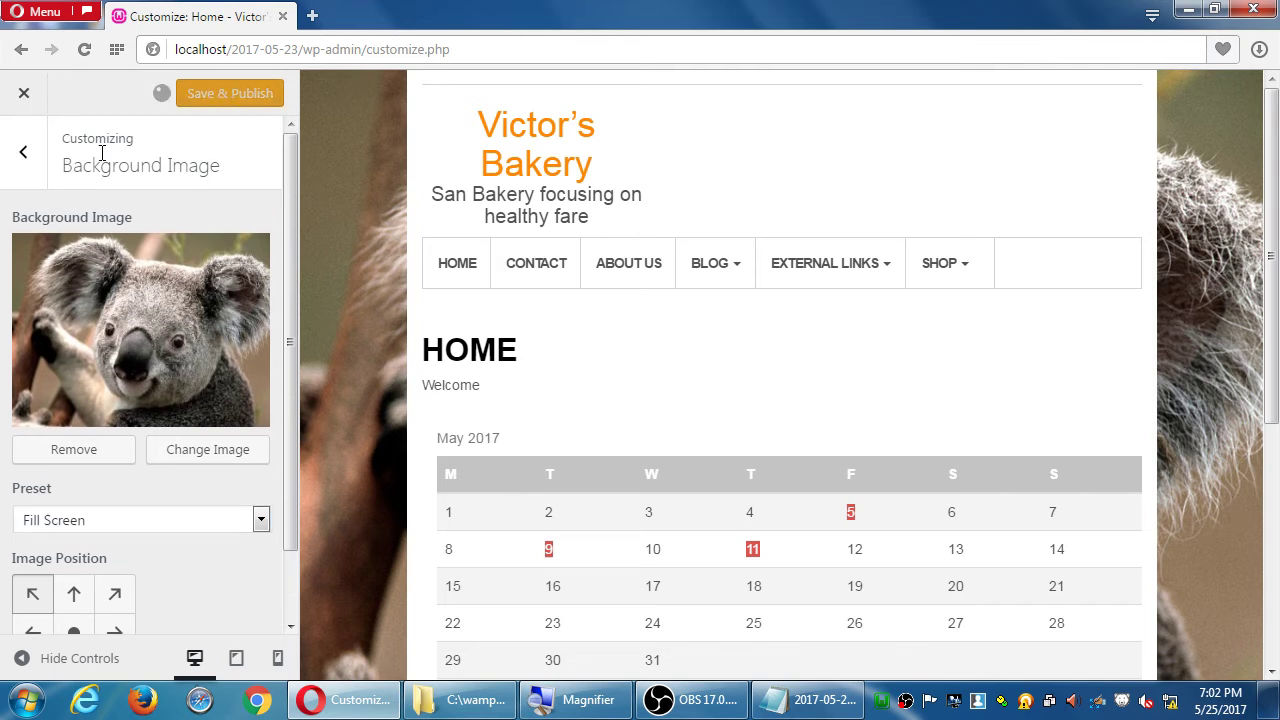
click(36, 158)
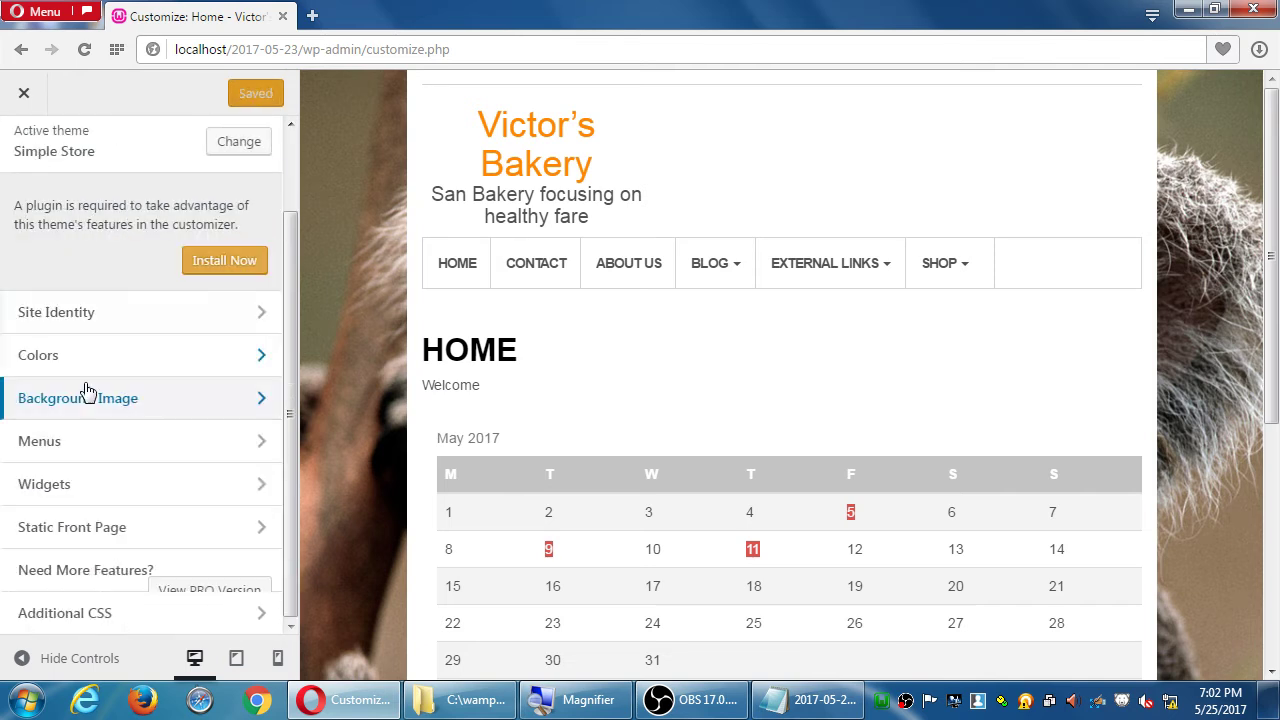
Remove both Calendar widgets from the Right Sidebar widget area and return to the customizer's section overview.
click(106, 492)
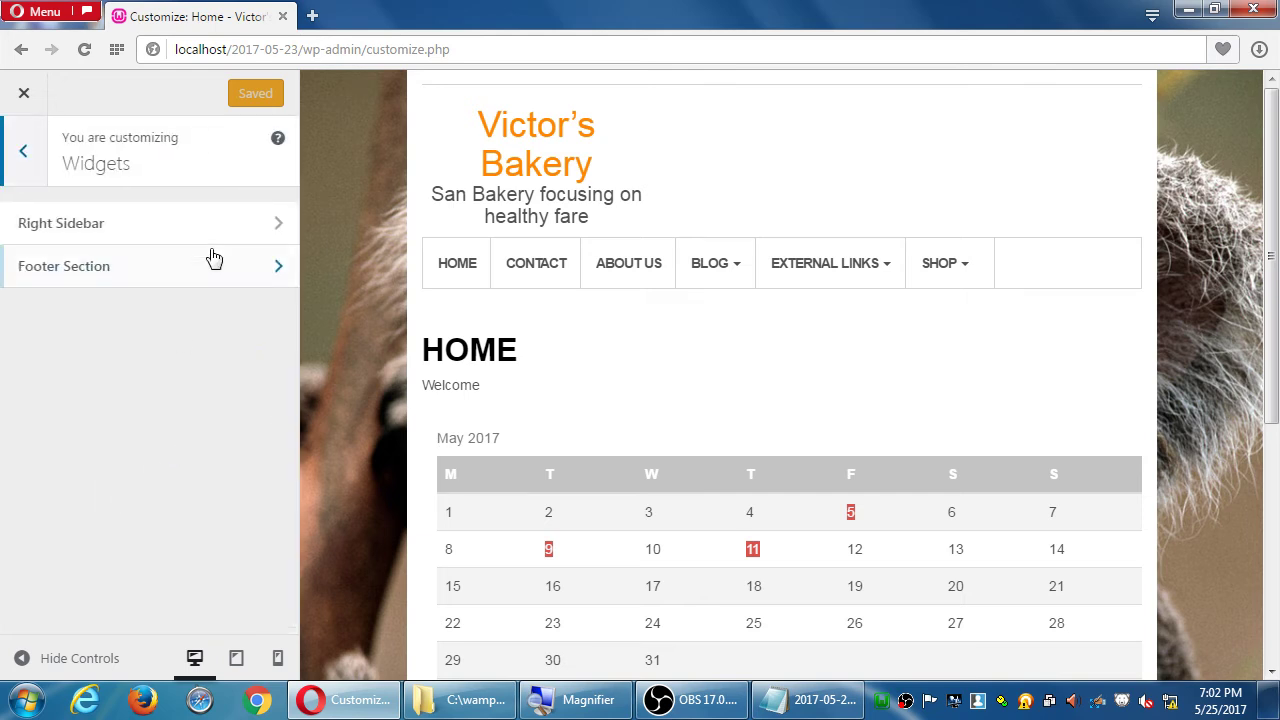
click(165, 280)
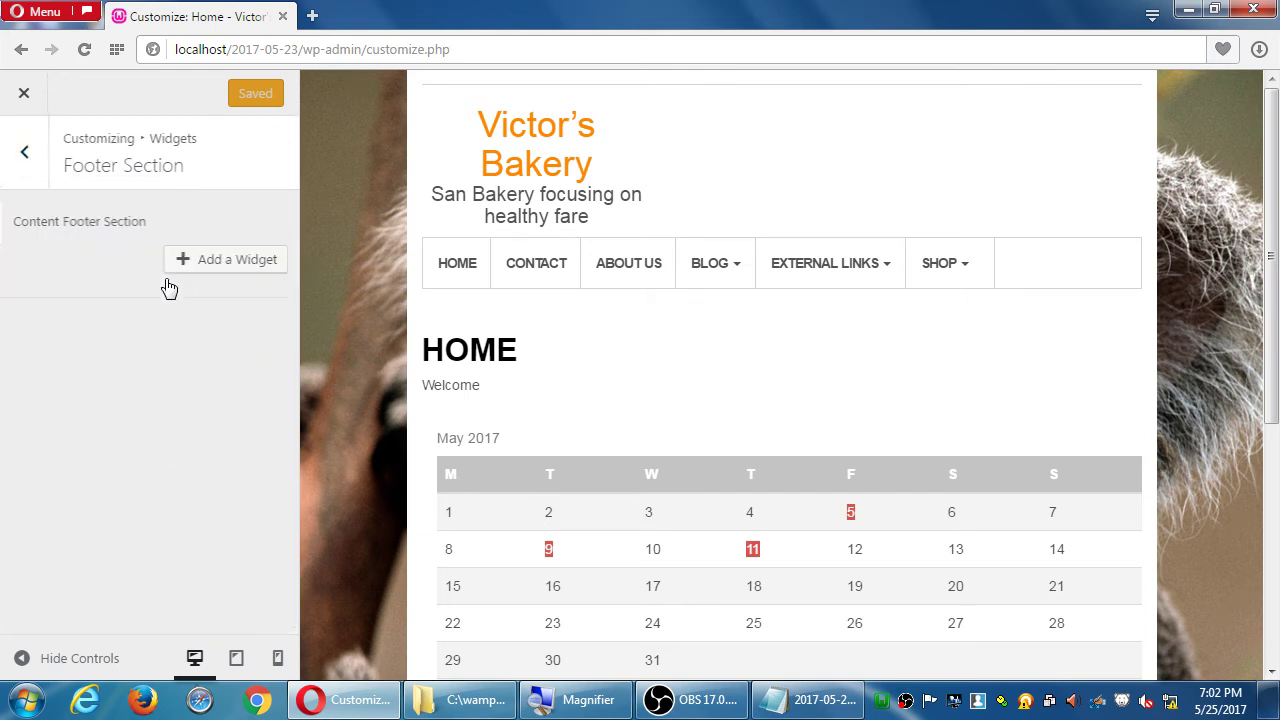
click(30, 158)
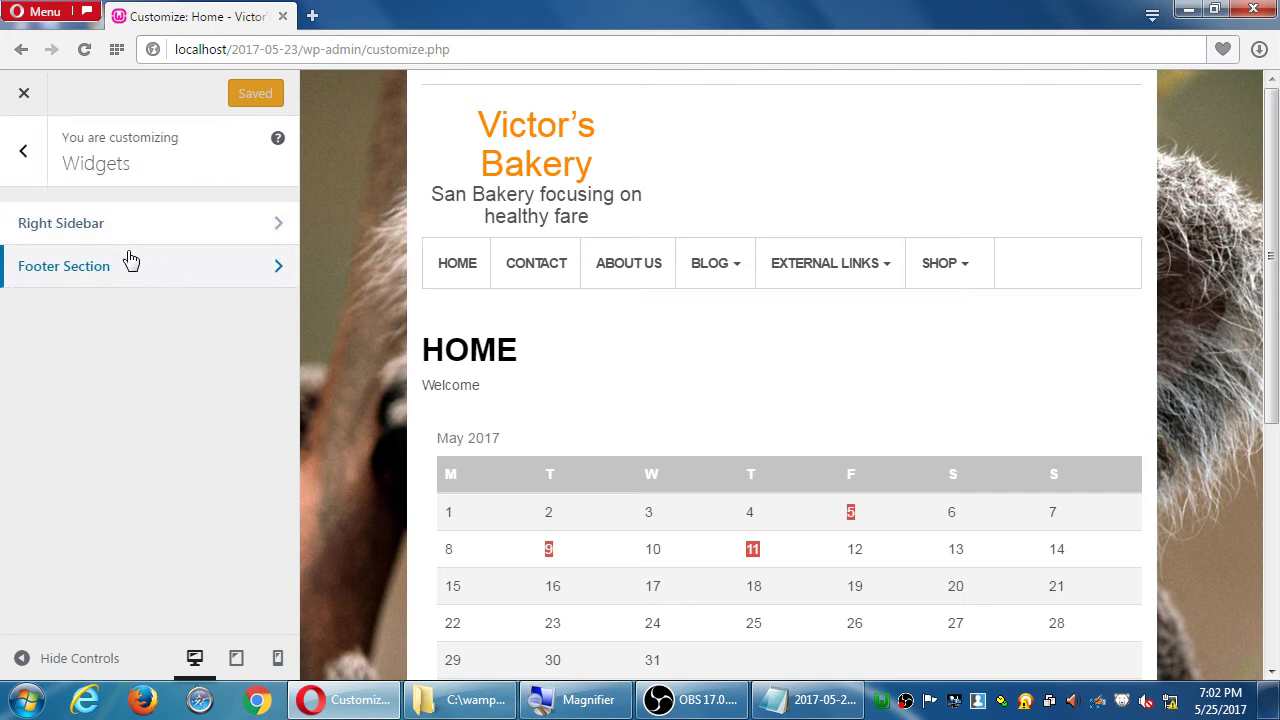
click(128, 220)
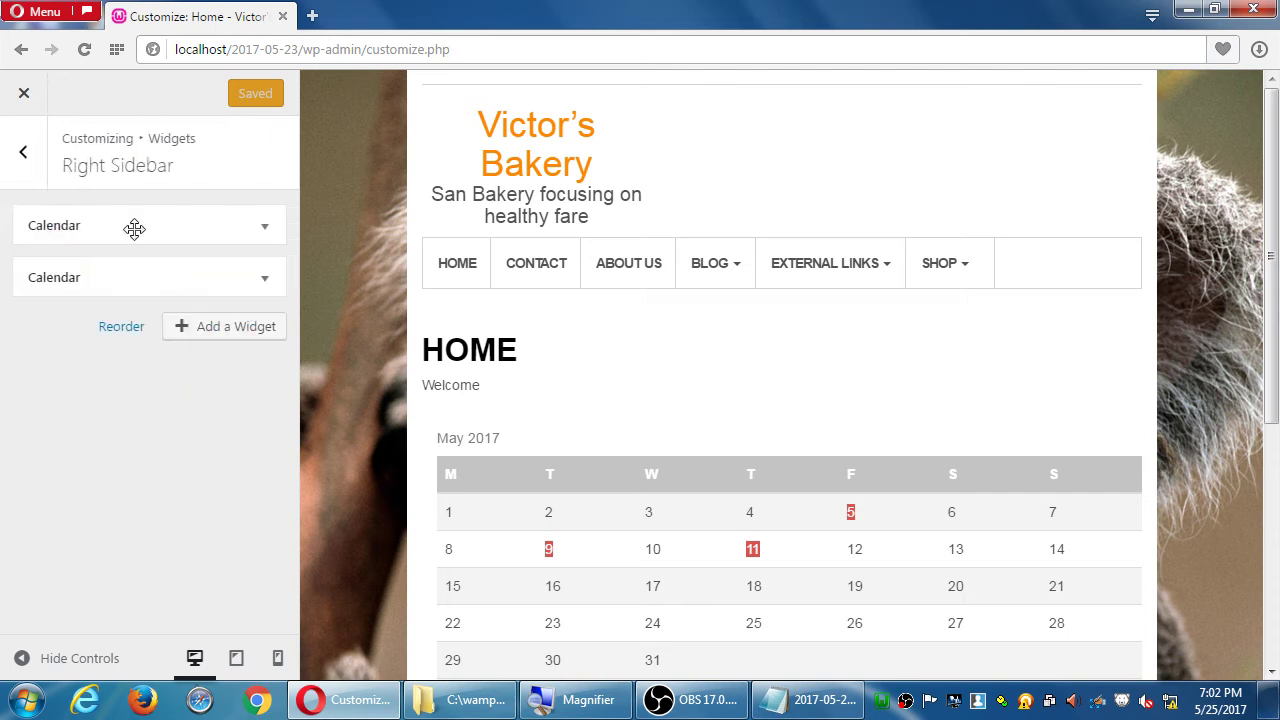
click(267, 281)
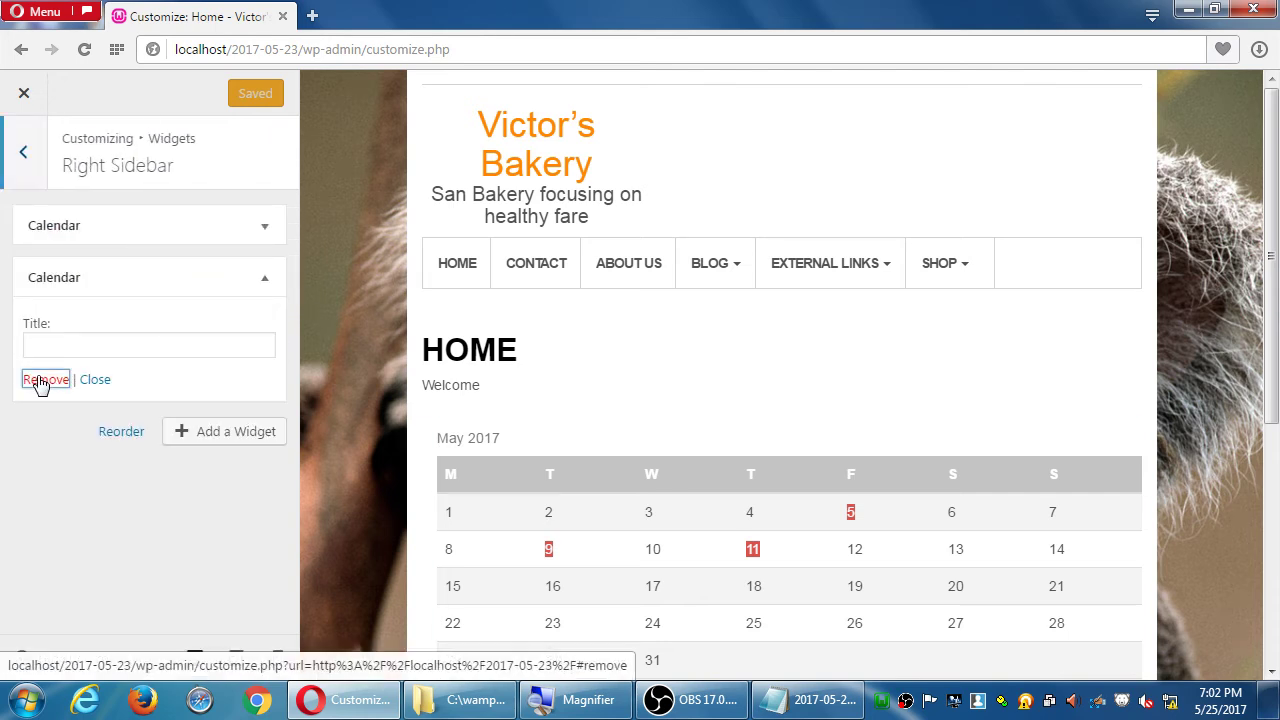
click(42, 379)
click(265, 228)
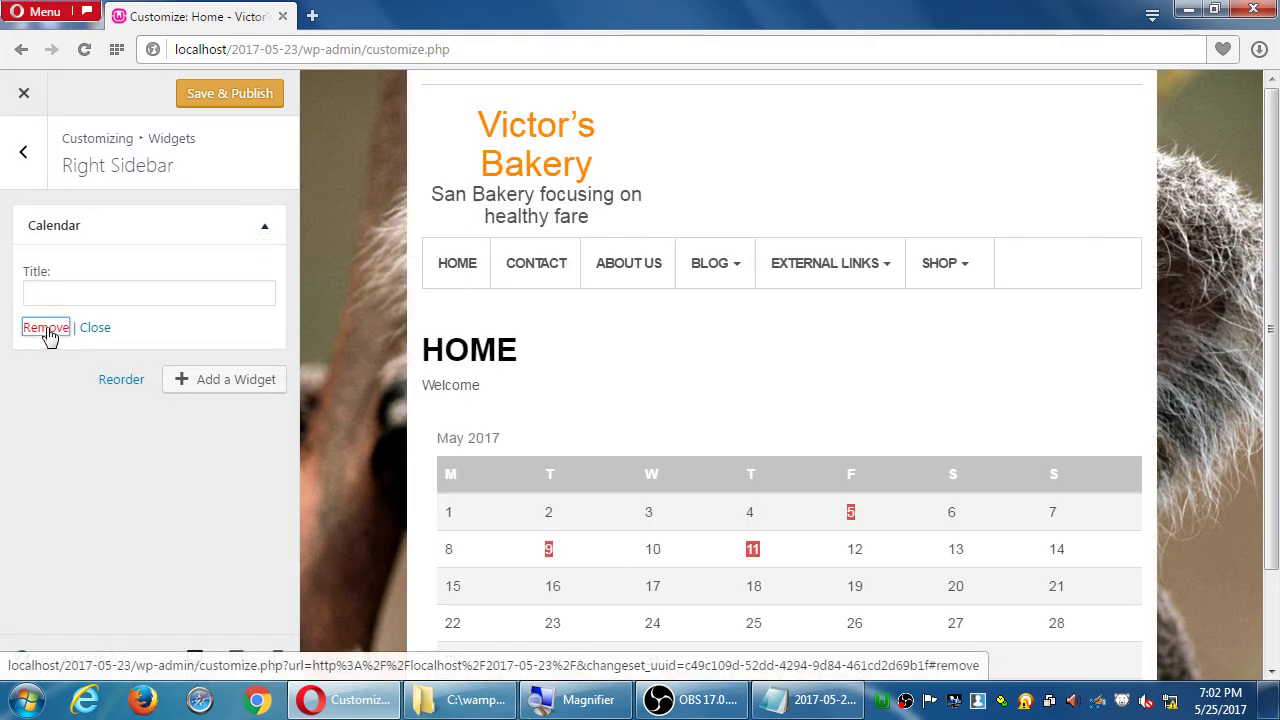
click(44, 336)
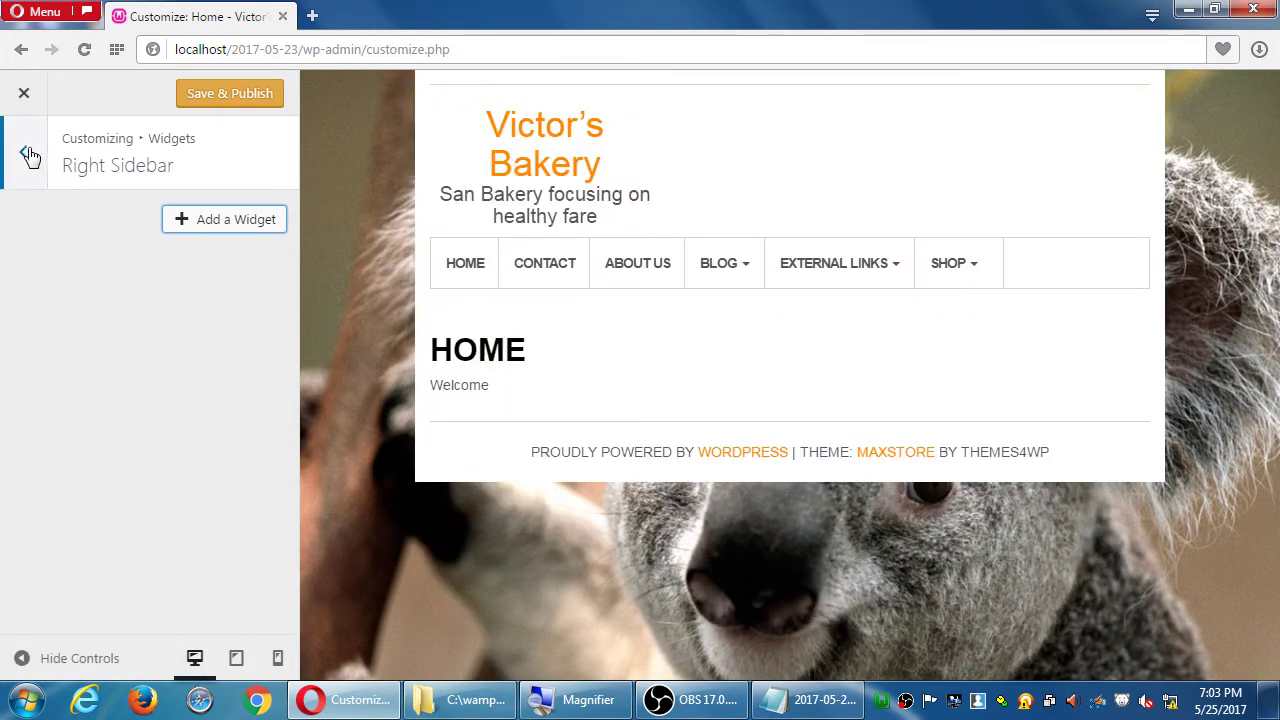
click(22, 152)
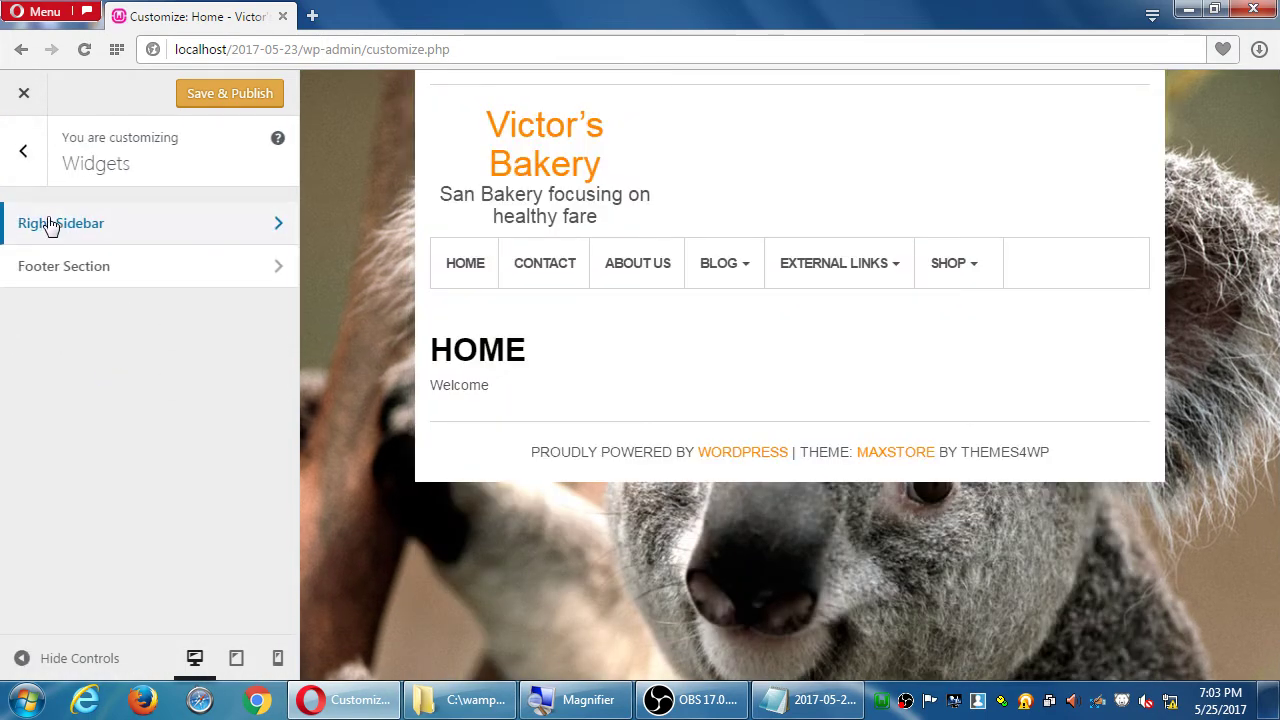
click(17, 147)
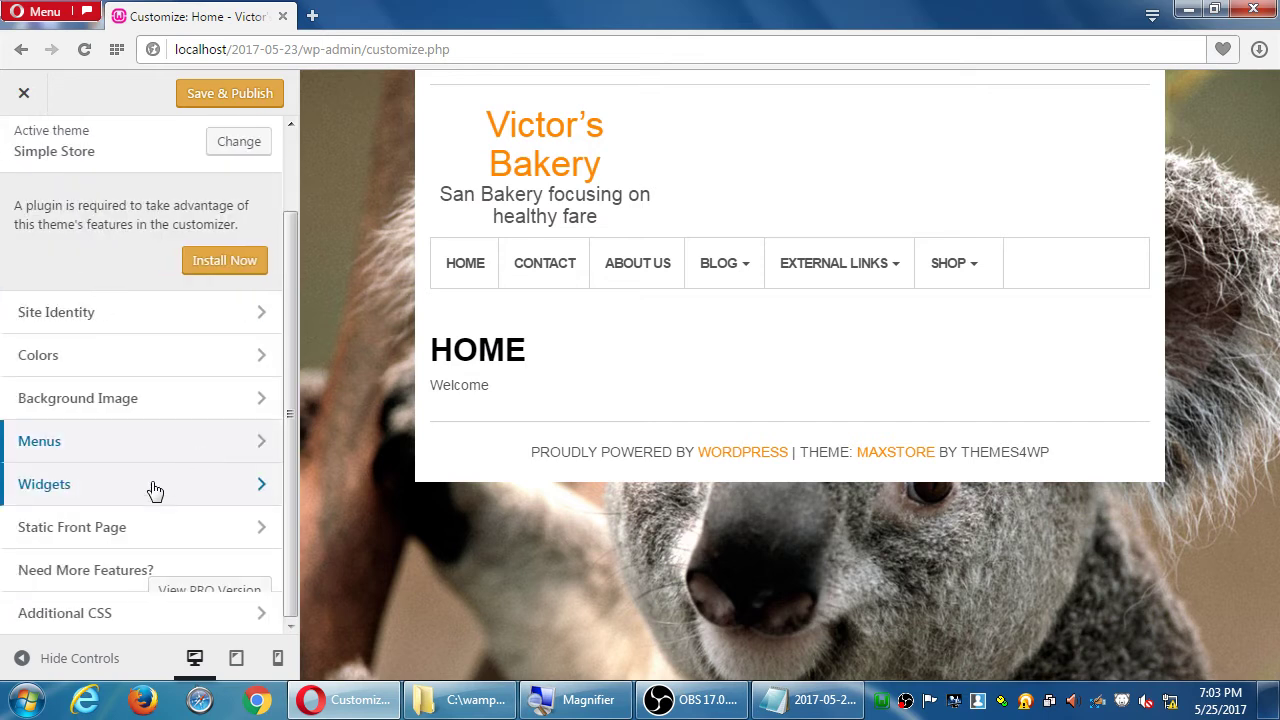
Review the Static Front Page settings and return to the customizer's section overview.
click(155, 533)
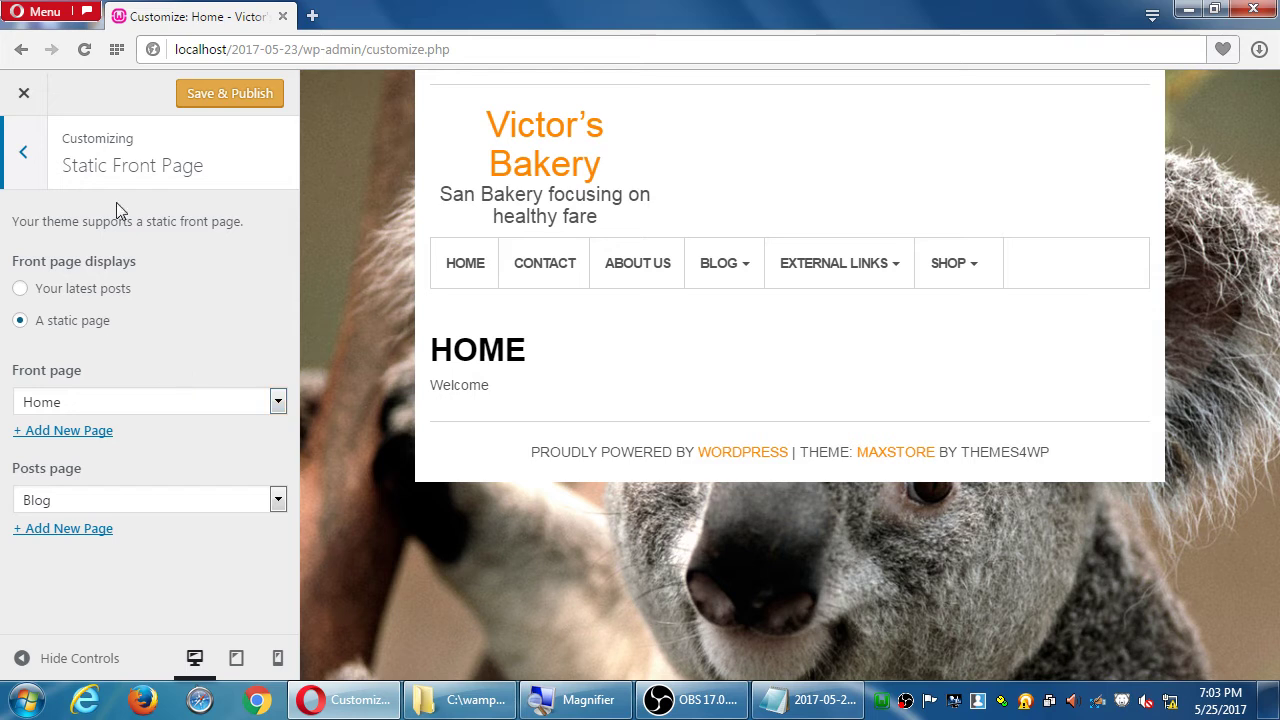
click(38, 158)
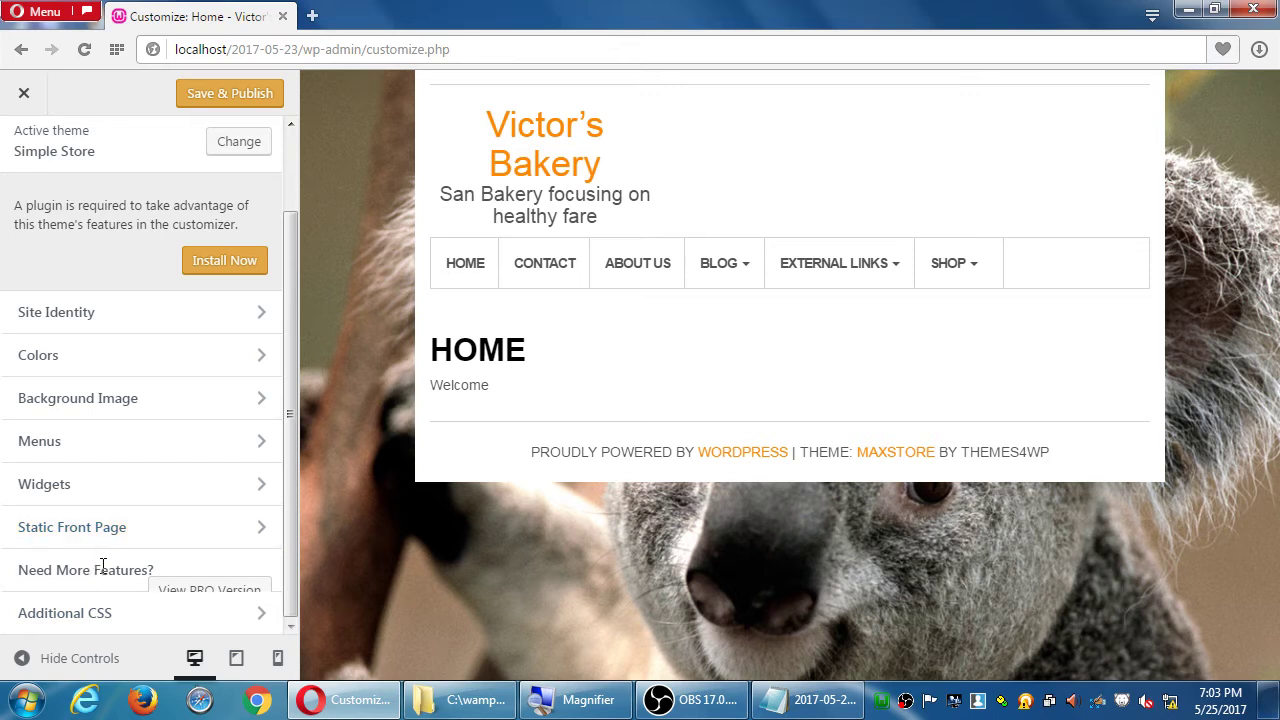
drag(288, 457, 286, 607)
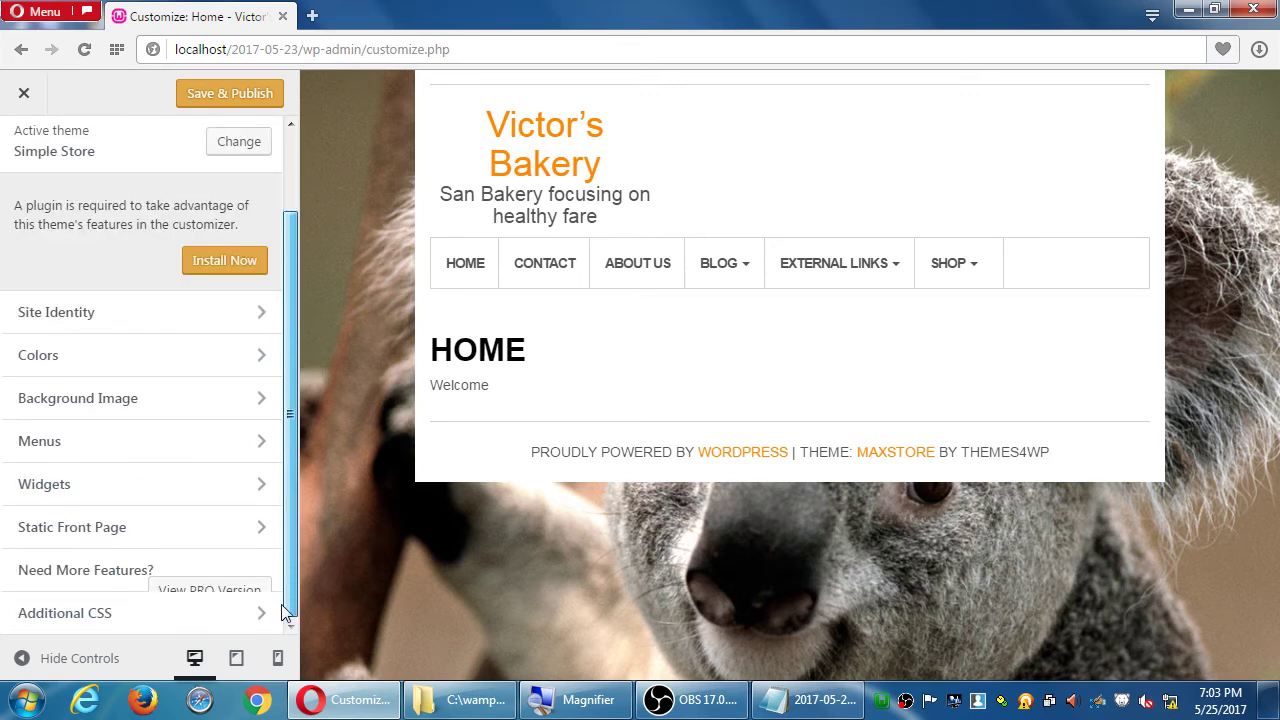
Open the theme's PRO version product page from the customizer and look over its price and details.
click(200, 589)
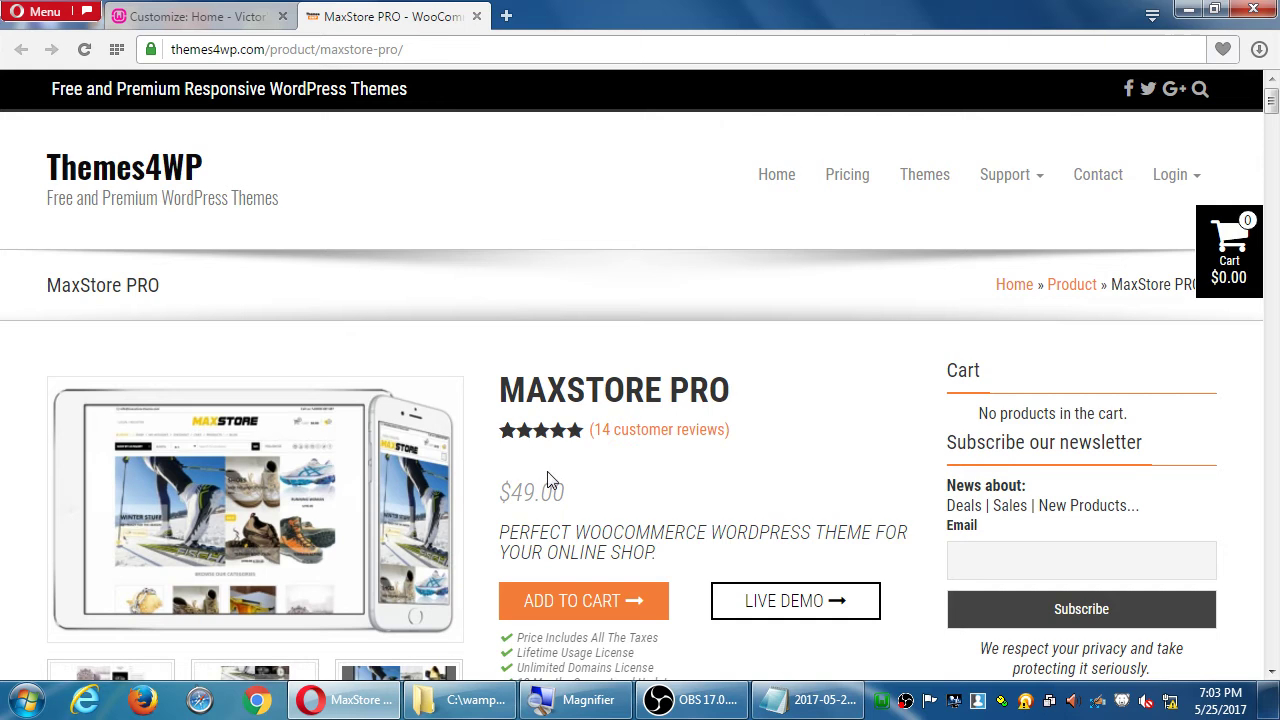
scroll(566, 434, down, 3)
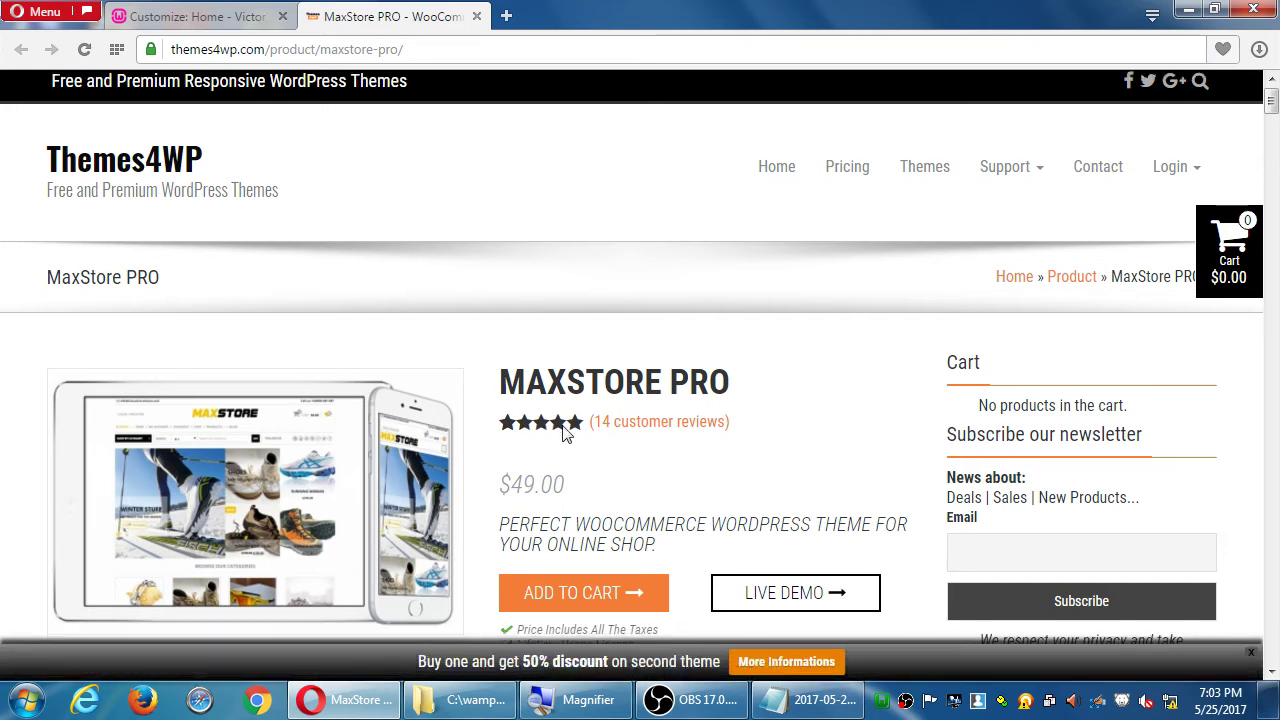
scroll(569, 416, down, 8)
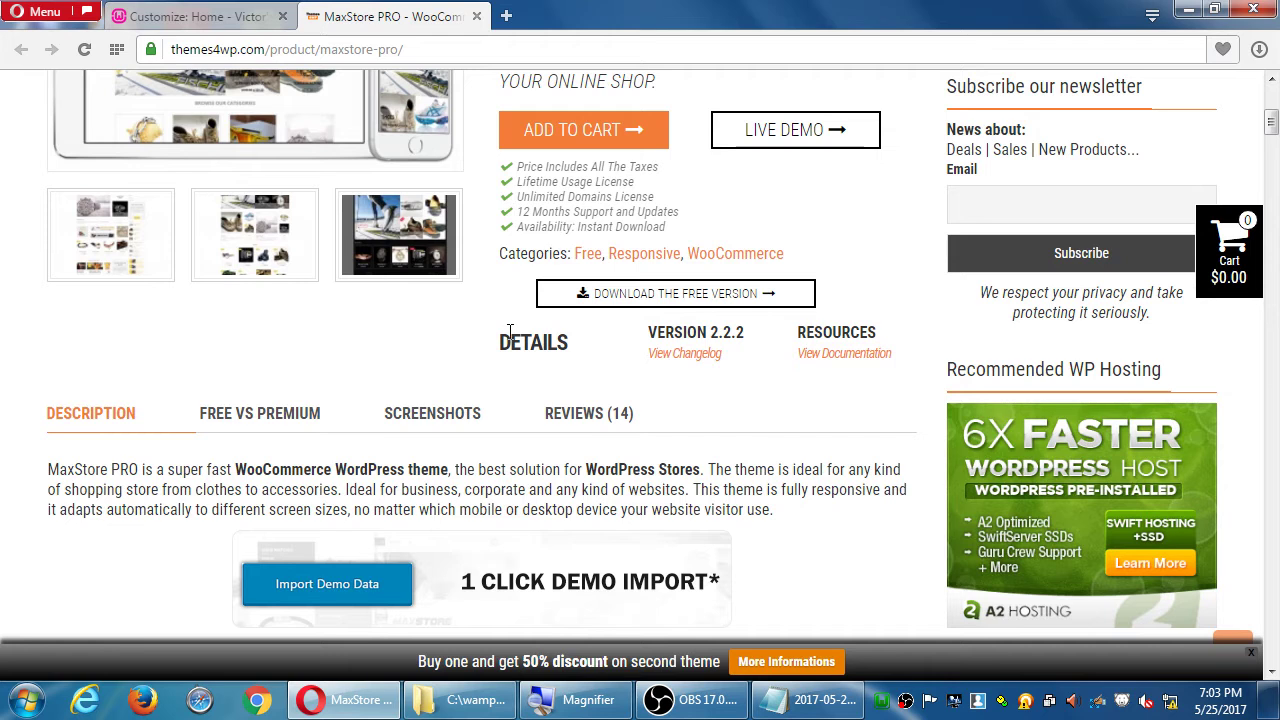
scroll(510, 333, down, 3)
Examine the Free vs Premium comparison table for MaxStore and MaxStore PRO, feature by feature down to updates and support.
click(262, 291)
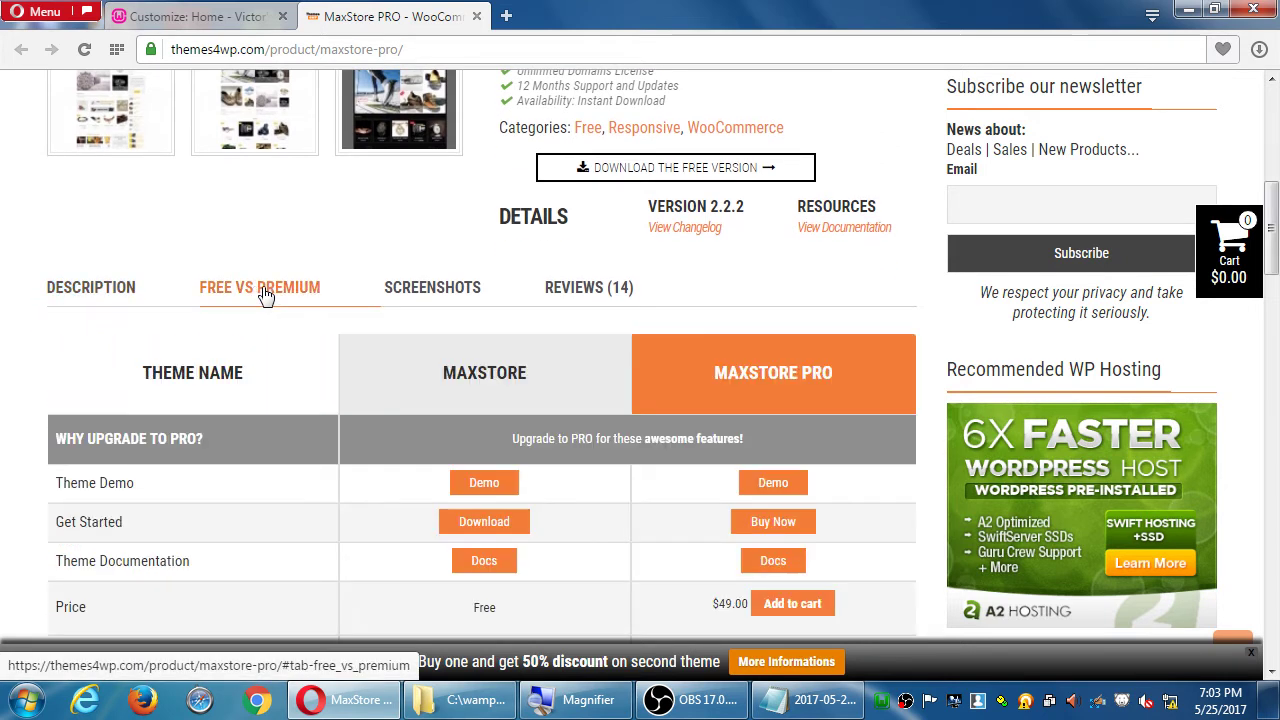
scroll(268, 294, down, 5)
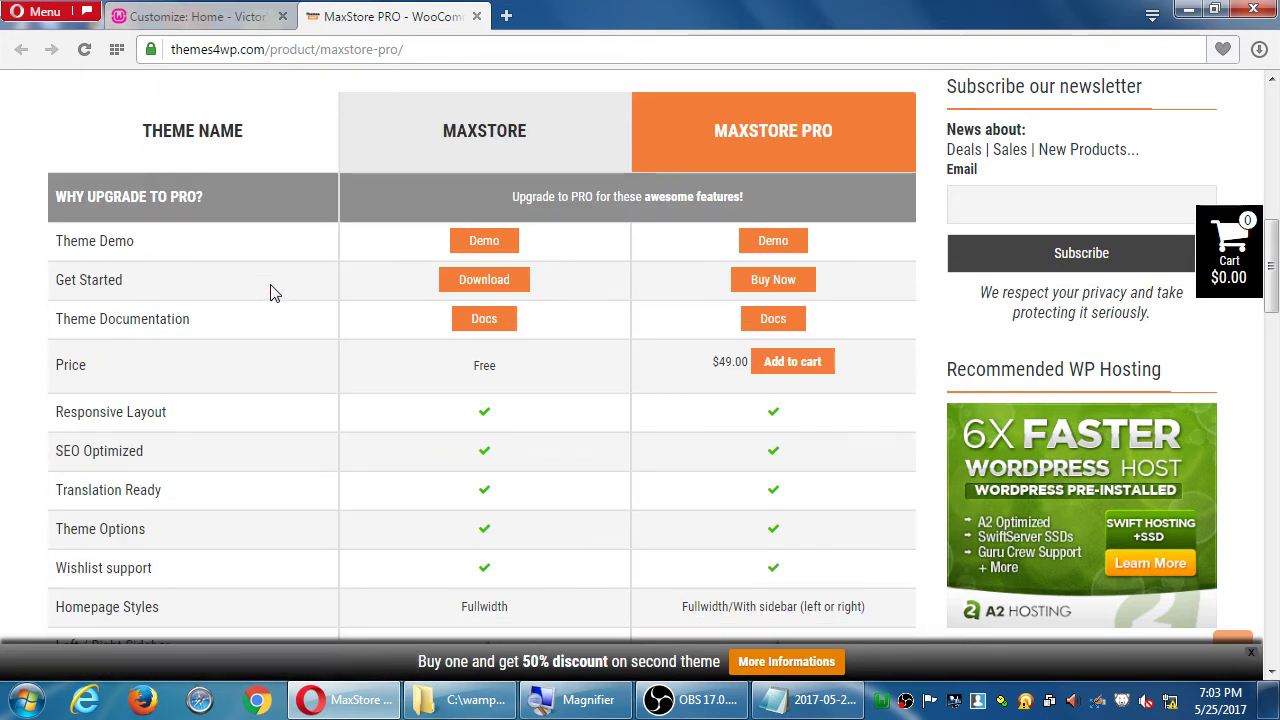
scroll(275, 292, down, 1)
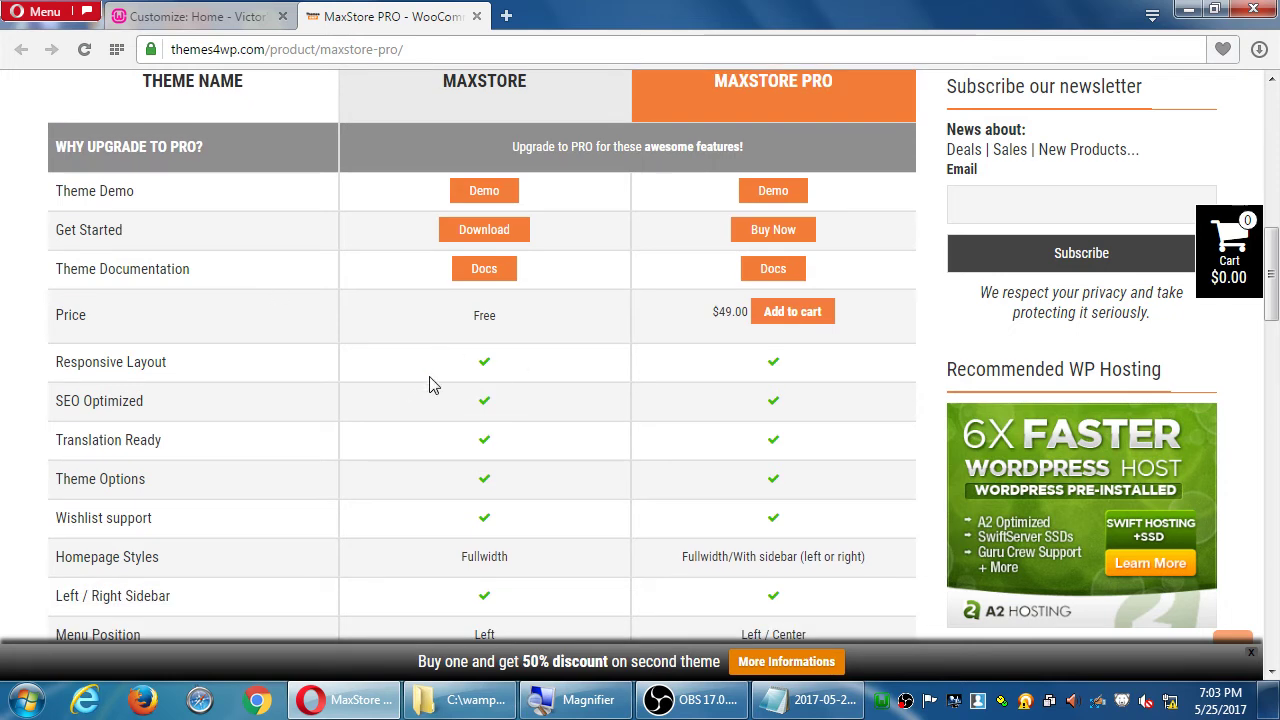
scroll(432, 385, down, 4)
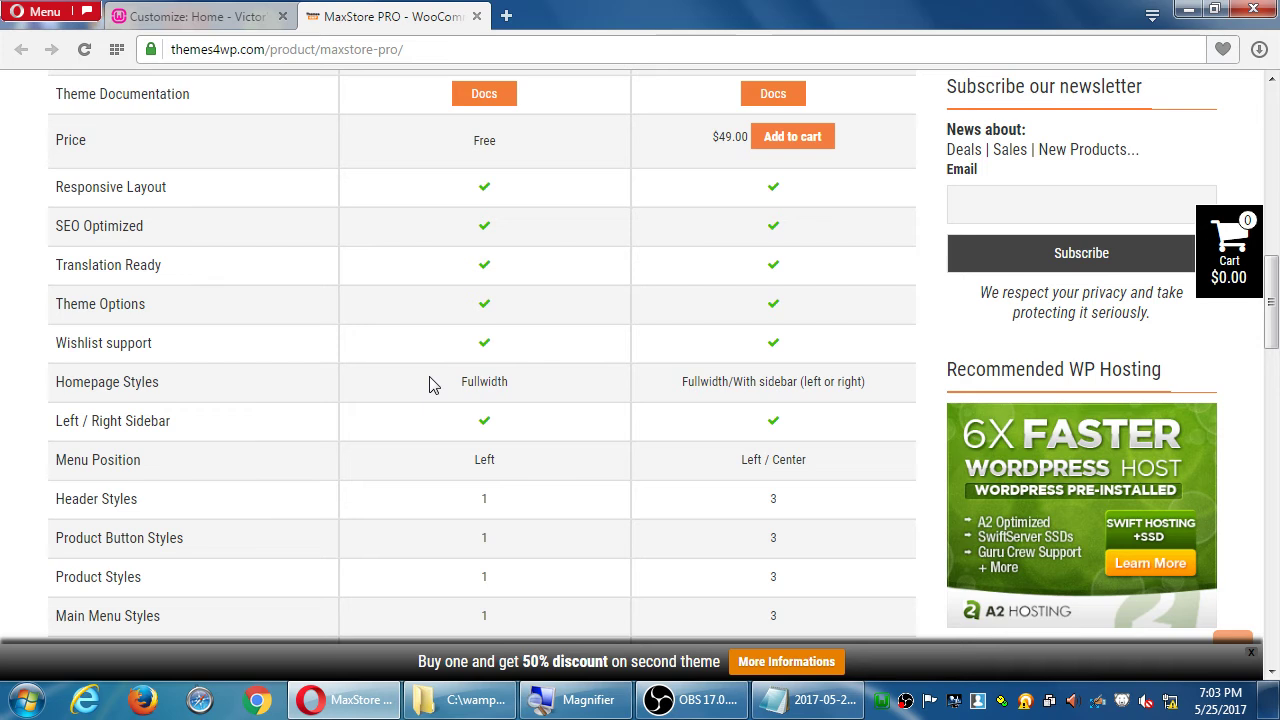
scroll(432, 385, down, 3)
drag(462, 372, 501, 367)
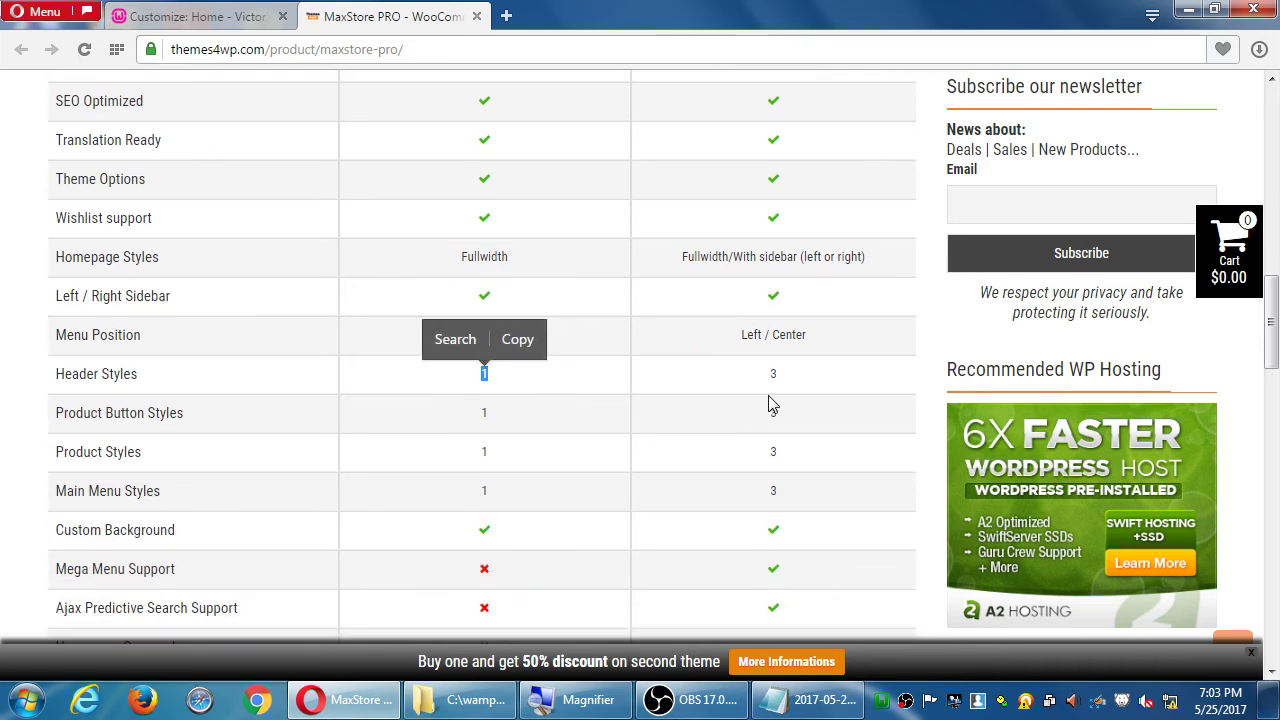
scroll(715, 410, down, 1)
scroll(571, 434, down, 4)
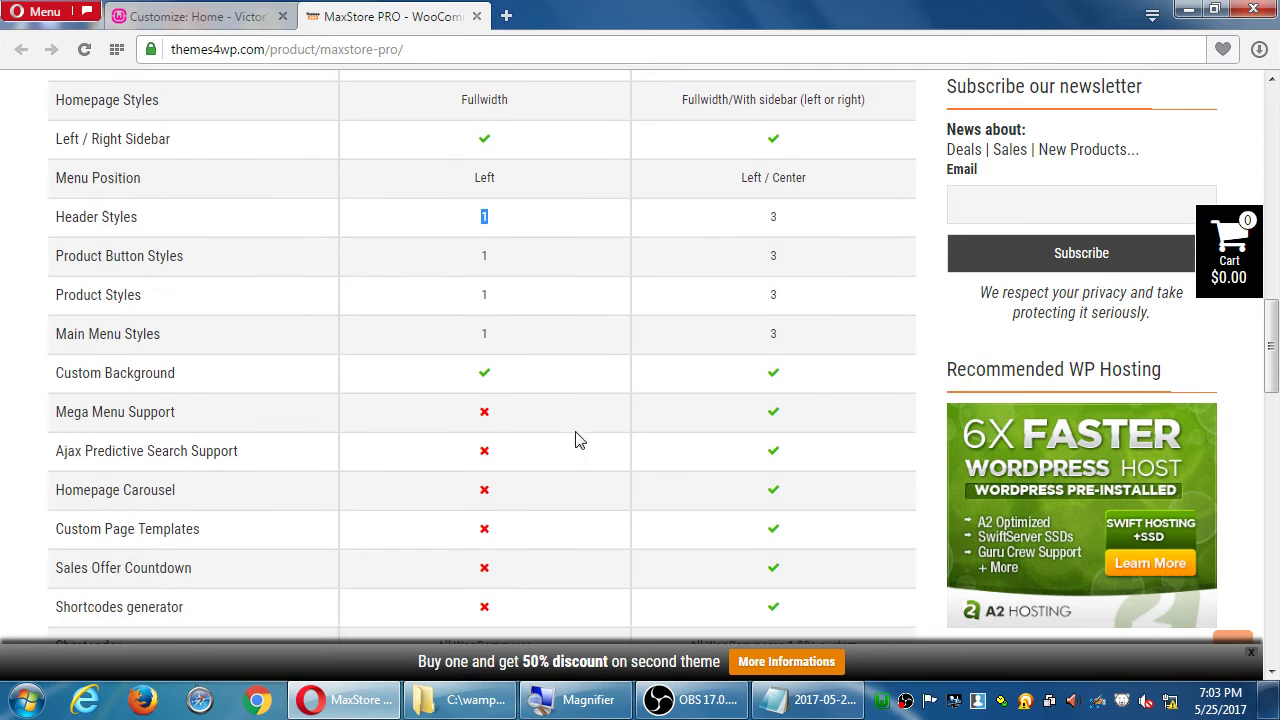
scroll(578, 438, down, 2)
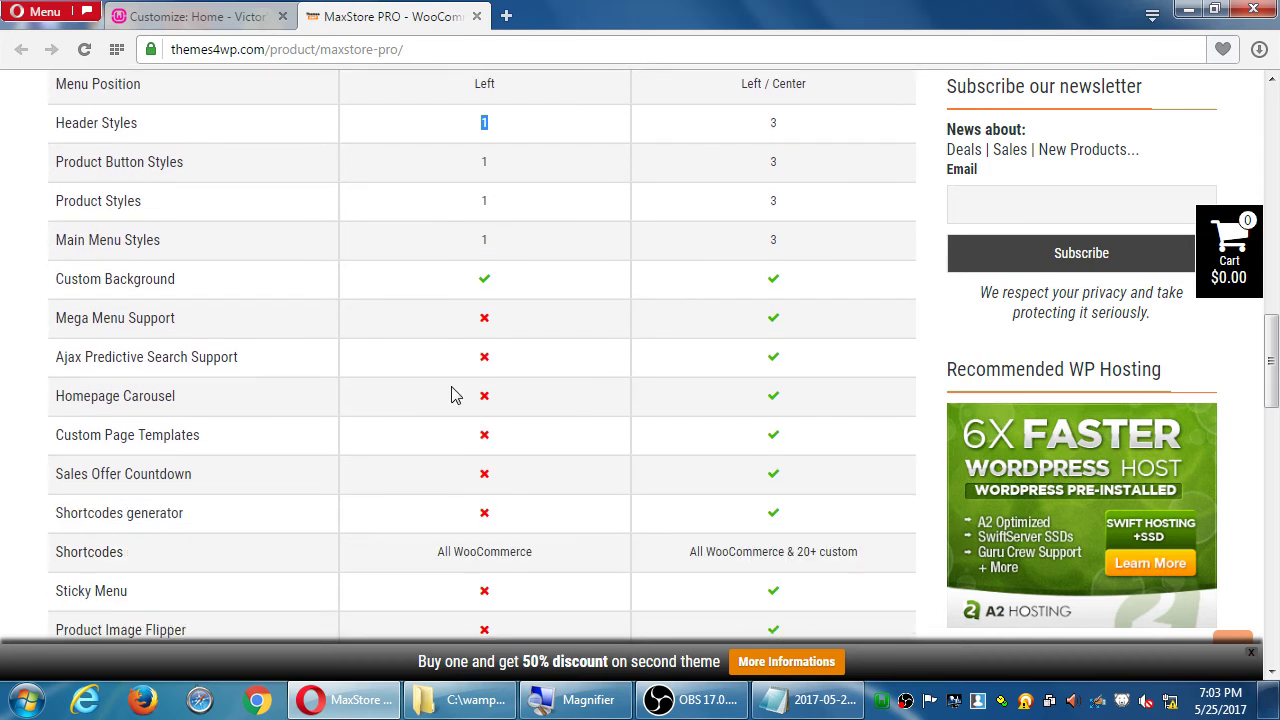
click(480, 398)
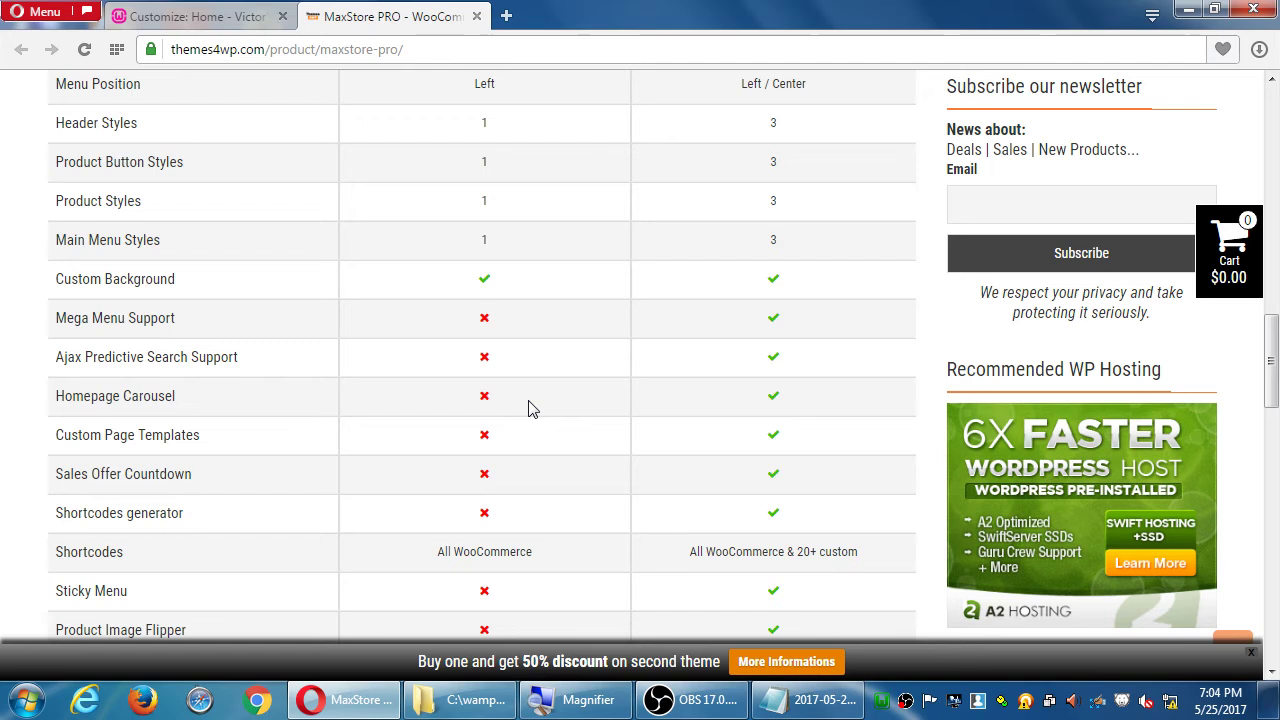
scroll(530, 408, down, 2)
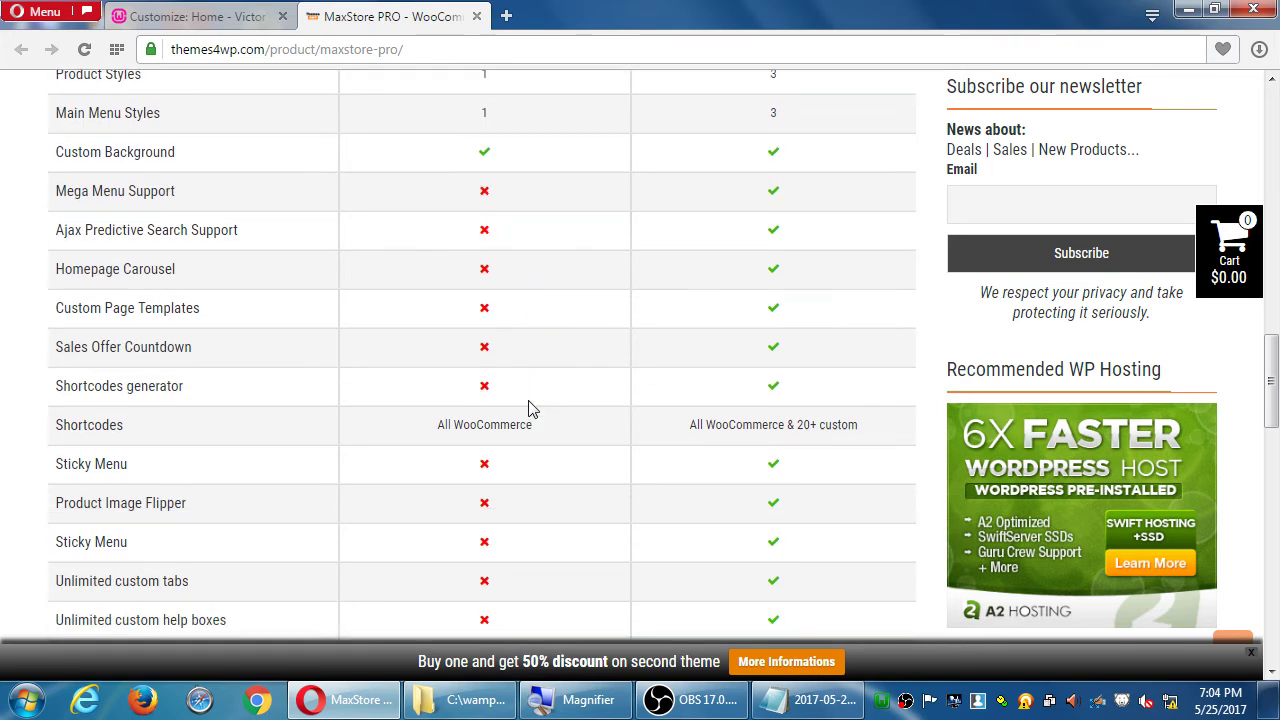
scroll(530, 408, down, 3)
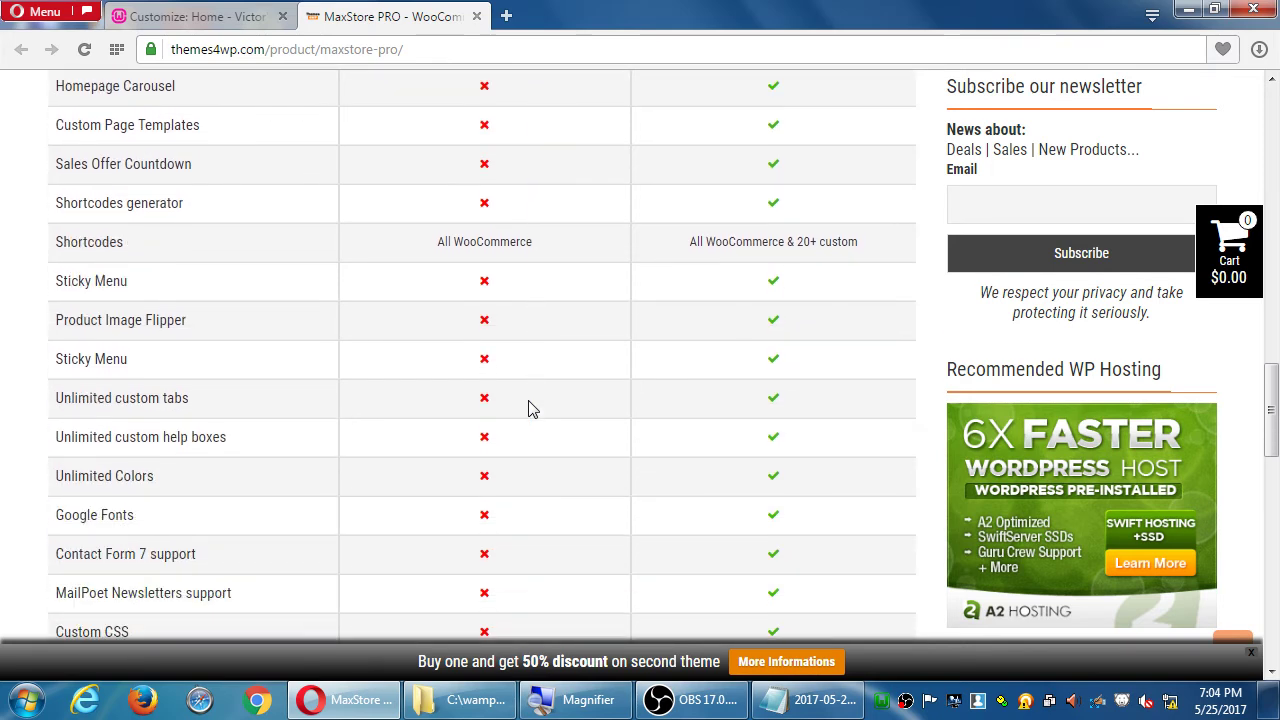
scroll(530, 408, down, 2)
scroll(530, 408, down, 1)
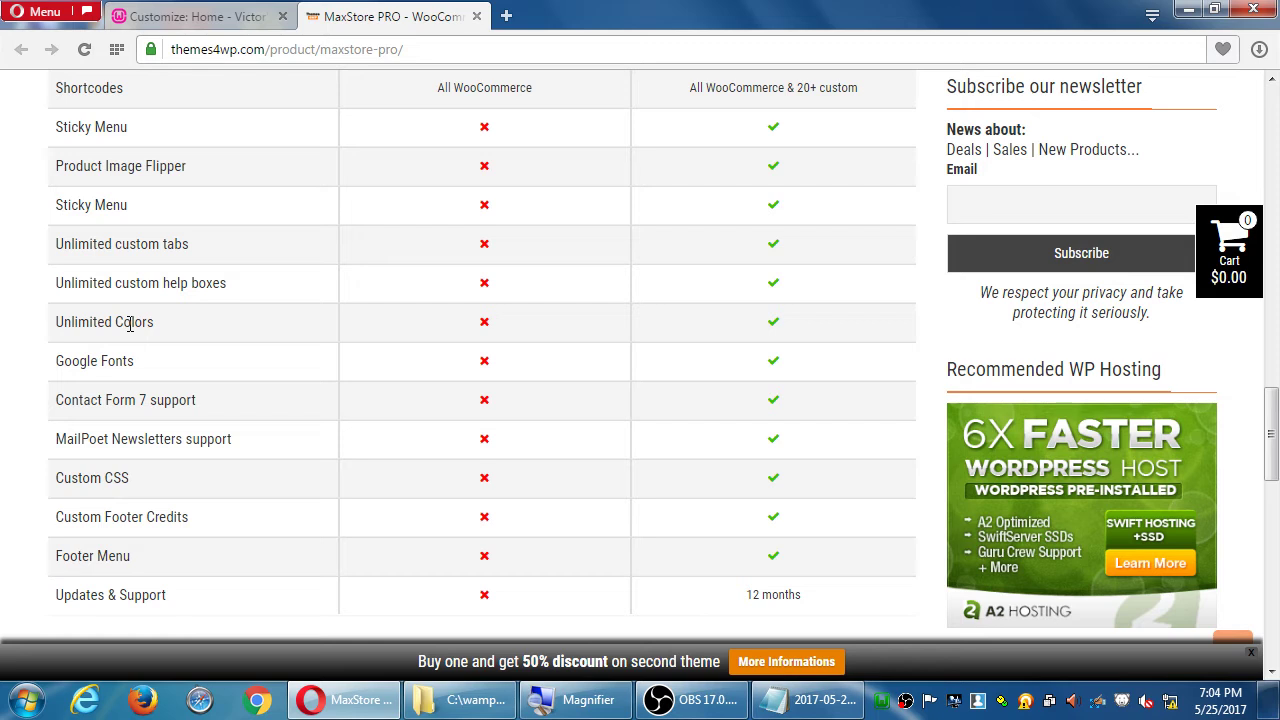
scroll(392, 589, down, 2)
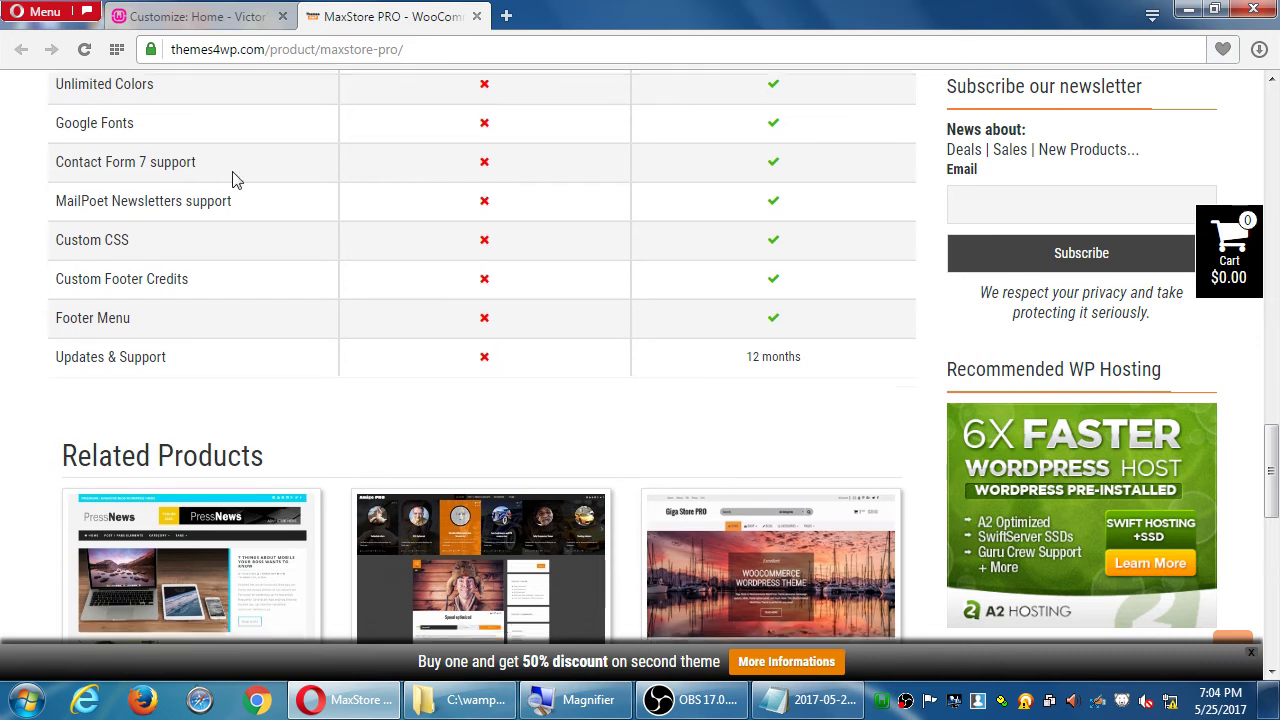
scroll(234, 177, down, 5)
Open the Themes4WP support documentation and look through the list of documents for the free MaxStore theme.
scroll(240, 180, up, 10)
scroll(246, 178, up, 10)
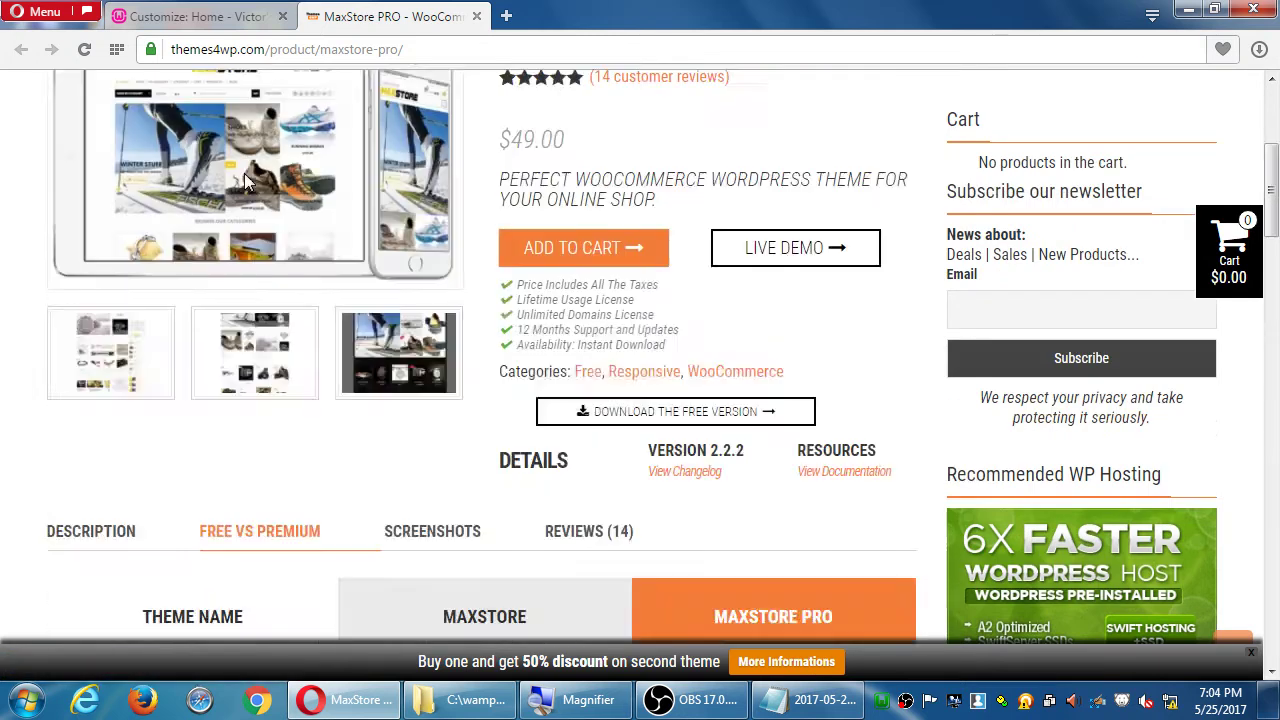
mouse_move(1022, 160)
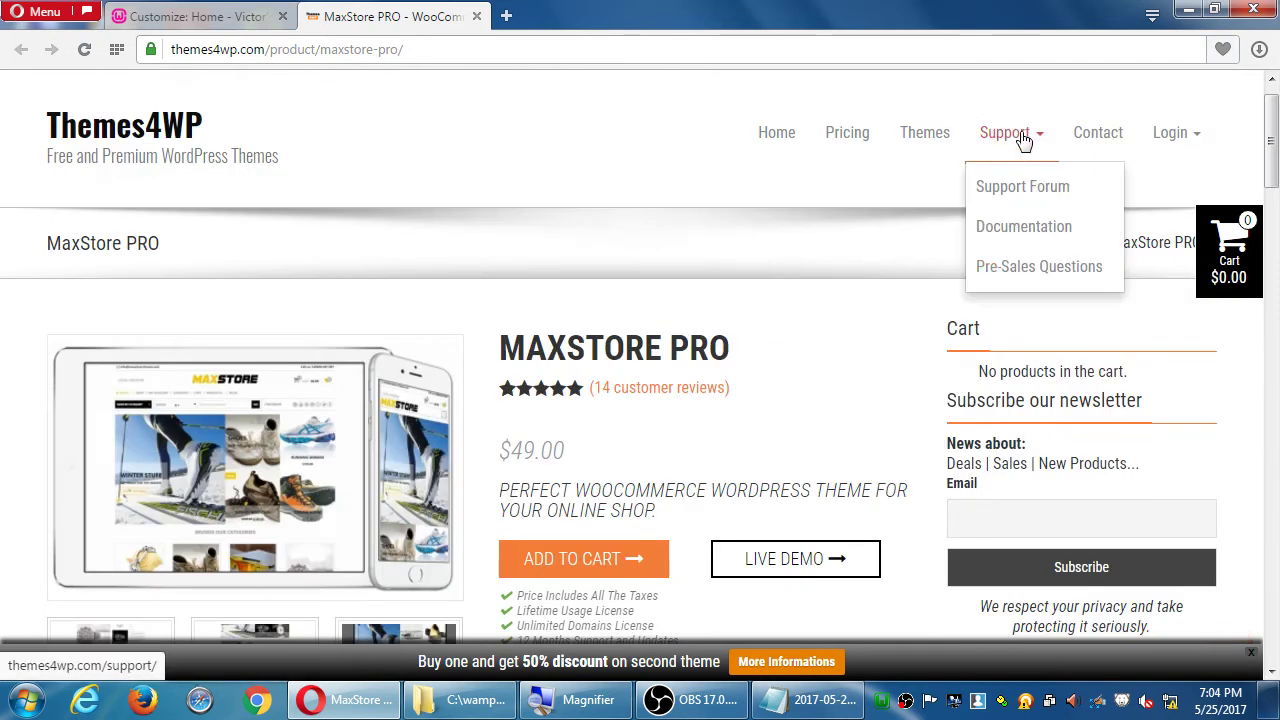
click(1030, 228)
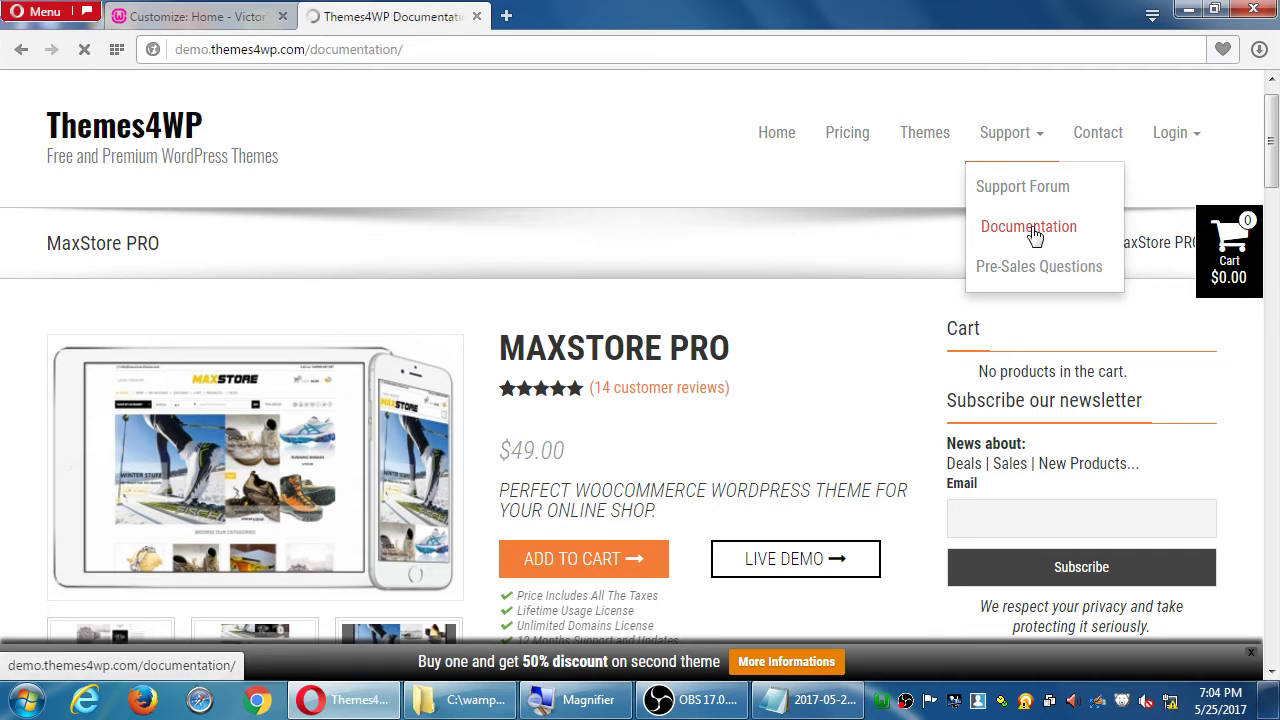
scroll(974, 280, down, 6)
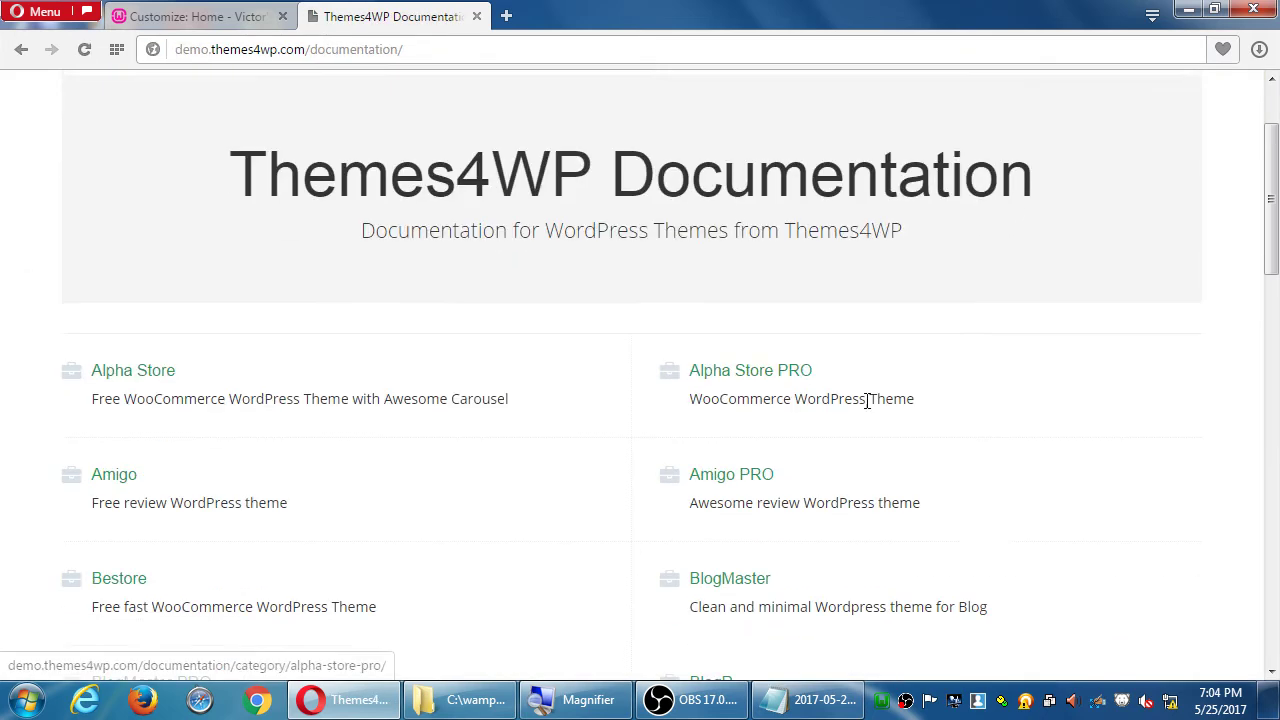
scroll(605, 428, down, 5)
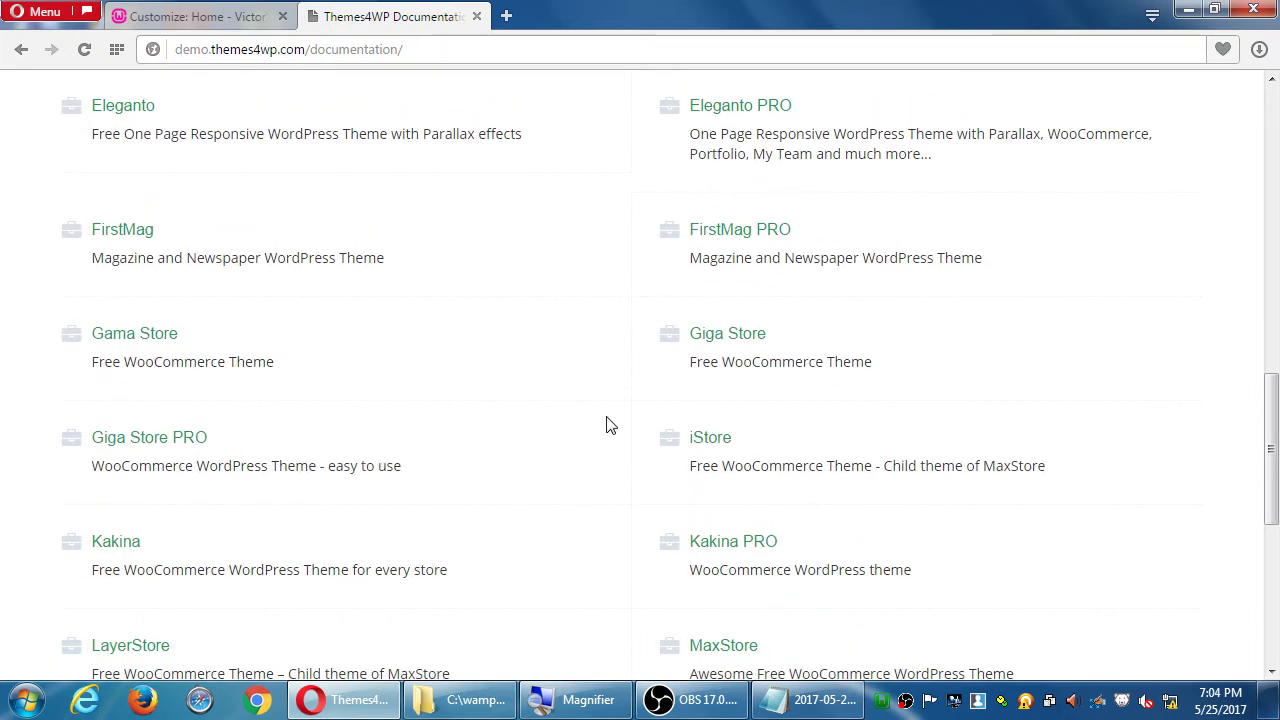
scroll(650, 445, down, 2)
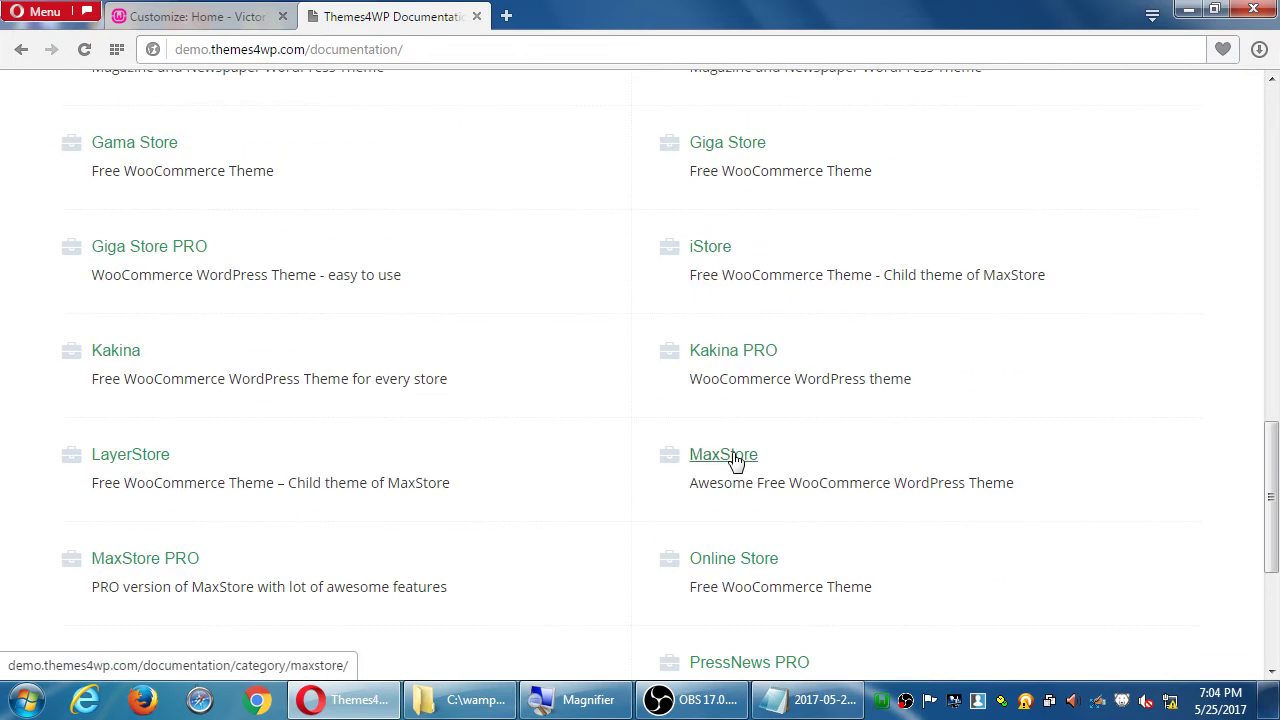
click(735, 459)
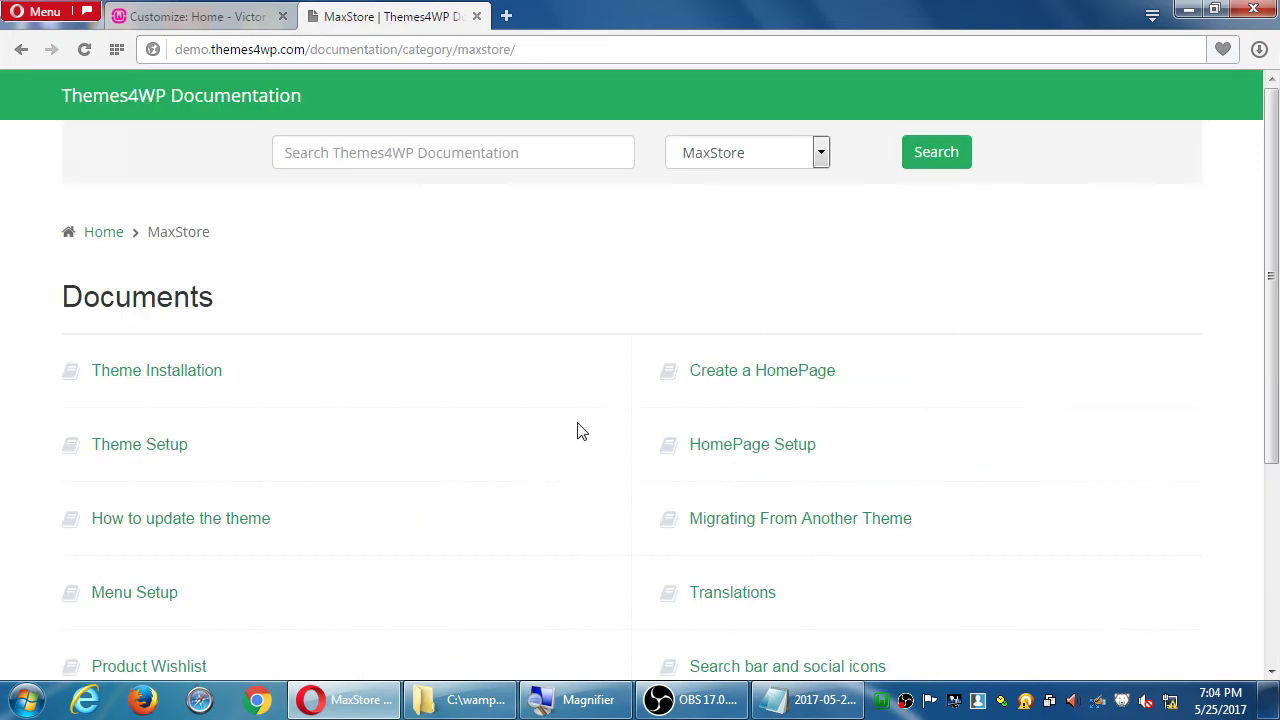
scroll(580, 428, down, 1)
scroll(590, 410, down, 1)
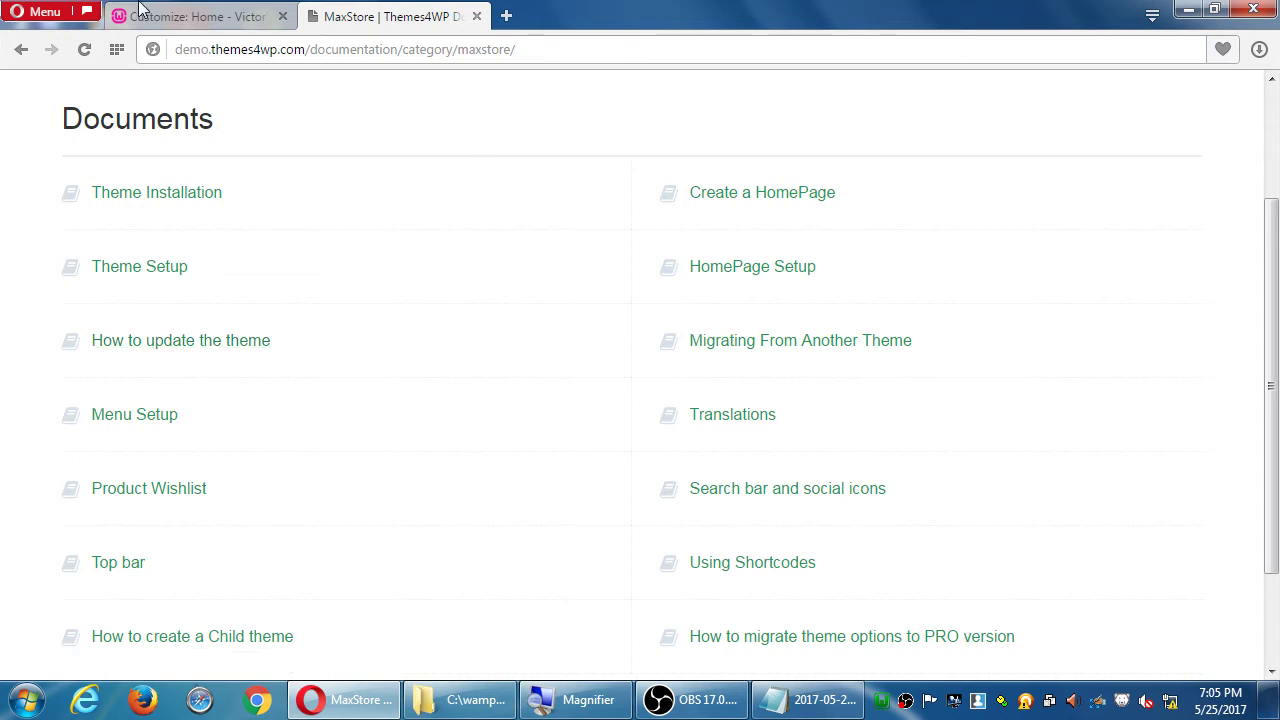
Return to the theme customizer and leave it without saving the changes, going back to the bakery's home page.
scroll(541, 205, up, 3)
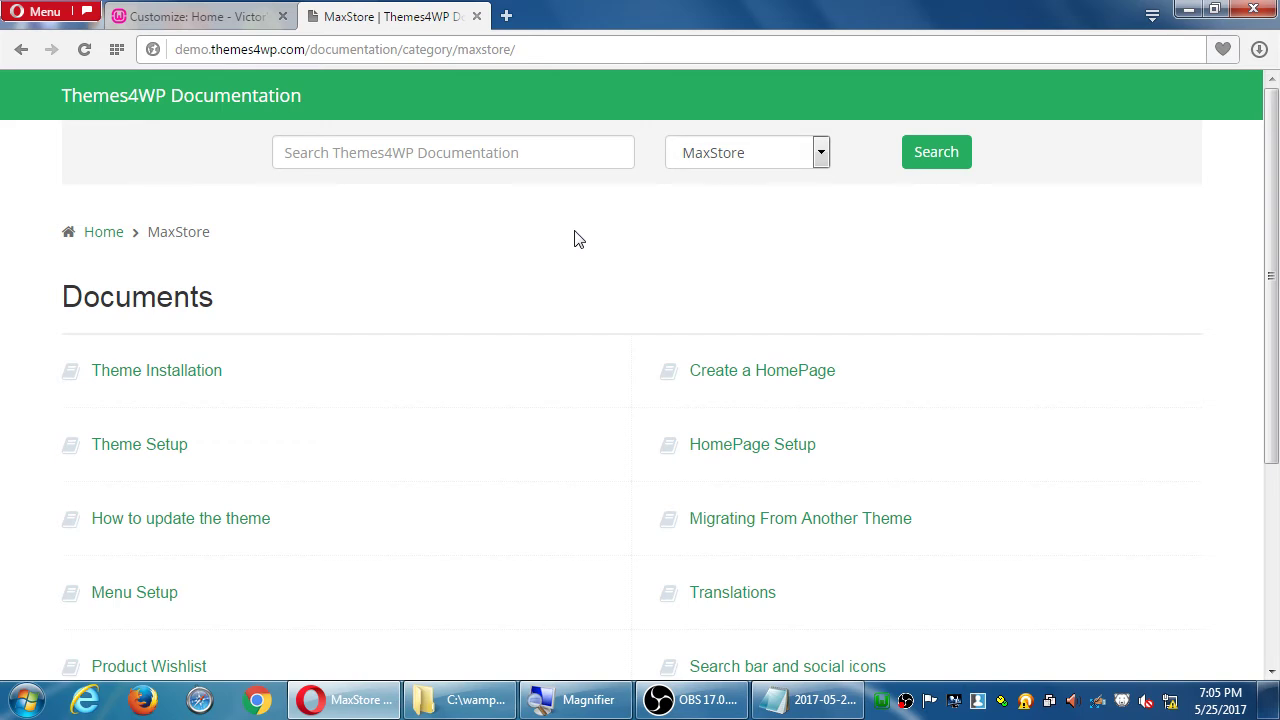
click(214, 16)
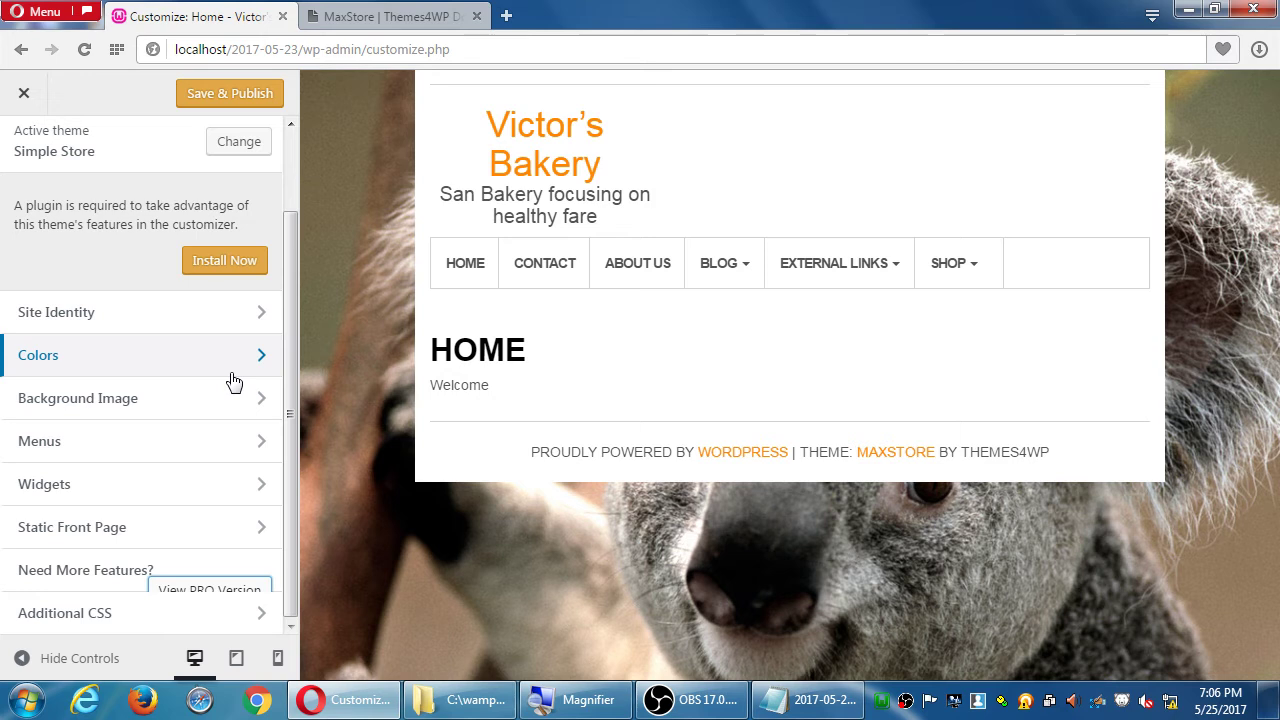
click(24, 92)
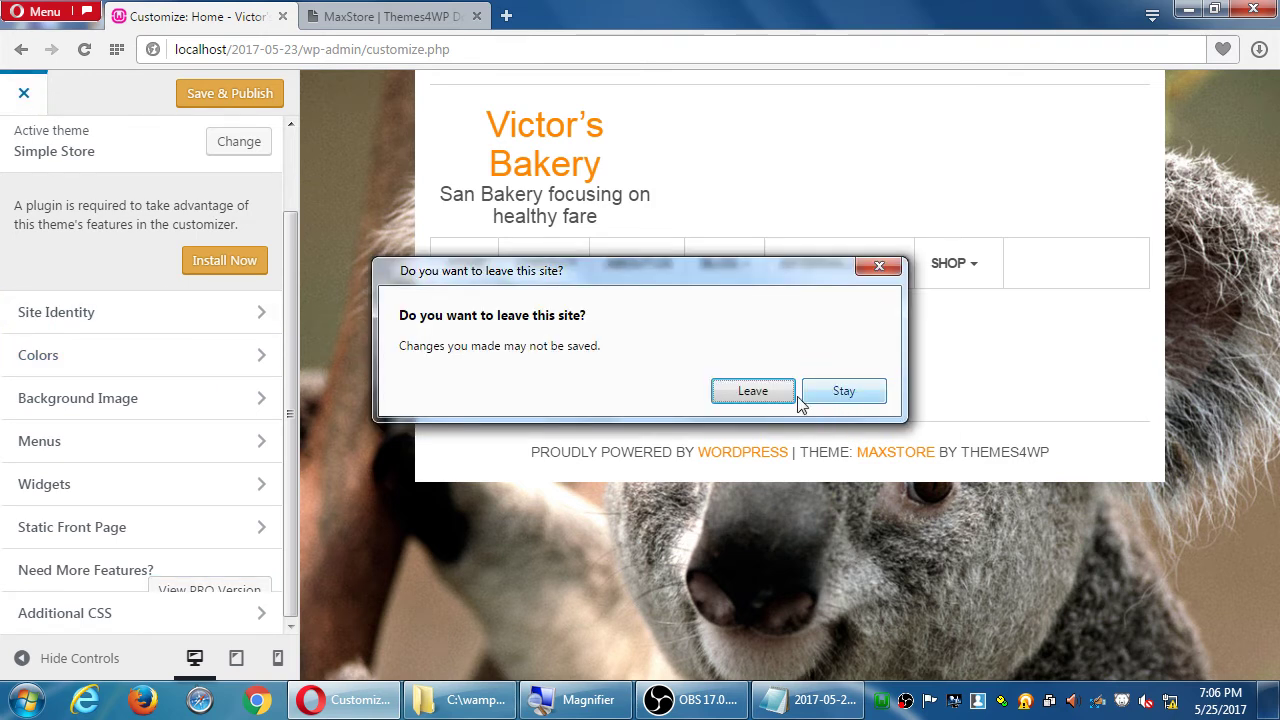
click(788, 398)
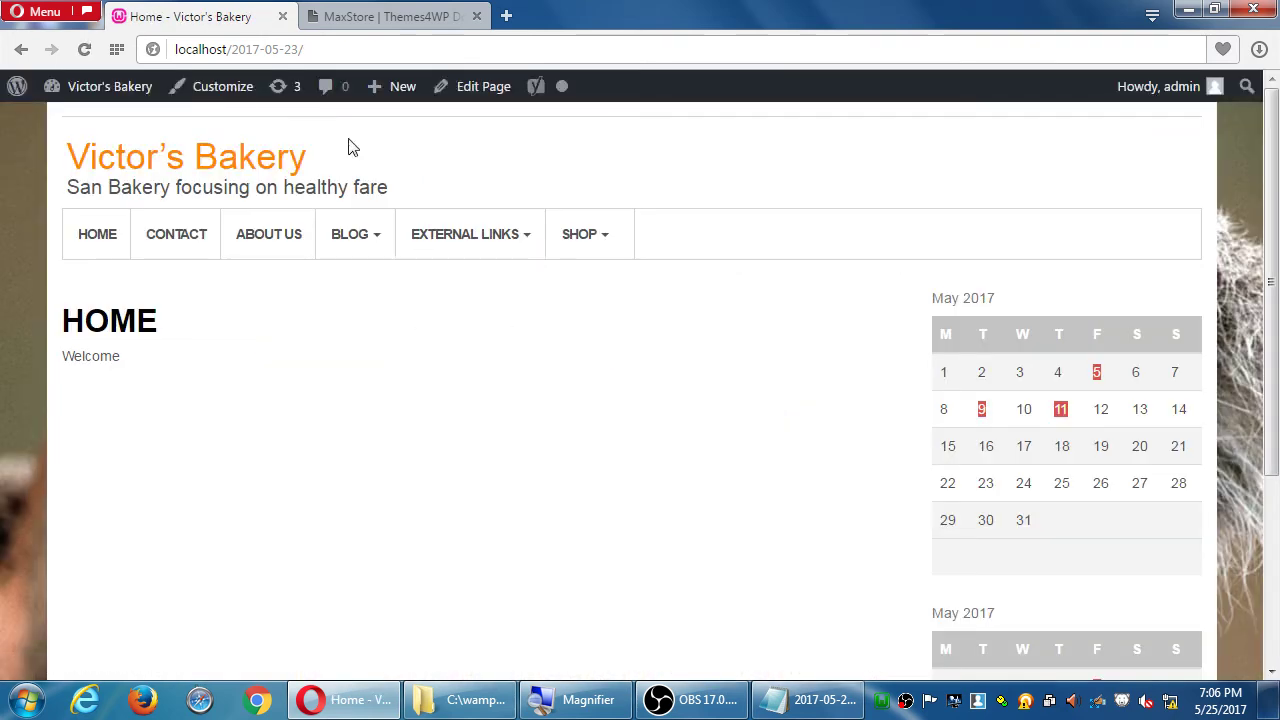
Reopen the customizer and view the theme's PRO version product page, including its support options.
click(235, 96)
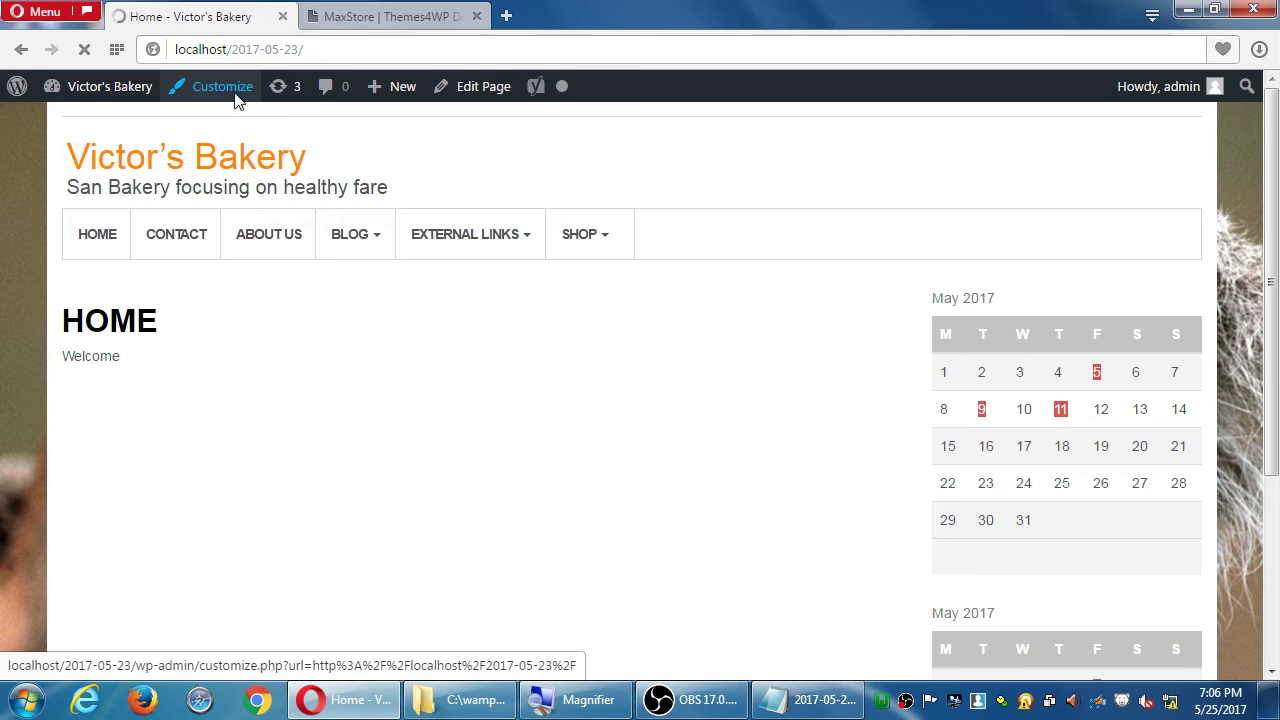
scroll(100, 568, down, 2)
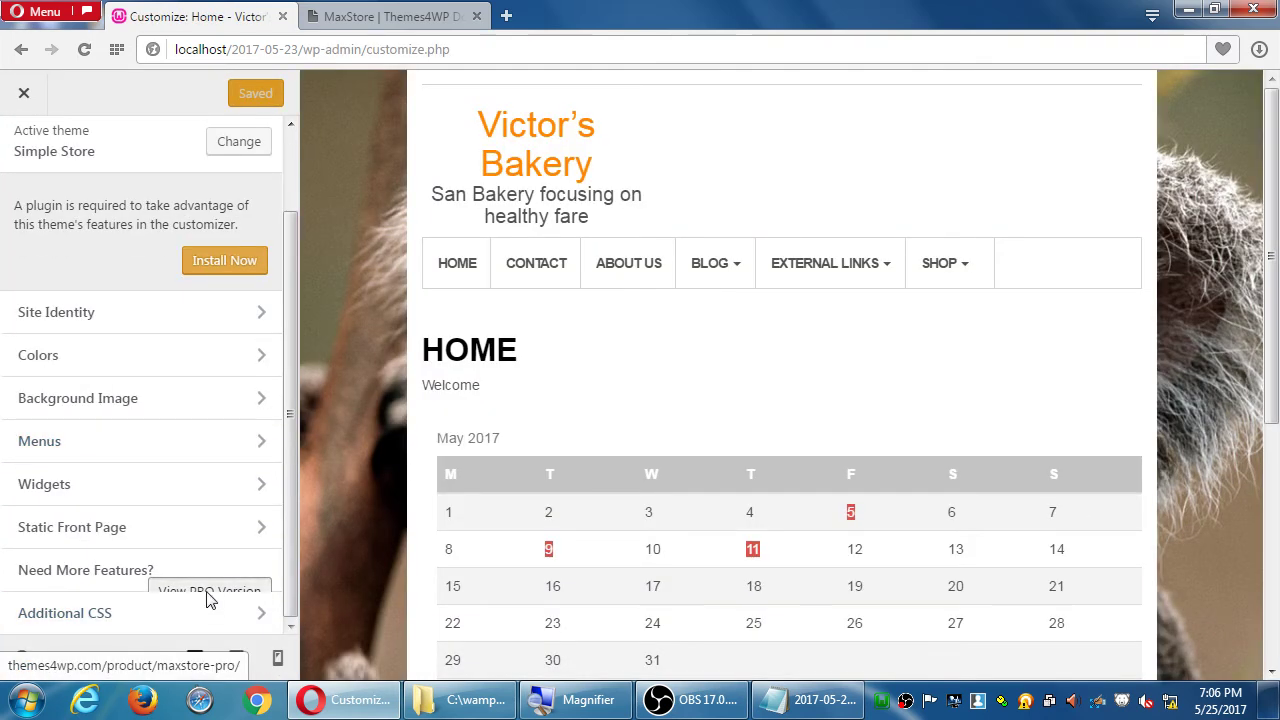
click(209, 592)
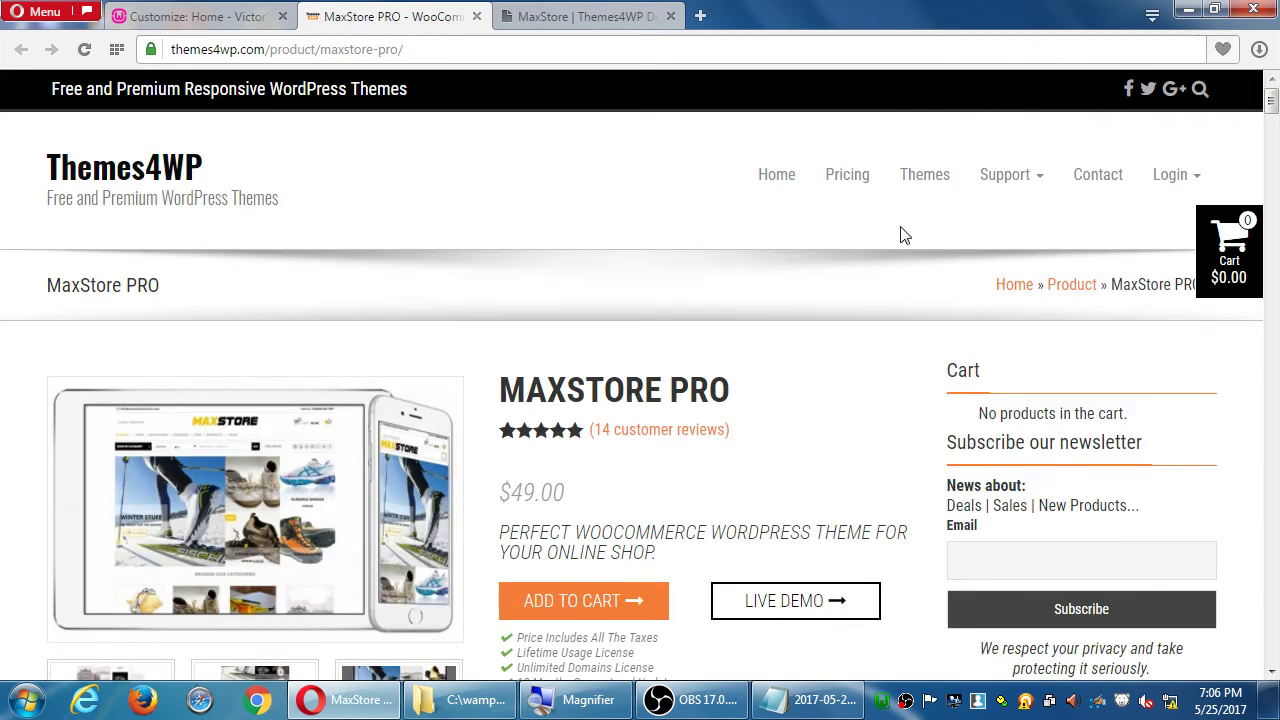
mouse_move(1014, 180)
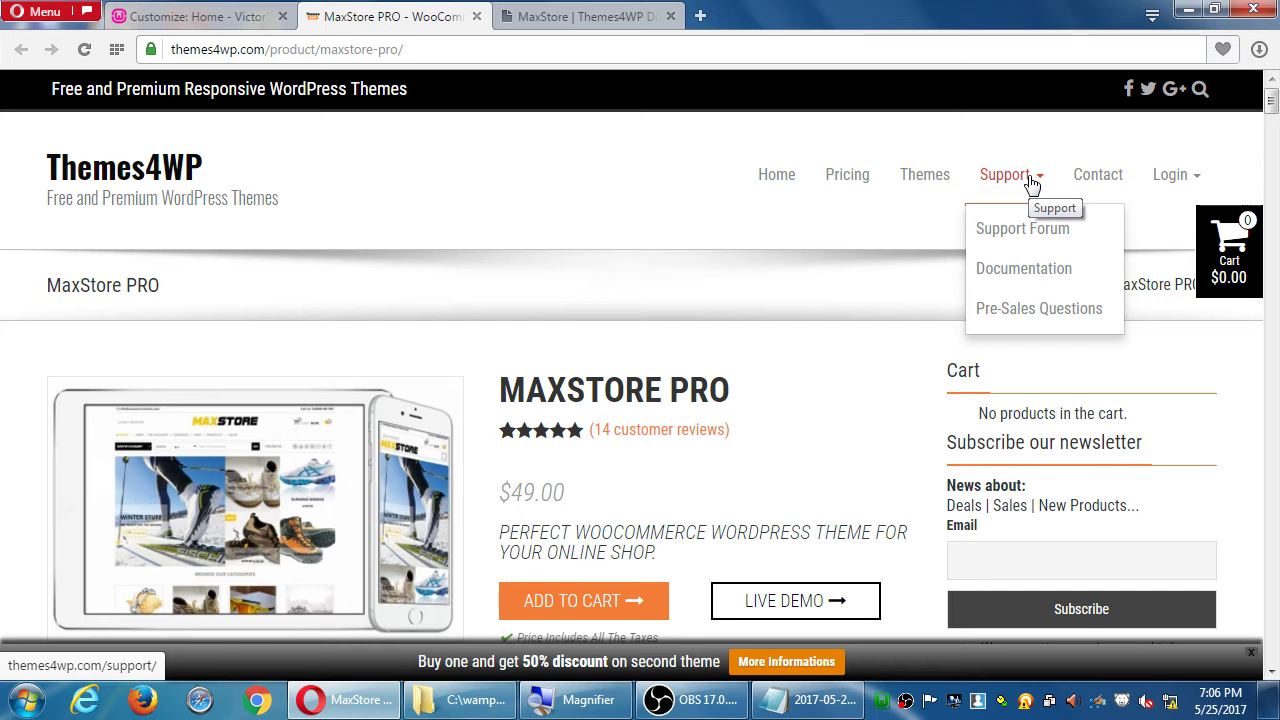
Open the Search bar and social icons document from the MaxStore documentation list and read through its instructions.
click(565, 15)
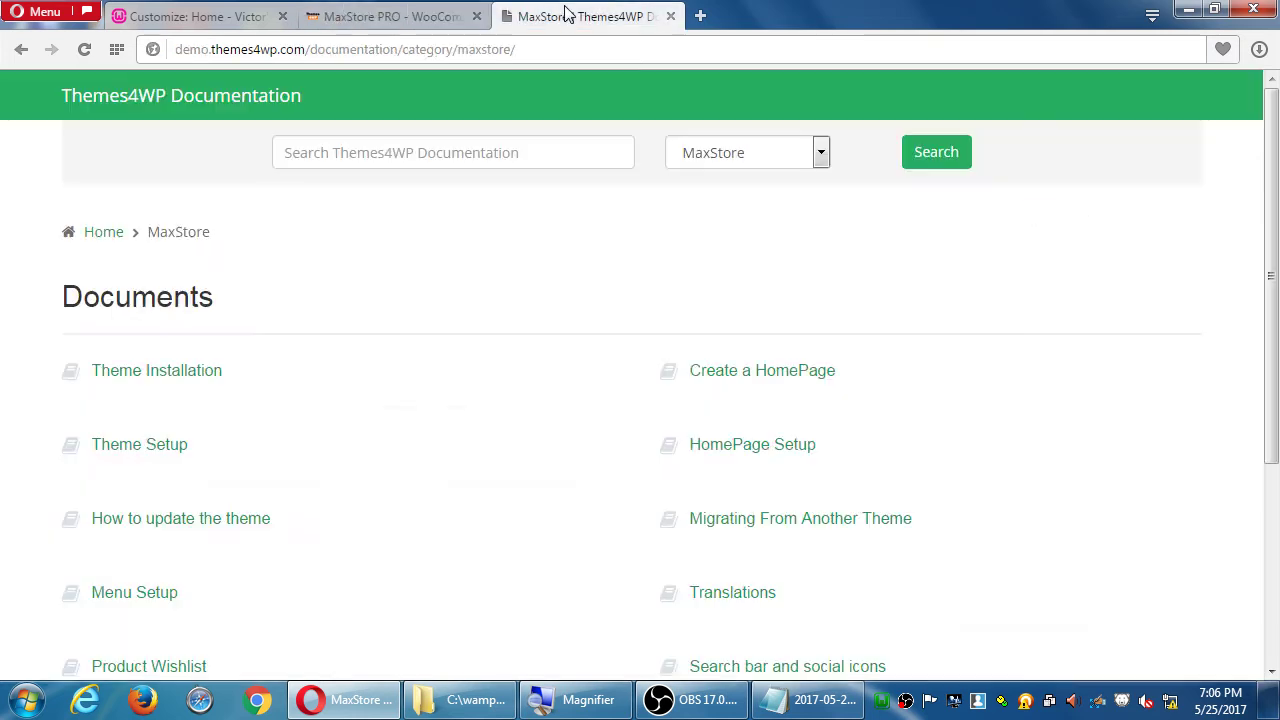
scroll(1035, 388, down, 3)
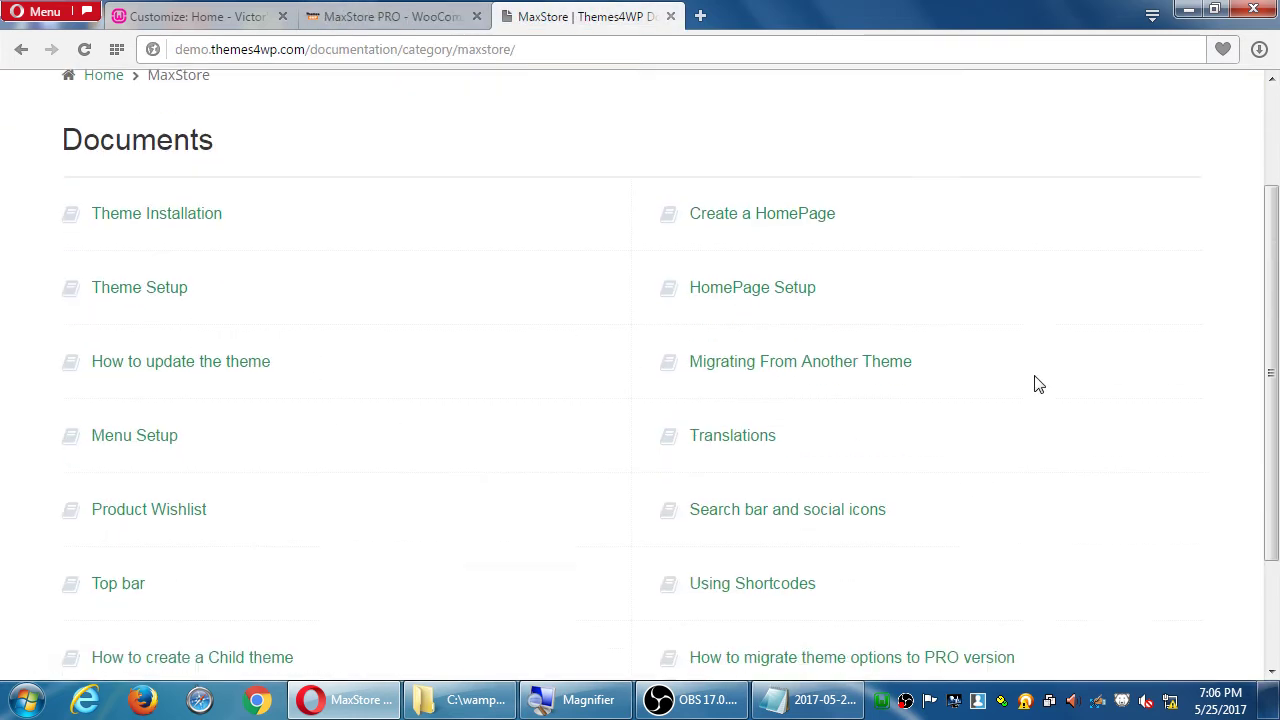
click(362, 20)
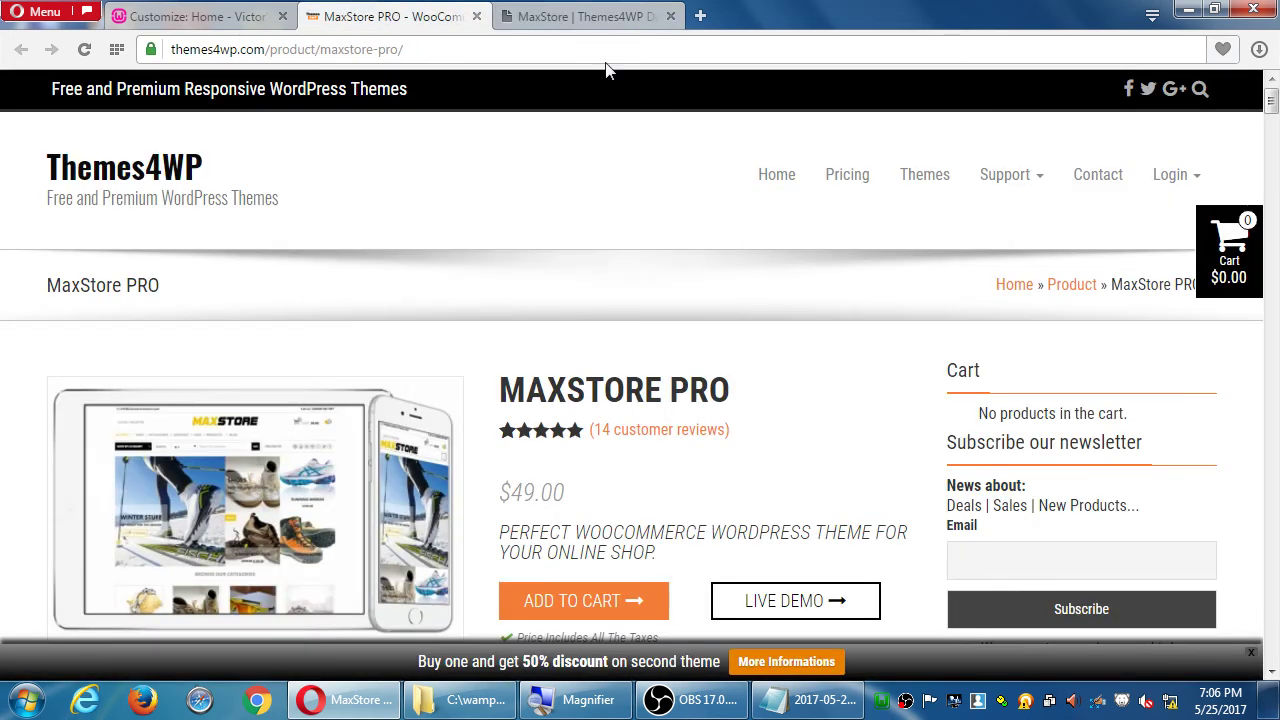
click(602, 17)
scroll(960, 225, down, 1)
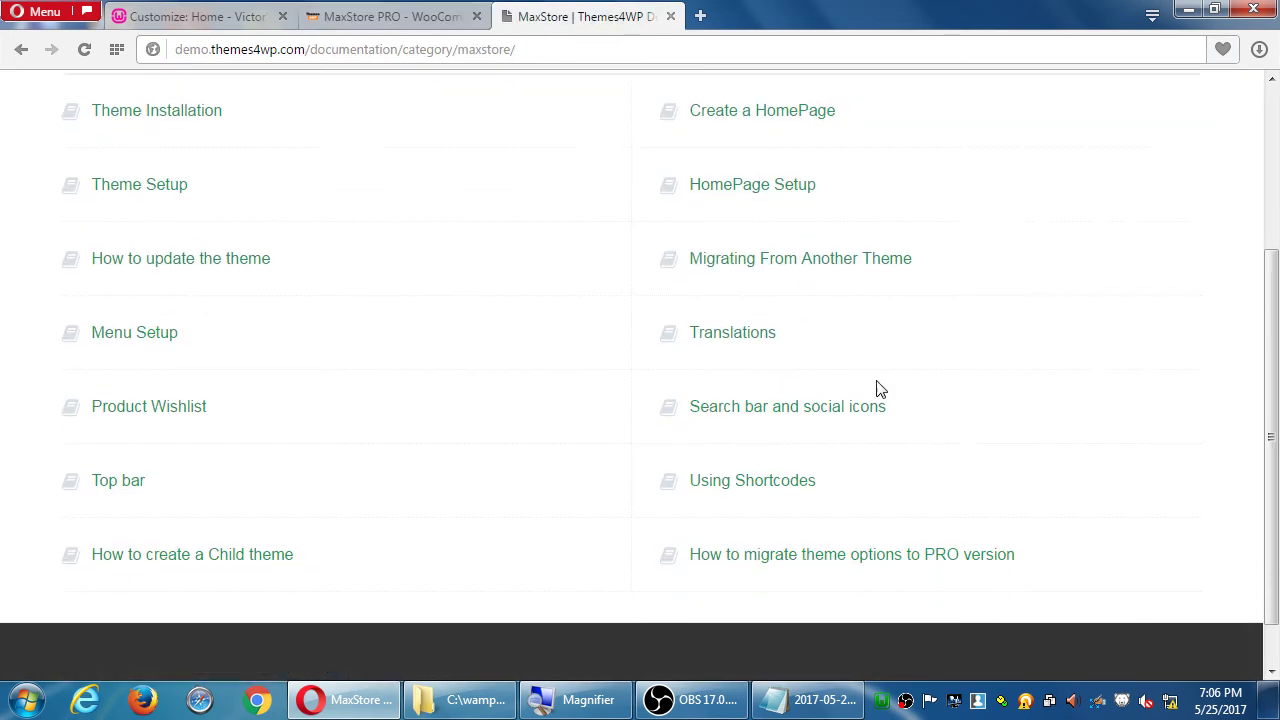
click(800, 410)
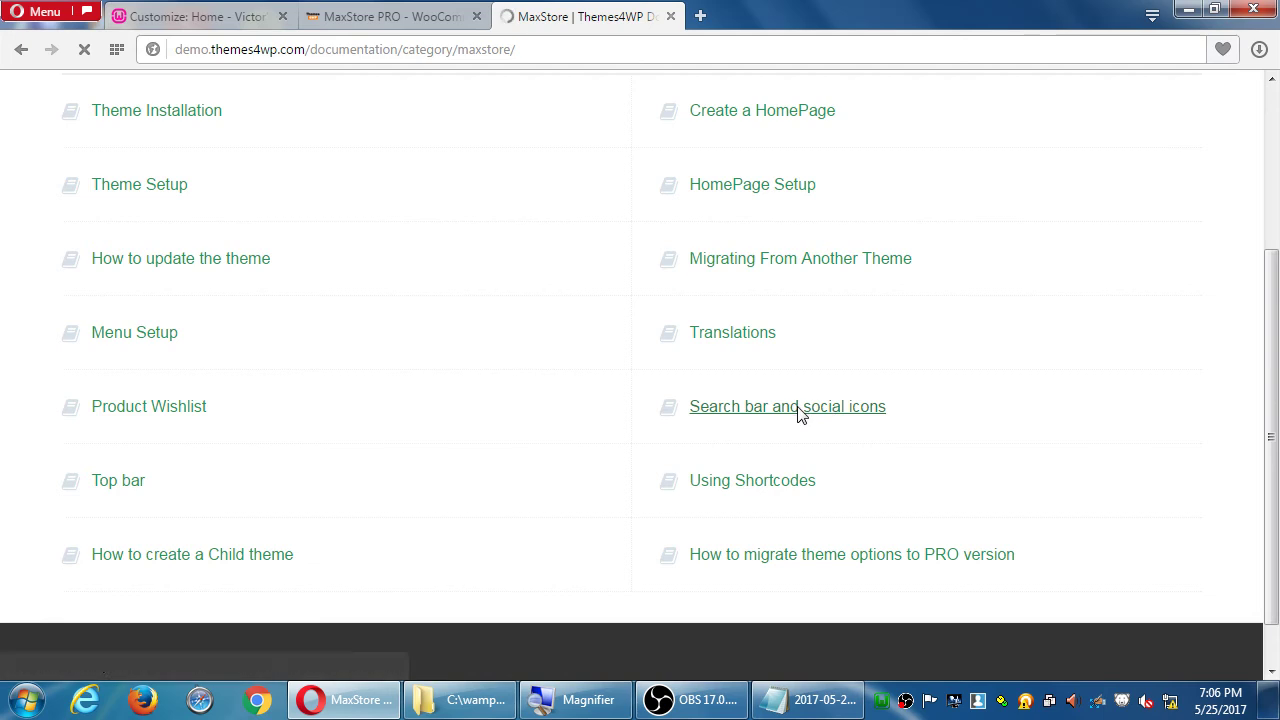
scroll(1027, 360, down, 4)
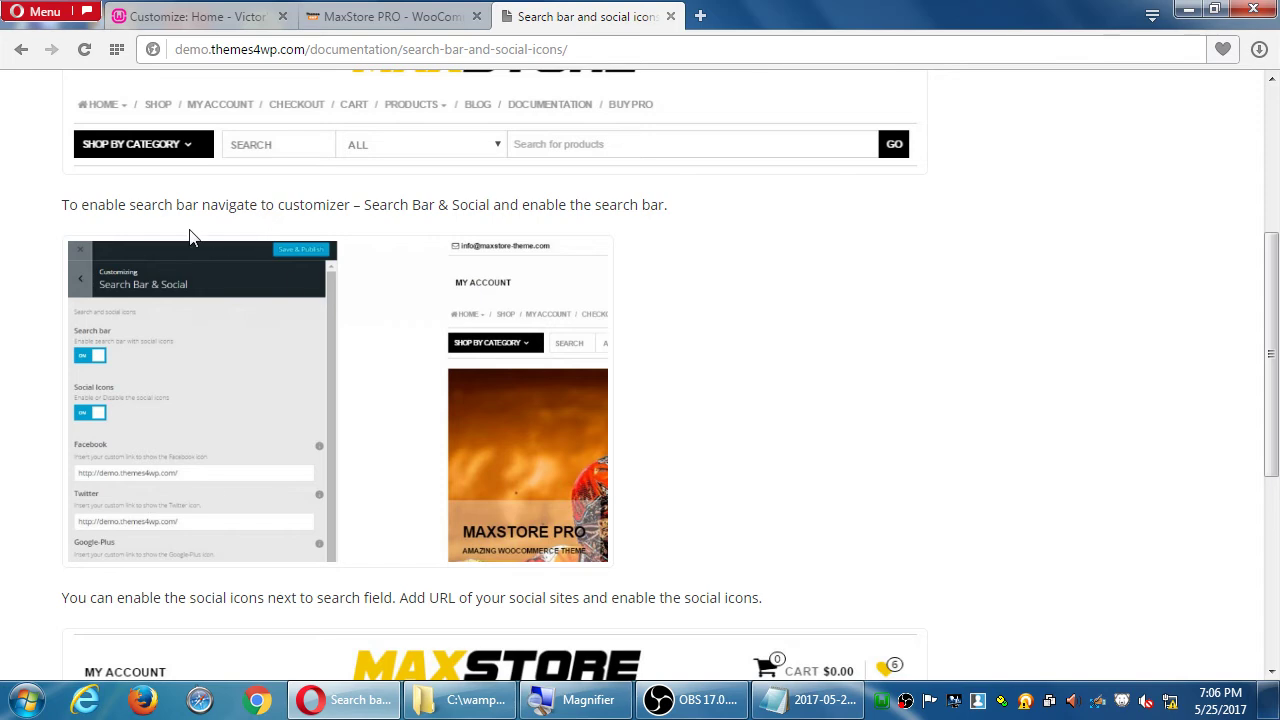
scroll(620, 226, down, 1)
scroll(469, 391, down, 3)
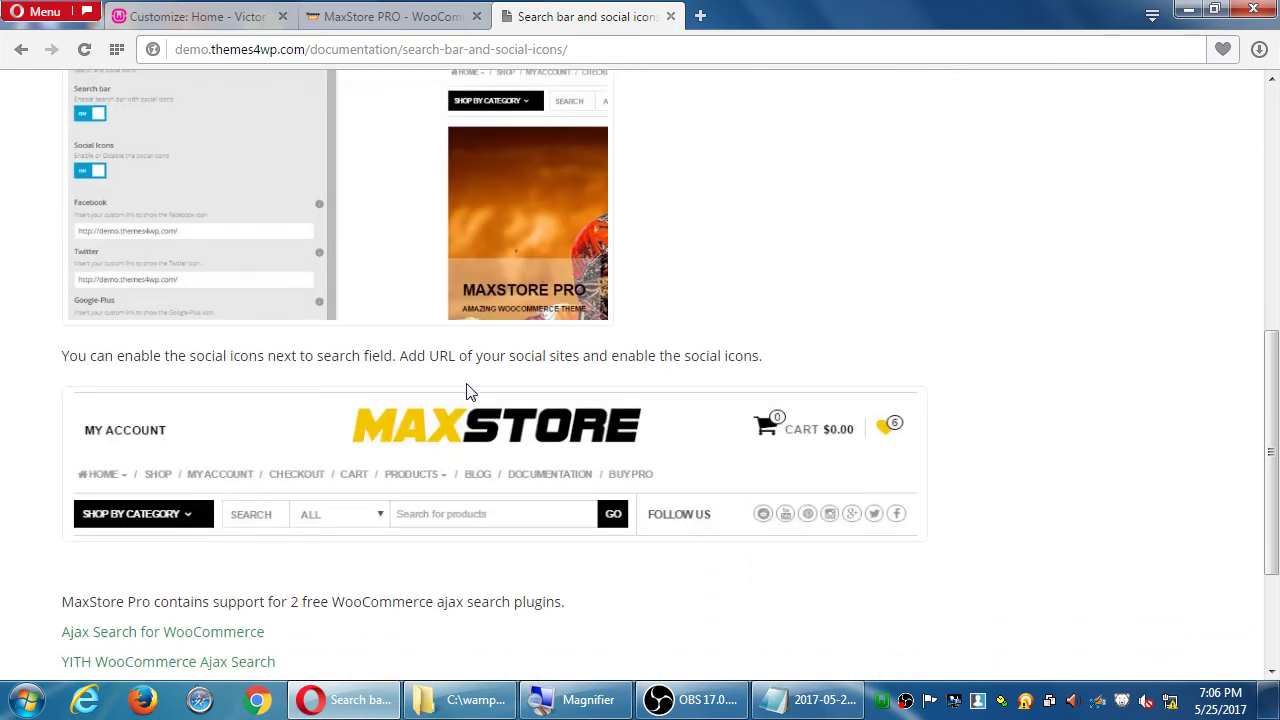
scroll(337, 390, down, 2)
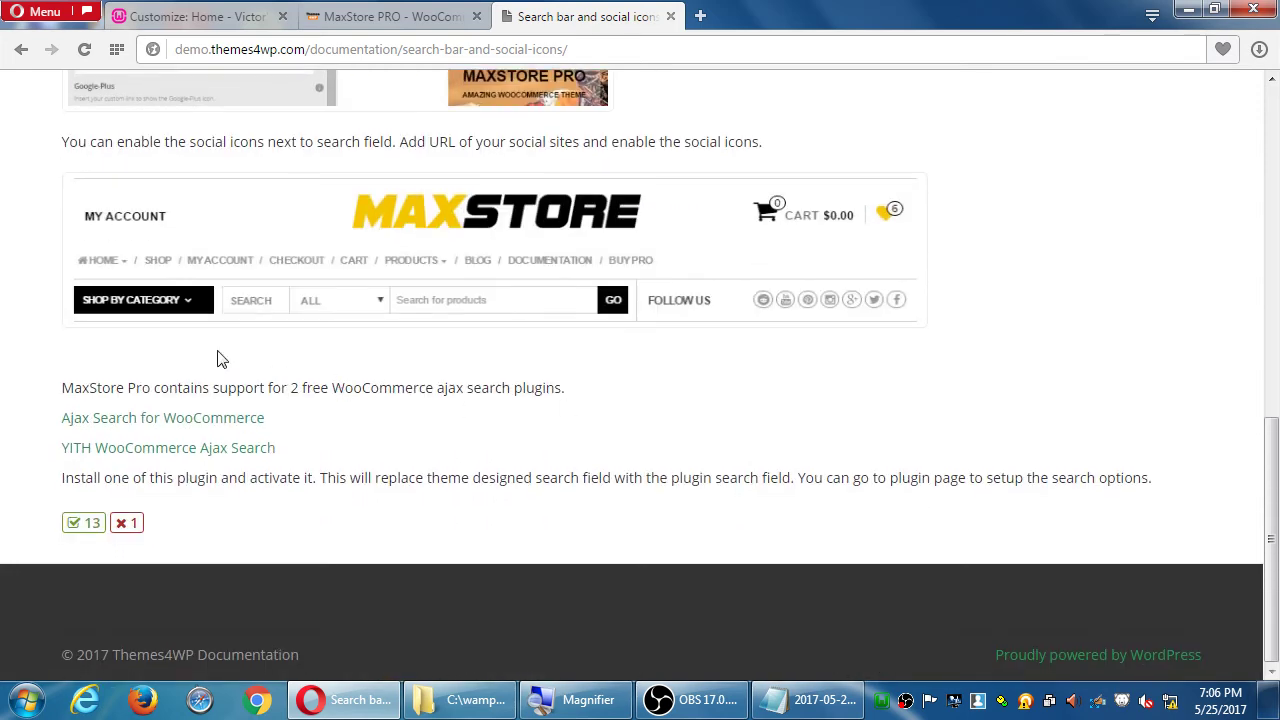
scroll(686, 477, up, 1)
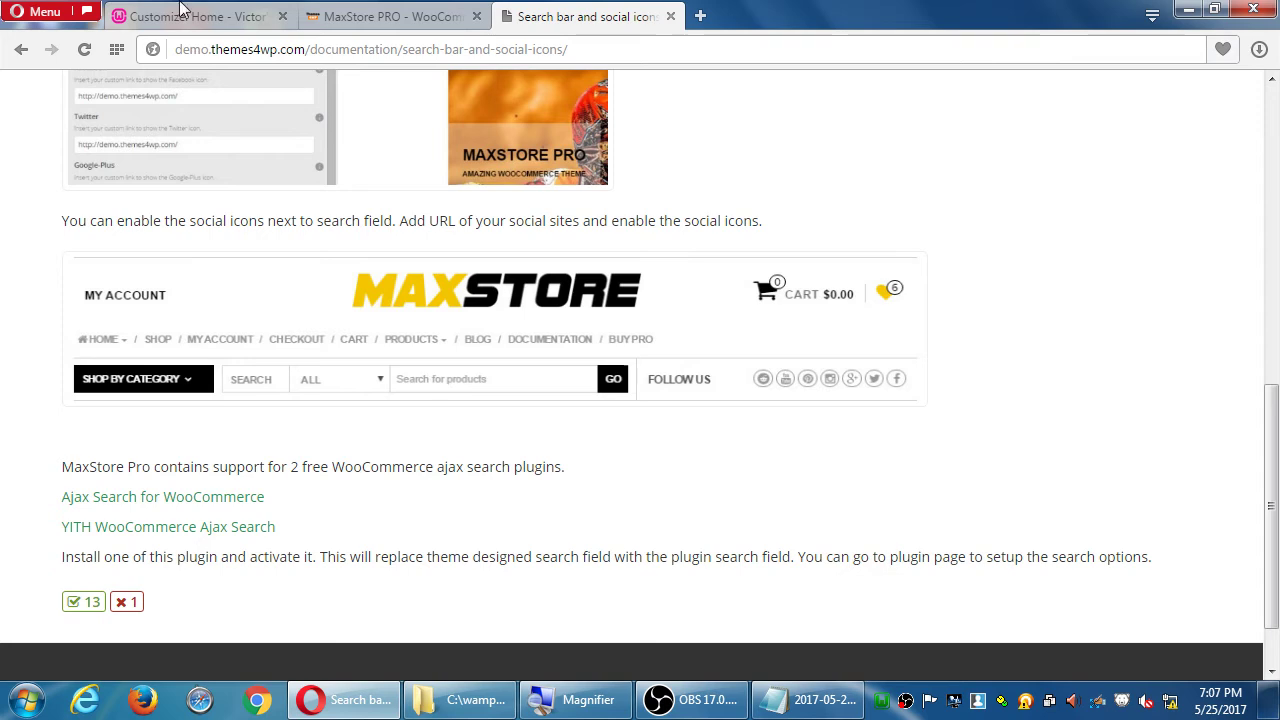
Close the theme customizer and look over the bakery's home page from navigation menu to footer.
click(220, 14)
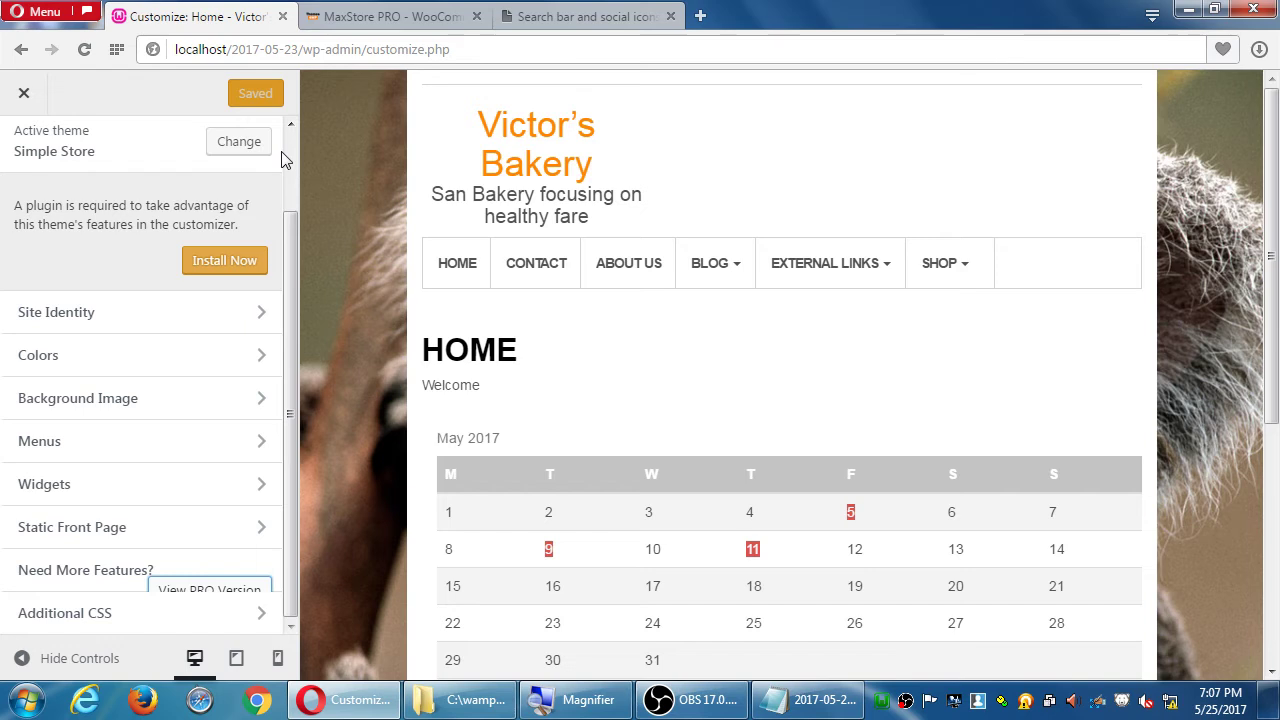
click(25, 94)
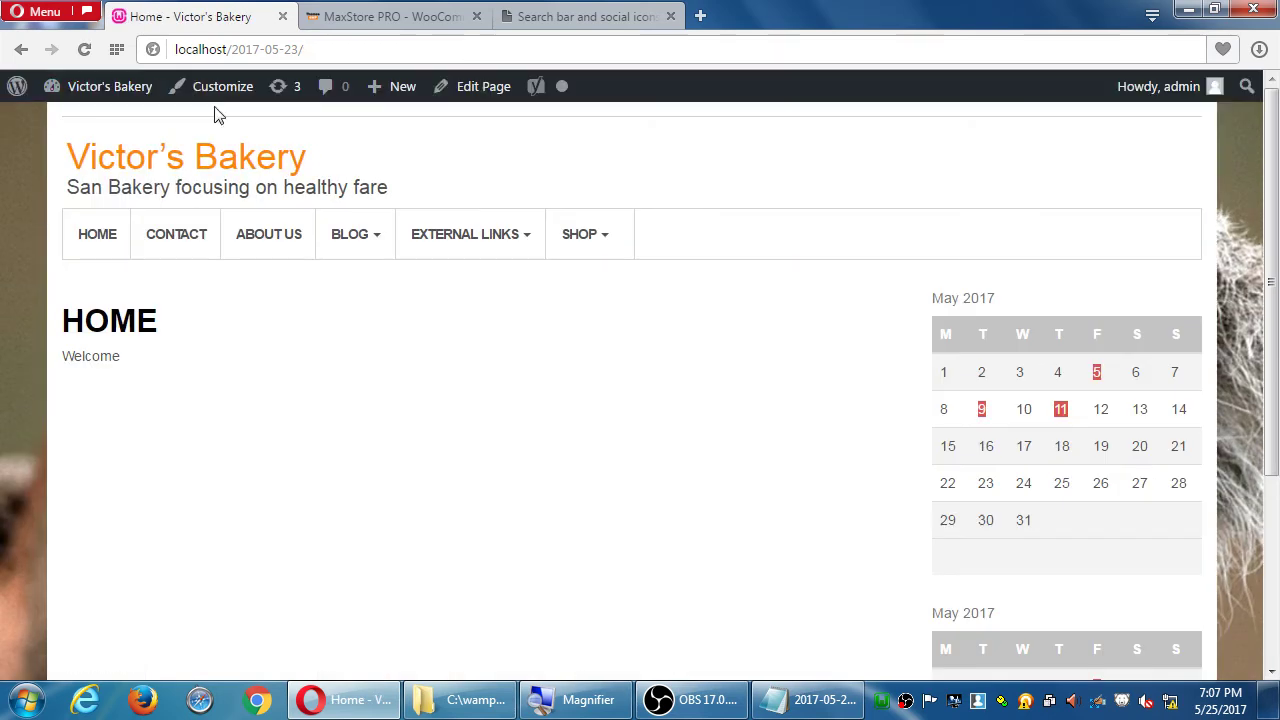
mouse_move(400, 241)
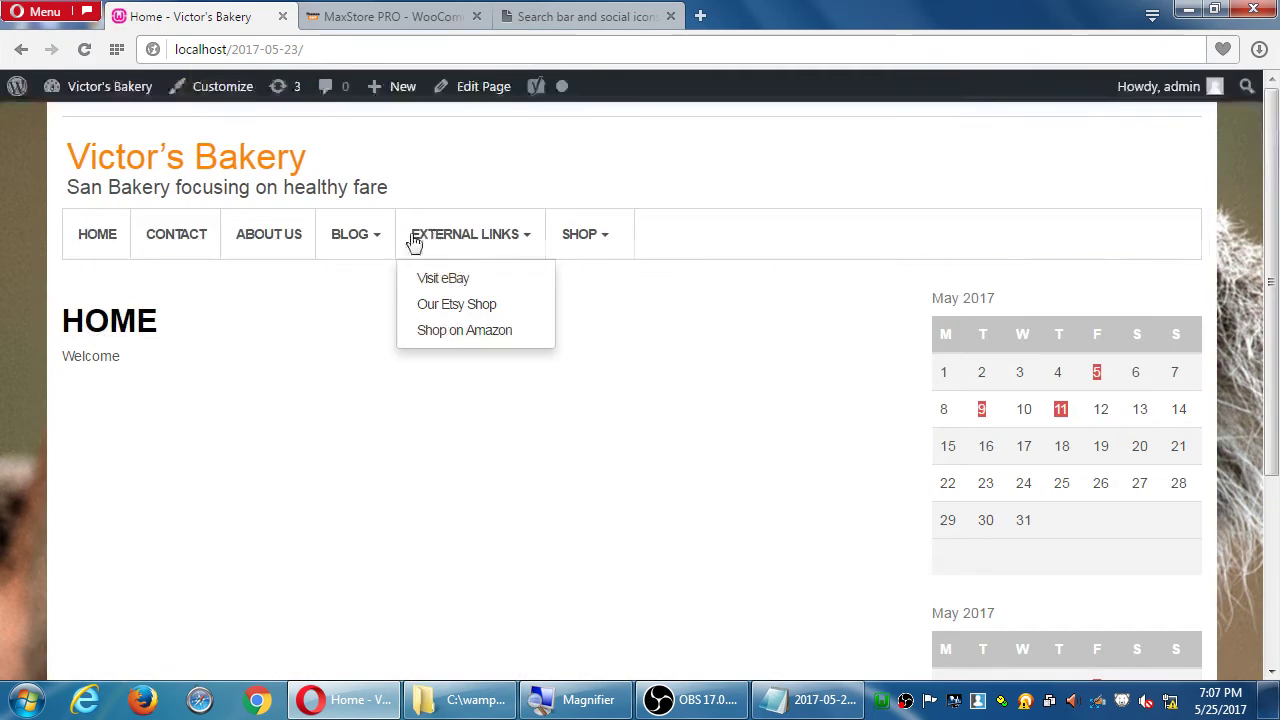
scroll(575, 298, down, 3)
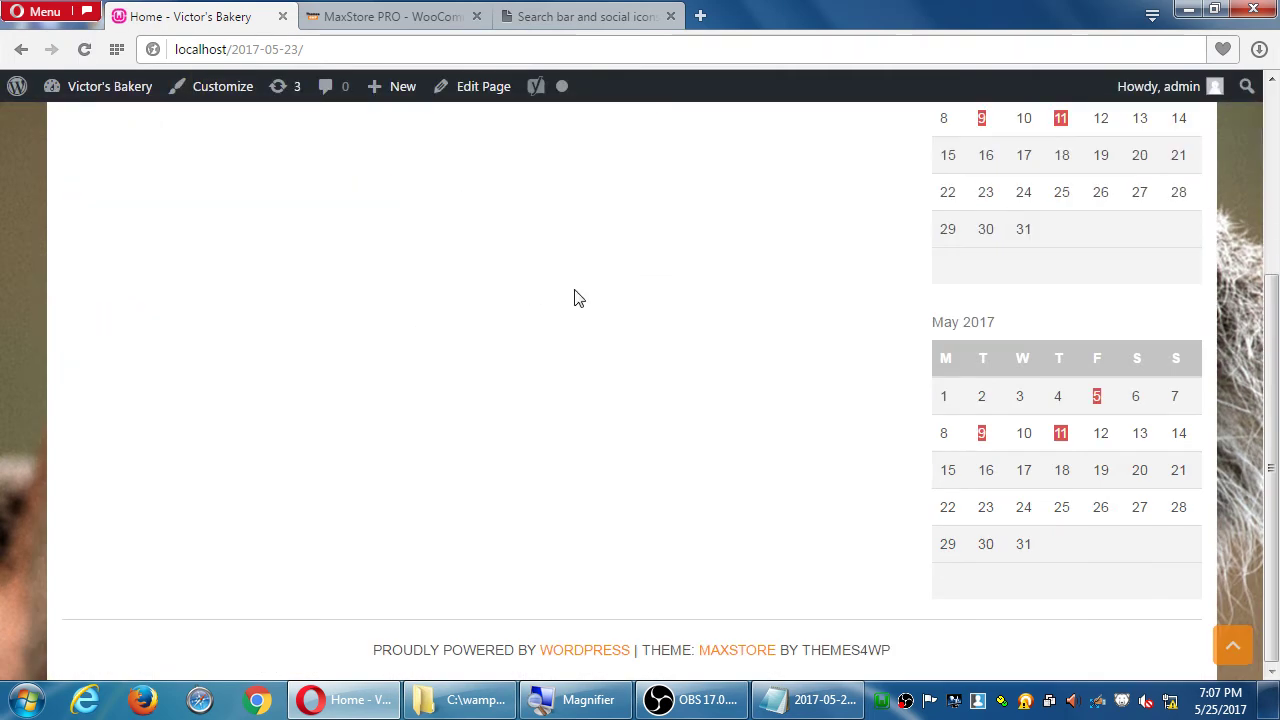
scroll(575, 298, up, 3)
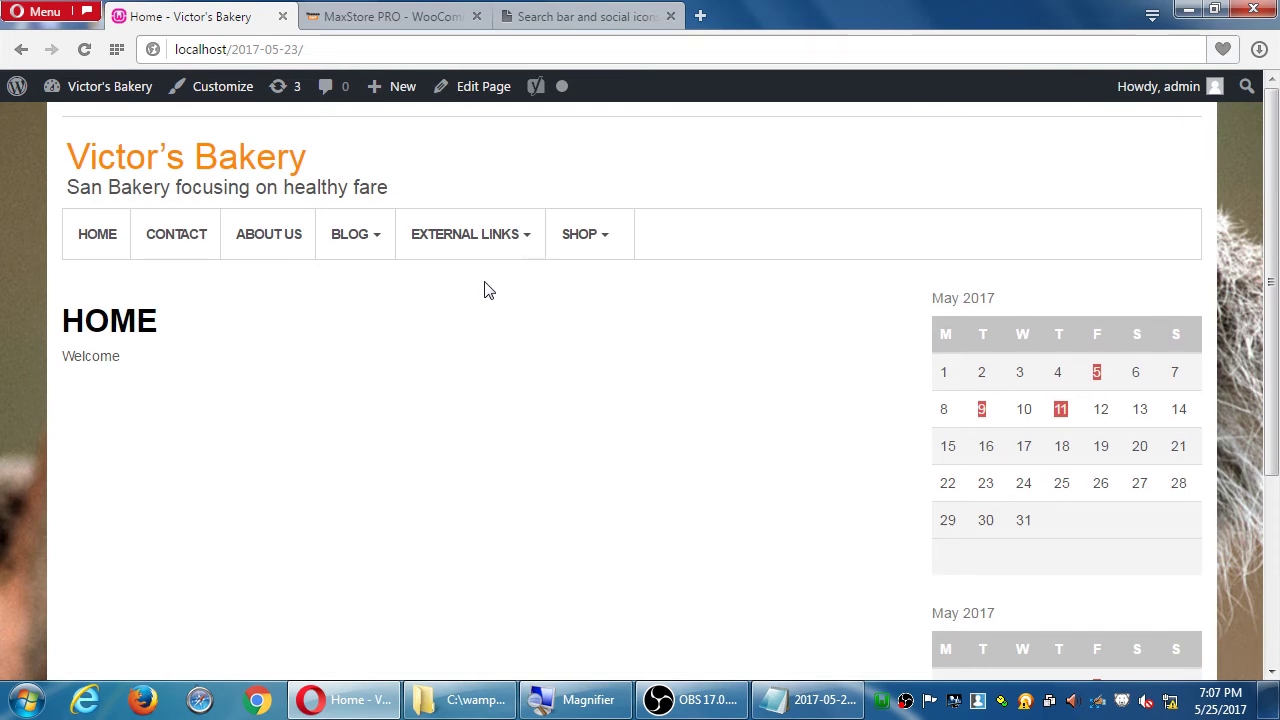
Open the bakery's shop and look through the product listings down to the Oatmeal Raisin Cookie.
click(582, 240)
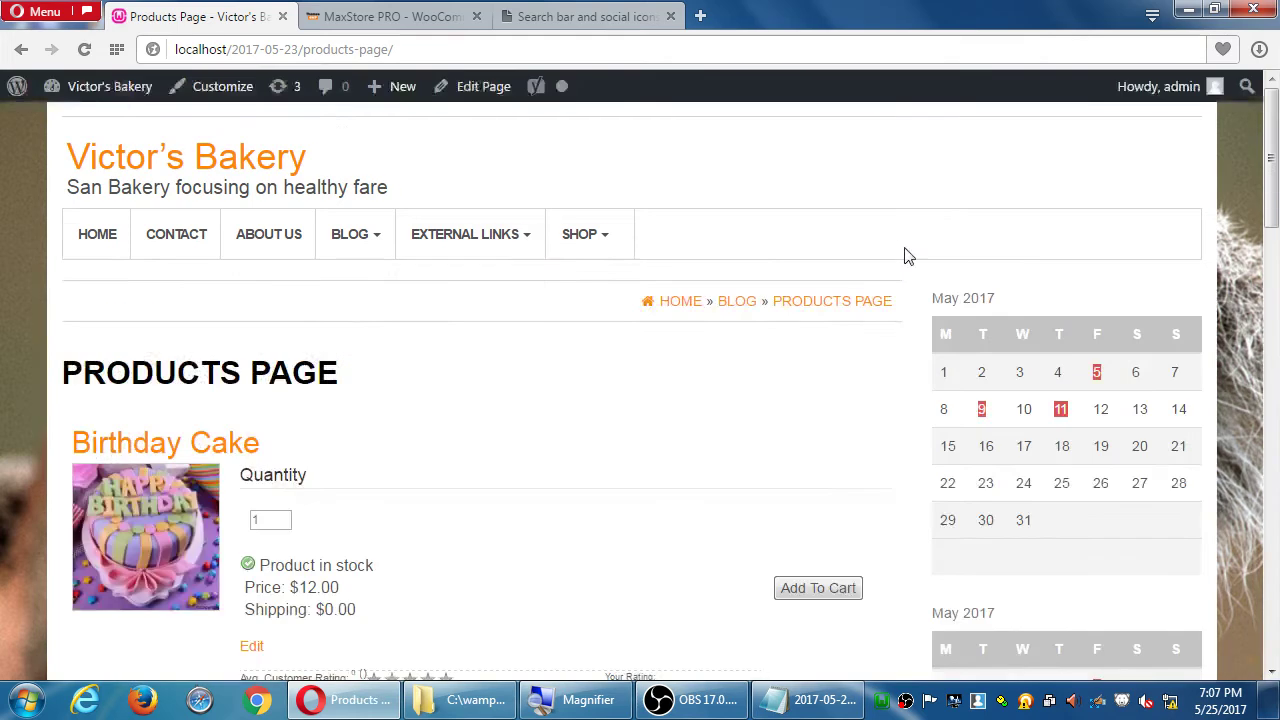
scroll(954, 271, down, 2)
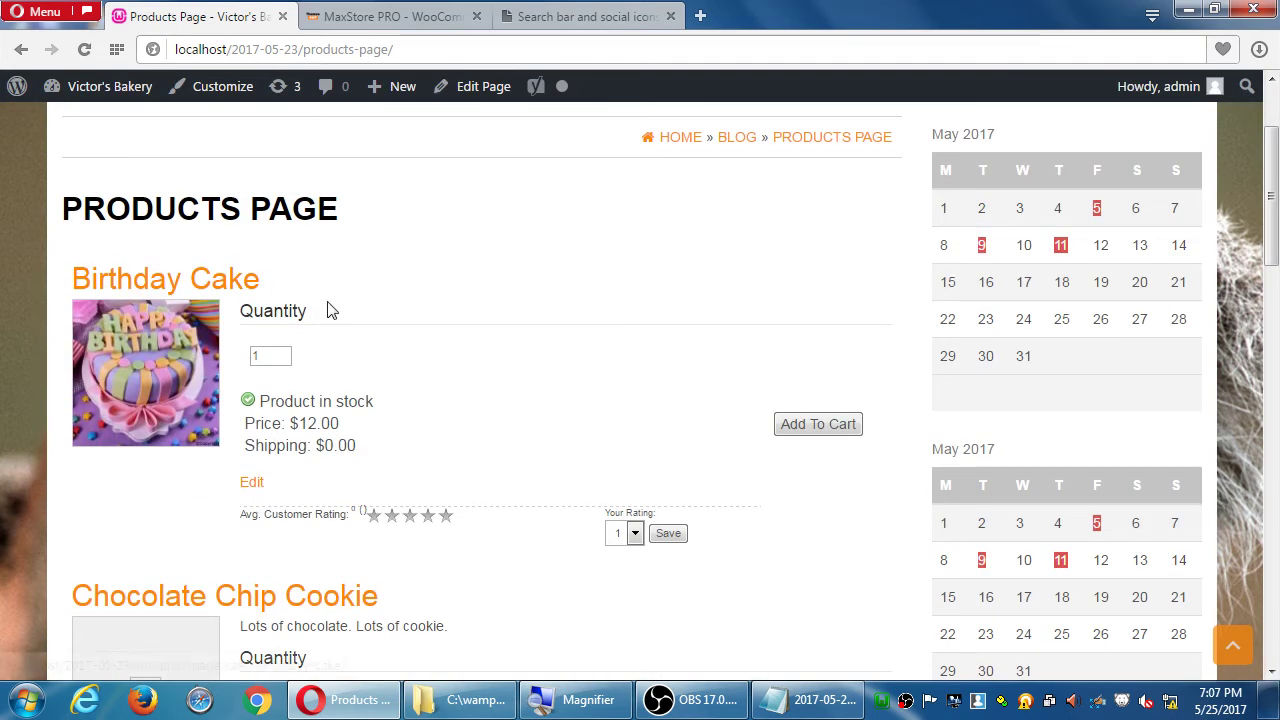
scroll(706, 328, down, 2)
scroll(706, 328, down, 9)
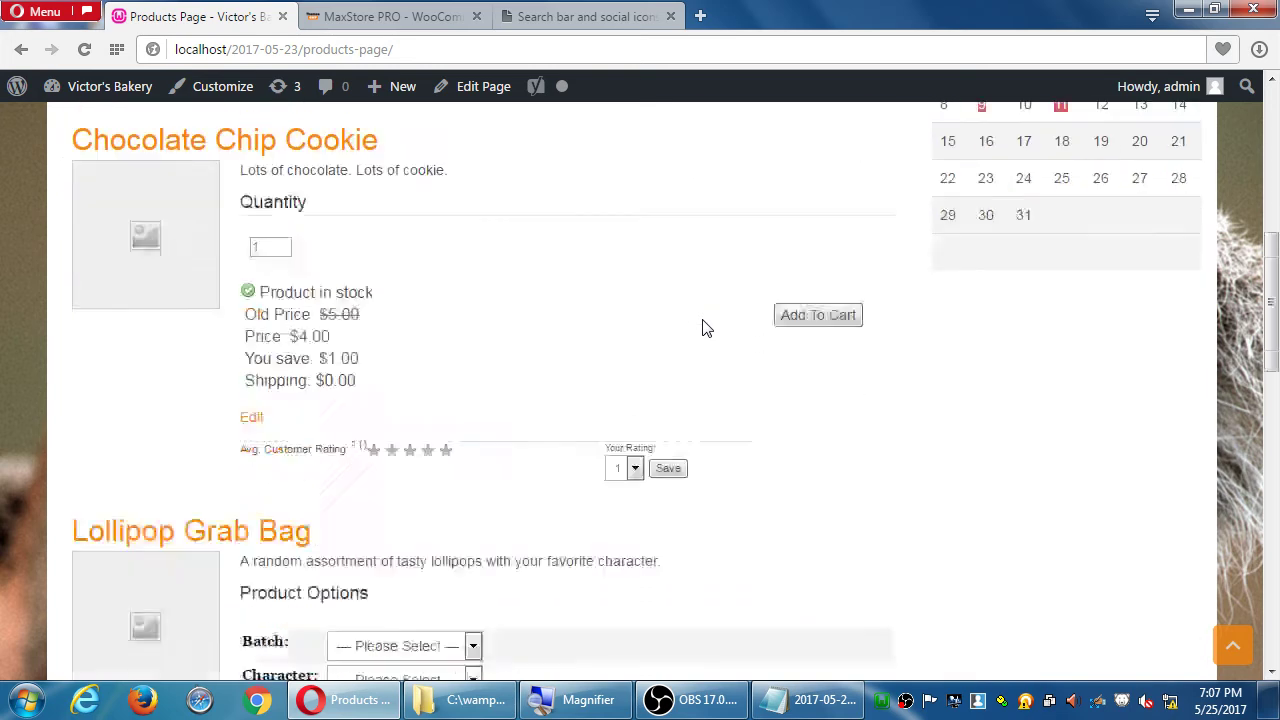
scroll(706, 328, down, 2)
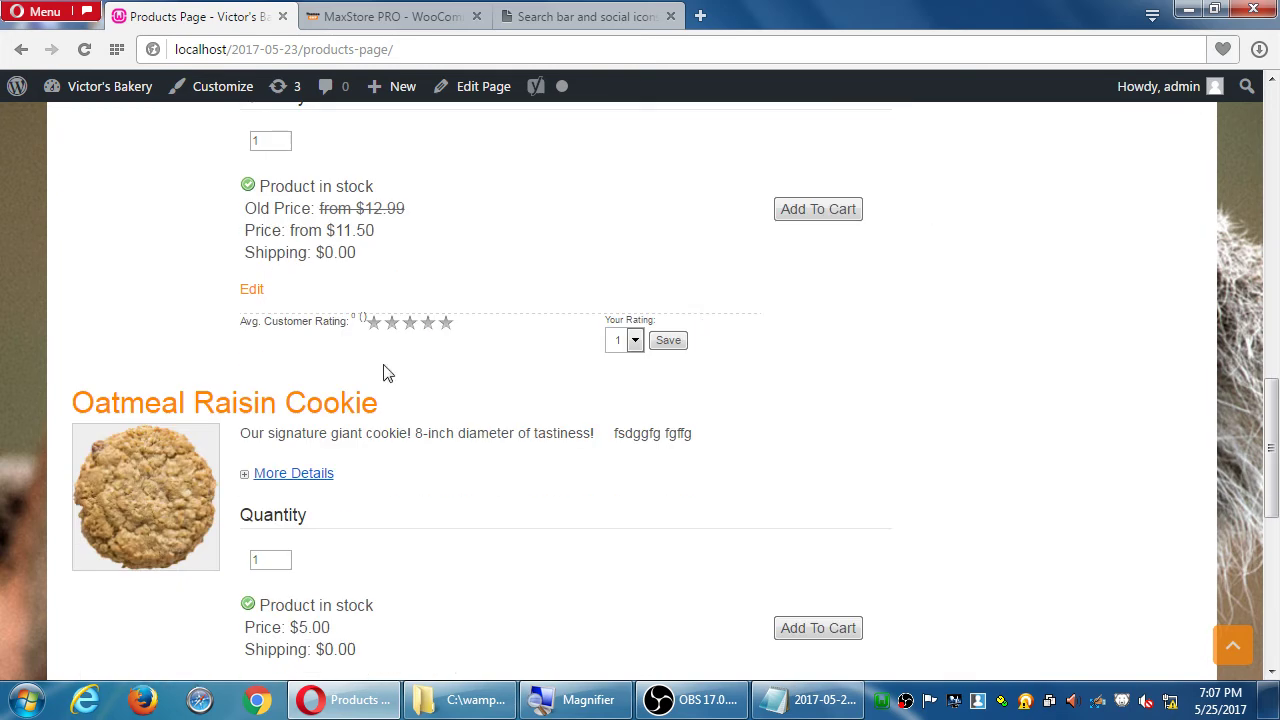
Open the Oatmeal Raisin Cookie product page and review its image, description, personalization form and price.
click(320, 408)
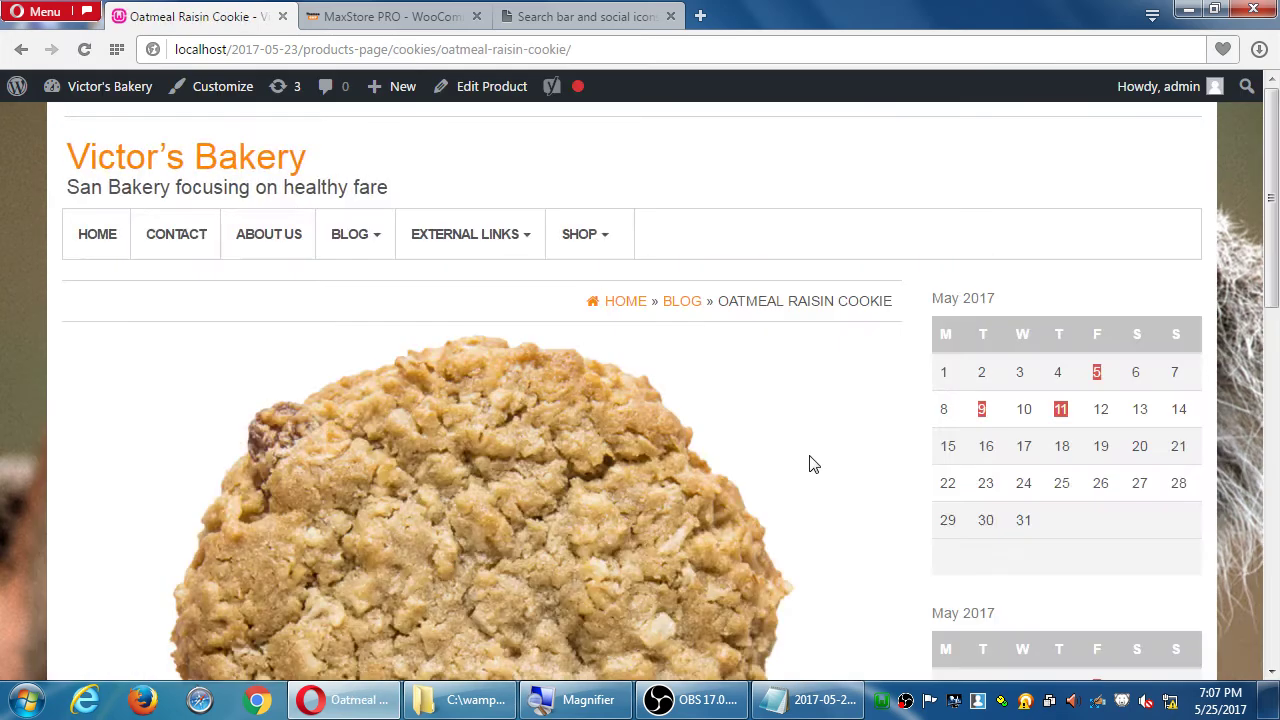
scroll(808, 463, down, 3)
scroll(808, 463, down, 2)
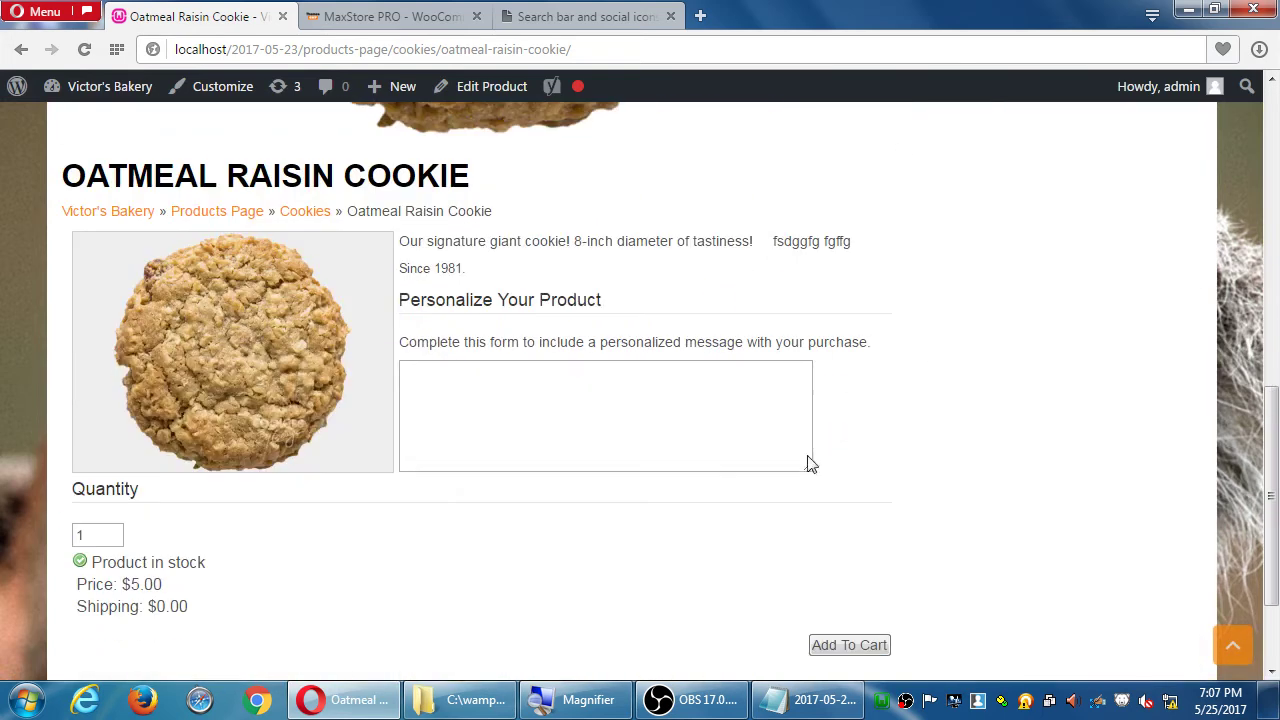
scroll(697, 435, down, 1)
scroll(697, 435, down, 1)
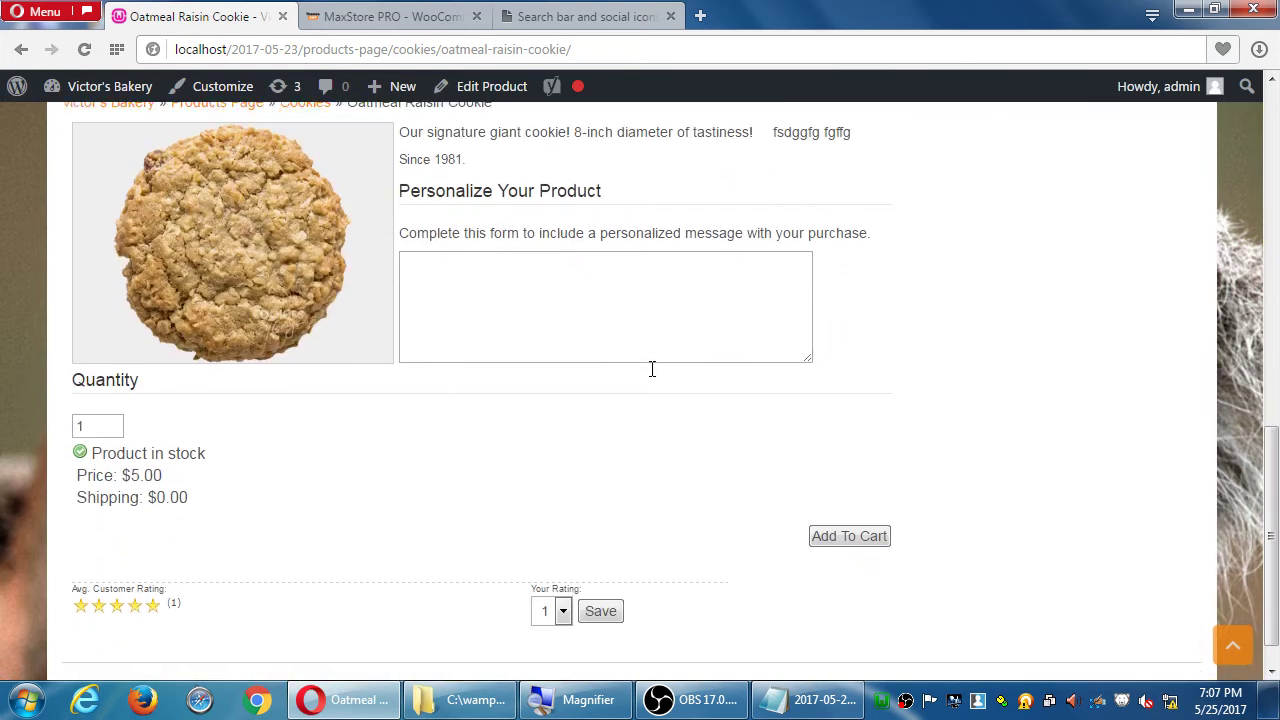
Add the Oatmeal Raisin Cookie to the cart and go to checkout to review the order.
click(828, 497)
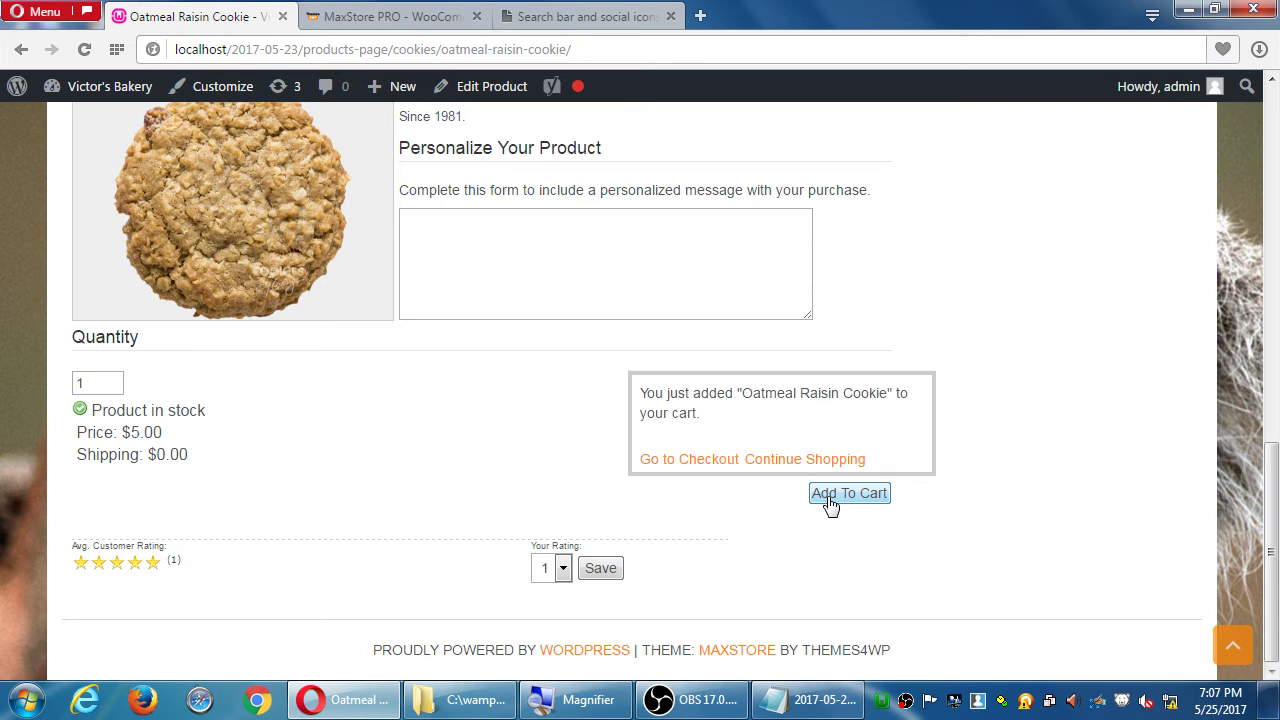
click(690, 460)
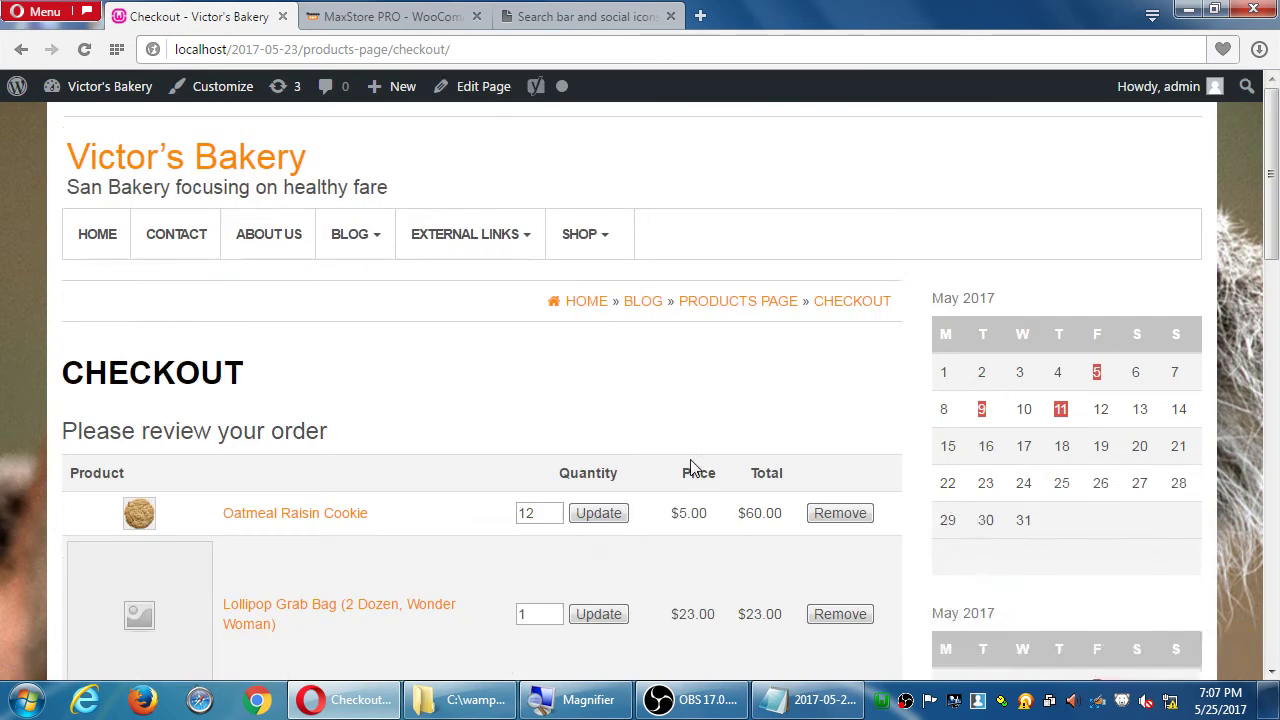
scroll(694, 466, down, 3)
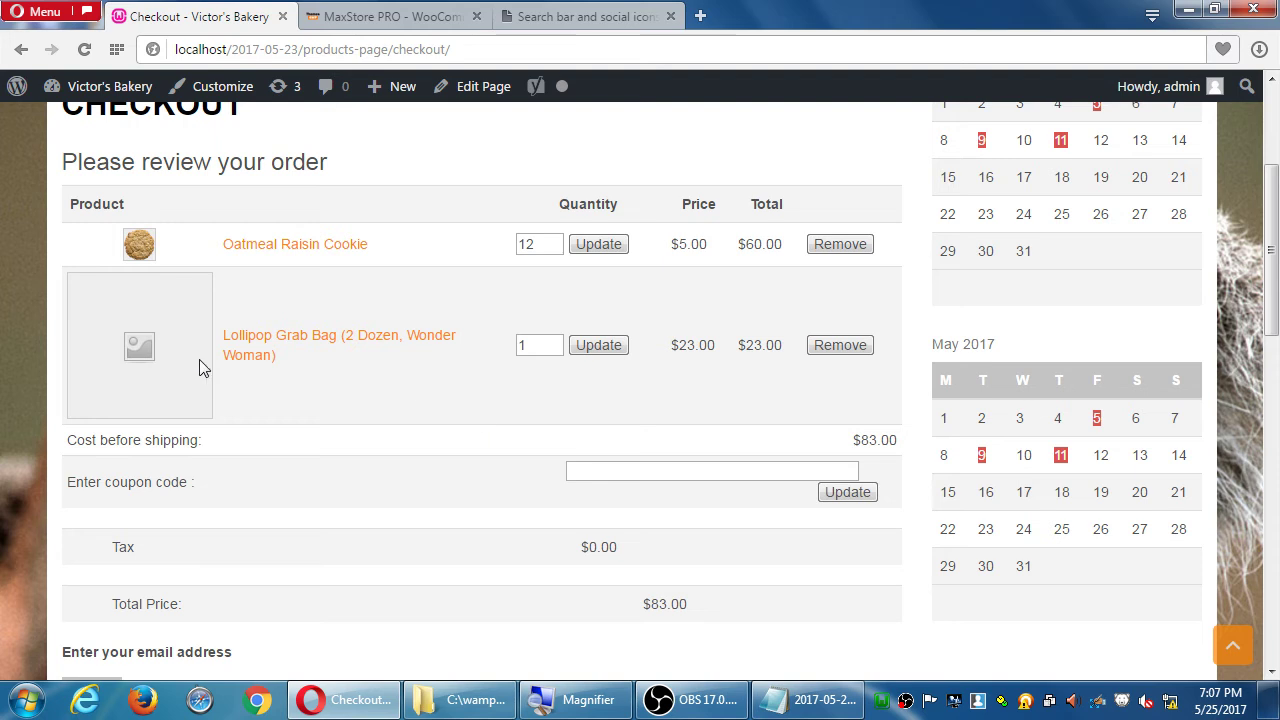
Open the Lollipop Grab Bag product page from the order and look over its options and layout.
click(290, 340)
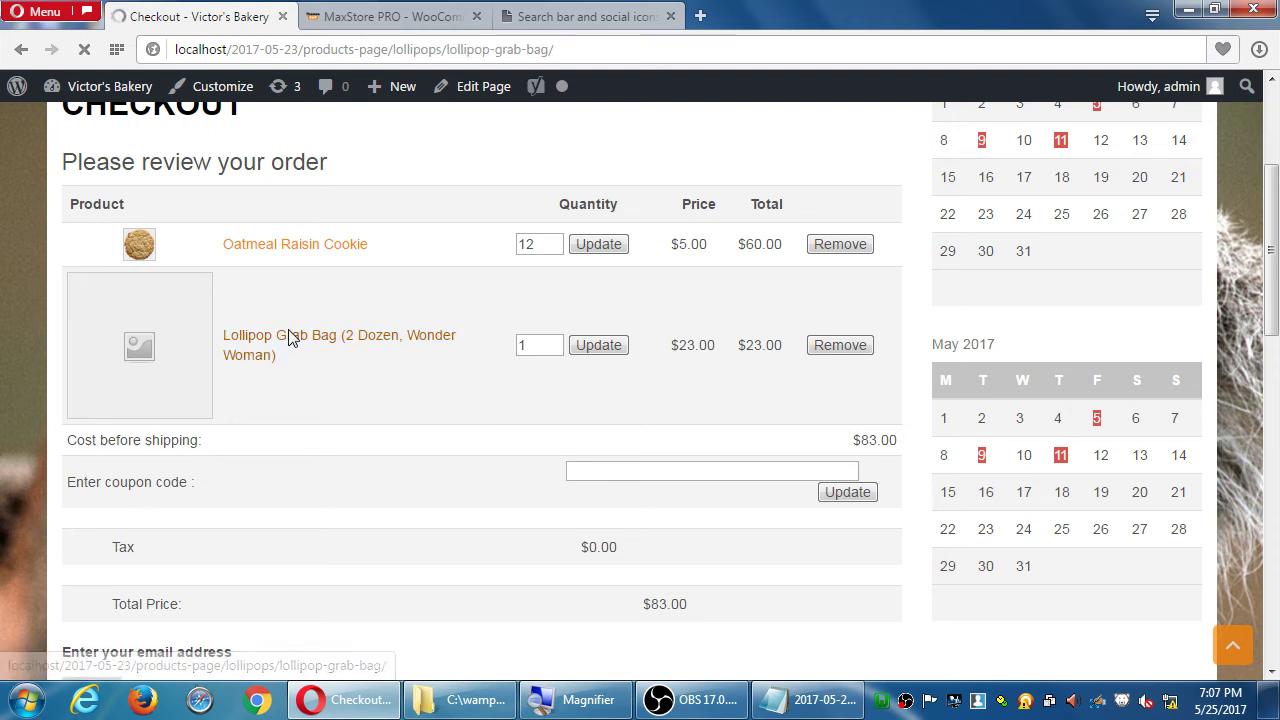
scroll(574, 540, down, 2)
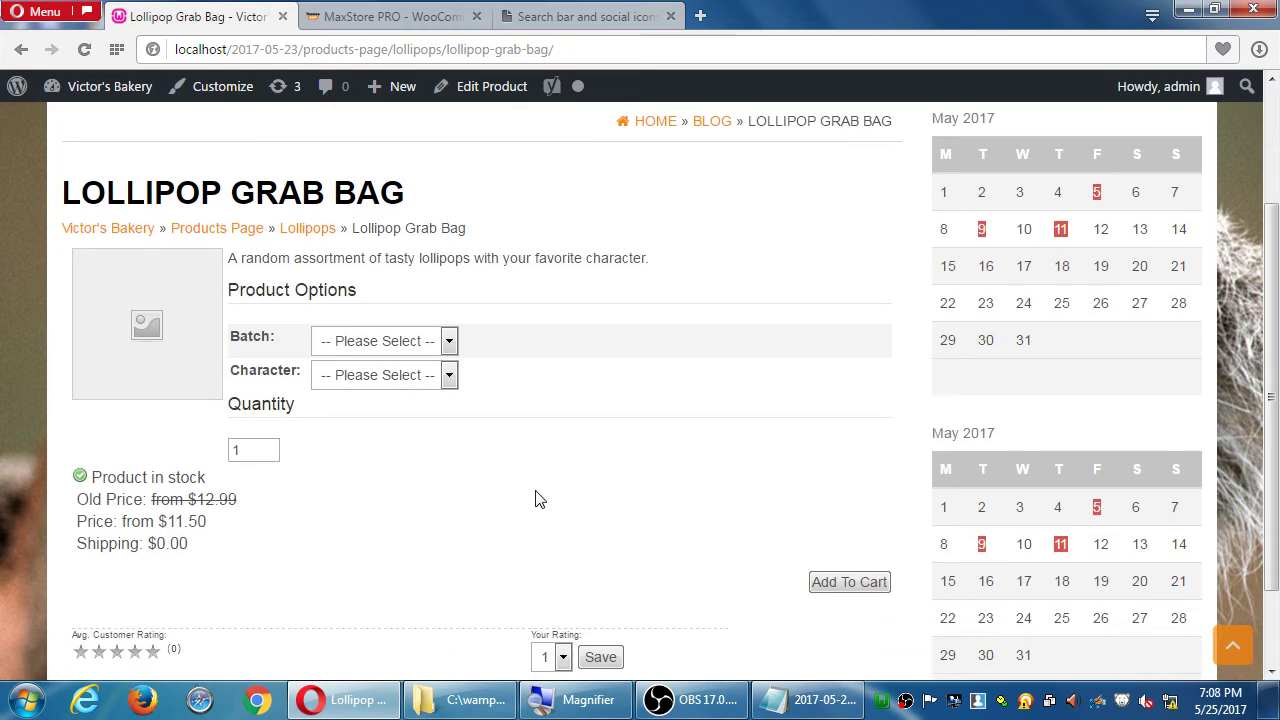
scroll(491, 447, up, 2)
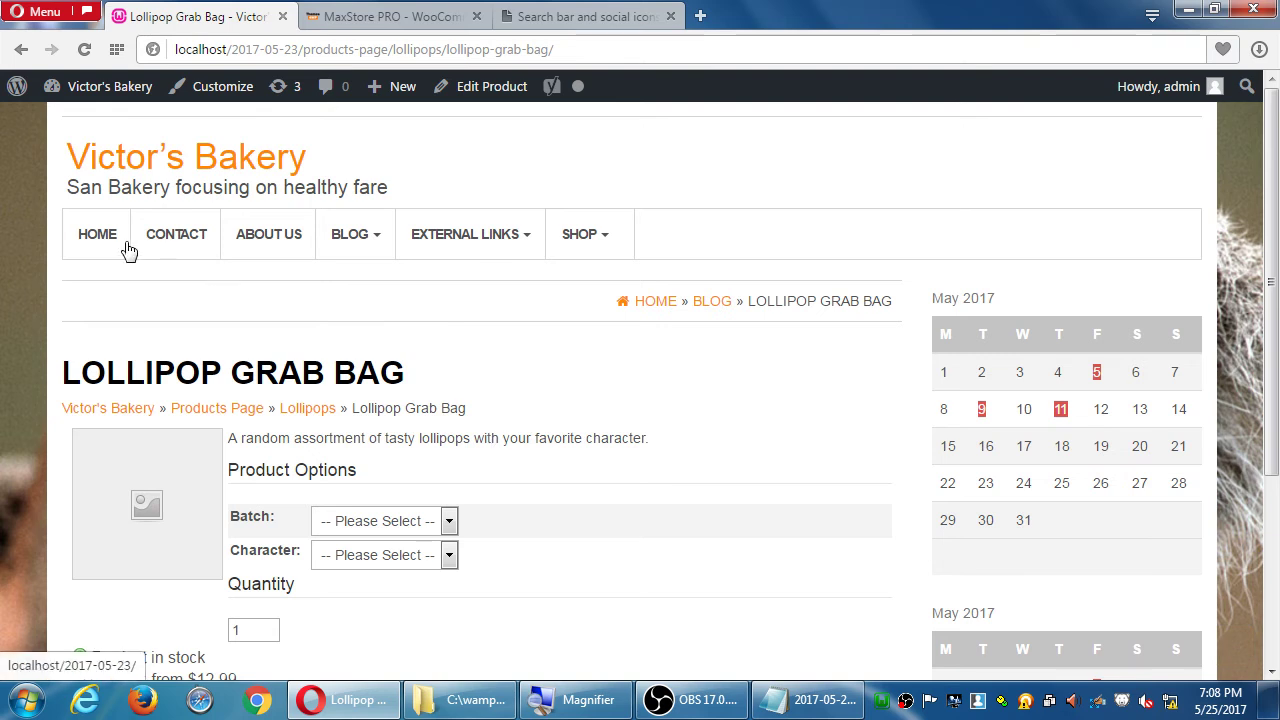
Open the bakery's home page in the theme Customizer and look at the Additional CSS section.
click(90, 238)
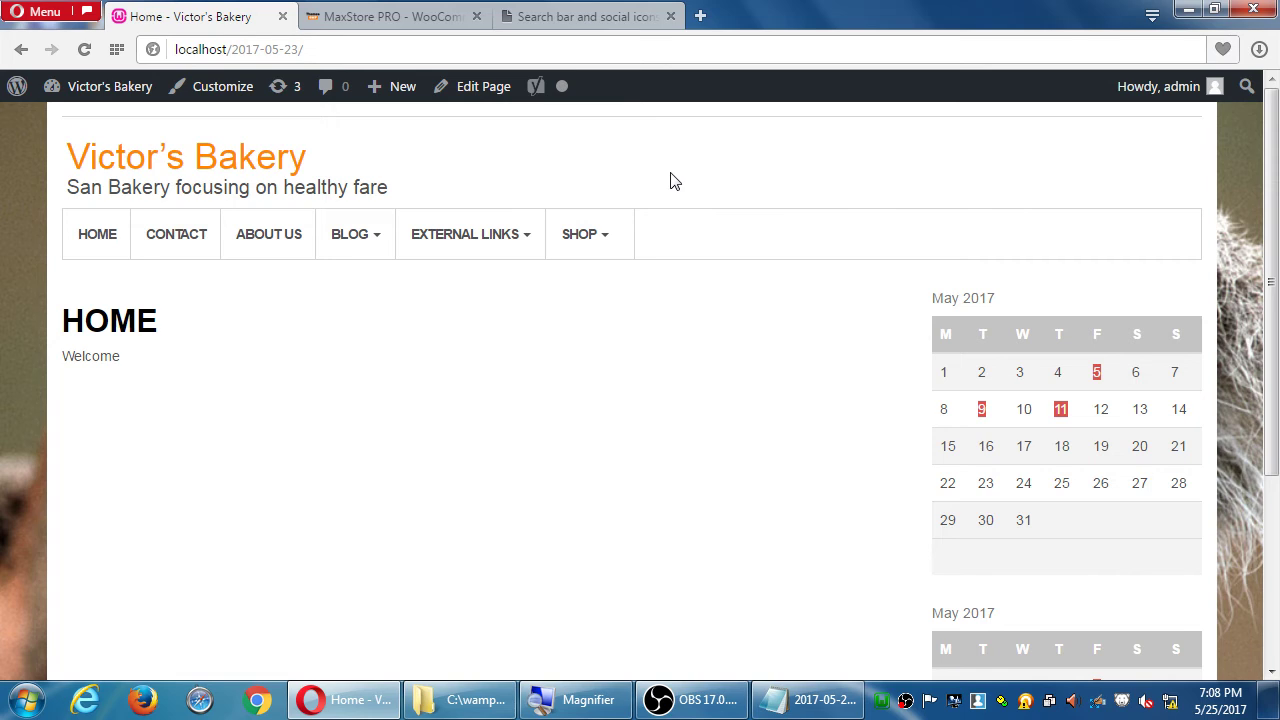
click(215, 100)
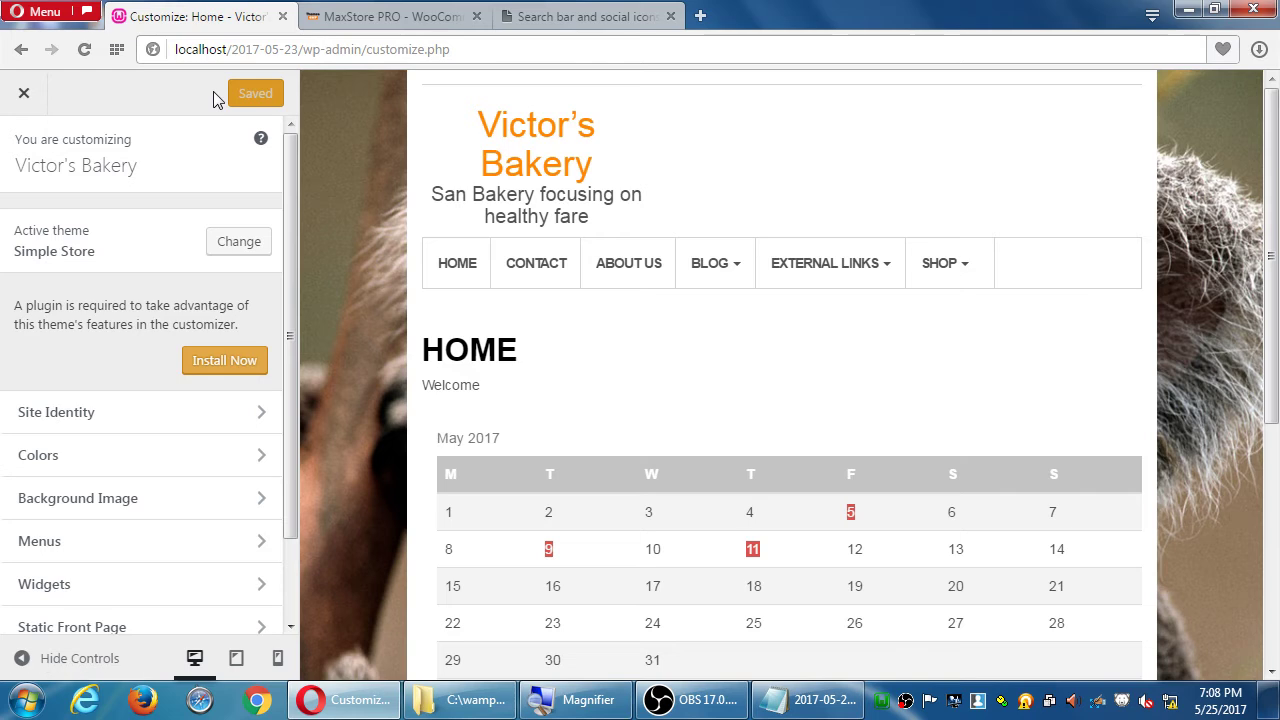
scroll(185, 326, down, 2)
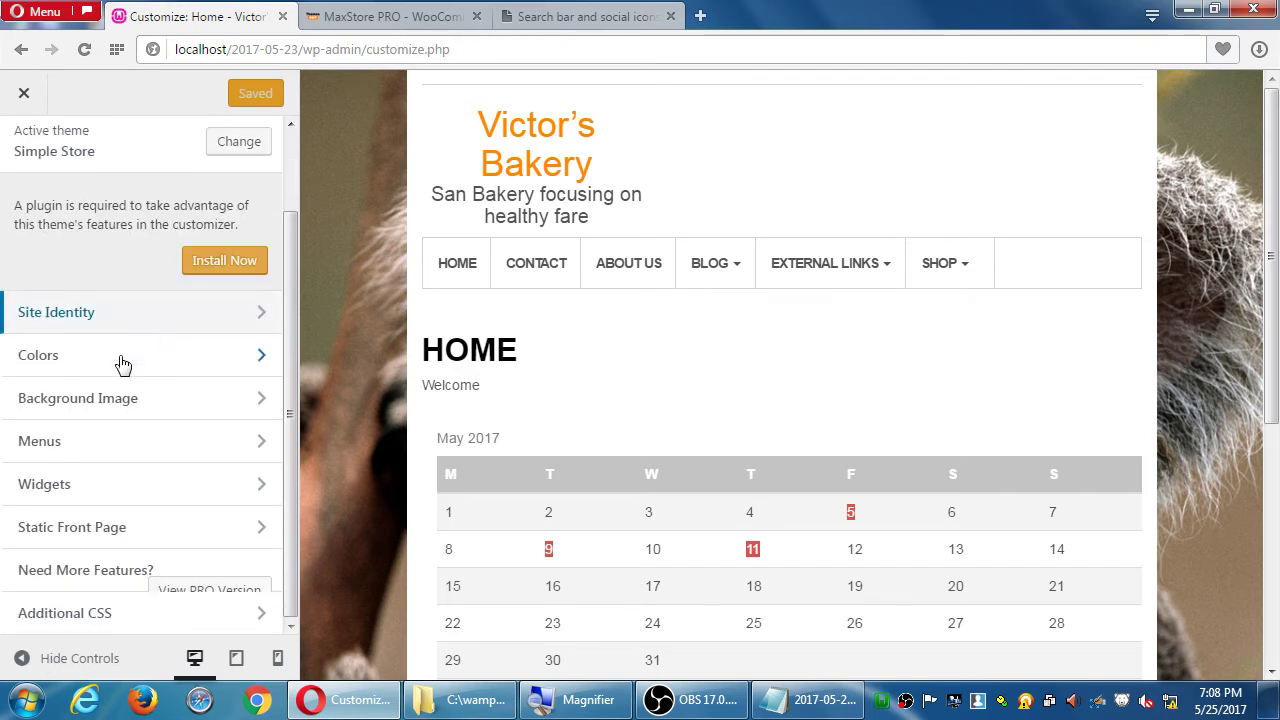
click(95, 628)
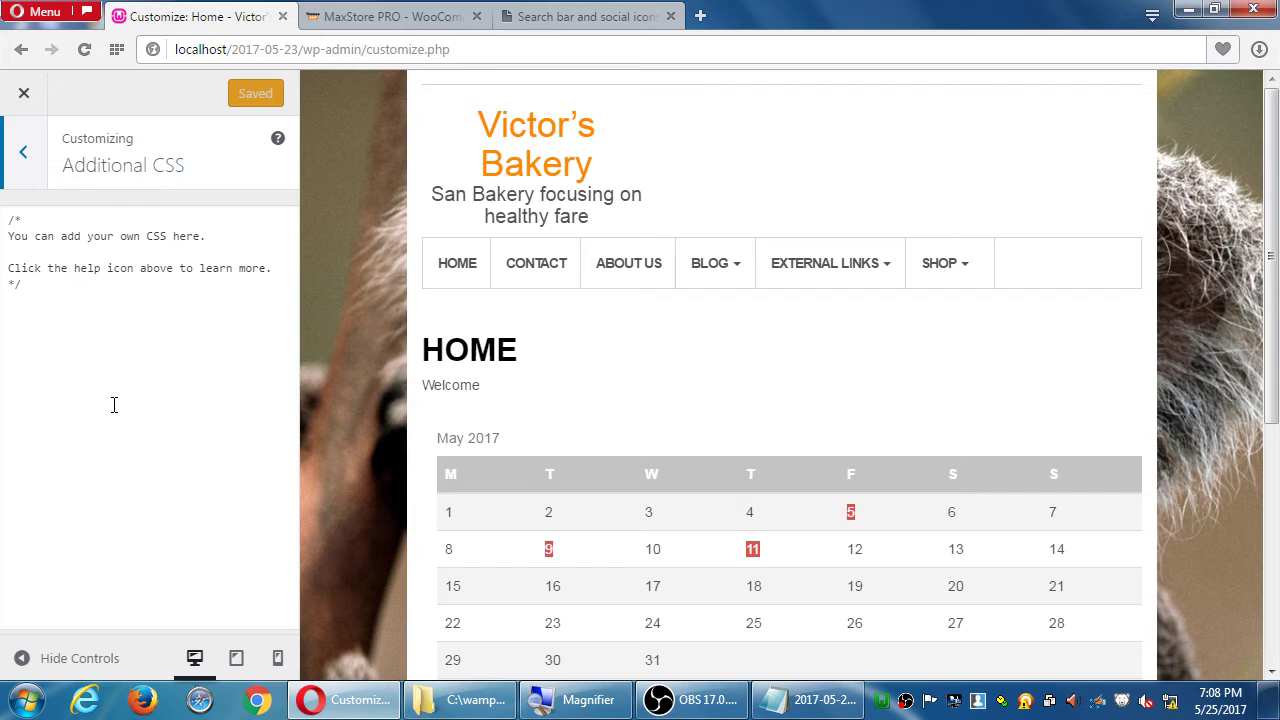
click(25, 158)
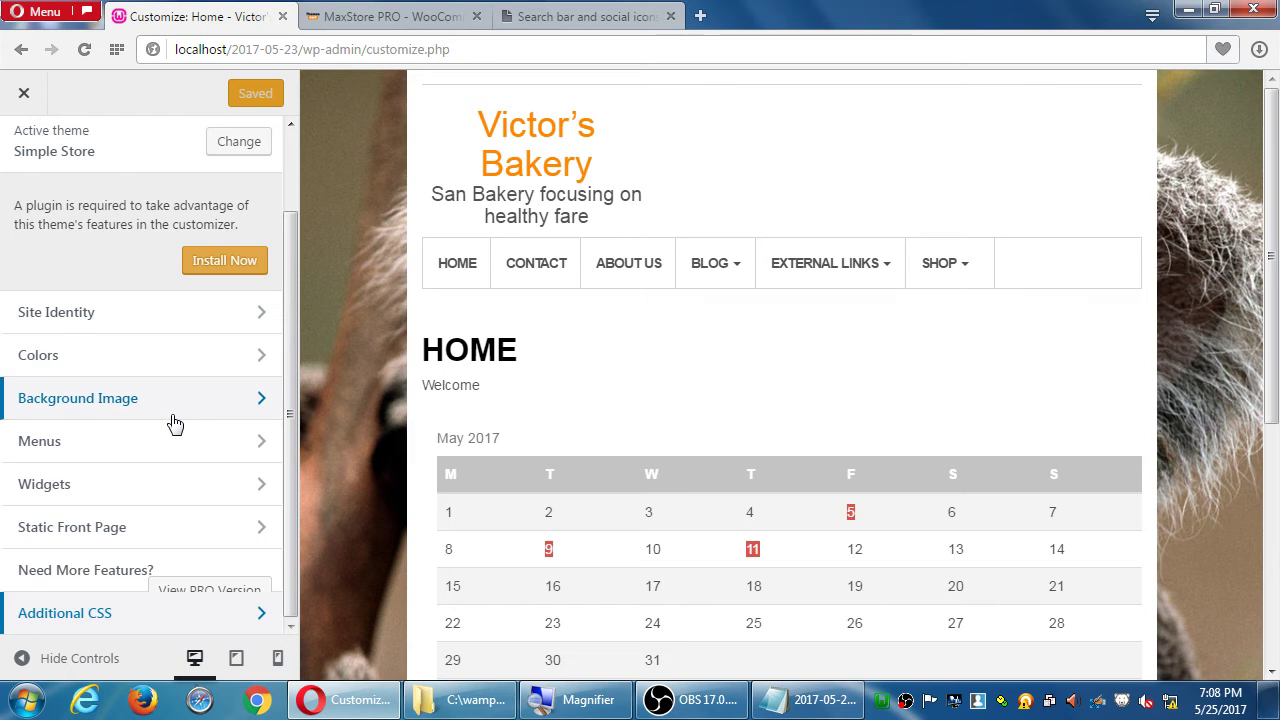
Remove both Calendar widgets from the Right Sidebar and publish the change.
click(126, 494)
click(167, 232)
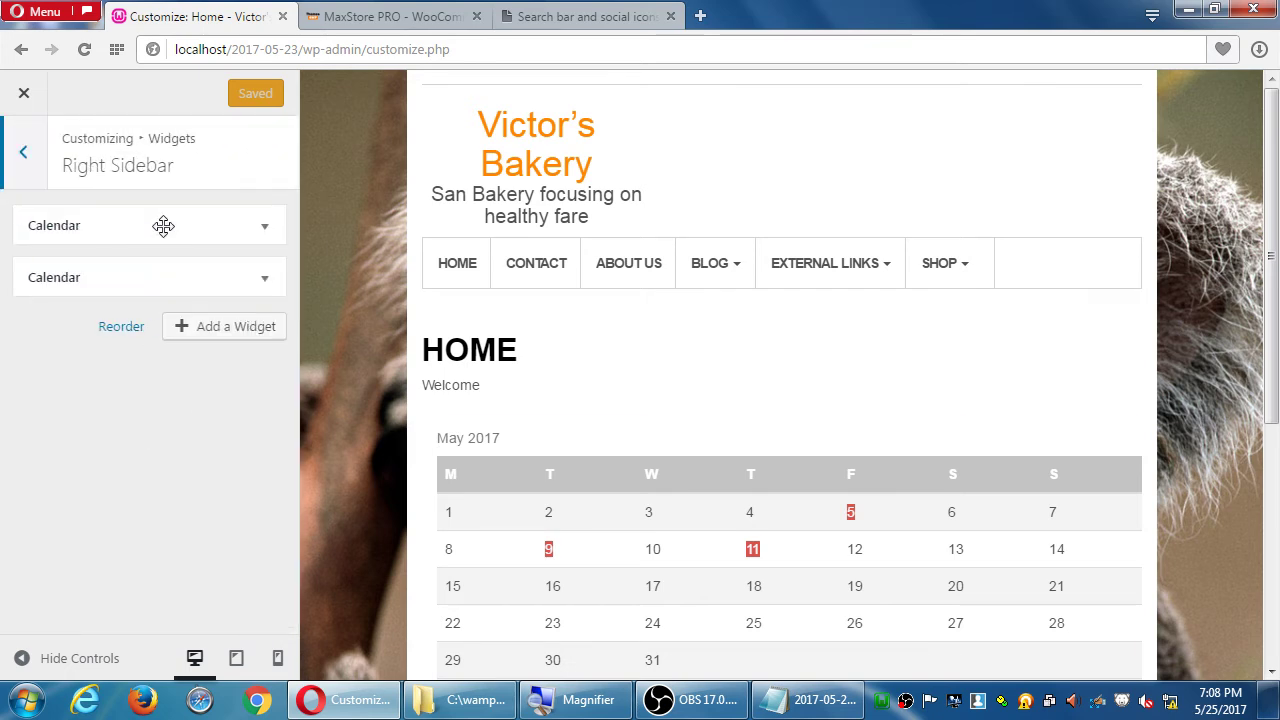
click(263, 277)
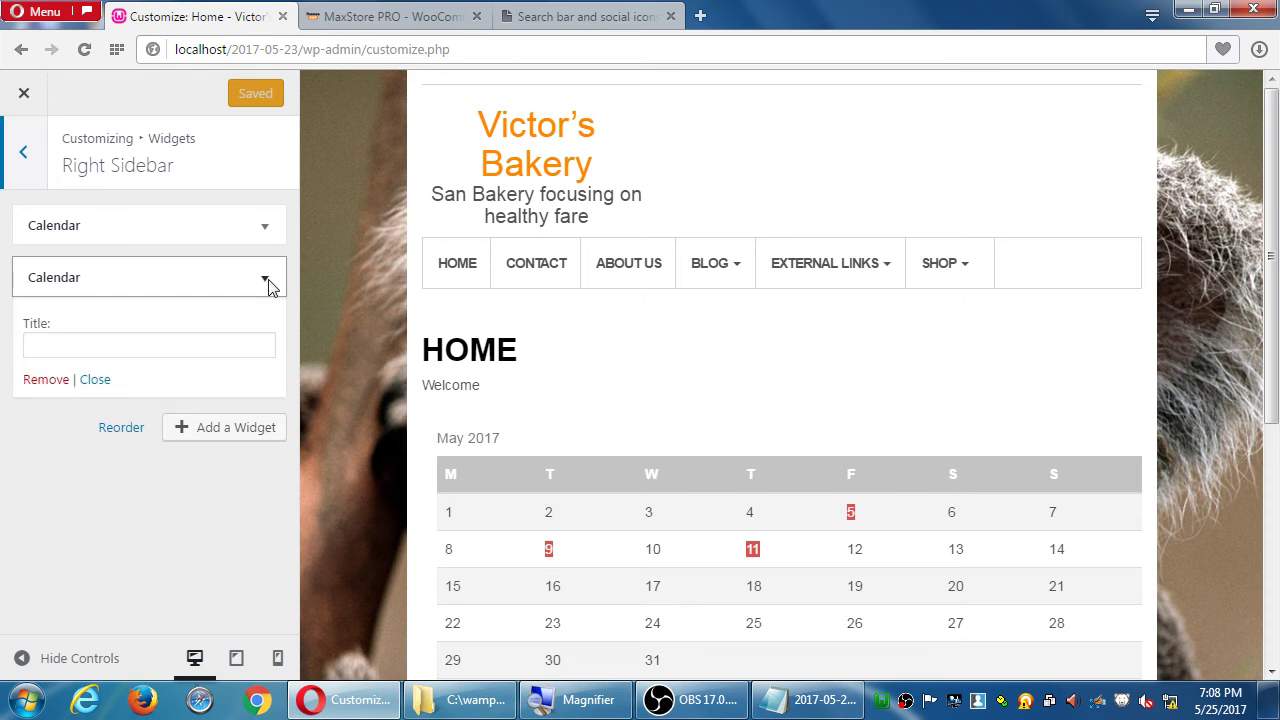
click(48, 380)
click(265, 226)
click(44, 327)
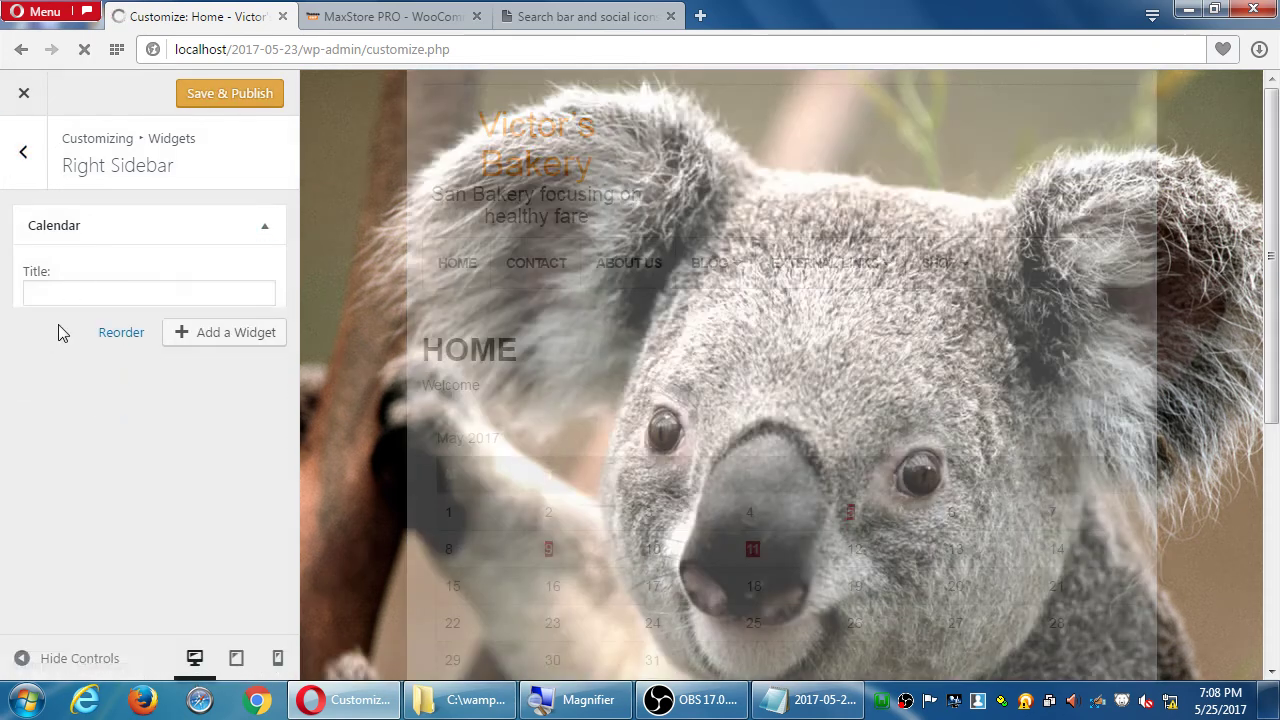
click(229, 94)
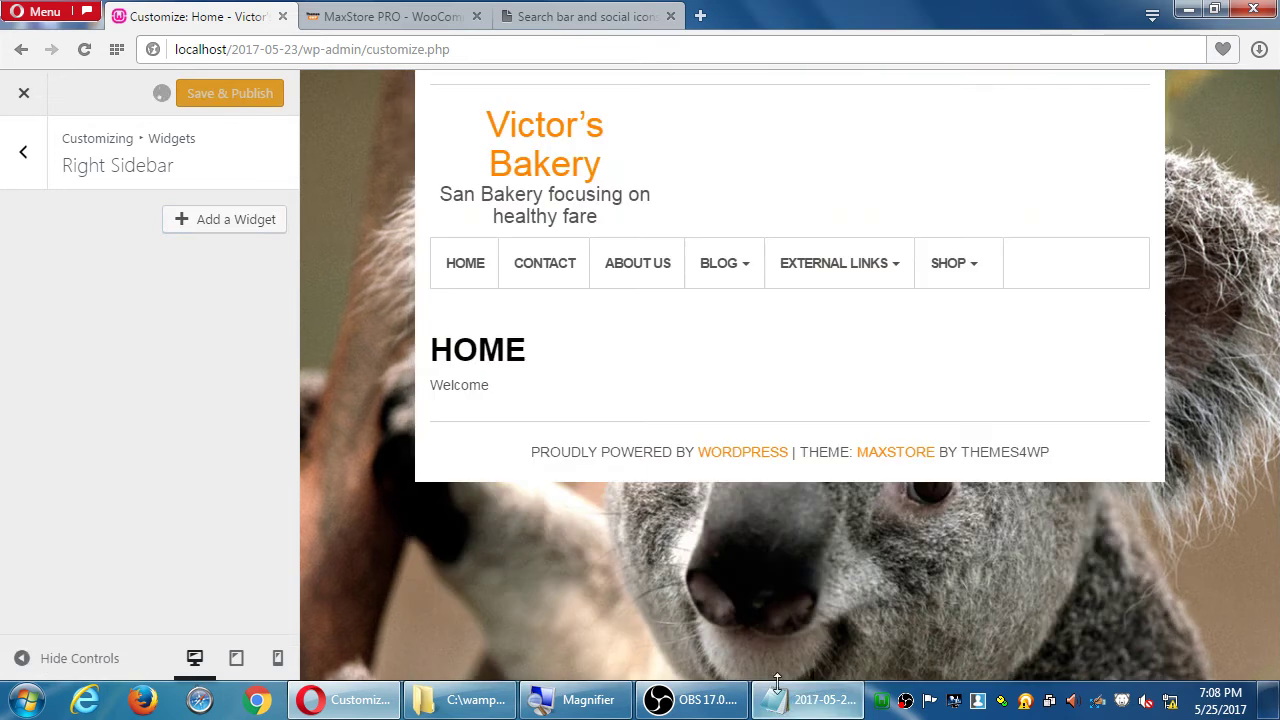
Switch to the Notepad notes and add the heading "Three Levels of WordPress" after the variant set notes.
click(812, 700)
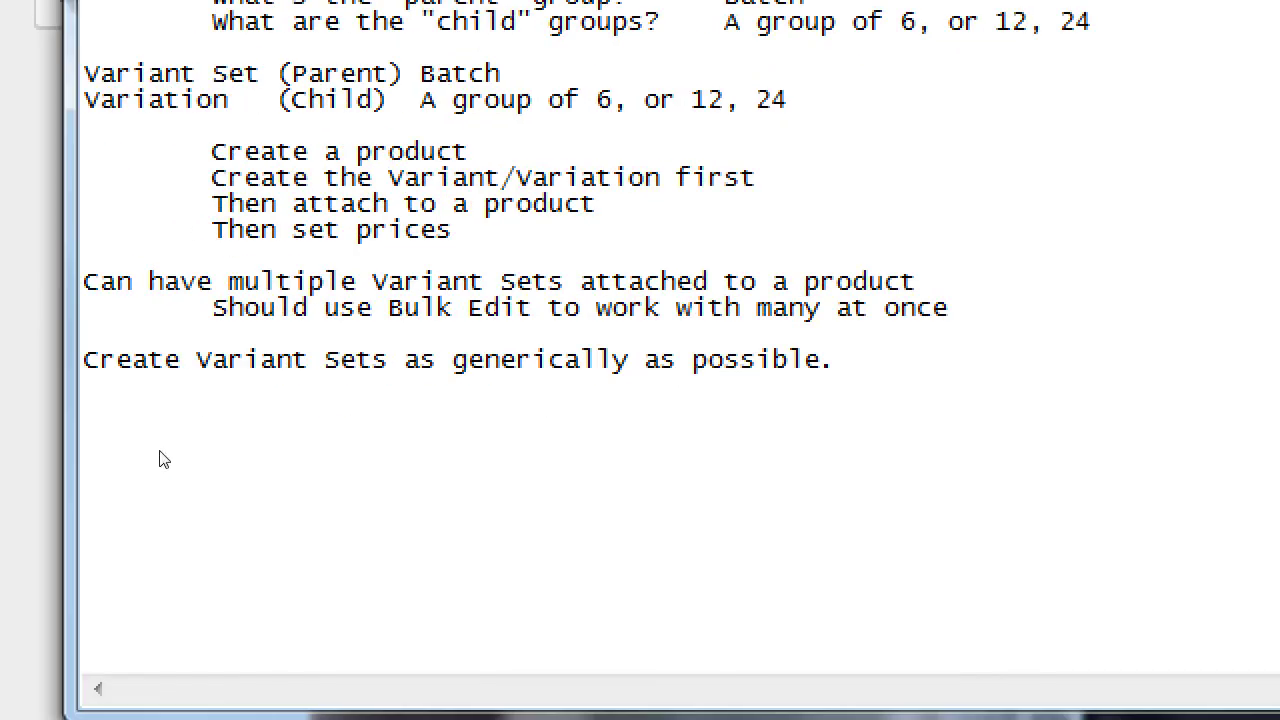
key(Return)
key(Return)
text(Three Level)
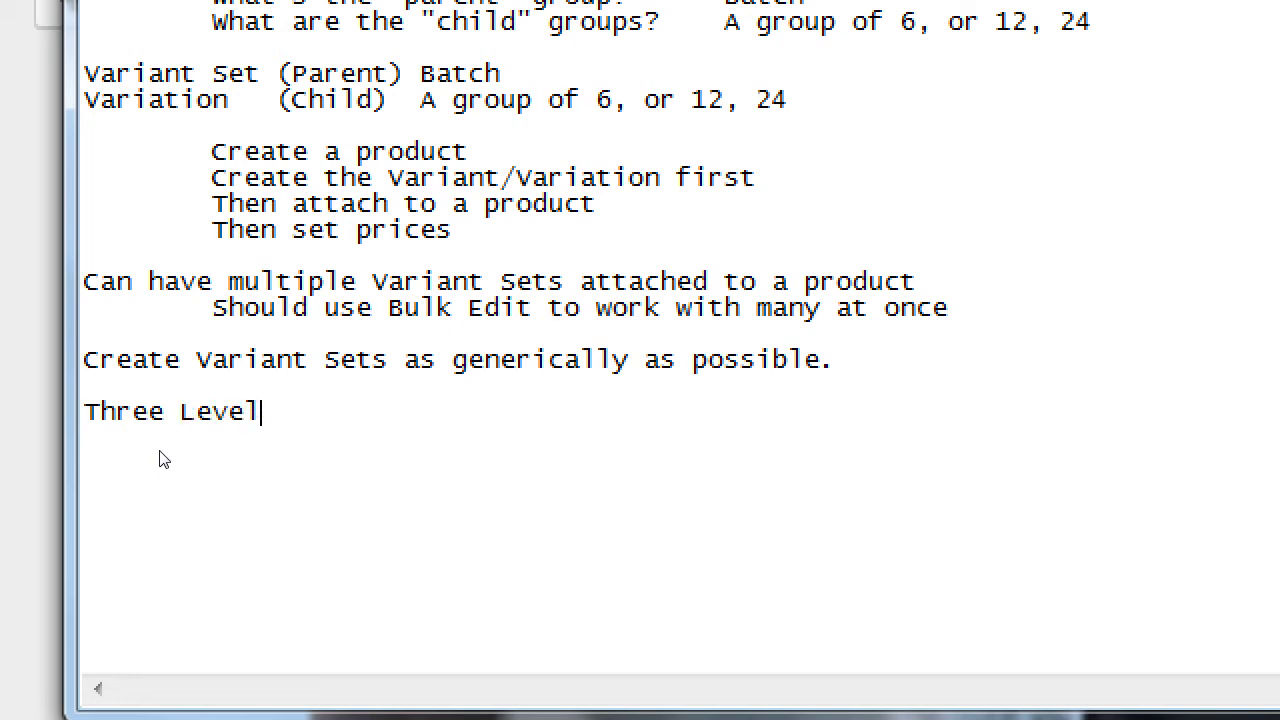
text(s of WordPress)
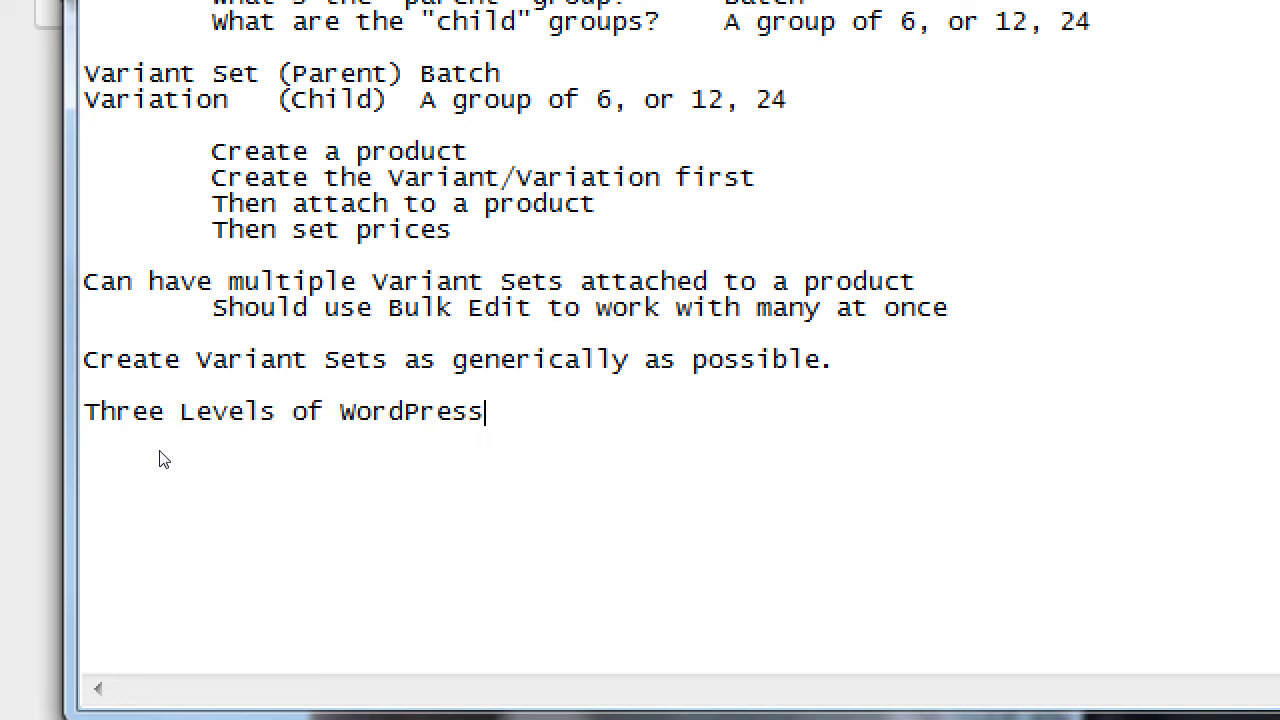
Add the indented line "Level 1 - Pre-made theme + Customize" under the heading.
key(Return)
key(Tab)
text(Level 1 -)
text(Pre)
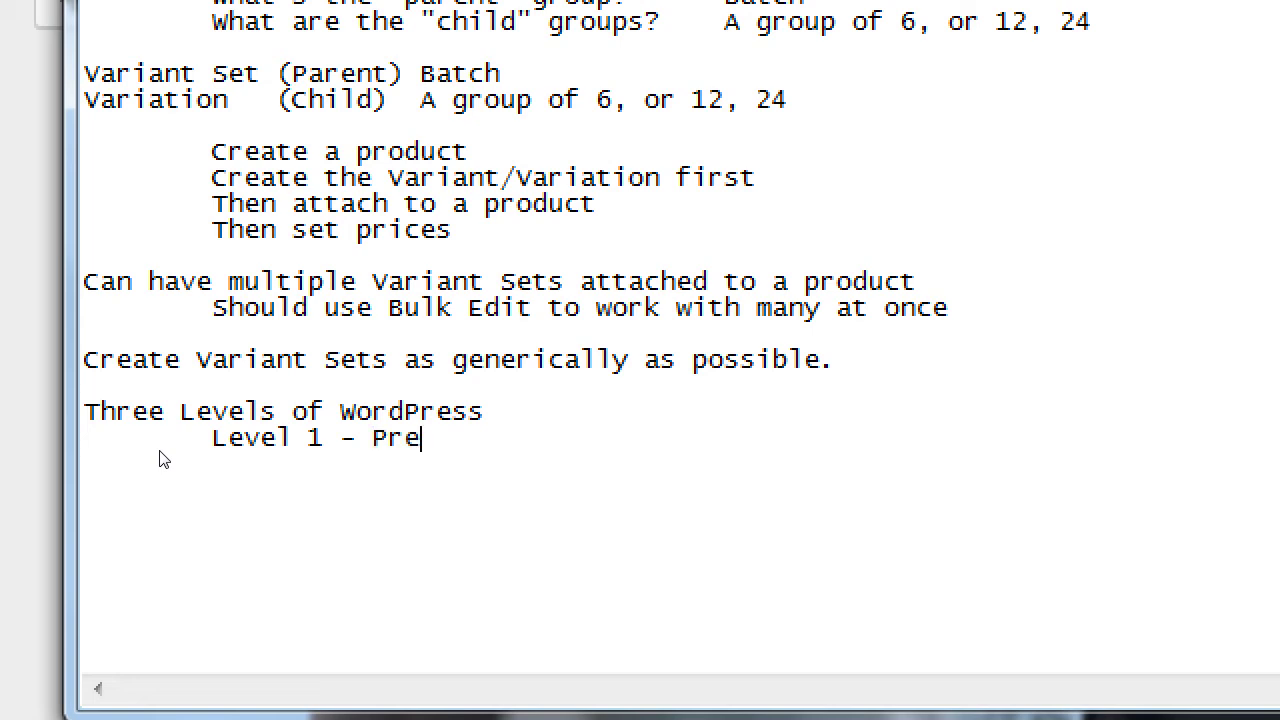
text(-made theme)
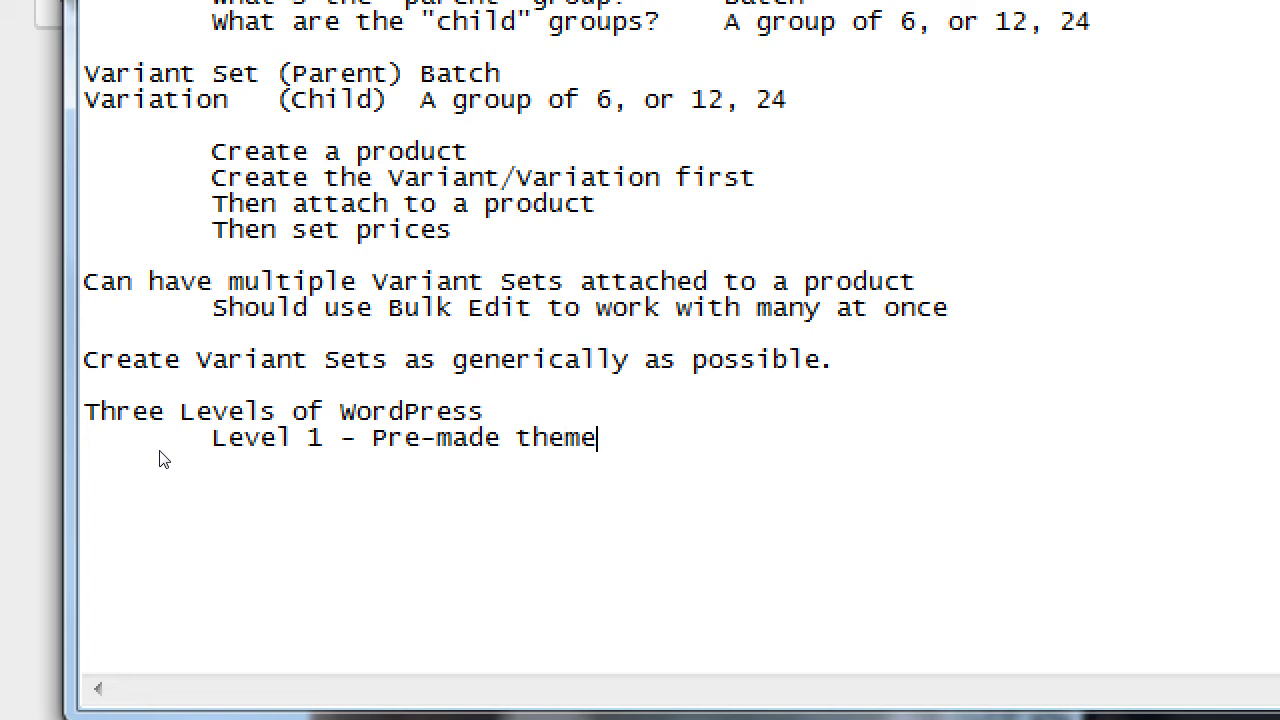
text( + Customize)
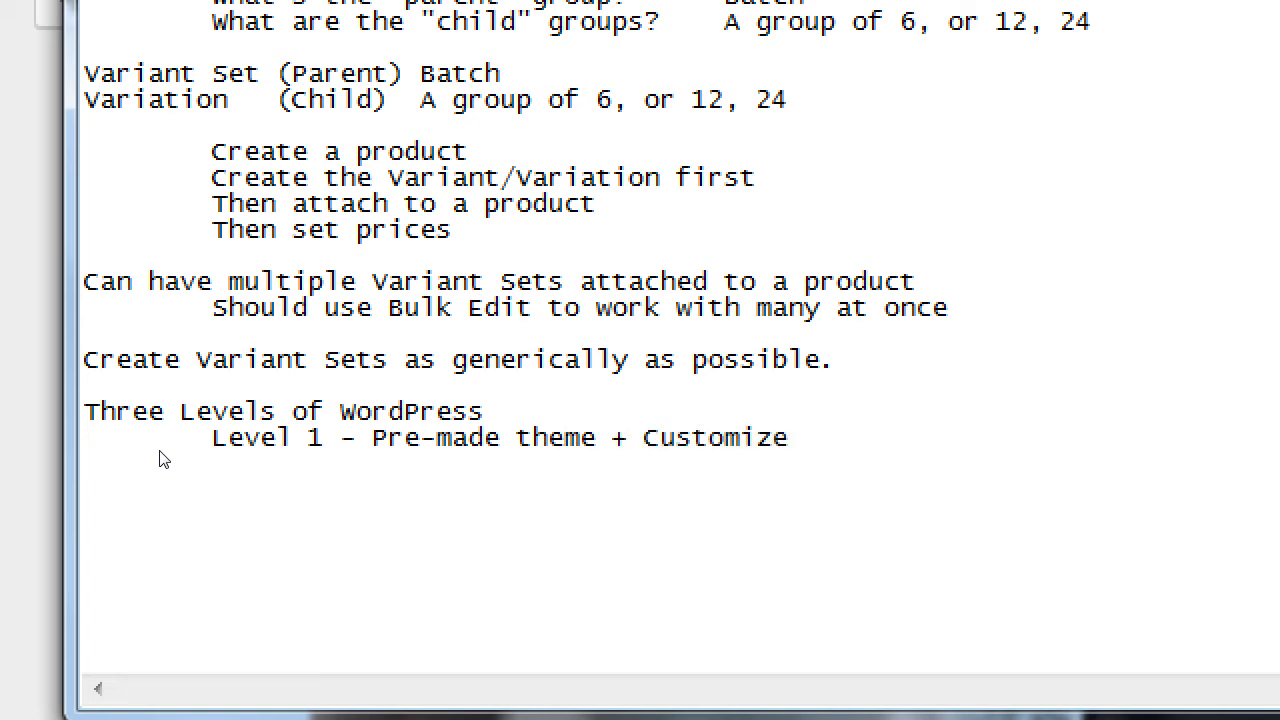
Return to the browser and close the Customizer to view the bakery's home page.
key(super+minus)
click(975, 10)
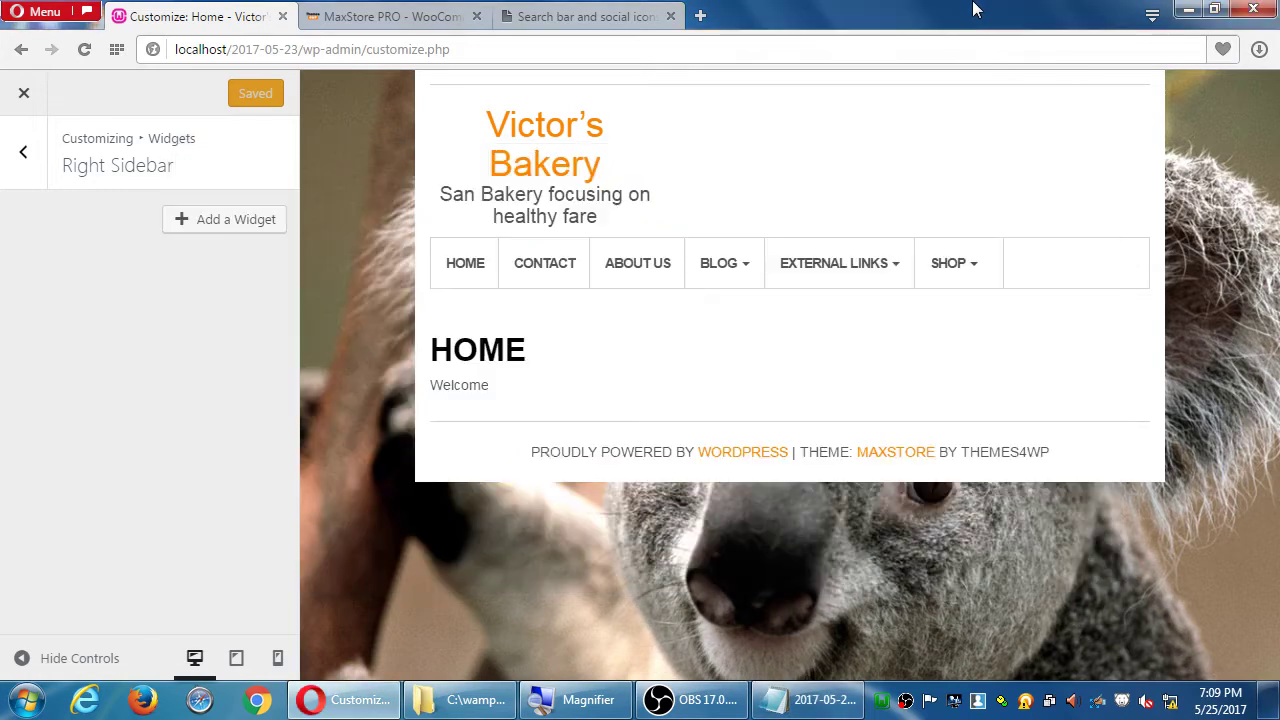
click(35, 102)
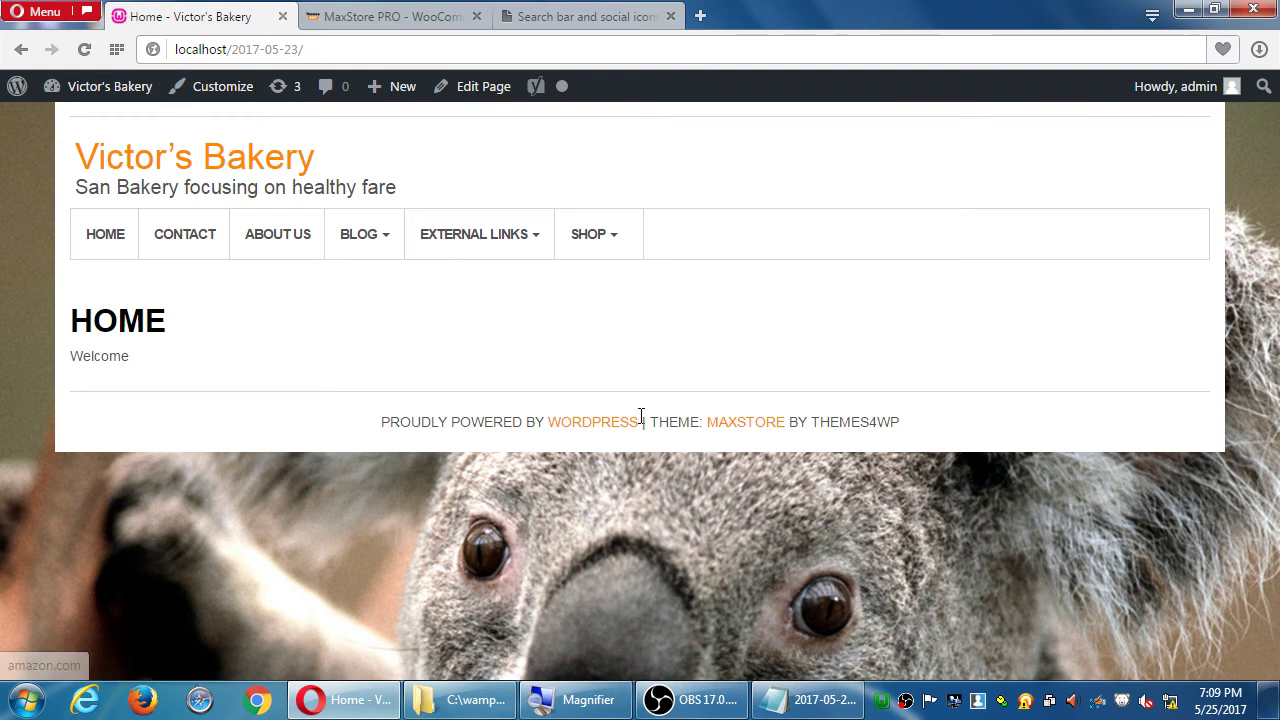
Switch back to the Notepad notes and mark the Level 1 line's cost with "$".
click(816, 702)
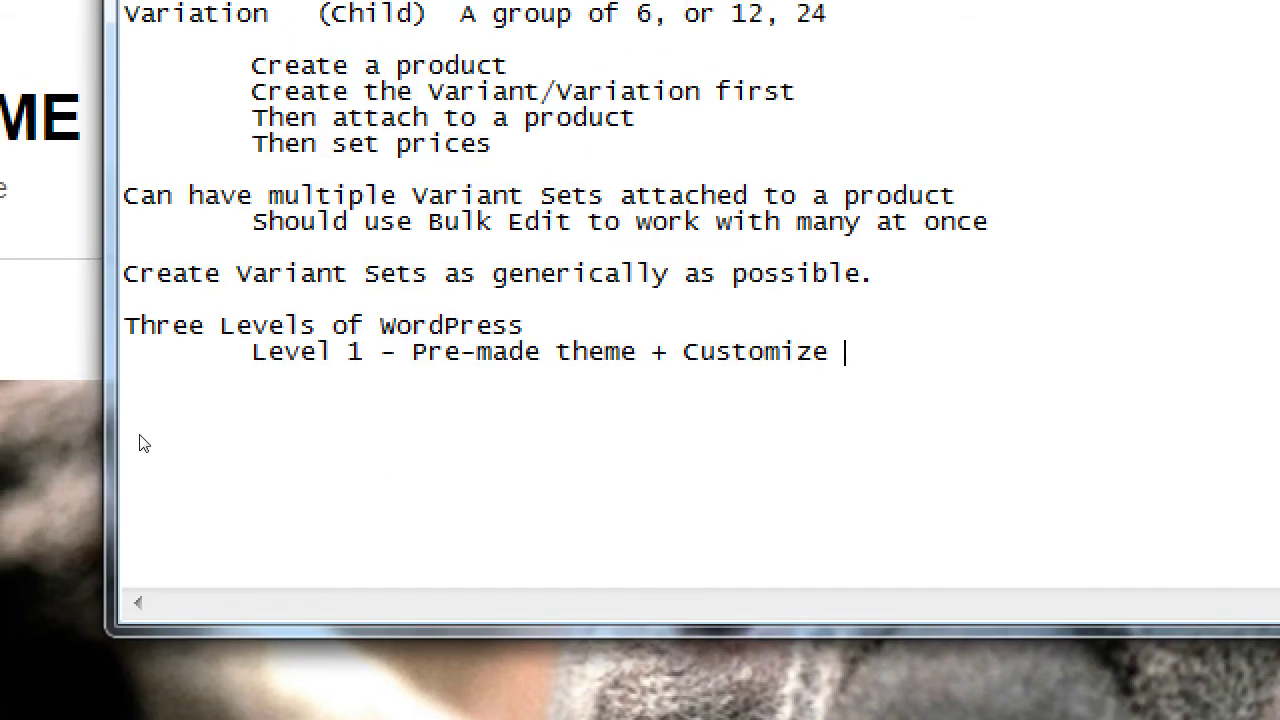
key(BackSpace)
key(BackSpace)
key(BackSpace)
key(Tab)
key(Tab)
text($)
Add the indented line "Level 2 - Pre-made theme + Customize + Custom Code" with the cost marker "$$$".
key(Return)
key(Tab)
text(Level 2 - Pre)
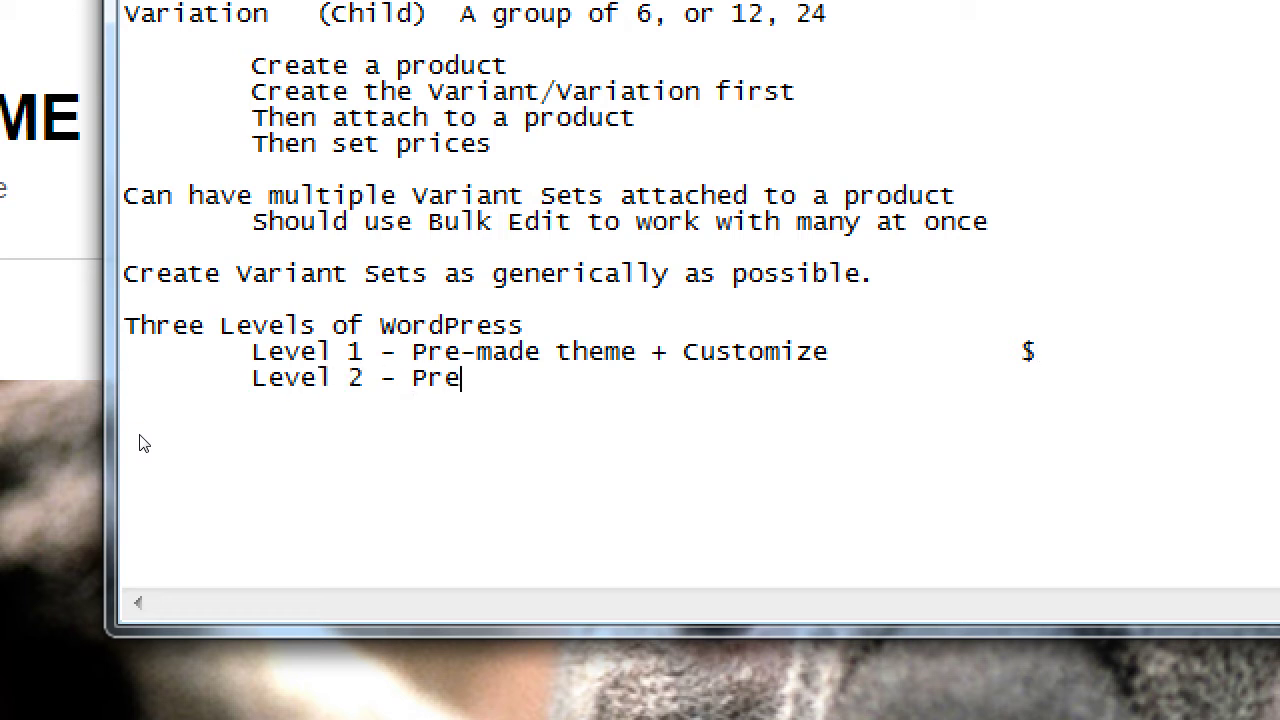
text(-made theme )
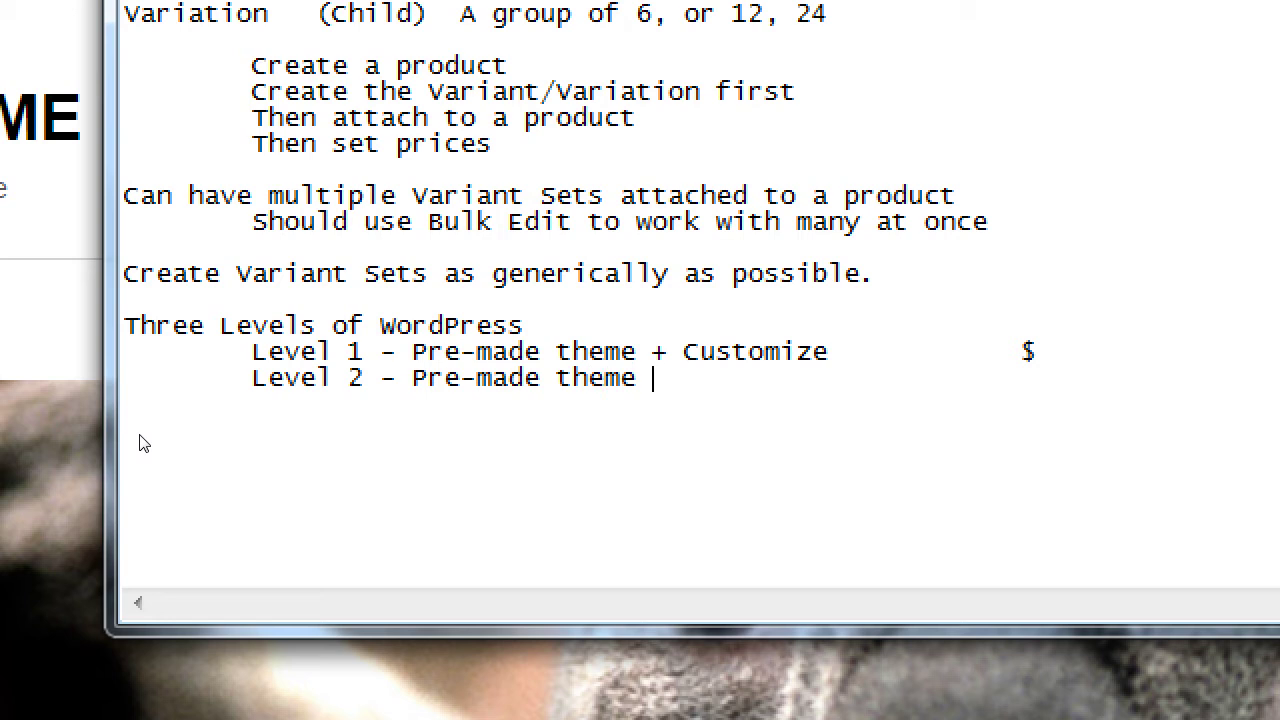
text(+ Customi)
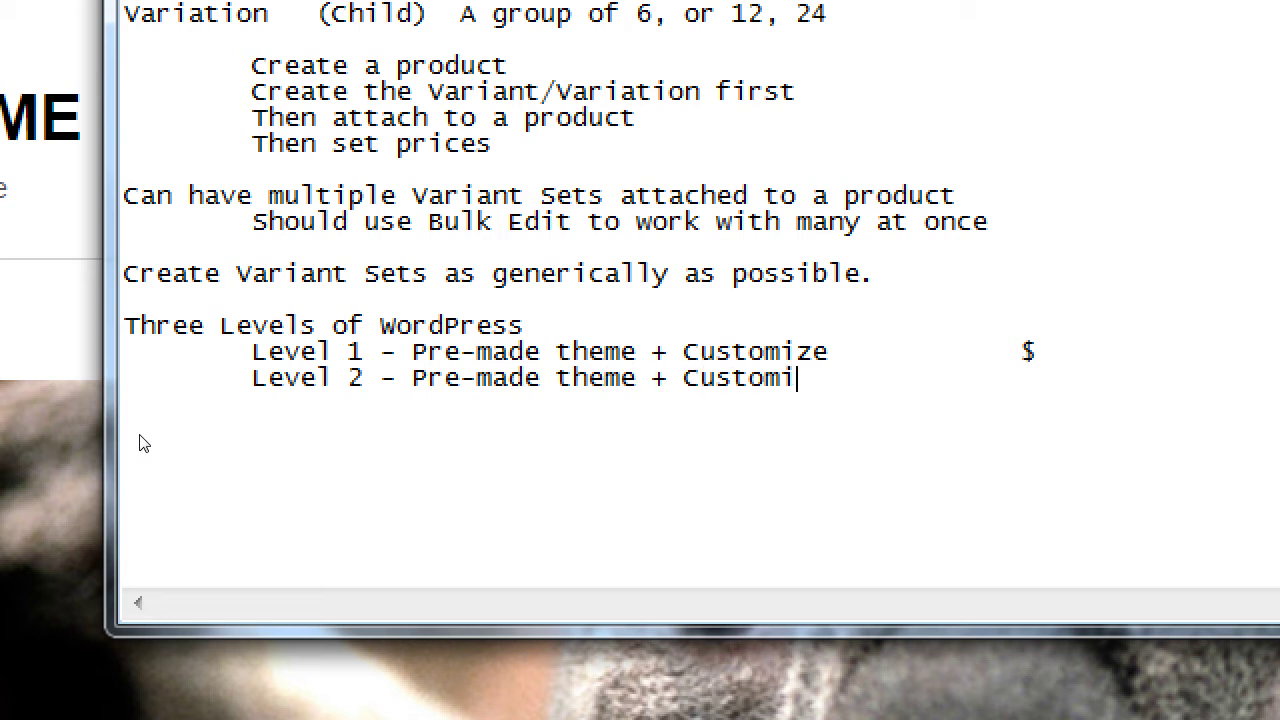
text(ze +)
text( Custom)
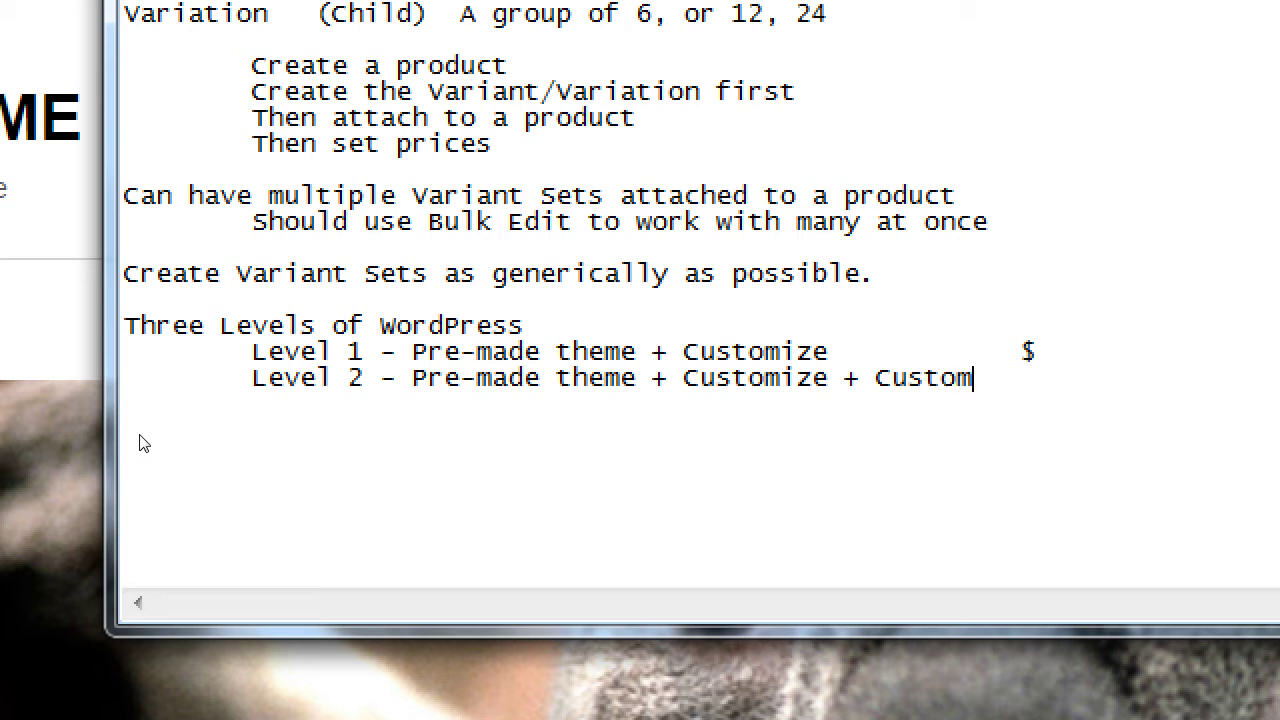
text( Code      $$$)
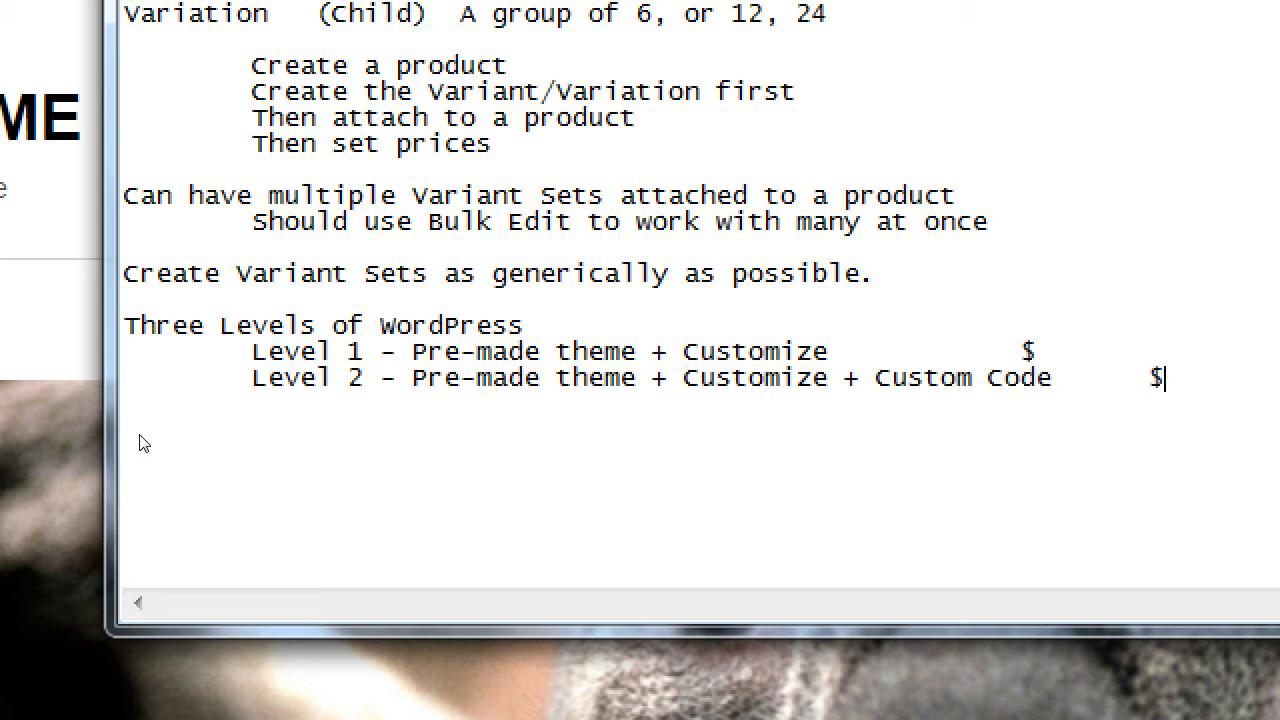
Align the Level 1 cost marker with the one on the Level 2 line.
key(Up)
key(Left)
key(Tab)
key(Tab)
key(BackSpace)
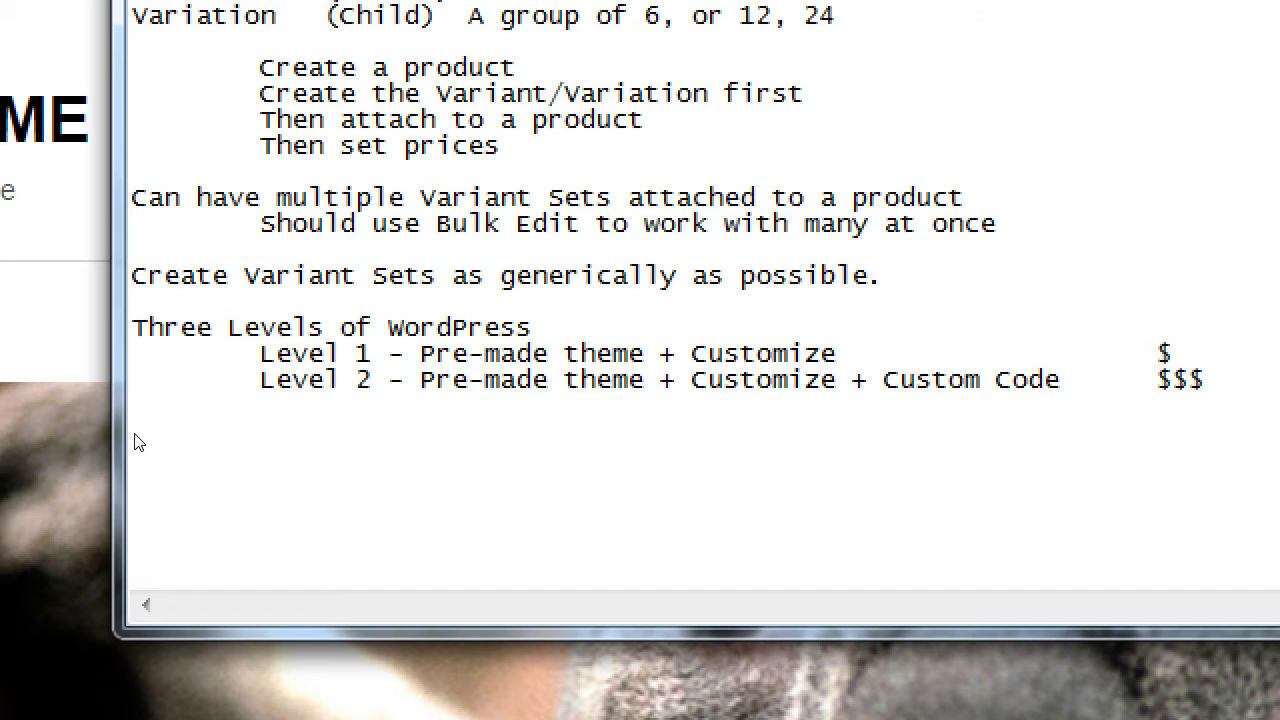
Highlight "Customize" and "Custom Code" in the Level 2 line to examine what that level includes.
key(F3)
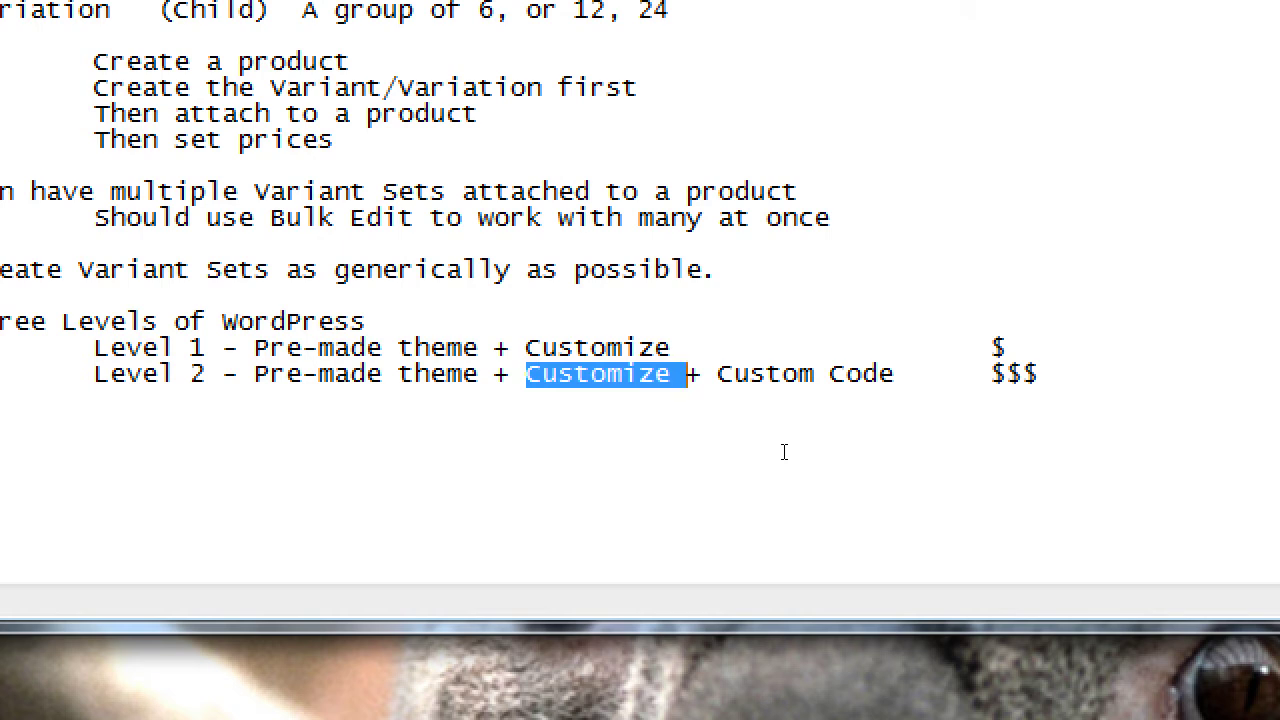
key(Right)
key(Right)
key(Right)
key(ctrl+shift+Right)
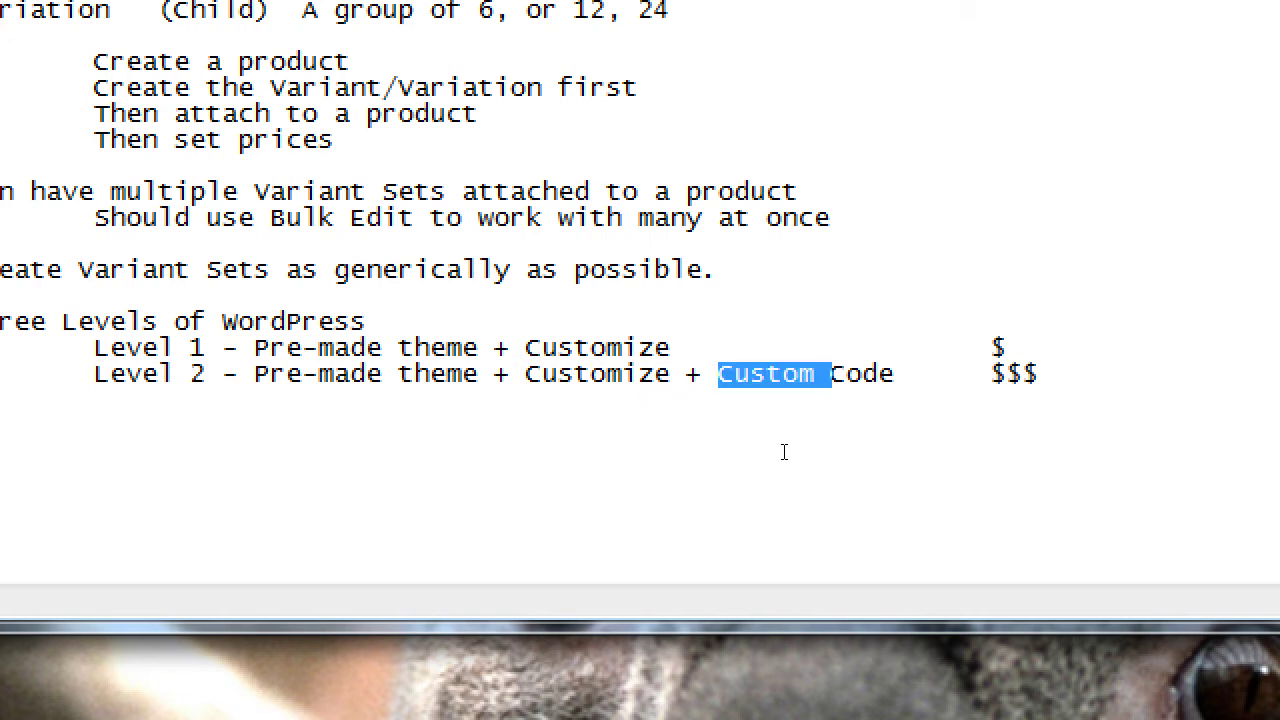
key(shift+Right)
key(shift+Right)
key(shift+Right)
key(shift+Right)
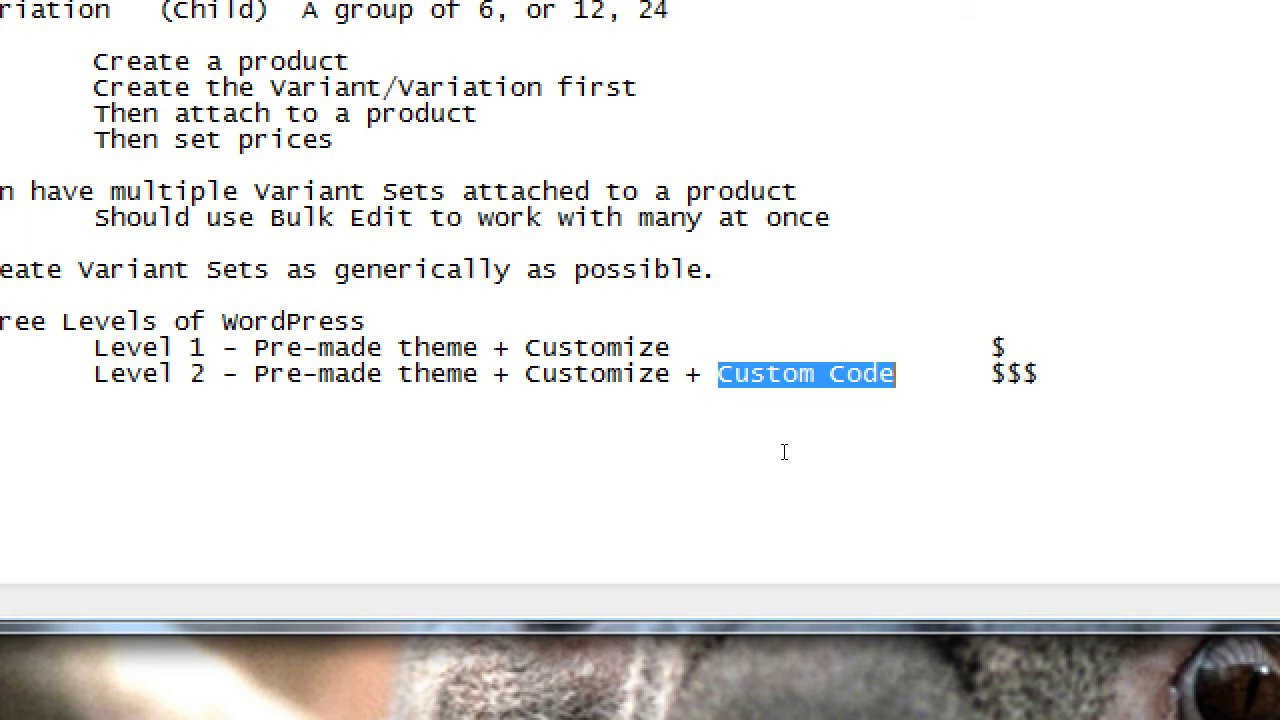
Add the line "Level 3 - All custome code" below Level 2.
click(784, 452)
key(Return)
text(lEVE)
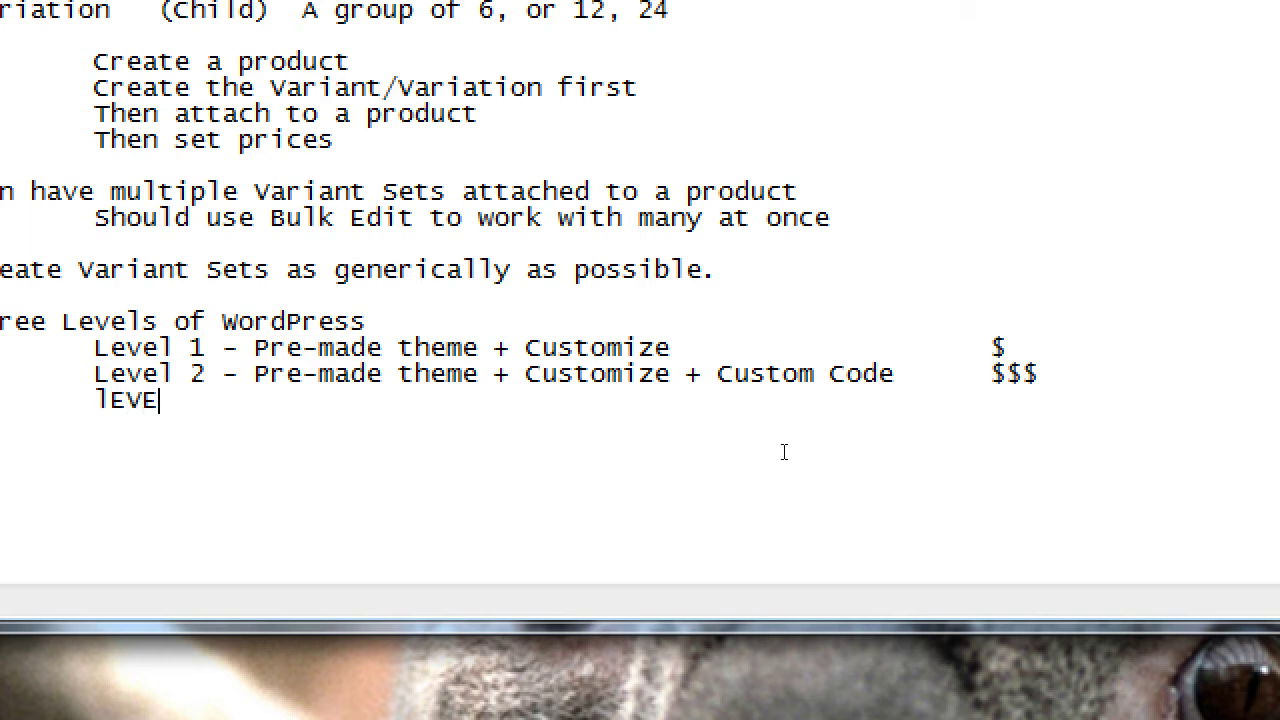
key(BackSpace)
key(BackSpace)
key(BackSpace)
key(BackSpace)
text(Level 3 )
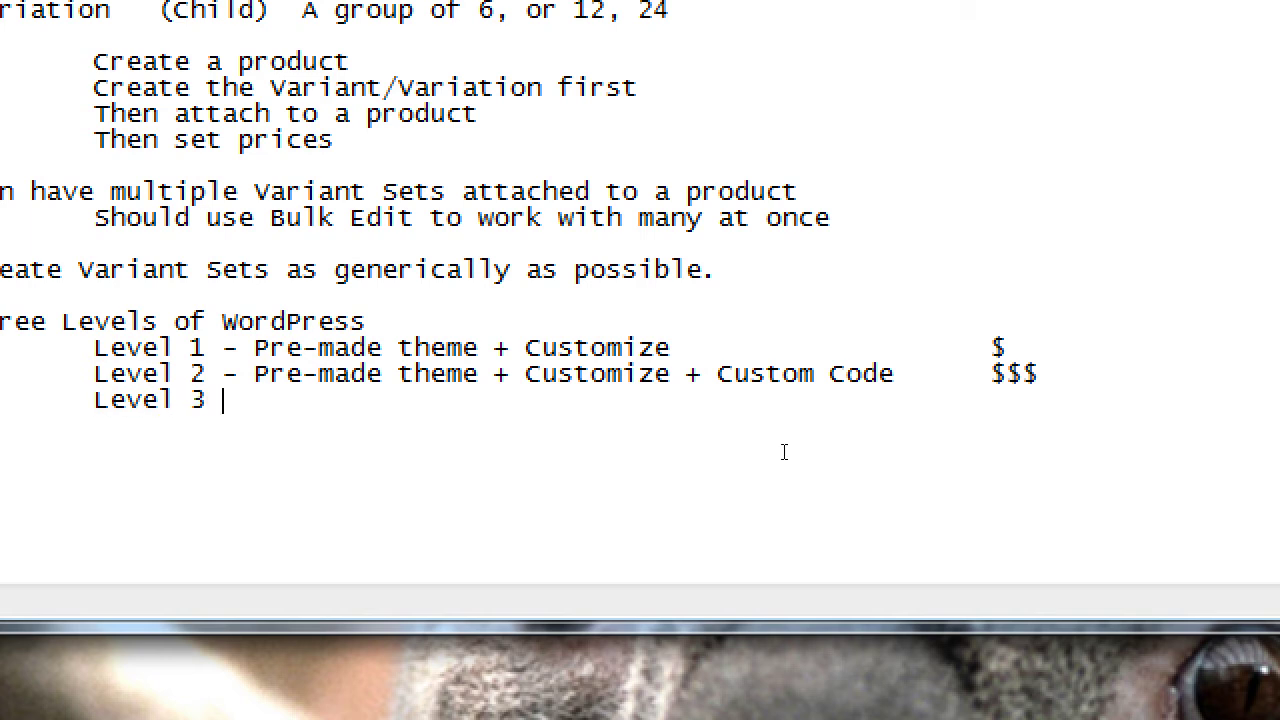
text(- All custome code)
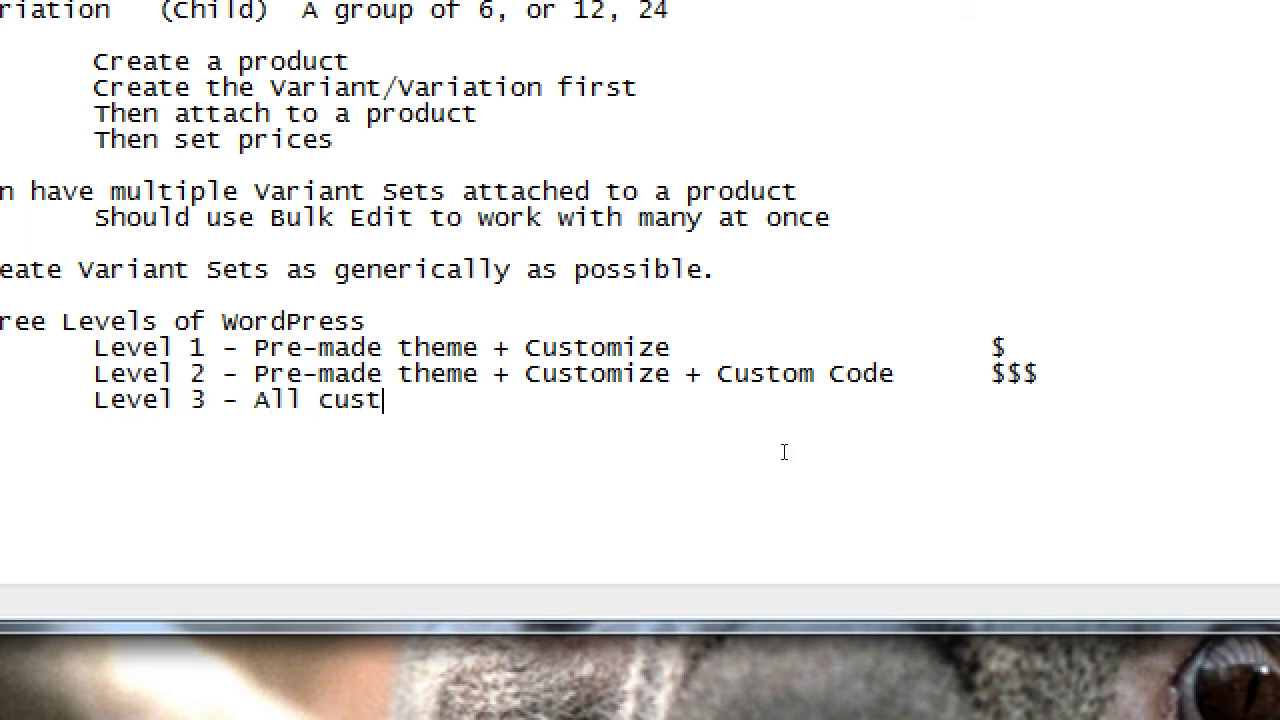
Mark the Level 3 line's cost with "$$$$$$$$$$$", aligned with the other cost markers.
key(Tab)
key(Tab)
key(Tab)
key(Tab)
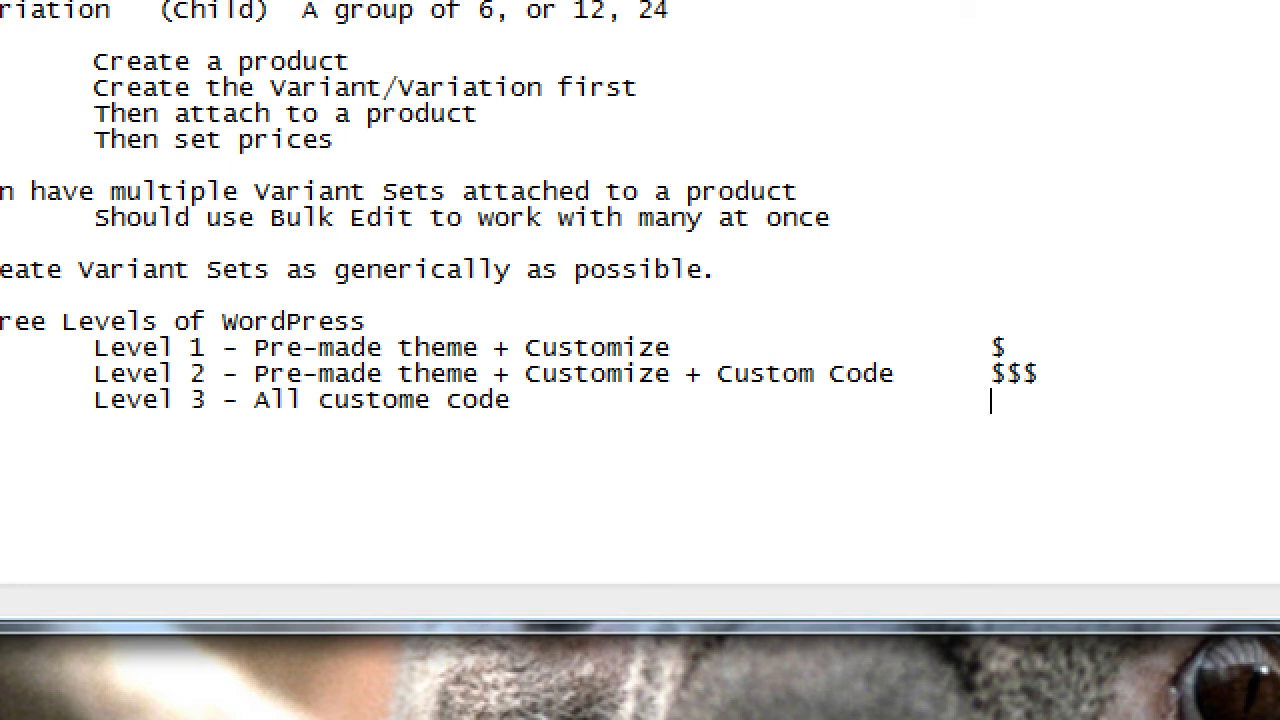
text($$$$$$$$$$$)
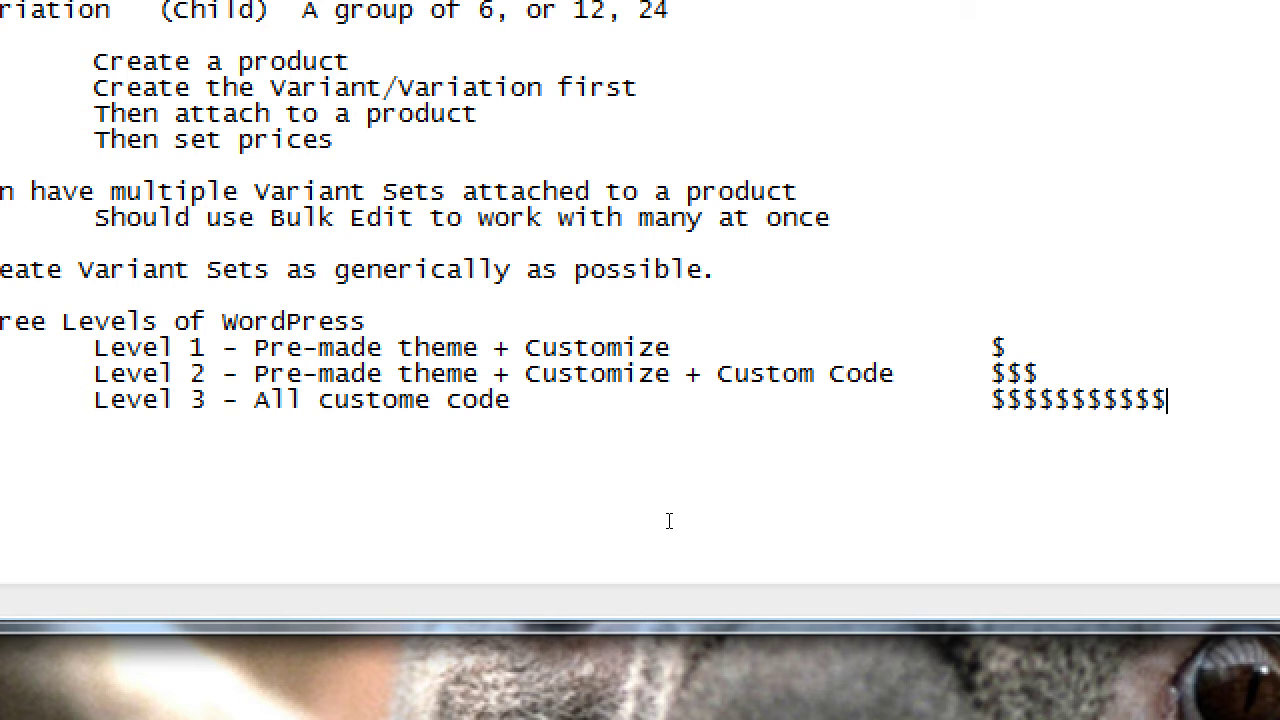
Highlight the Level 3 cost marker to compare it with the other levels.
key(shift+Left)
key(shift+Left)
key(shift+Left)
key(shift+Left)
key(shift+Left)
key(shift+Left)
key(shift+Left)
key(shift+Left)
key(shift+Left)
key(shift+Left)
key(shift+Left)
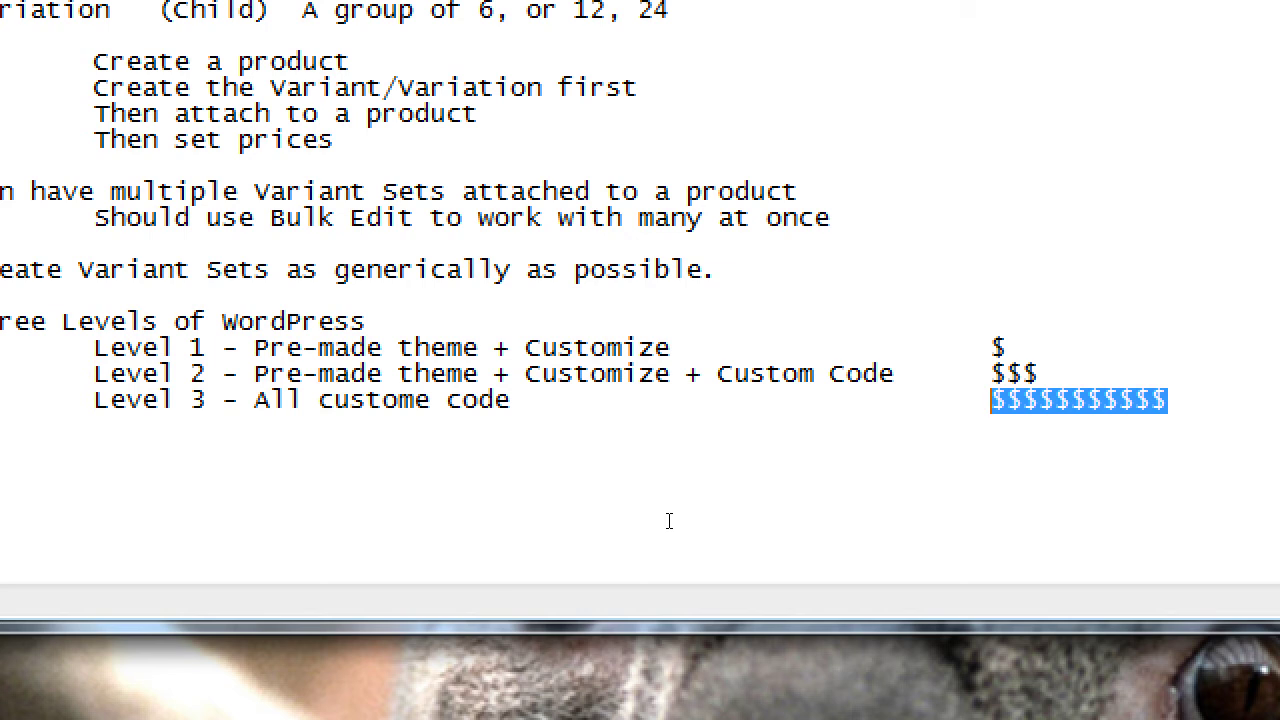
key(Left)
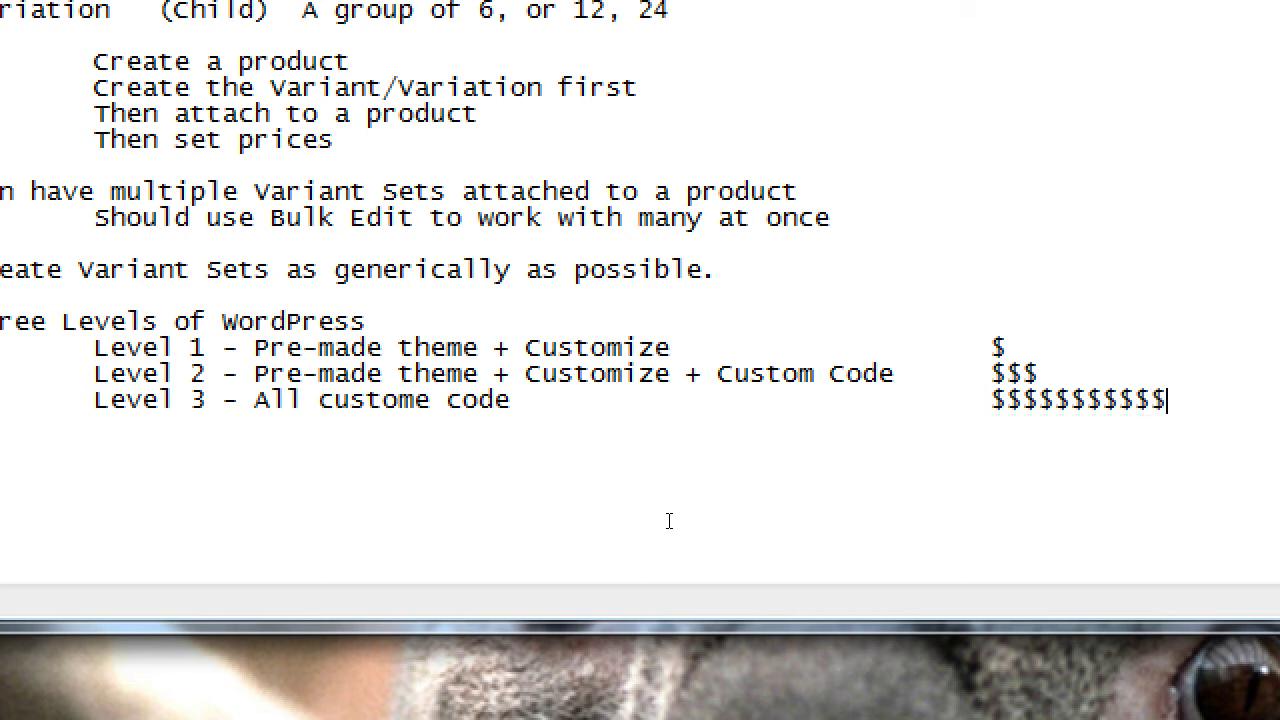
Add the indented line "Our Rec: Level 2 + Social Media + SEO" below the Level 3 line.
key(Return)
key(Tab)
text(J)
key(BackSpace)
text(Our Re)
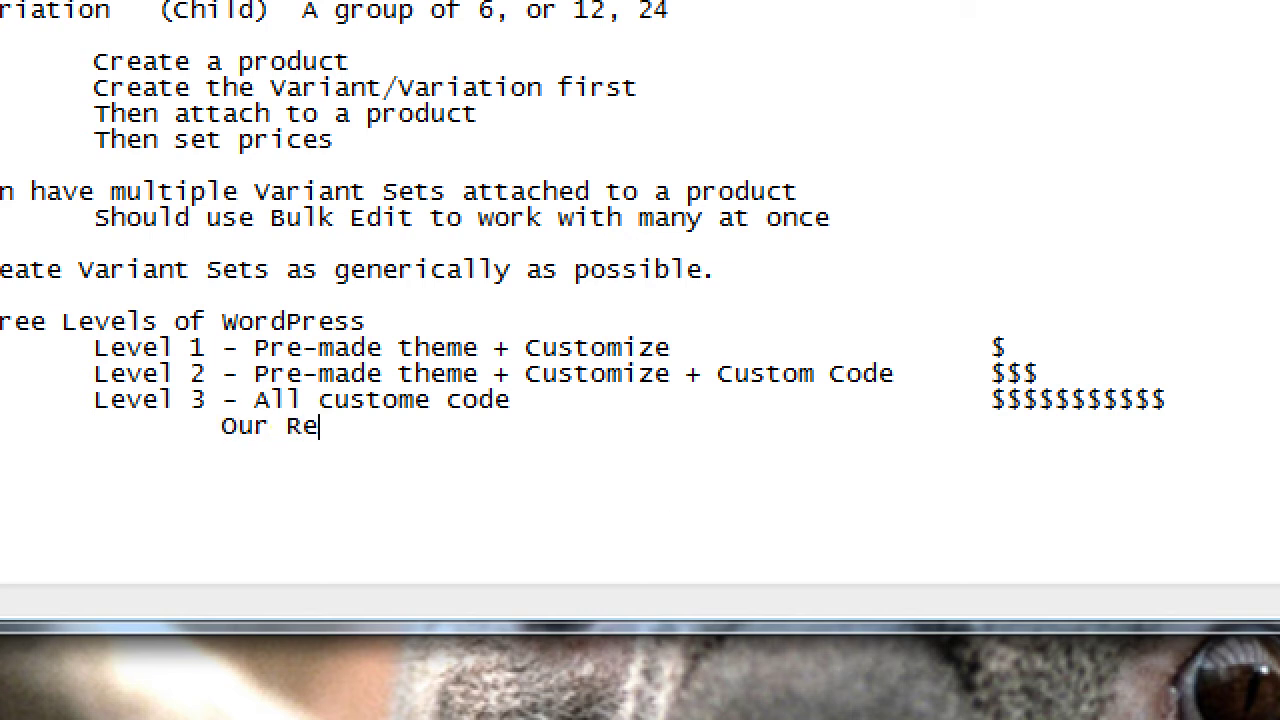
text(c: Levewl)
key(BackSpace)
key(BackSpace)
key(BackSpace)
text(l 2 +)
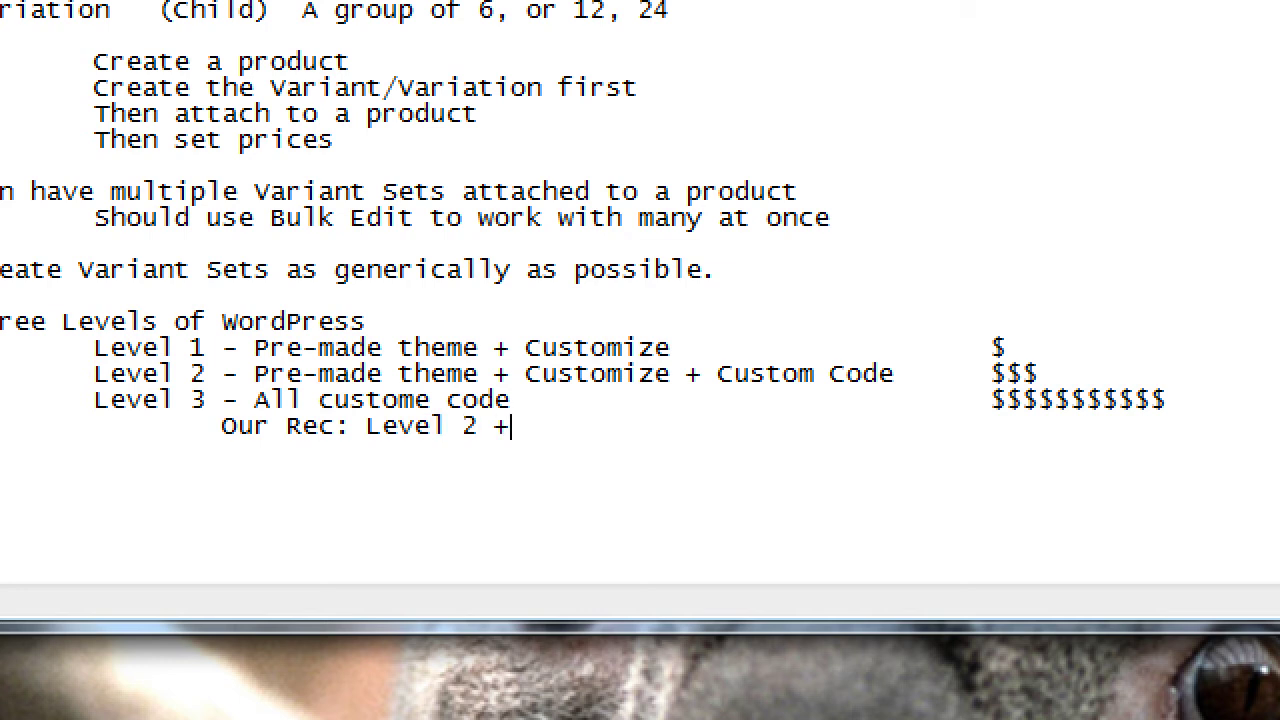
text( Social Media + SEO)
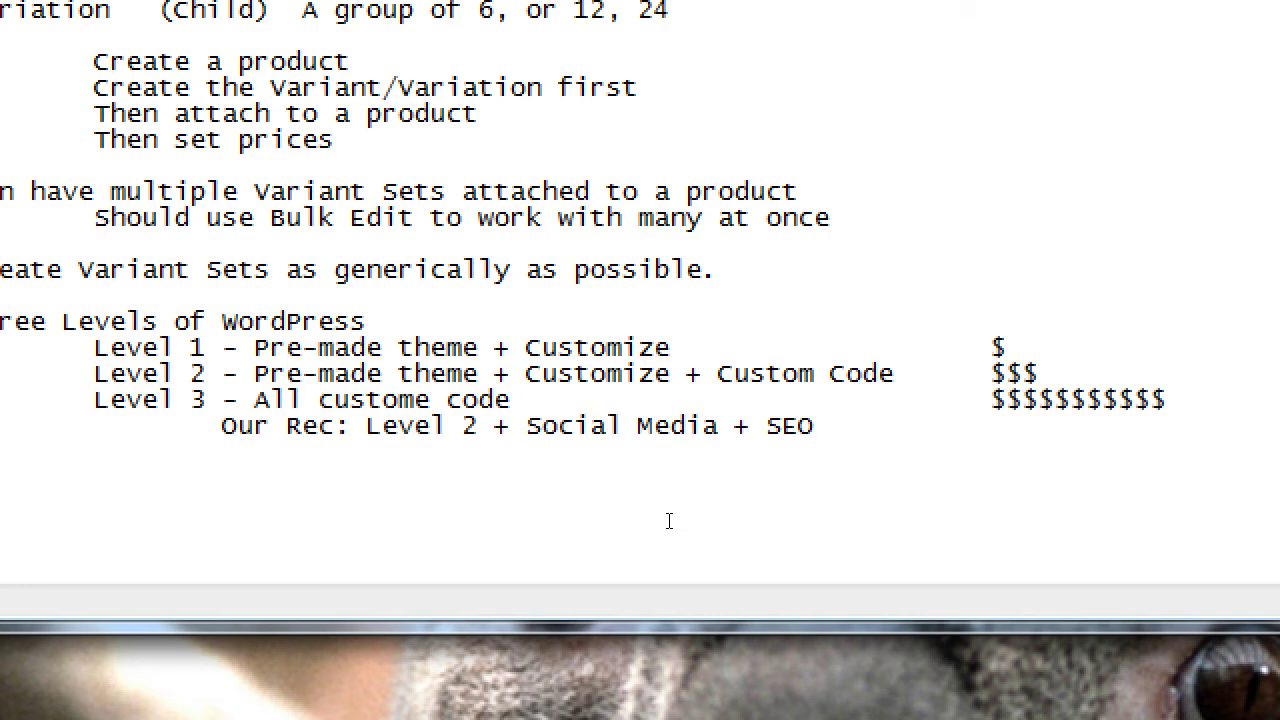
Copy the Level 2 cost marker to the recommendation line and extend it to "$$$$", aligned with the others.
key(Up)
key(Up)
key(End)
key(shift+Left)
key(shift+Left)
key(shift+Left)
key(ctrl+c)
key(Down)
key(Down)
key(Tab)
key(ctrl+v)
text($)
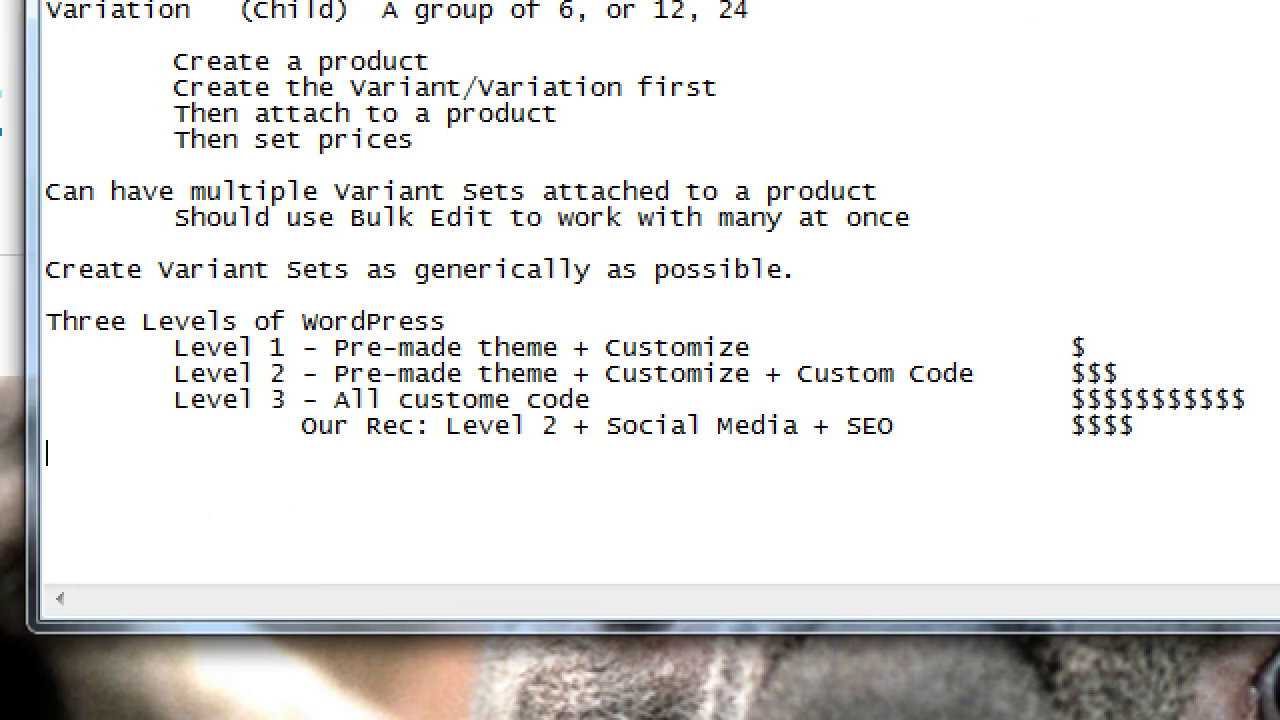
Add "pmdinteractive.com" below the levels list, separated from it by several blank lines.
key(Return)
key(Return)
text(pmdinteractive.com)
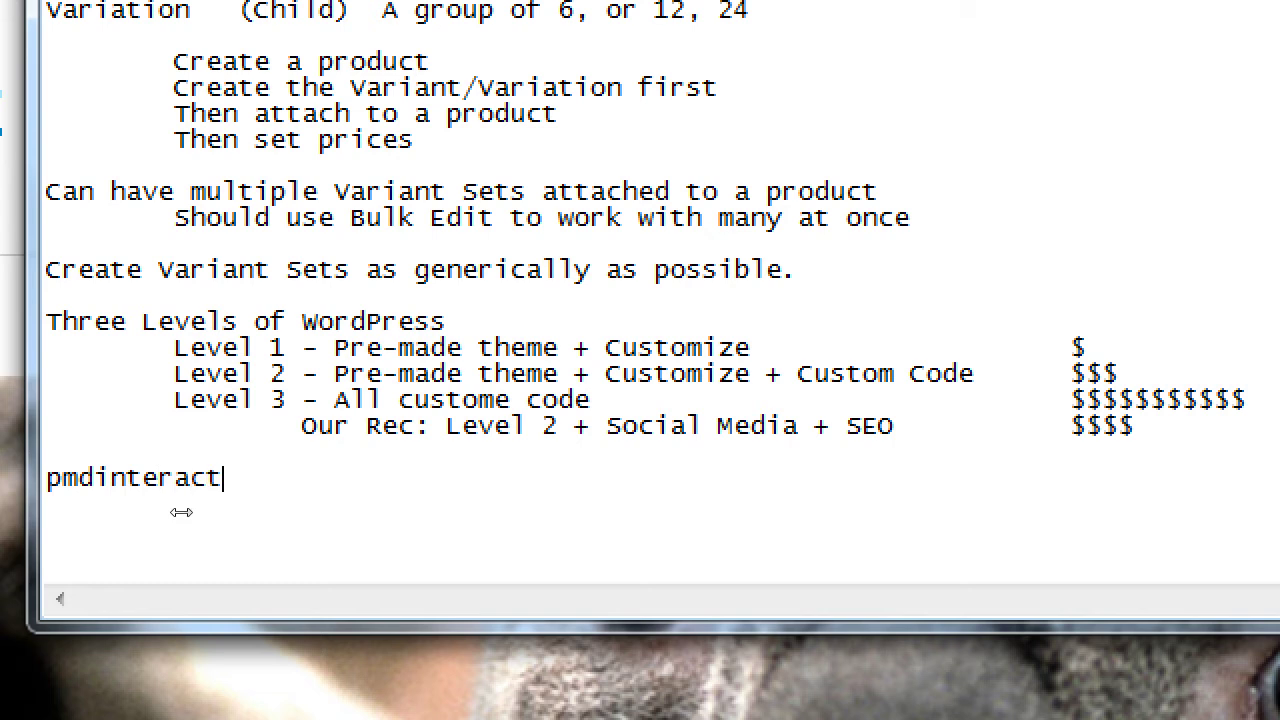
key(Up)
key(Return)
key(Return)
key(Return)
key(Up)
key(Up)
key(Up)
key(Up)
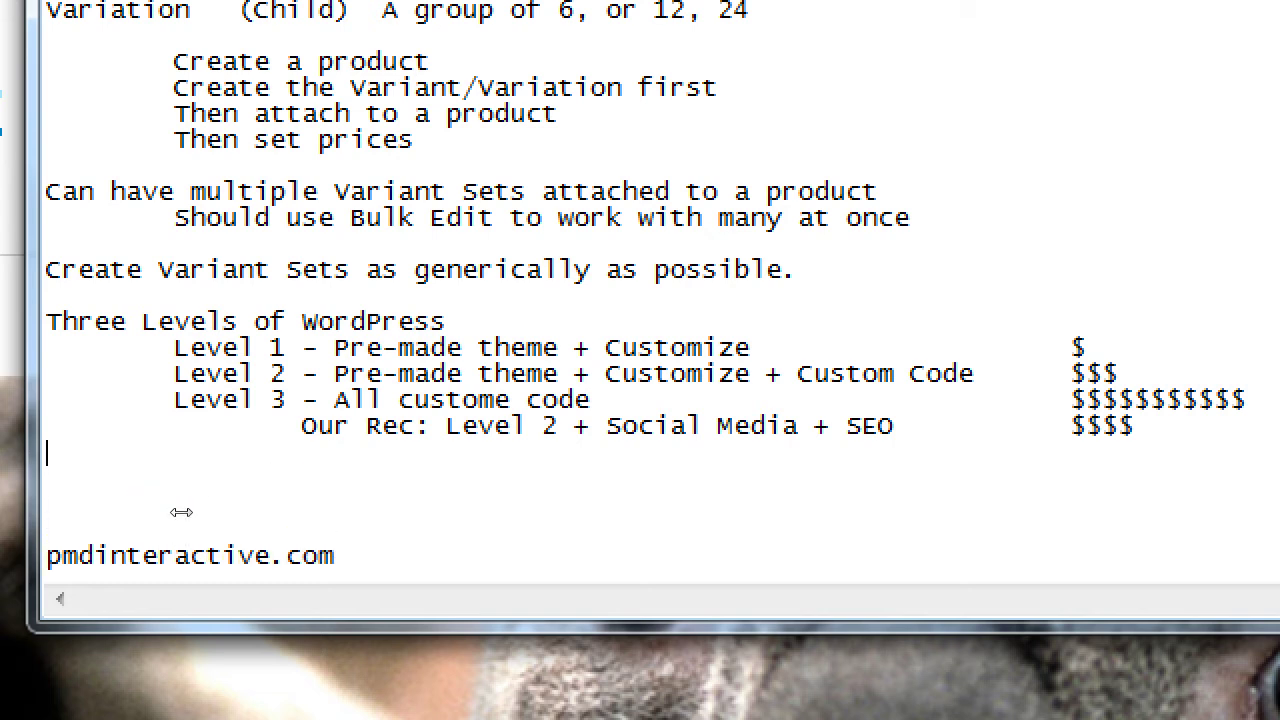
key(End)
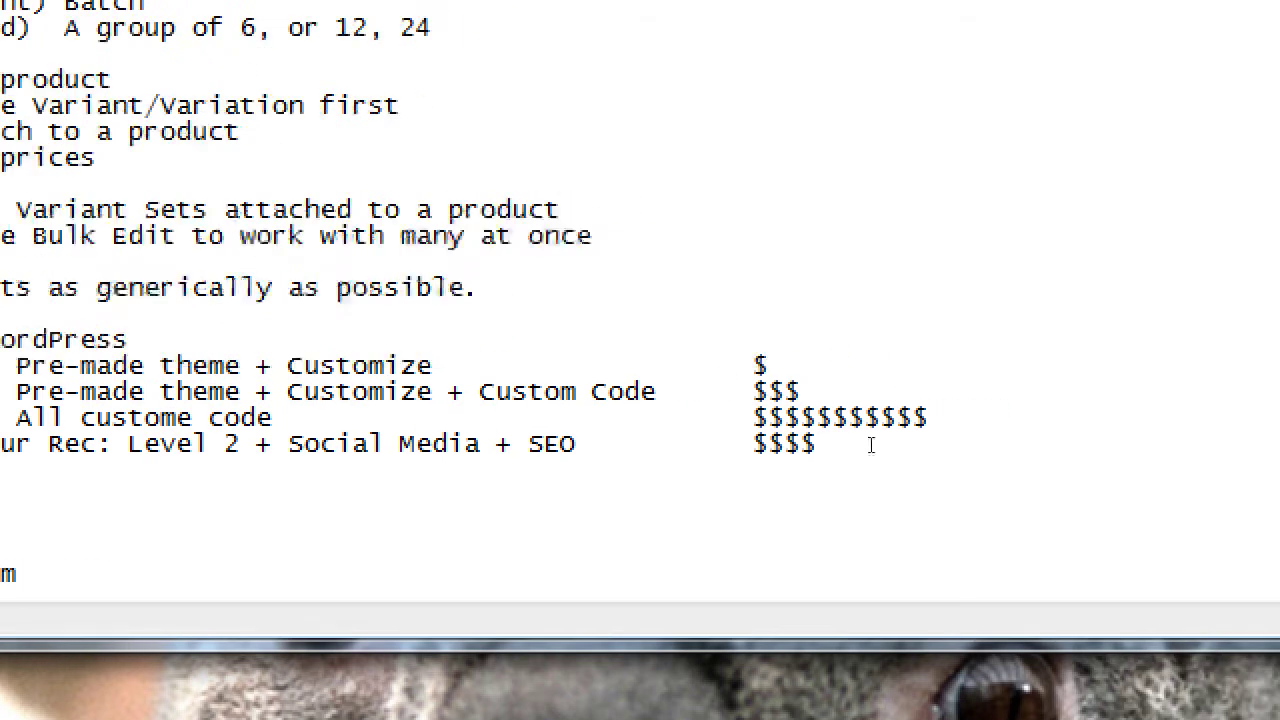
Add the price range "6-9000$" after the Level 3 cost marker.
key(Up)
key(Up)
key(Up)
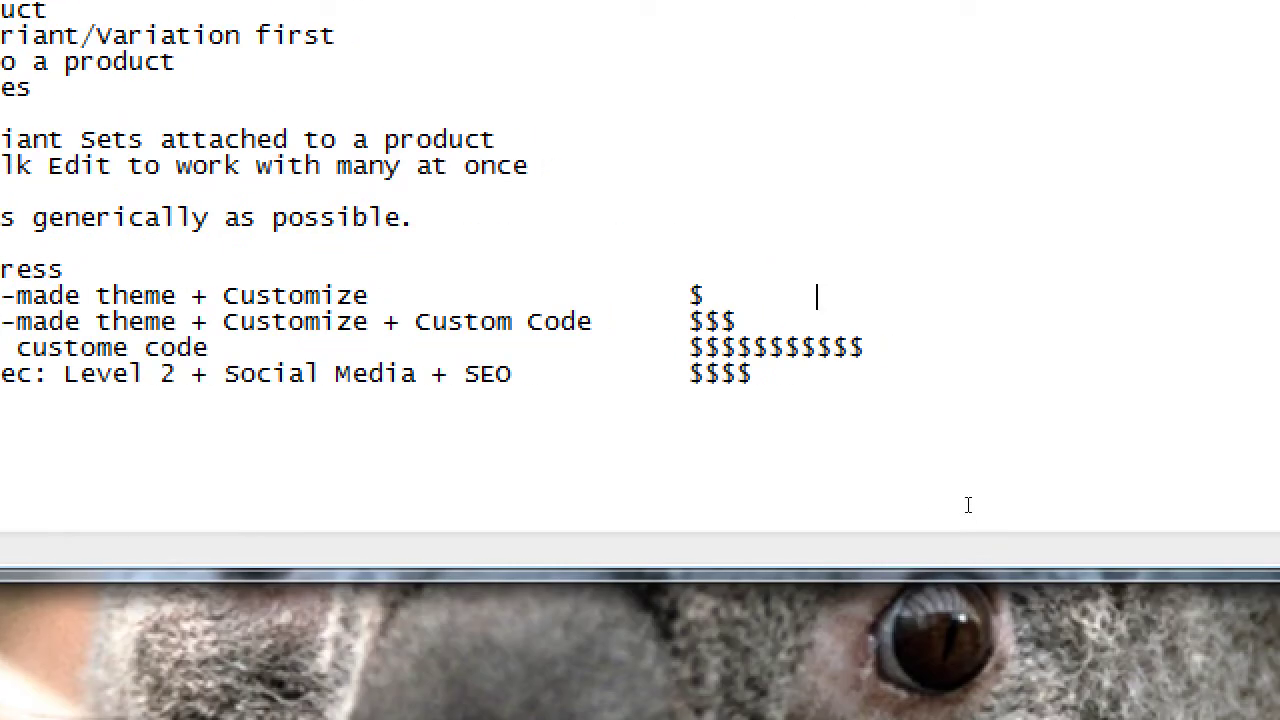
key(End)
key(Down)
key(Down)
key(End)
text(6-9$)
key(Left)
text(000)
Add the price range "4-5000$" to the Level 2 line, aligned with the Level 3 range.
key(Up)
key(Tab)
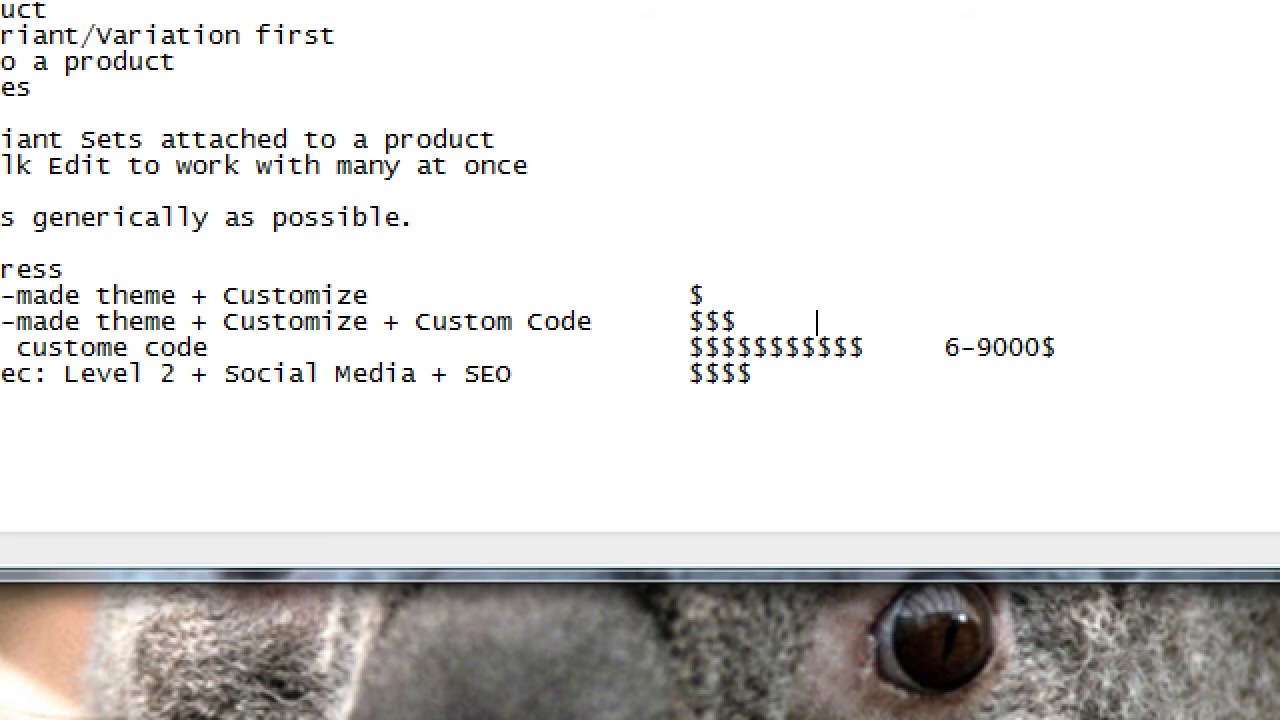
key(Tab)
text(4-5000)
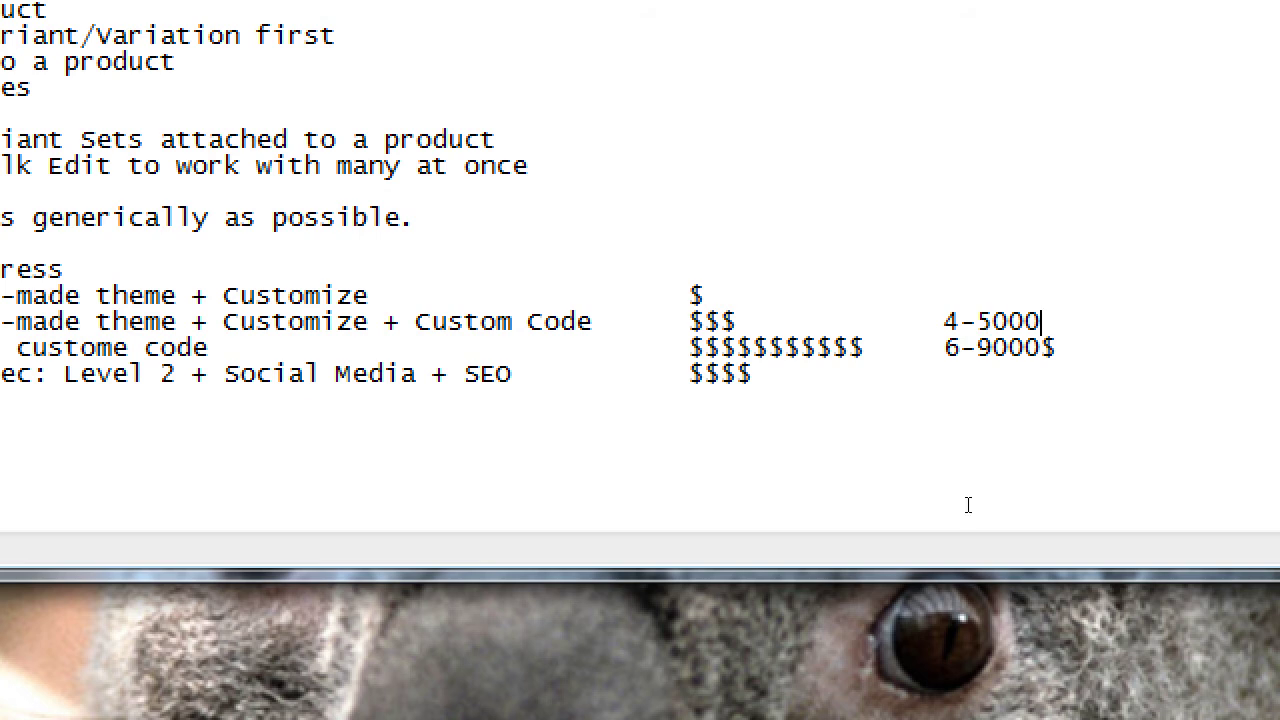
text($)
Add the price range "1-3000$" to the Level 1 line, aligned with the ranges below.
key(Up)
text(1000)
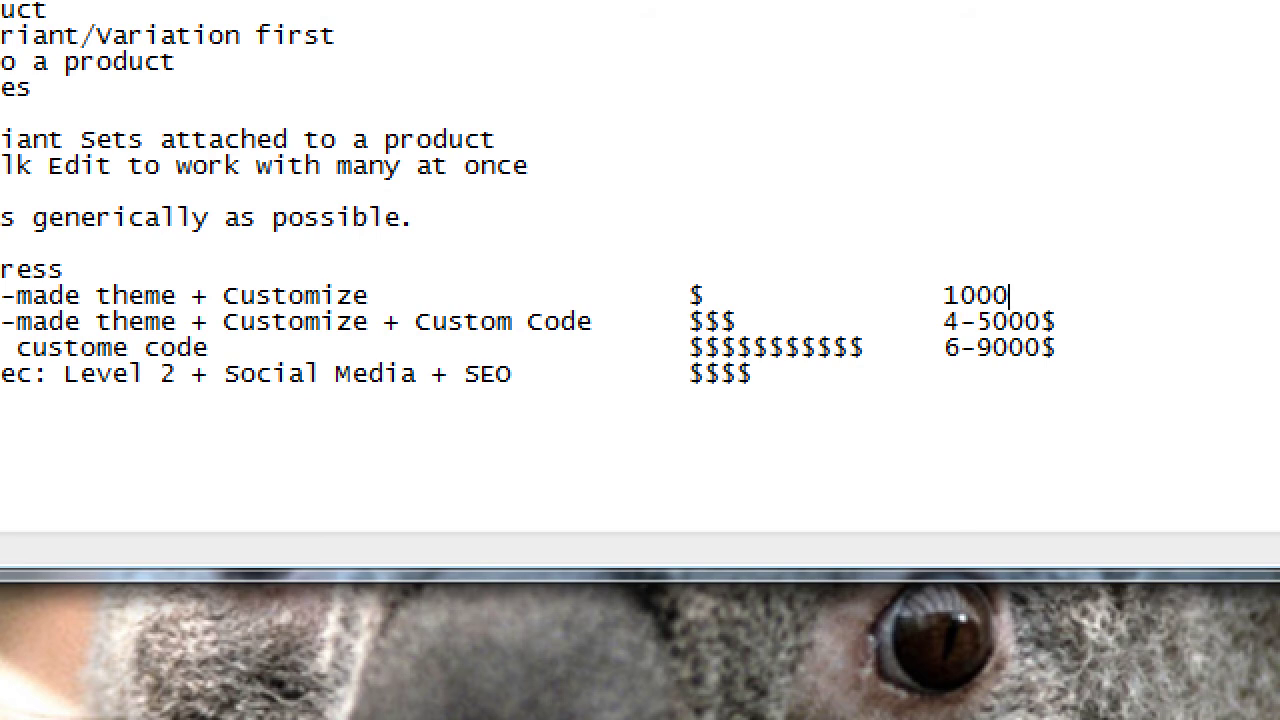
key(BackSpace)
key(BackSpace)
key(BackSpace)
text(3000$)
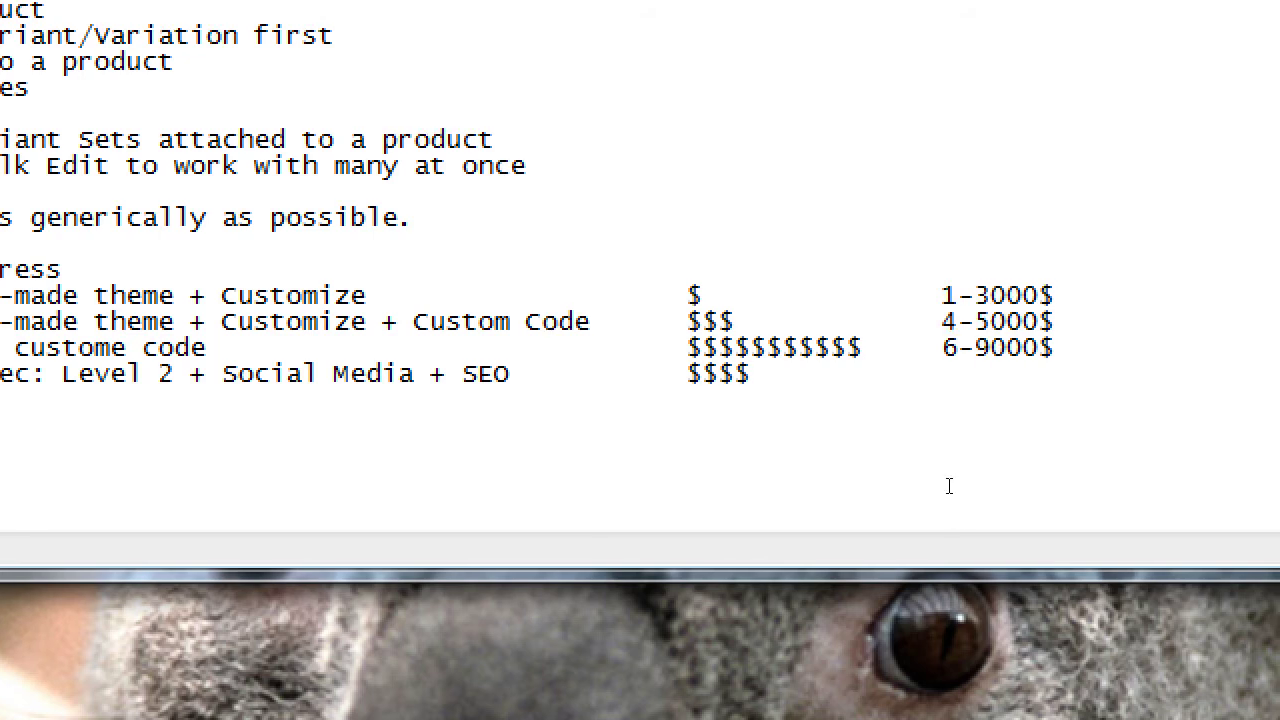
Add the price range "3-6000$" to the "Our Rec" line, aligned with the other ranges.
key(Tab)
key(Tab)
text(3-6000$)
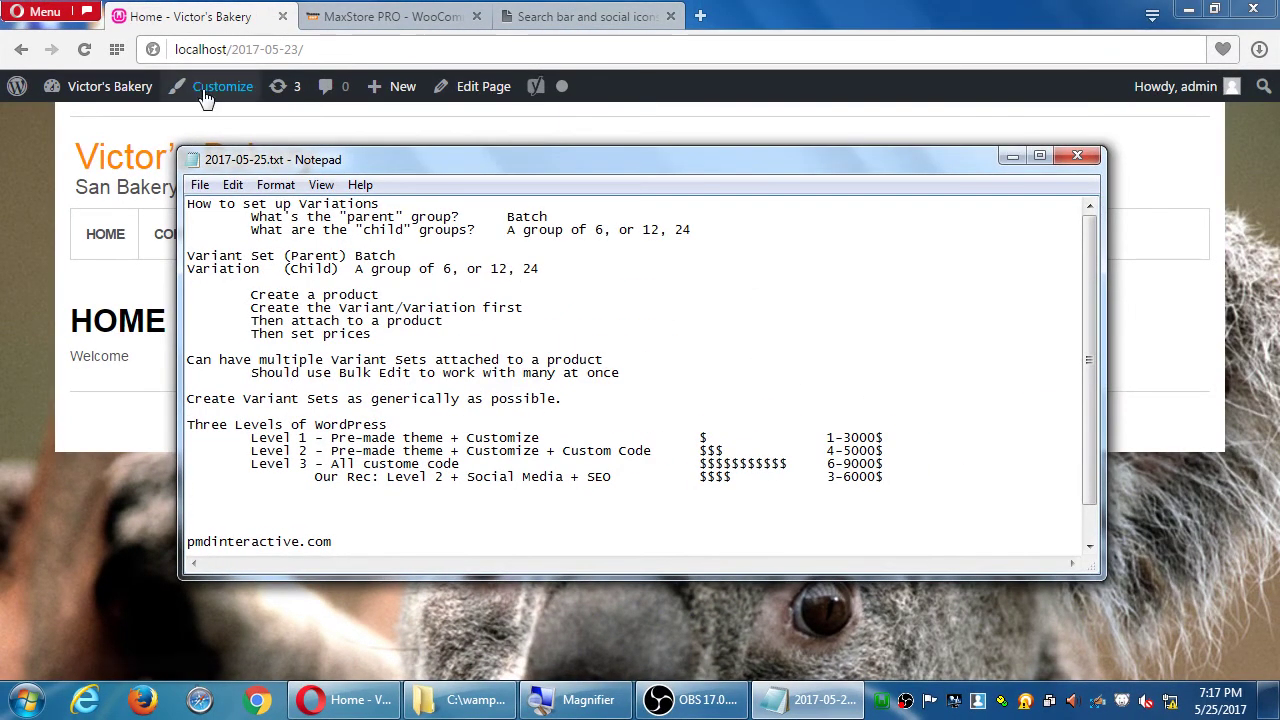
Switch to the Opera browser and close the page about the search bar and social icons.
click(42, 168)
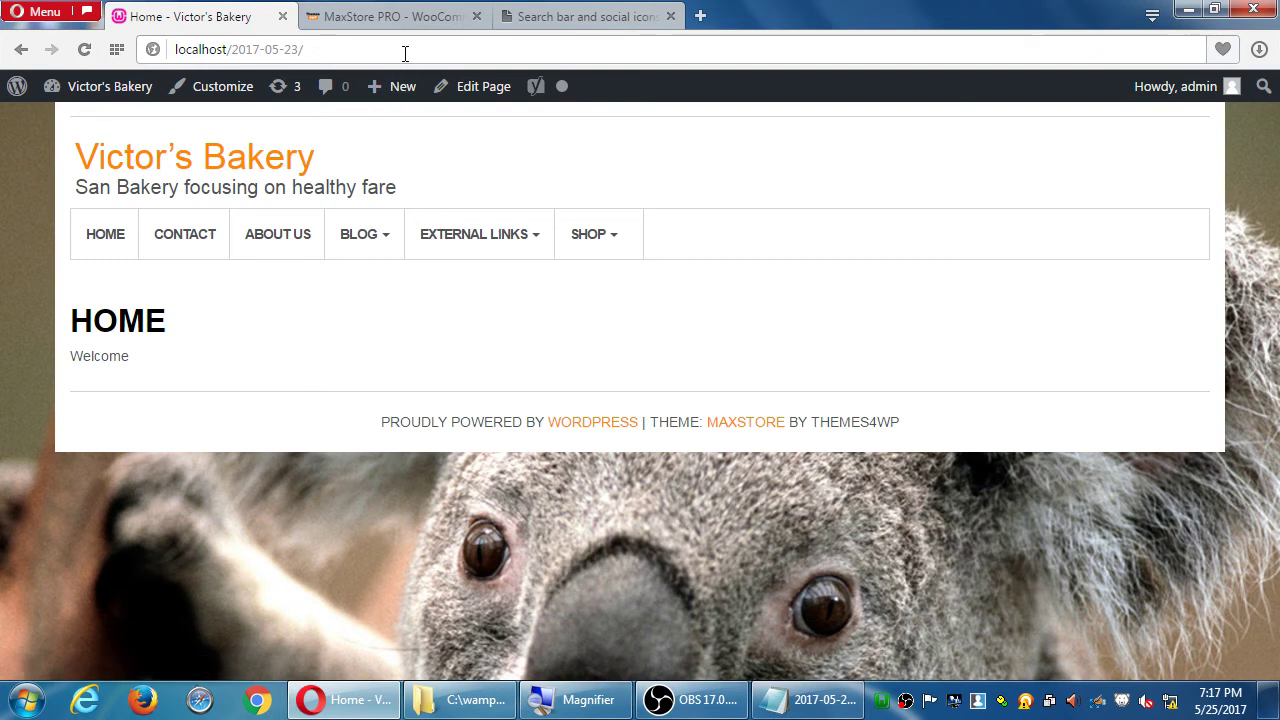
click(420, 17)
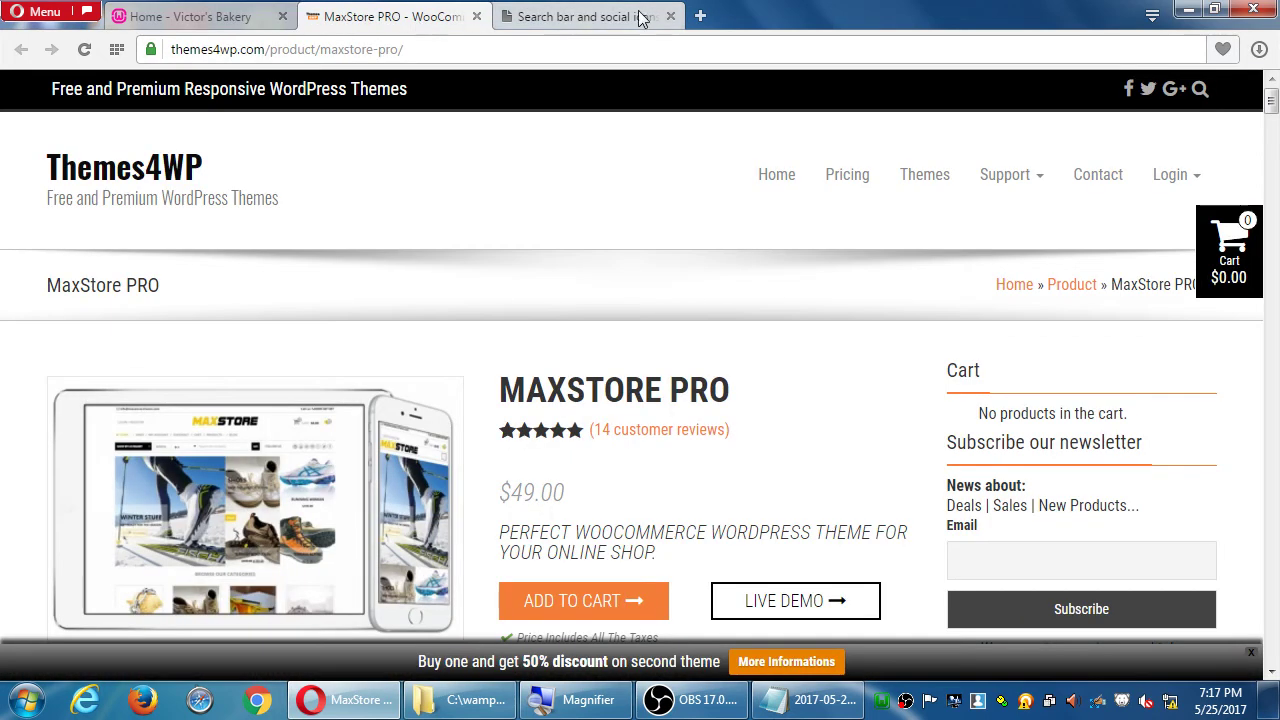
click(673, 17)
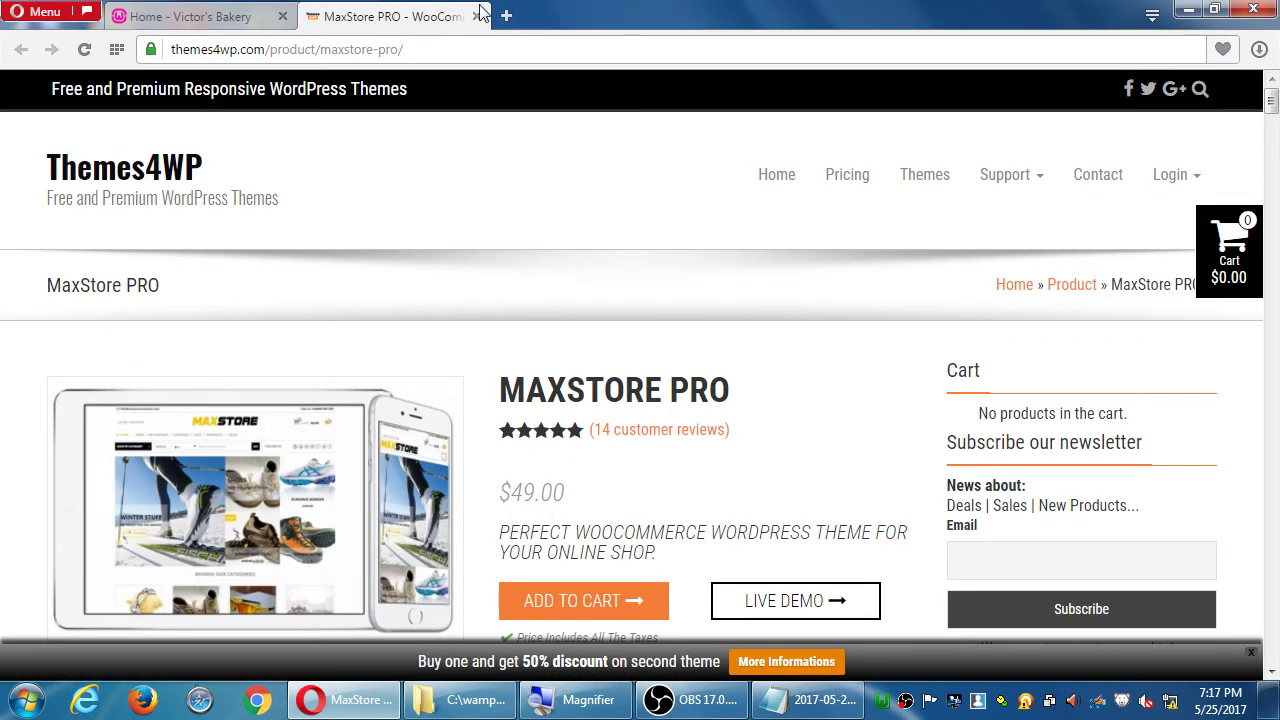
Load elegantthemes.com in place of the MaxStore PRO page.
click(443, 49)
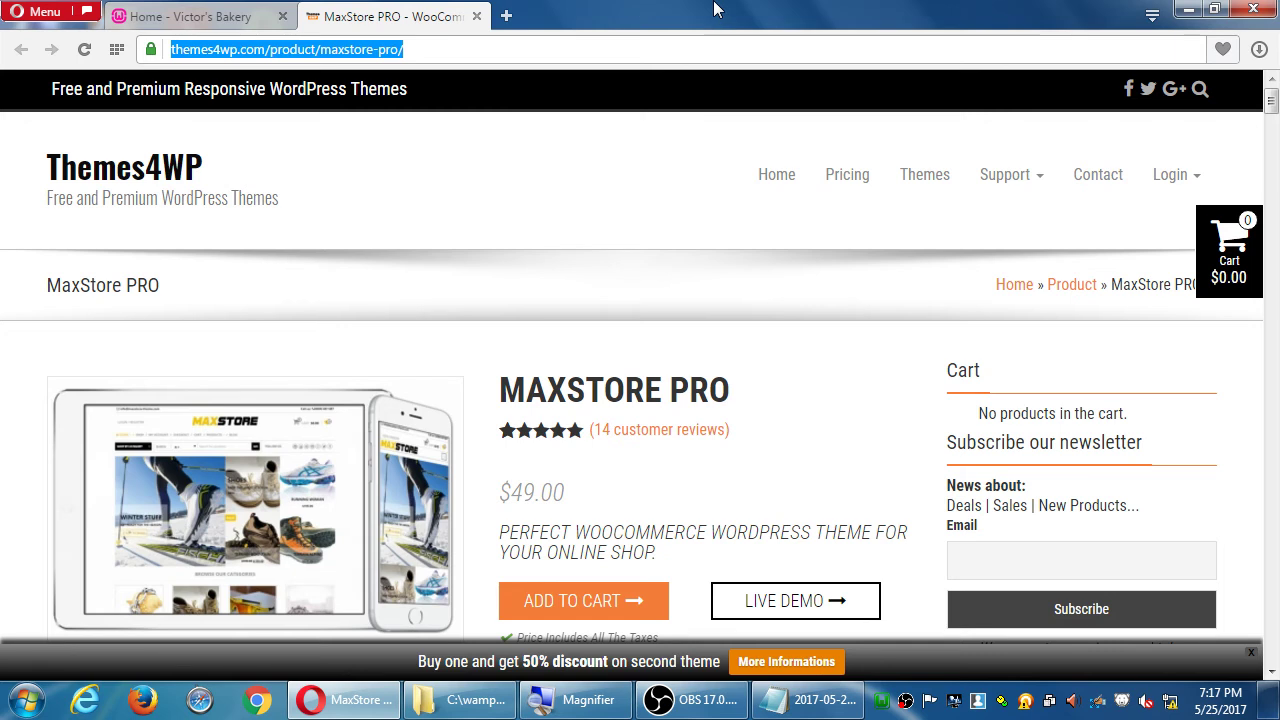
text(el)
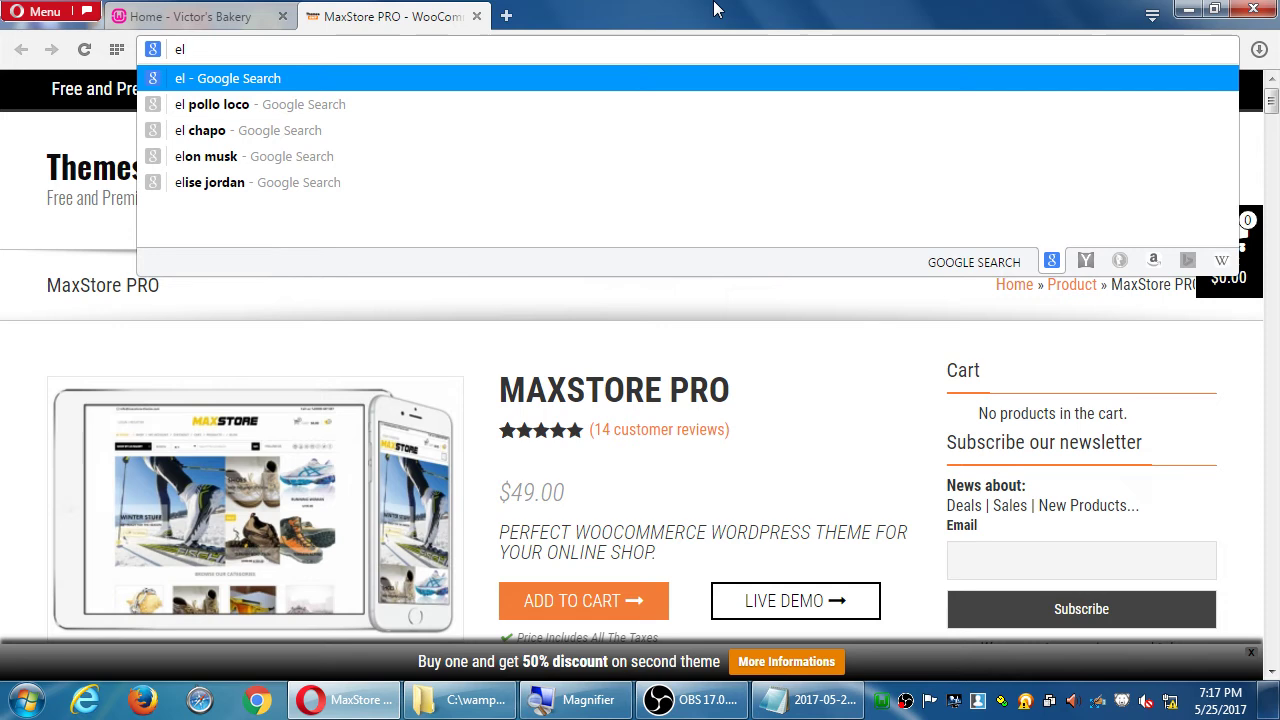
text(egantthemes.com)
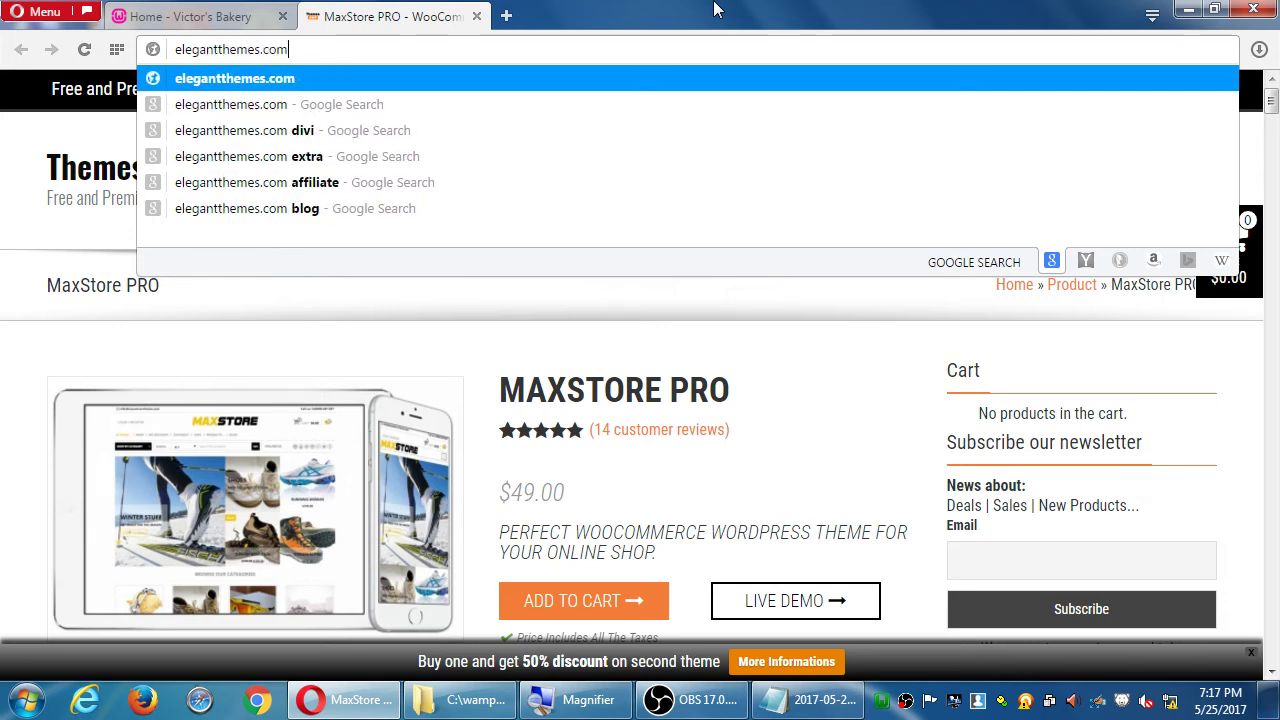
key(Return)
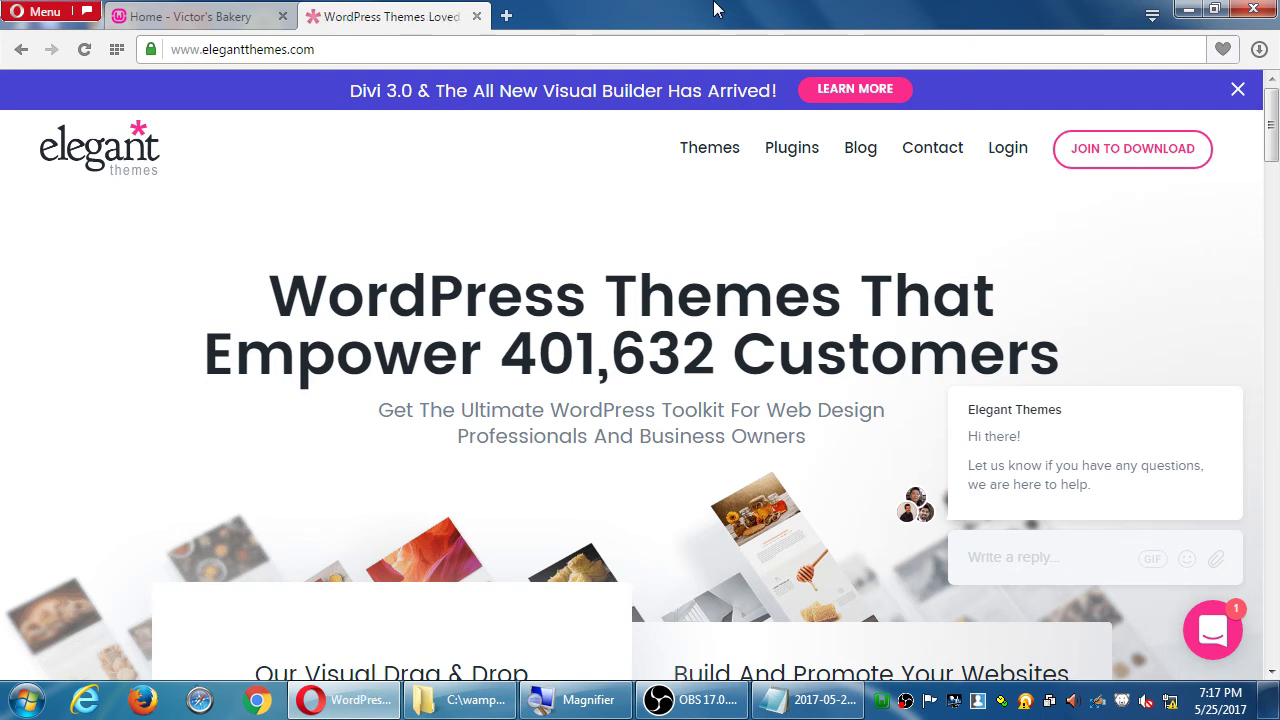
Copy the Elegant Themes web address into the Notepad notes on a new line below pmdinteractive.com.
key(ctrl+l)
key(ctrl+c)
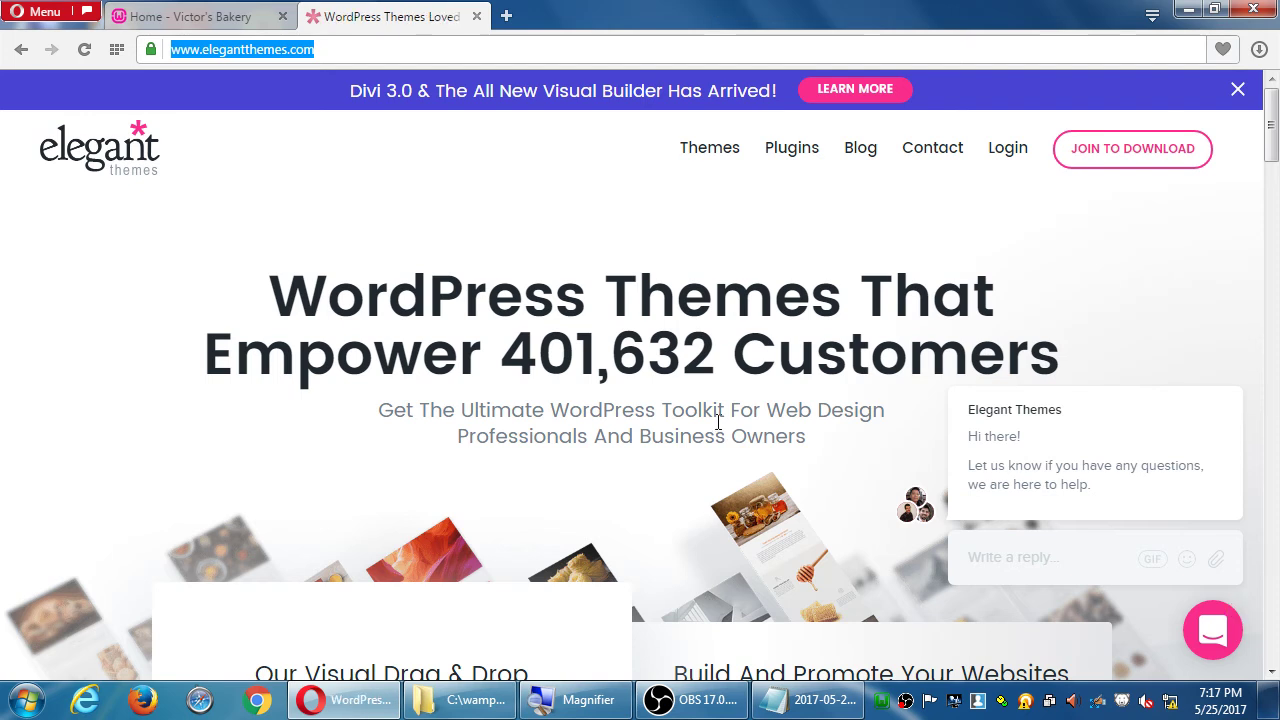
click(810, 699)
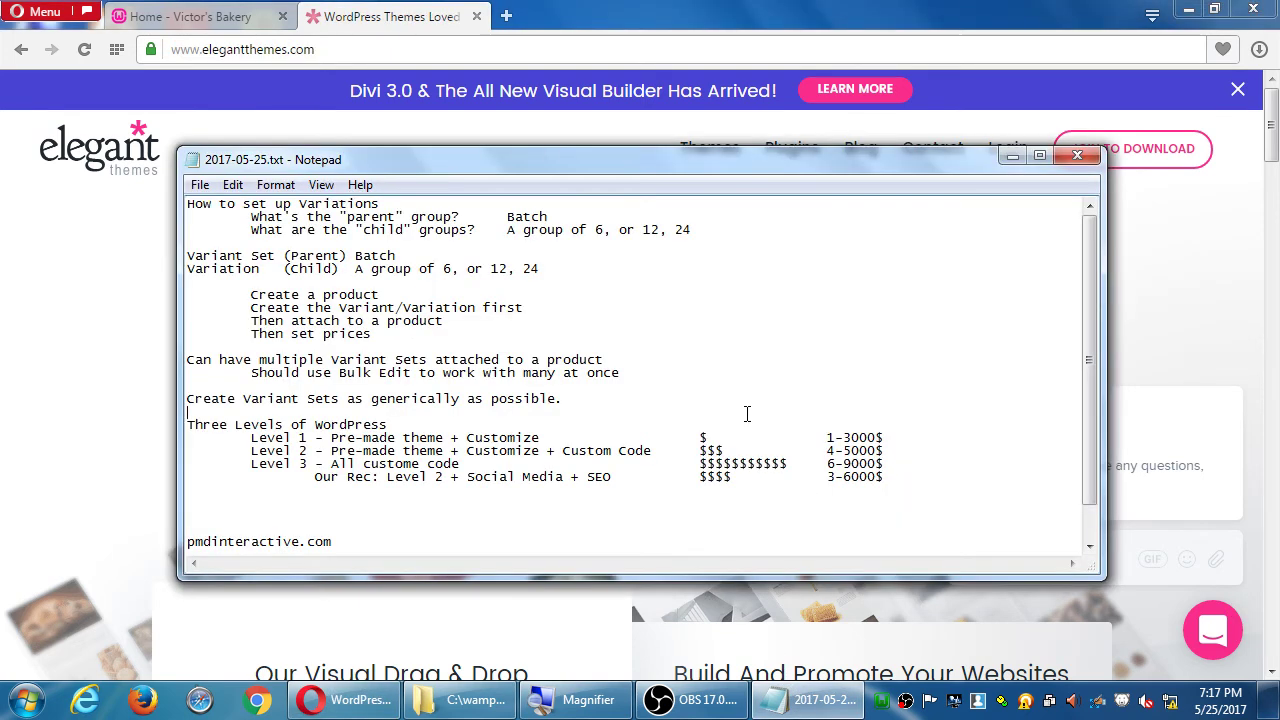
key(Return)
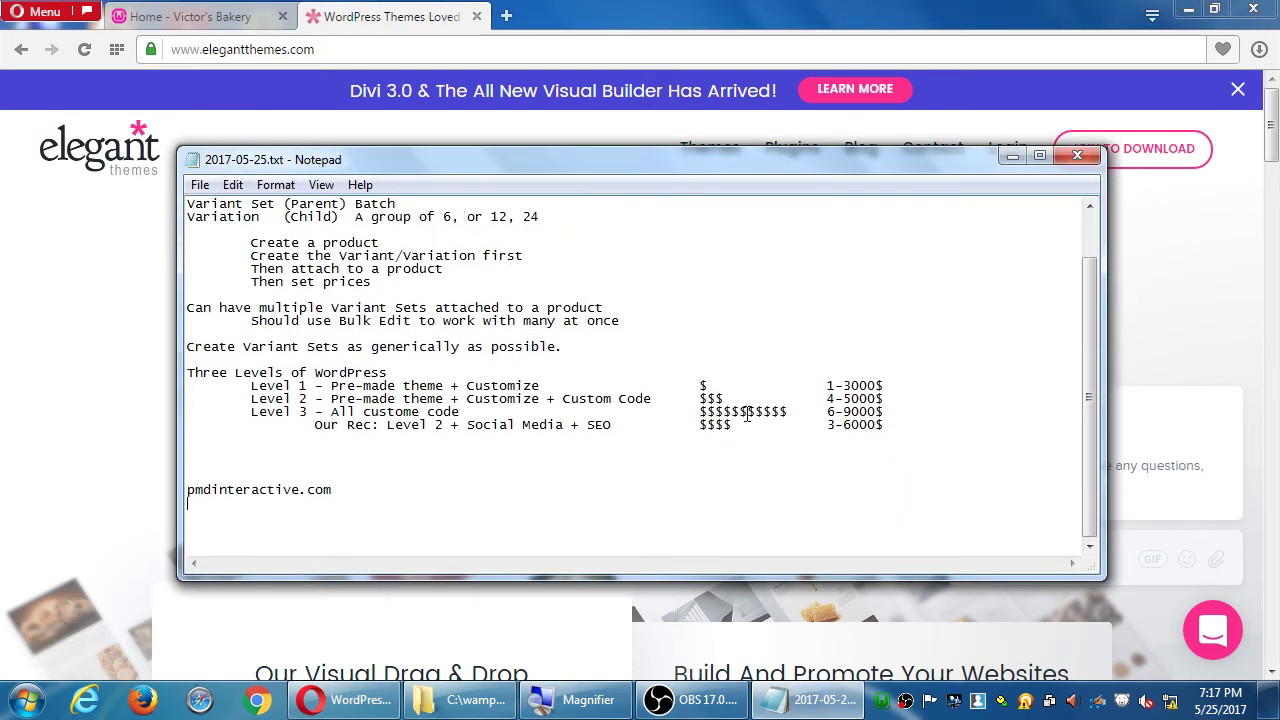
key(ctrl+v)
Describe the Elegant Themes link with "- For Premium themes & plugins & tech support" on the same line.
text(- )
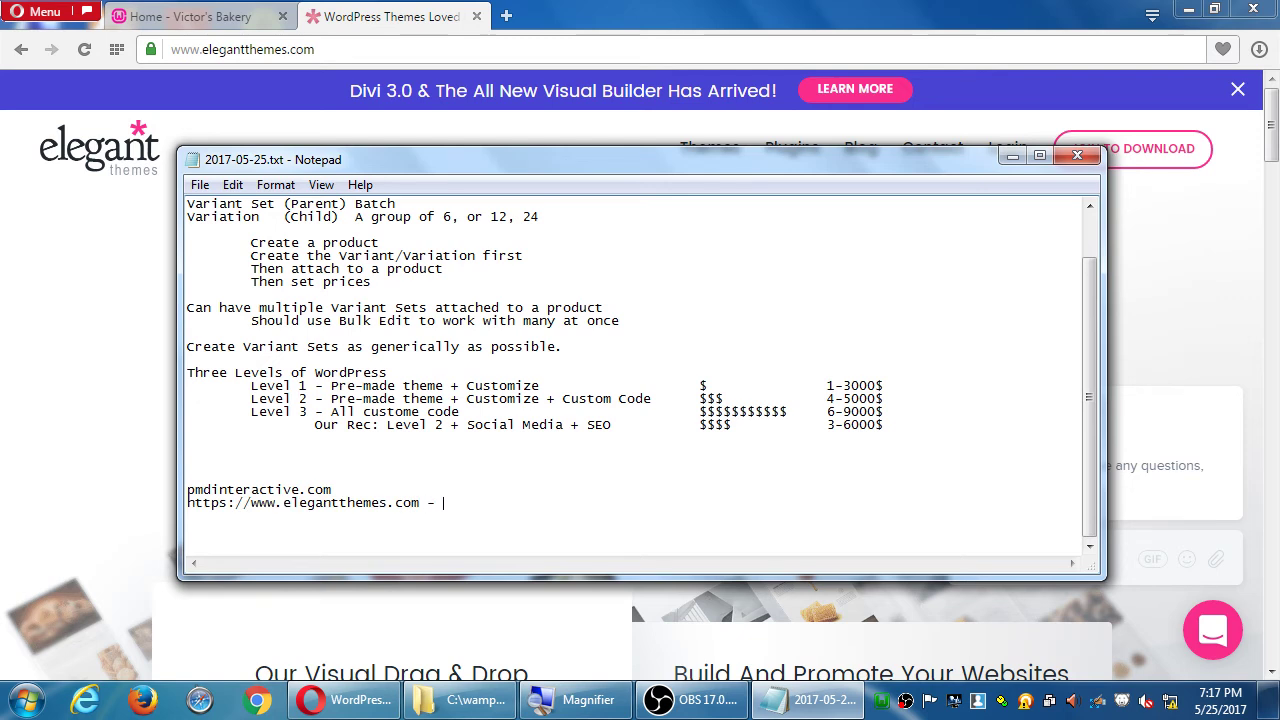
text(For Premium )
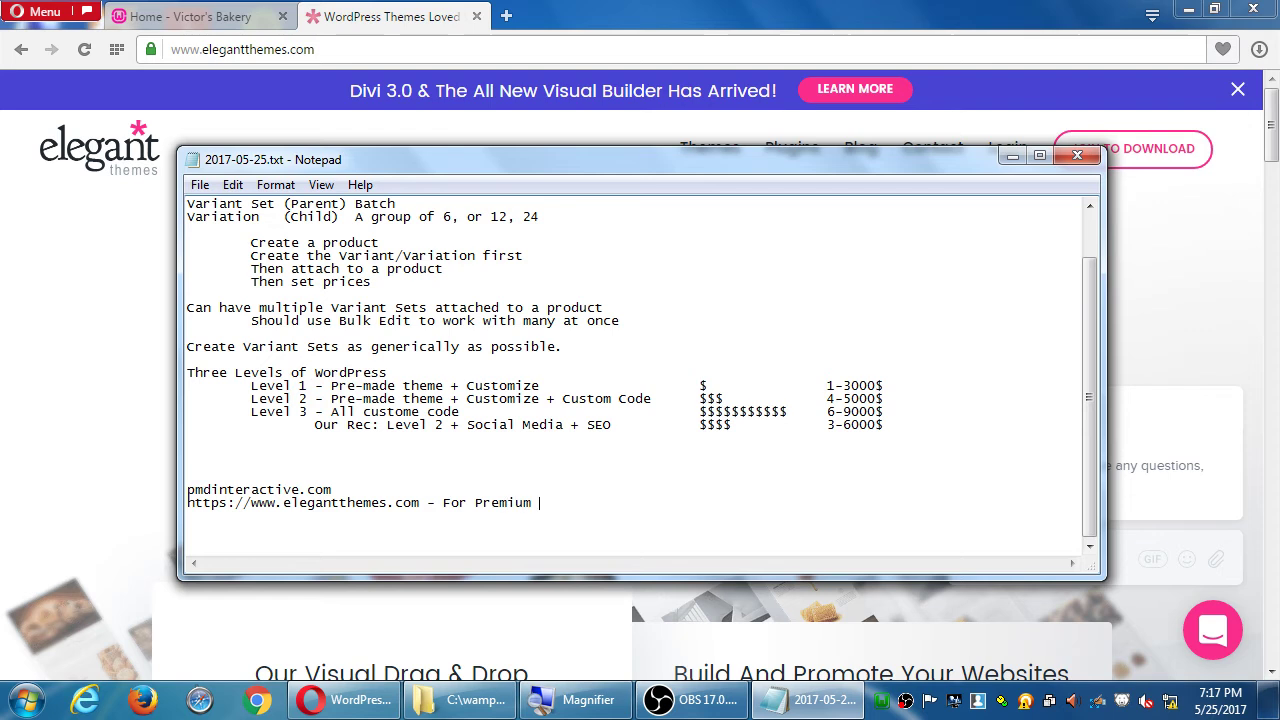
text(themes an)
key(BackSpace)
key(BackSpace)
key(BackSpace)
key(BackSpace)
key(BackSpace)
text(es & plugins)
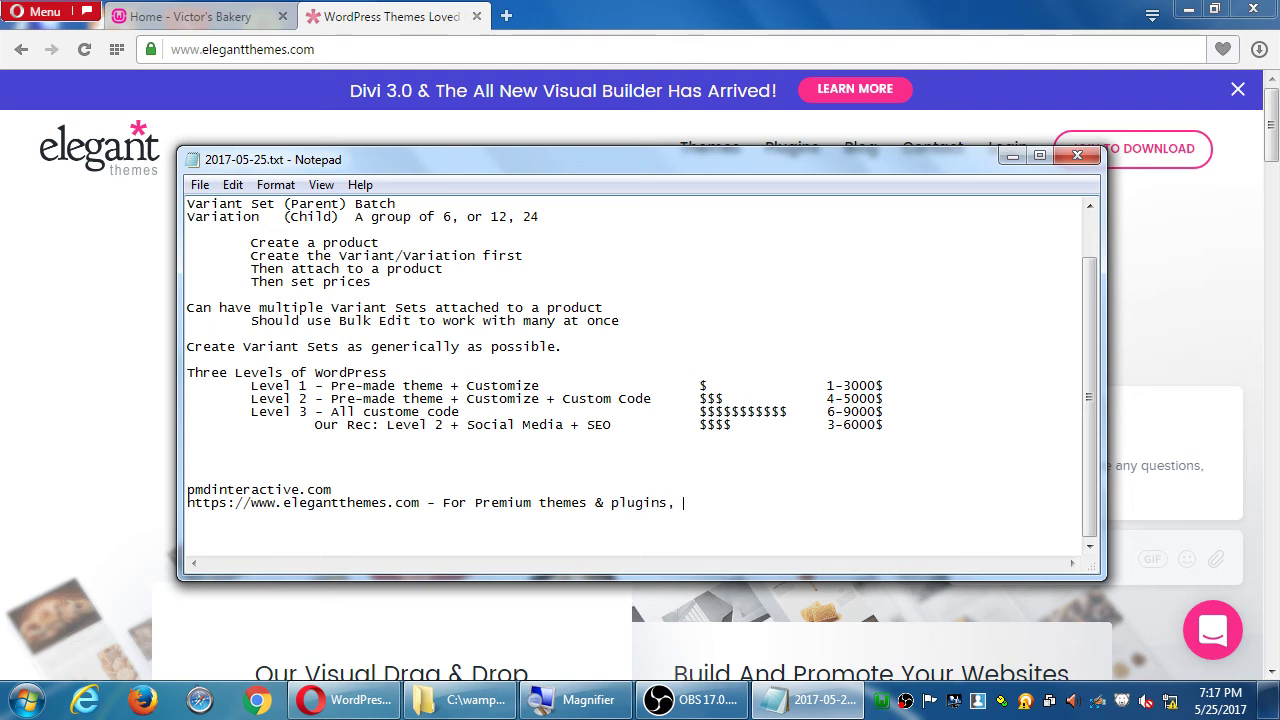
text( & tech support)
Return to the browser, look over the Elegant Themes home page, and open its membership sign-up page.
drag(626, 161, 775, 287)
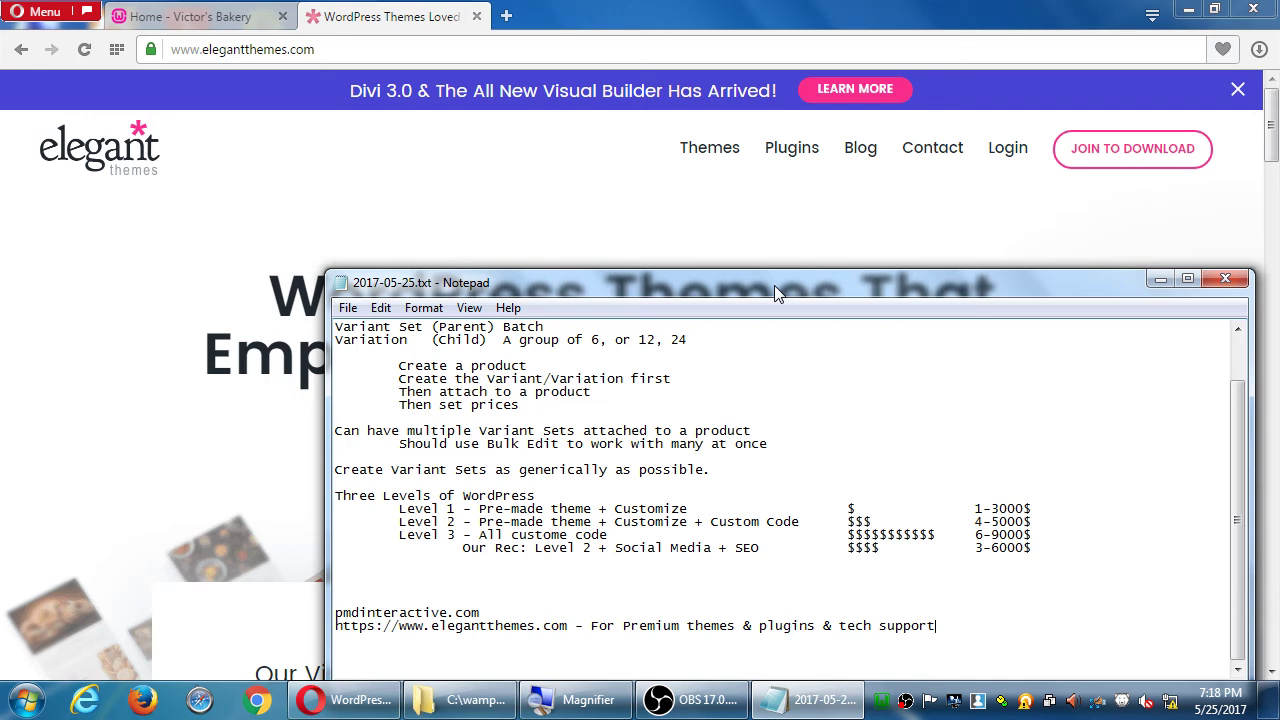
click(679, 176)
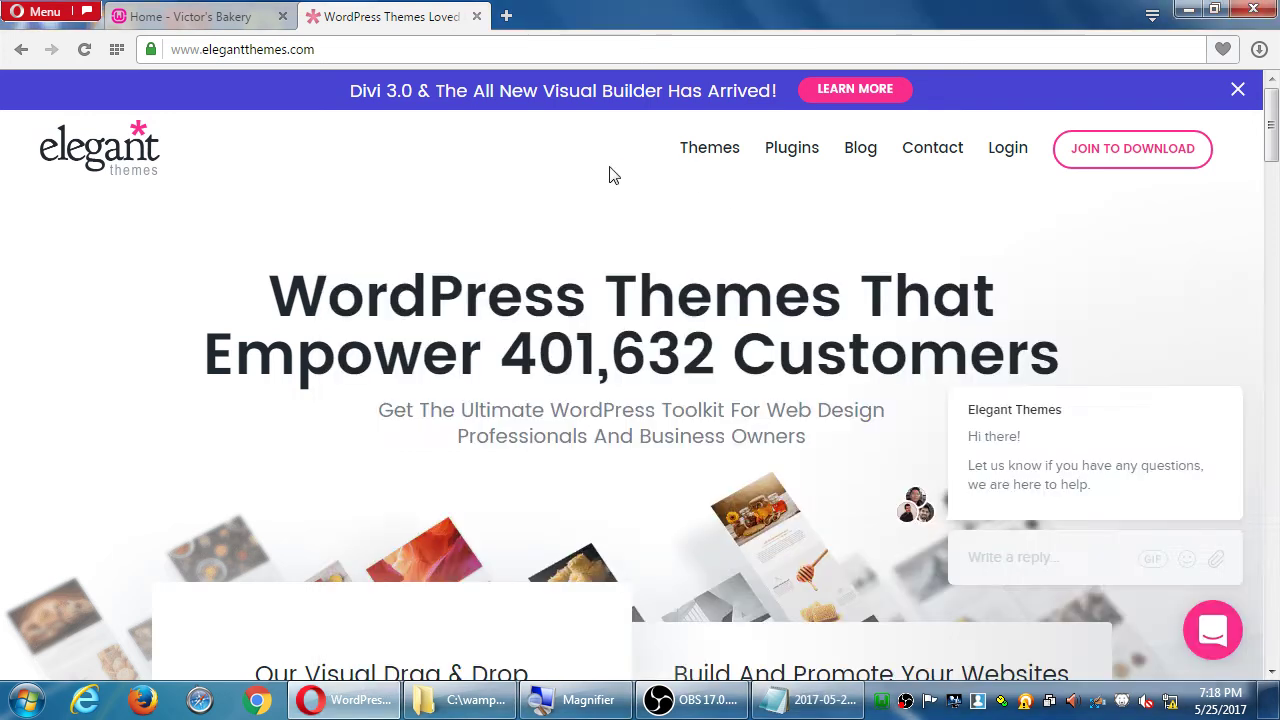
scroll(692, 180, down, 4)
scroll(680, 160, down, 2)
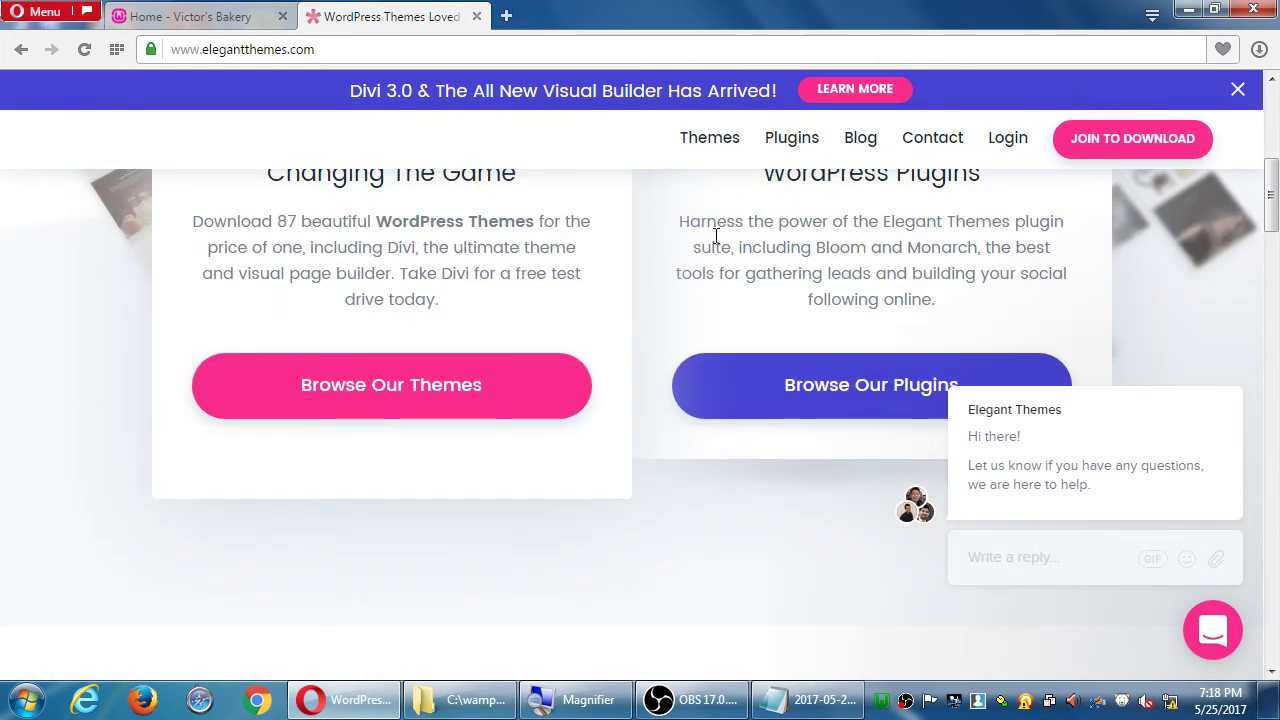
scroll(716, 240, down, 3)
scroll(716, 244, down, 3)
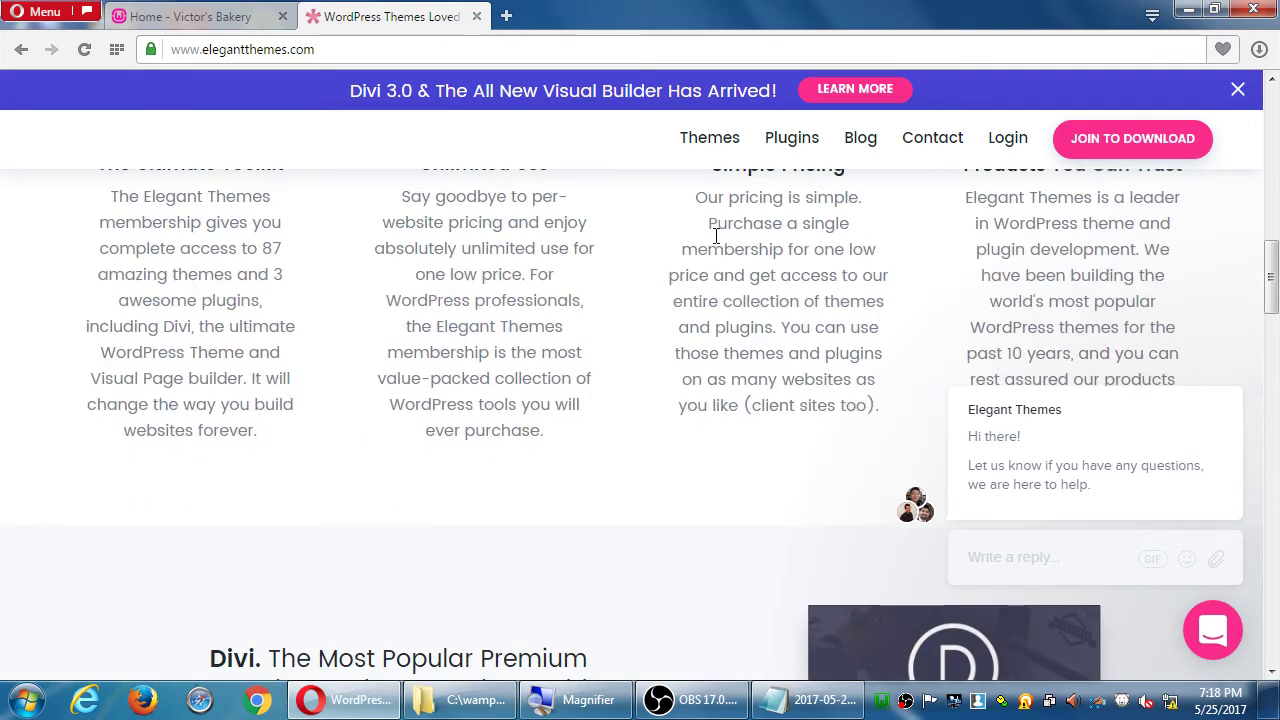
scroll(760, 230, up, 1)
click(1133, 140)
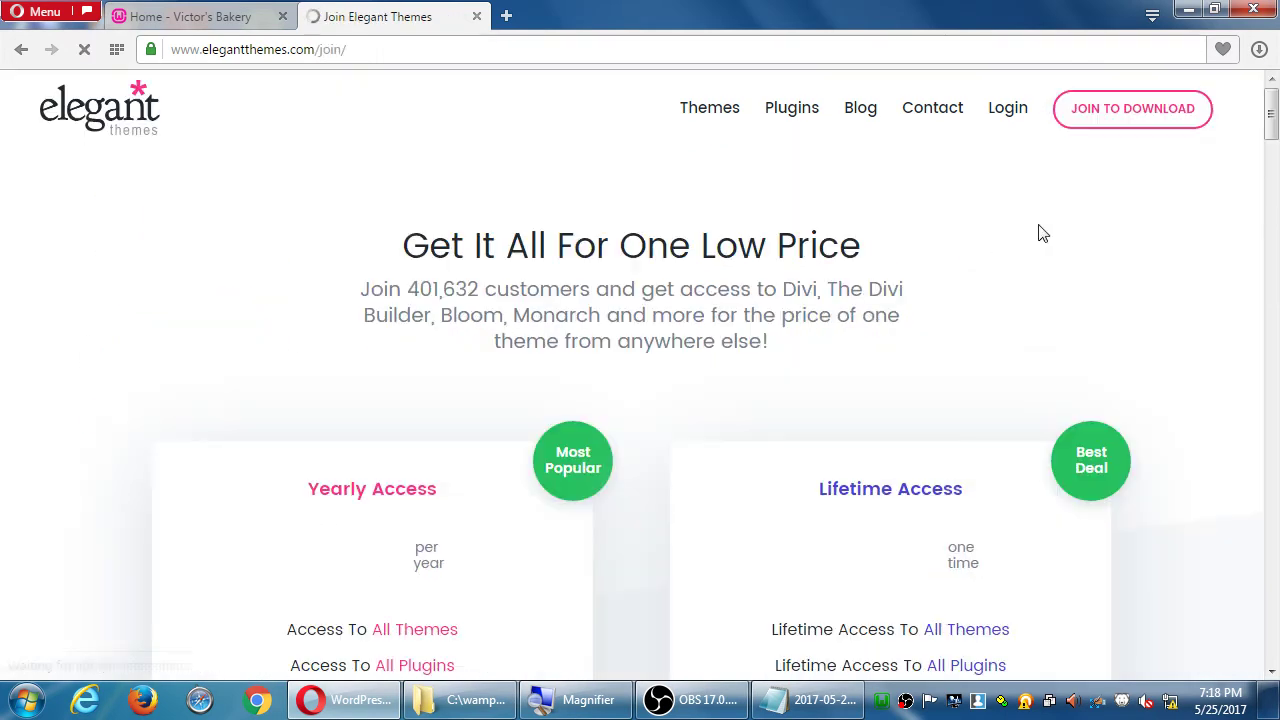
Examine the prices and included features of the Yearly Access and Lifetime Access plans.
scroll(740, 295, down, 1)
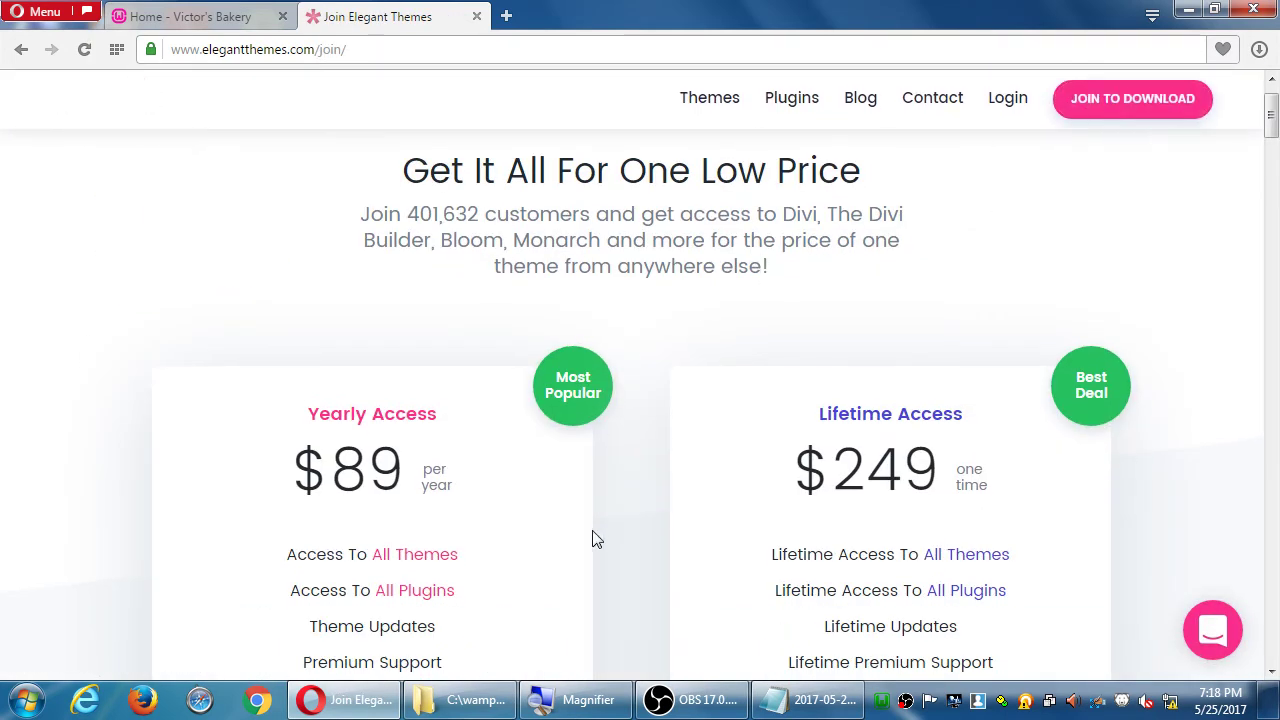
scroll(597, 526, down, 2)
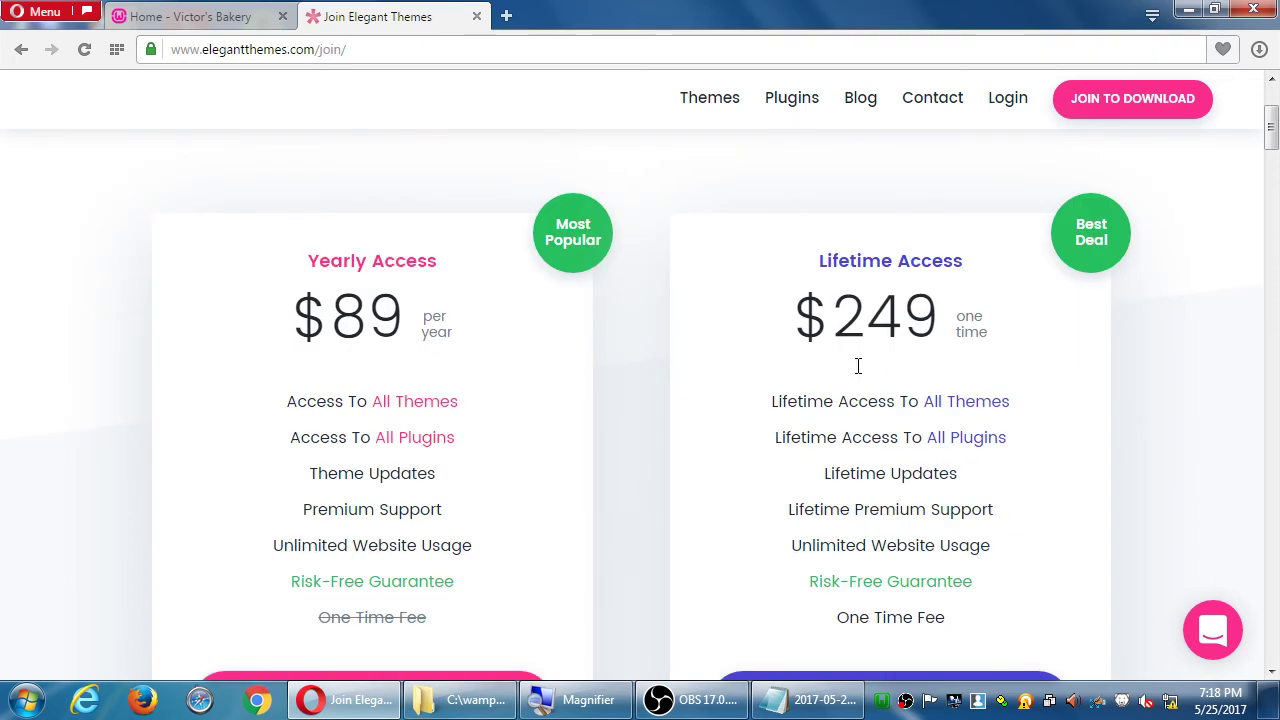
scroll(660, 415, down, 1)
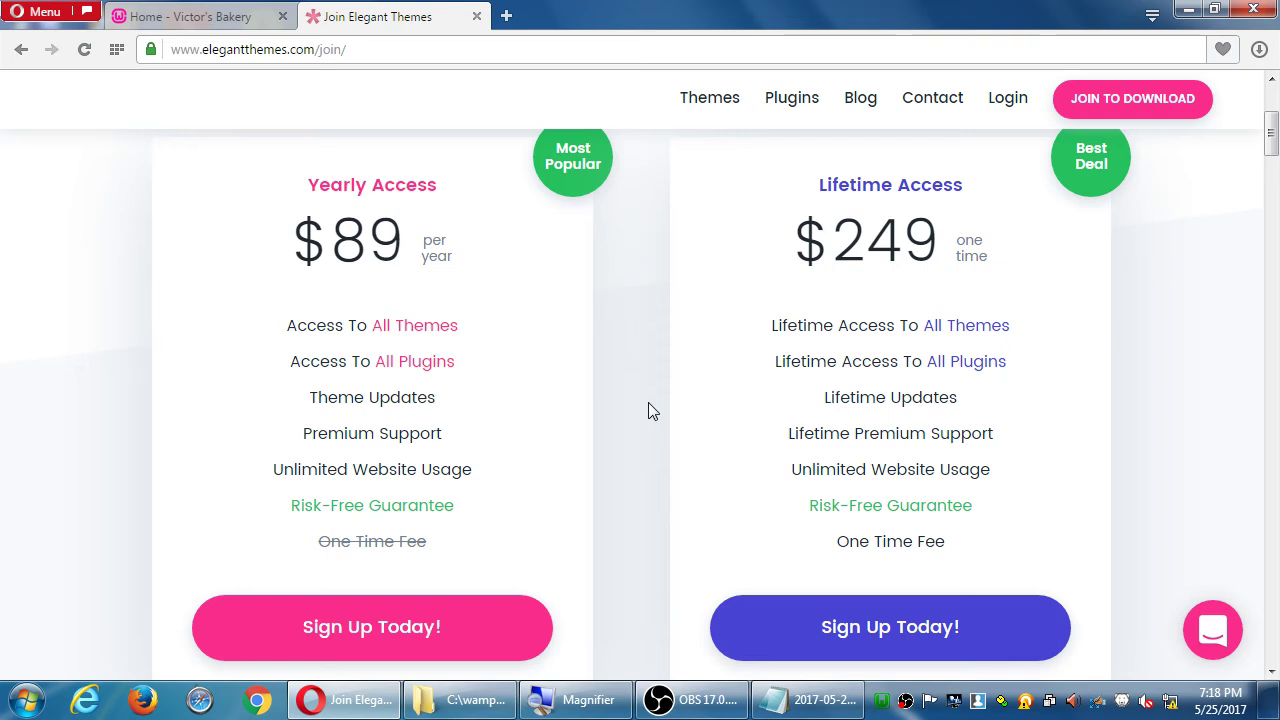
mouse_move(778, 411)
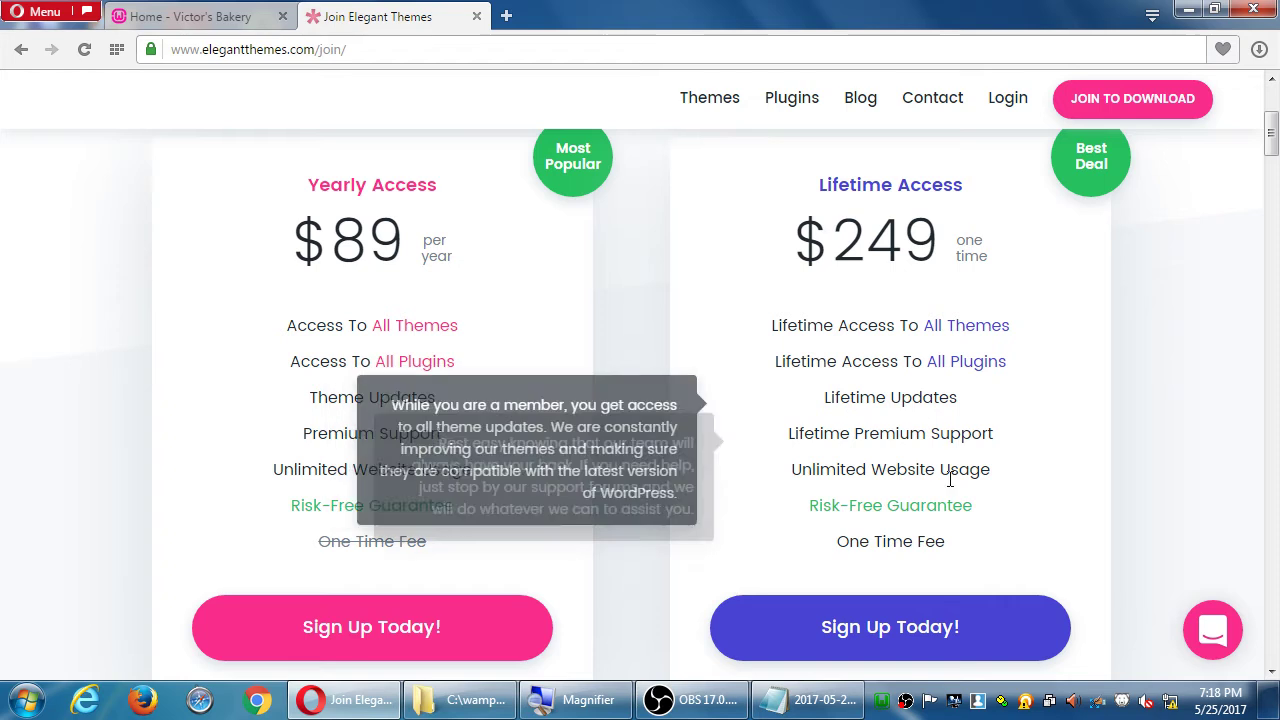
Examine the benefit sections below the membership plans and review the Yearly and Lifetime Access pricing.
scroll(1113, 467, down, 3)
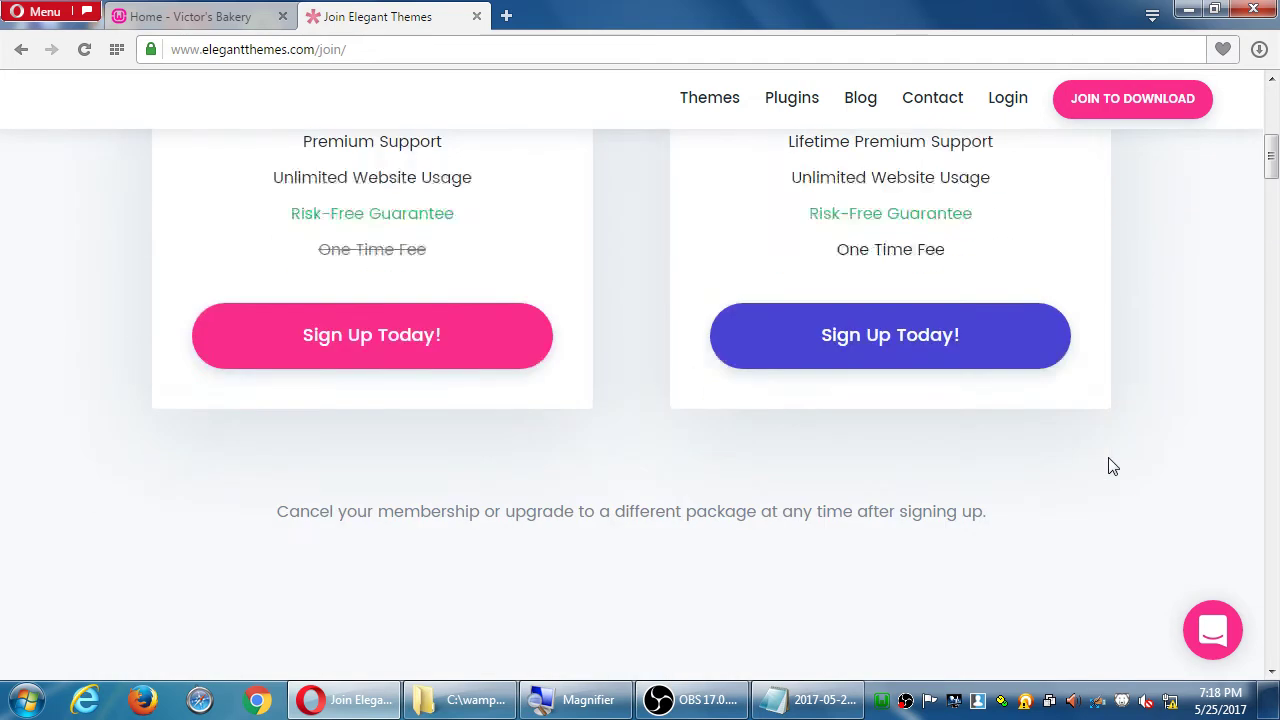
scroll(1111, 467, down, 2)
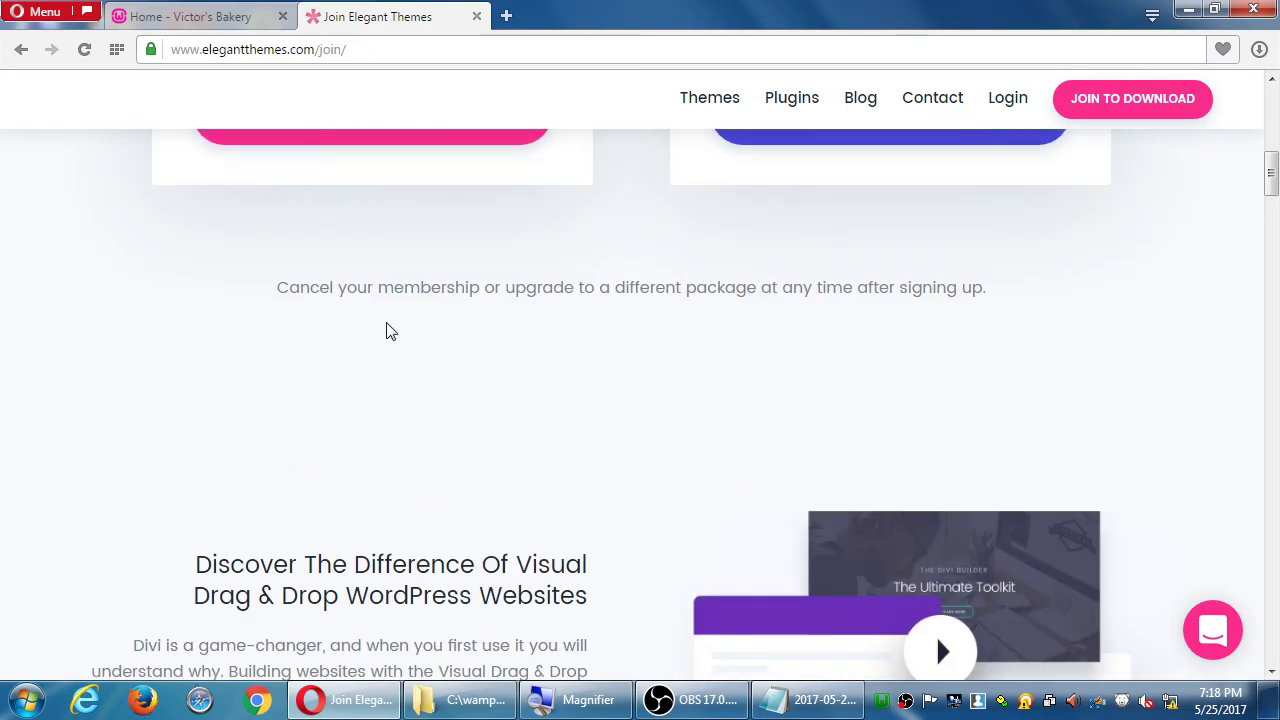
scroll(578, 307, down, 1)
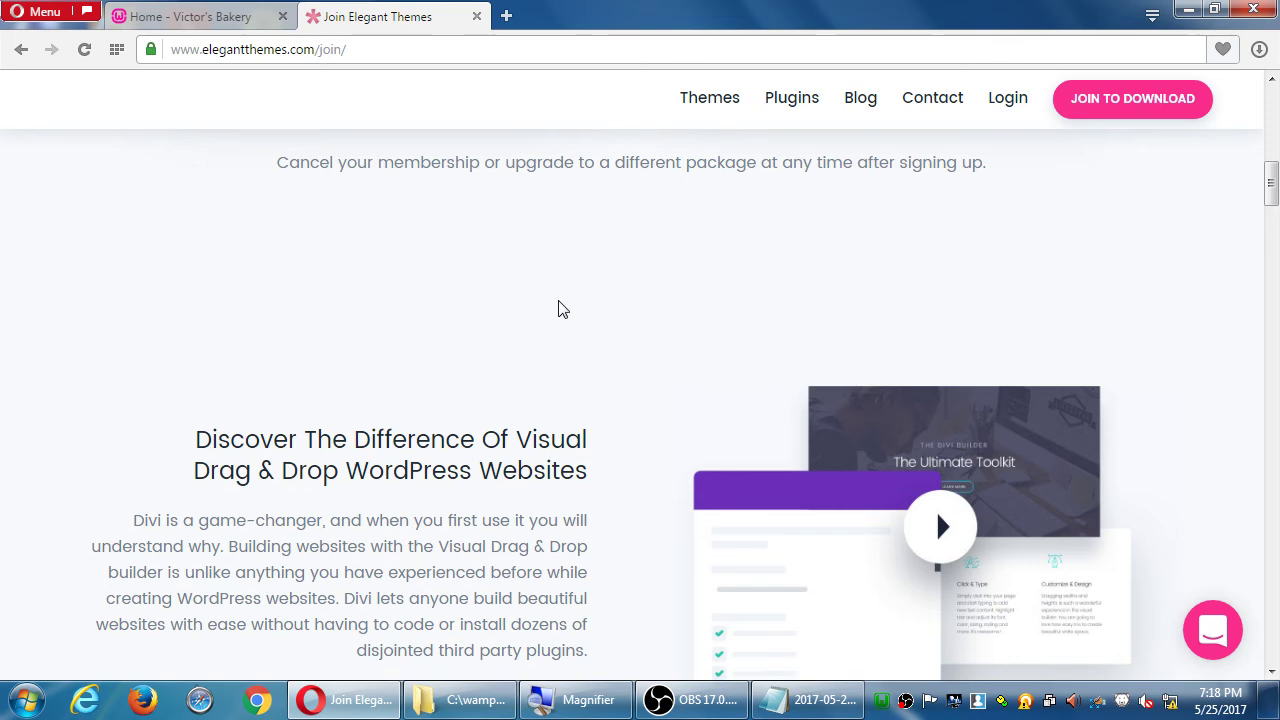
scroll(562, 310, down, 5)
scroll(604, 300, down, 10)
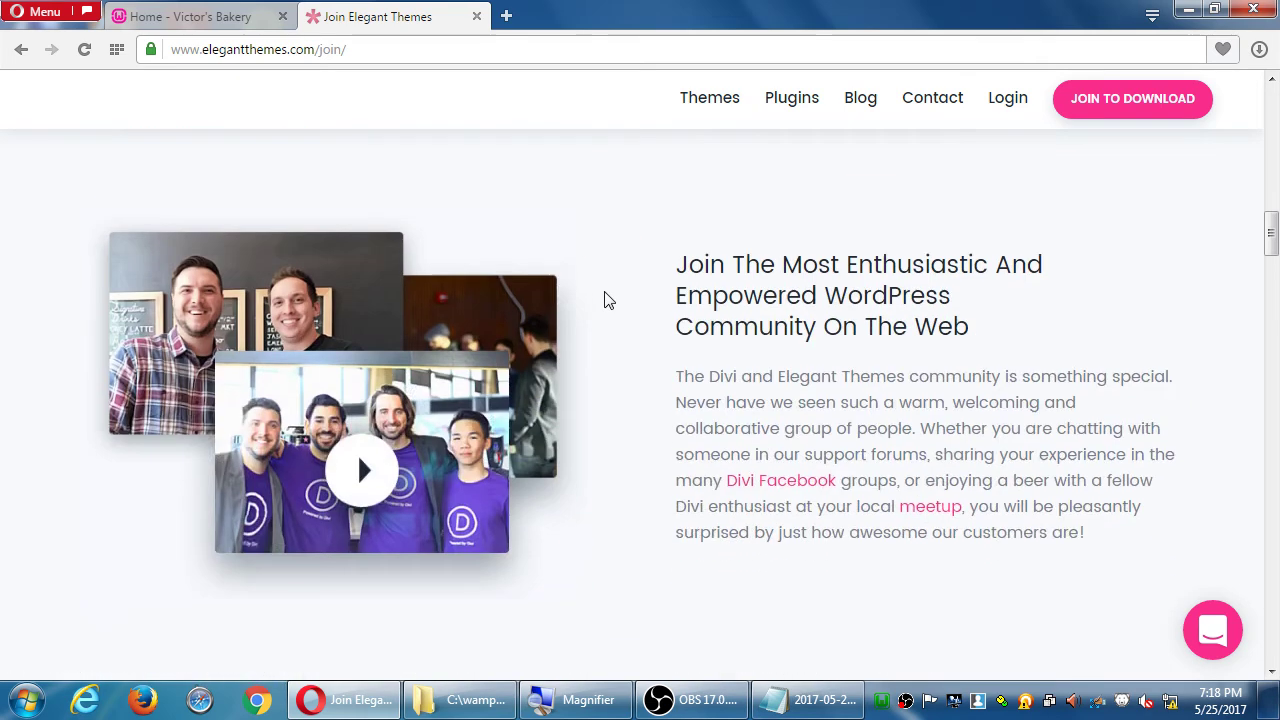
scroll(604, 300, up, 15)
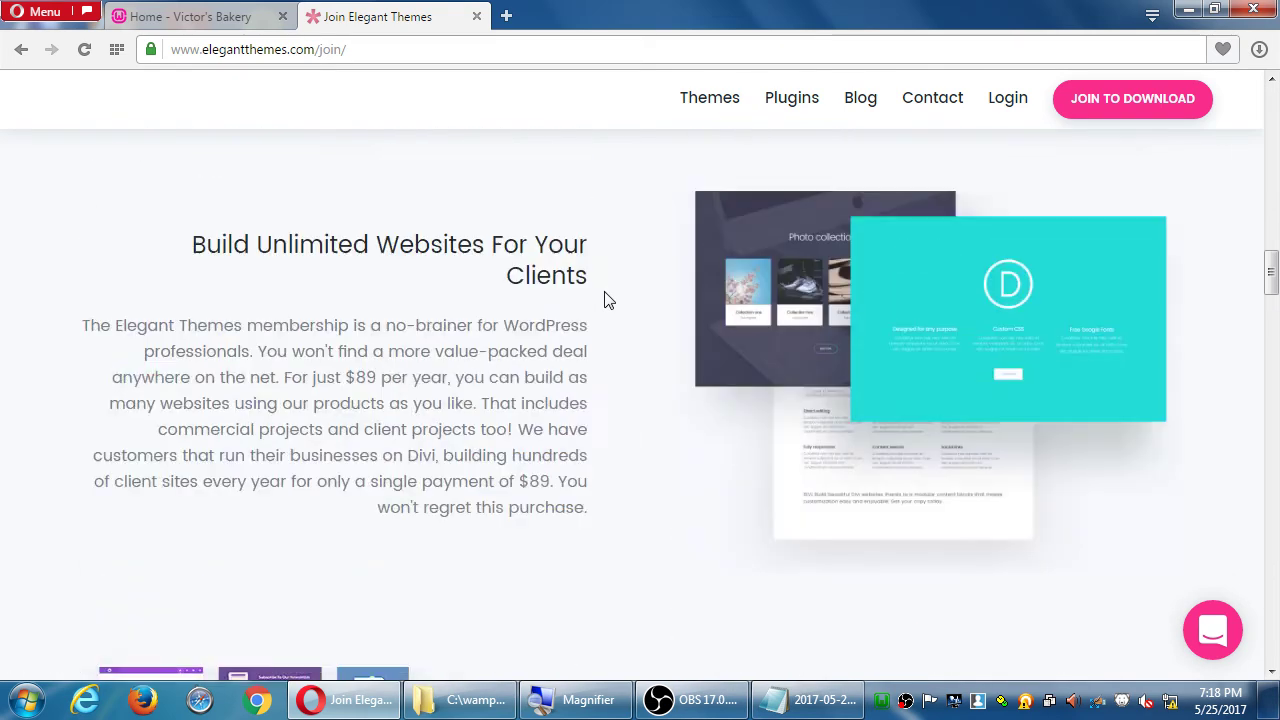
scroll(605, 295, down, 1)
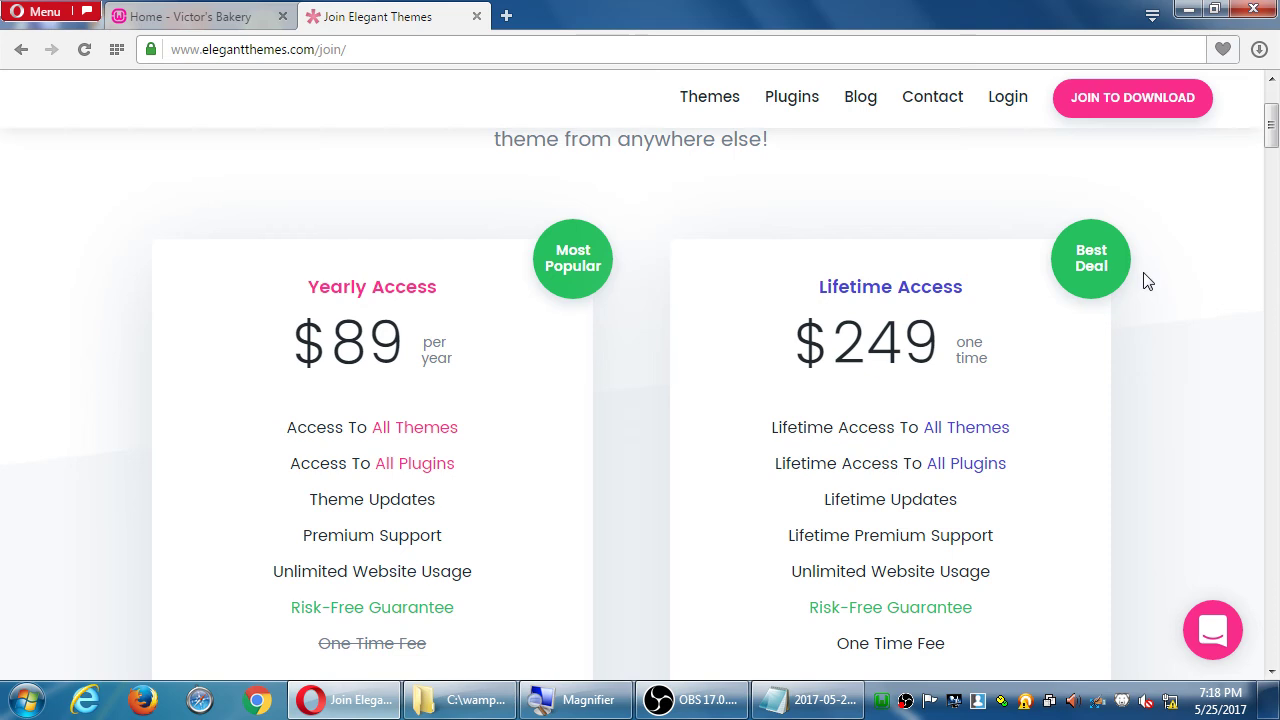
scroll(1147, 280, down, 1)
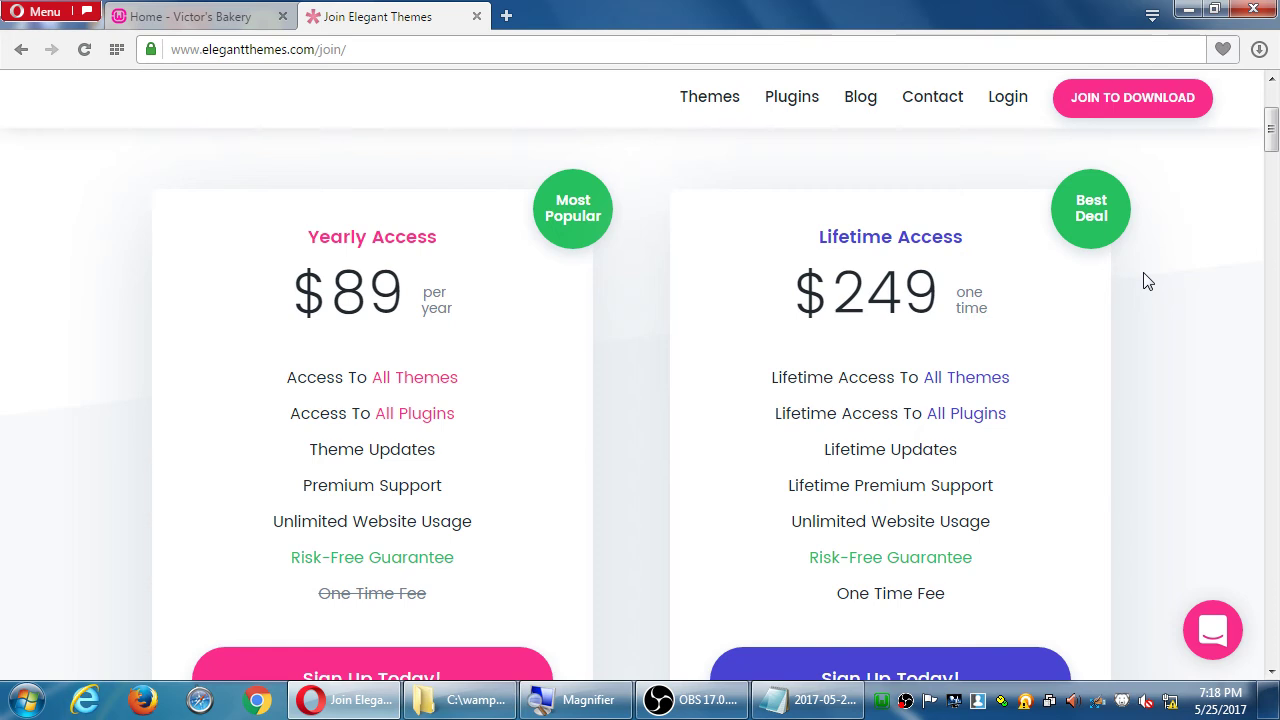
Add ". Subscription" to the end of the Elegant Themes line in the Notepad notes and return to the browser.
click(808, 700)
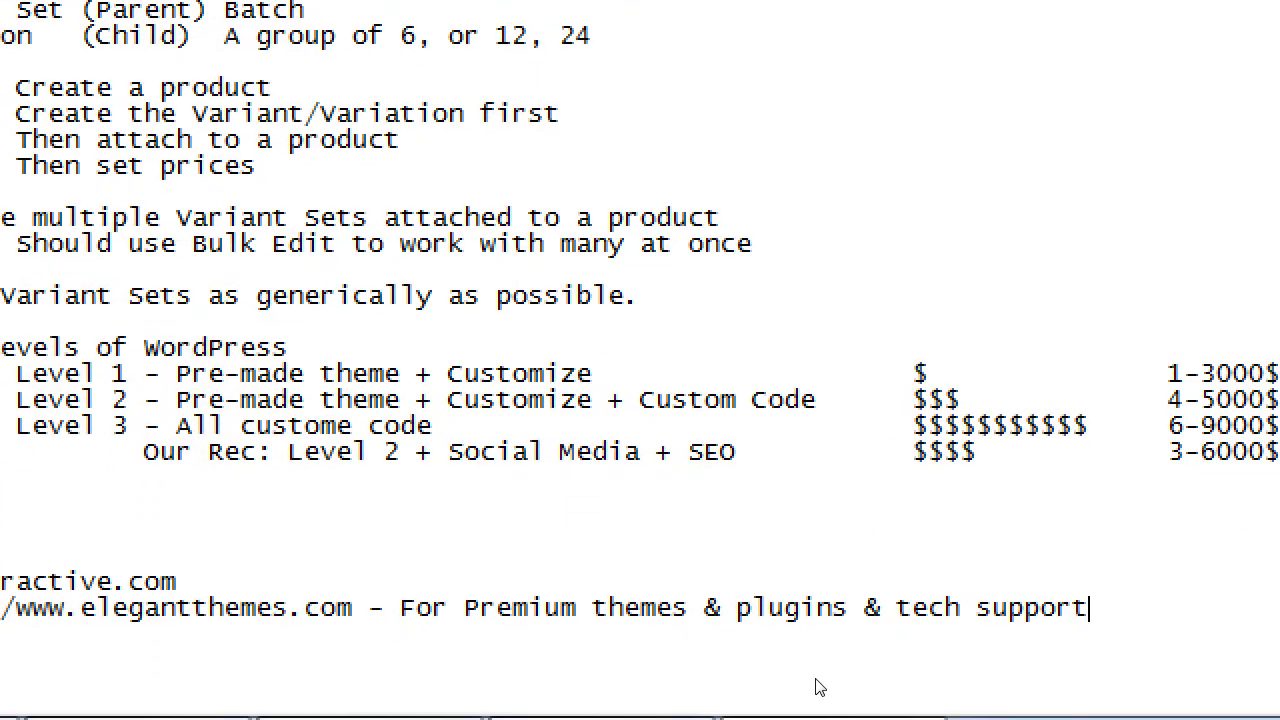
text(. Subscription)
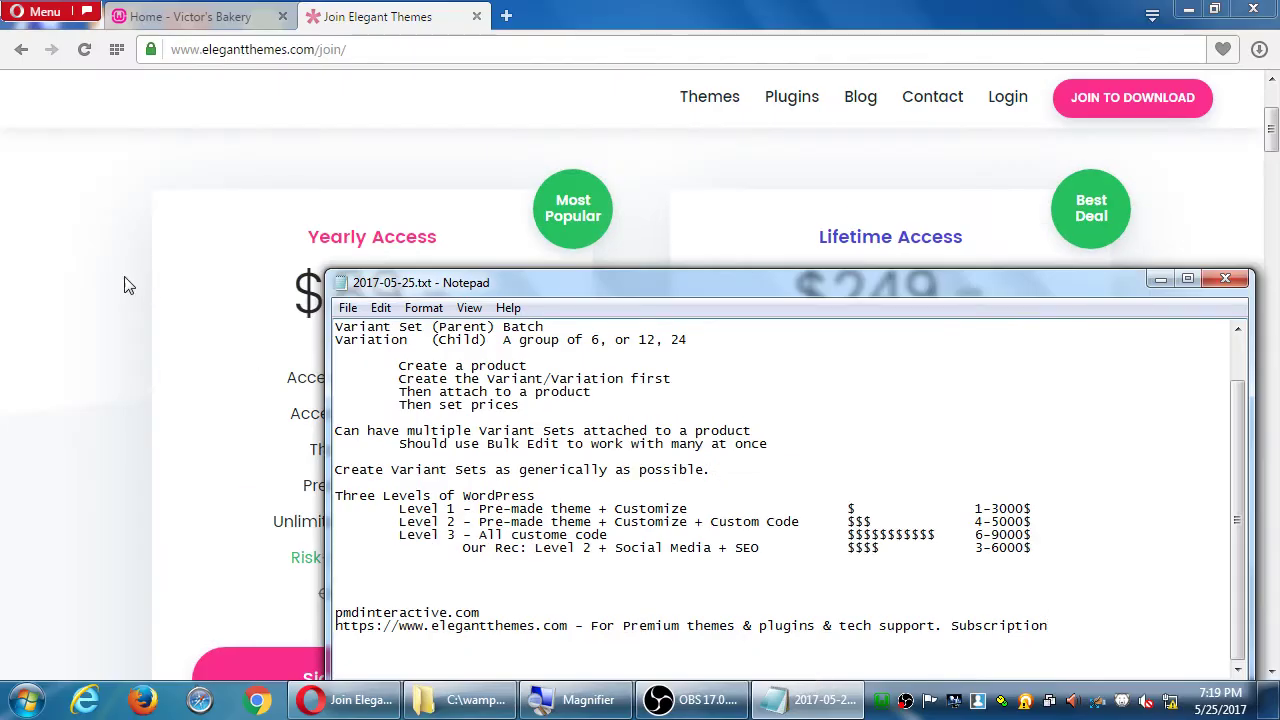
click(120, 280)
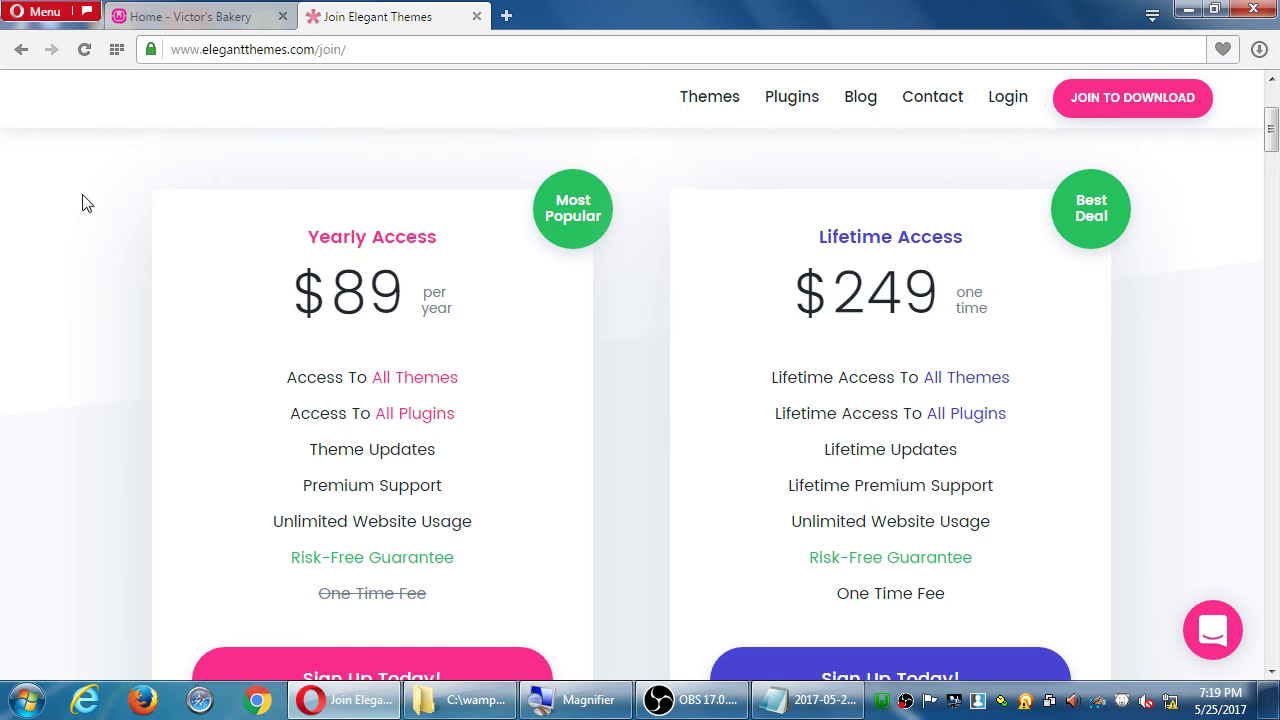
Open themeforest.net in a new browser tab.
scroll(153, 200, down, 1)
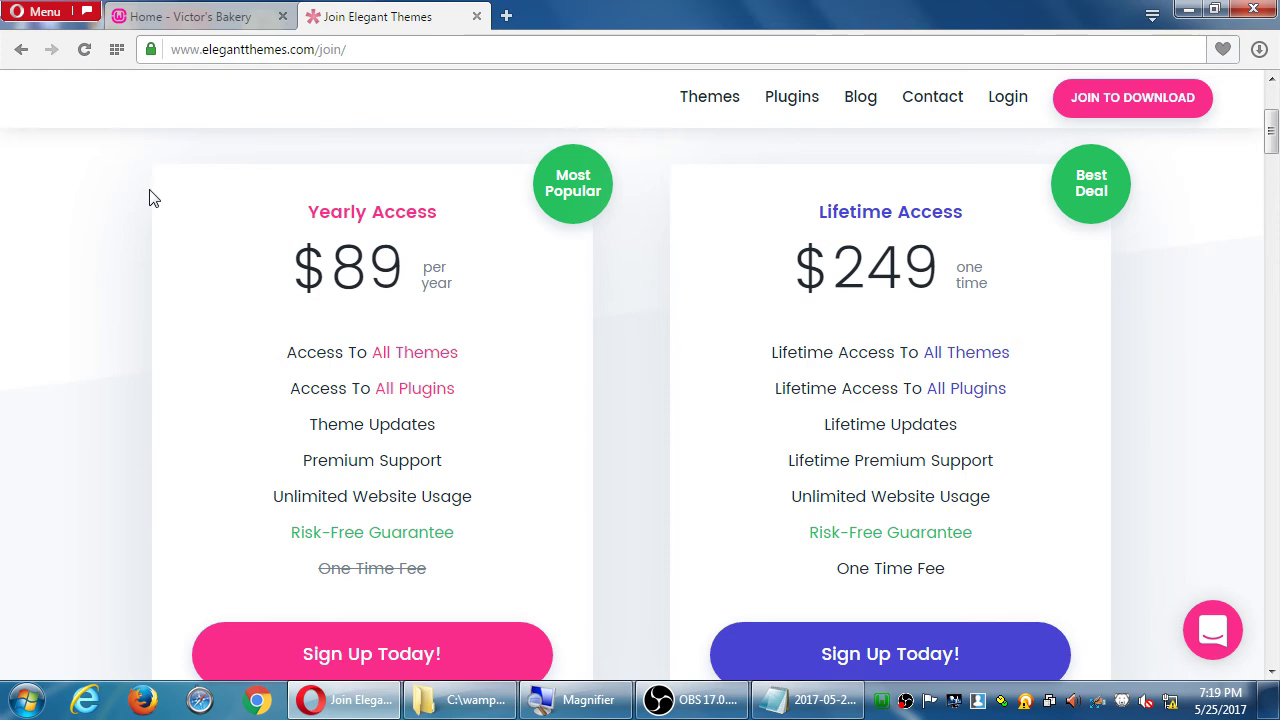
key(ctrl+t)
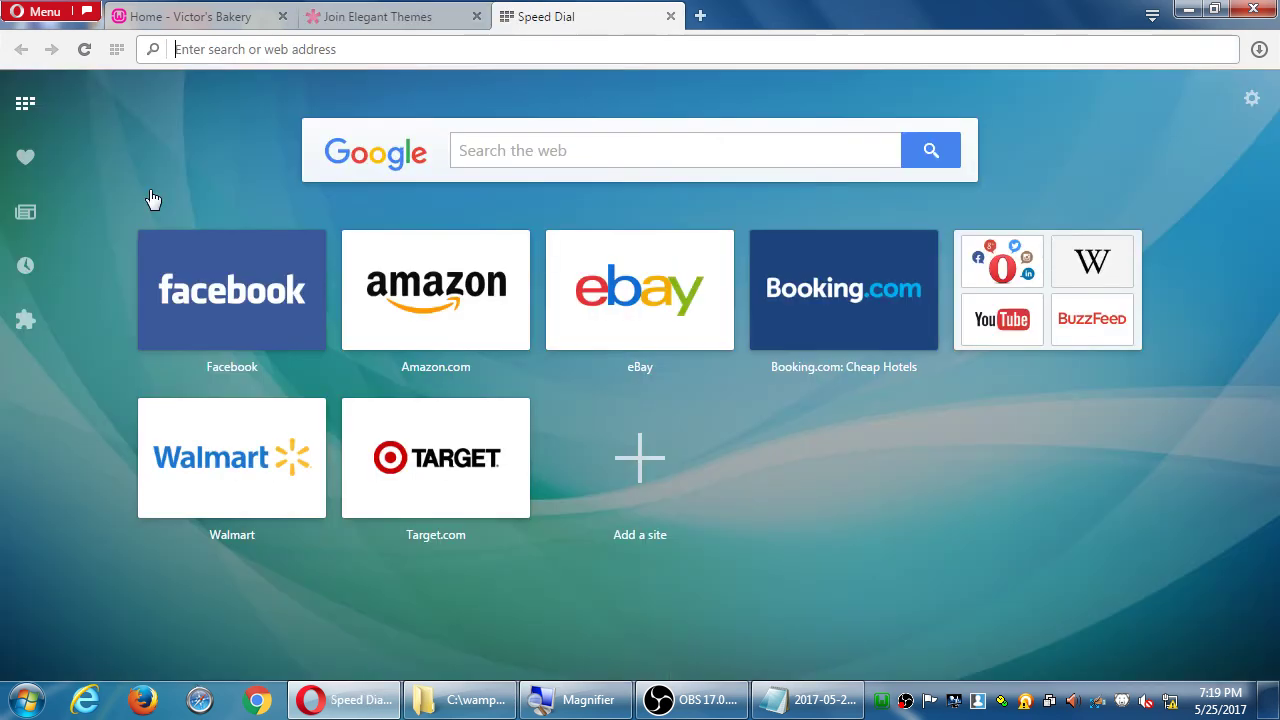
text(themeforest.net)
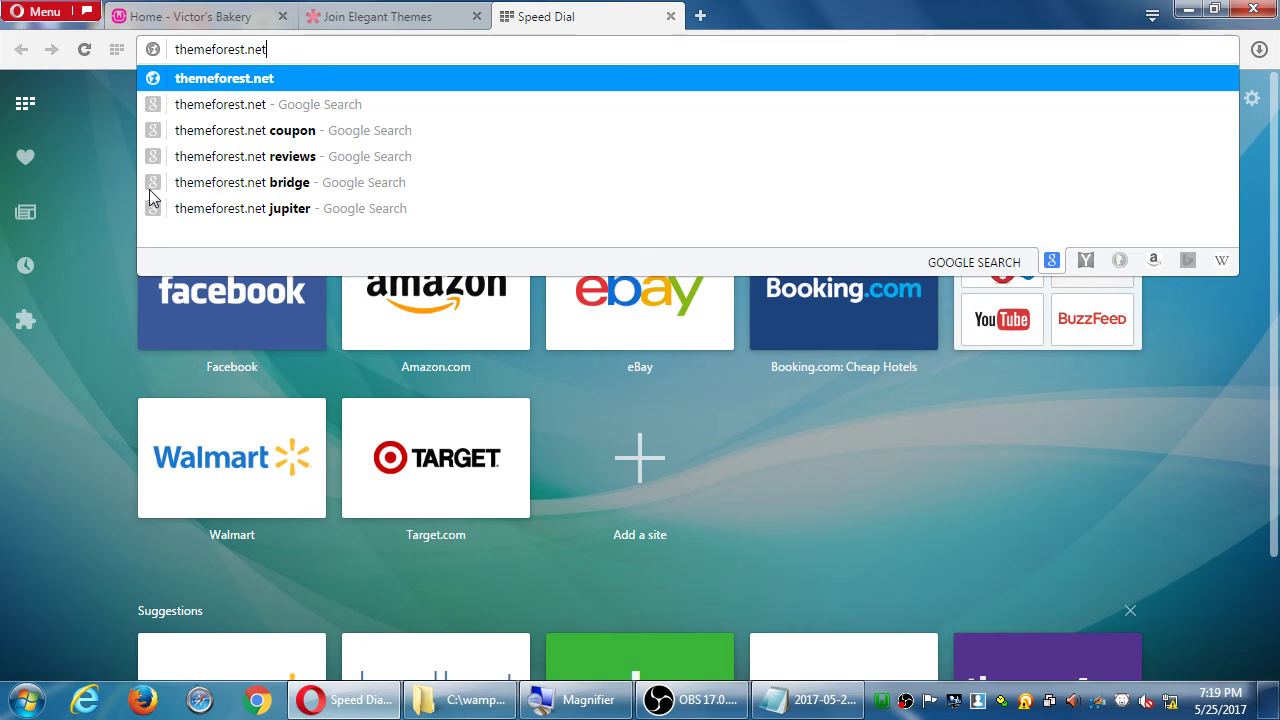
key(Return)
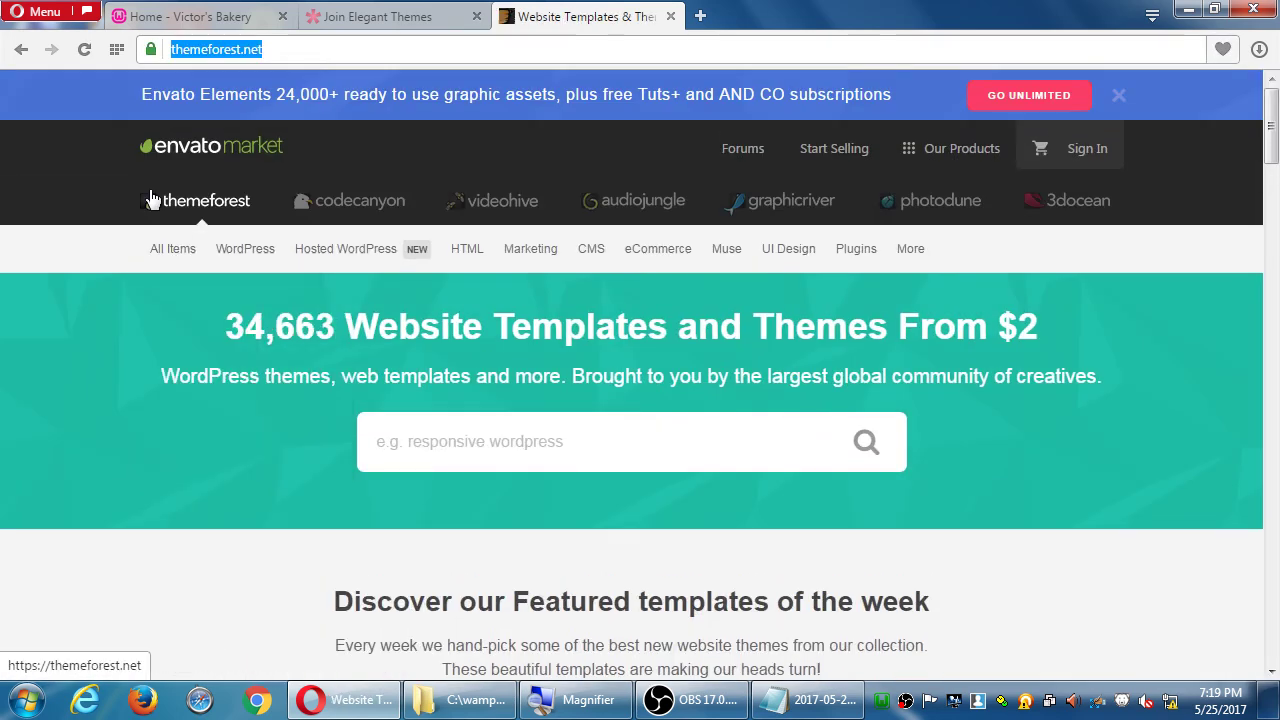
key(alt+Tab)
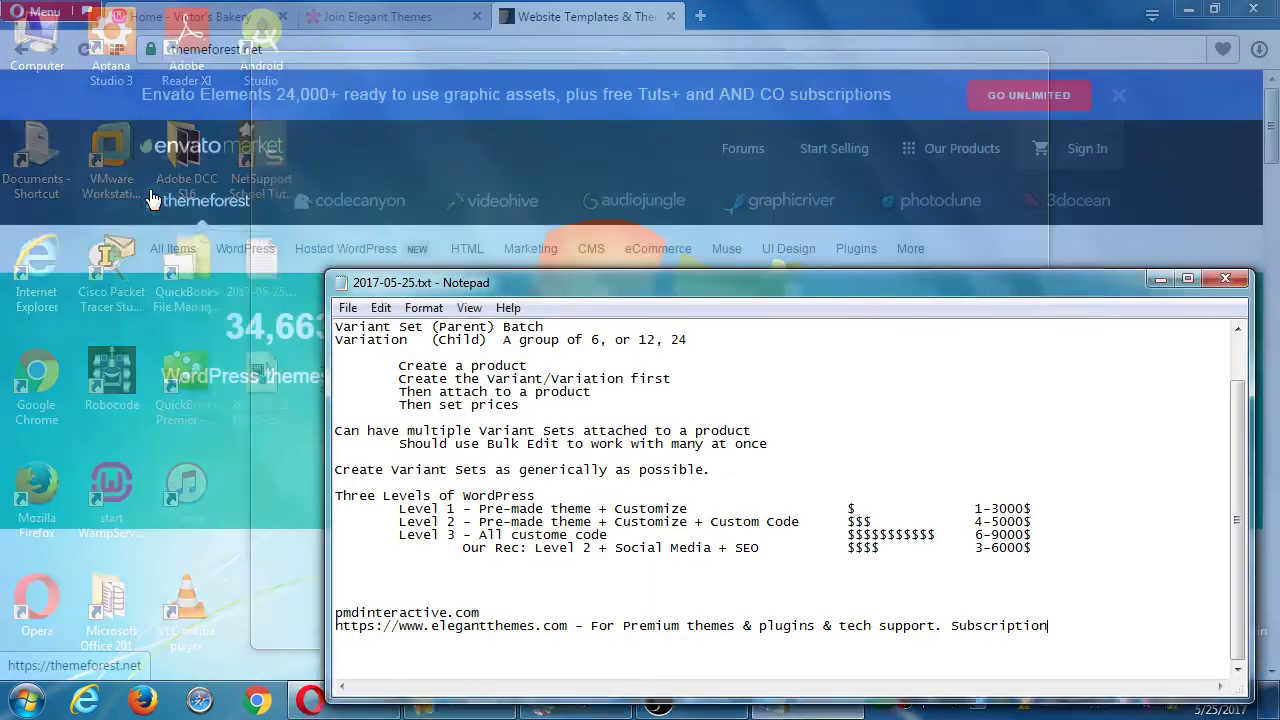
key(Return)
text(https://themeforest.net)
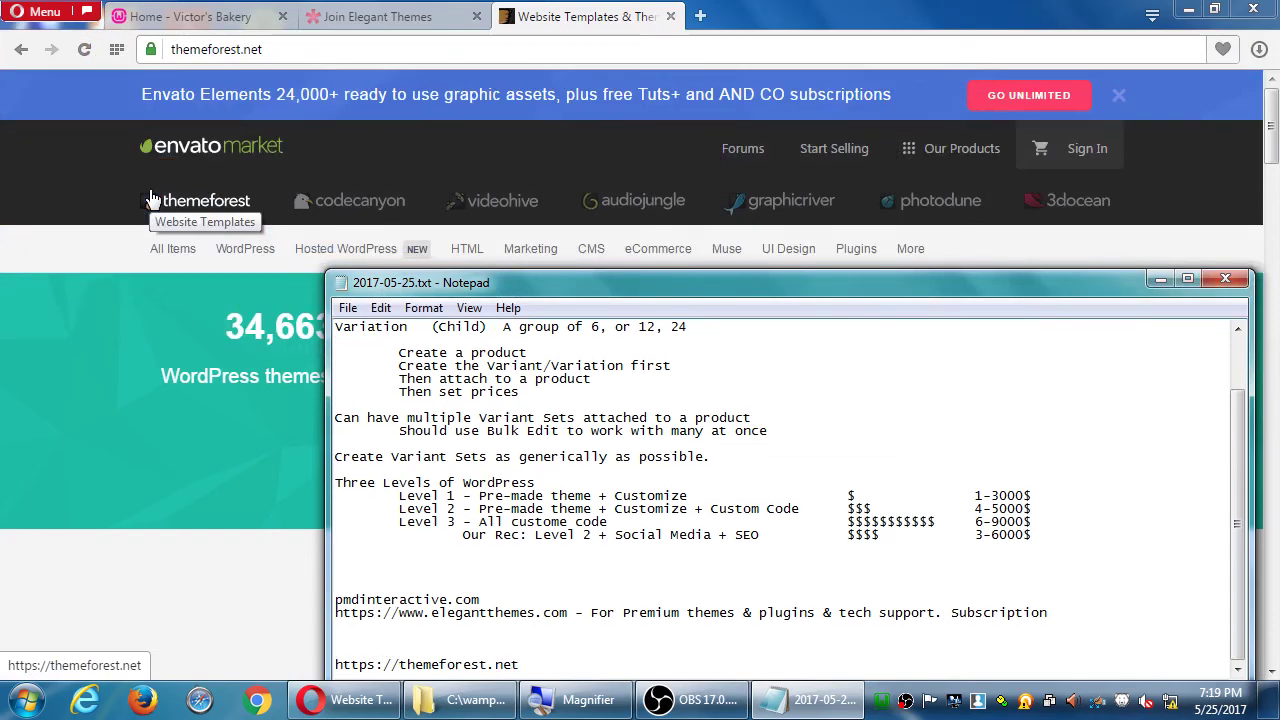
key(shift+Home)
key(ctrl+c)
key(Delete)
key(ctrl+v)
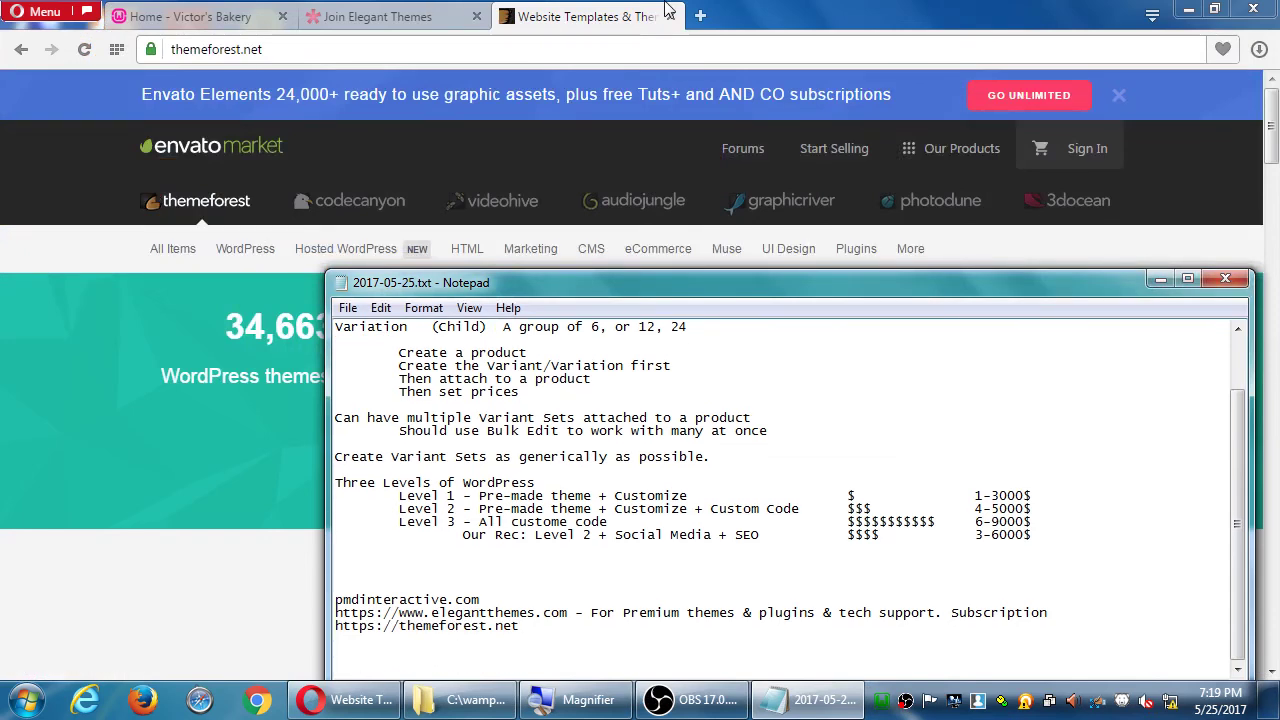
Return to the browser and look over the ThemeForest home page and its featured templates of the week.
click(815, 9)
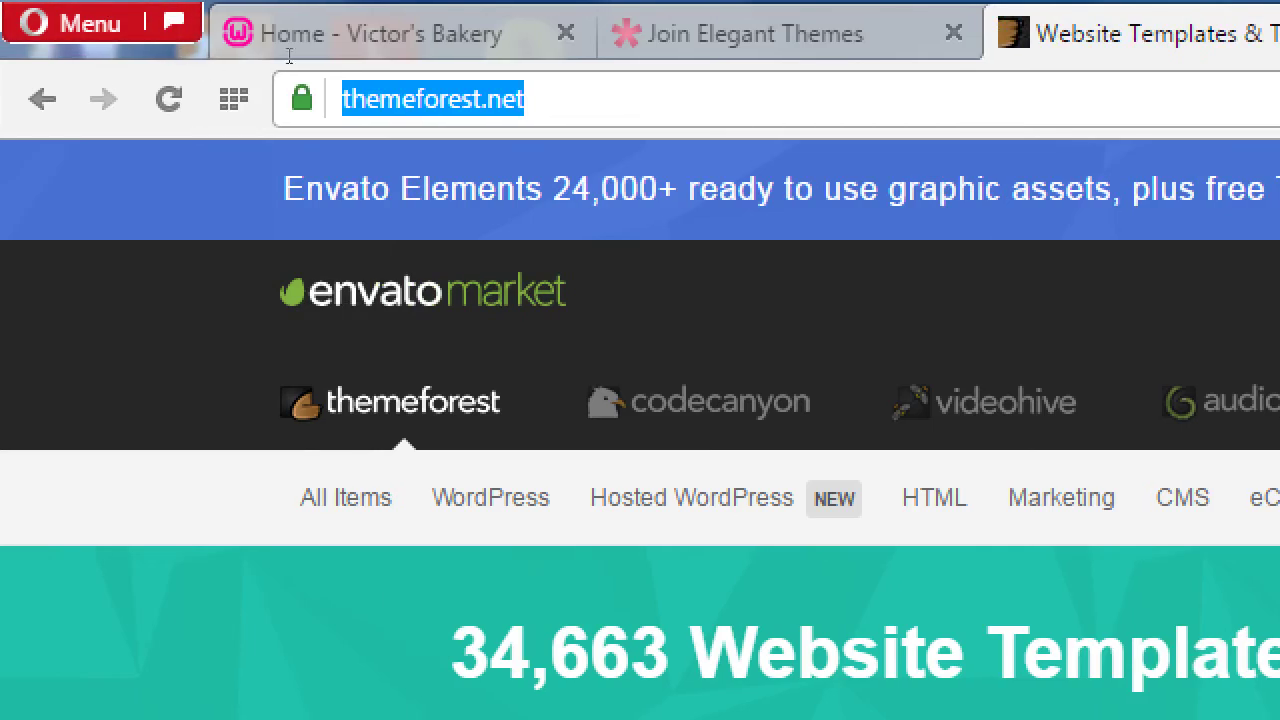
key(End)
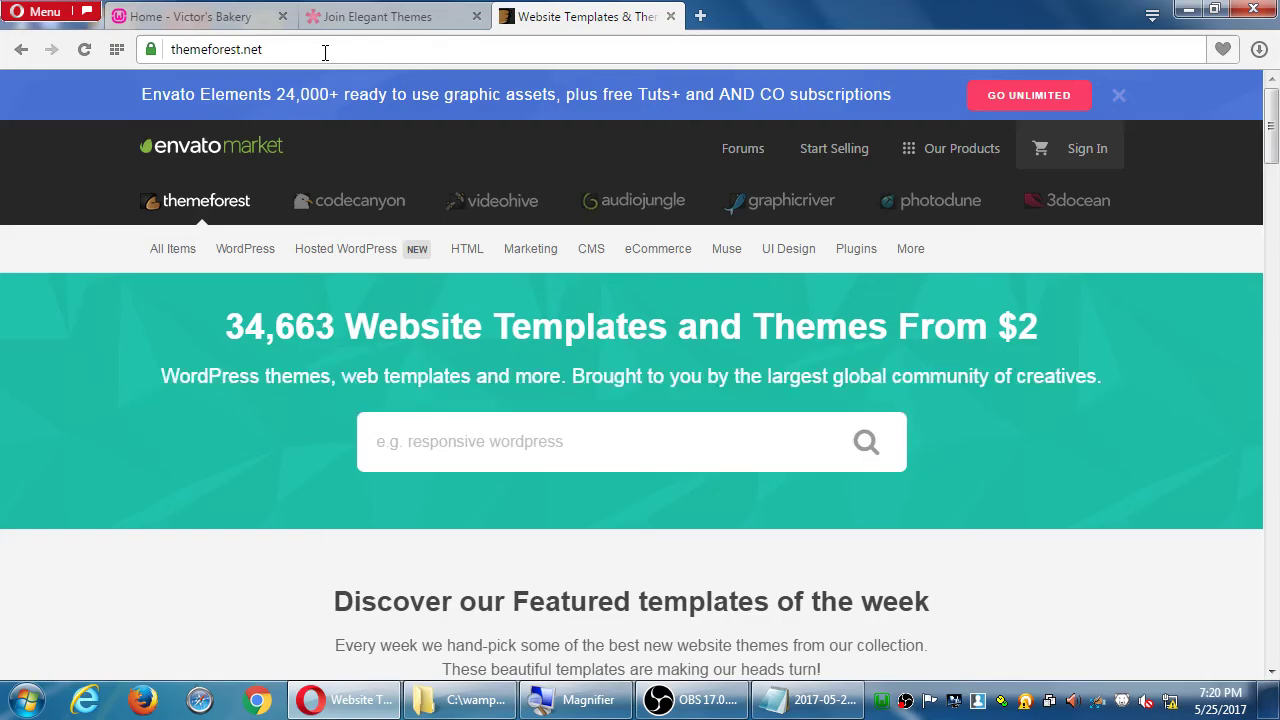
mouse_move(934, 497)
scroll(860, 414, down, 5)
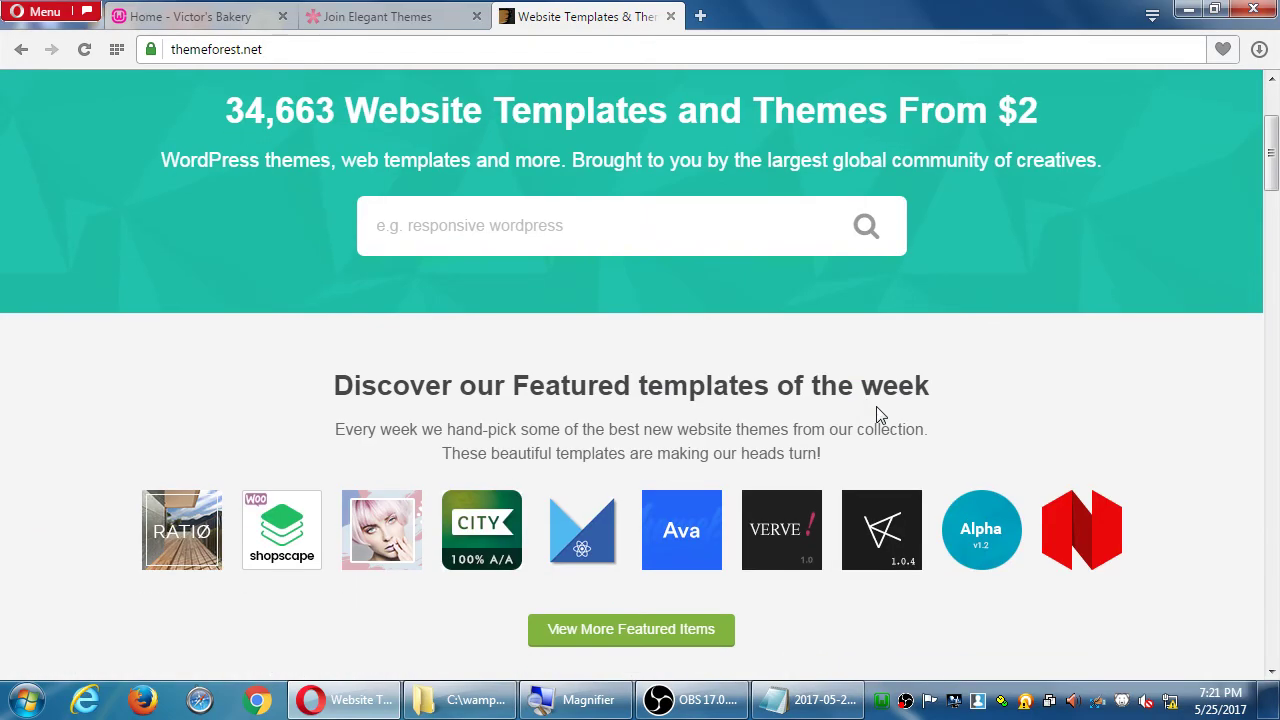
scroll(880, 413, up, 5)
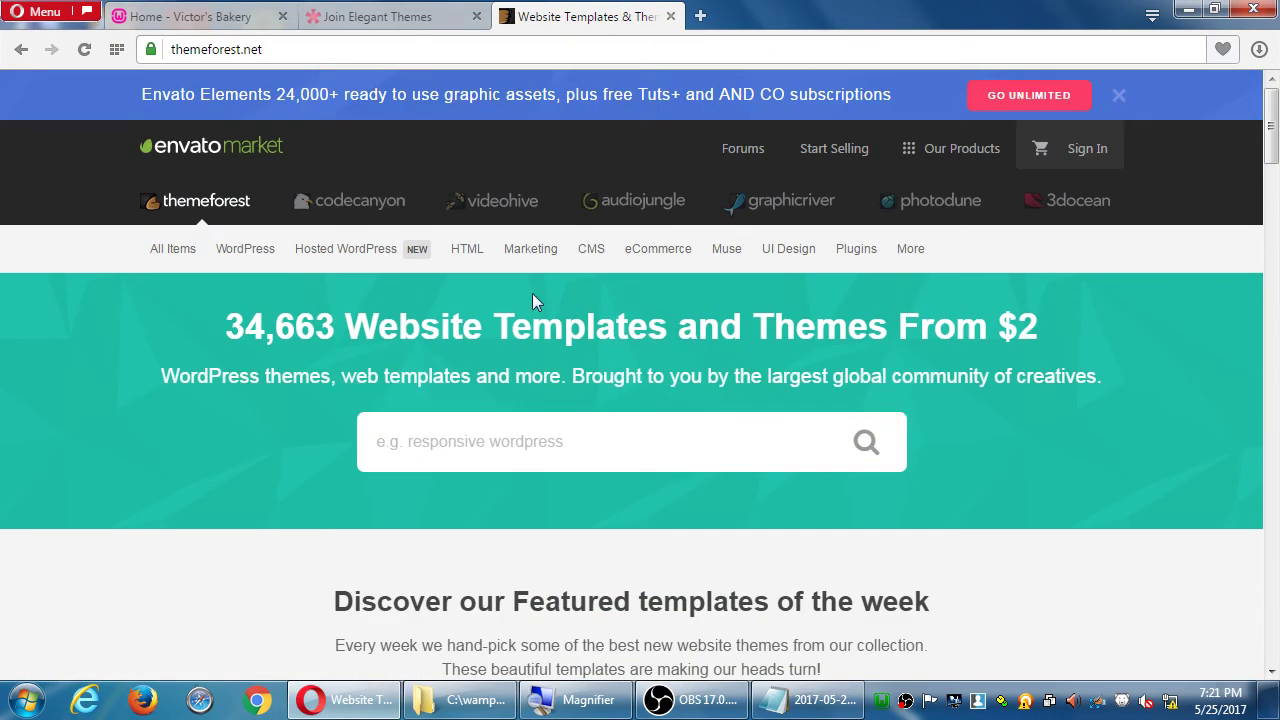
Search ThemeForest for "ecommerce" within the WordPress category.
click(566, 441)
text(ec)
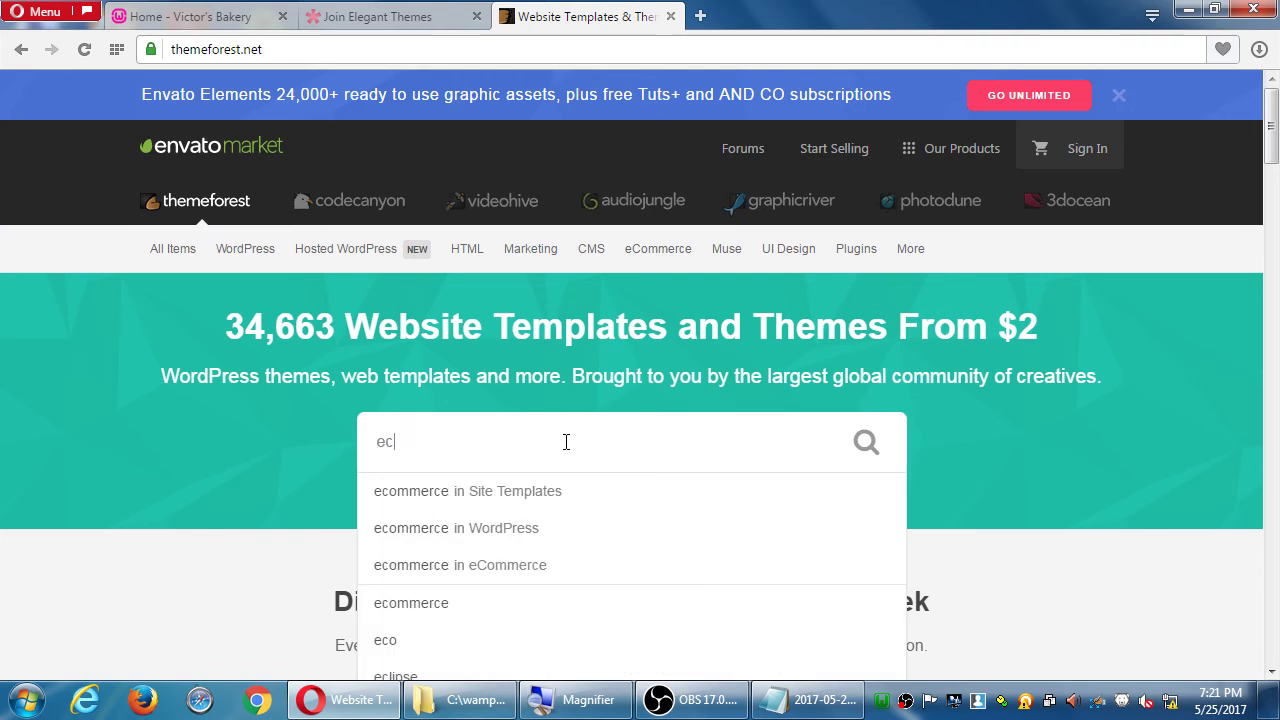
text(ommerce)
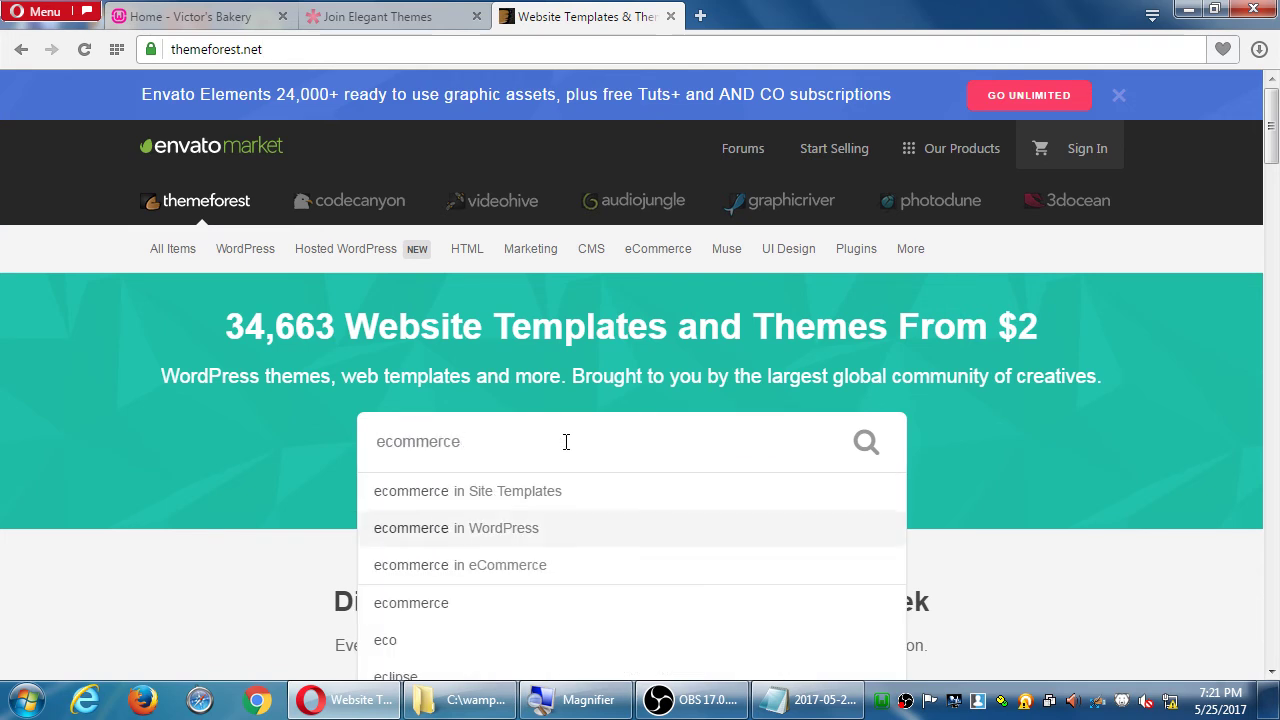
key(Return)
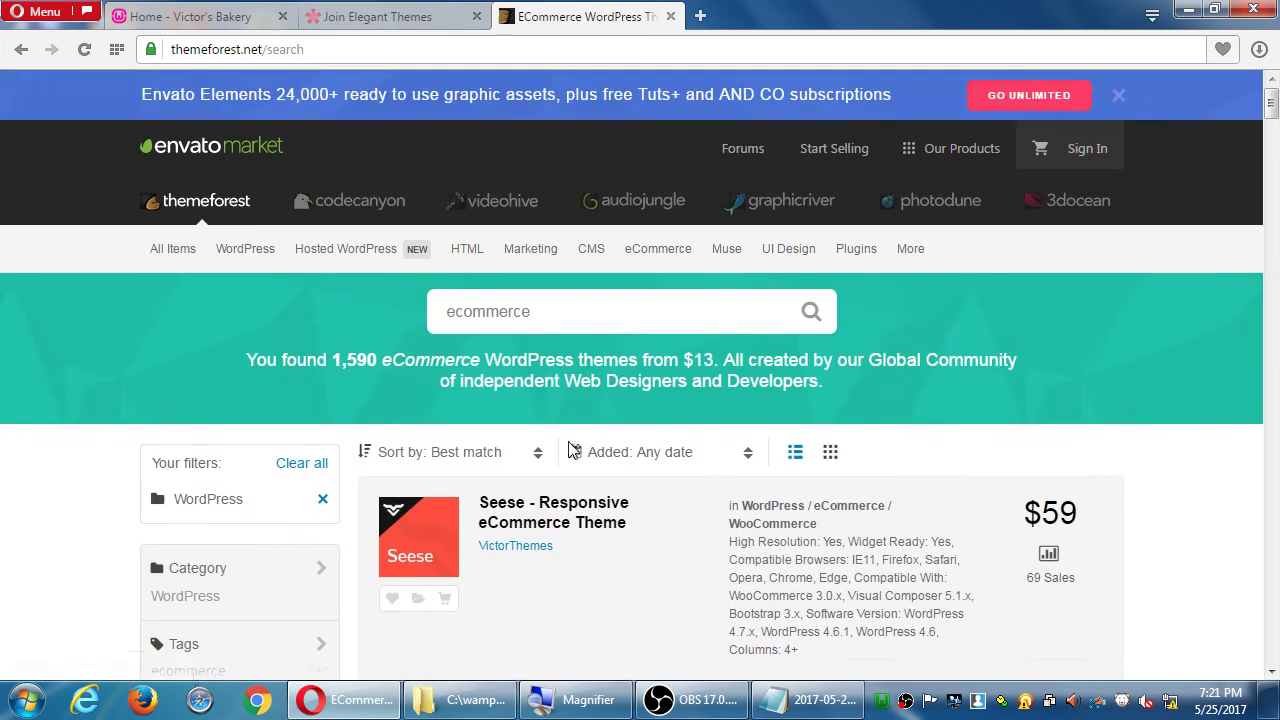
Examine the eCommerce WordPress theme results, including their prices, compatibility details, ratings and sales, and the related search suggestions.
scroll(566, 450, down, 1)
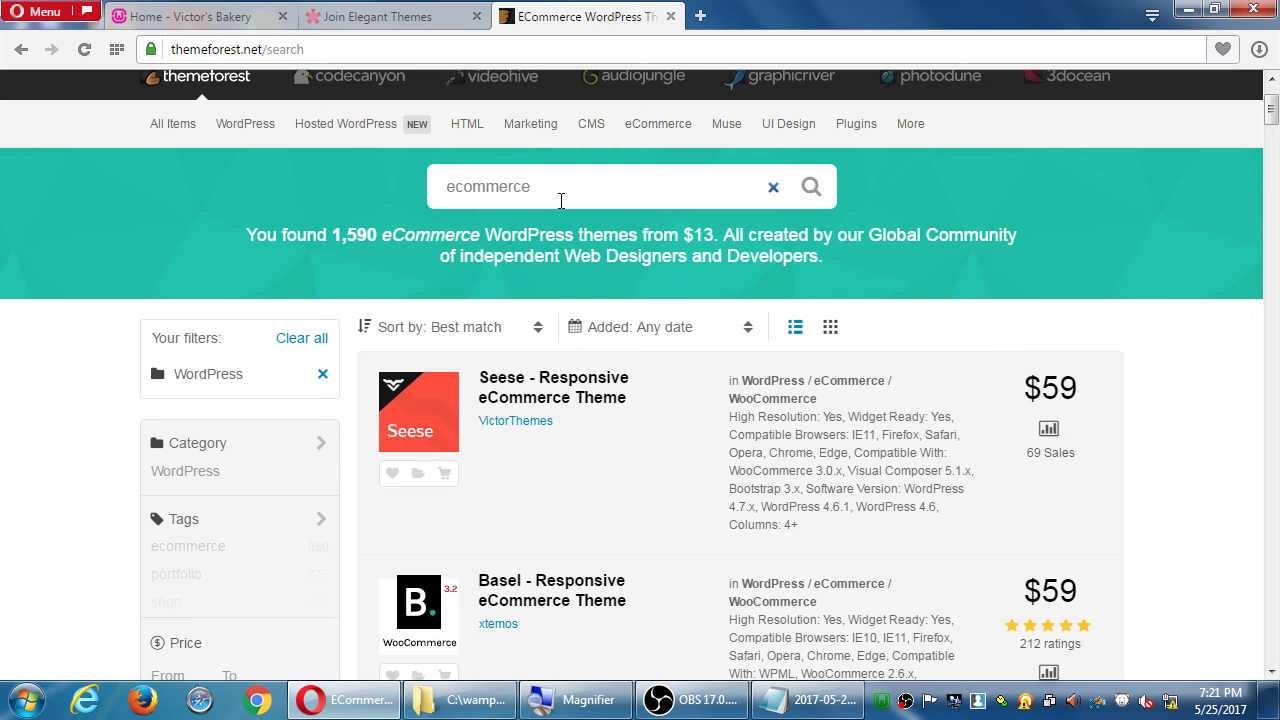
scroll(561, 200, up, 1)
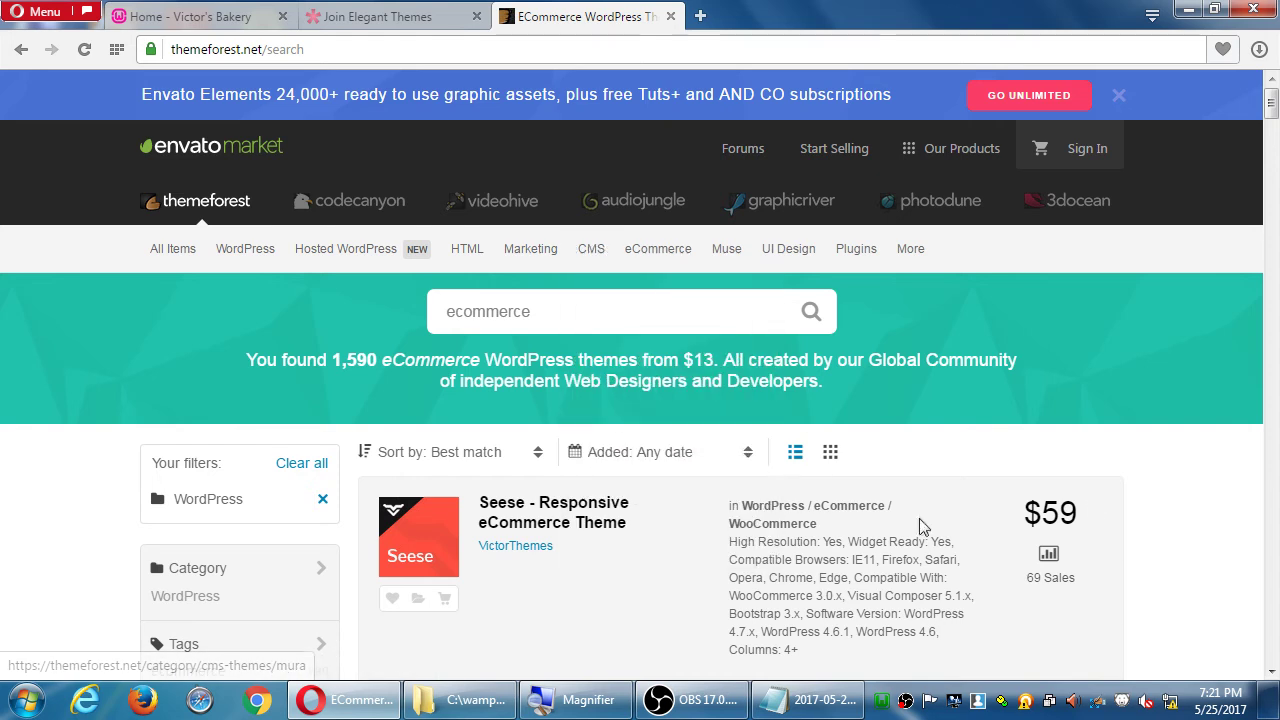
scroll(1093, 512, down, 2)
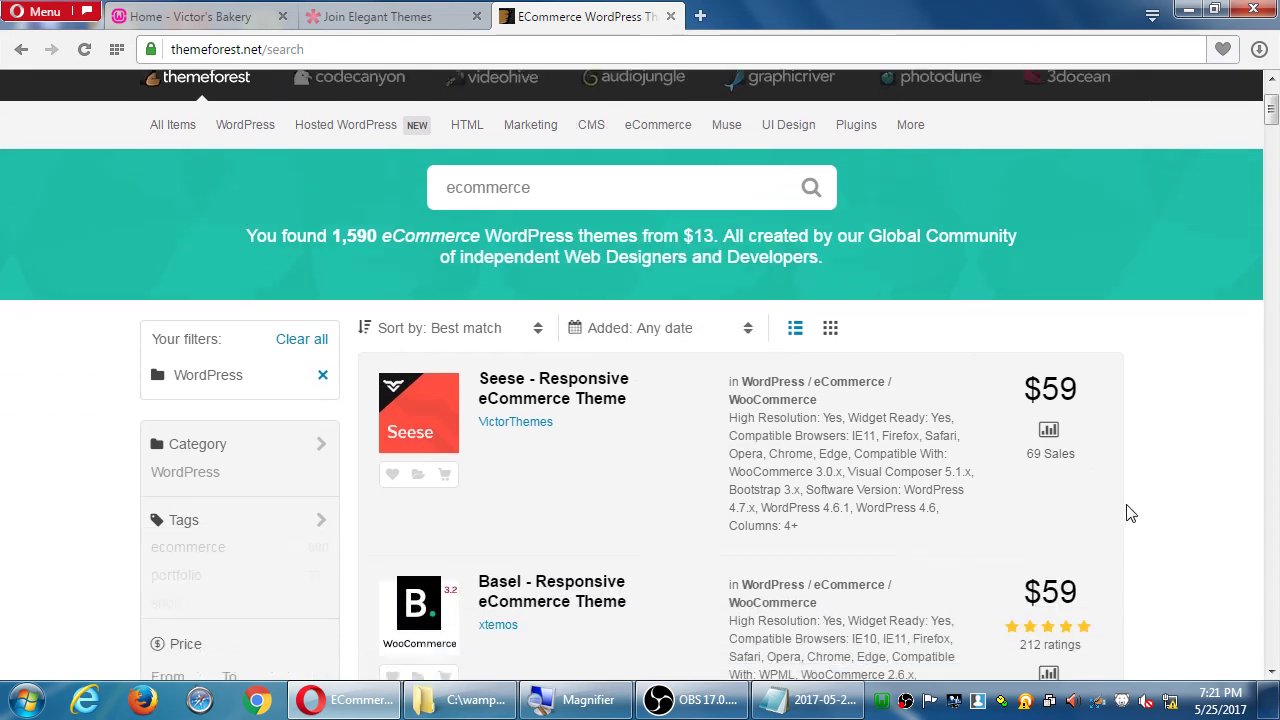
scroll(1130, 513, up, 1)
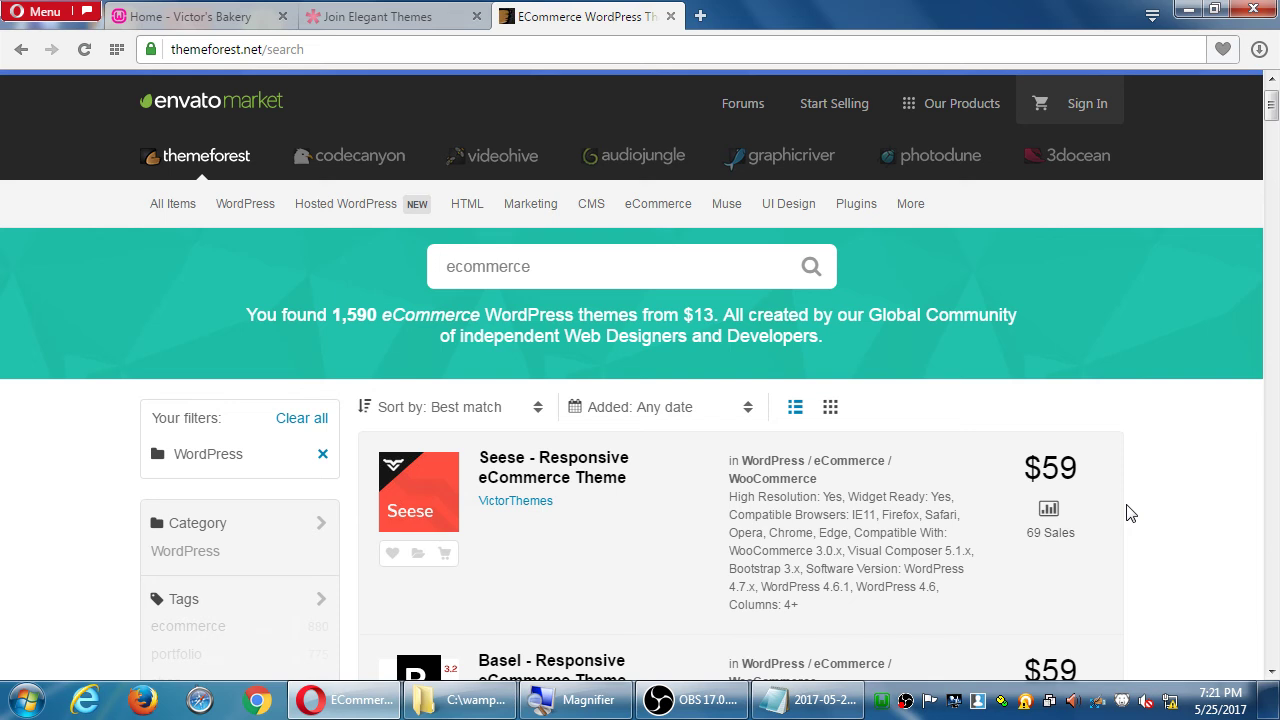
click(707, 284)
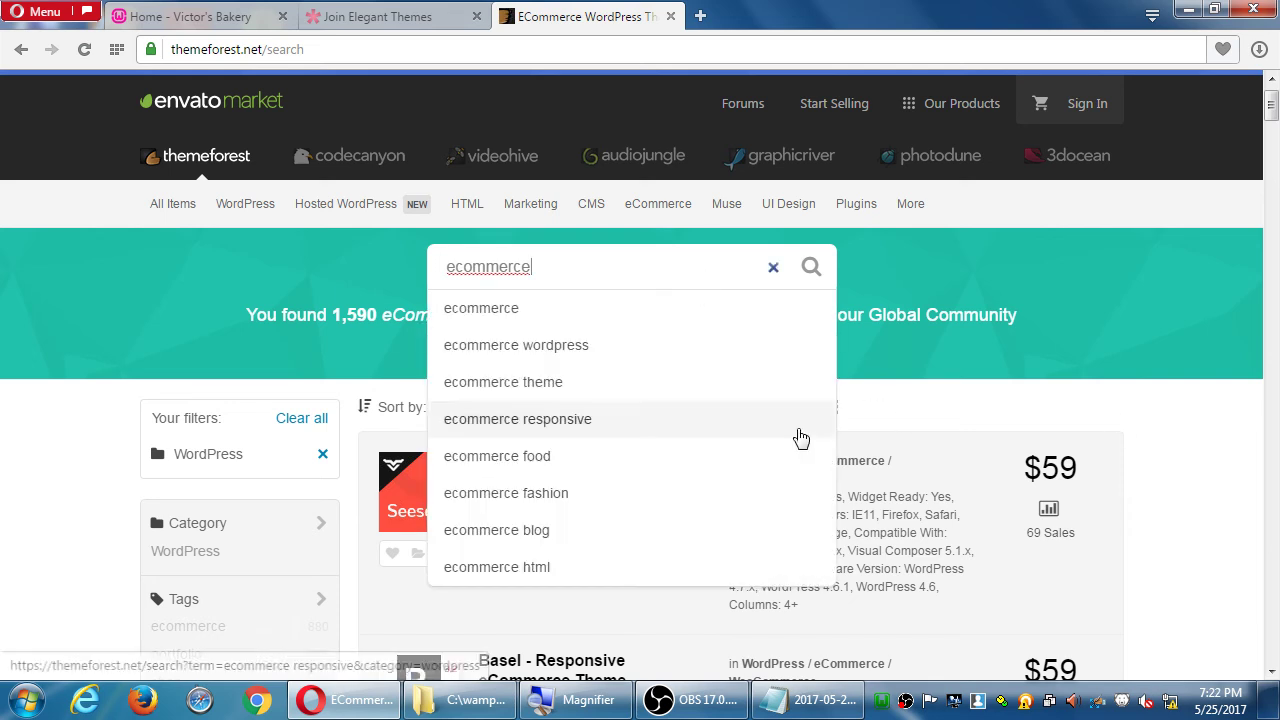
click(1100, 434)
scroll(1020, 495, down, 2)
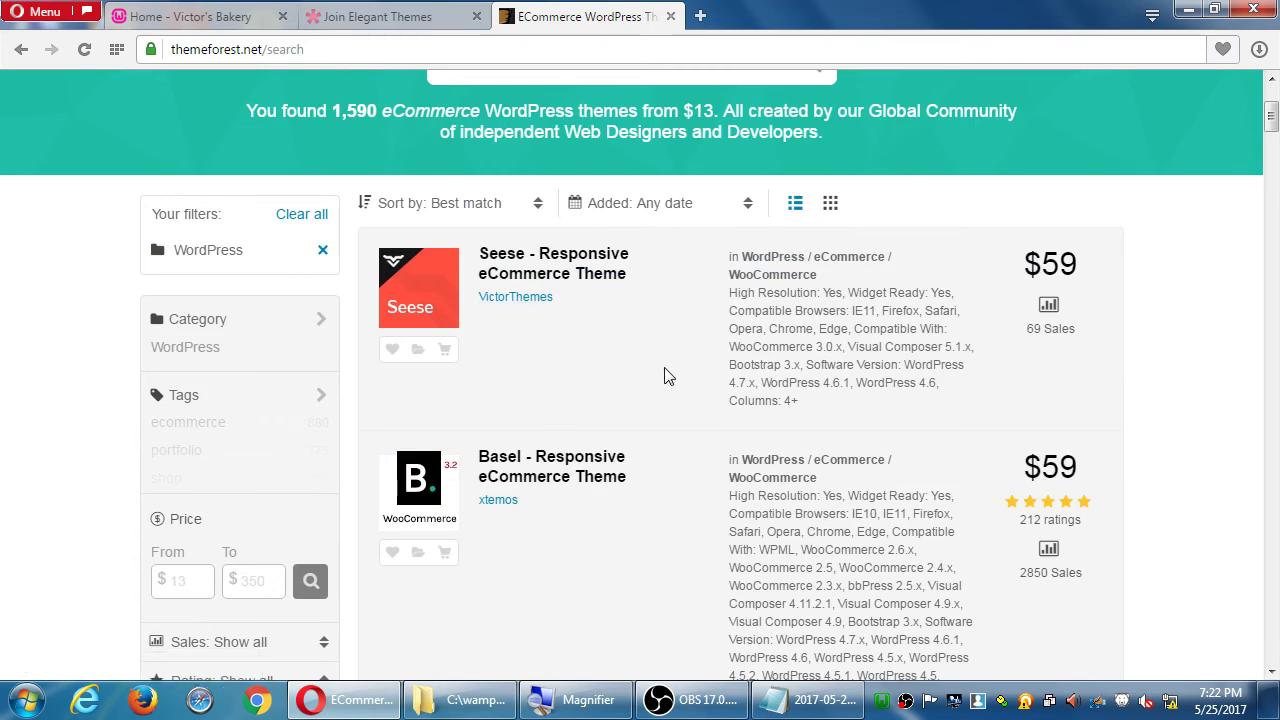
scroll(666, 375, down, 1)
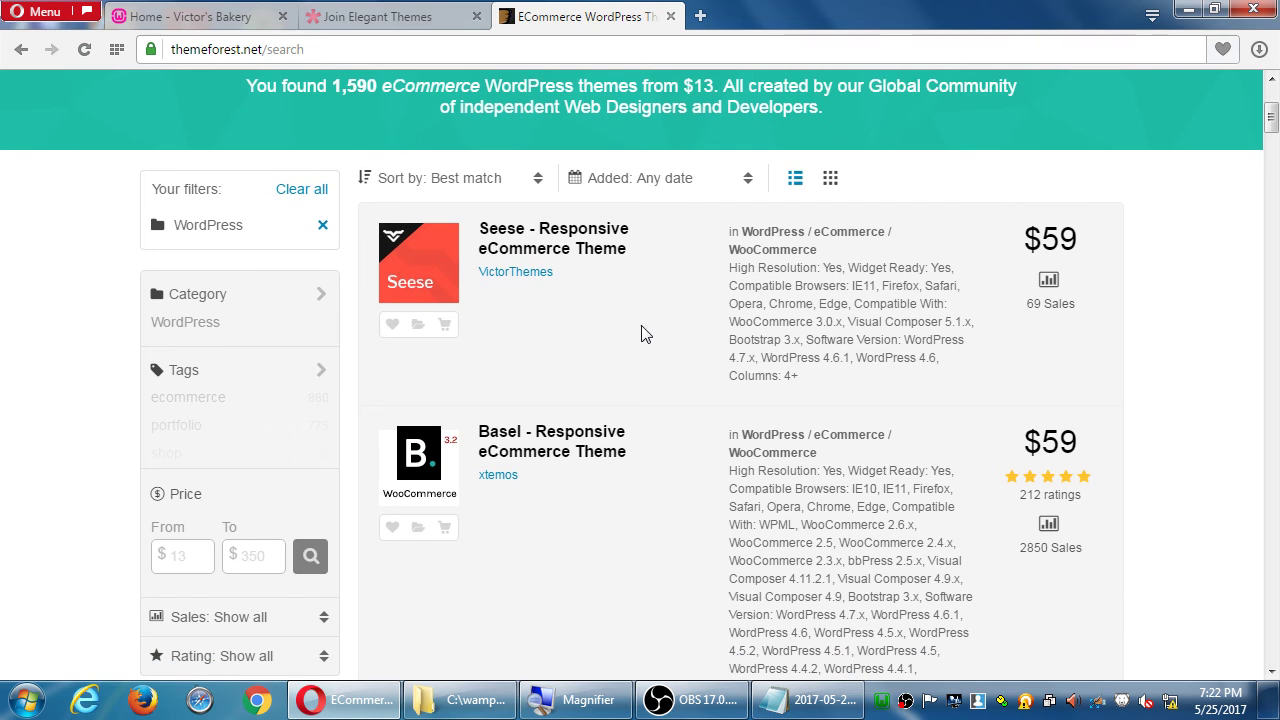
Remove the WordPress filter from the ecommerce results and browse the templates and prices across all categories.
click(322, 225)
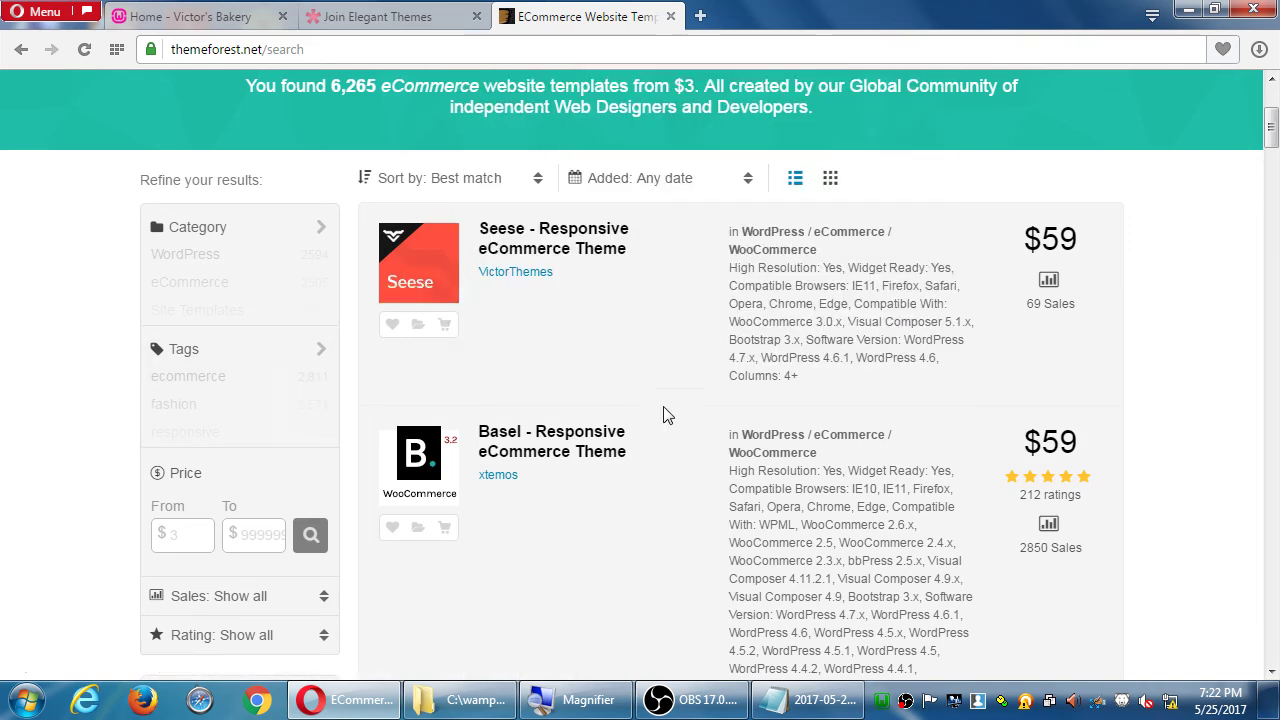
scroll(689, 438, down, 1)
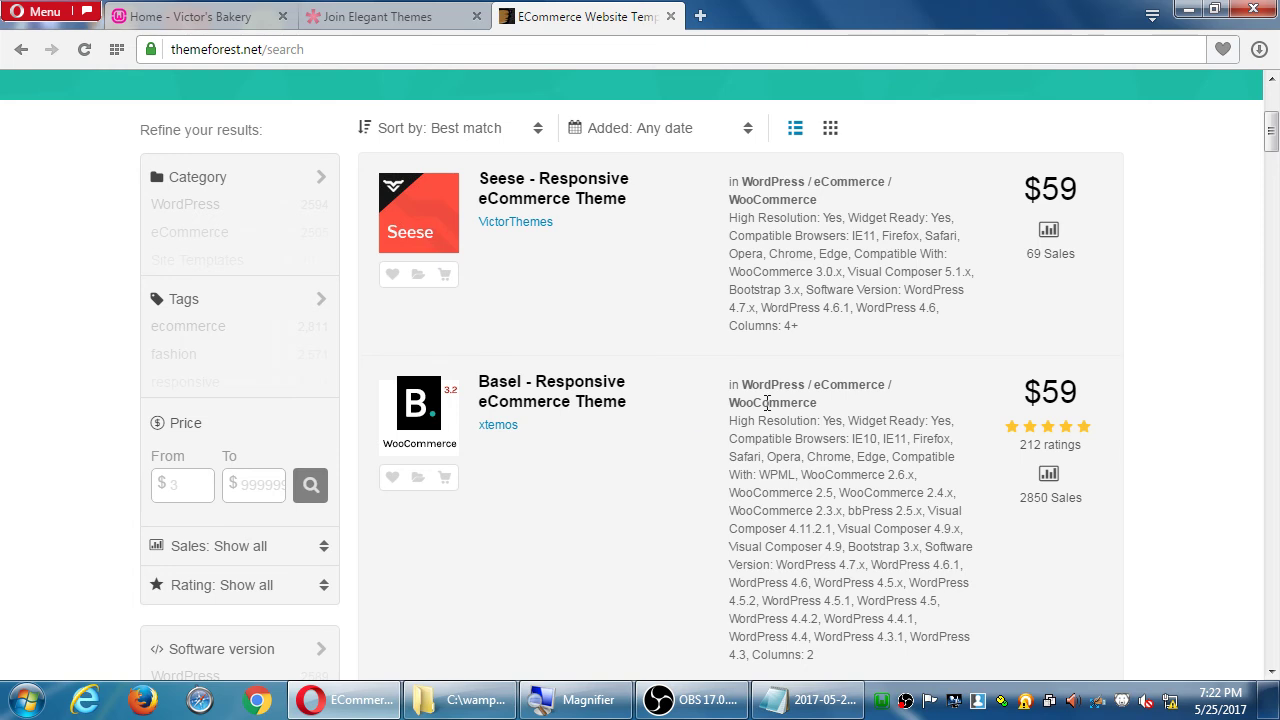
scroll(776, 382, down, 8)
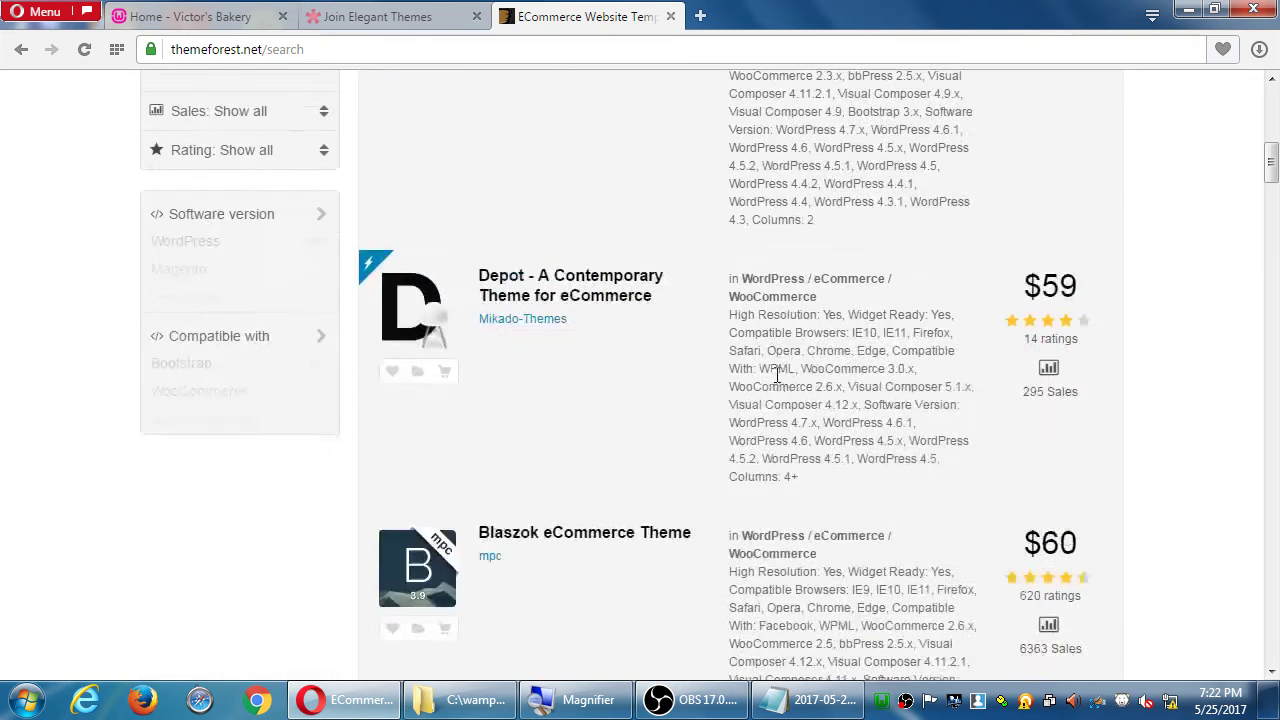
scroll(777, 375, down, 1)
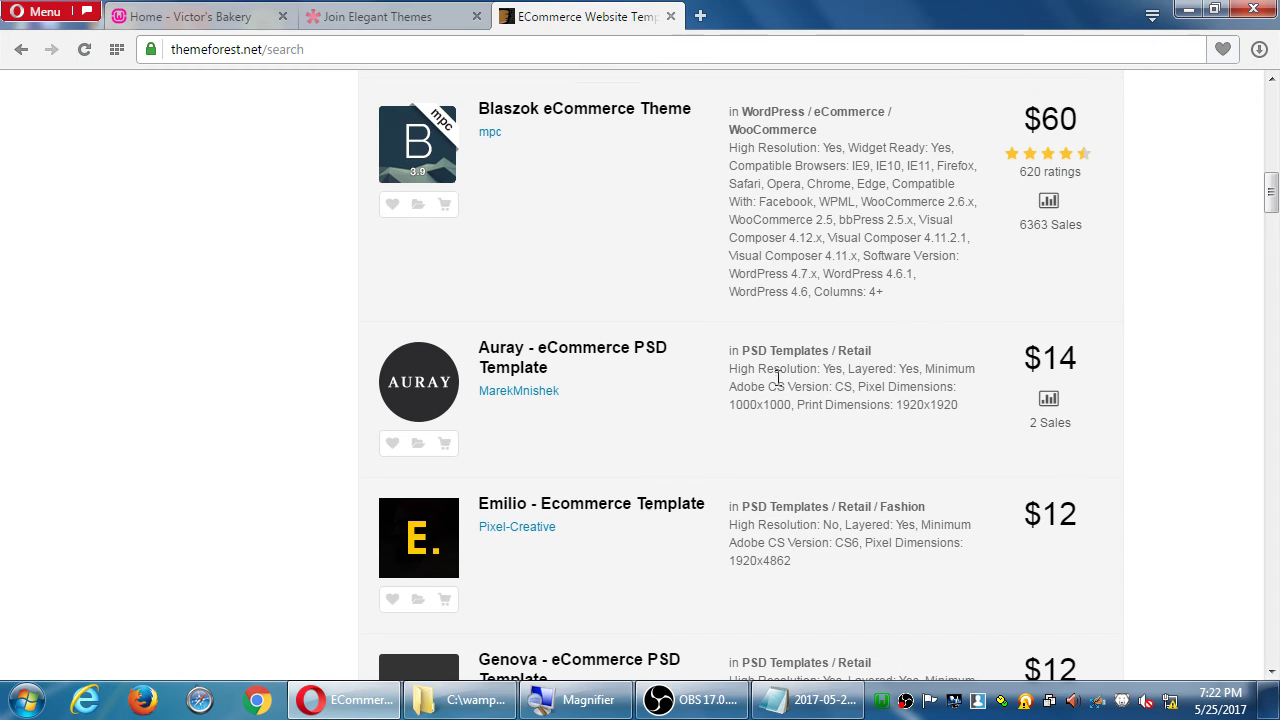
Open the Blaszok eCommerce Theme from the search results and look over its license price, support terms and purchase options.
scroll(778, 376, up, 3)
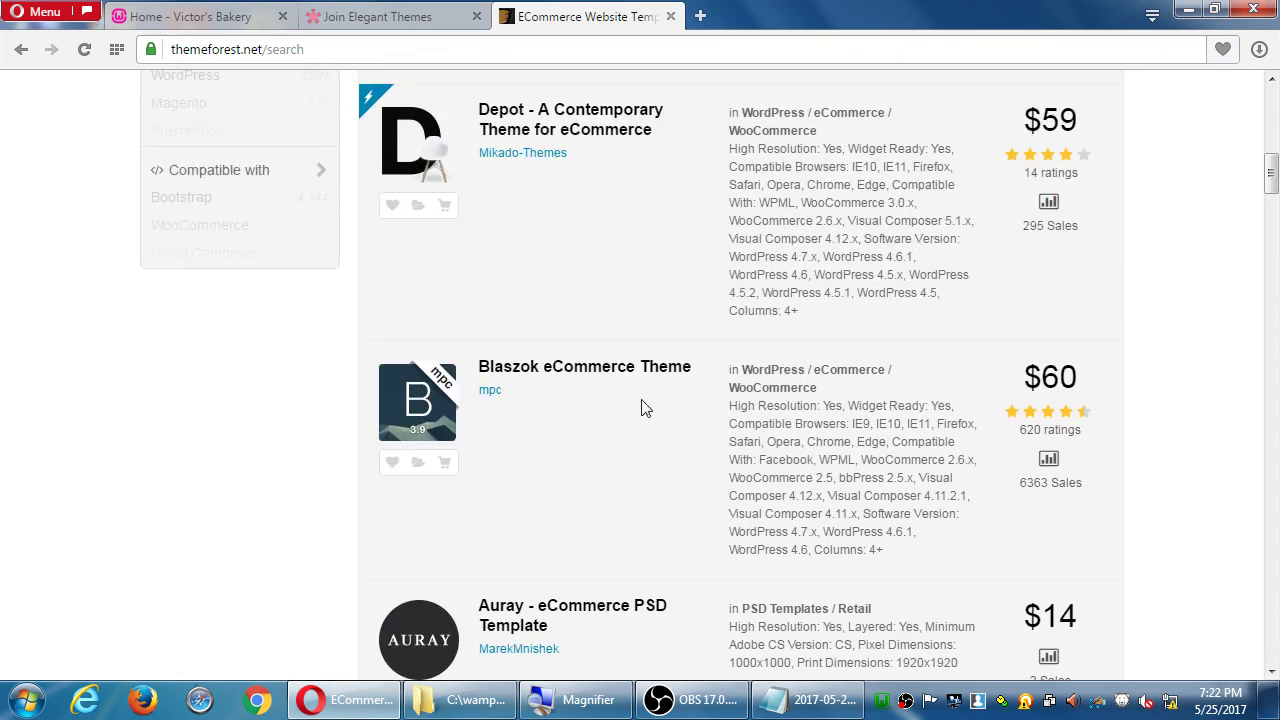
click(578, 368)
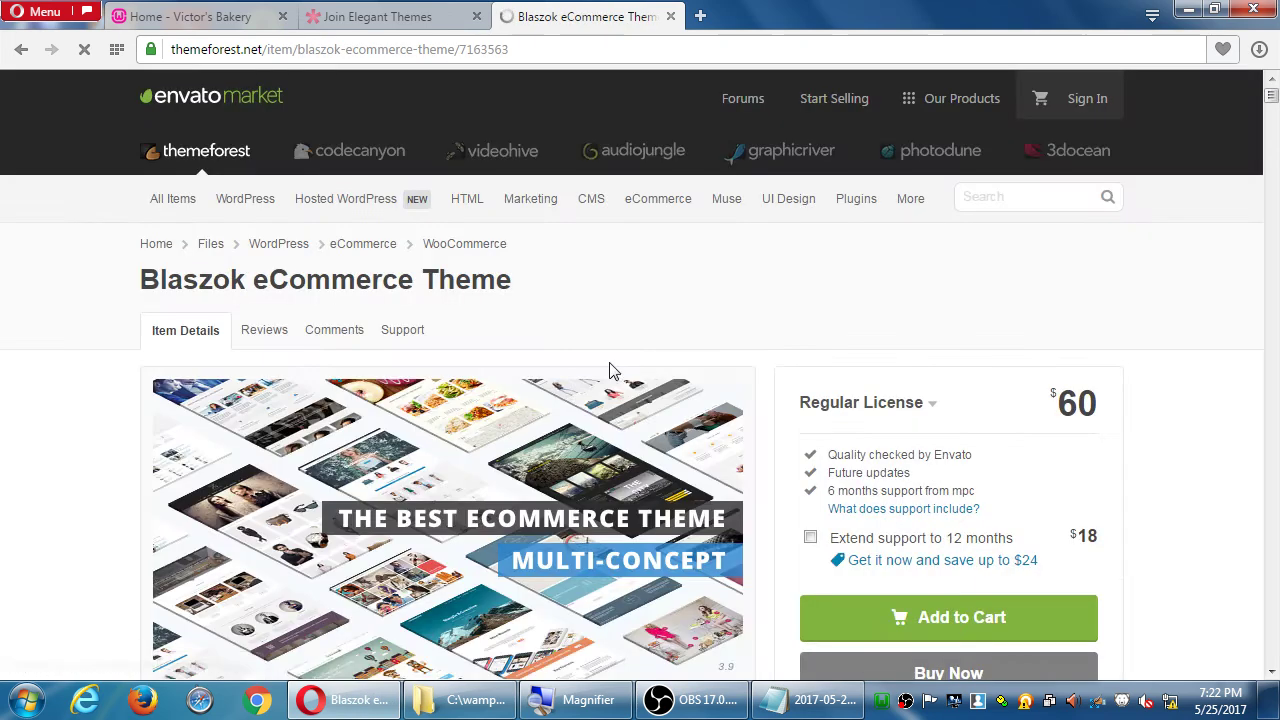
scroll(800, 440, down, 2)
scroll(820, 435, down, 2)
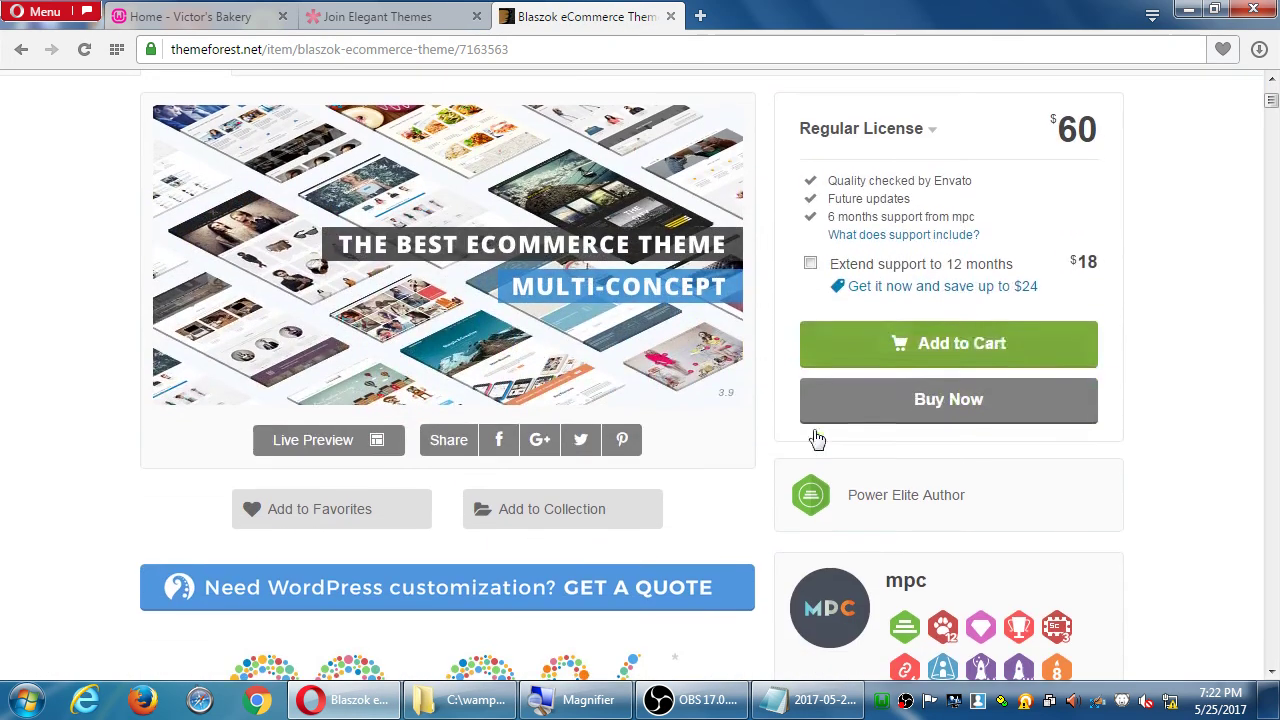
Open the live preview of the Blaszok theme, filter its demos by Ecommerce and browse them.
click(362, 450)
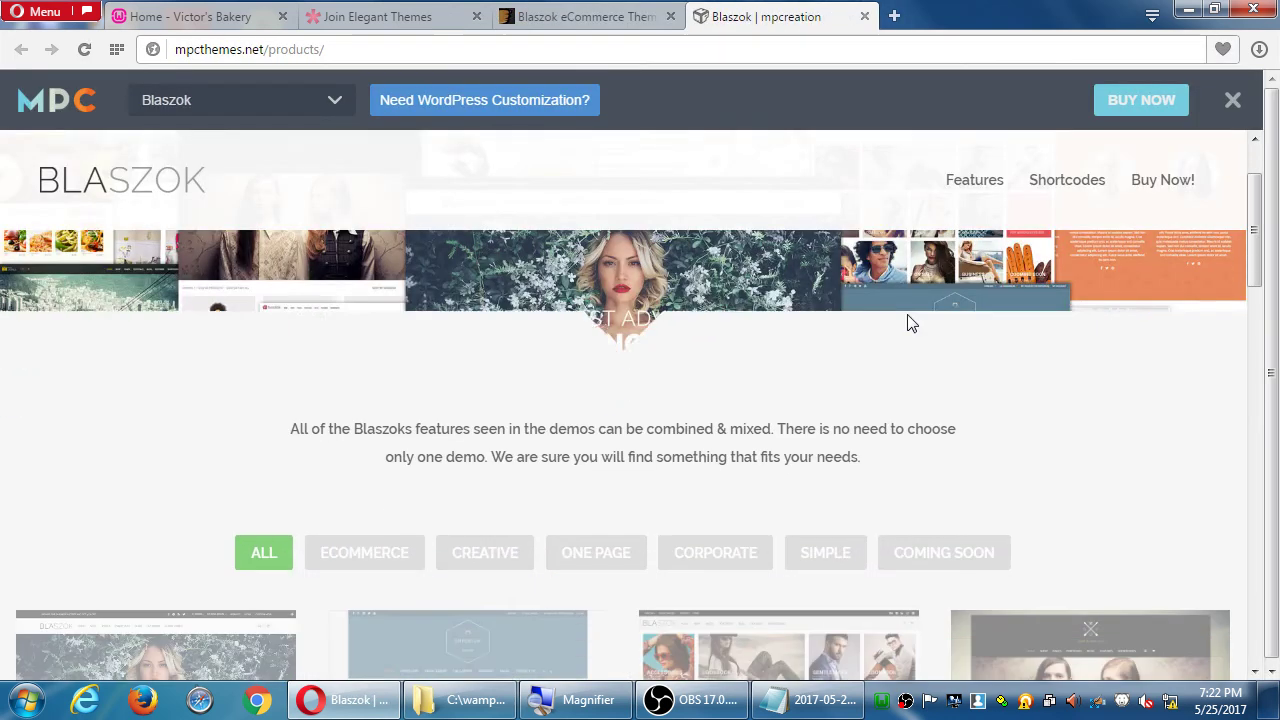
scroll(908, 323, down, 2)
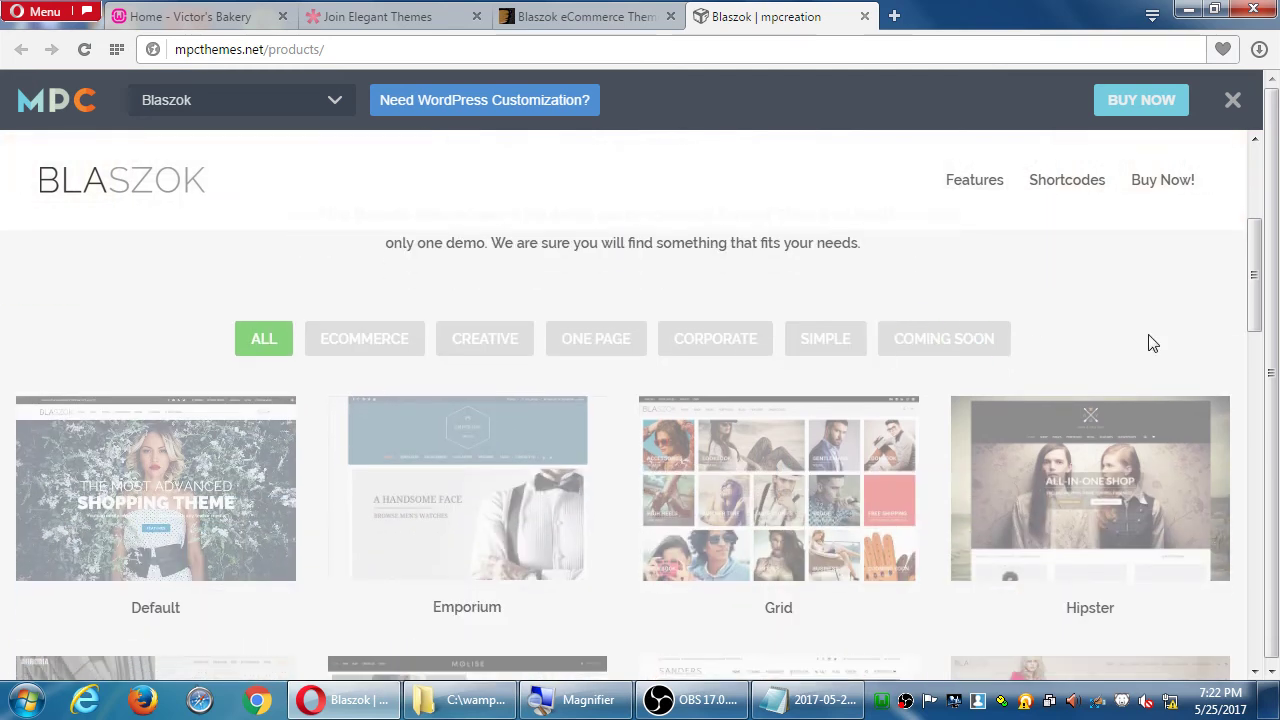
scroll(1148, 343, down, 2)
scroll(1146, 343, up, 3)
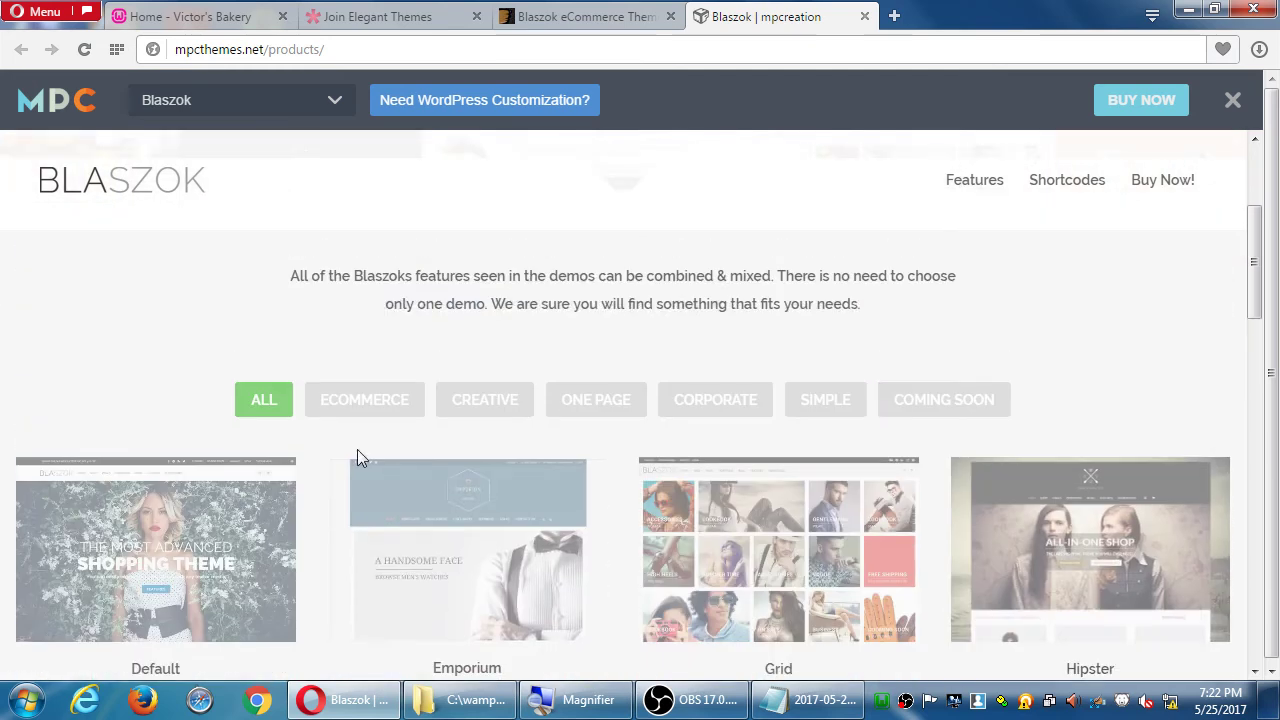
click(366, 412)
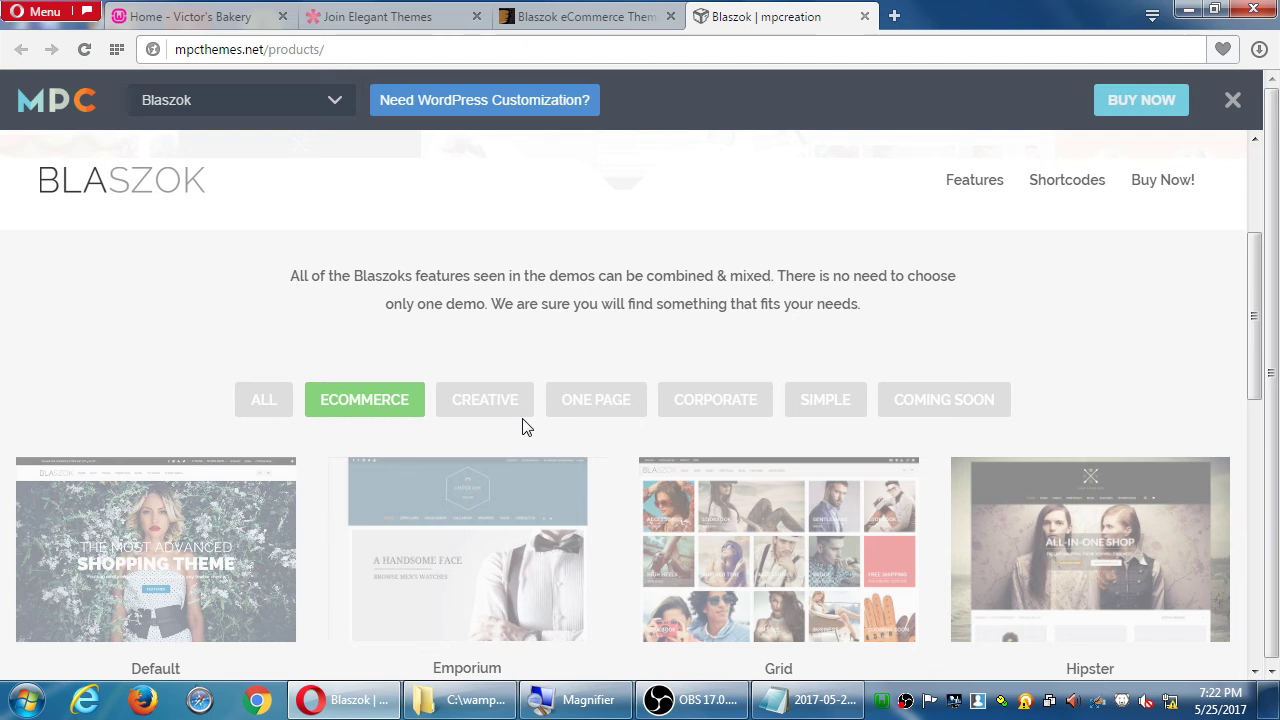
scroll(393, 436, down, 3)
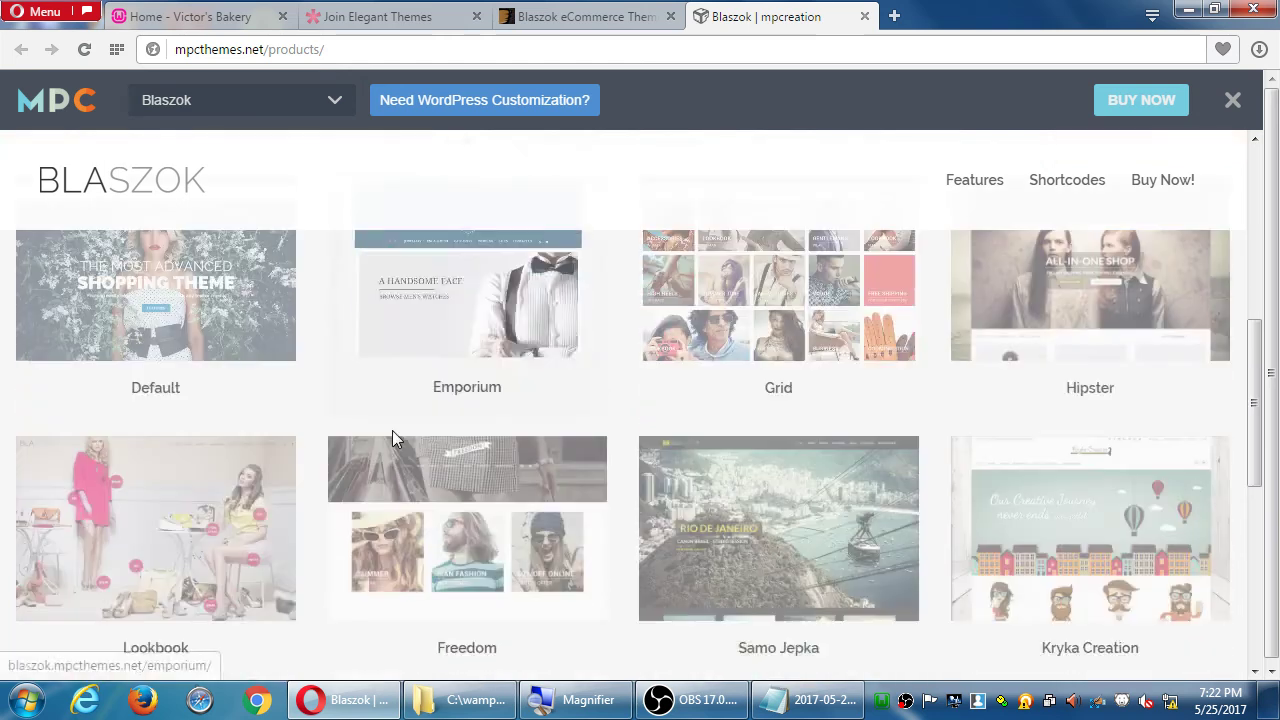
scroll(394, 437, down, 5)
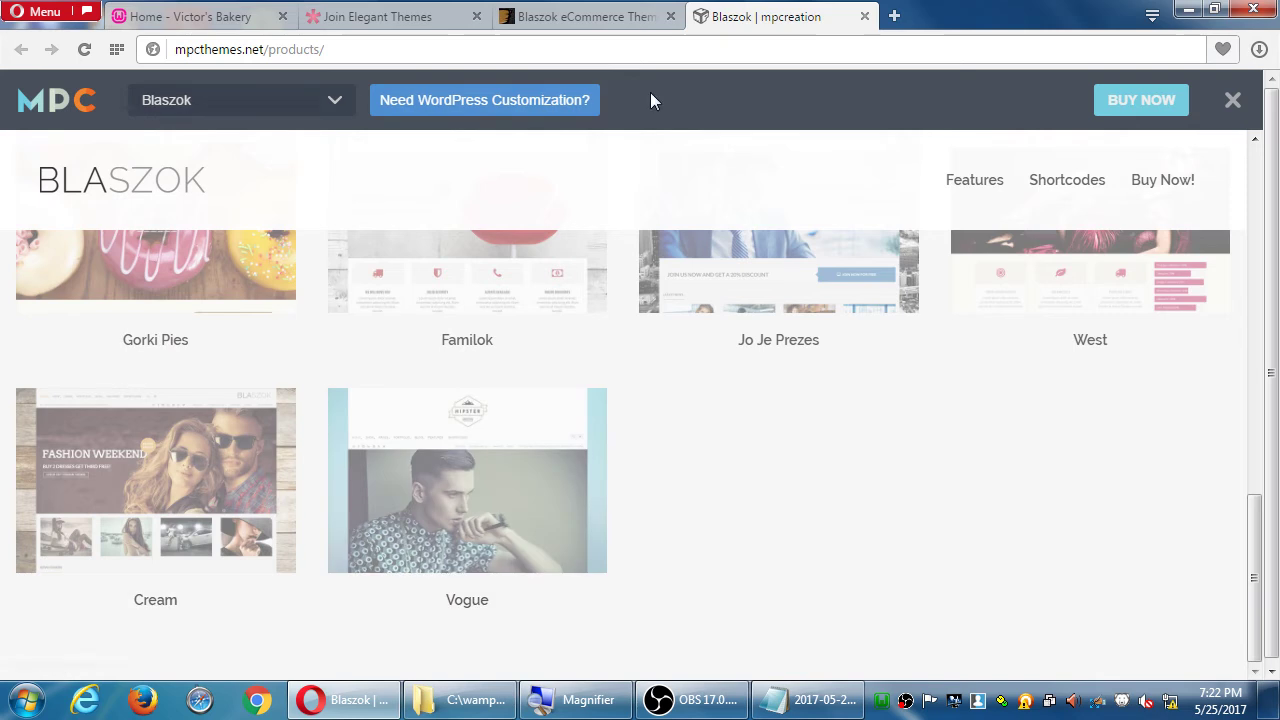
Return to the Blaszok item page on ThemeForest and examine its license price, author details and sales figures.
click(590, 17)
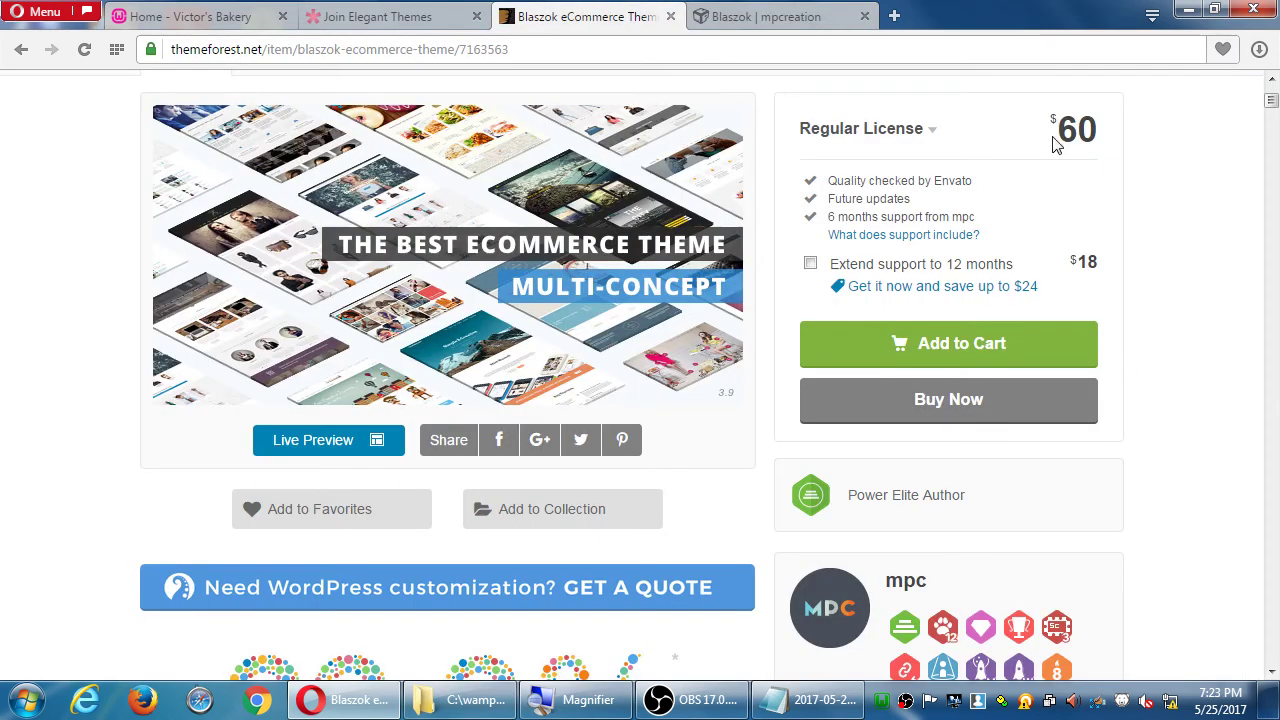
scroll(1100, 356, down, 1)
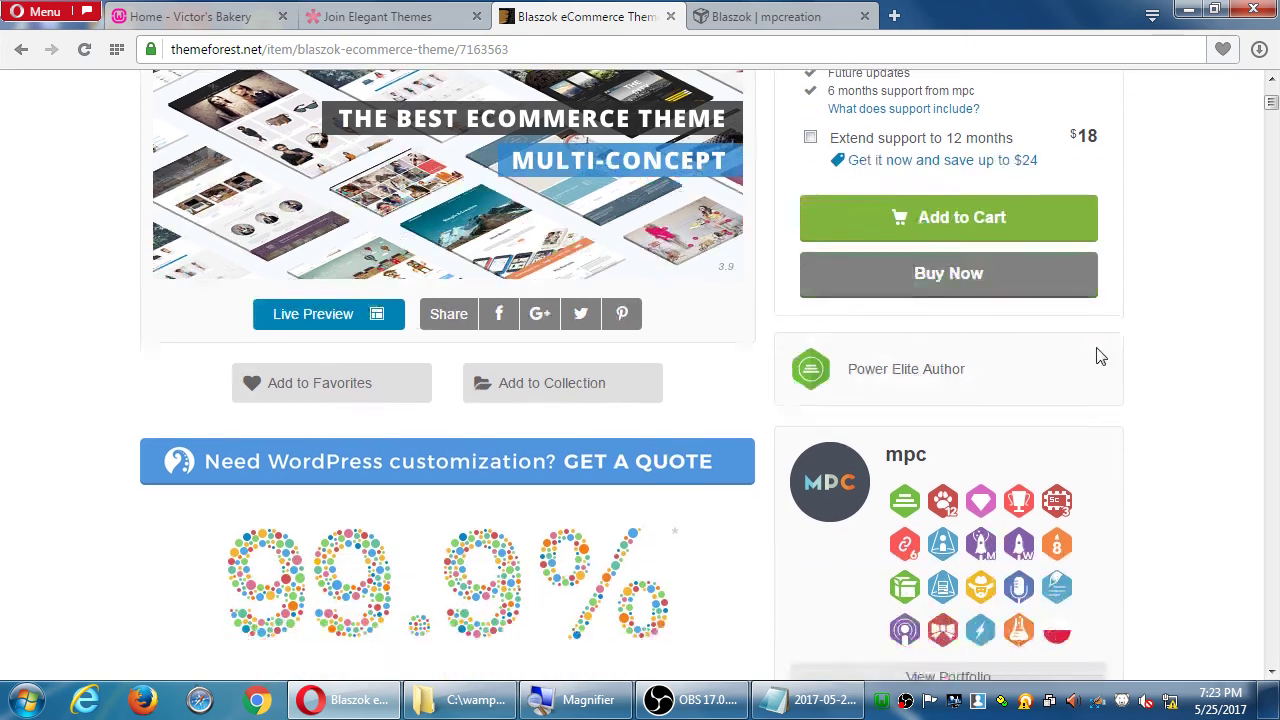
scroll(1100, 356, down, 1)
scroll(1103, 356, down, 2)
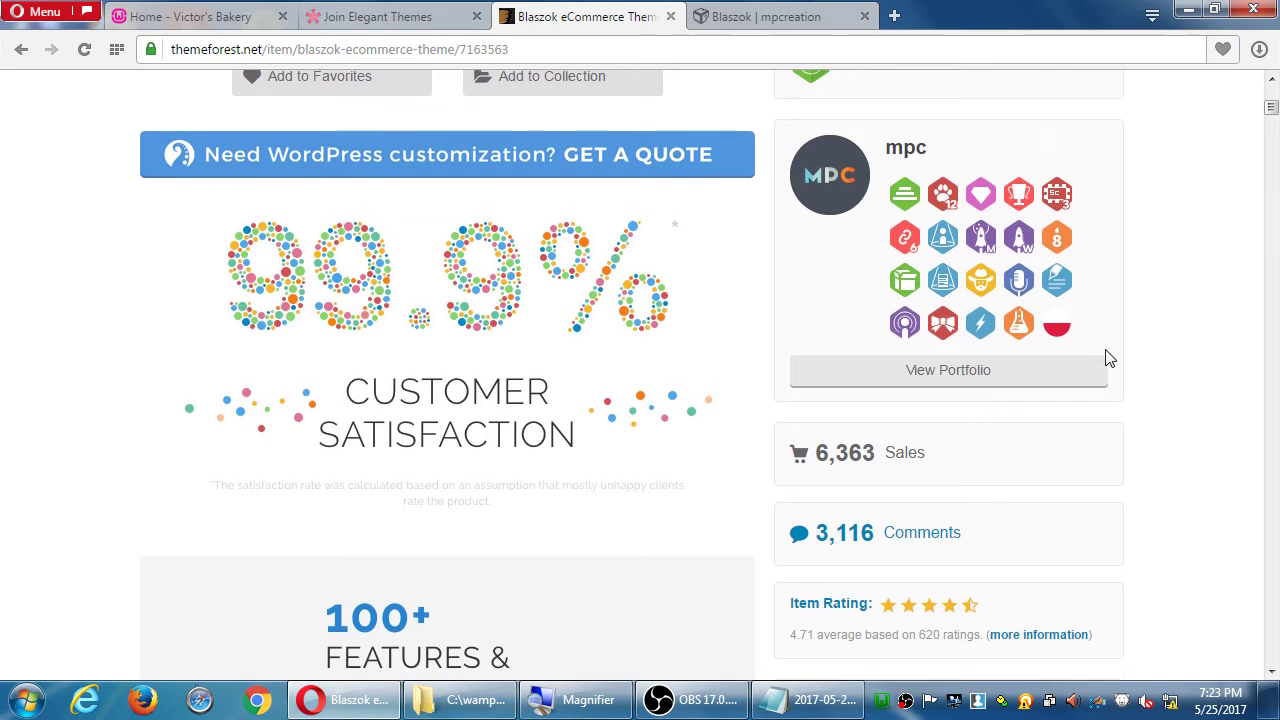
scroll(1105, 356, up, 5)
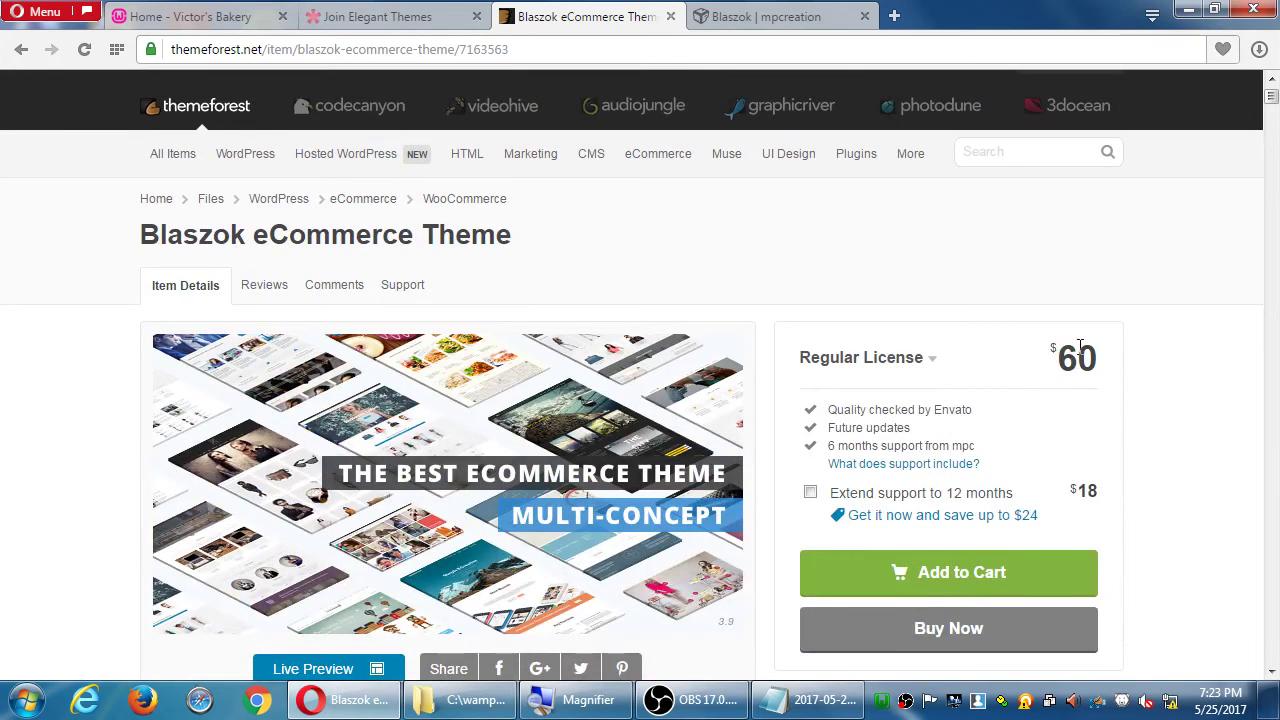
scroll(1238, 374, down, 3)
scroll(1238, 374, down, 2)
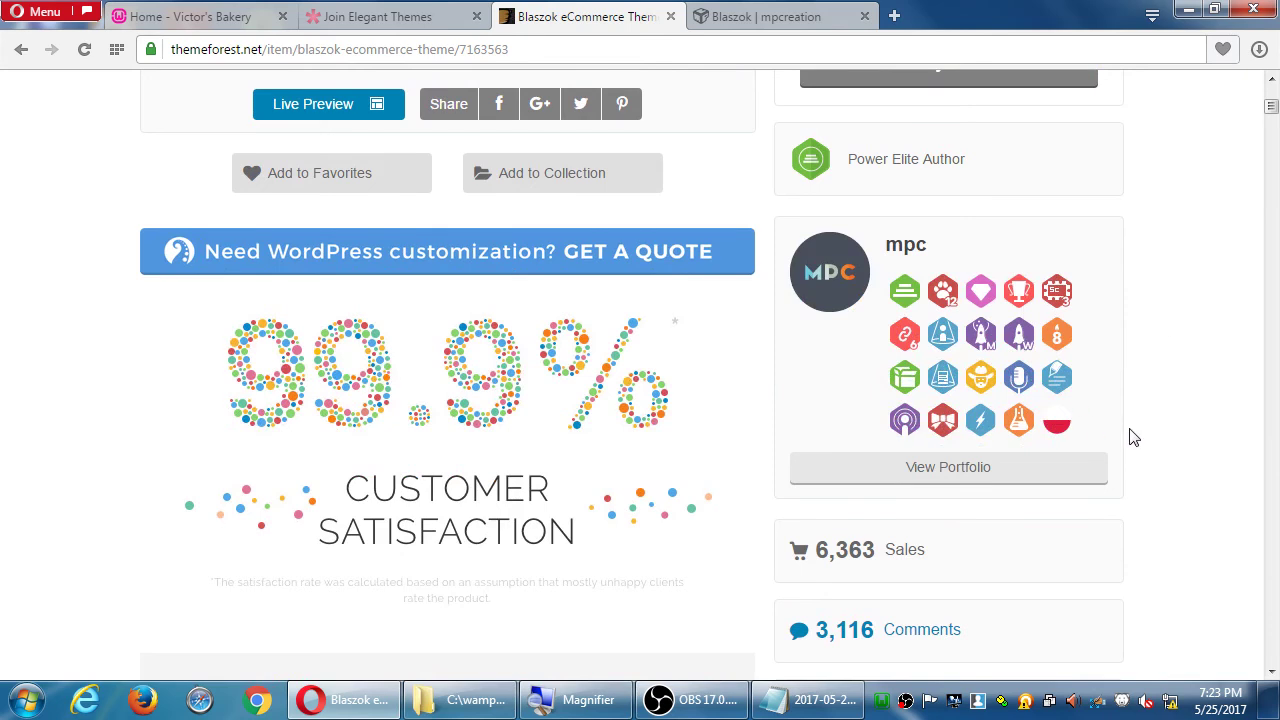
scroll(1131, 434, down, 1)
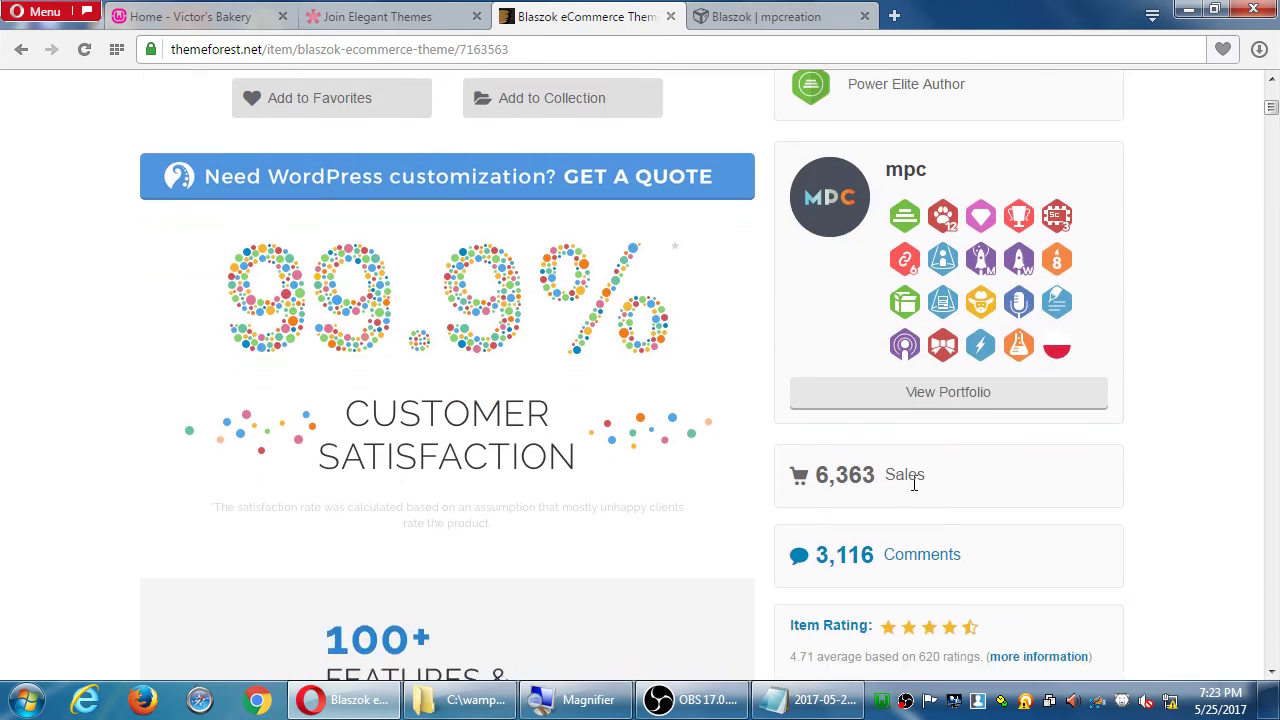
Open Calculator and multiply the 60 dollar price by 6363 sales to work out the theme's revenue.
key(super)
text(ca)
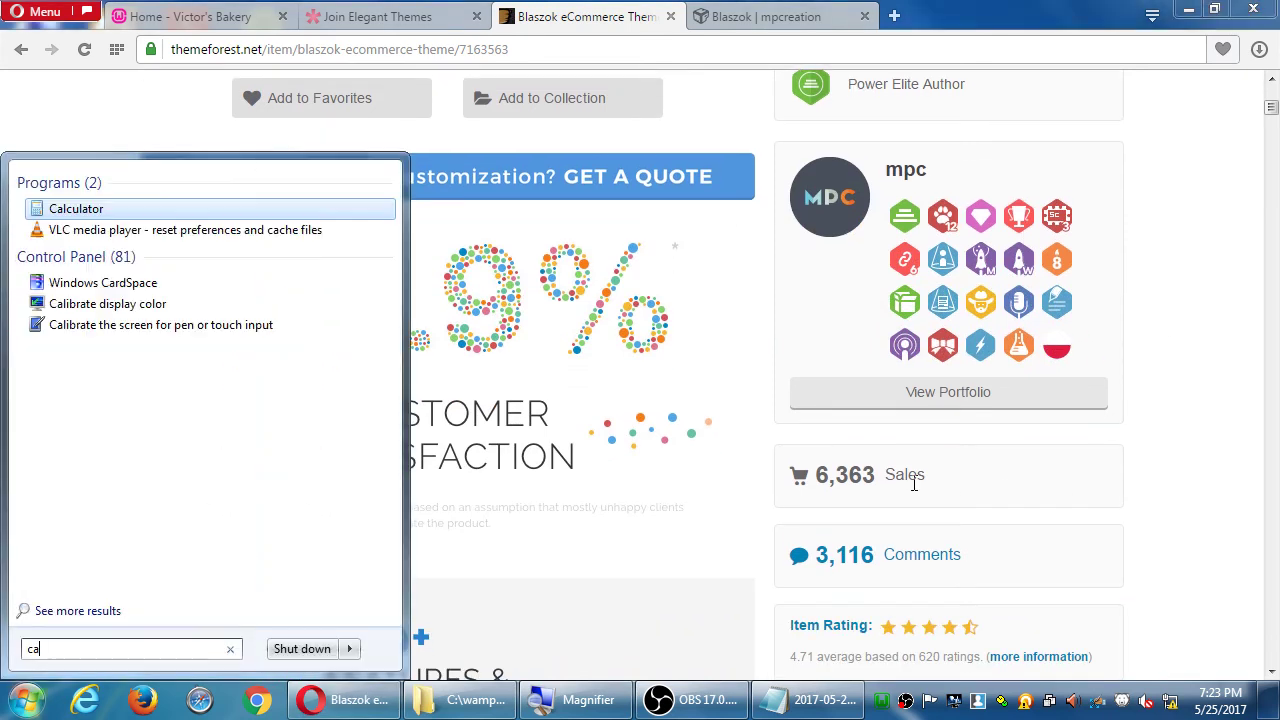
key(Return)
text(60*6)
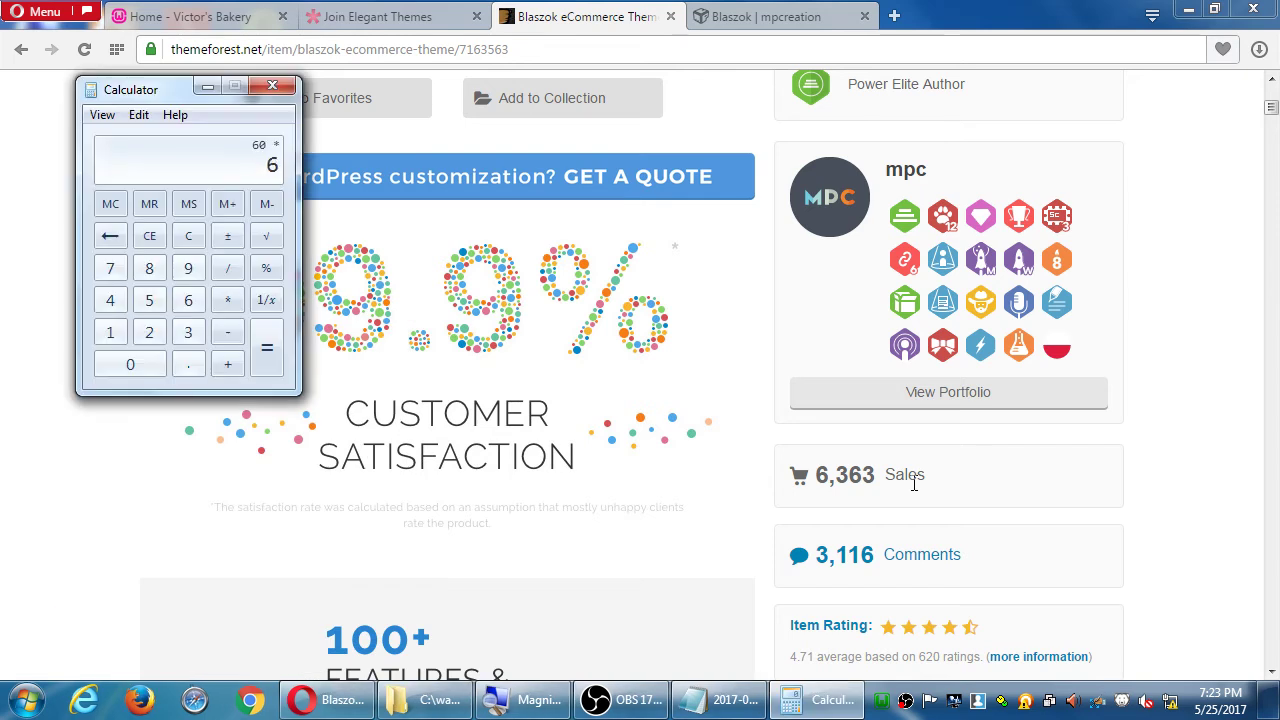
text(363)
key(Return)
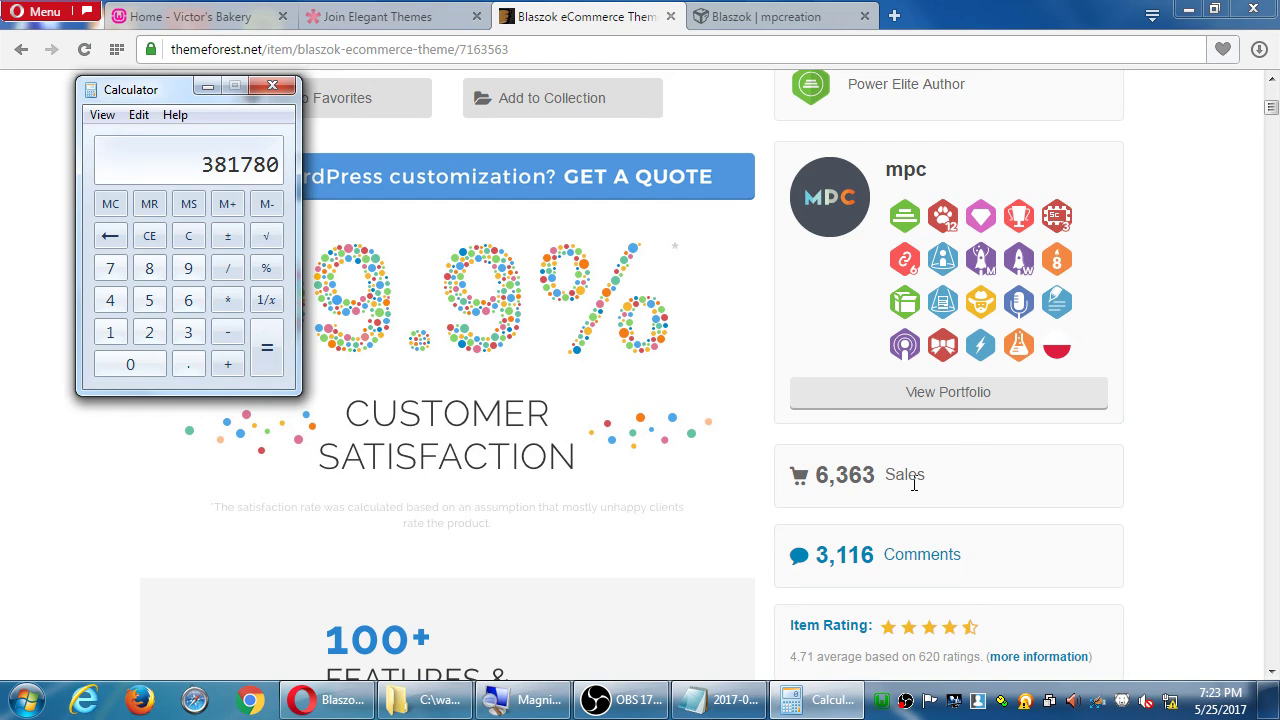
Return to the Blaszok item page and examine its rating, update dates and the meaning of the author's badges.
click(1195, 450)
scroll(1195, 450, down, 2)
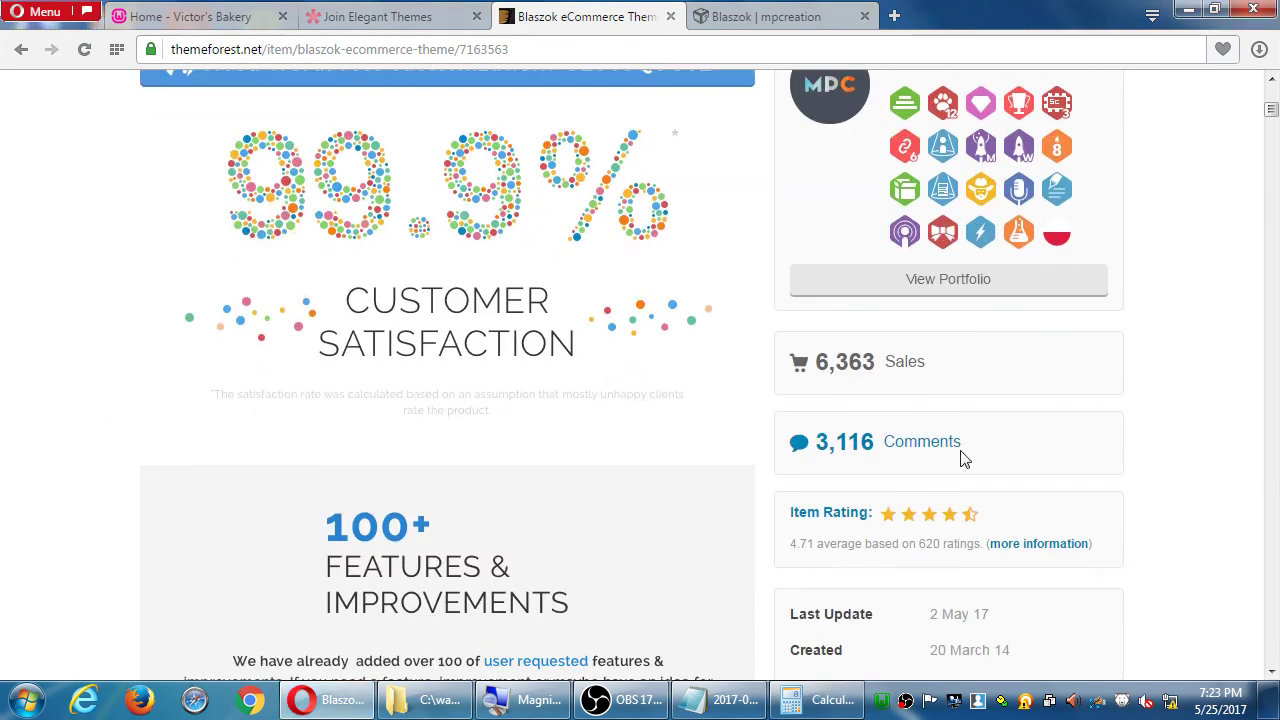
scroll(1194, 449, down, 2)
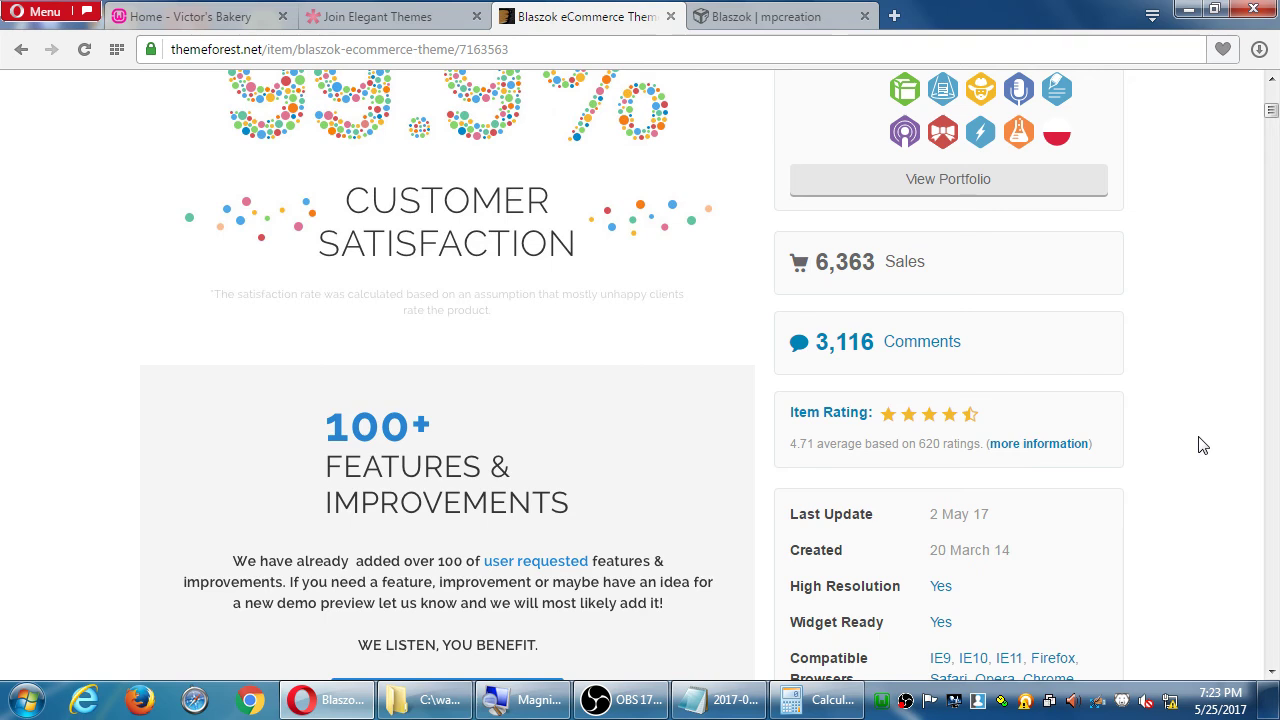
scroll(1203, 445, up, 3)
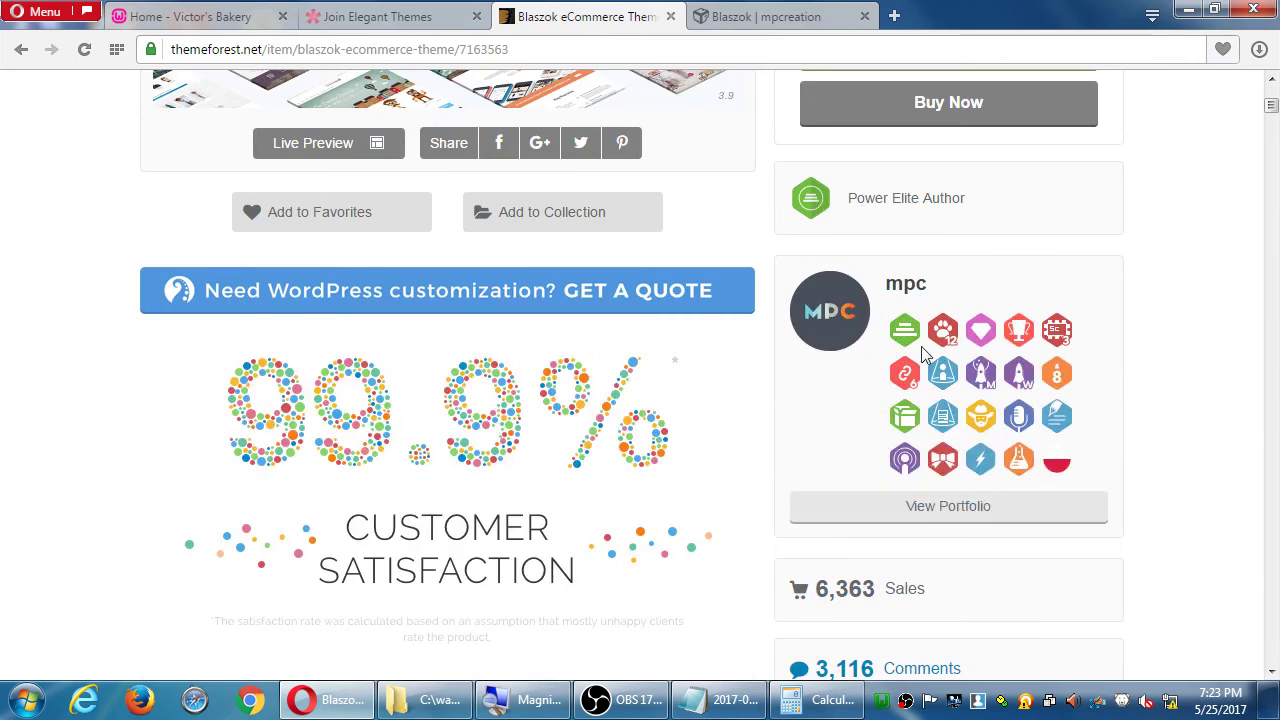
mouse_move(943, 330)
mouse_move(1016, 460)
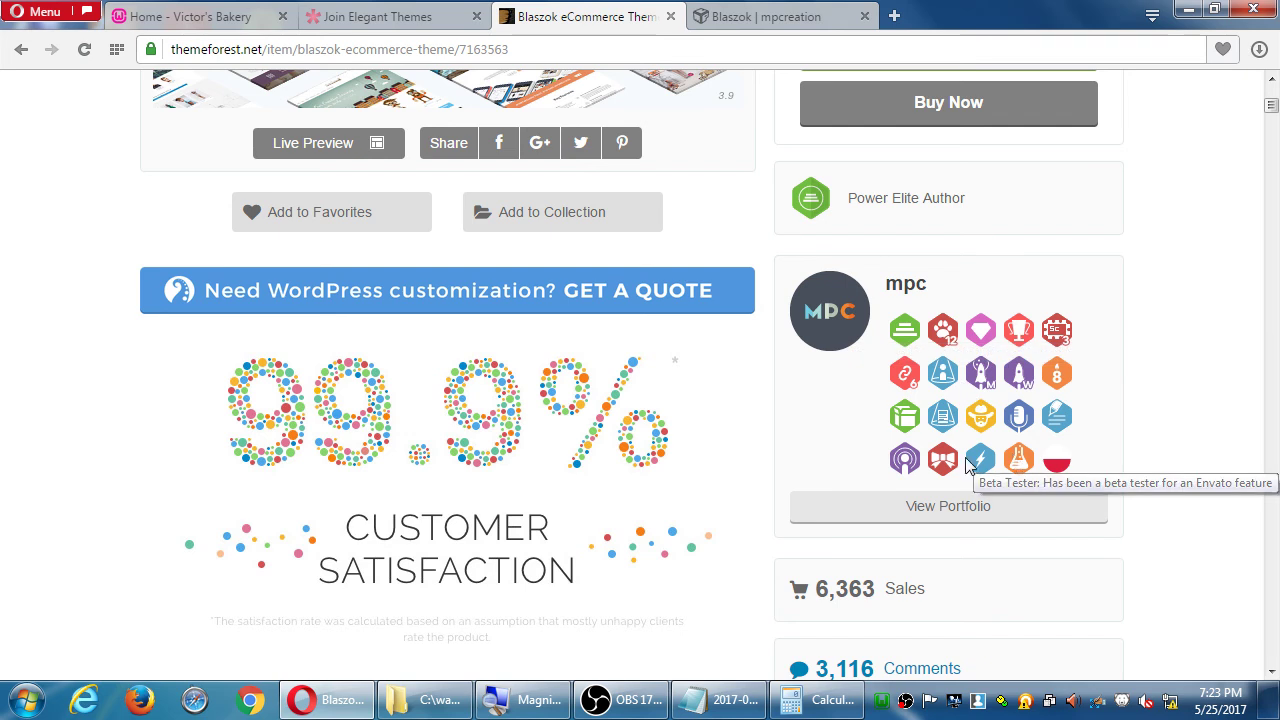
scroll(1110, 460, down, 1)
scroll(1108, 459, down, 3)
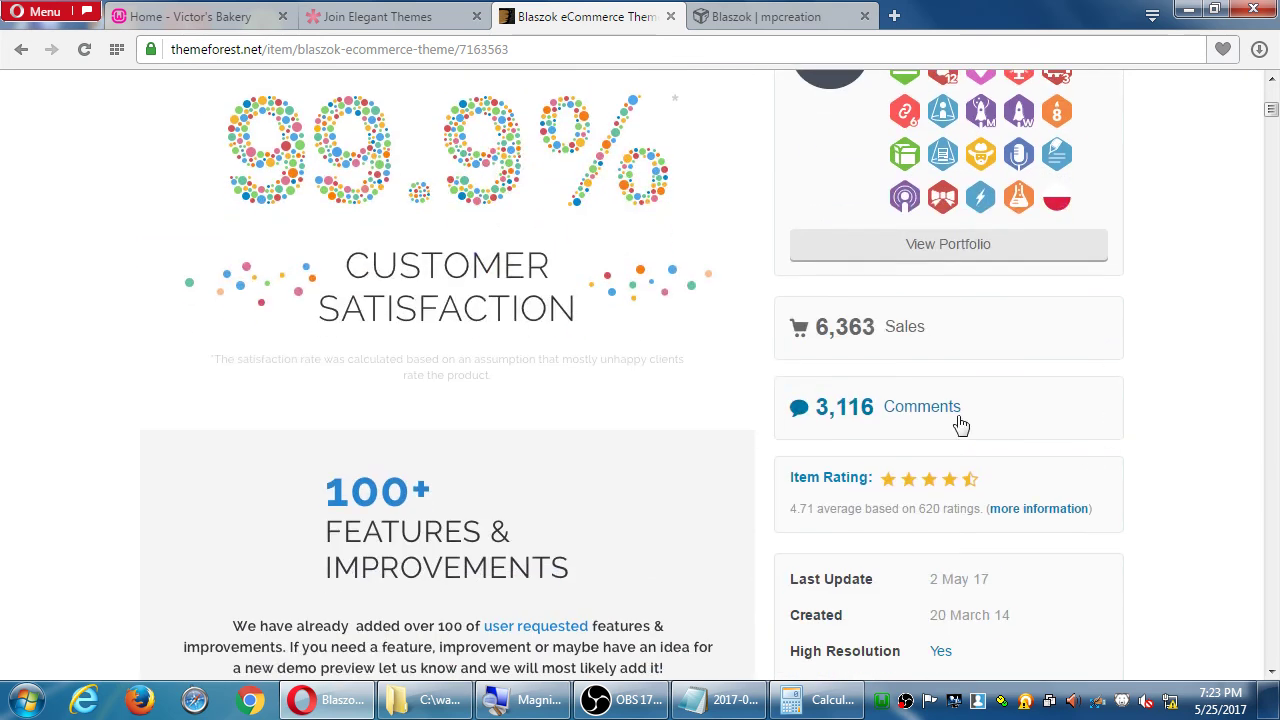
Open the comments on the Blaszok theme and read the first thread about header spacing with the author team's reply.
click(921, 410)
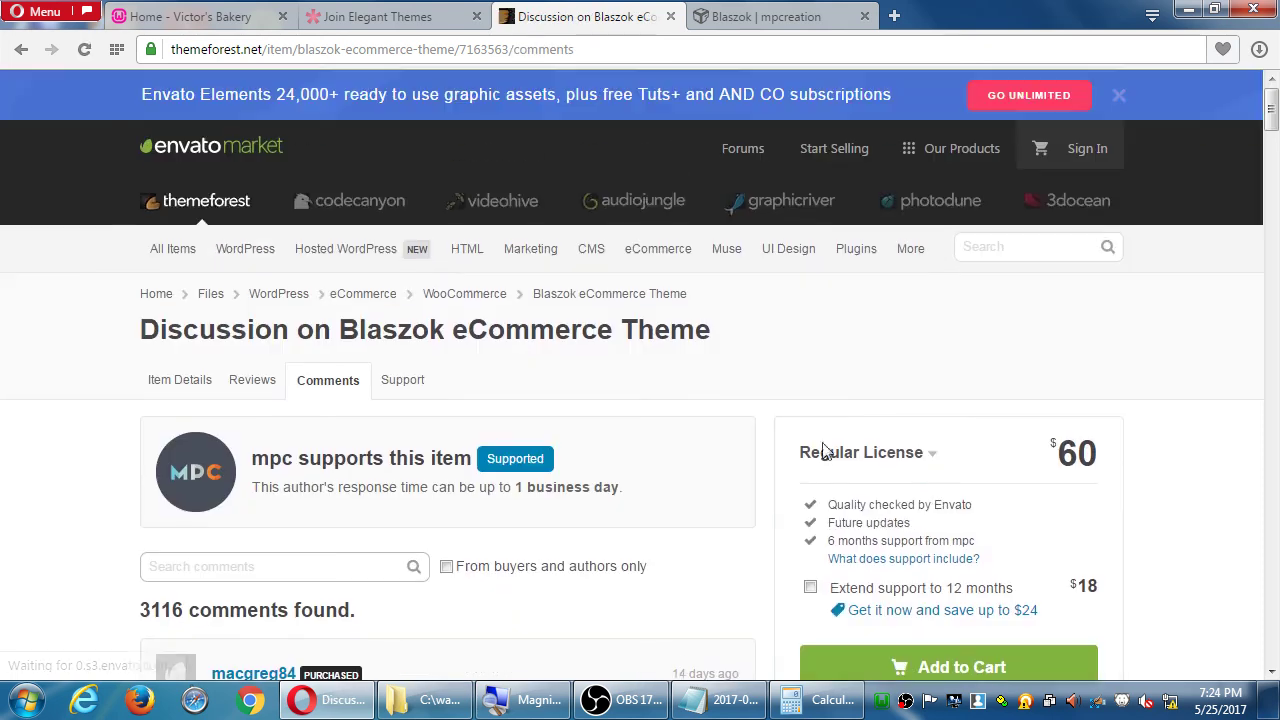
scroll(830, 450, down, 4)
scroll(852, 458, down, 1)
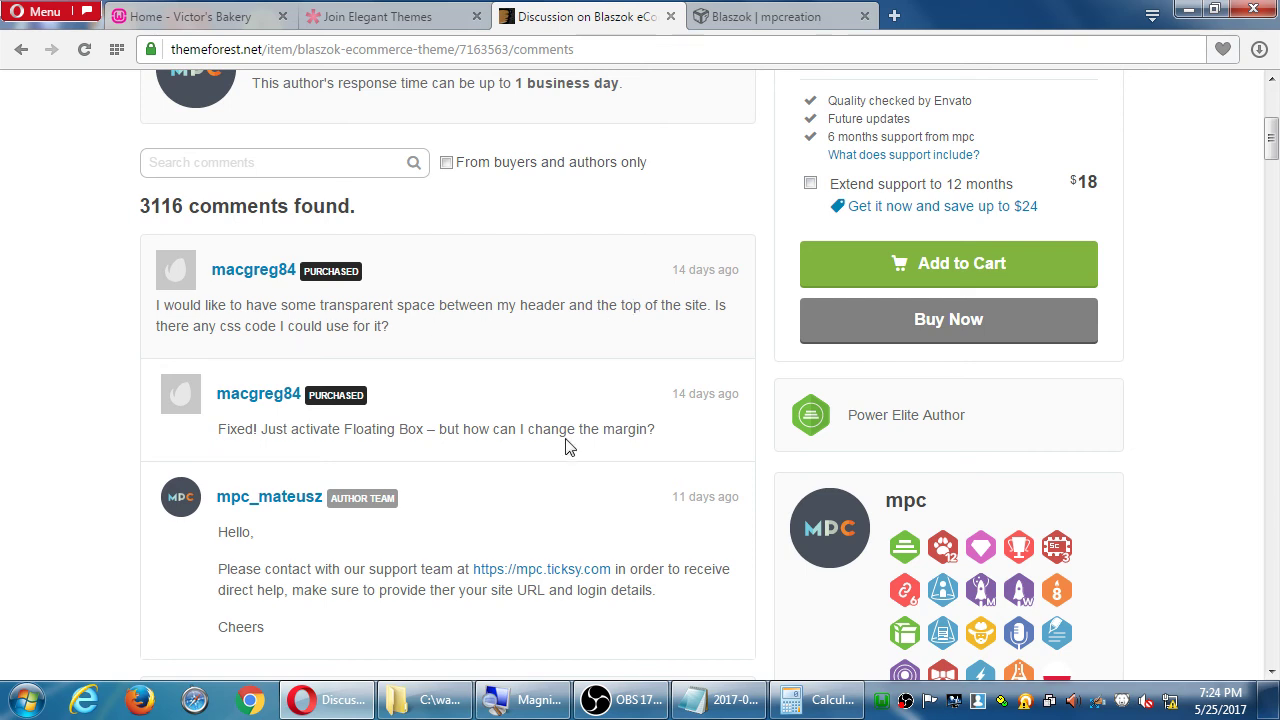
scroll(566, 442, down, 1)
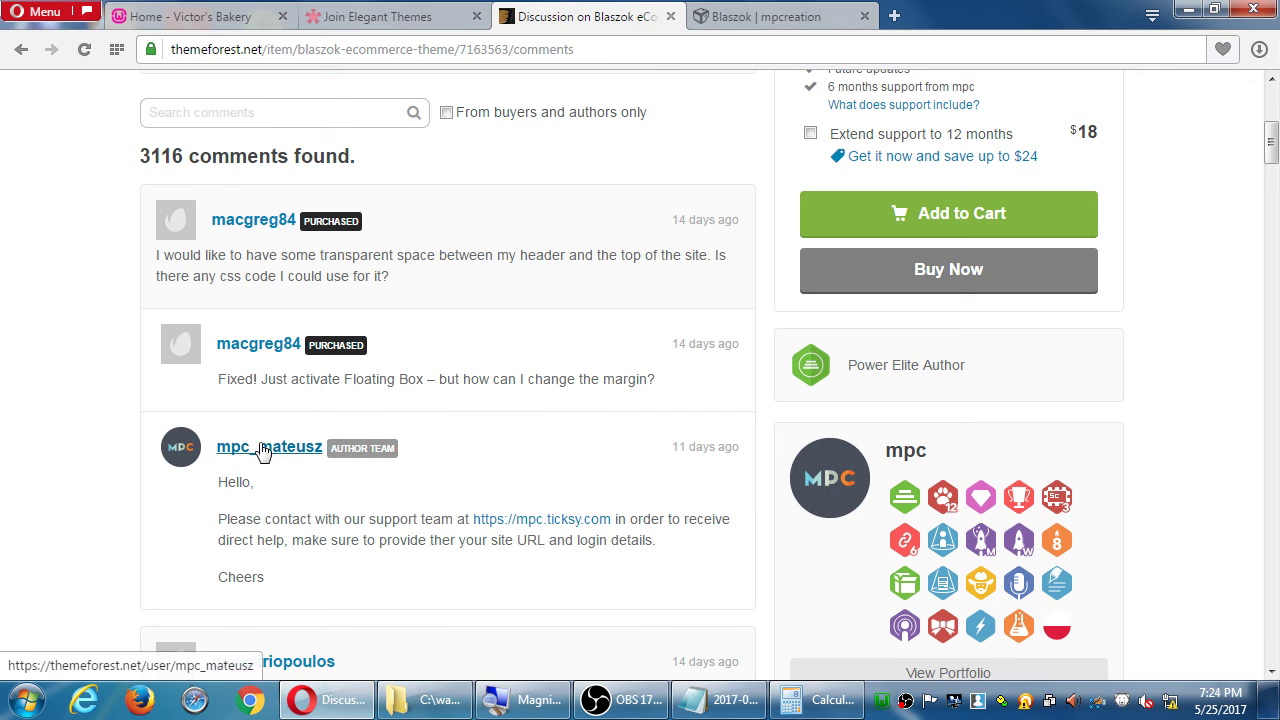
scroll(380, 465, down, 2)
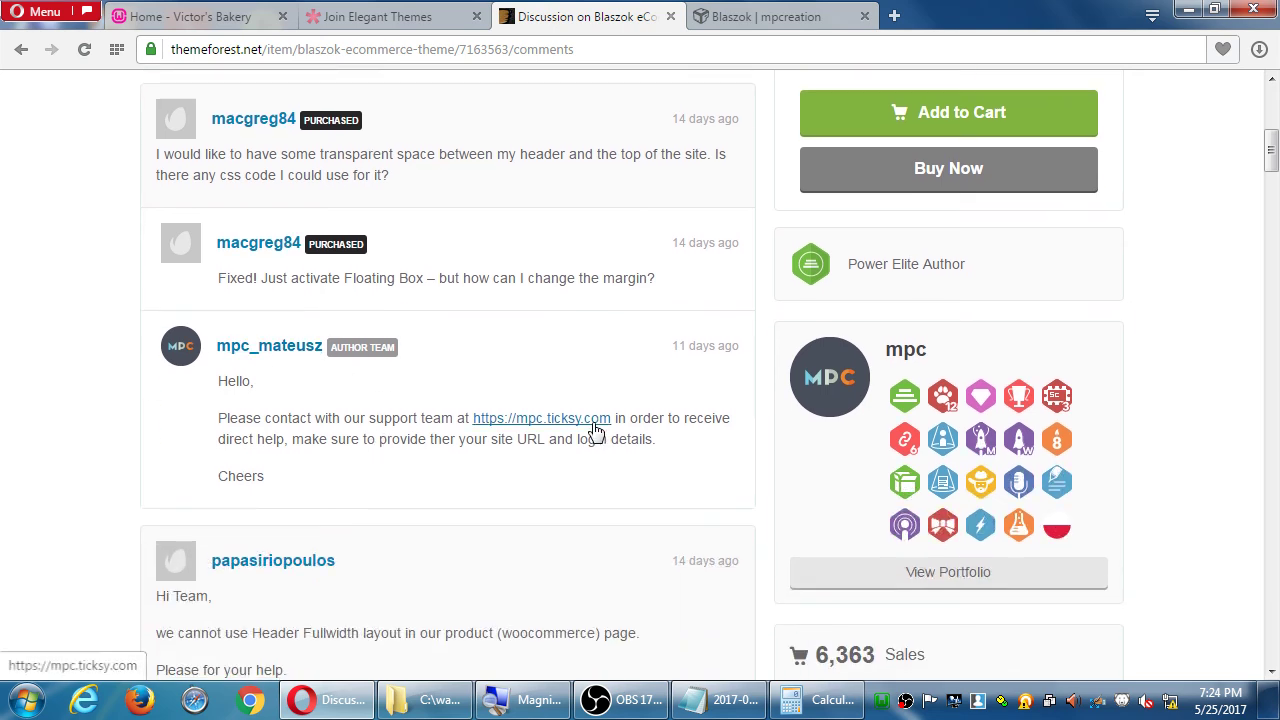
Read the comment thread about the Header Fullwidth layout, including the question about extra costs and the author team's answer.
scroll(590, 425, down, 3)
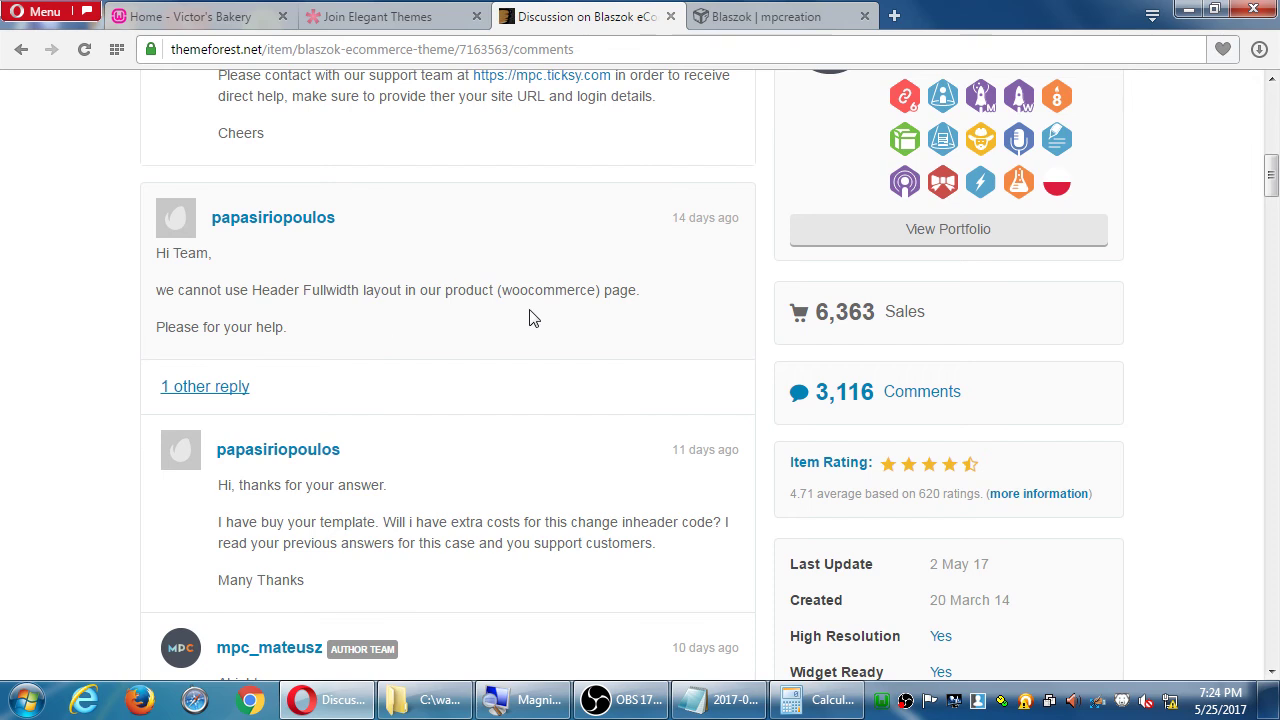
scroll(560, 313, down, 1)
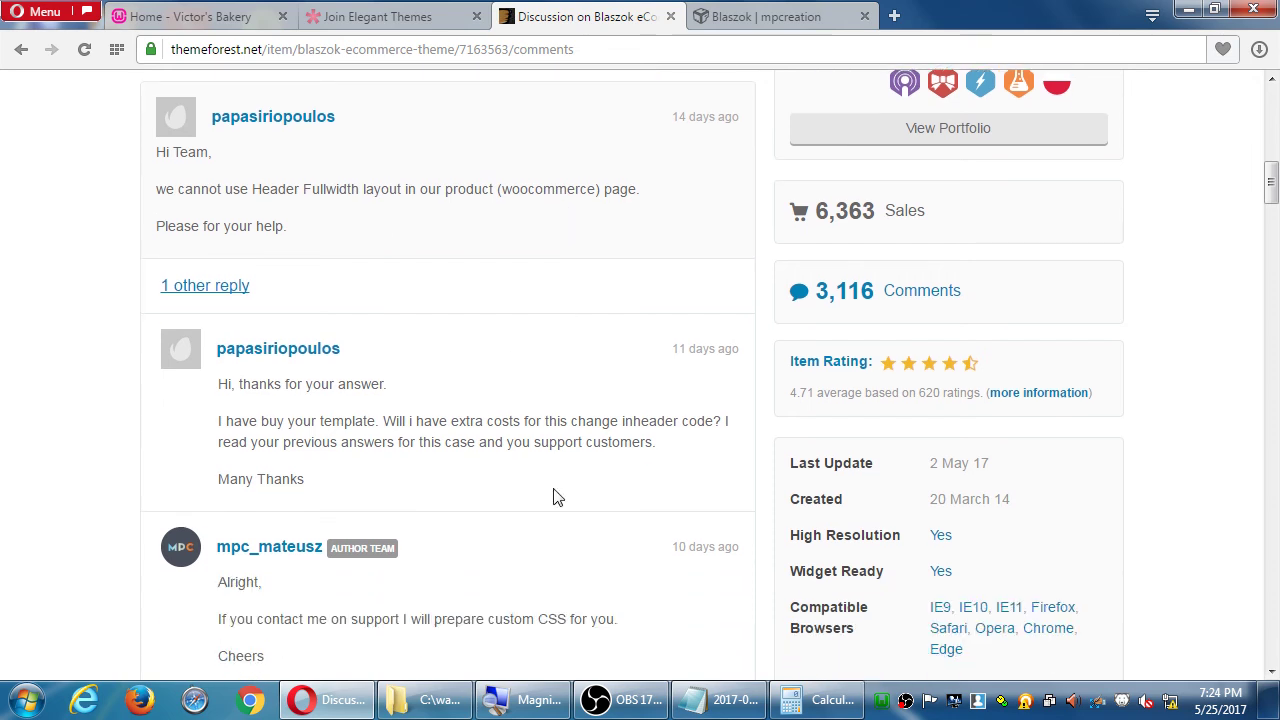
scroll(397, 437, down, 1)
drag(290, 400, 418, 400)
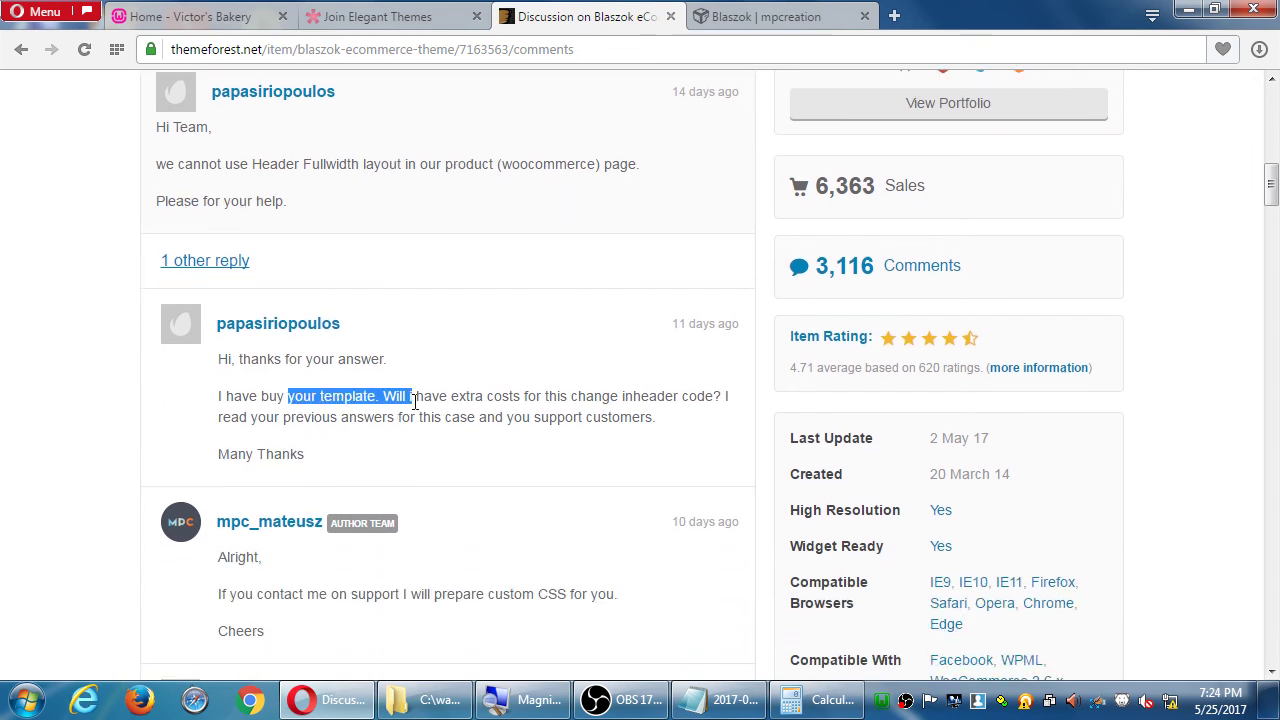
click(538, 413)
scroll(536, 425, down, 3)
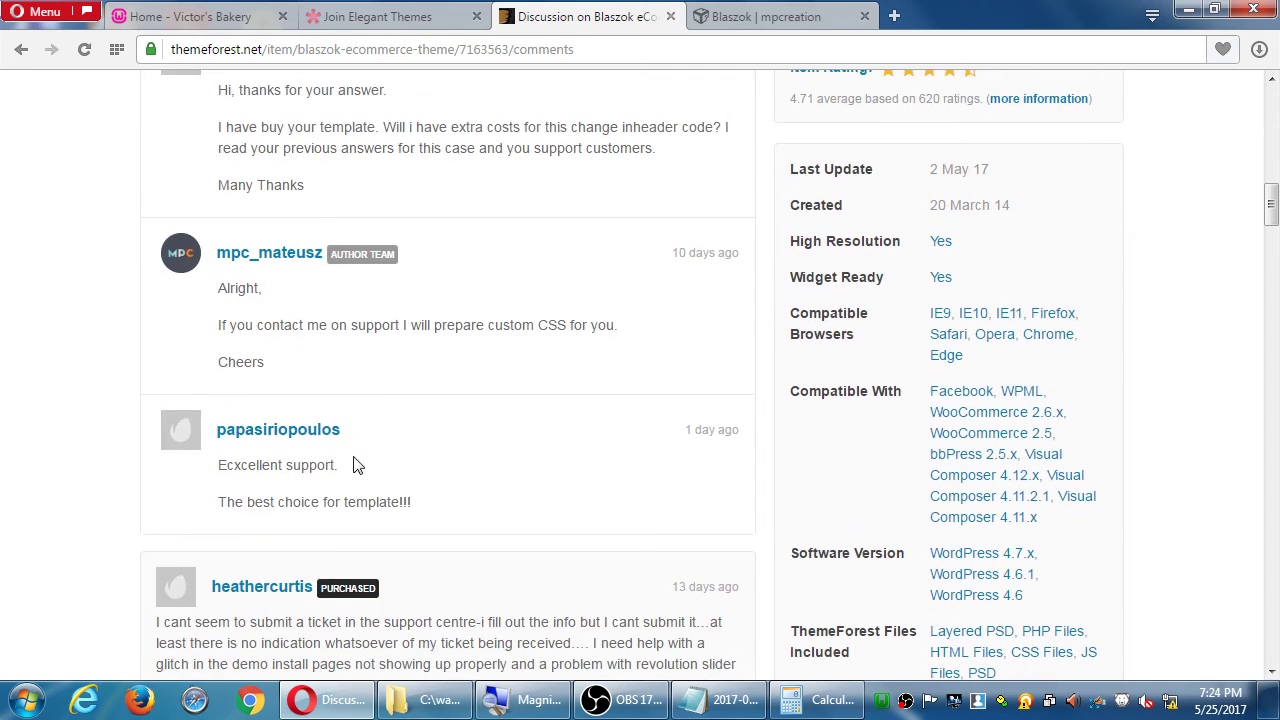
Go back to the beginning of the Blaszok discussion page and open the WooCommerce category it belongs to.
scroll(540, 353, up, 2)
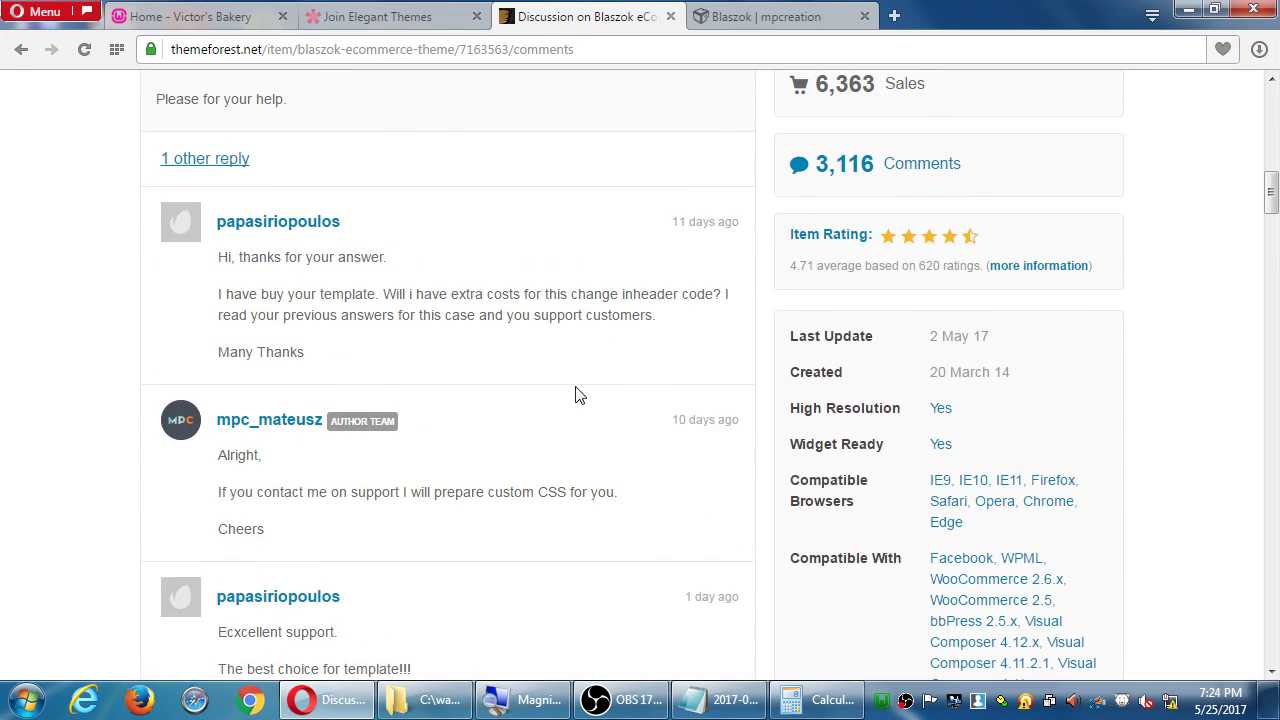
scroll(575, 395, up, 8)
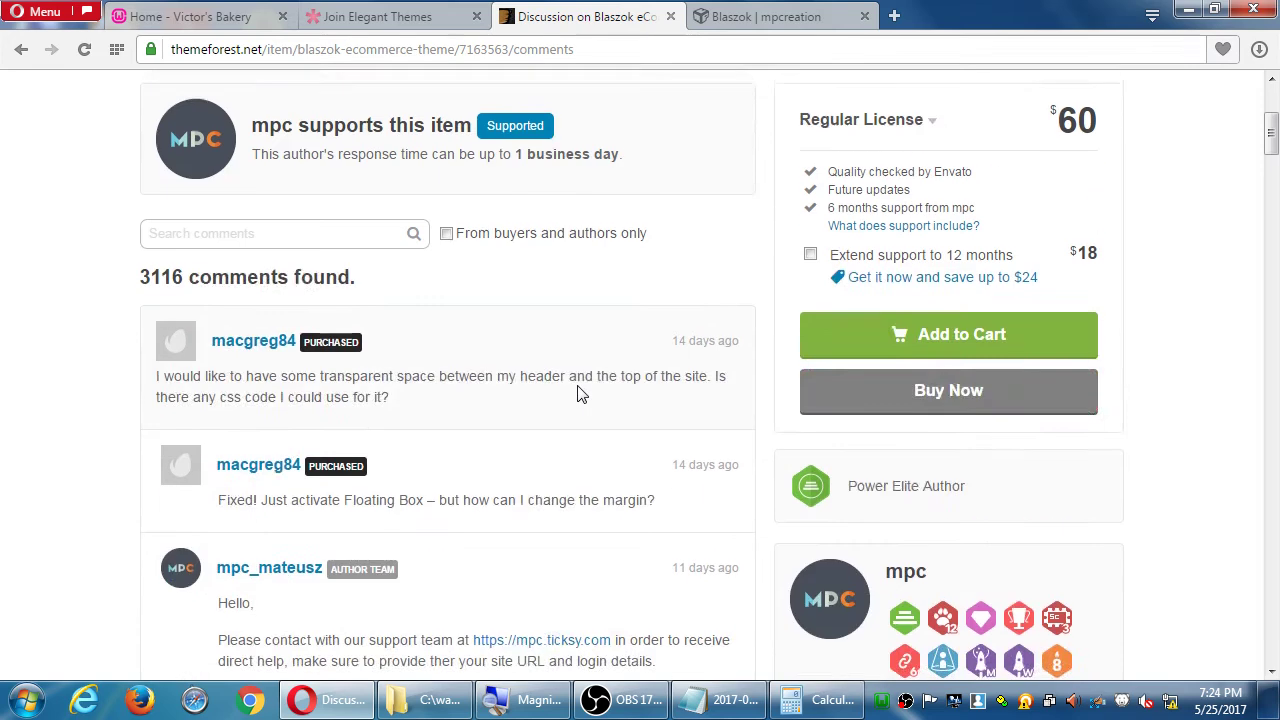
scroll(577, 393, up, 3)
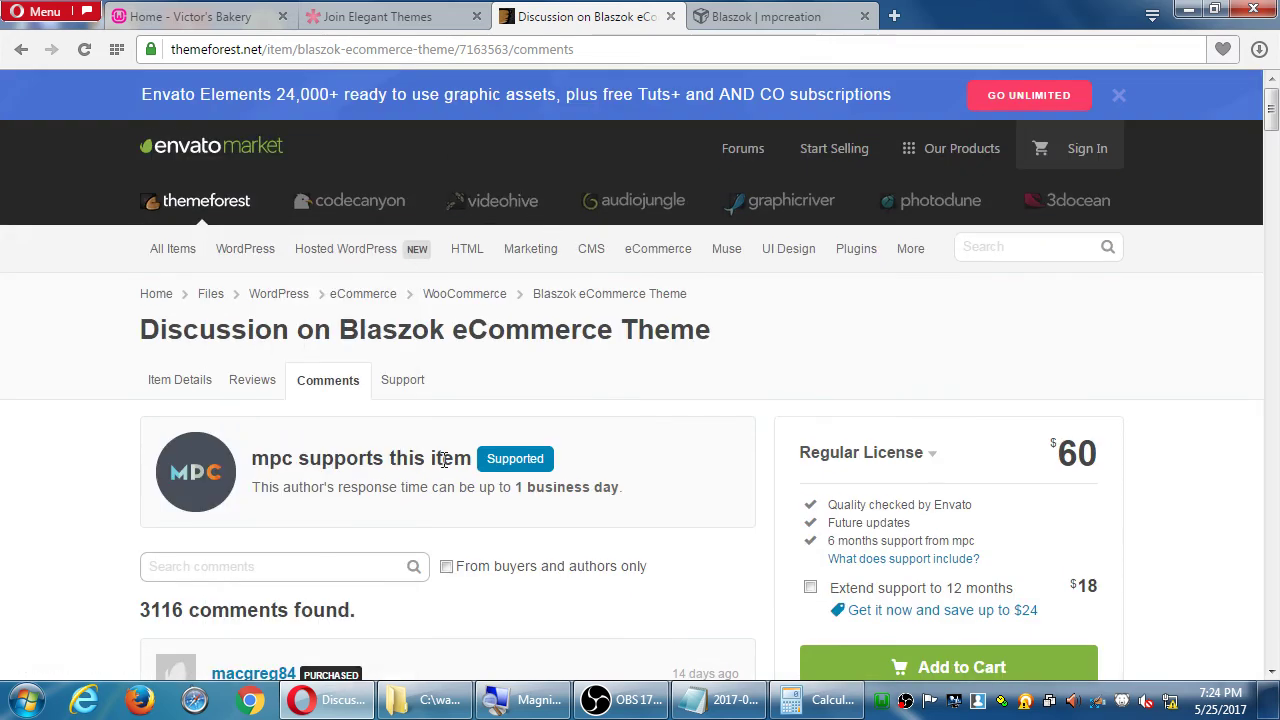
click(468, 298)
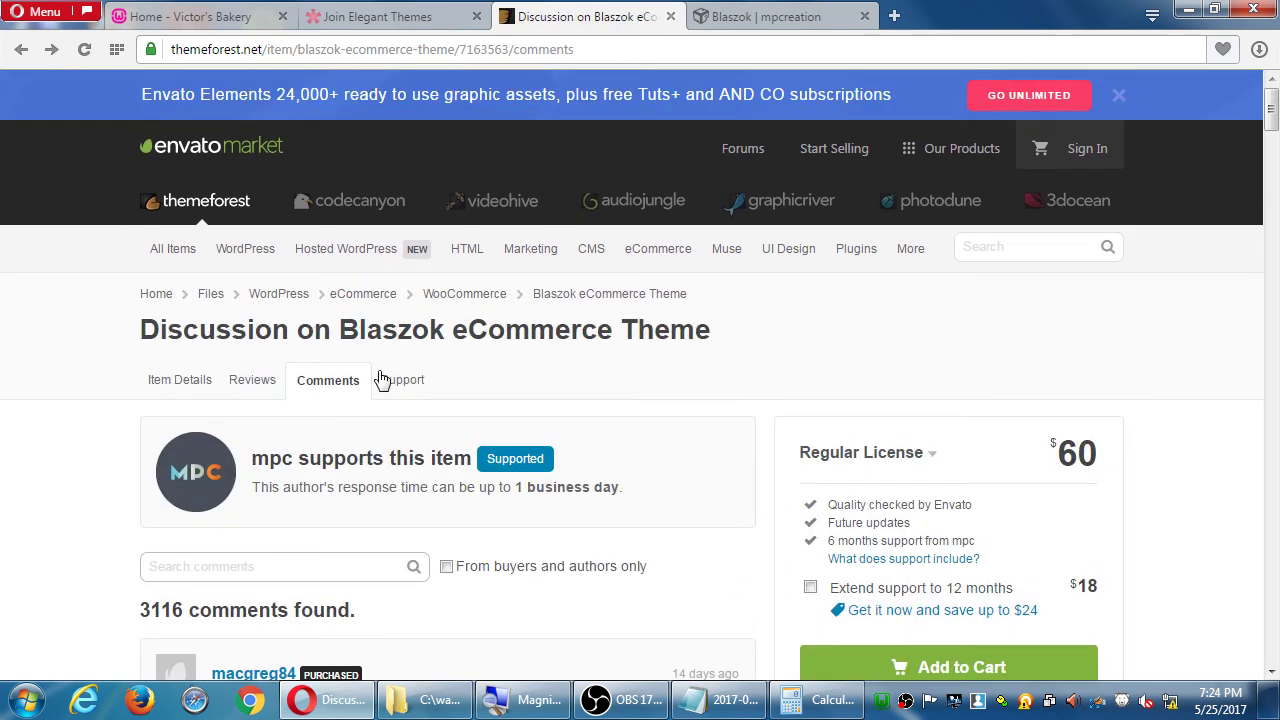
Switch to the Victor's Bakery site, open its admin dashboard and go to the page for adding new themes.
scroll(577, 397, down, 2)
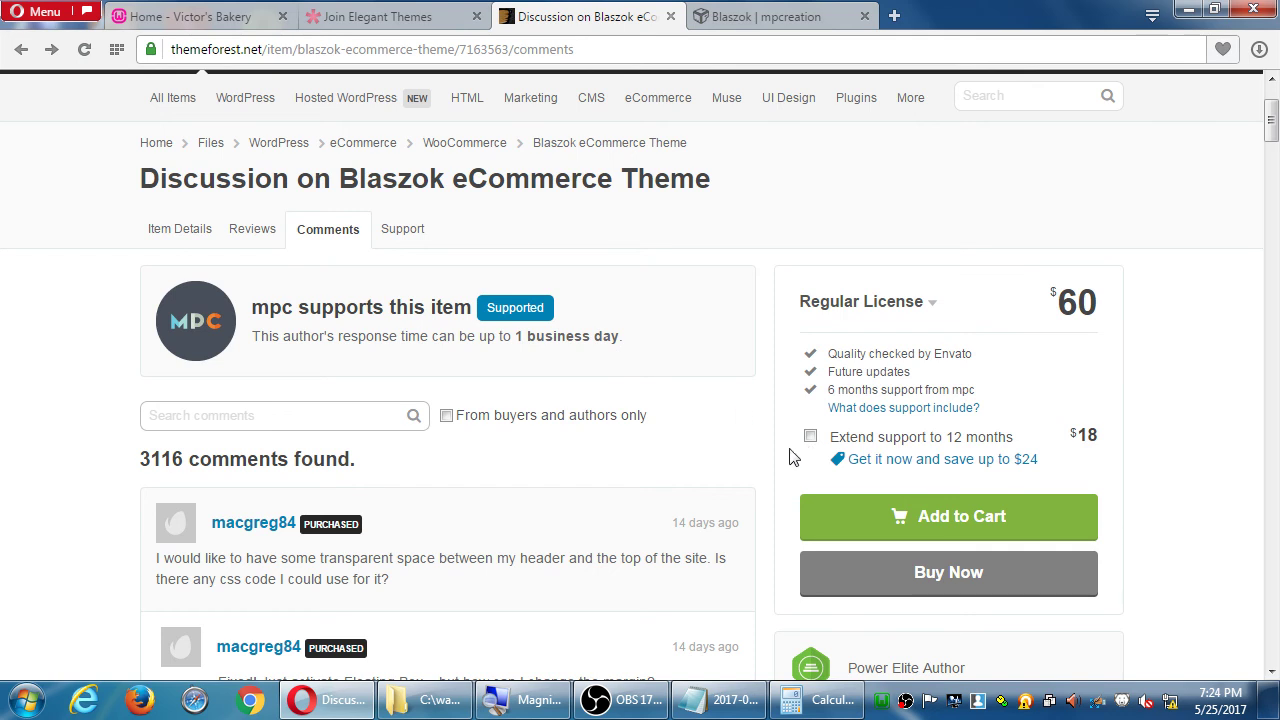
click(228, 22)
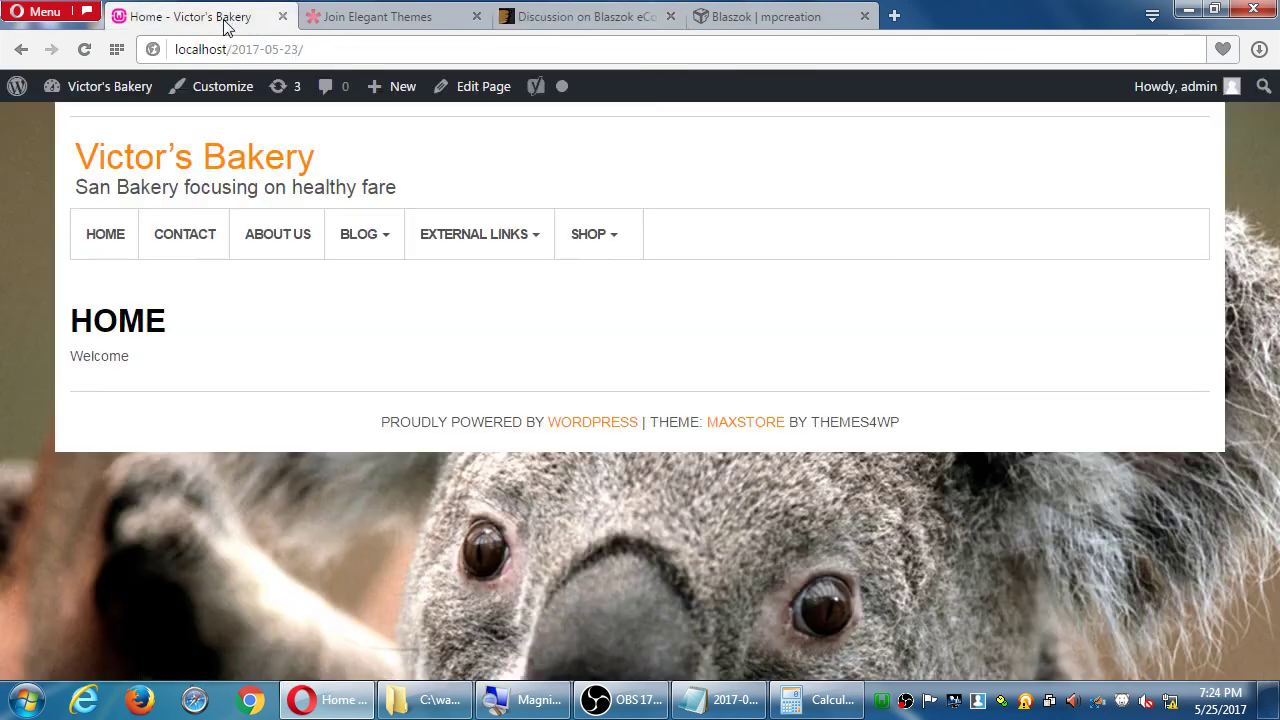
click(112, 88)
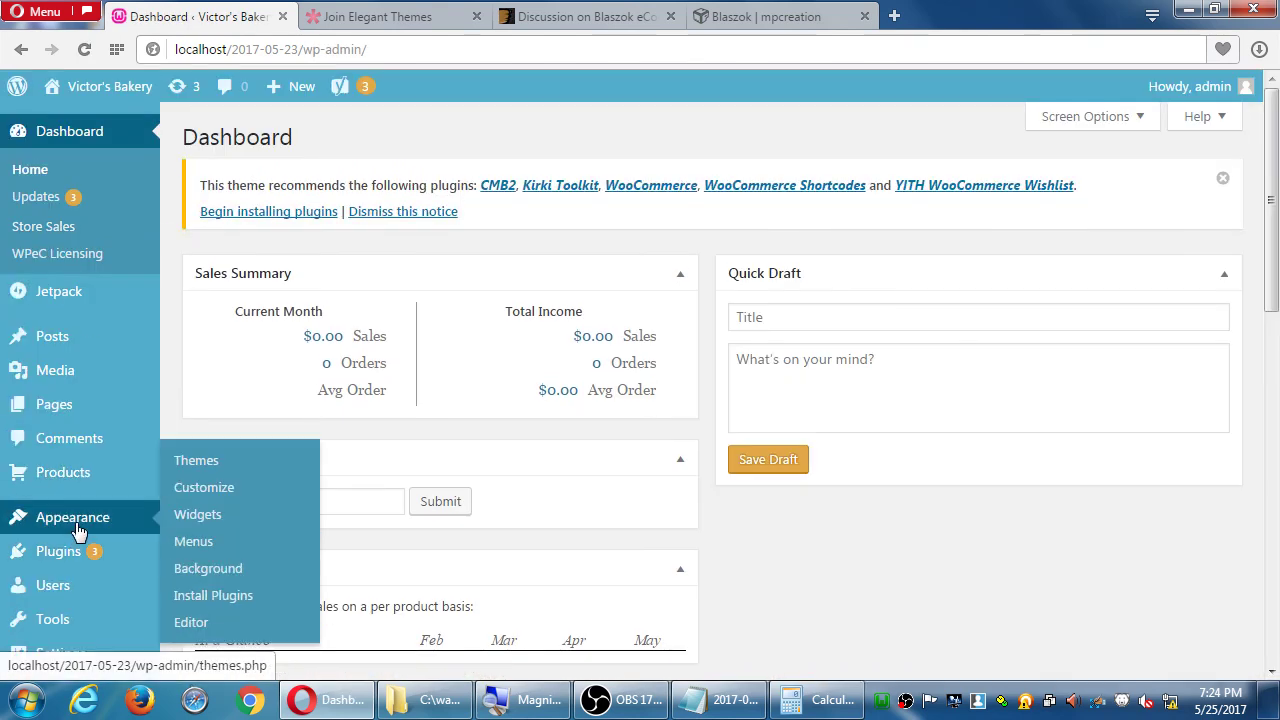
click(75, 520)
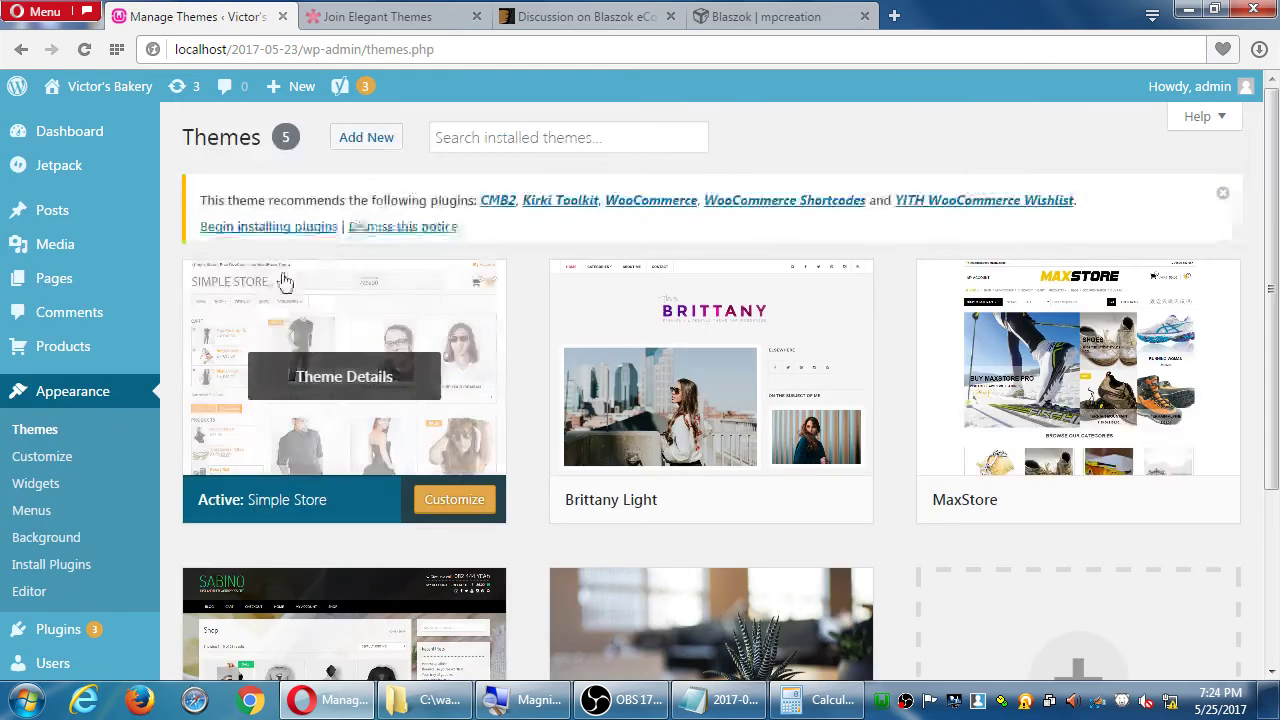
click(375, 137)
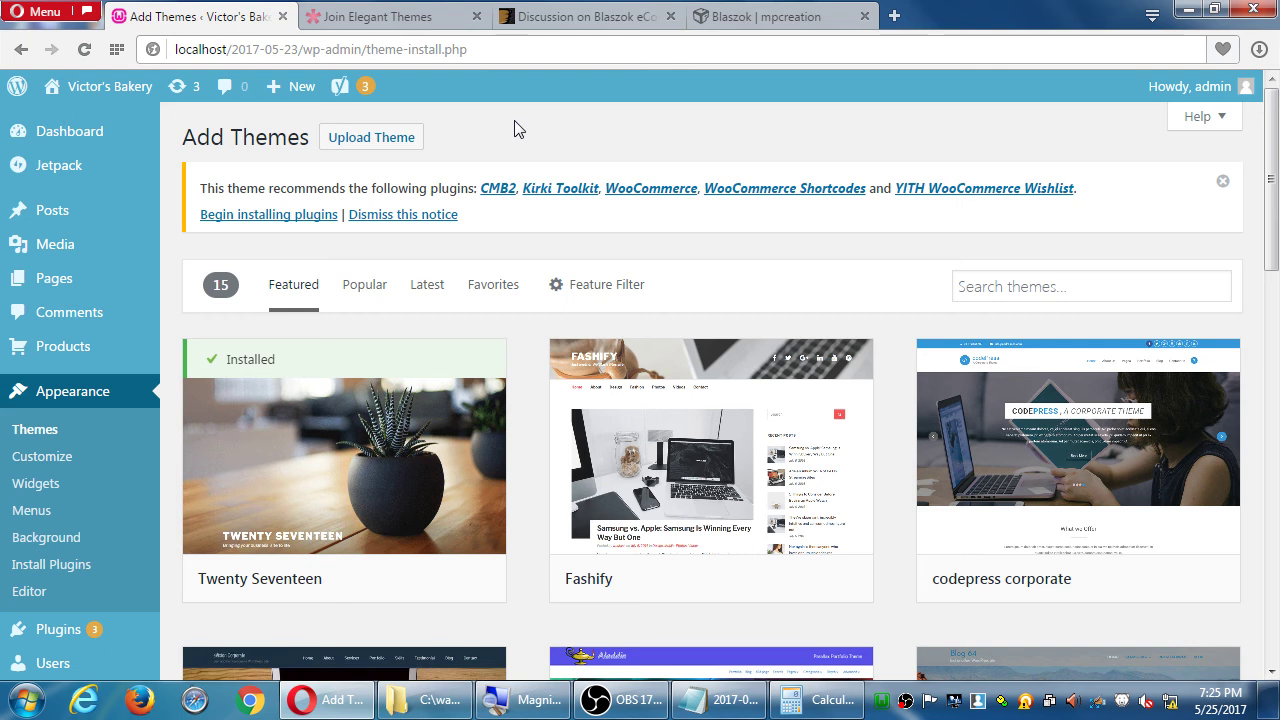
Close the Blaszok demo page and open the theme upload form on the bakery's Add Themes page.
click(780, 14)
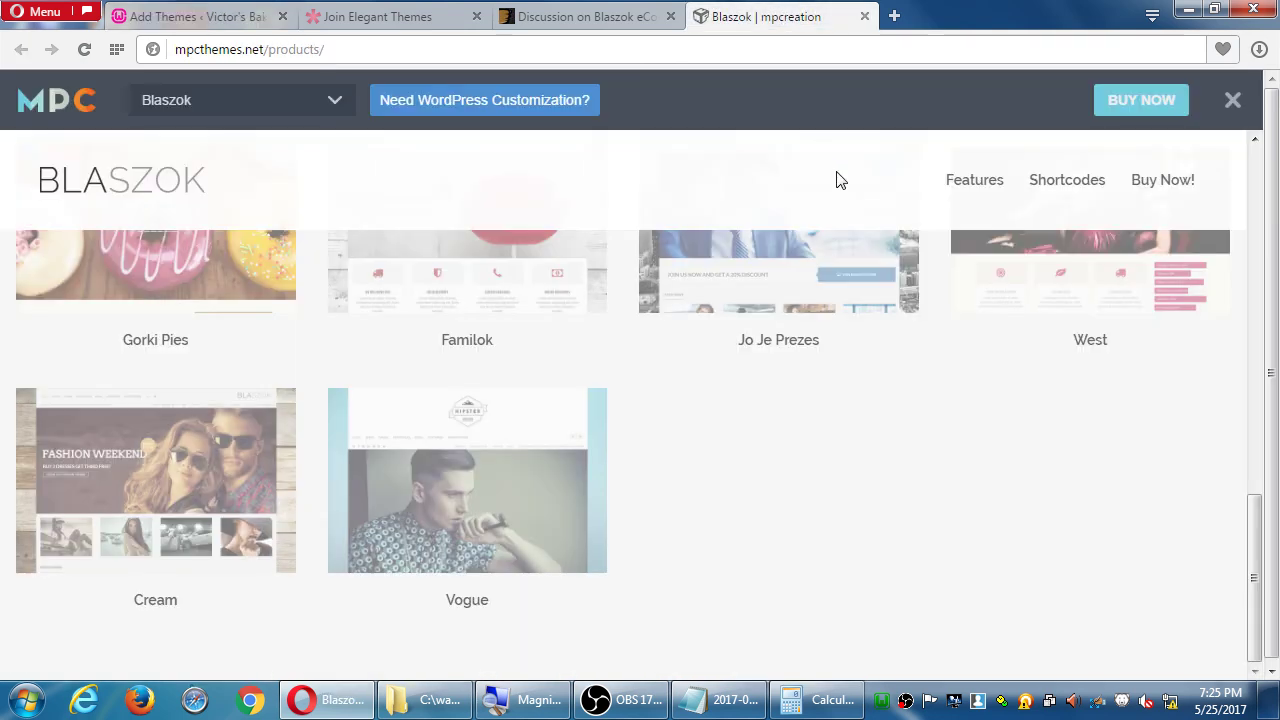
scroll(834, 177, up, 10)
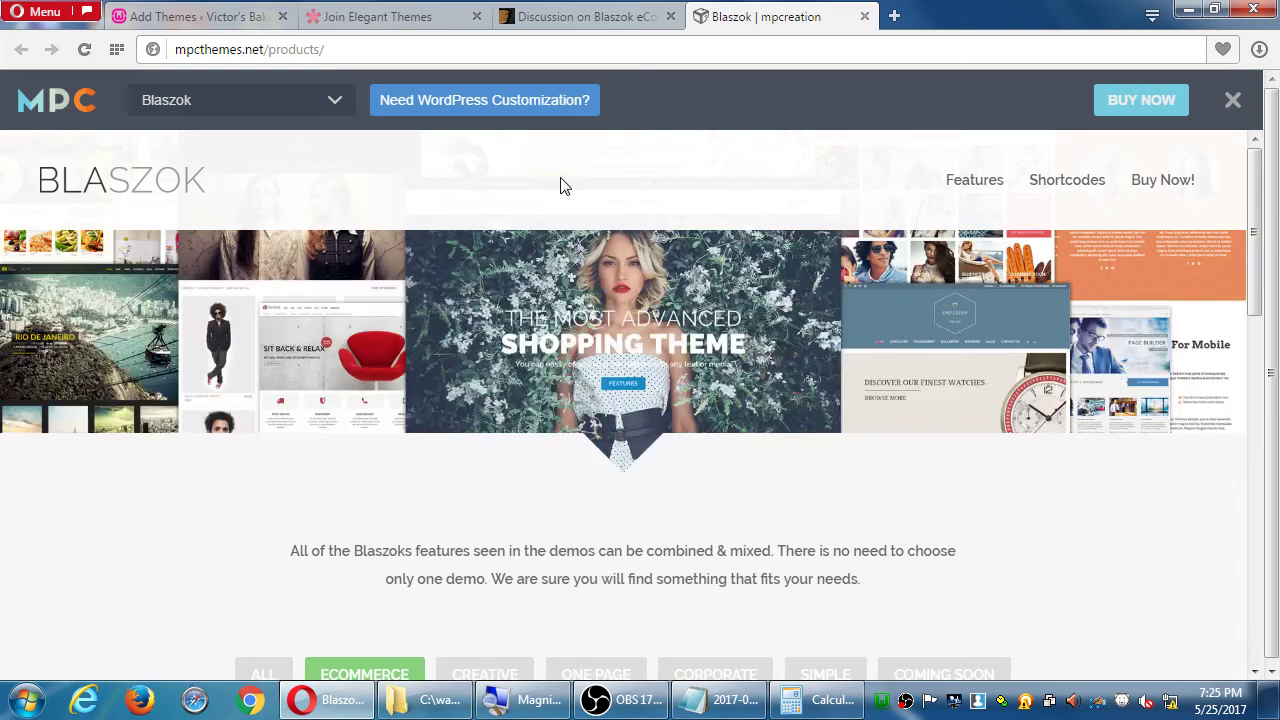
click(865, 16)
scroll(748, 166, up, 3)
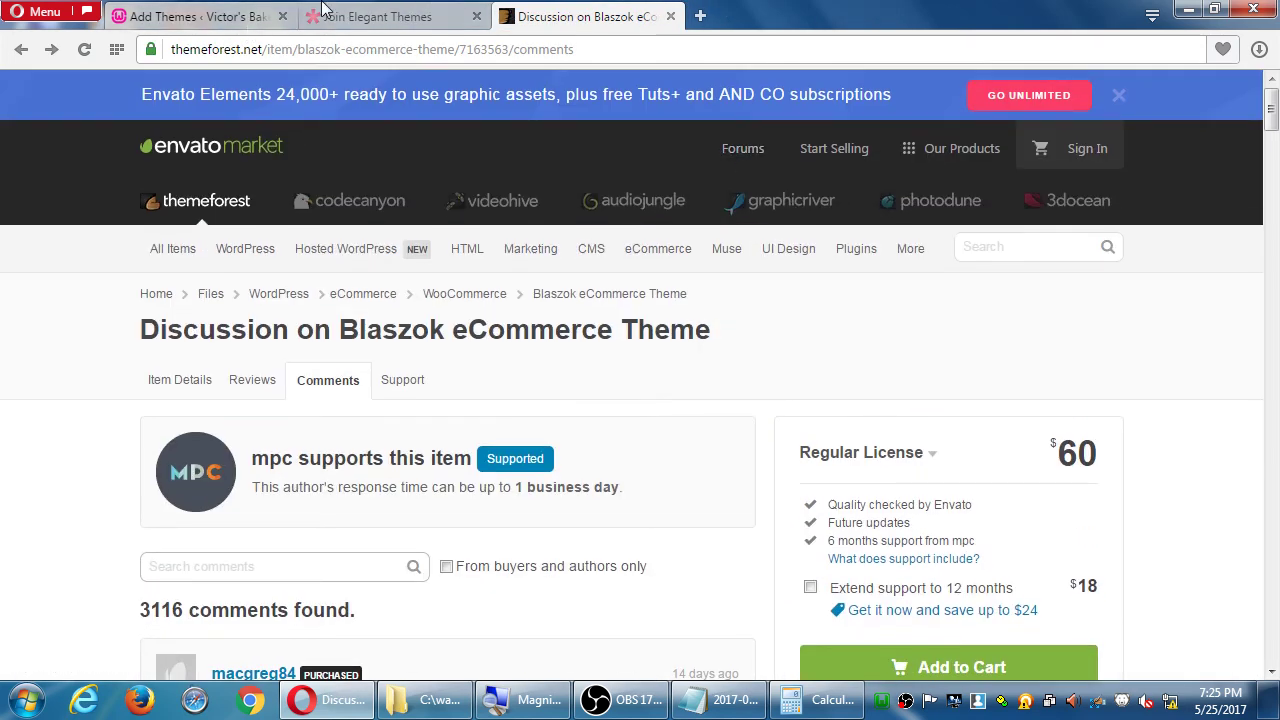
click(220, 22)
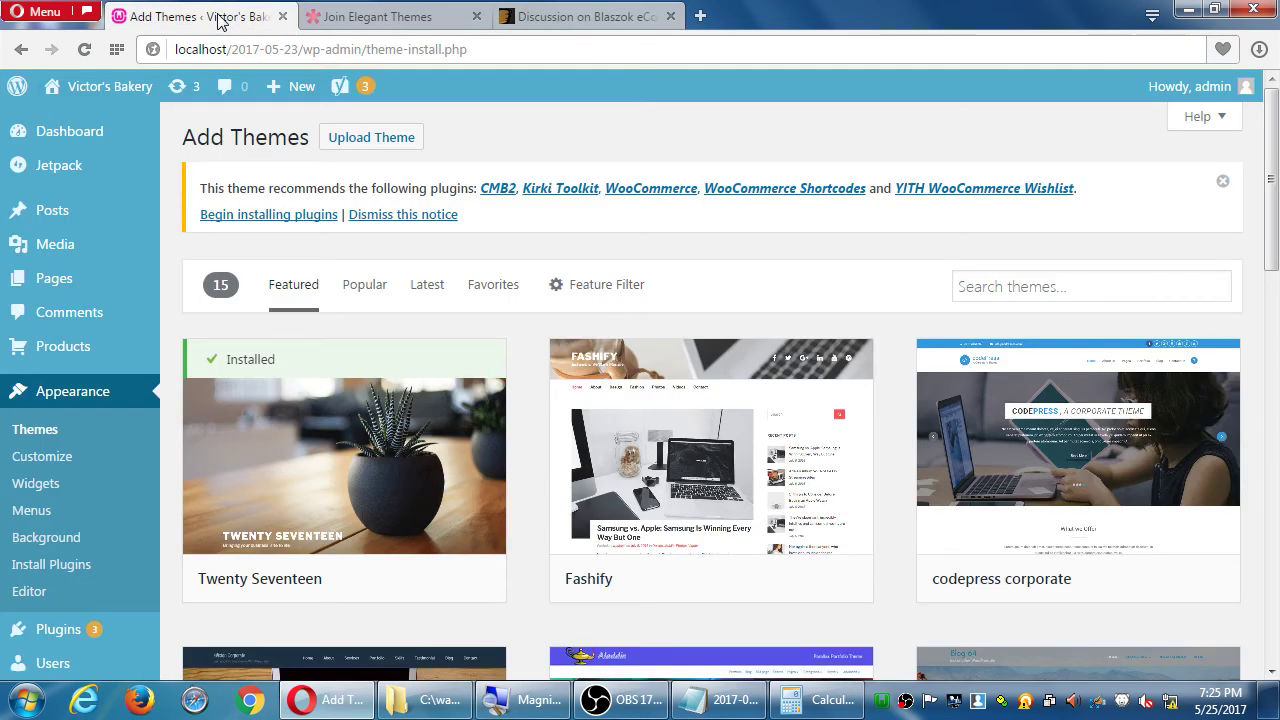
click(412, 130)
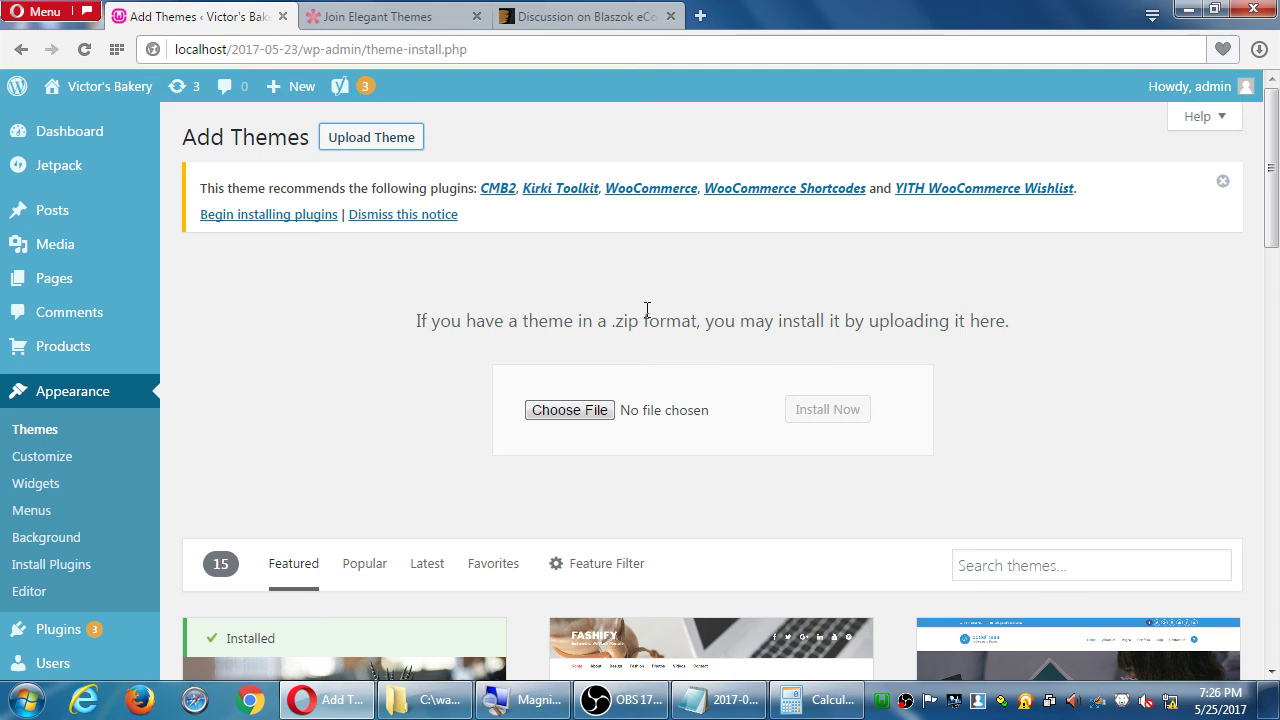
Switch to the 2017-05-25.txt notes in Notepad and add the heading "To use a Premium theme:" below the theme site links.
click(712, 699)
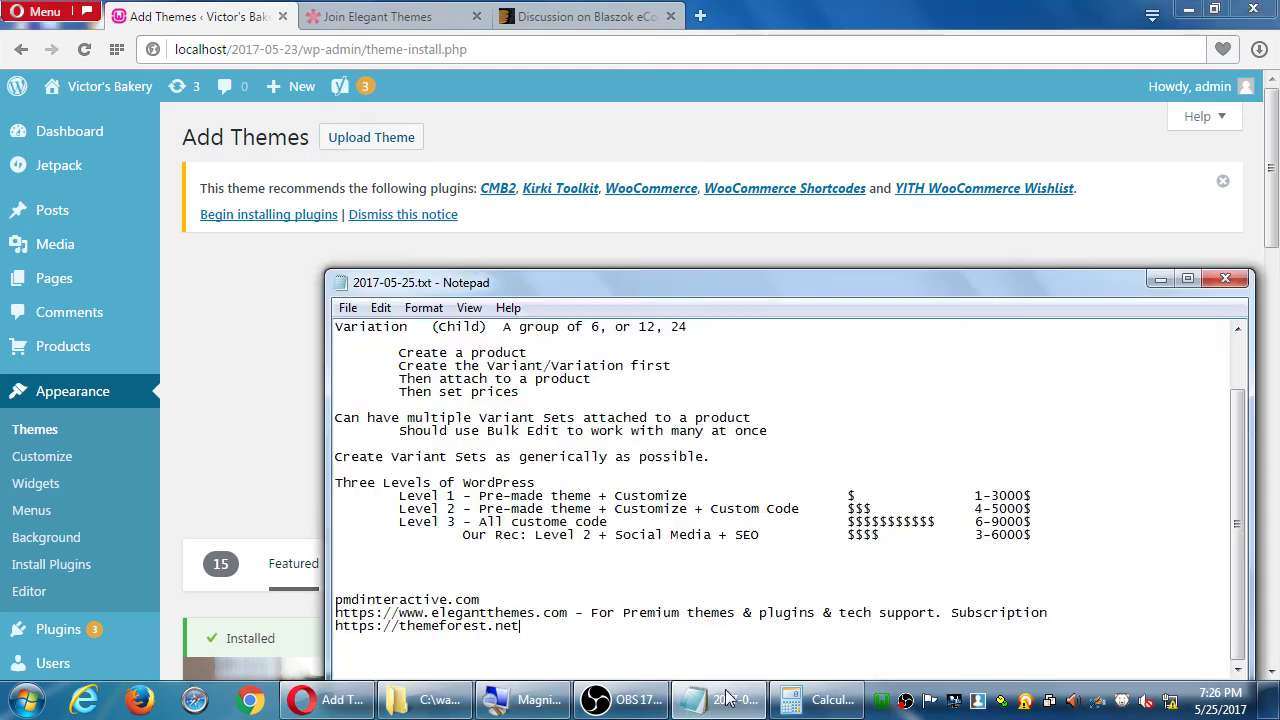
drag(708, 284, 686, 146)
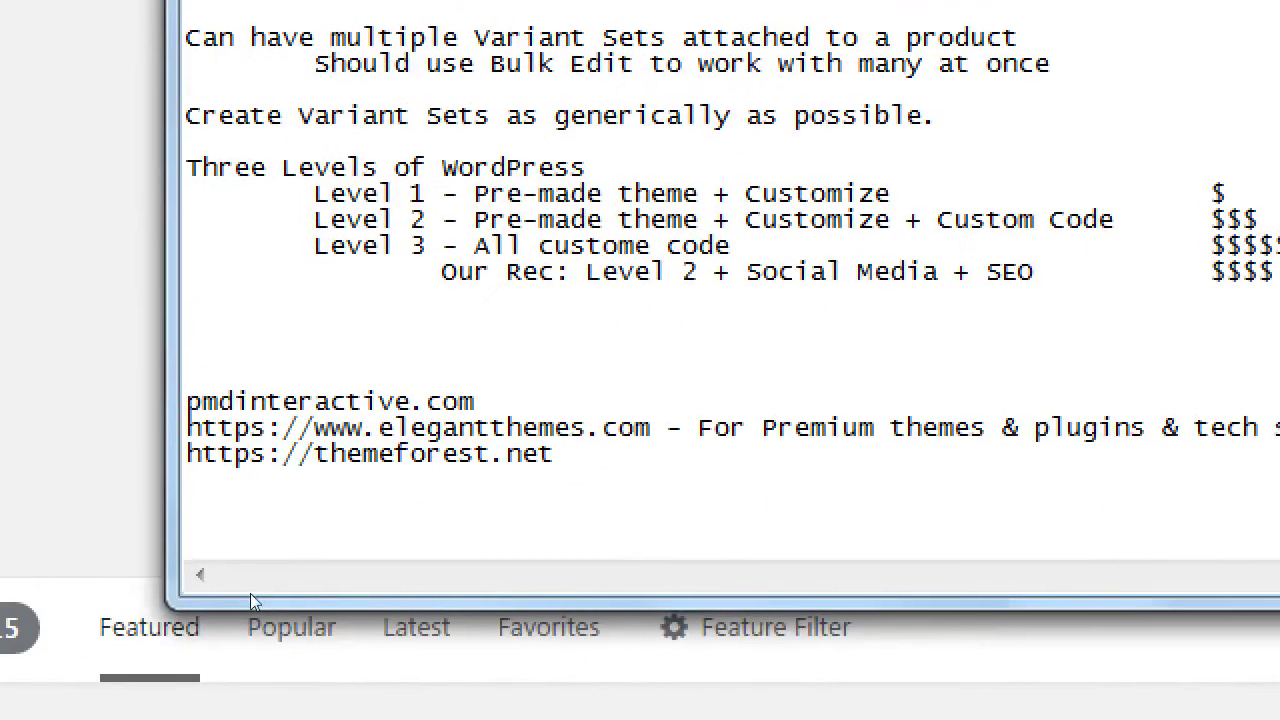
key(alt+Tab)
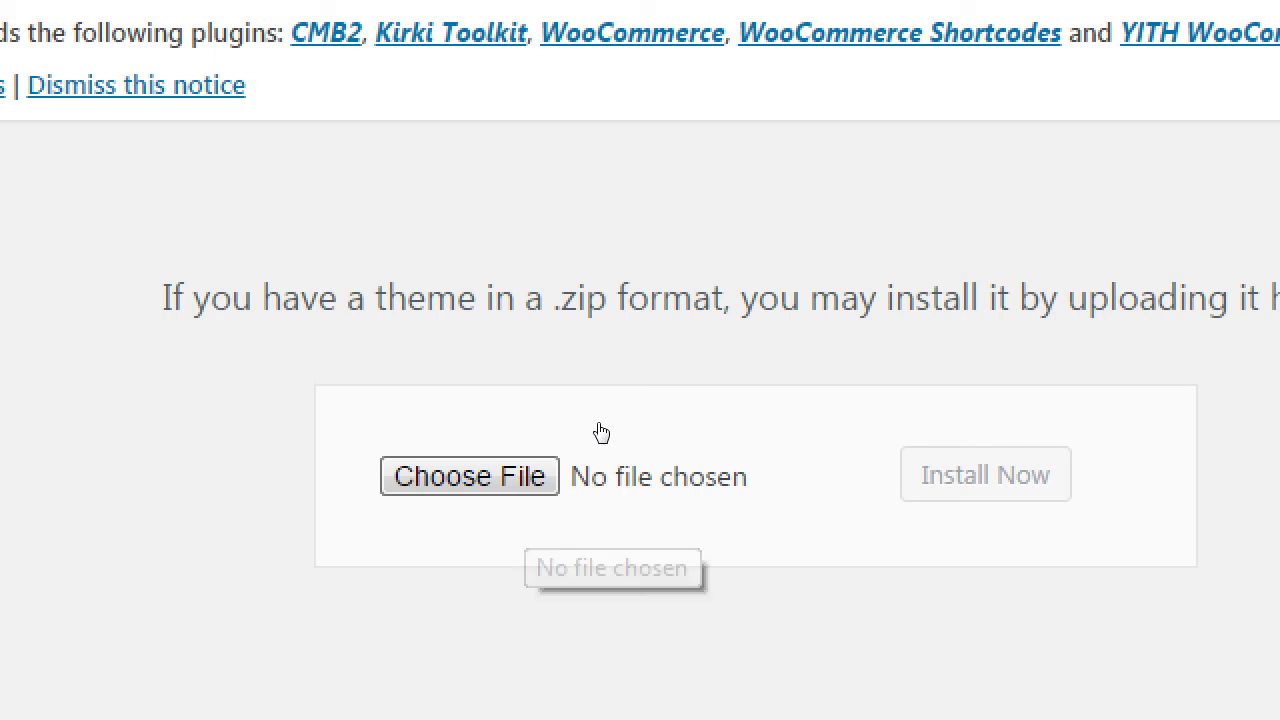
key(alt+Tab)
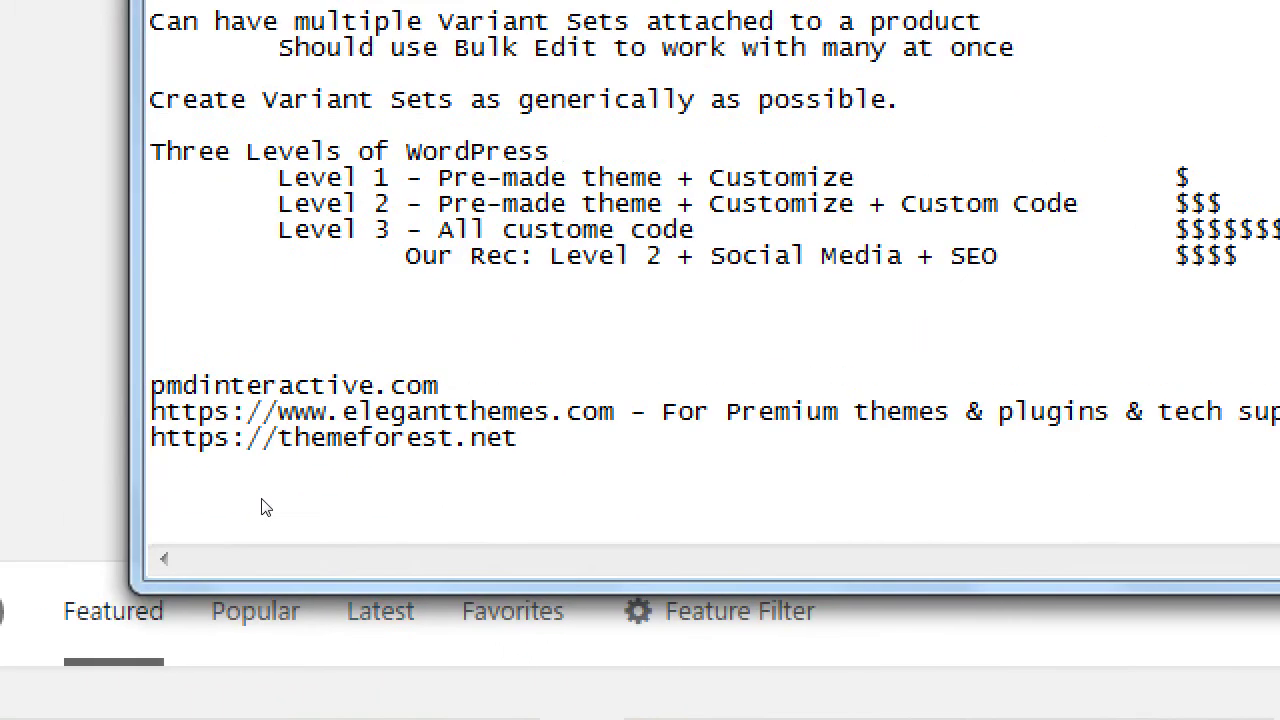
key(Up)
key(Up)
key(Up)
key(Up)
key(Down)
key(Down)
key(Down)
key(Down)
key(Down)
key(Down)
text(To use a Pre)
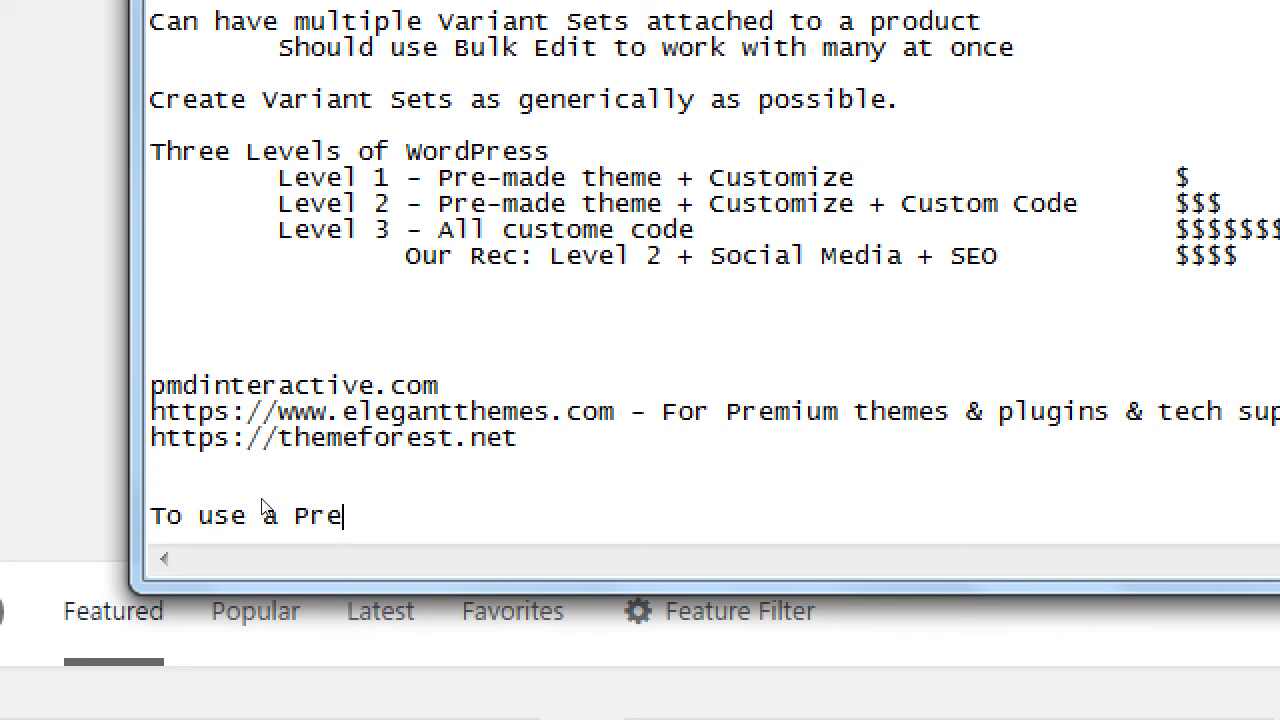
text(mium theme:)
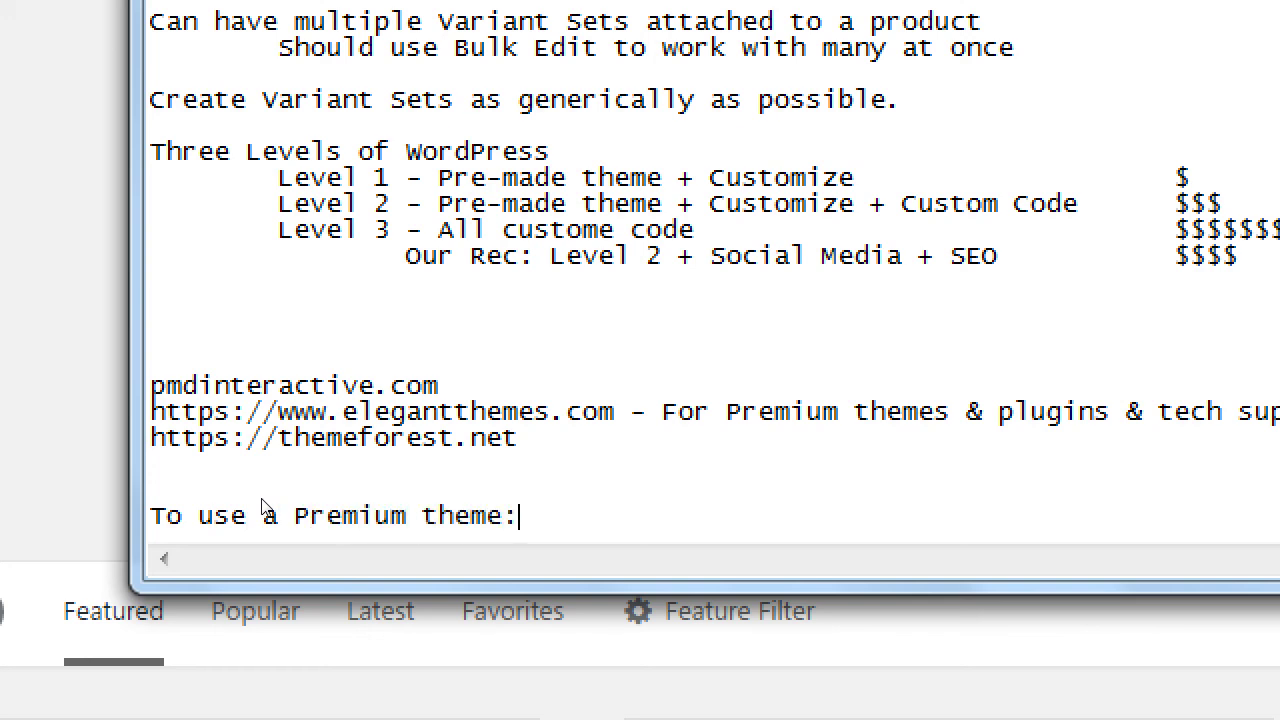
Add the indented lines "Find it on the theme site" and "Purchase it, download it." under the premium theme heading.
key(Return)
key(Tab)
text(Find it on )
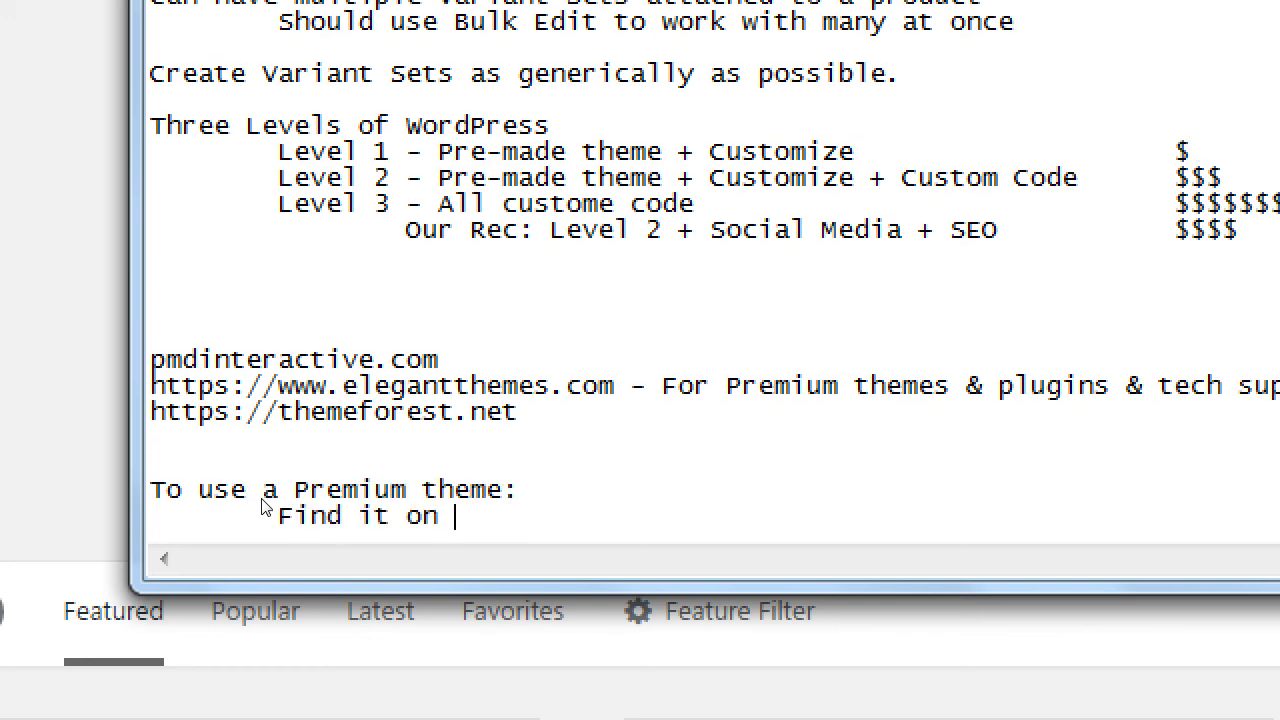
text(the theme site)
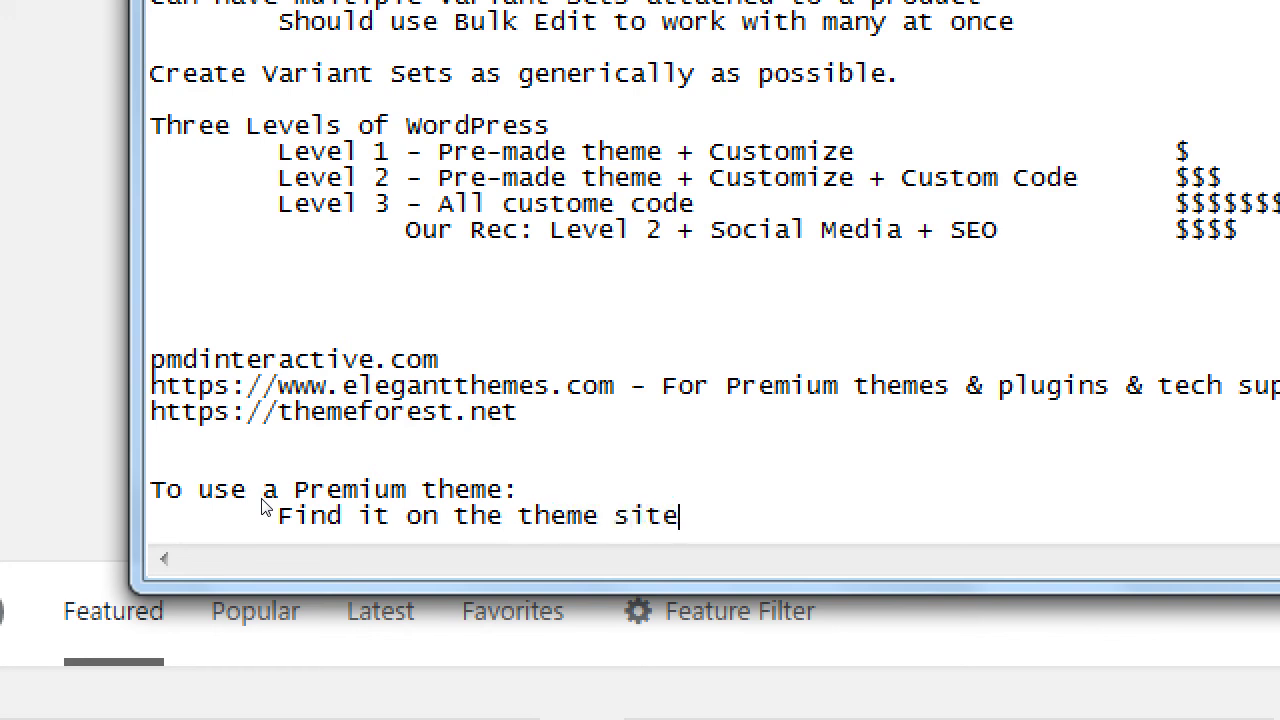
key(Return)
key(Tab)
text(Purchi)
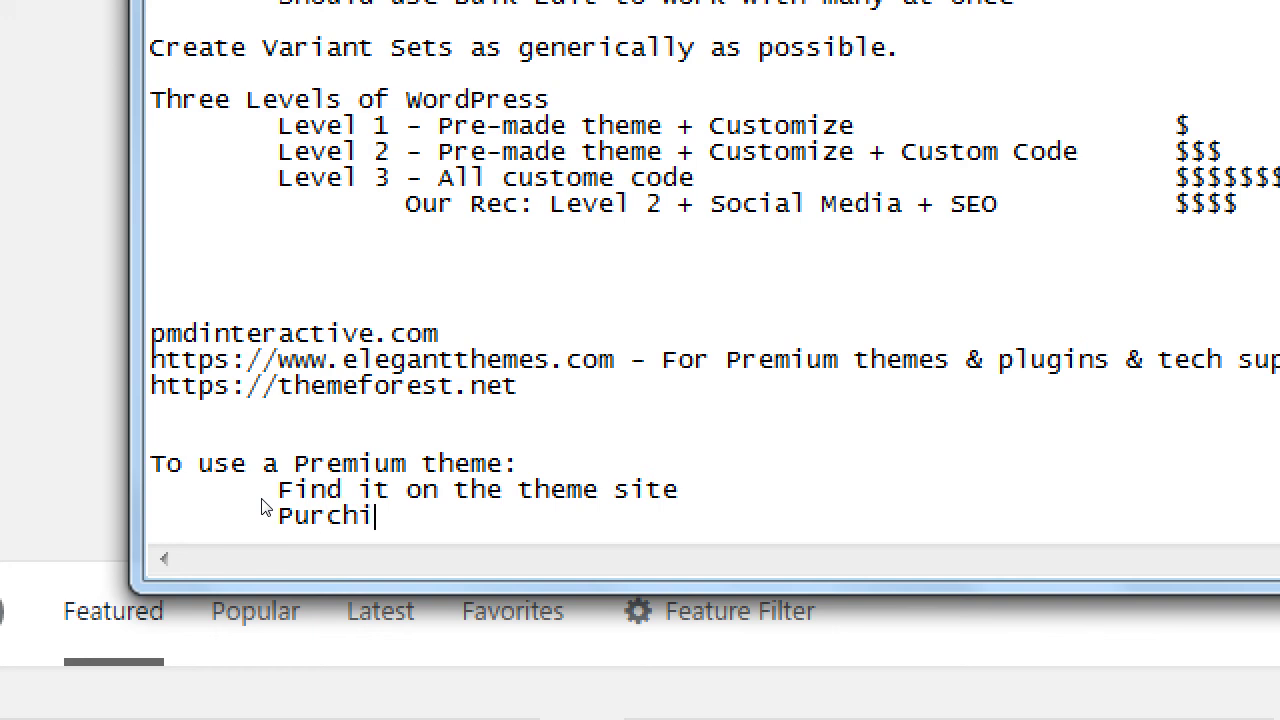
key(BackSpace)
text(ase it, download it.)
Add the indented line "DON'T UNZIP IT" and begin the following instruction with "Dashboard >".
key(Return)
key(Tab)
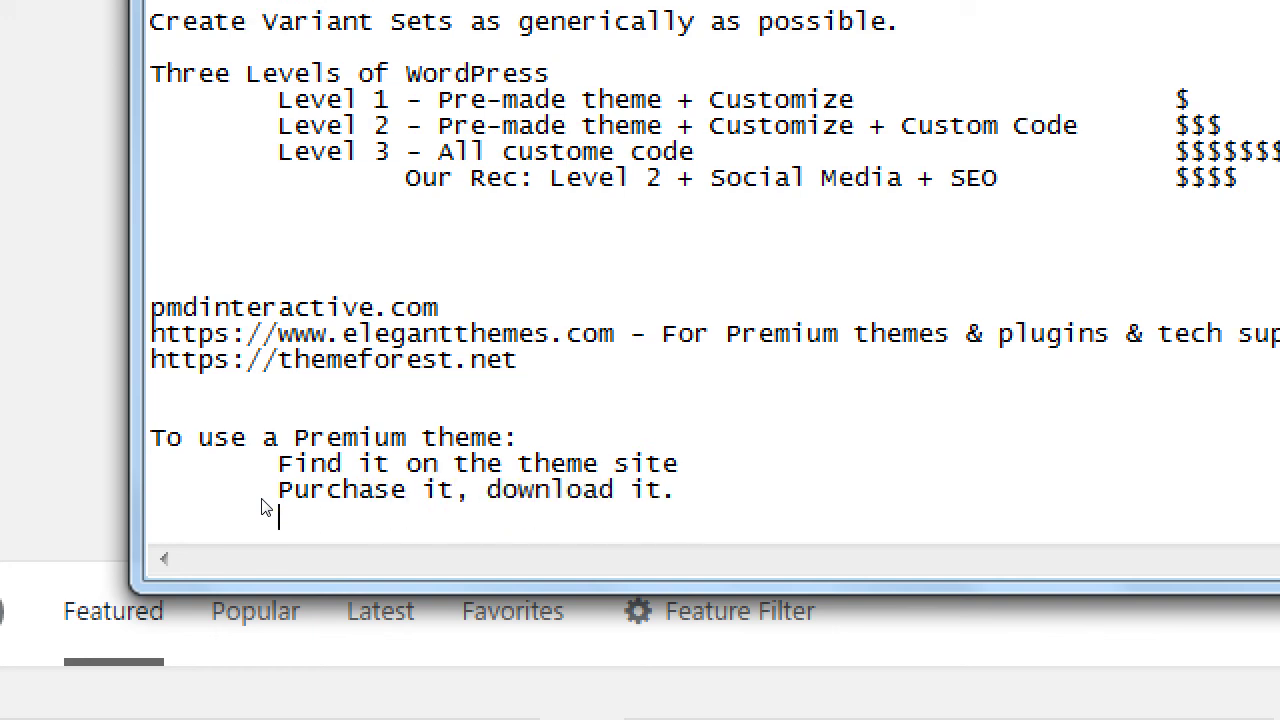
text(DON'T UNZIP IT)
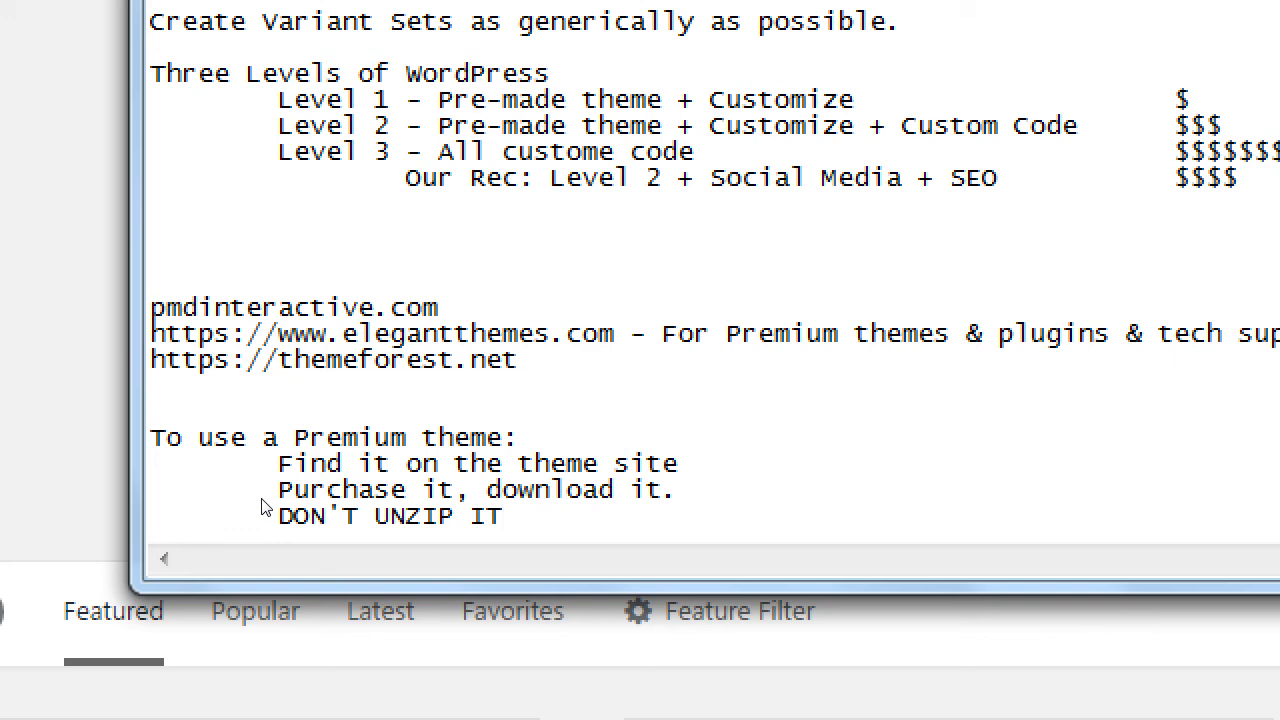
key(Return)
key(Tab)
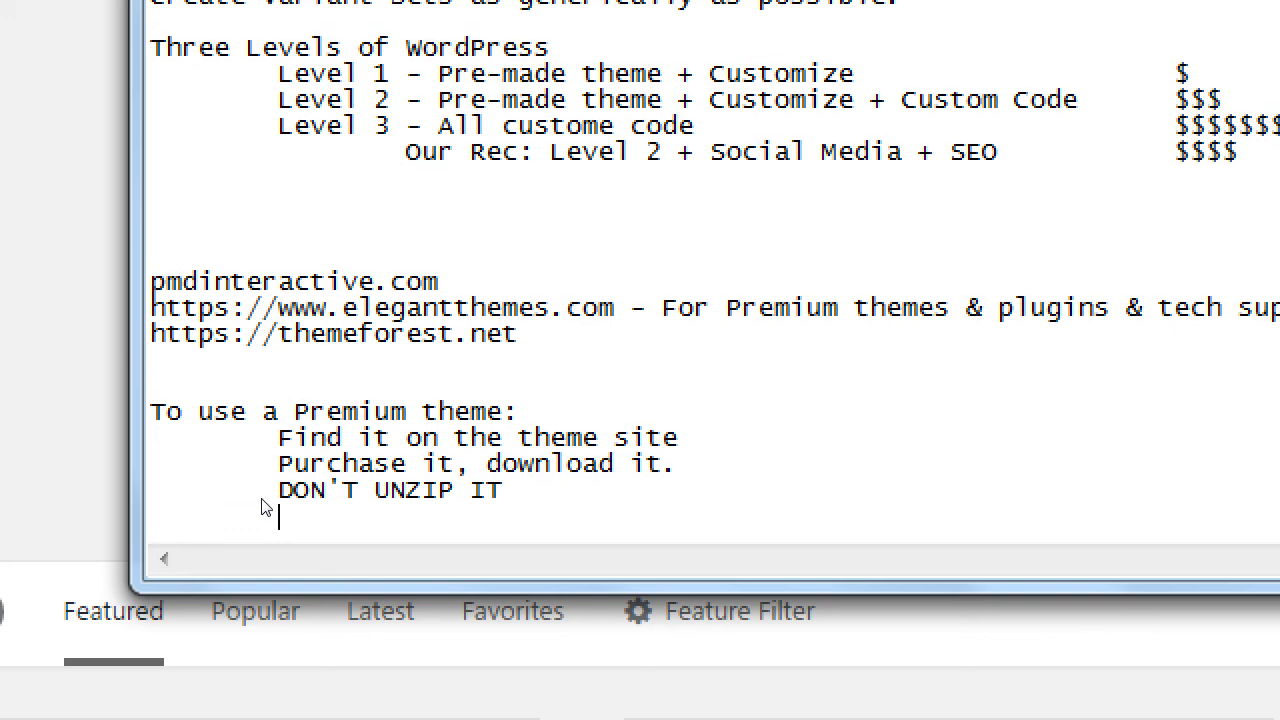
text(G)
key(BackSpace)
text(Dashboar)
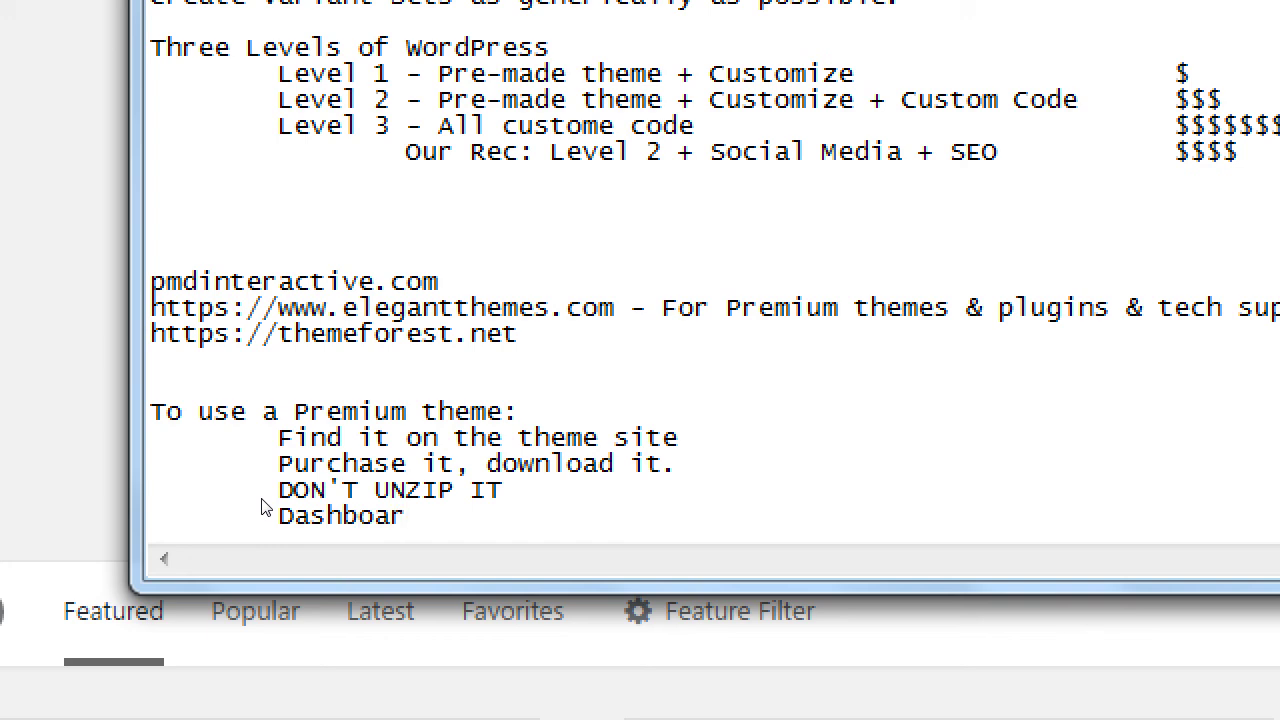
text(d >)
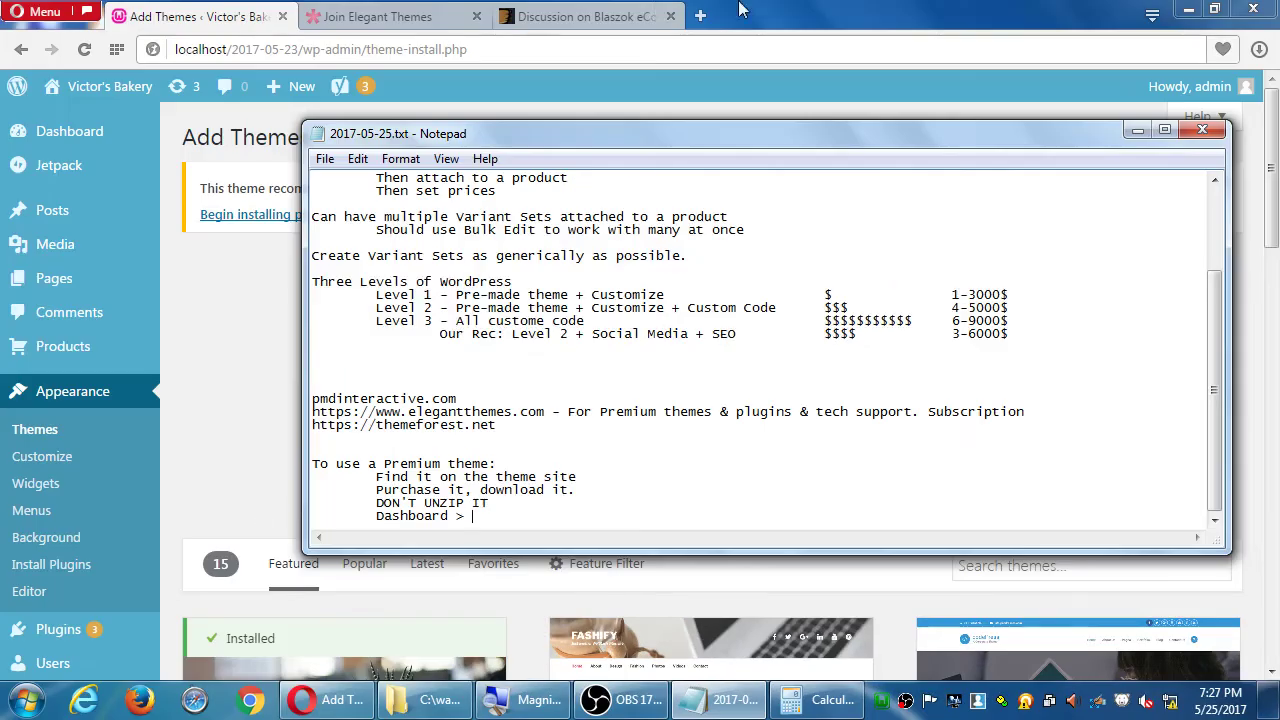
Switch to Opera, search for "template monster" in a new tab, open the official TemplateMonster site and look through its bestselling templates.
click(786, 9)
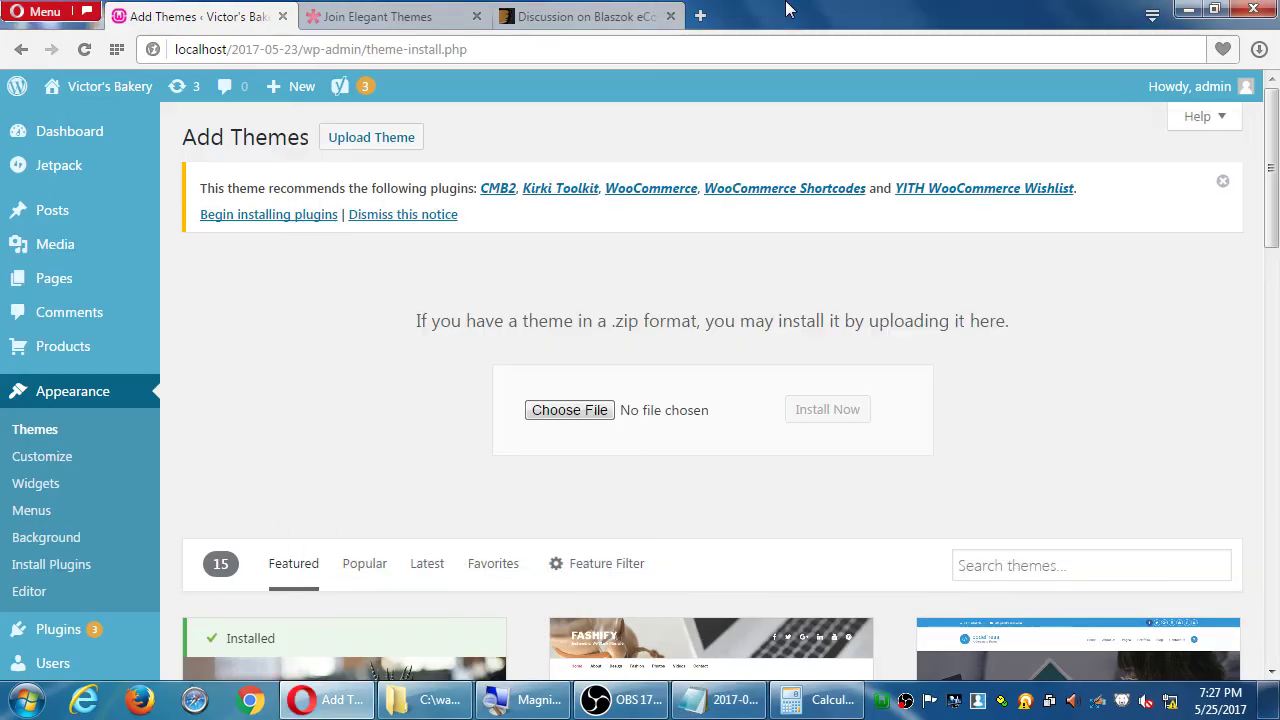
key(ctrl+t)
text(templat)
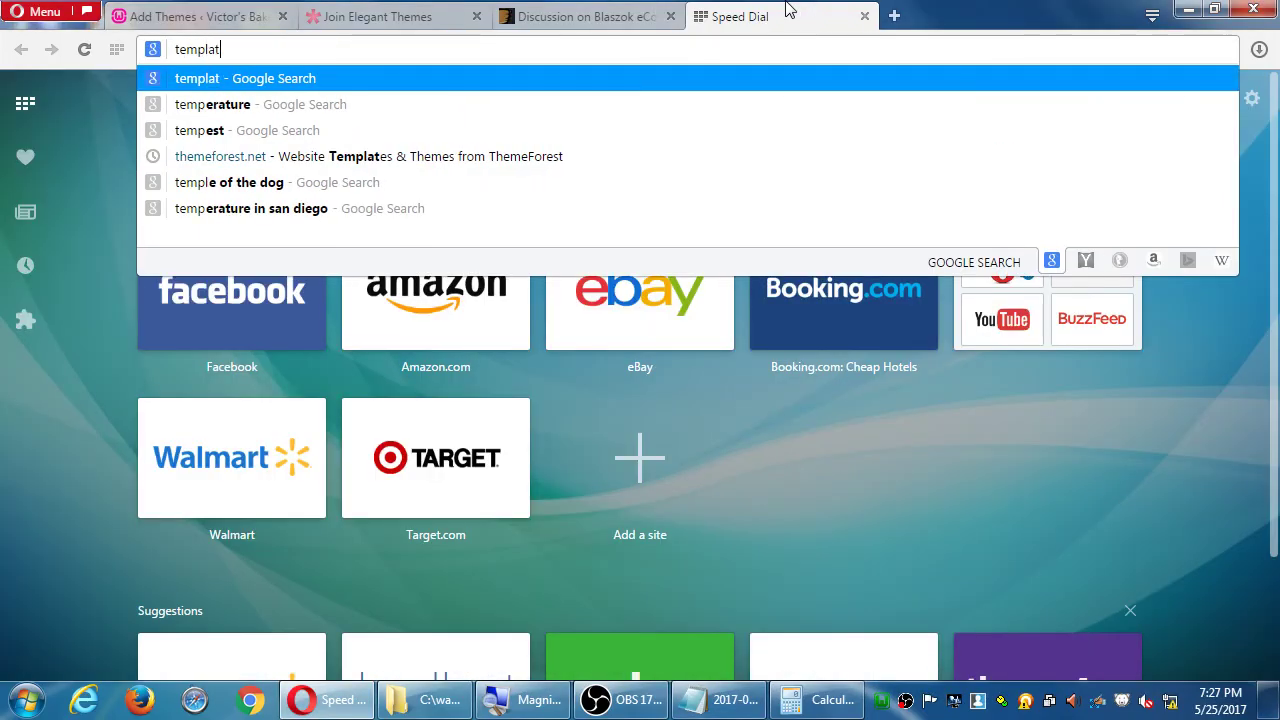
text(e monster)
key(Return)
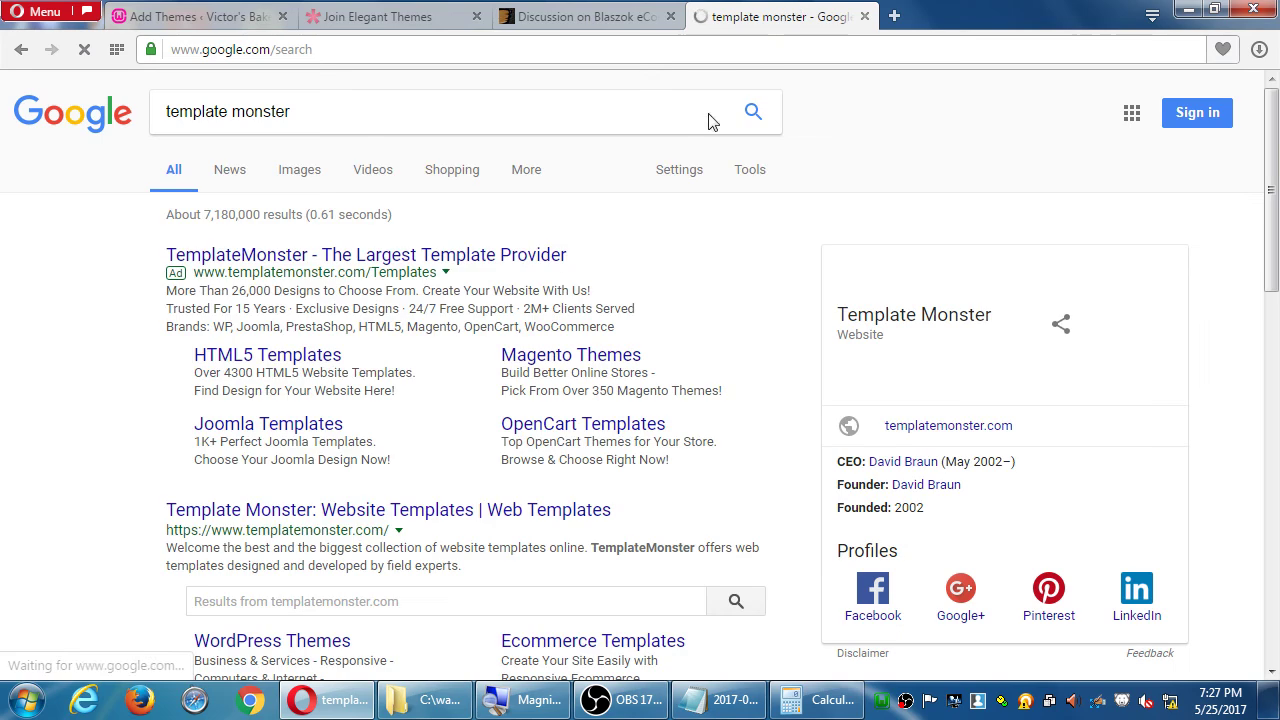
click(214, 510)
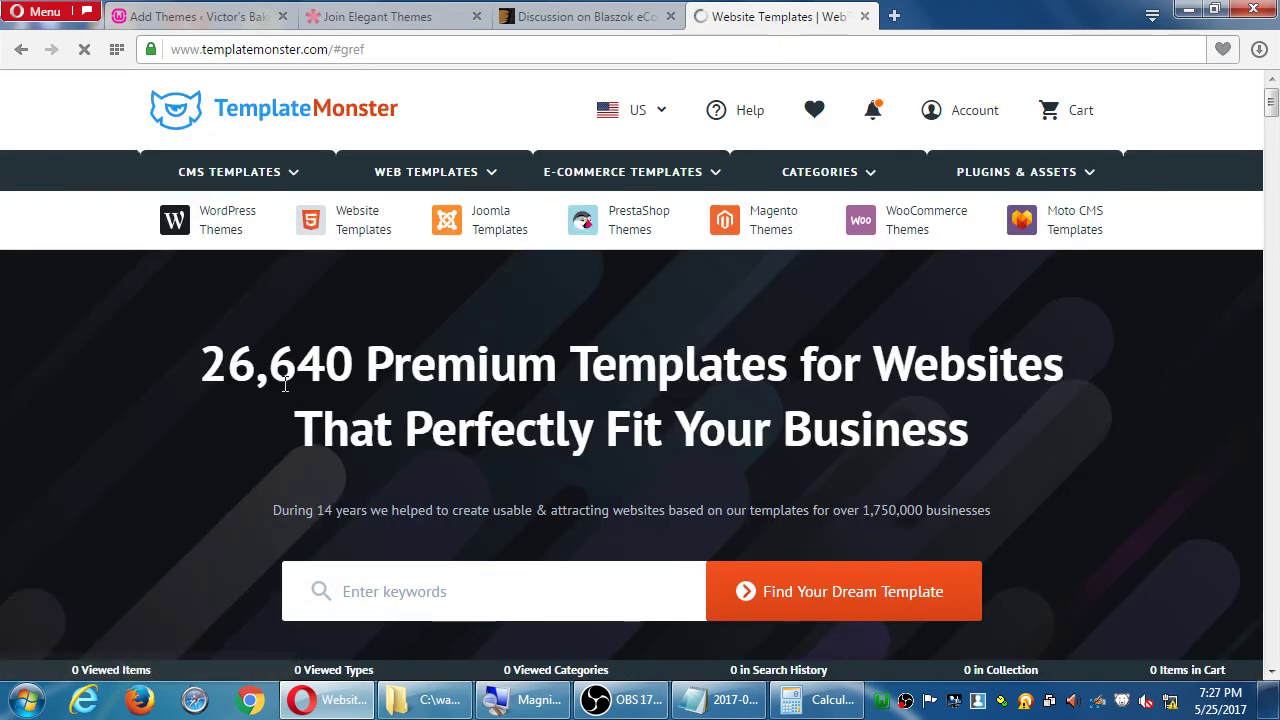
scroll(566, 509, down, 10)
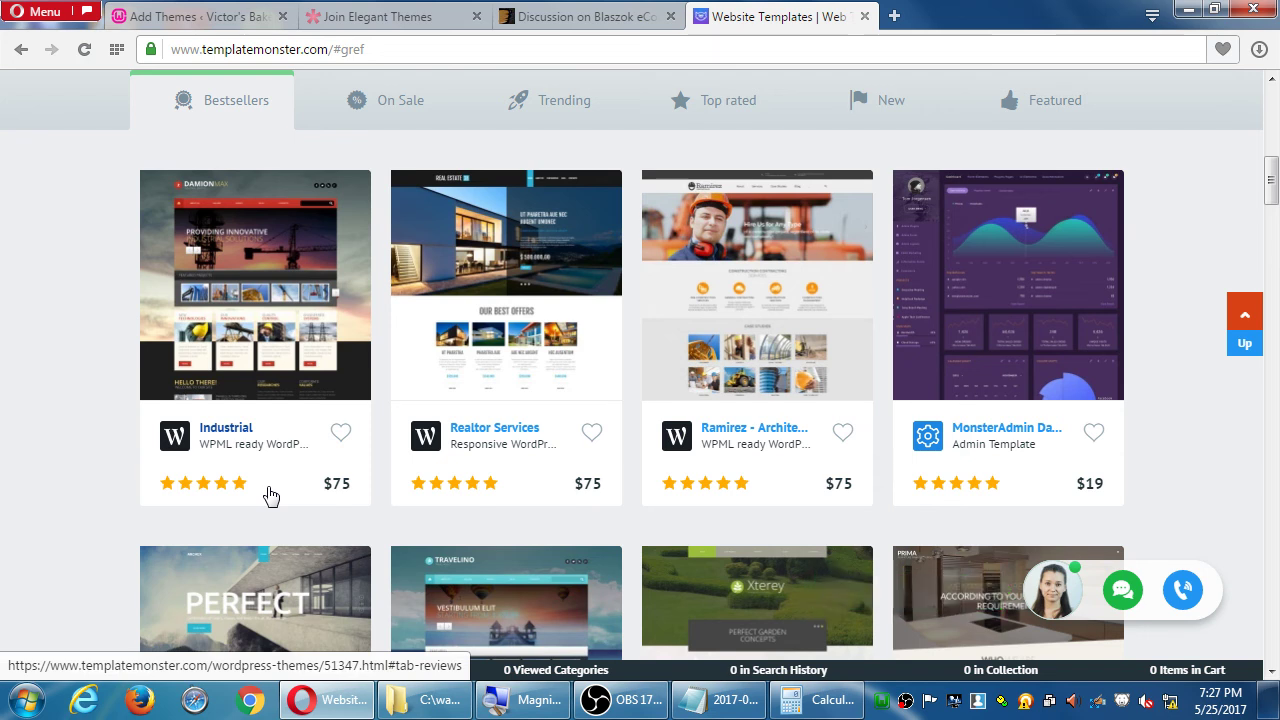
scroll(270, 496, up, 5)
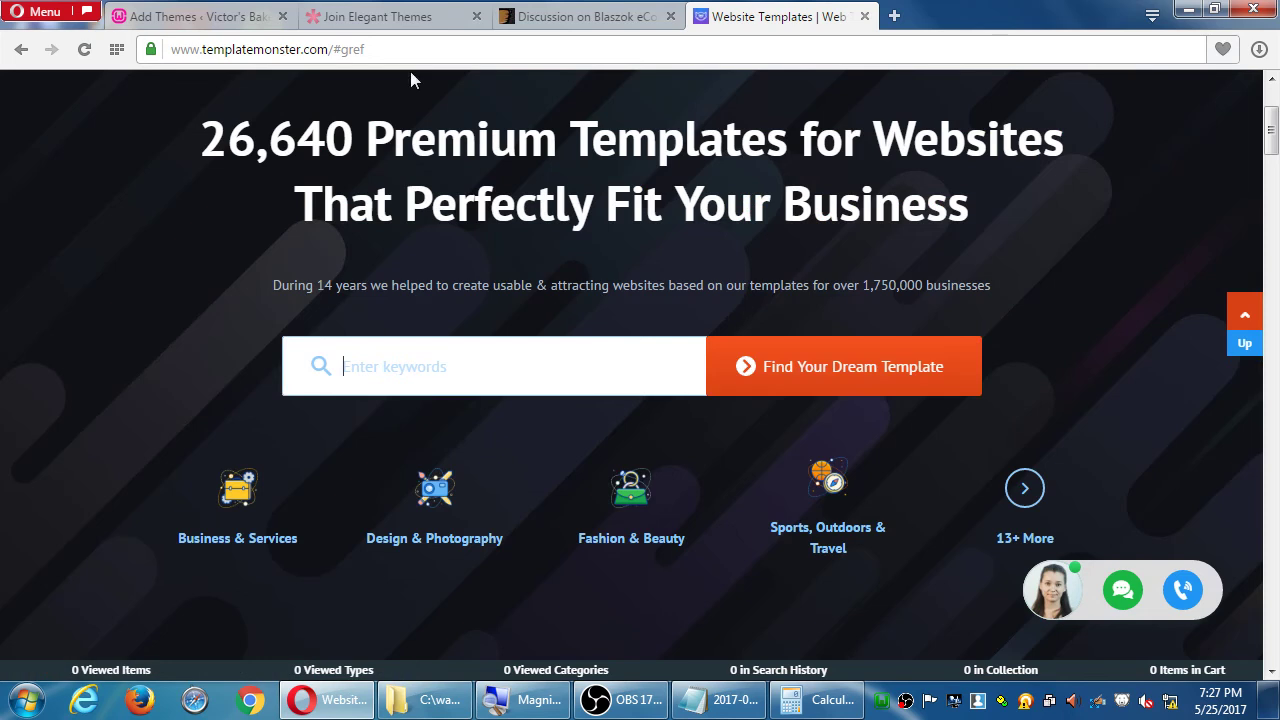
Copy the TemplateMonster web address and paste it into the Notepad notes on the line below themeforest.net, followed by blank lines.
double_click(317, 49)
key(ctrl+c)
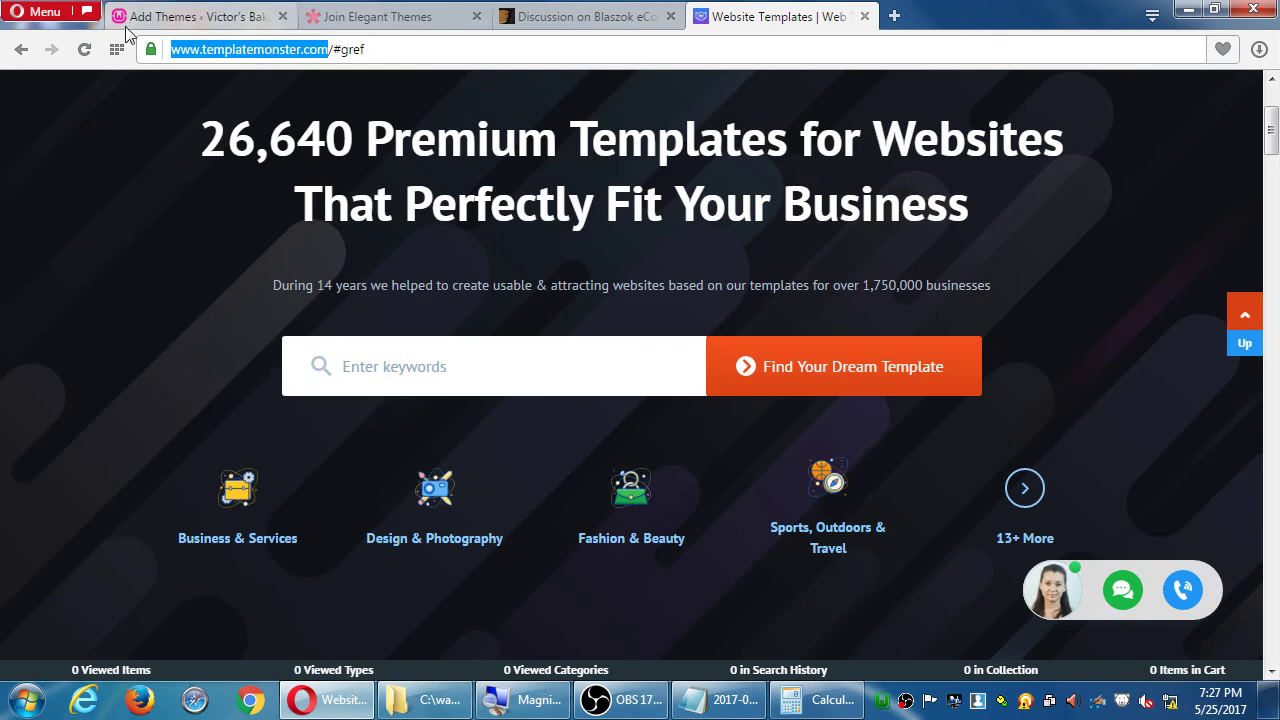
scroll(397, 287, up, 3)
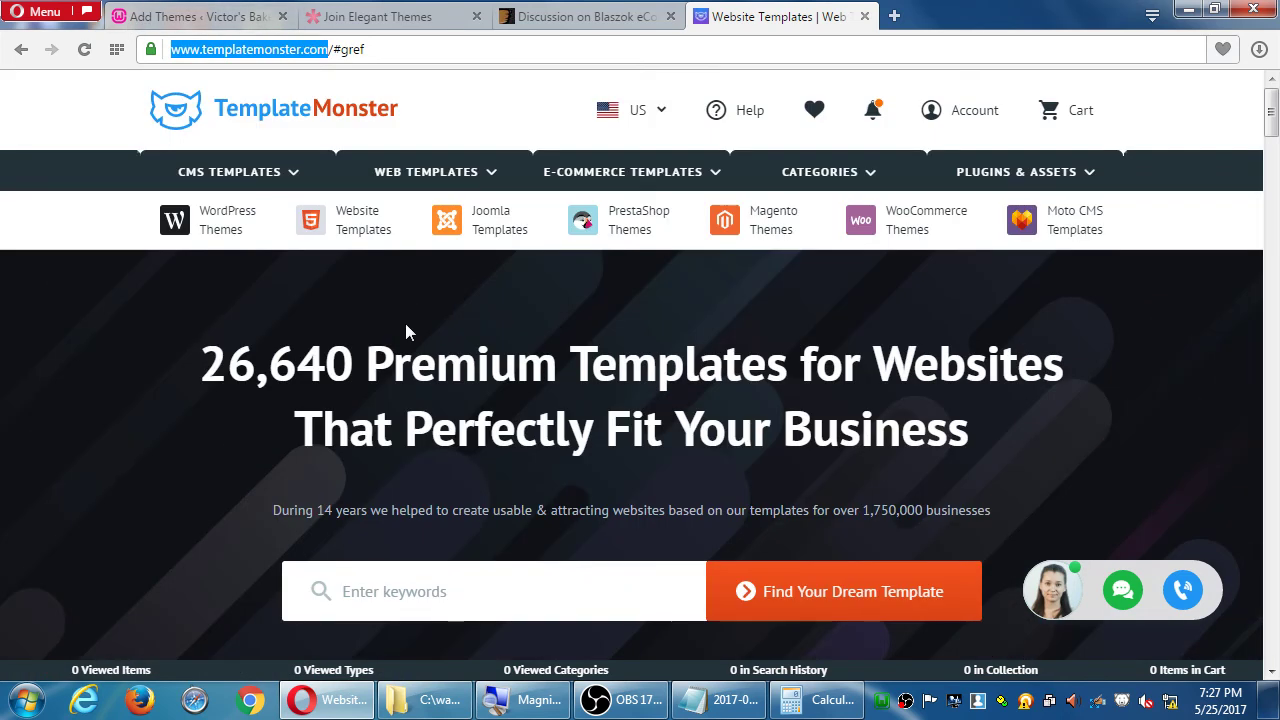
click(722, 699)
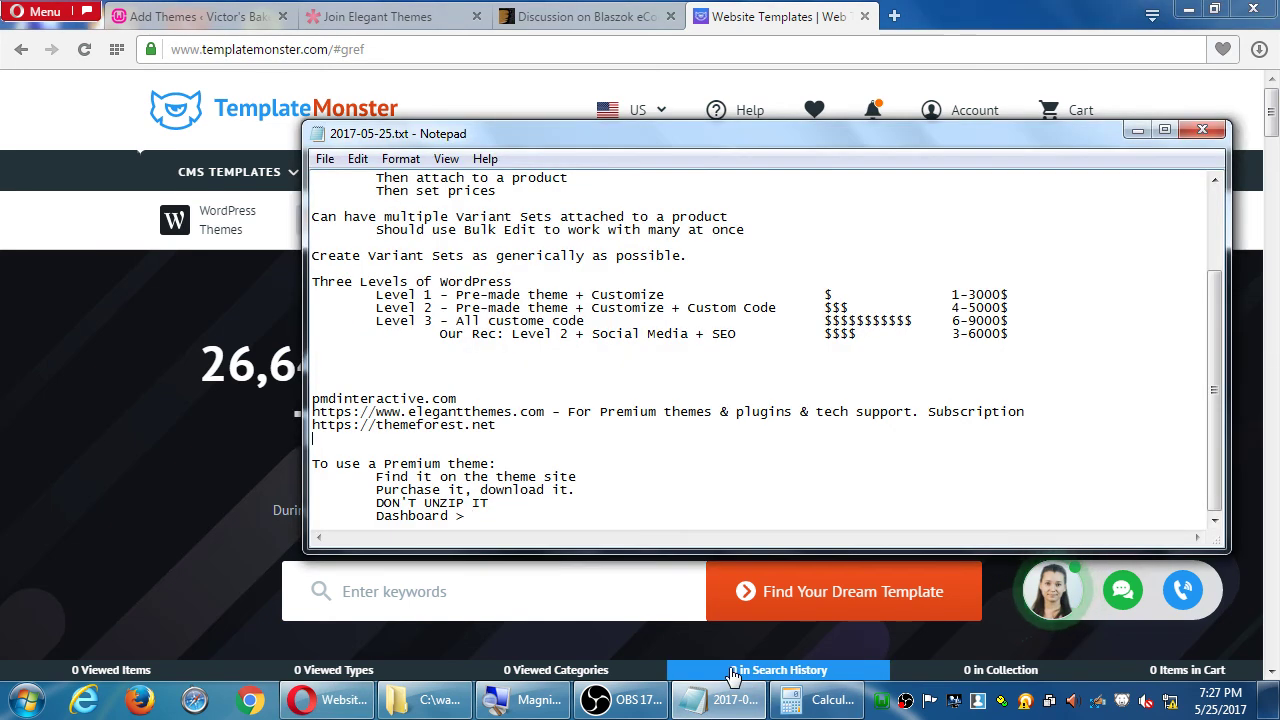
key(ctrl+v)
key(Return)
key(Return)
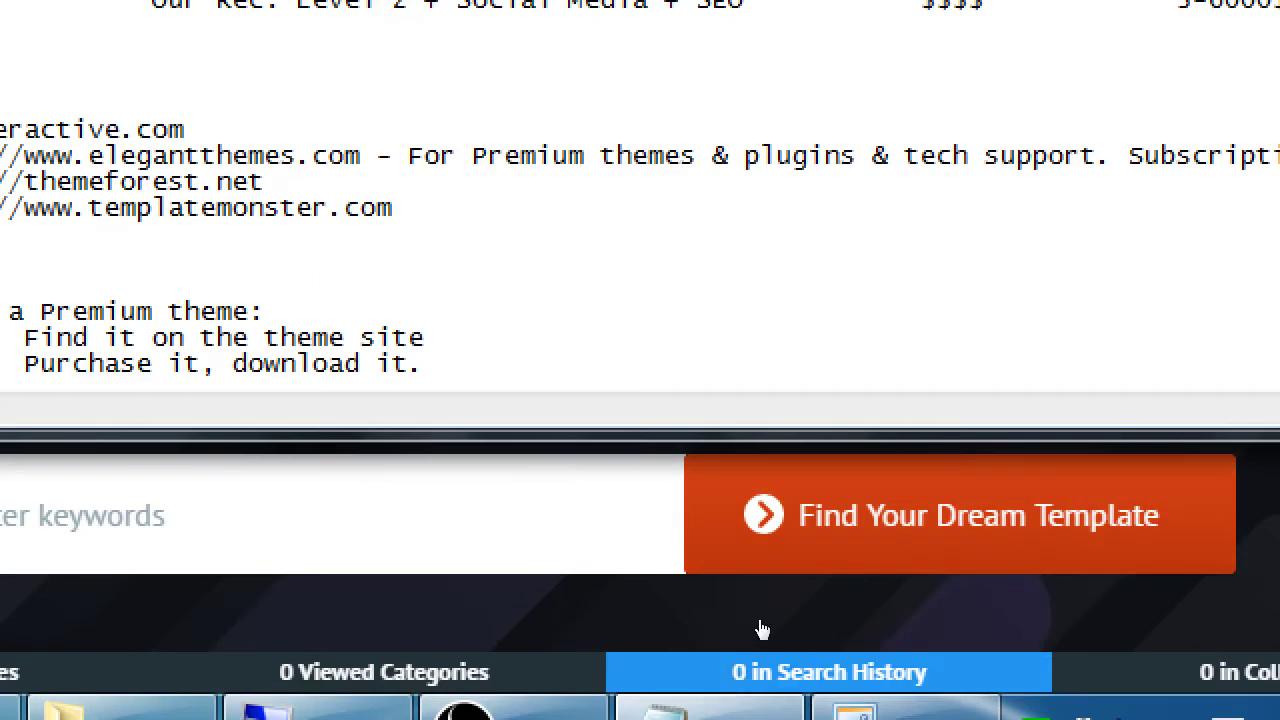
scroll(745, 520, down, 1)
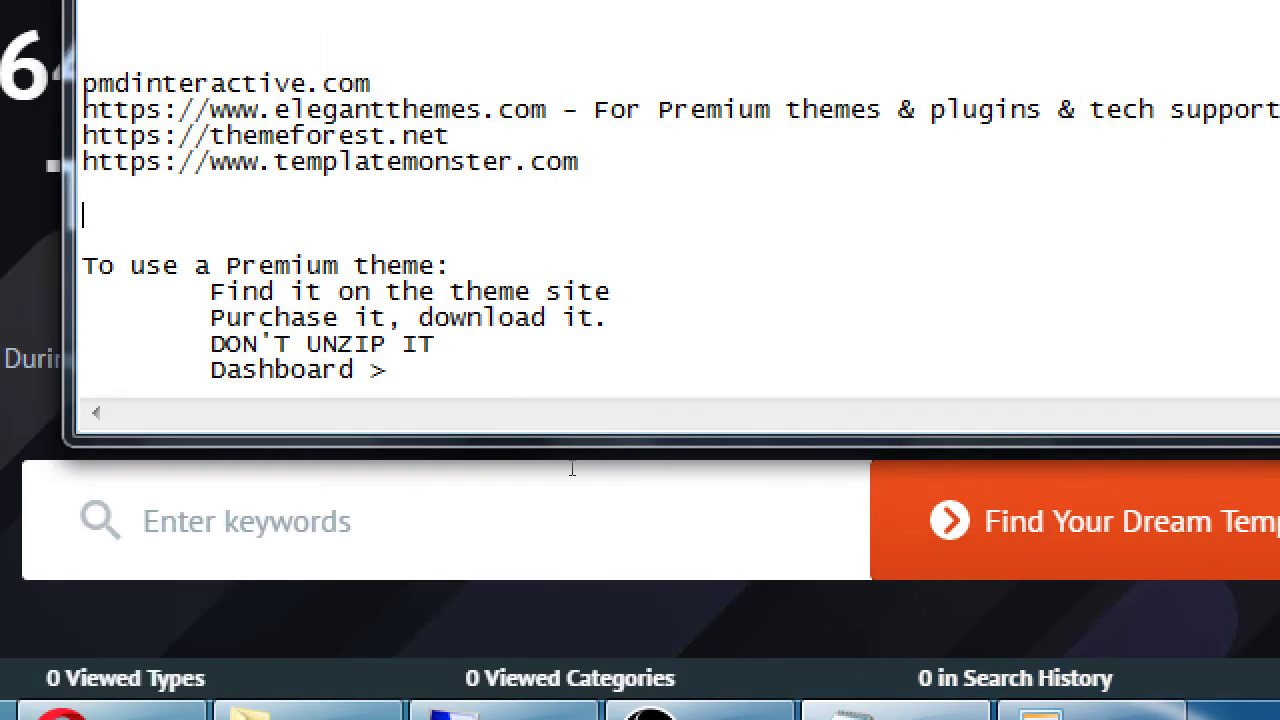
Complete the last line of the premium theme instructions as "Dashboard > Themes > Add new > Upload (the zip)".
key(ctrl+End)
text(Themes > Add )
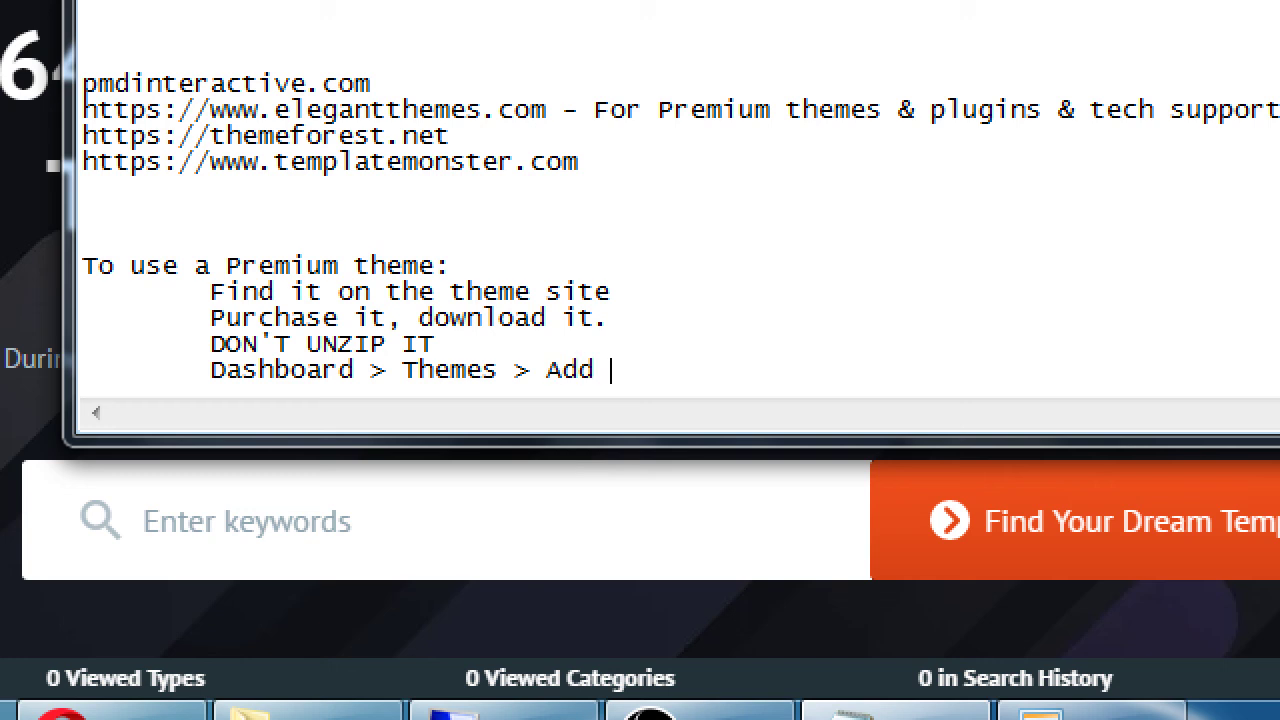
text(new > Uplaod)
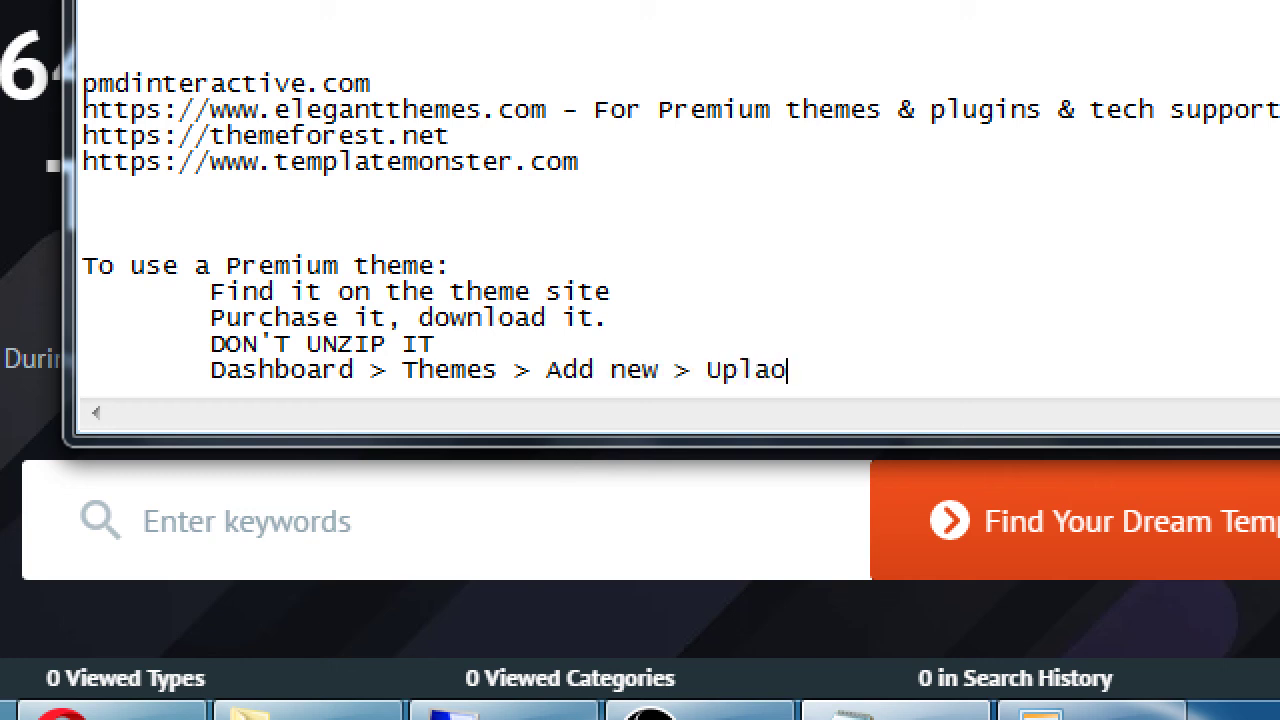
key(BackSpace)
key(BackSpace)
key(BackSpace)
text(oad (the zip))
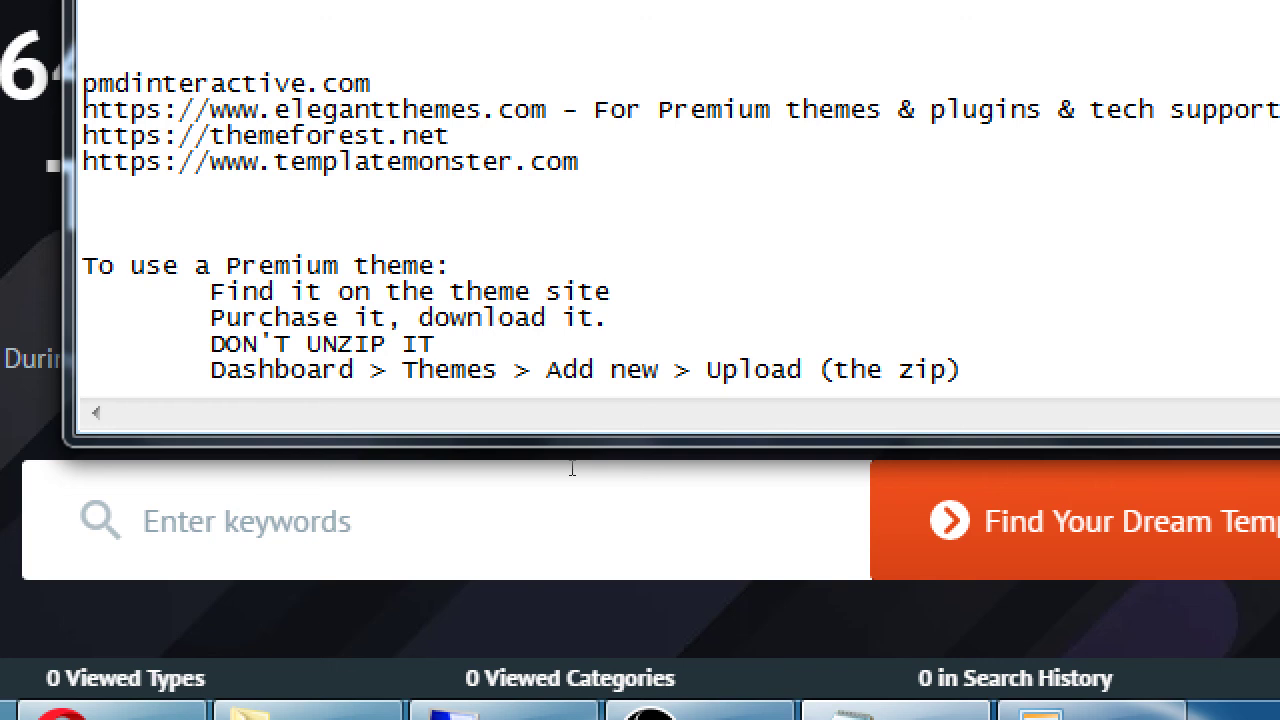
Add the indented line "Note: Your provider may limit .zip uploads. If so, you need" below the Dashboard line.
key(Return)
key(Tab)
text(Note: )
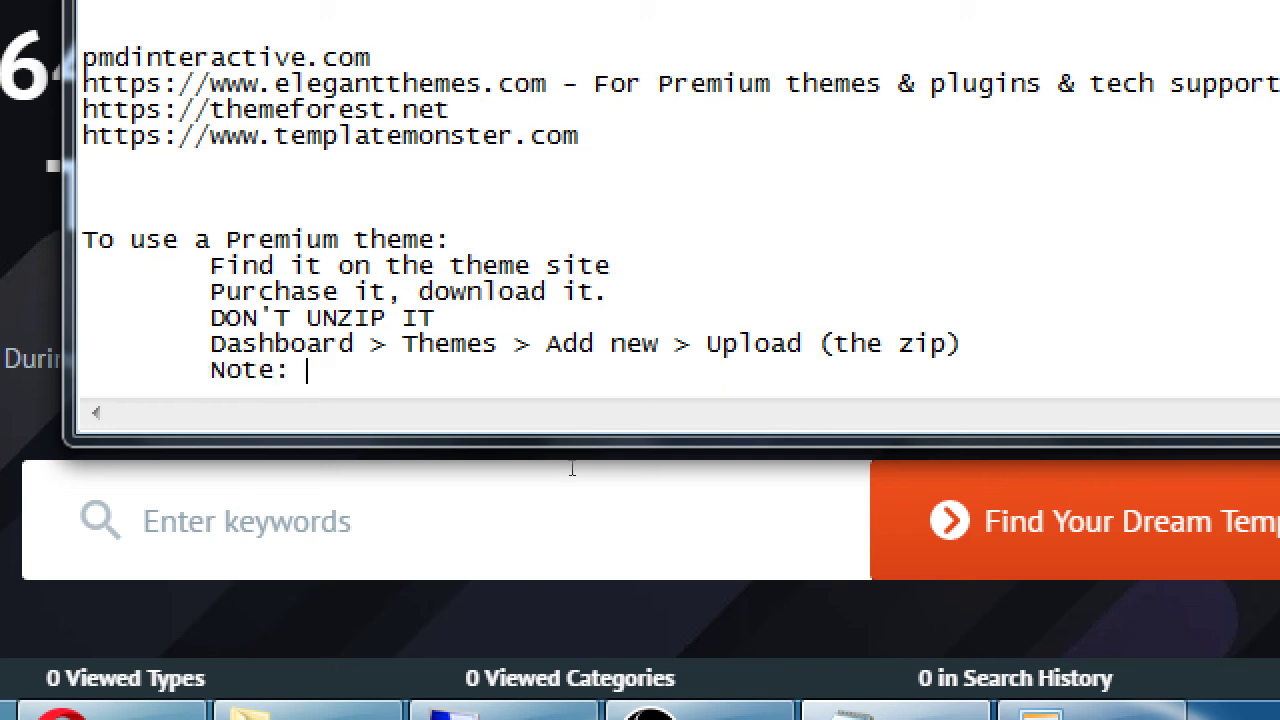
text(Your proi)
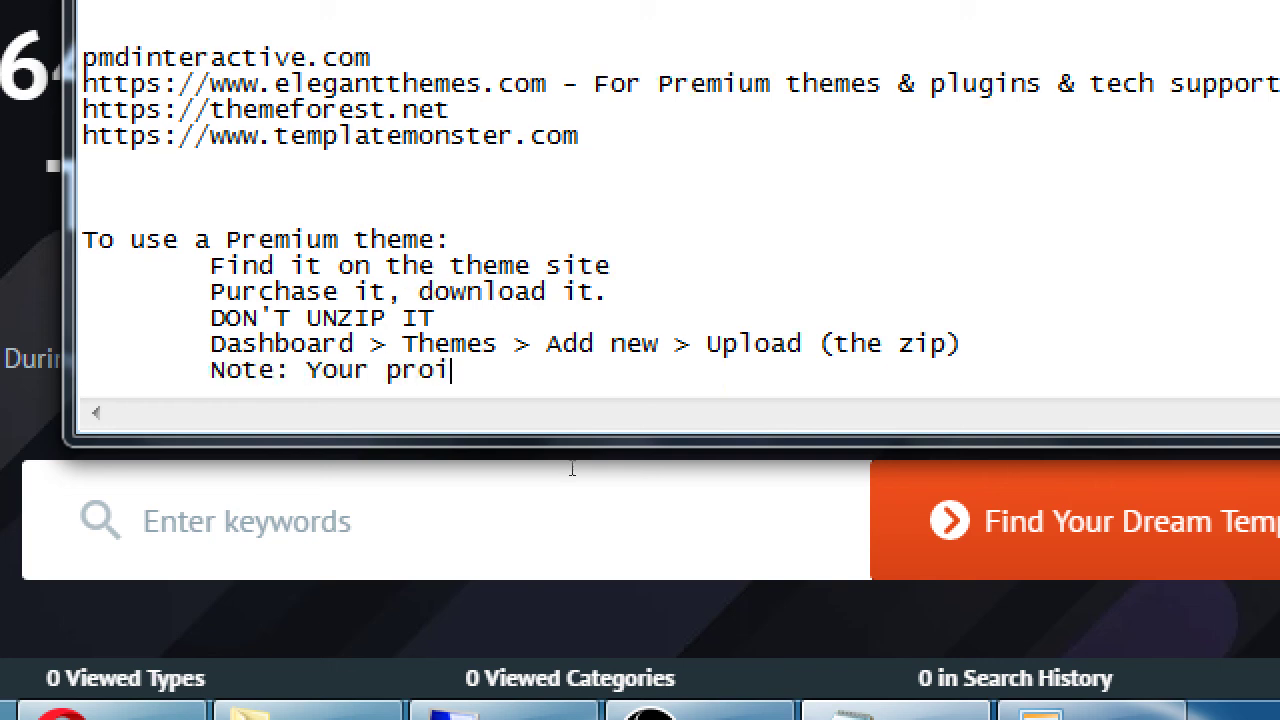
key(BackSpace)
text(vo)
key(BackSpace)
text(ider may)
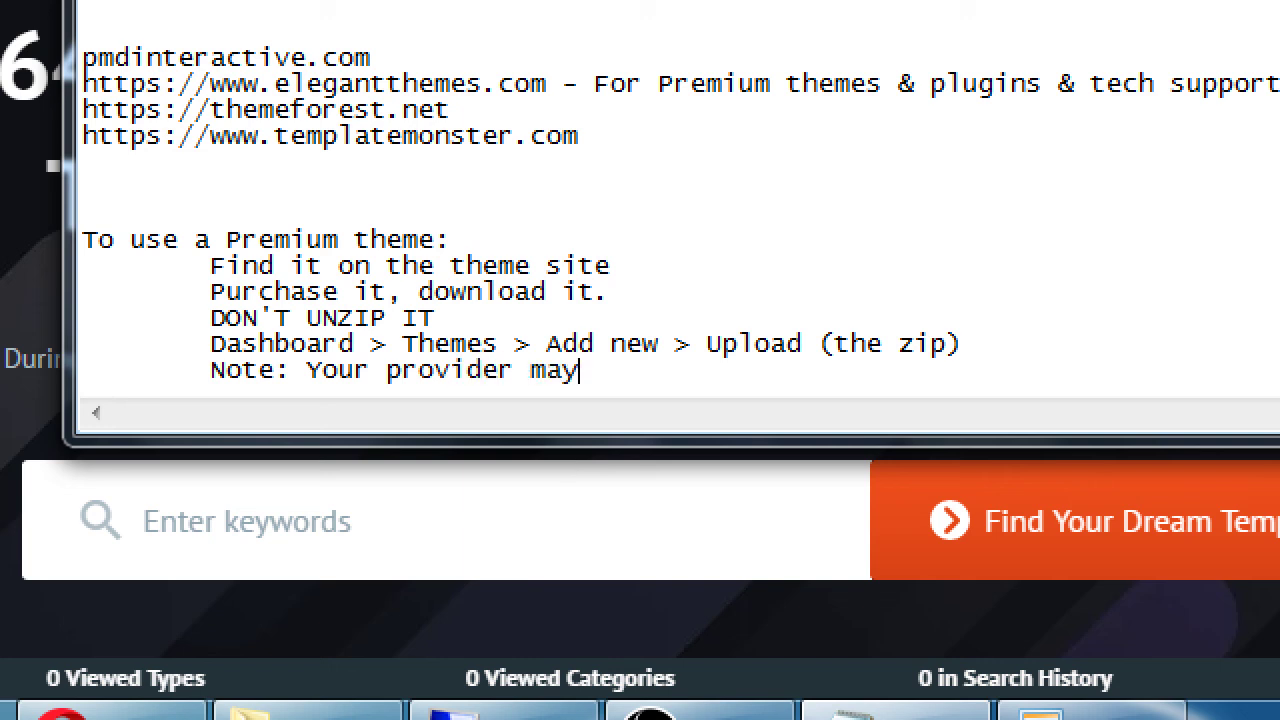
text( limit .zip uploads)
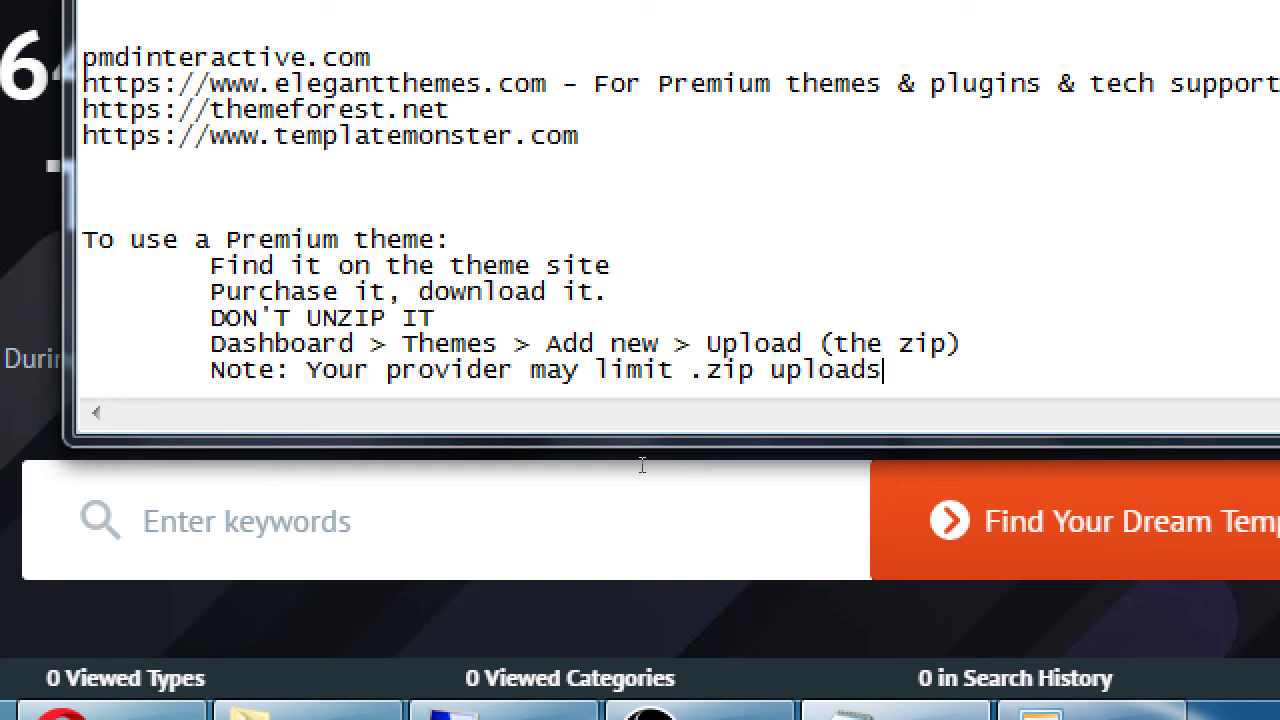
text(. If so, you need)
Continue the note on a further indented line reading "to use File Manger (FTP) to upload it, instead.".
key(Return)
key(Tab)
key(Tab)
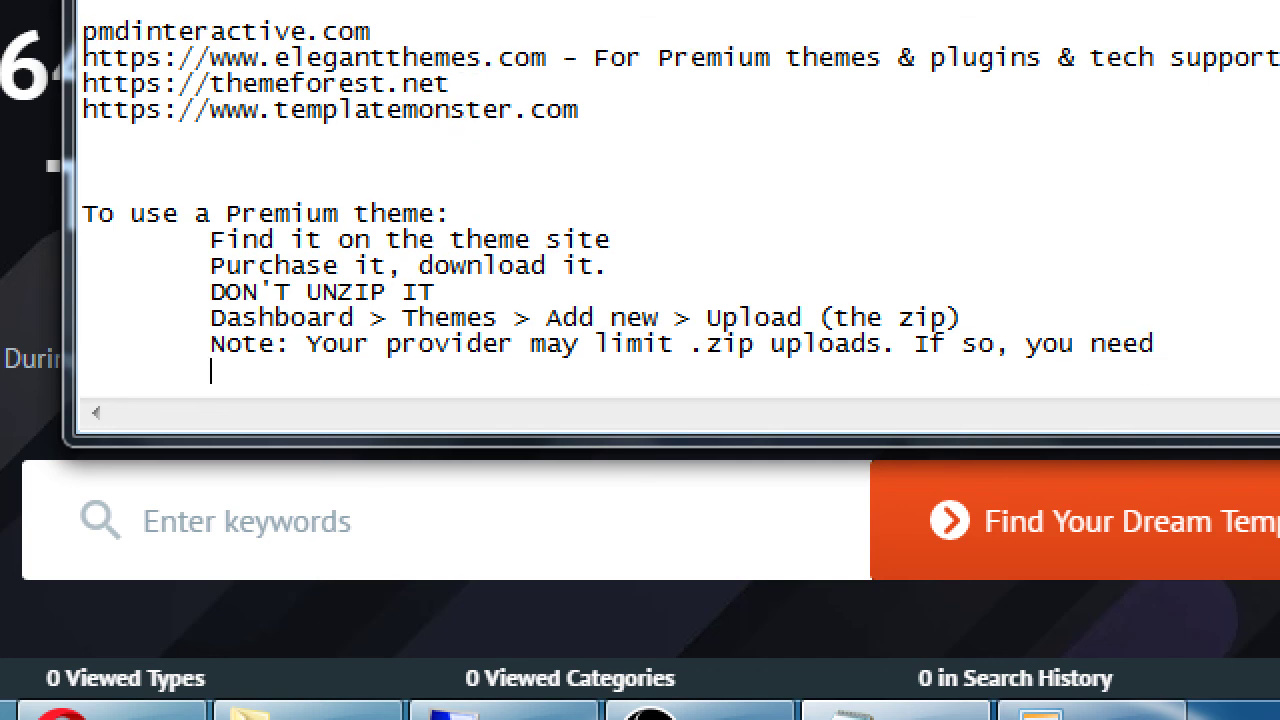
text(to use File)
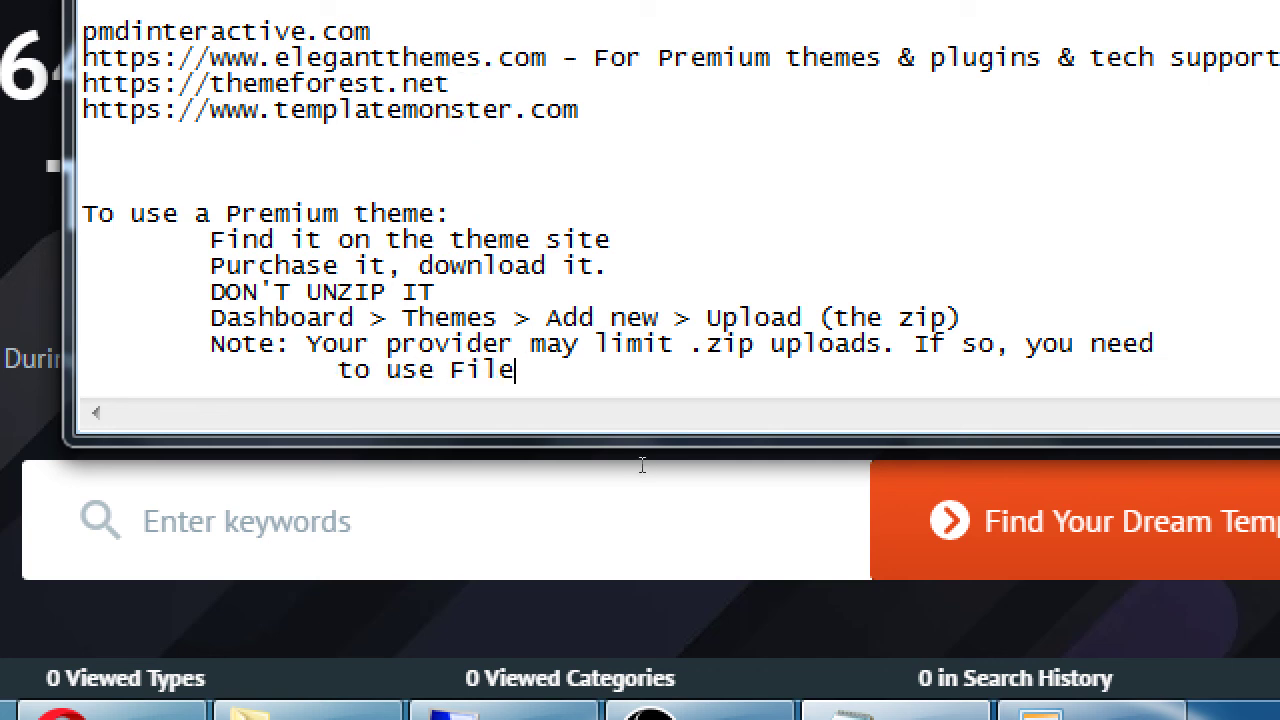
text( Manger (FT)
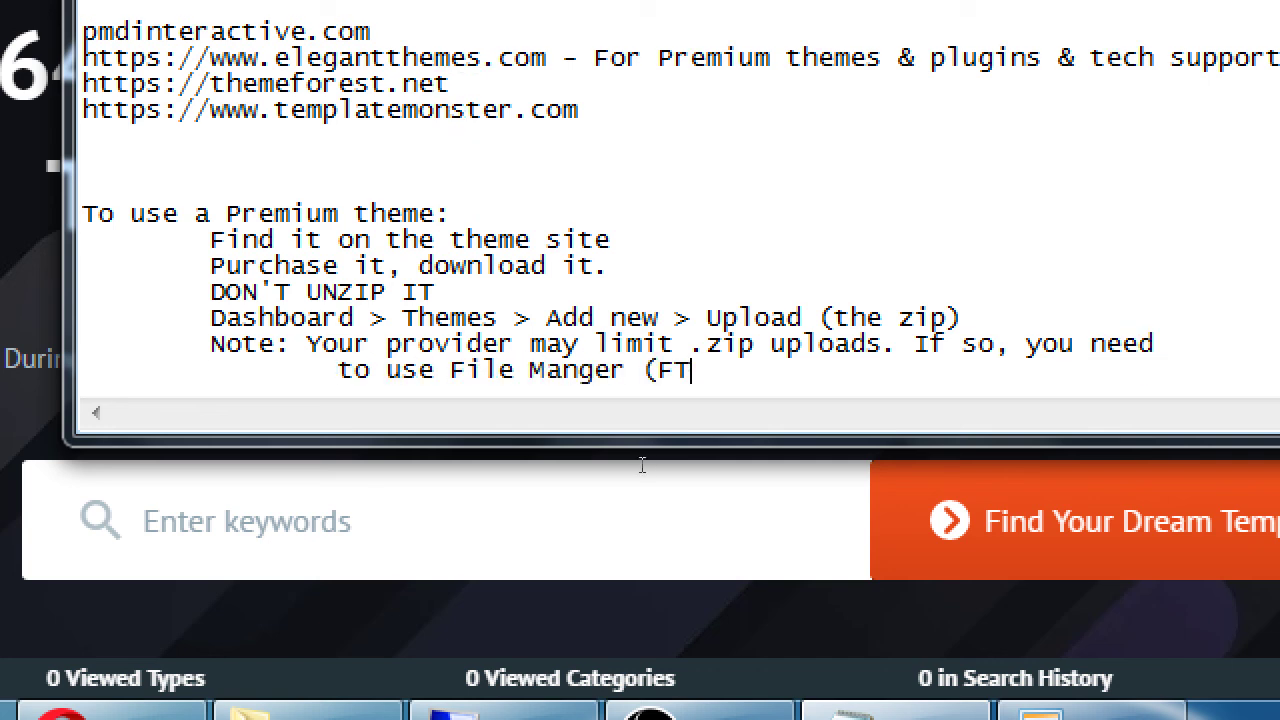
text(P) to upload it.)
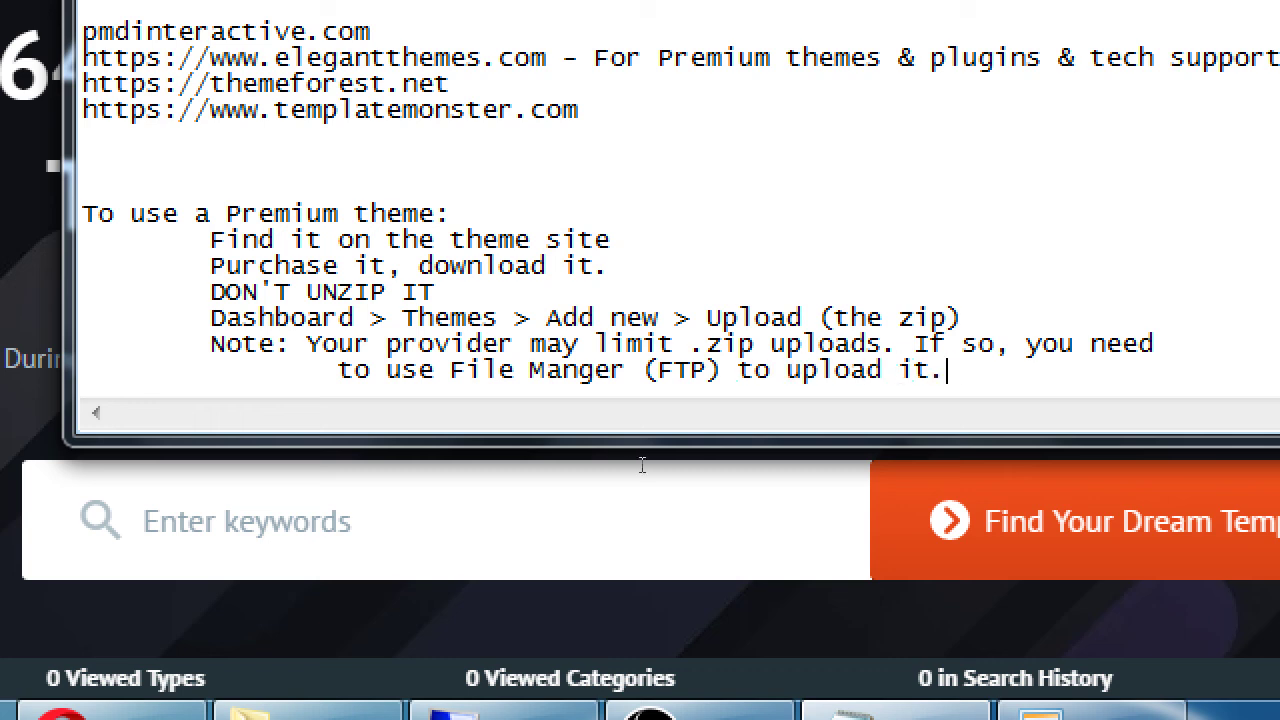
key(BackSpace)
text(, instead.)
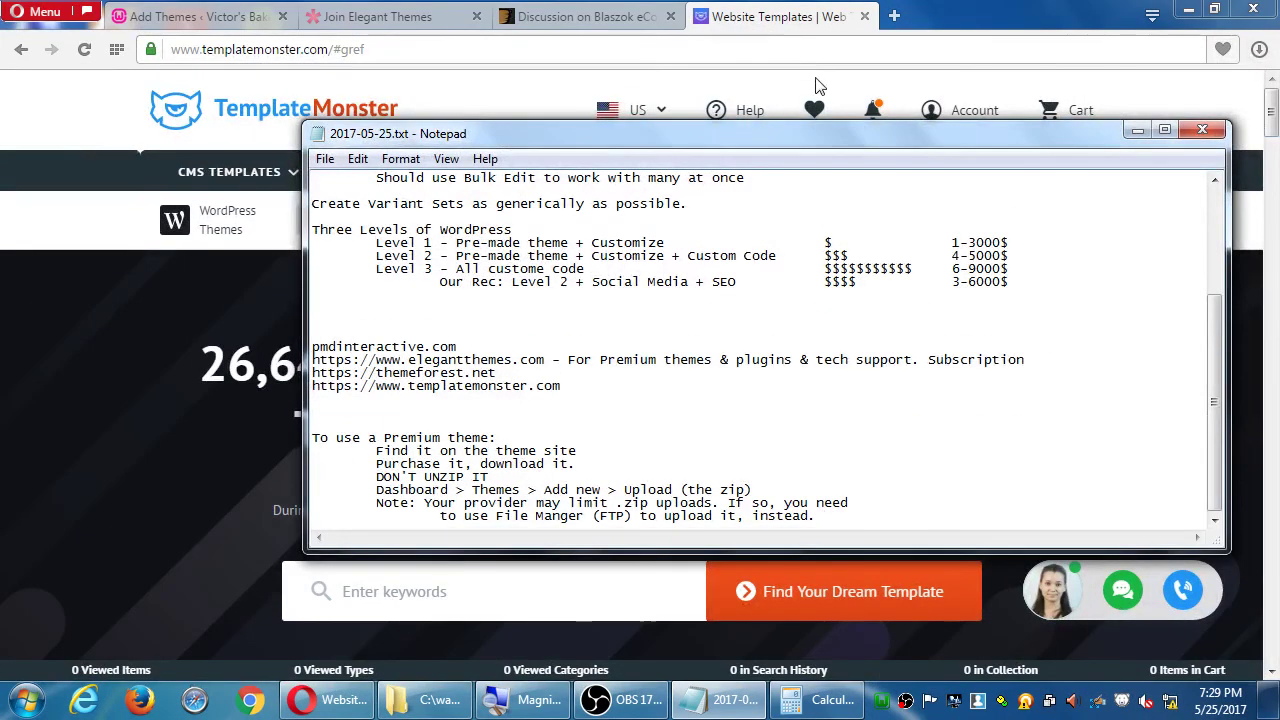
Switch to Opera and look over the template categories on the TemplateMonster home page.
click(979, 10)
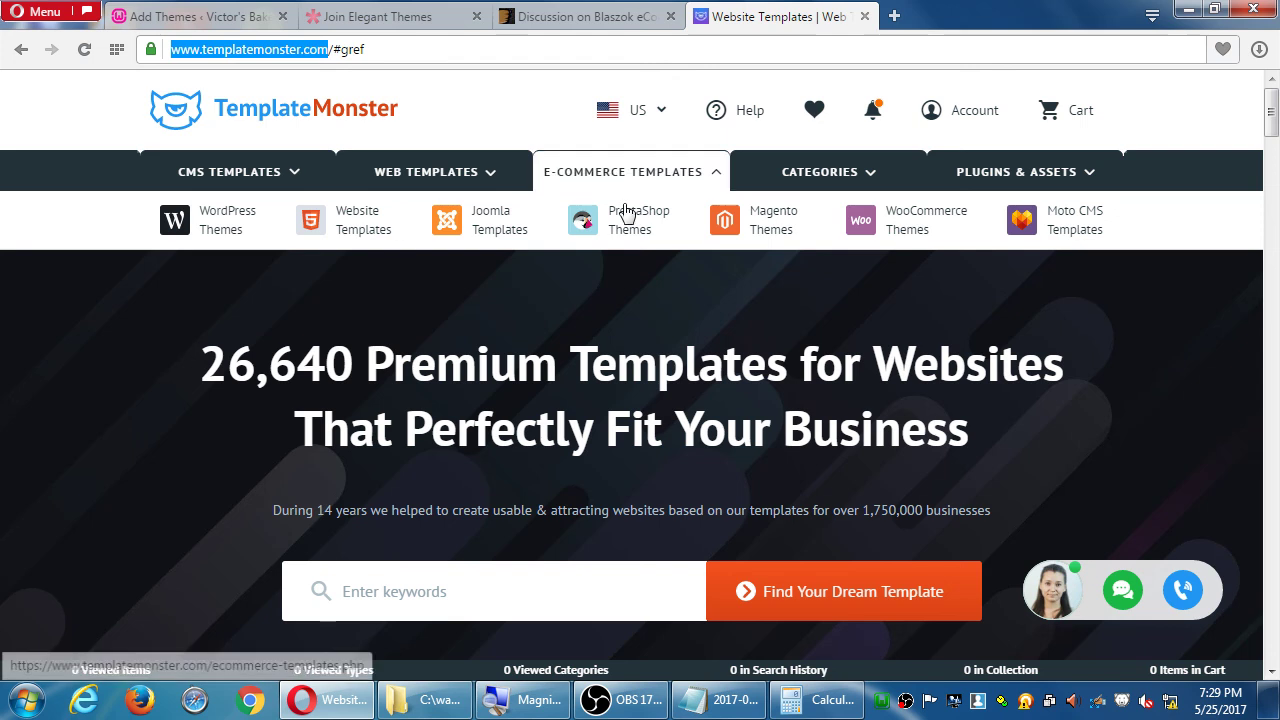
mouse_move(612, 185)
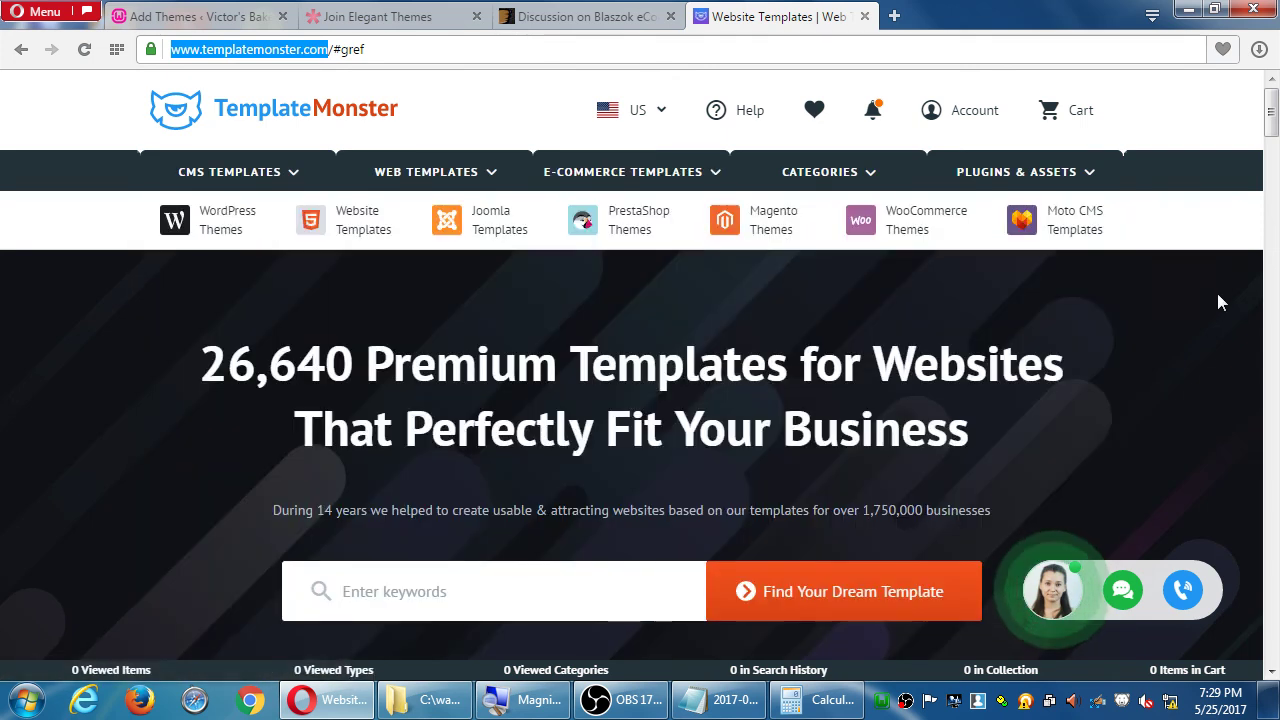
click(1219, 301)
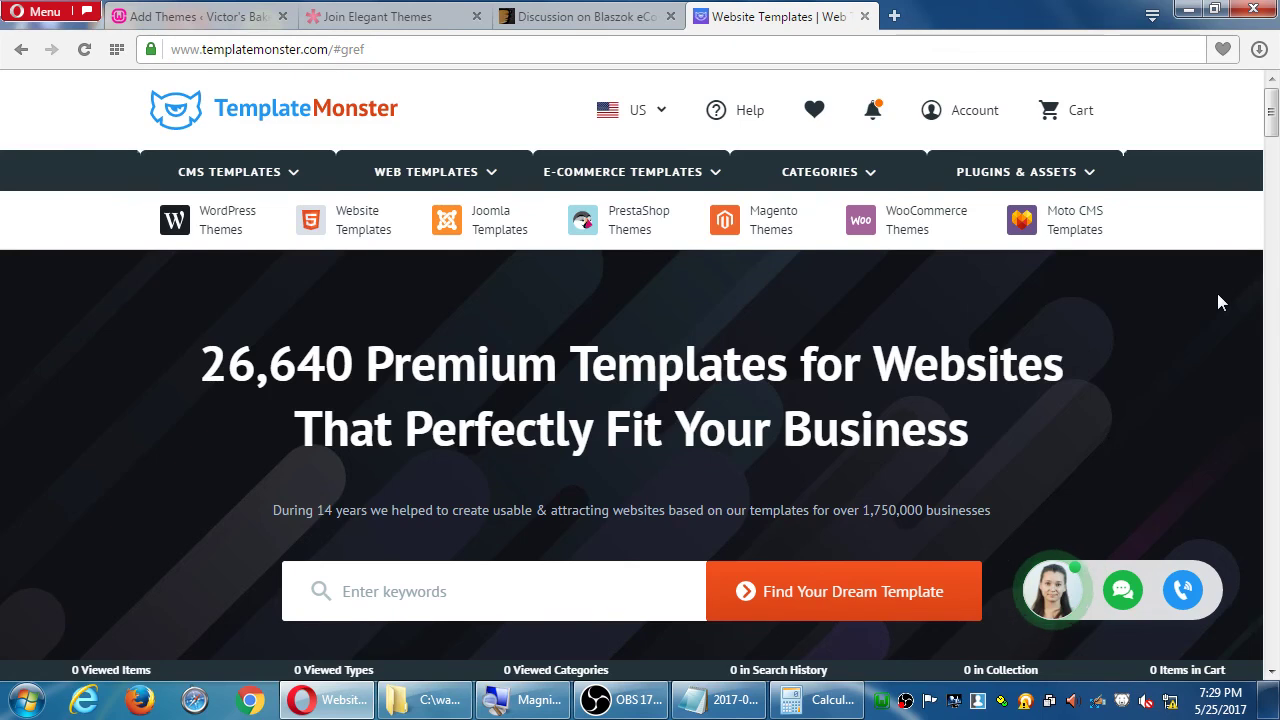
Switch to the Notepad notes and review the Level 1 and Level 2 entries under Three Levels of WordPress by highlighting them.
click(718, 699)
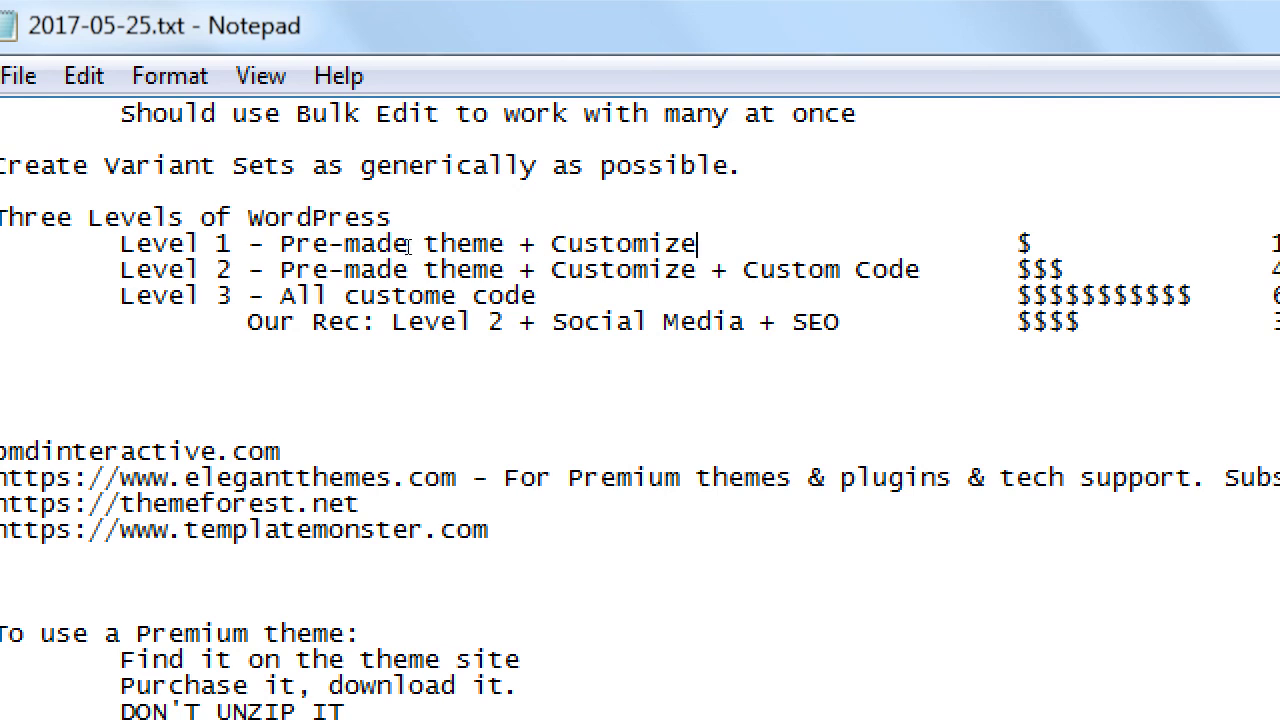
drag(168, 244, 457, 262)
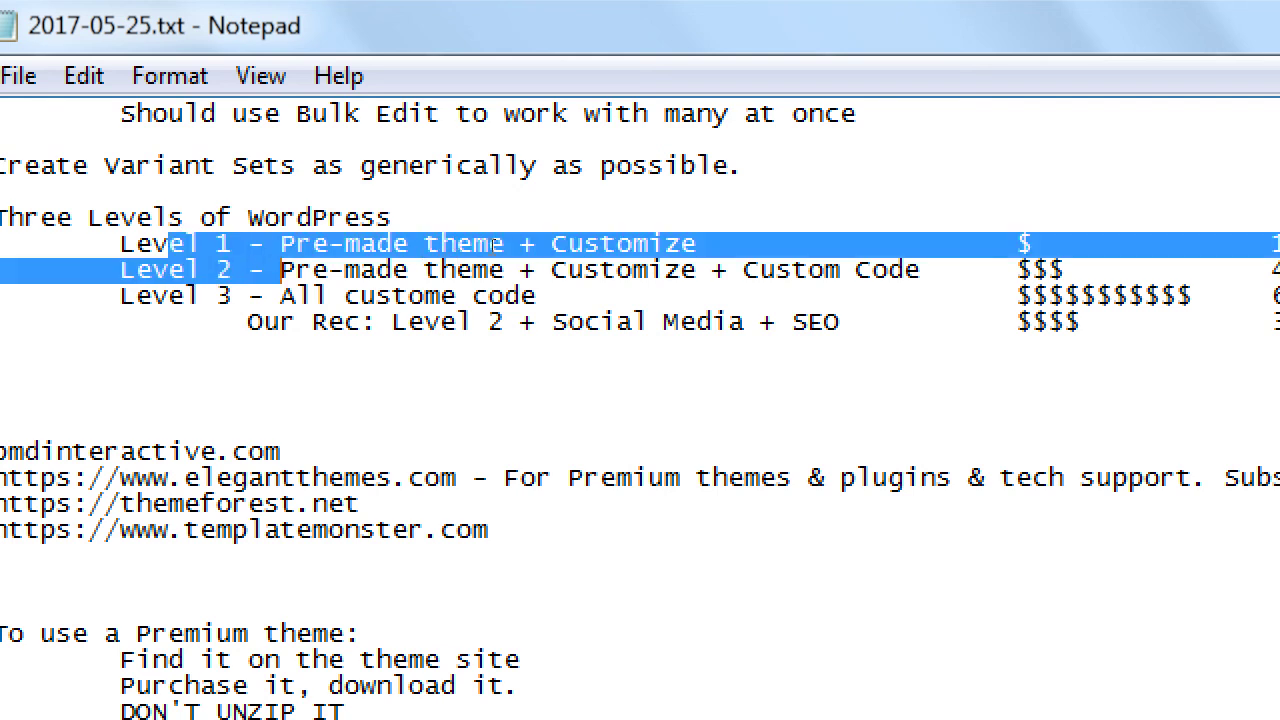
key(Left)
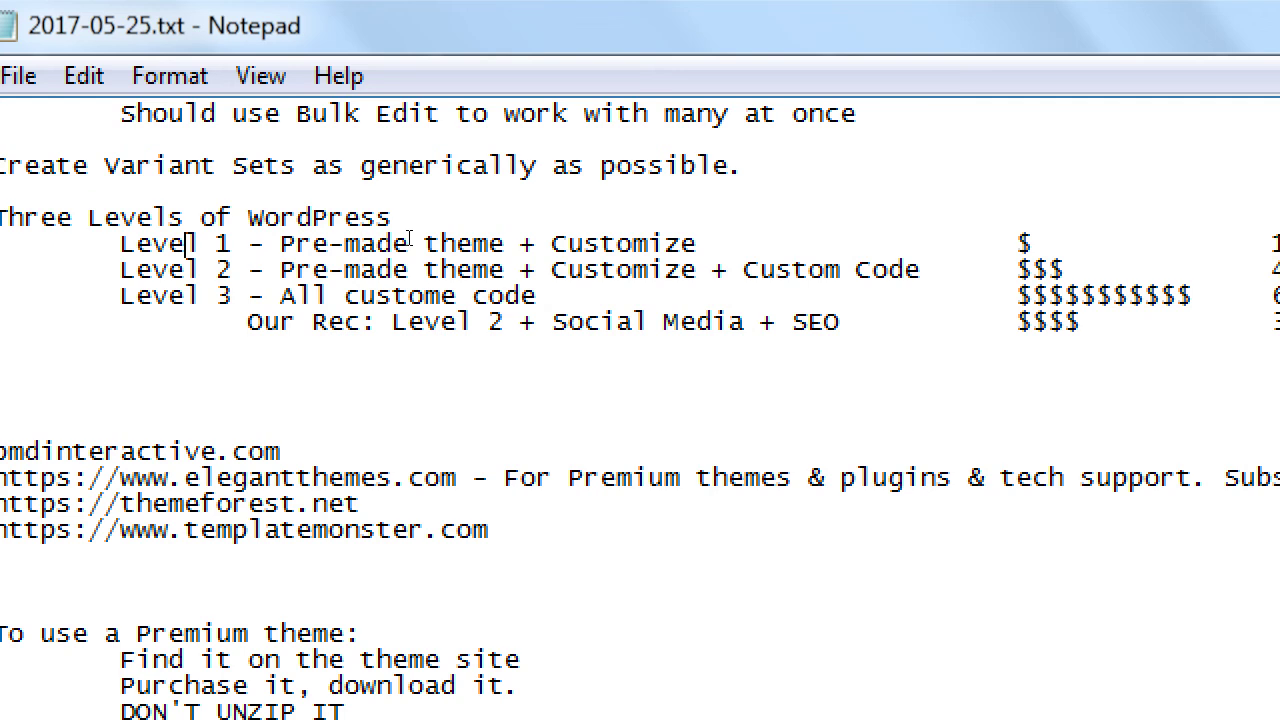
key(shift+Right)
key(shift+Right)
key(shift+Right)
key(shift+Right)
key(shift+Right)
key(shift+Right)
key(shift+Down)
key(shift+Right)
key(Left)
key(shift+Right)
key(shift+Right)
key(shift+Right)
key(shift+Right)
key(shift+Right)
key(shift+Right)
key(shift+Right)
key(shift+Right)
key(shift+Right)
key(shift+Down)
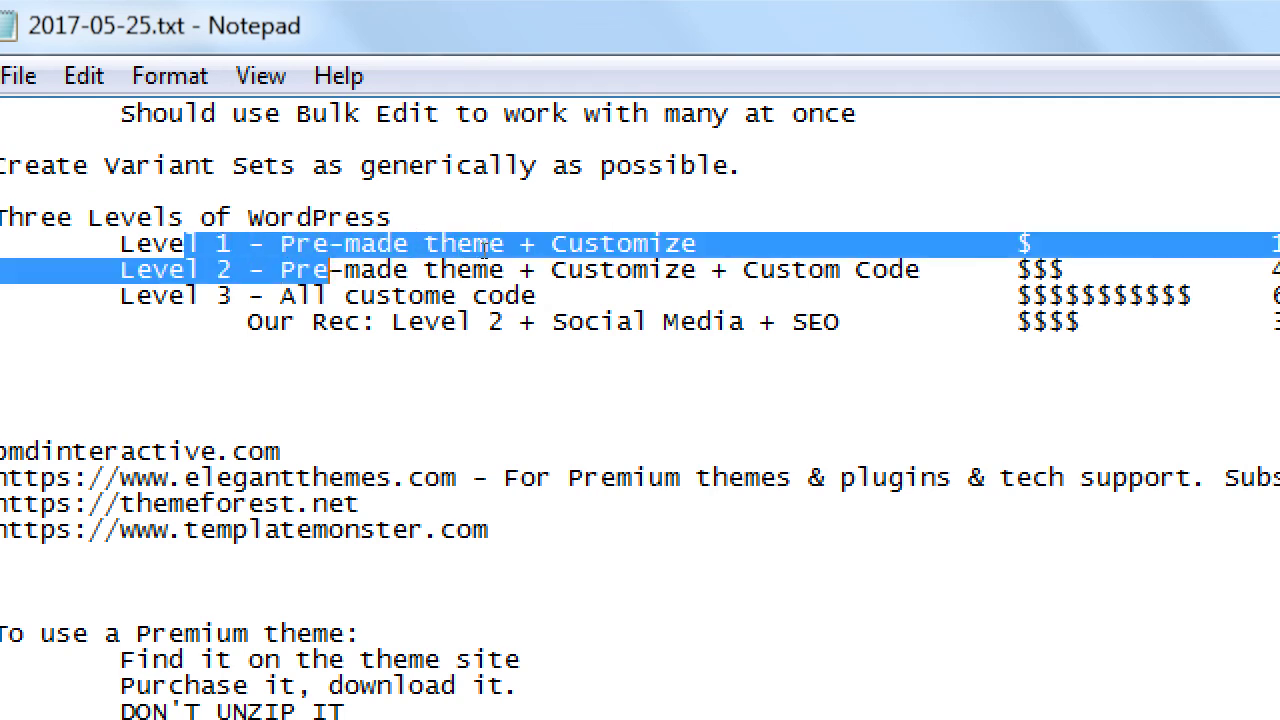
click(534, 262)
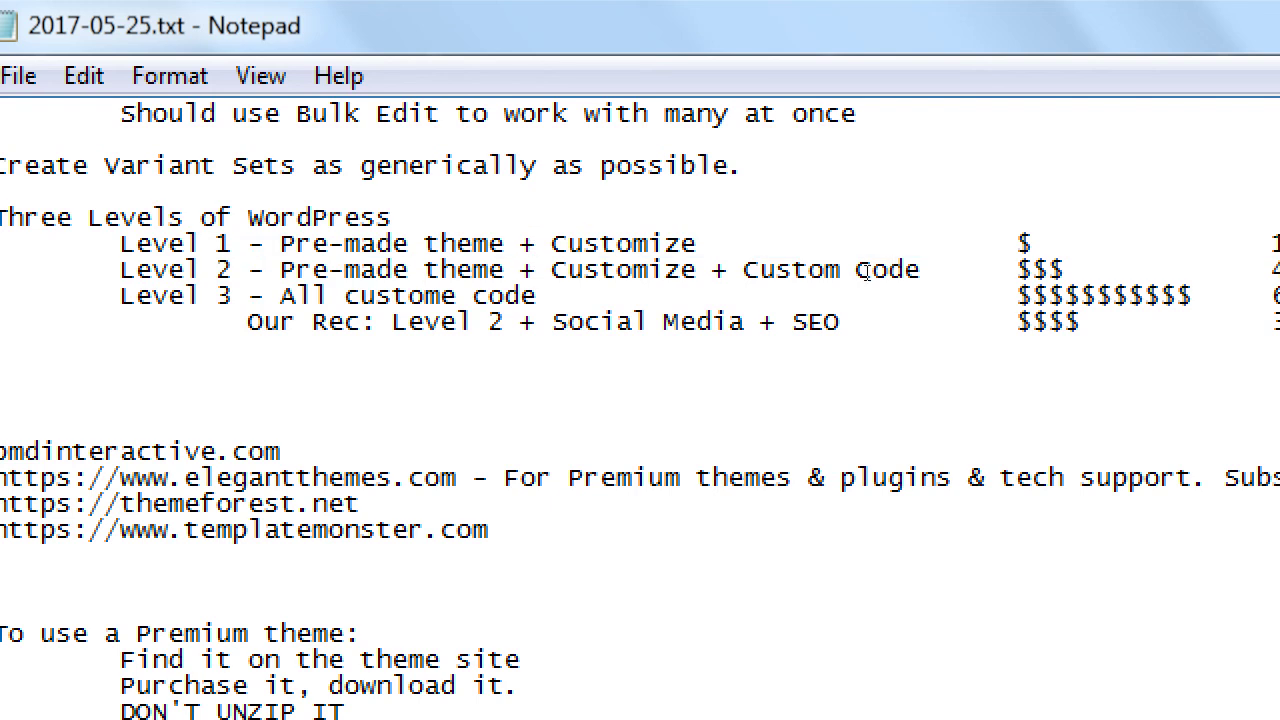
Highlight the dollar-sign cost rating of Level 3 to review it, and clear the selection.
key(shift+Left)
key(shift+Left)
key(shift+Left)
key(shift+Left)
key(shift+Left)
key(shift+Left)
key(shift+Left)
key(shift+Left)
key(shift+Left)
key(shift+Left)
key(shift+Left)
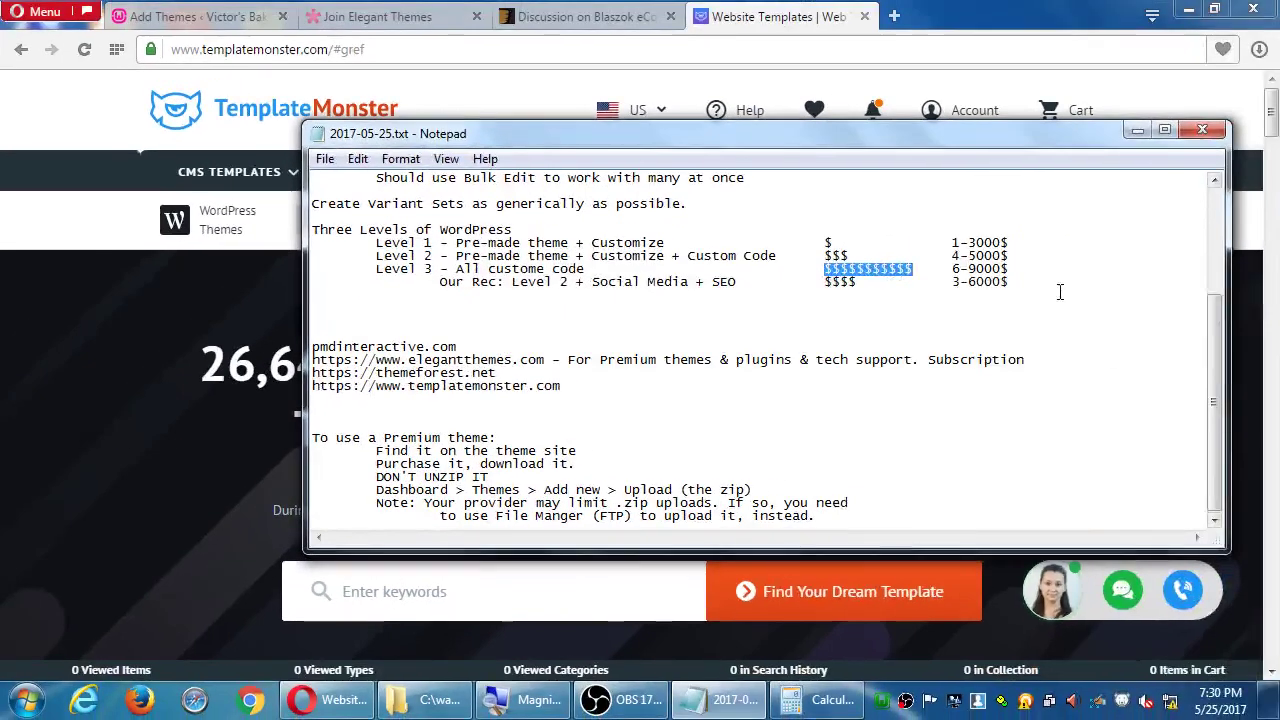
click(1250, 289)
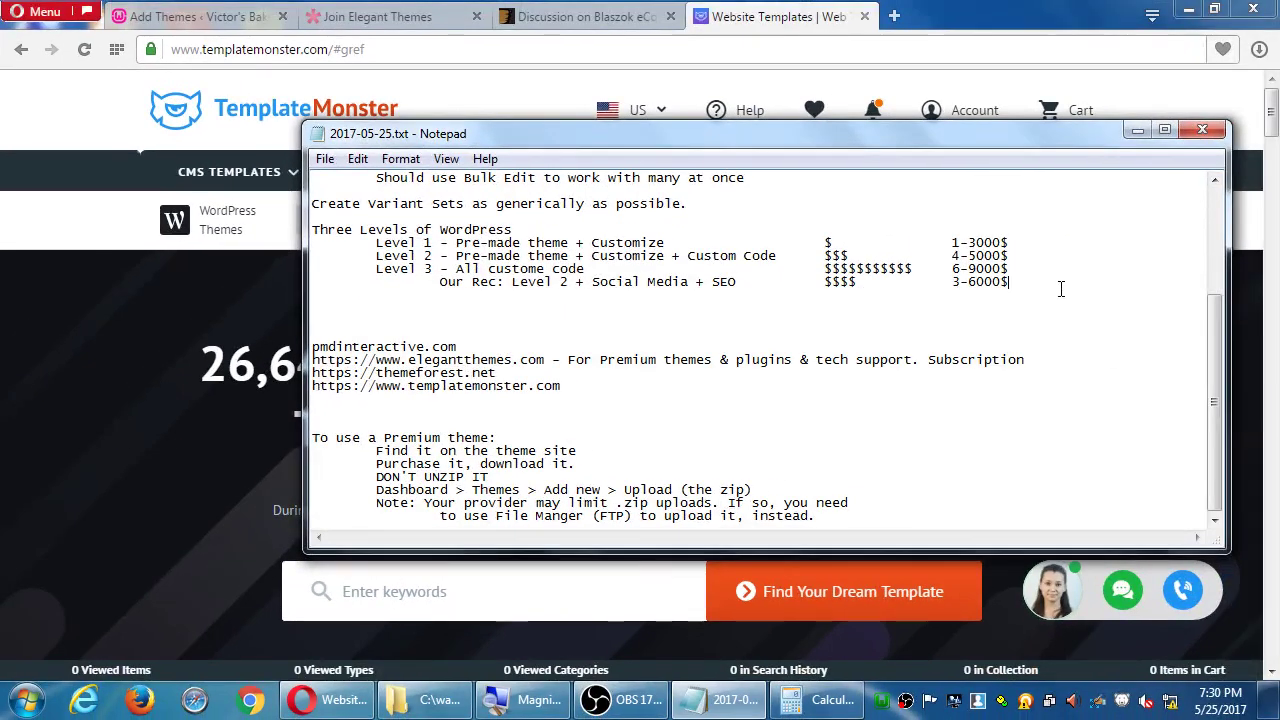
Switch to Opera and revisit the ThemeForest Blaszok discussion and the Elegant Themes pricing page.
click(980, 10)
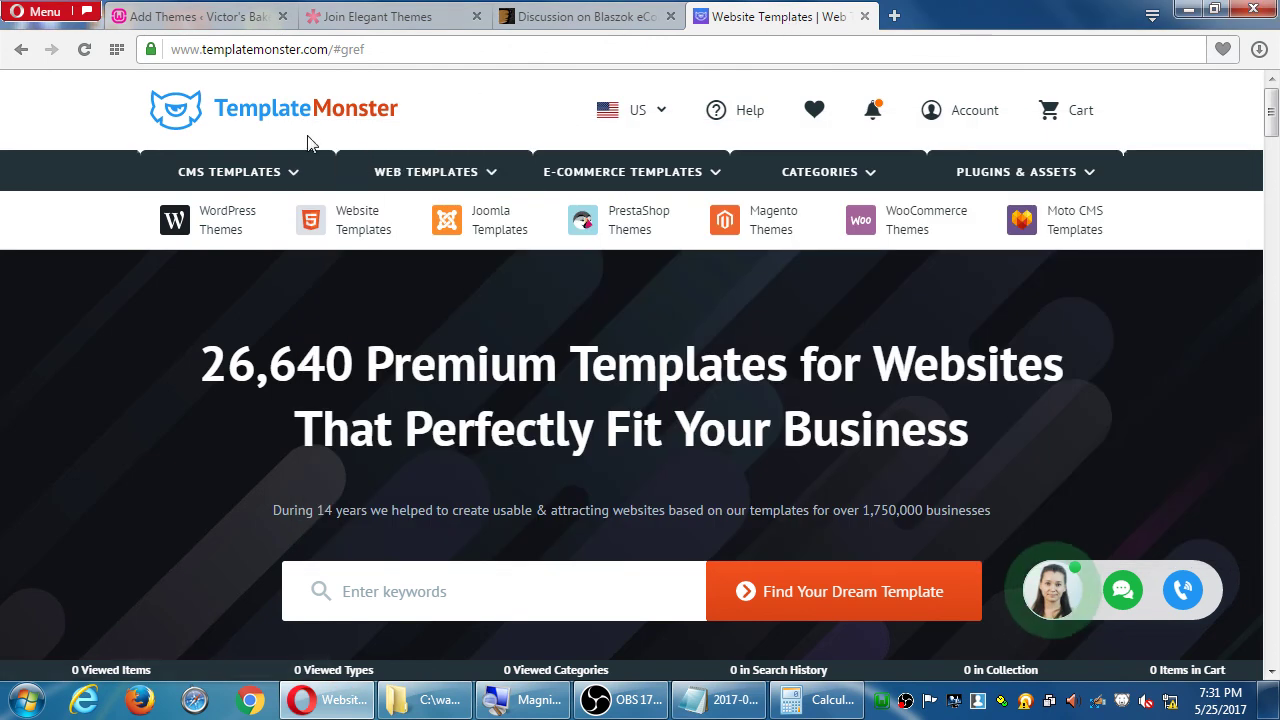
click(530, 16)
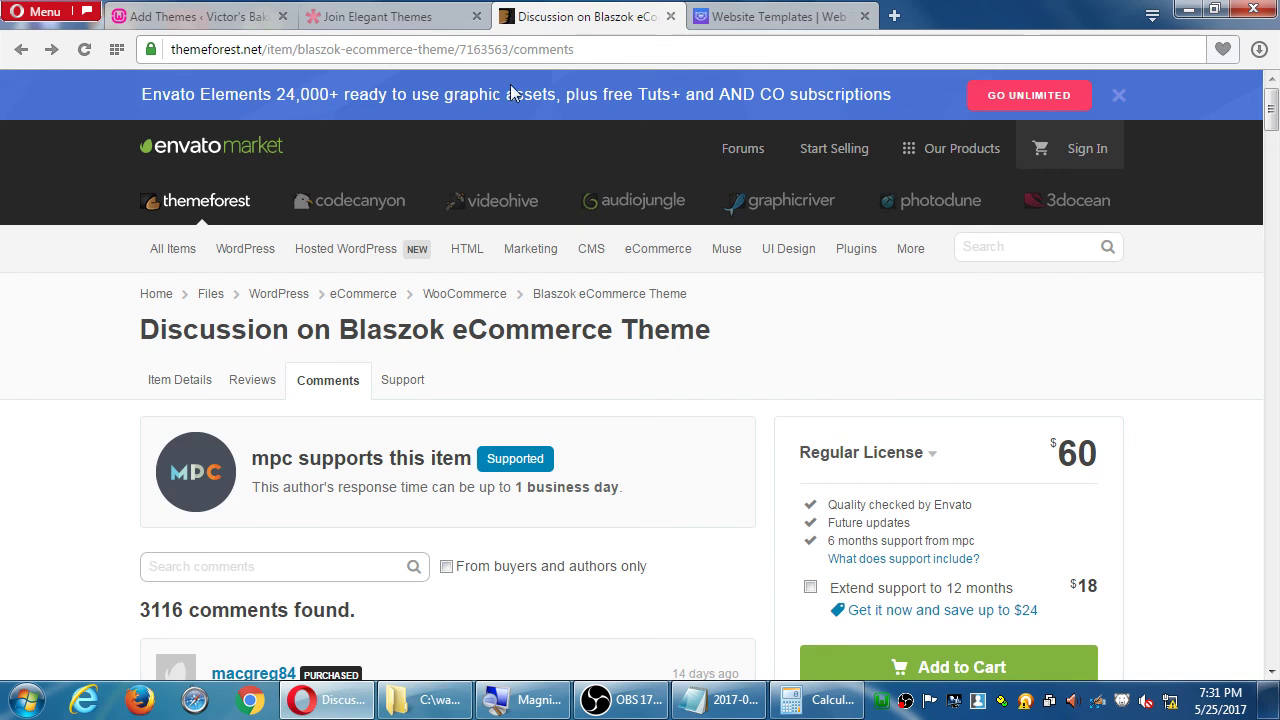
click(378, 16)
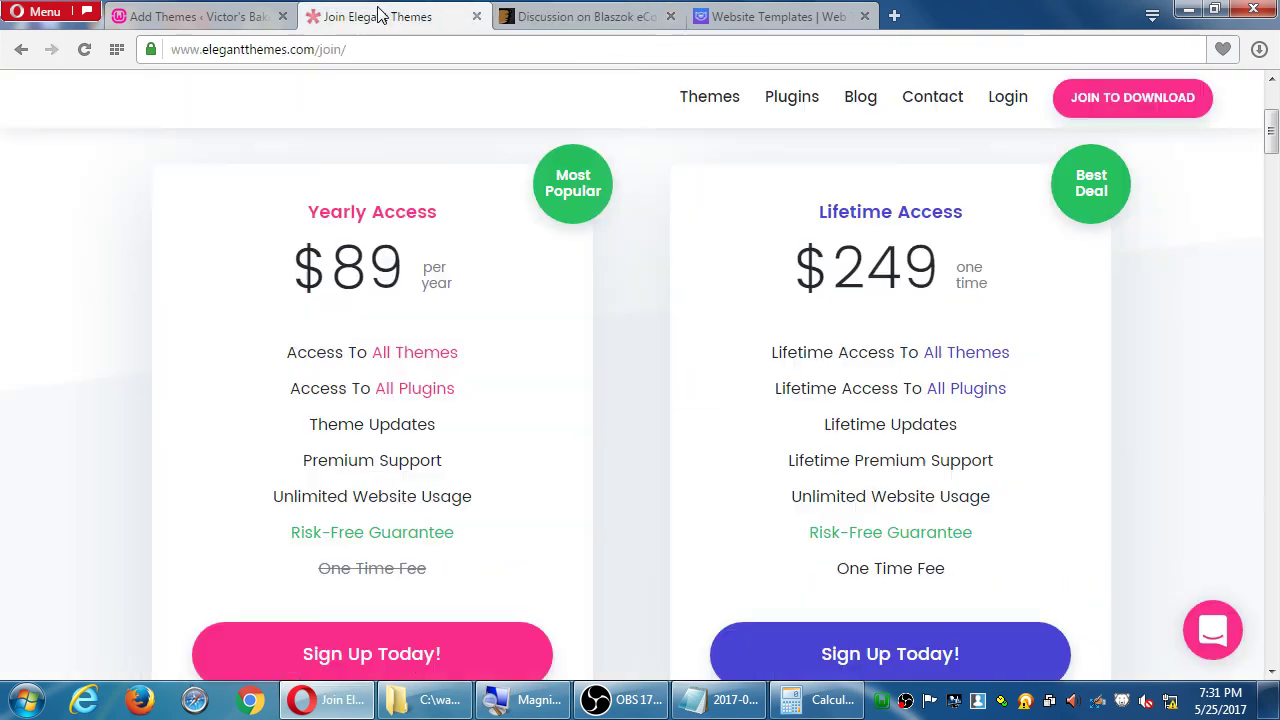
Return to the bakery's WordPress dashboard, visit its live site and open the Lollipops category of the shop.
click(195, 16)
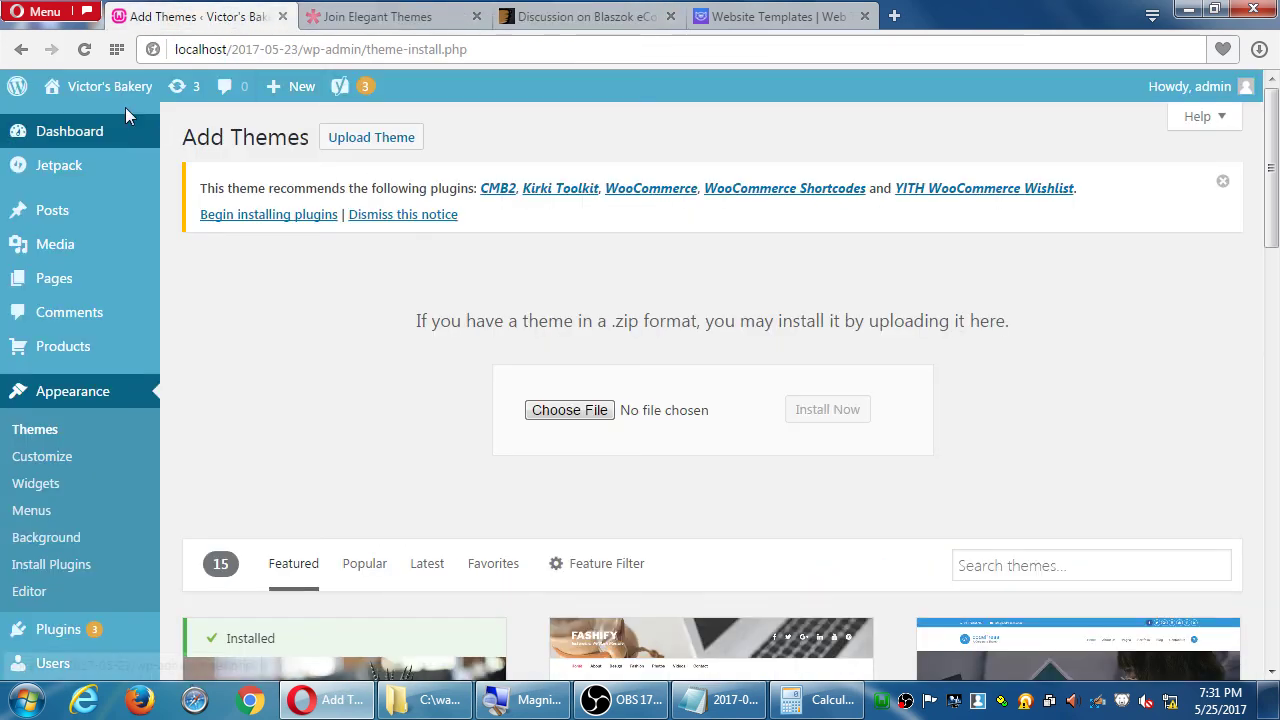
click(95, 90)
mouse_move(467, 268)
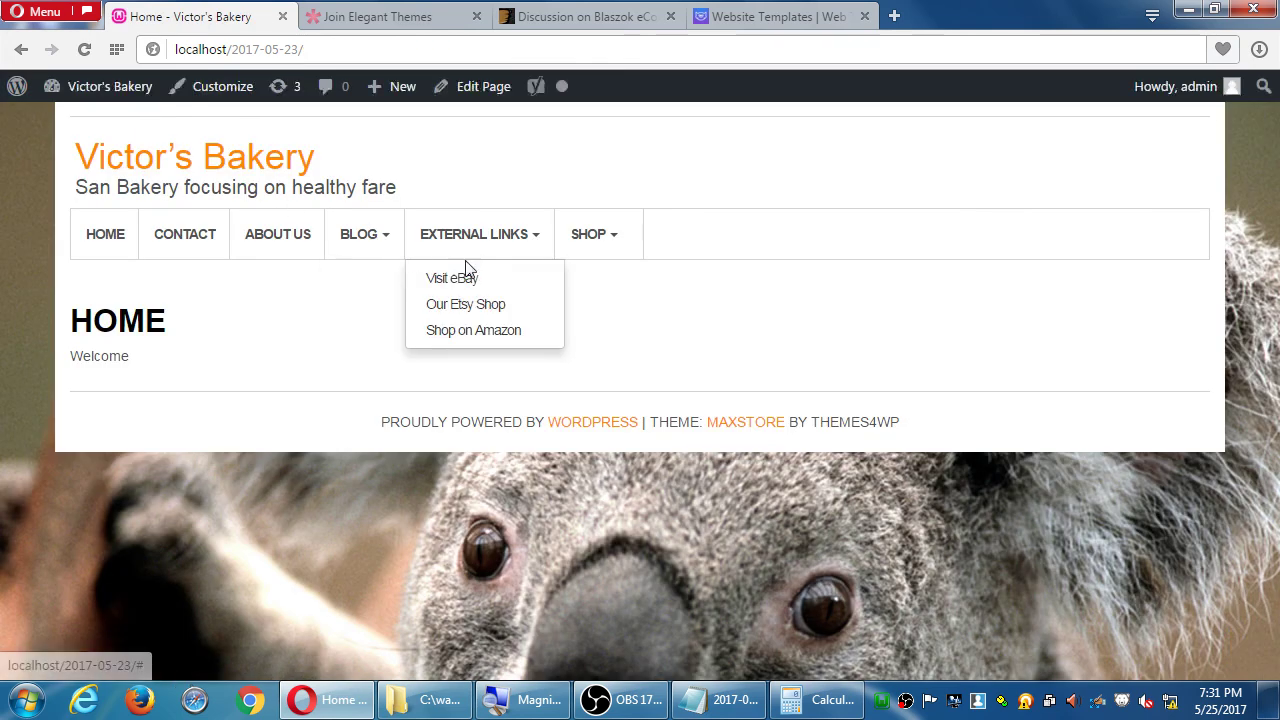
mouse_move(591, 254)
mouse_move(606, 283)
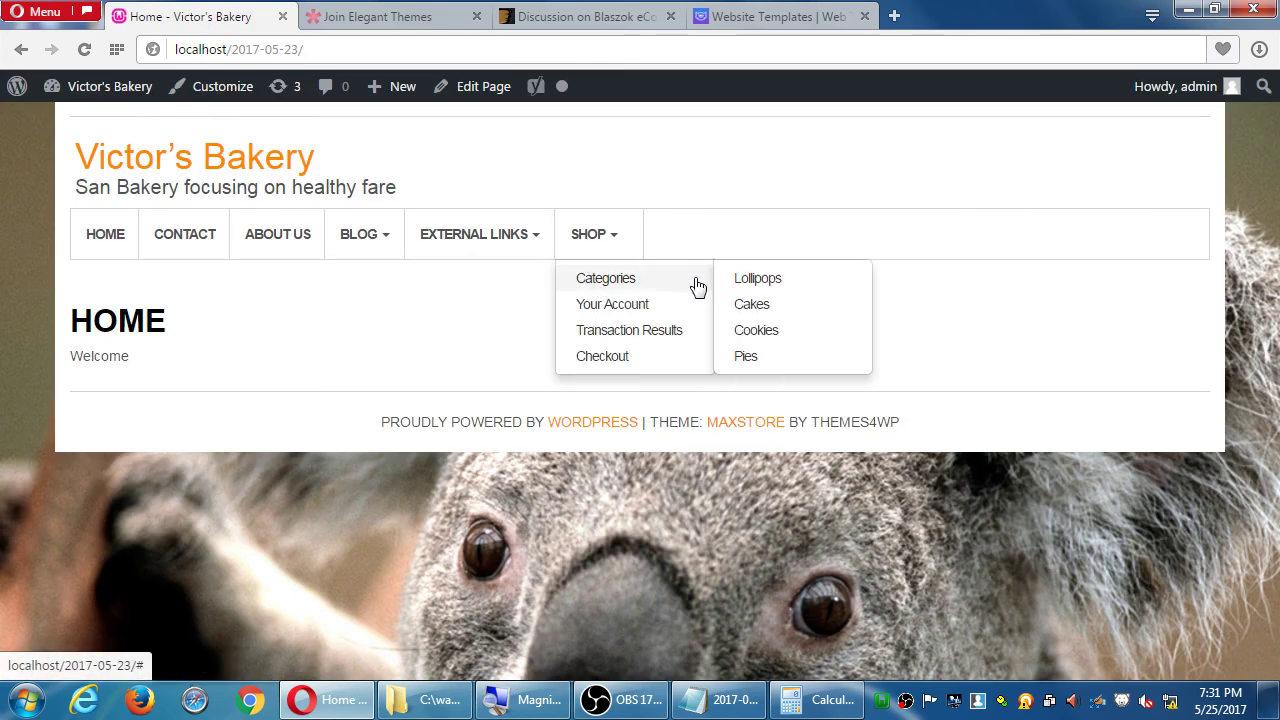
click(763, 279)
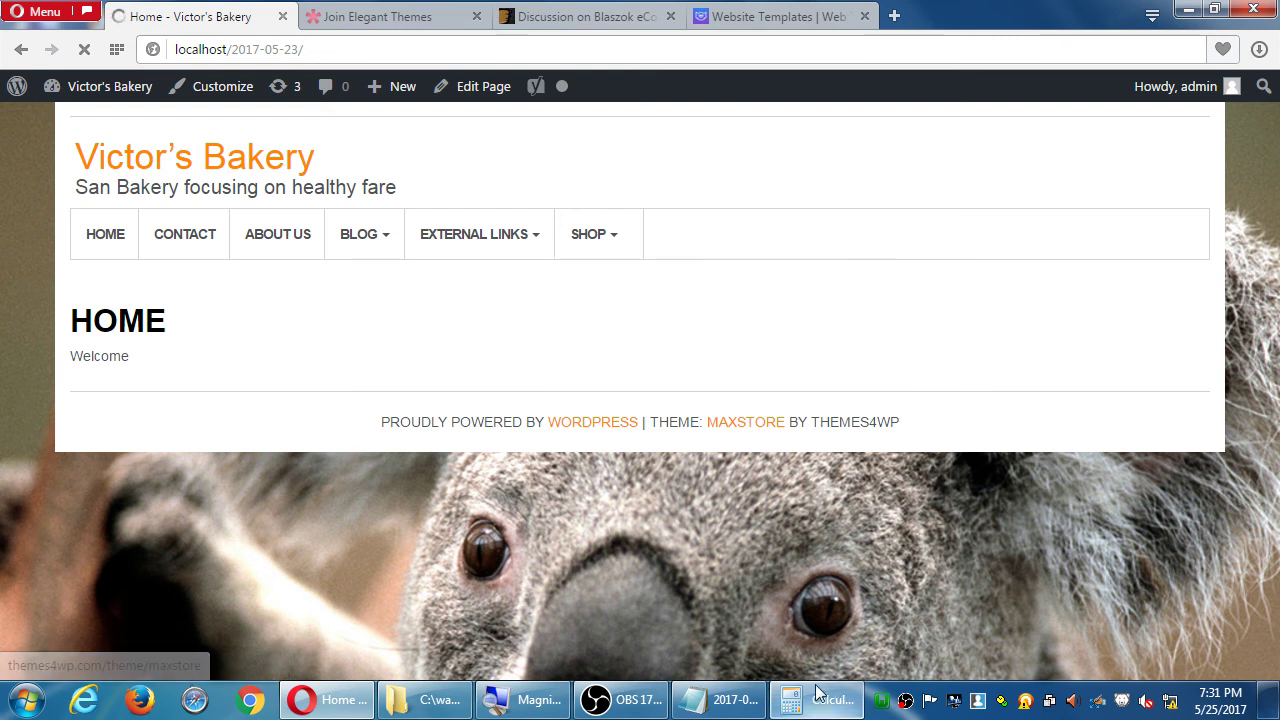